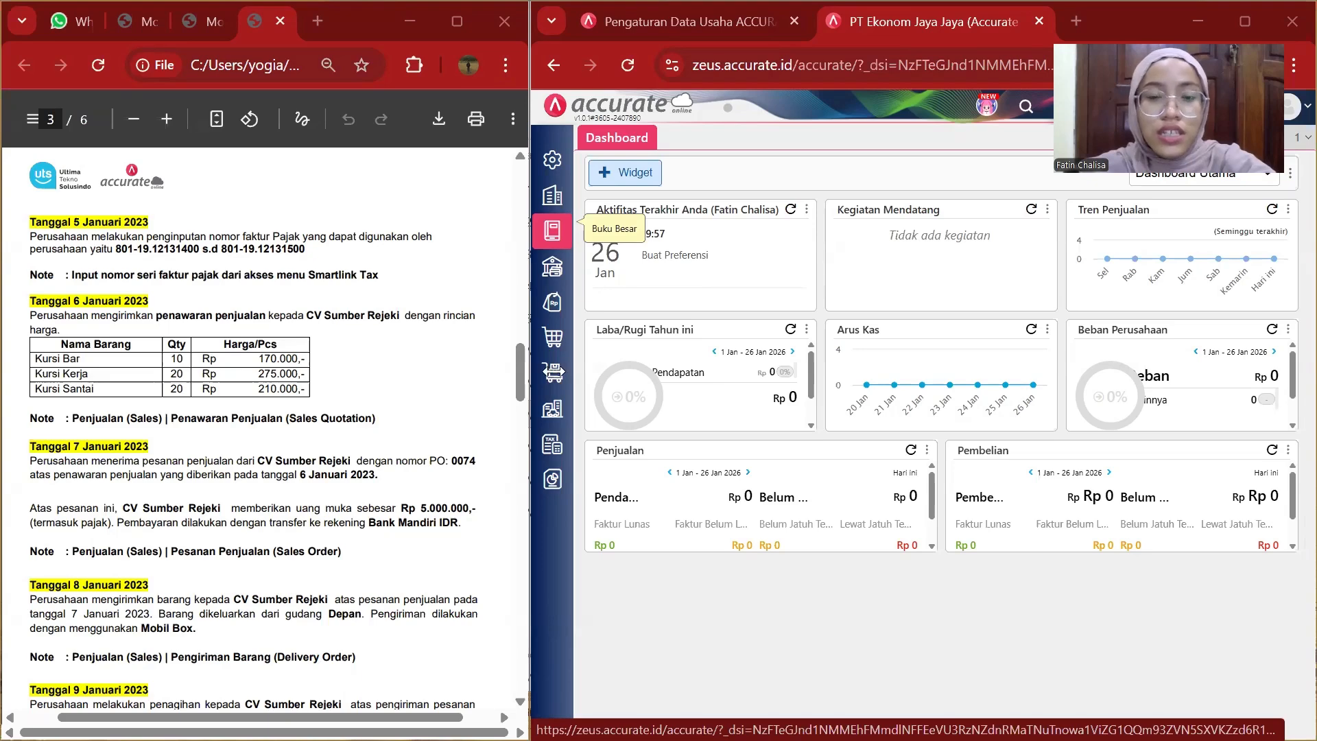
Open a new sales quotation (Penawaran Penjualan) form.
left_click(561, 439)
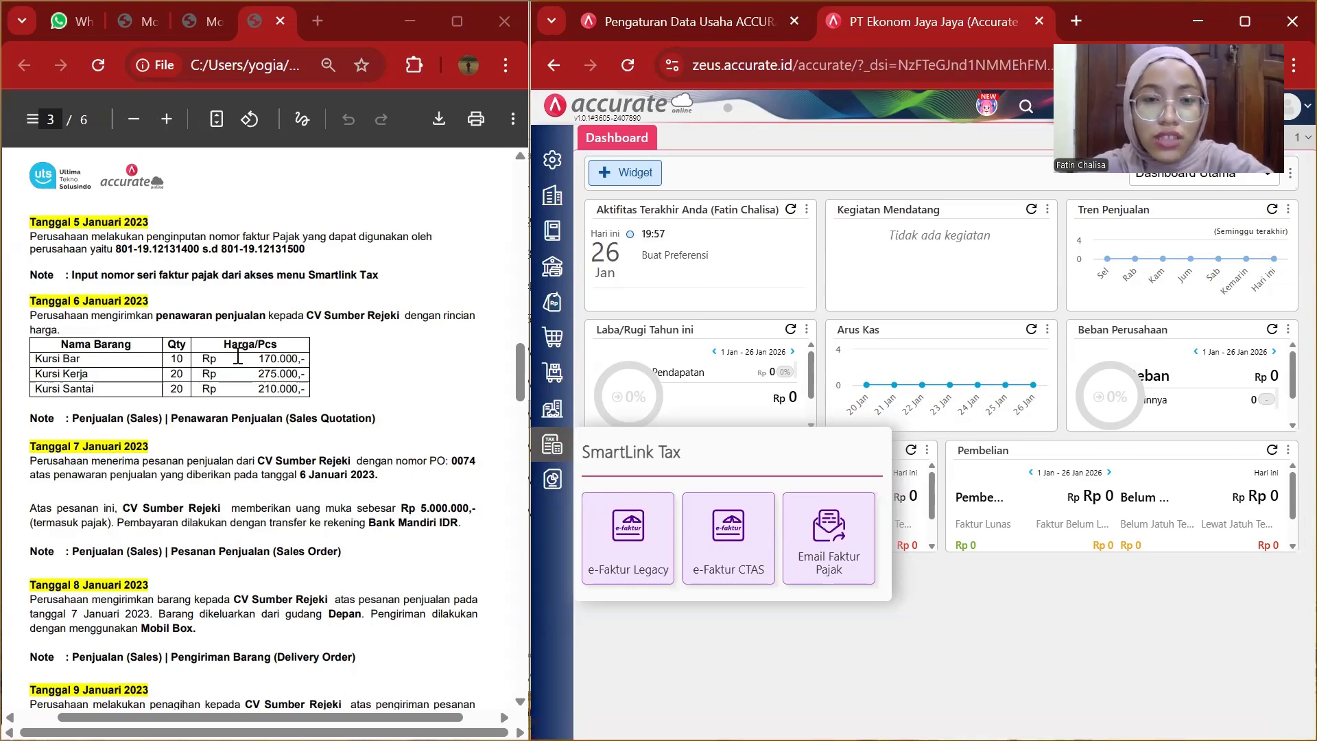
scroll(238, 356, "down", 1)
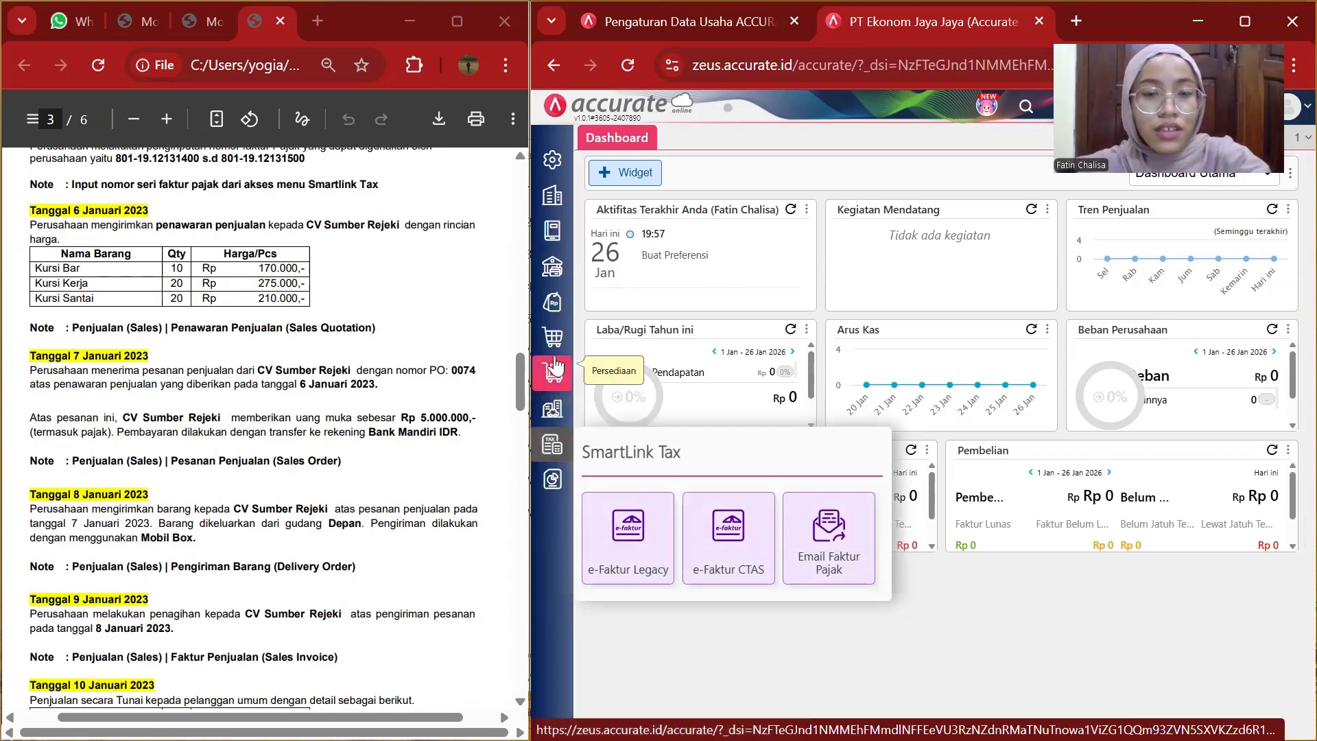
left_click(551, 304)
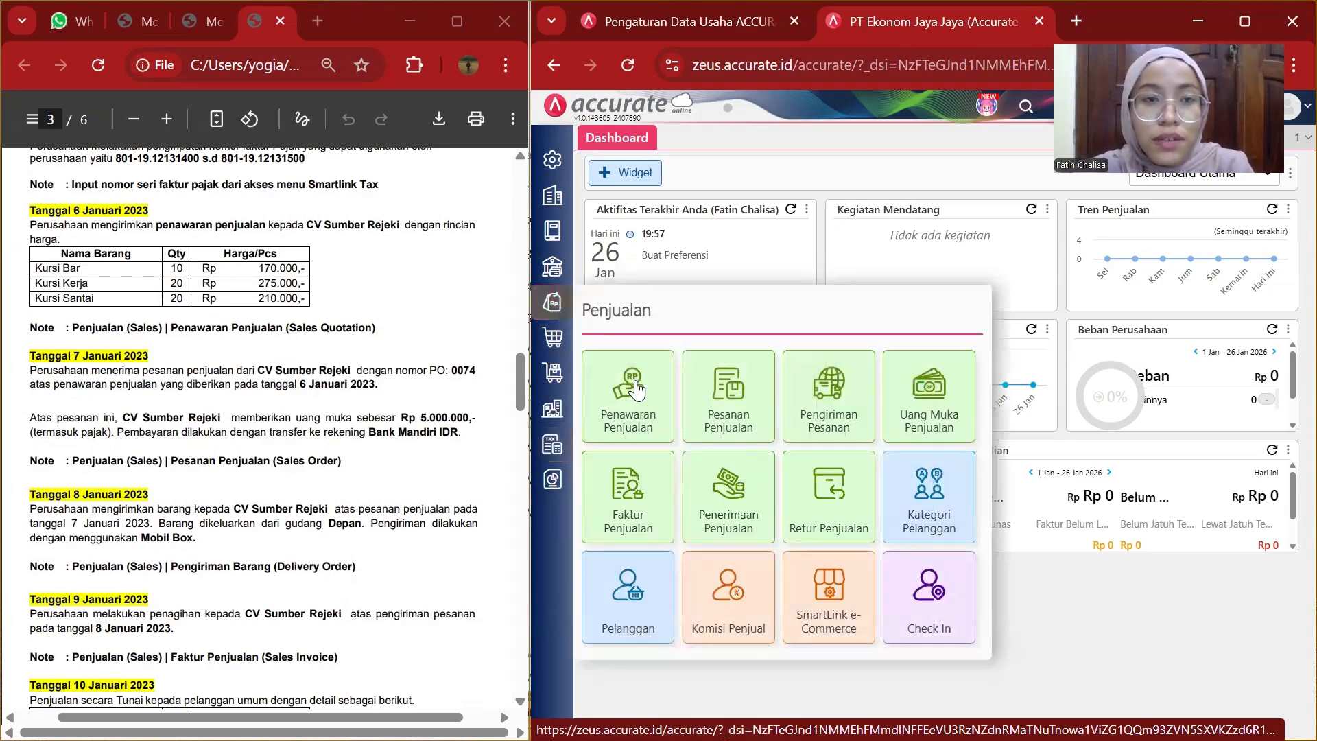
left_click(636, 389)
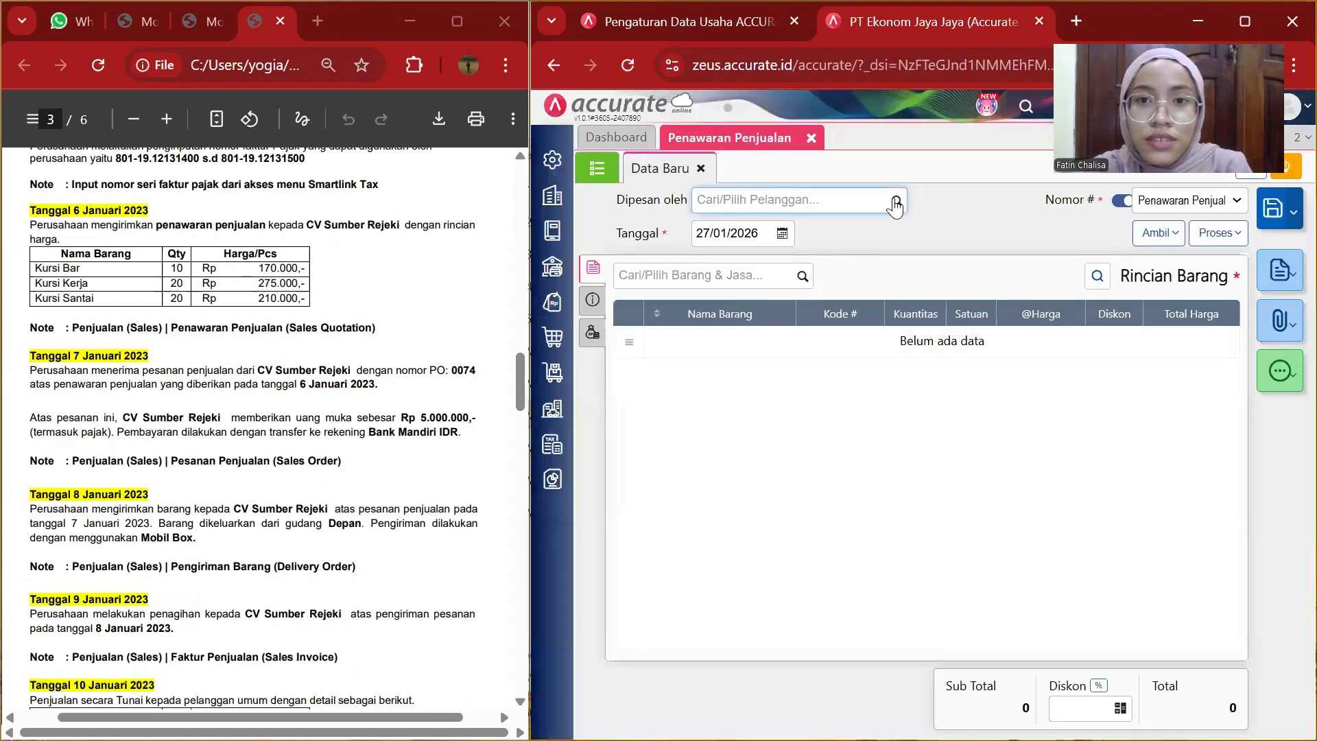
Set the quotation's customer to CV Sumber Rejeki and its date to 06/01/2023.
left_click(896, 202)
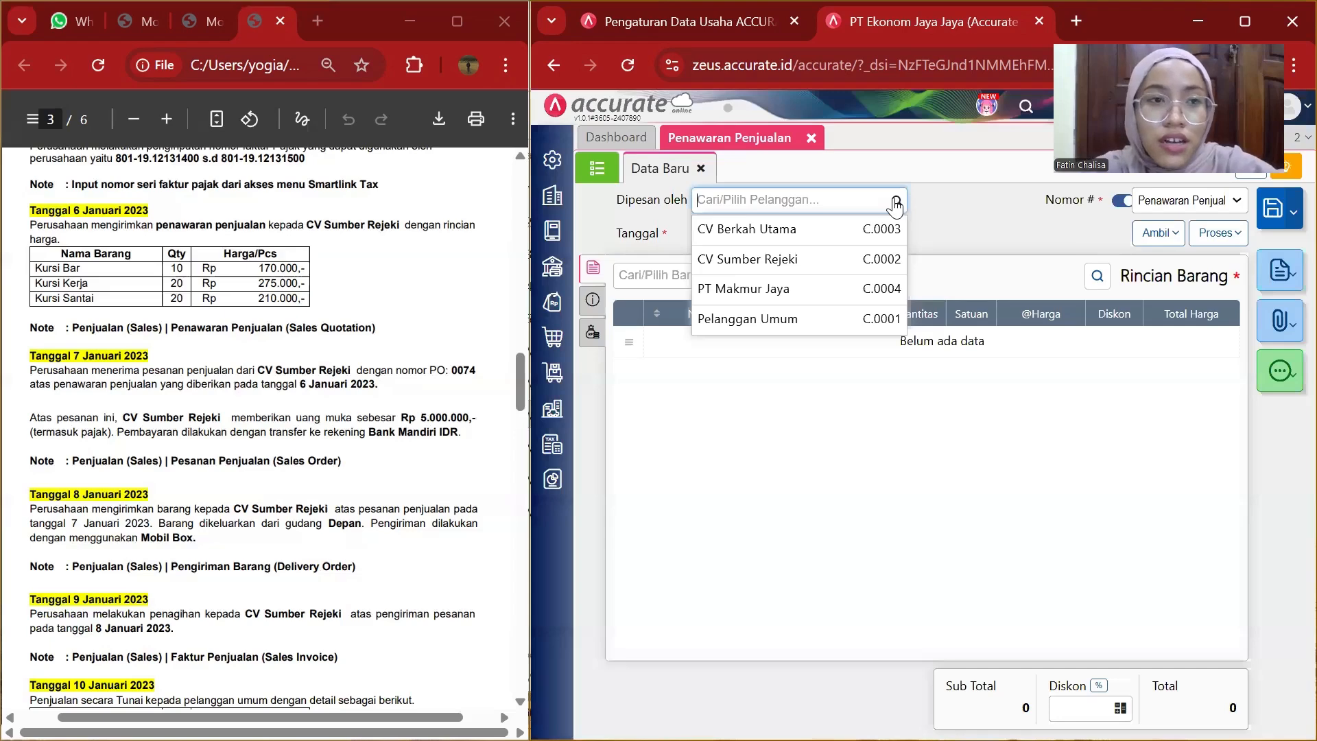
left_click(809, 259)
left_click(759, 230)
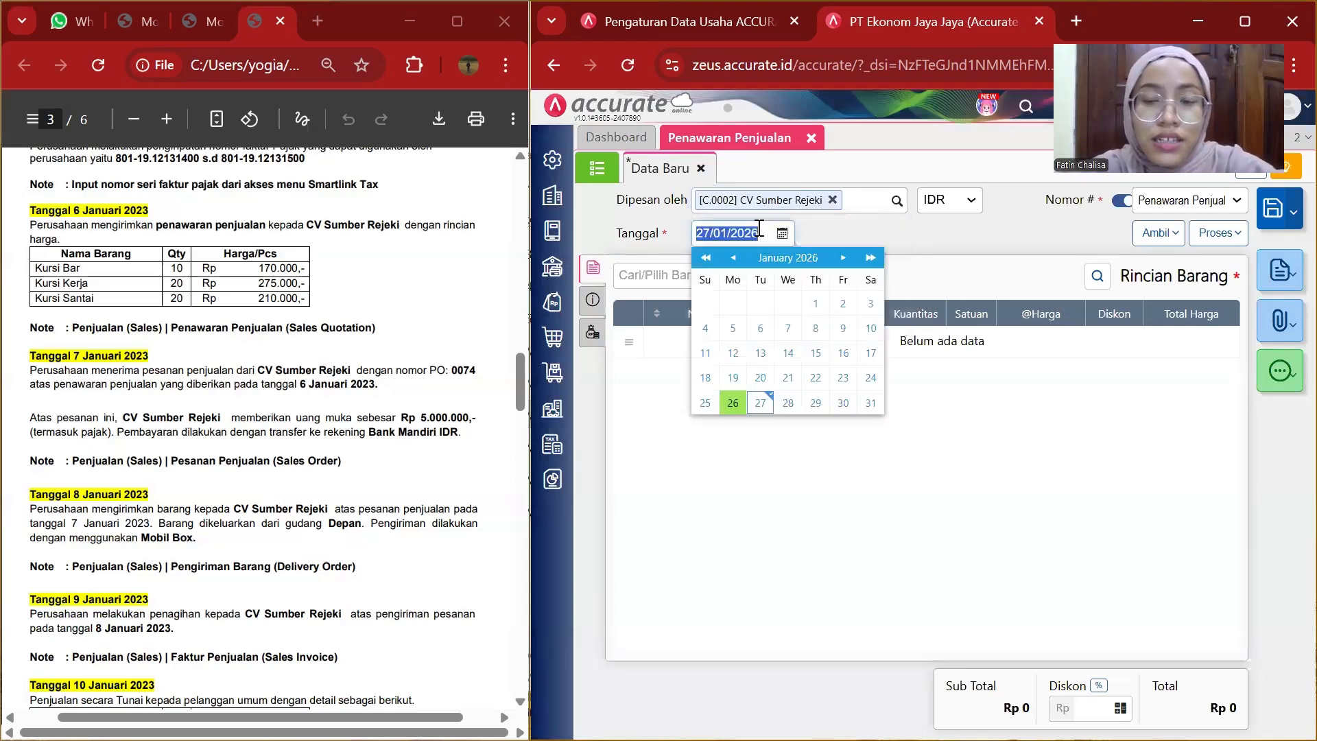
key("BackSpace")
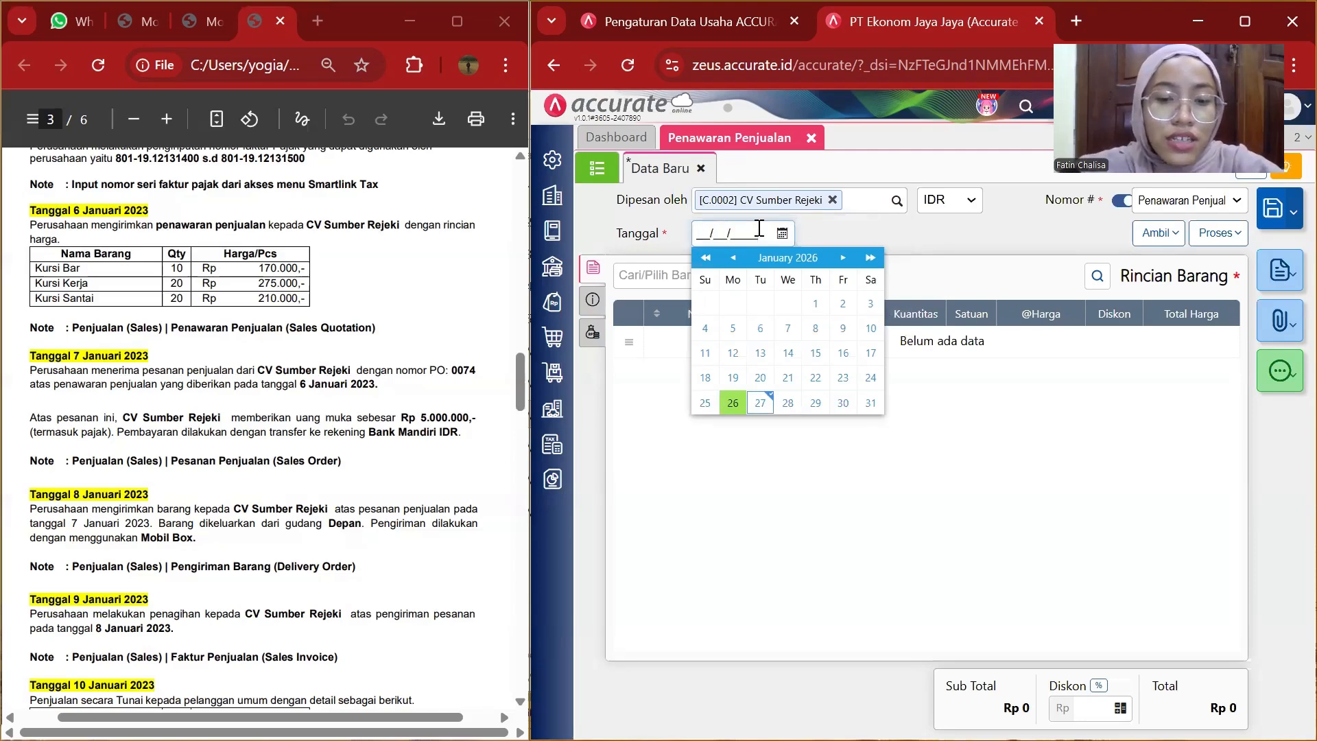
type("6")
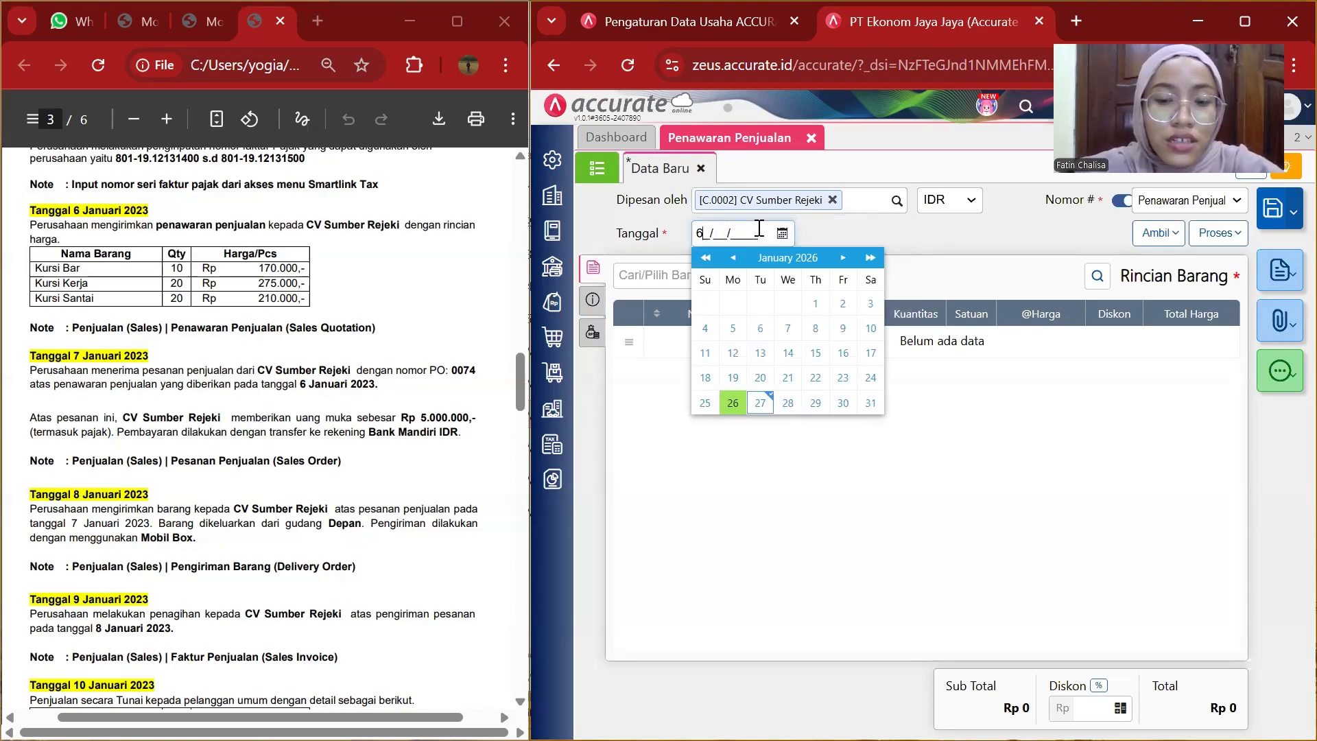
key("BackSpace")
type("06/01/2023")
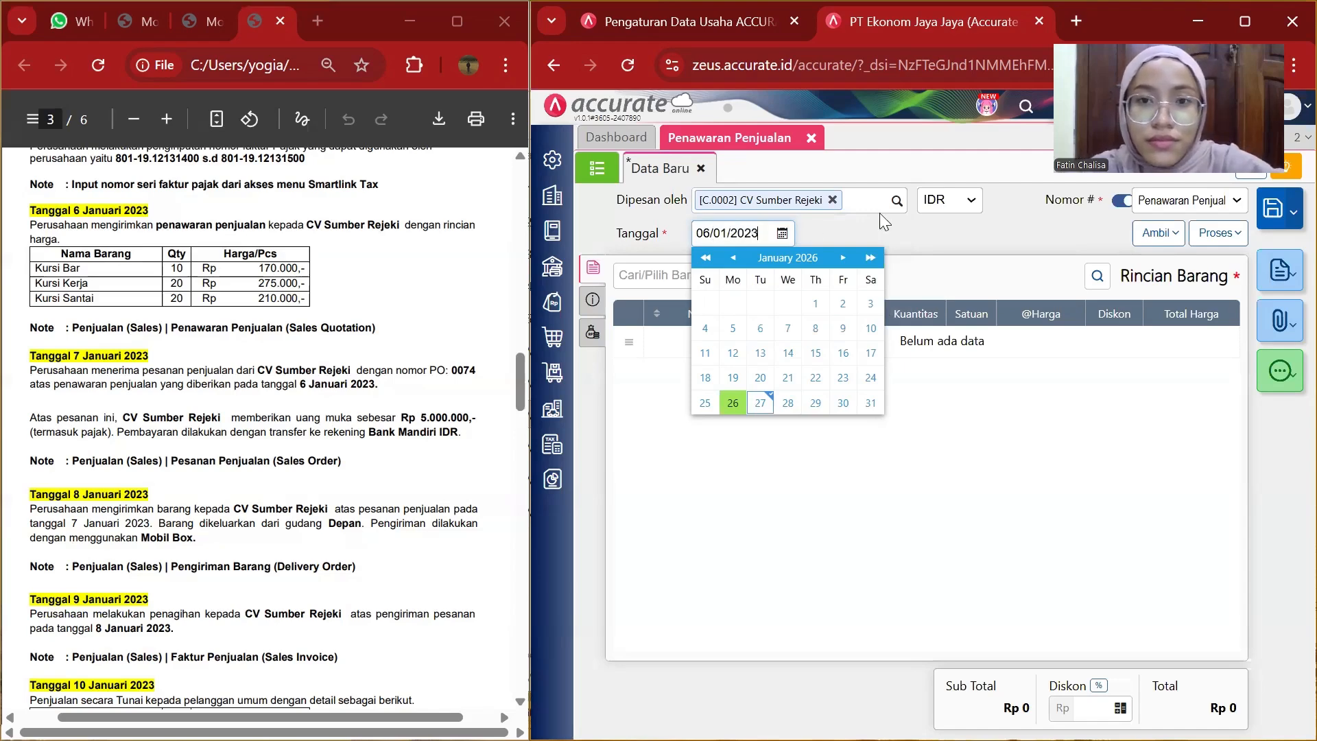
left_click(934, 251)
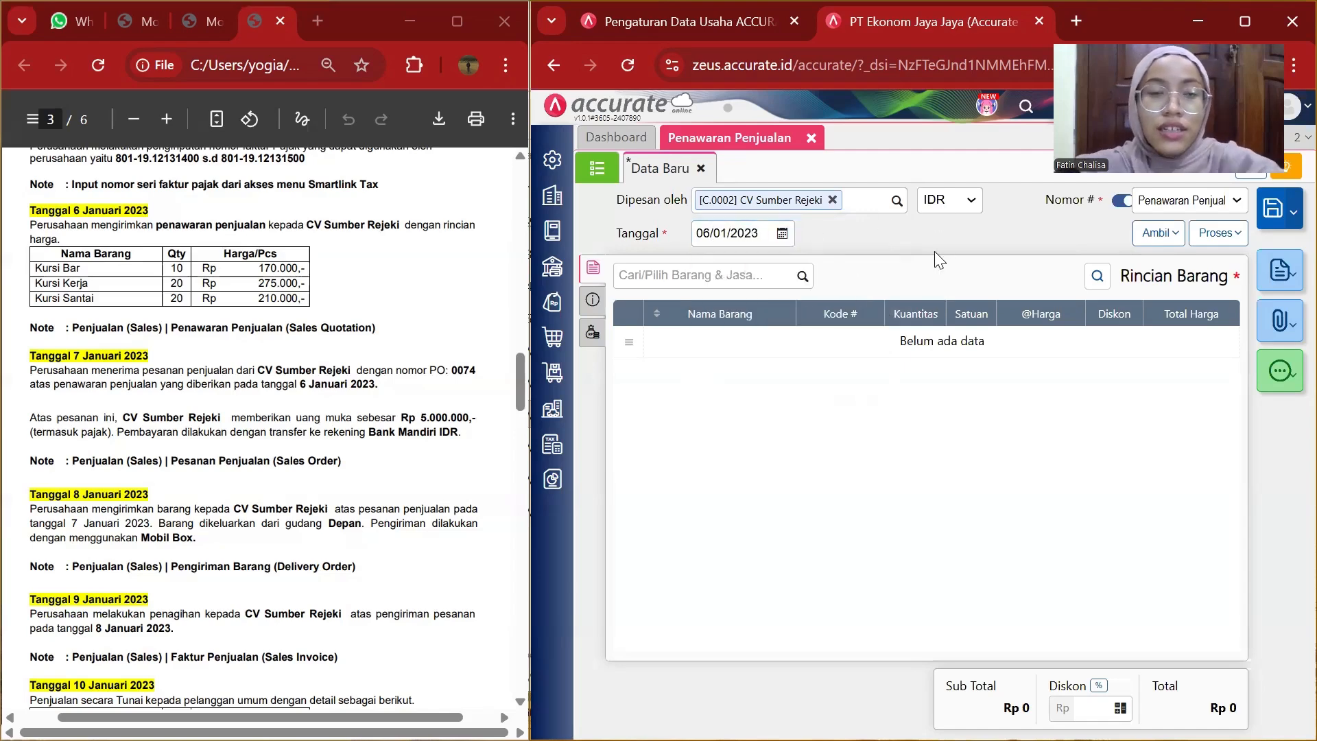
Add Kursi Bar to the item details with a quantity of 10.
left_click(801, 277)
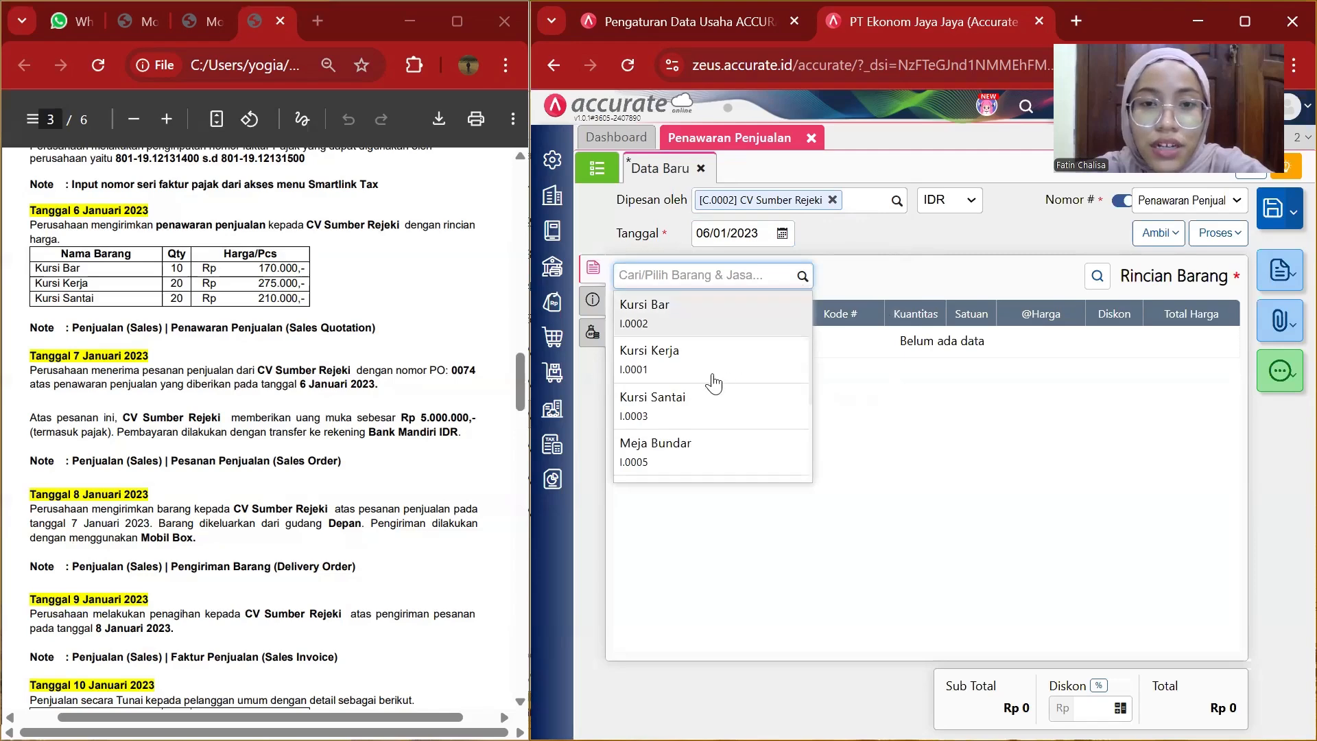
left_click(700, 323)
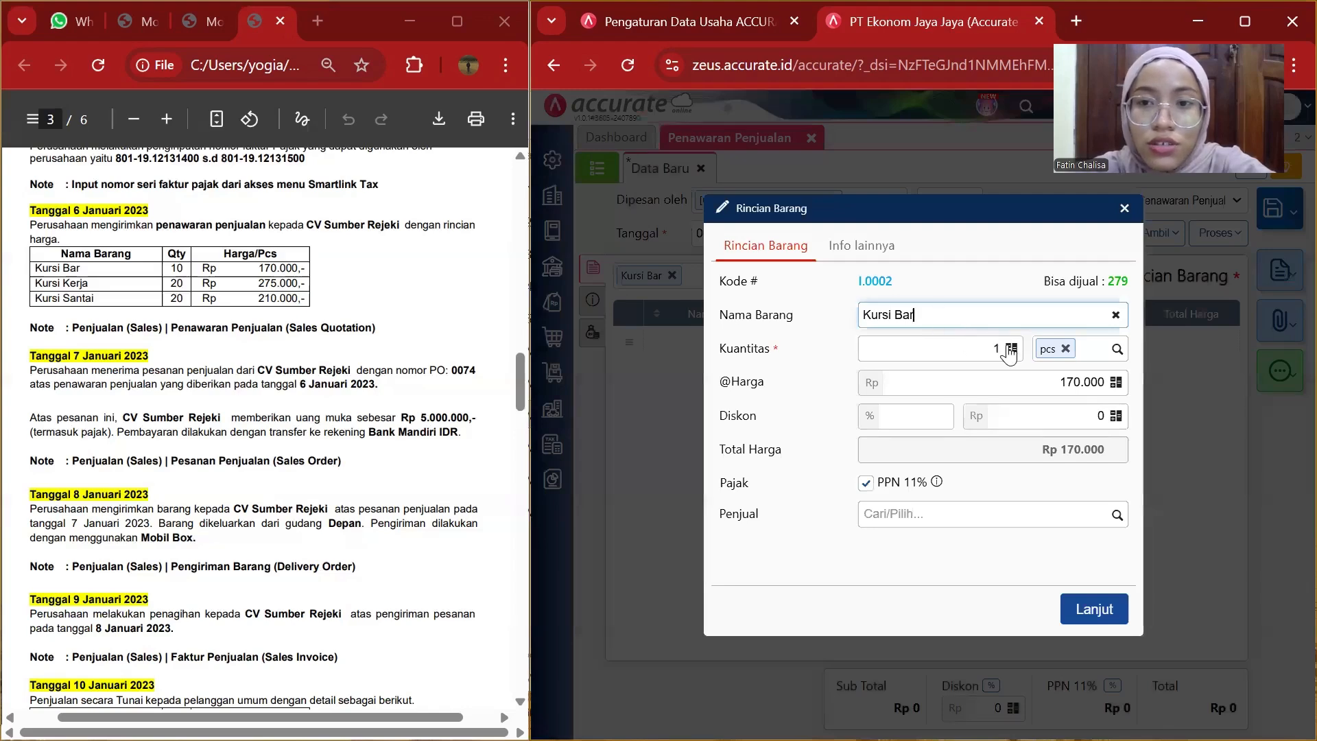
left_click(1009, 351)
left_click(1002, 344)
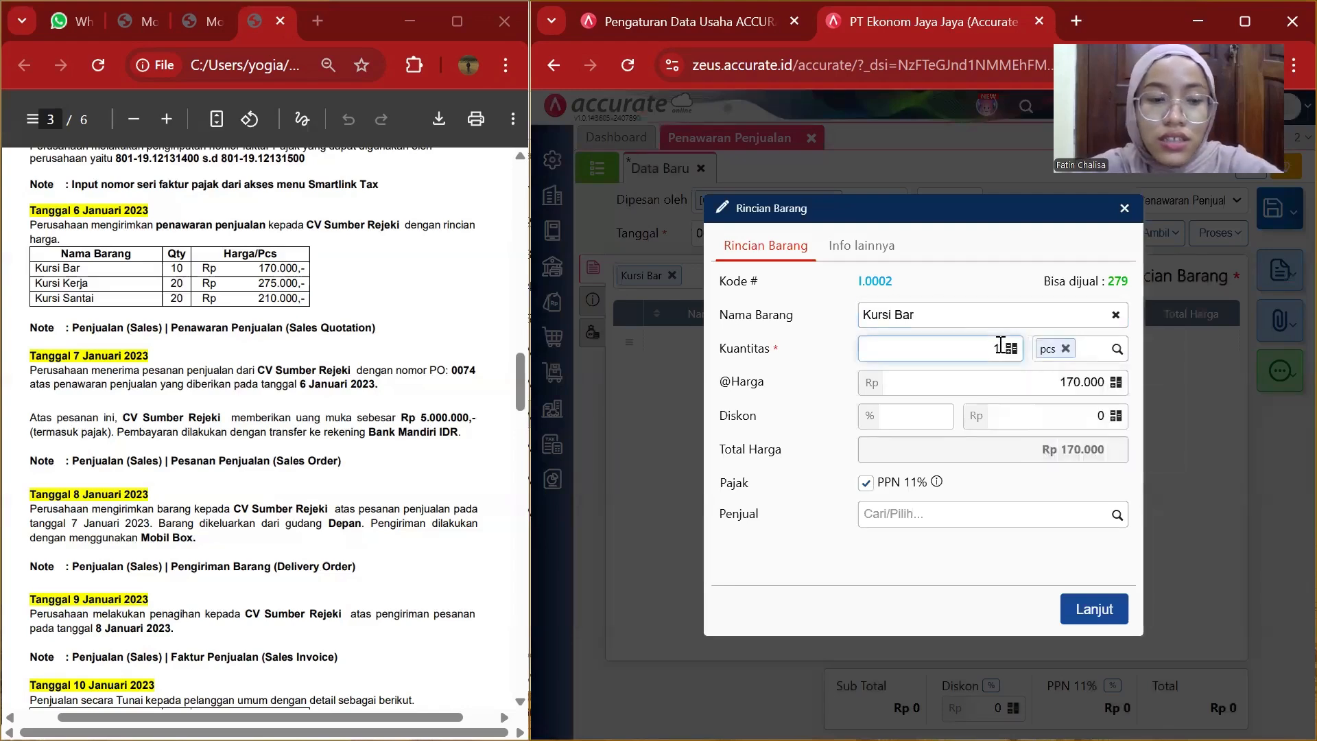
type("0")
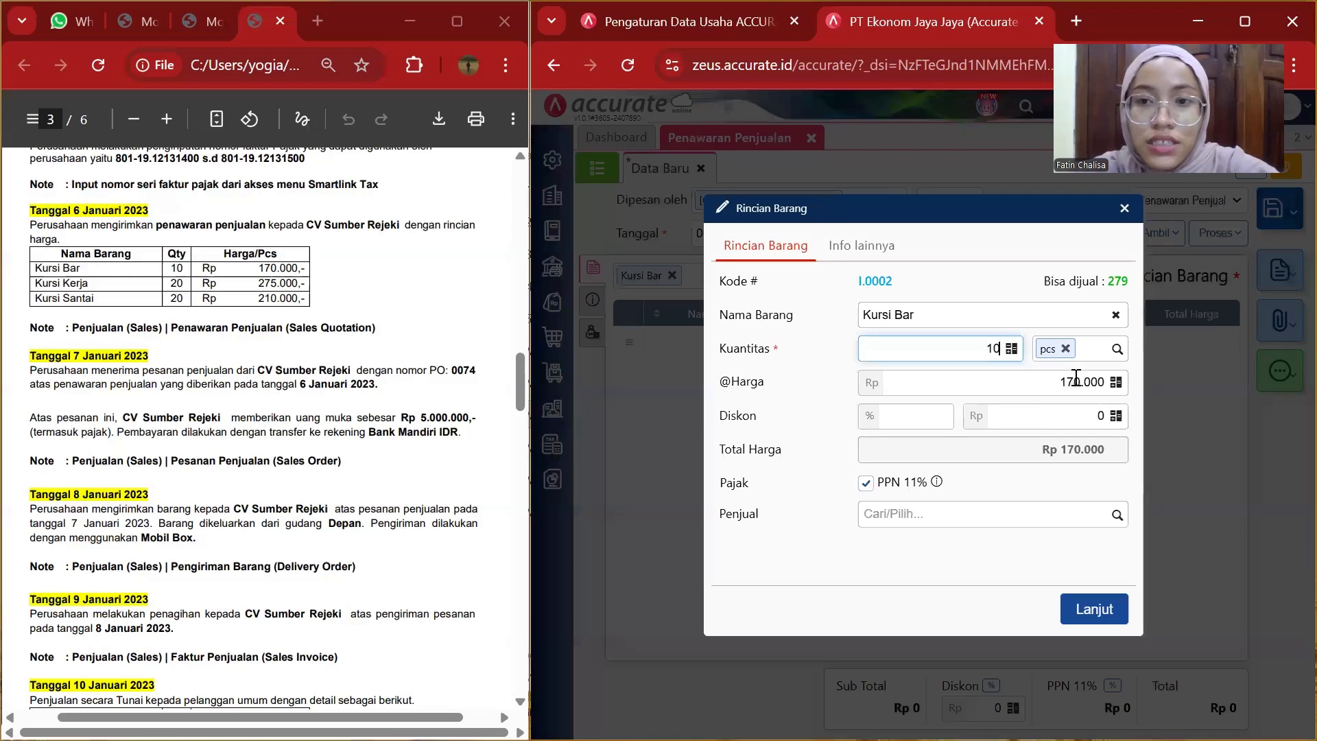
left_click(1091, 610)
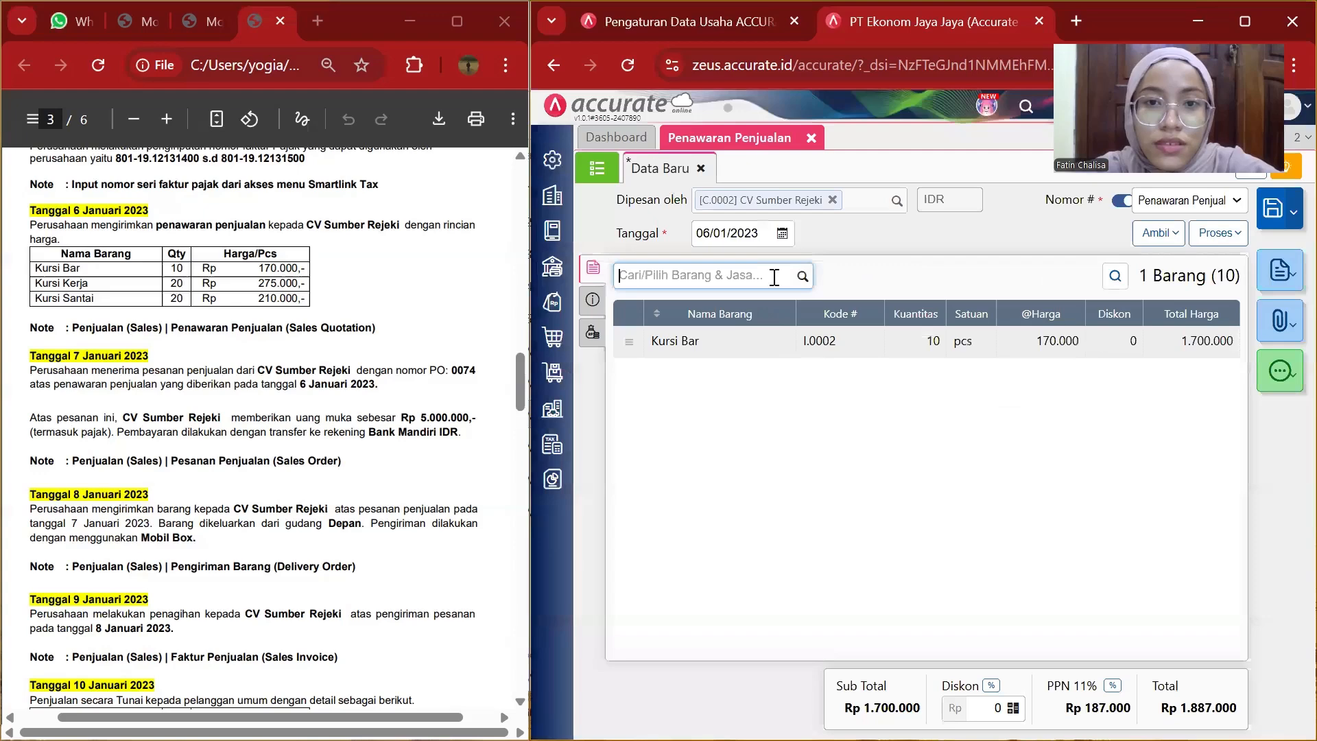
Add Kursi Kerja to the item details with a quantity of 20.
left_click(803, 276)
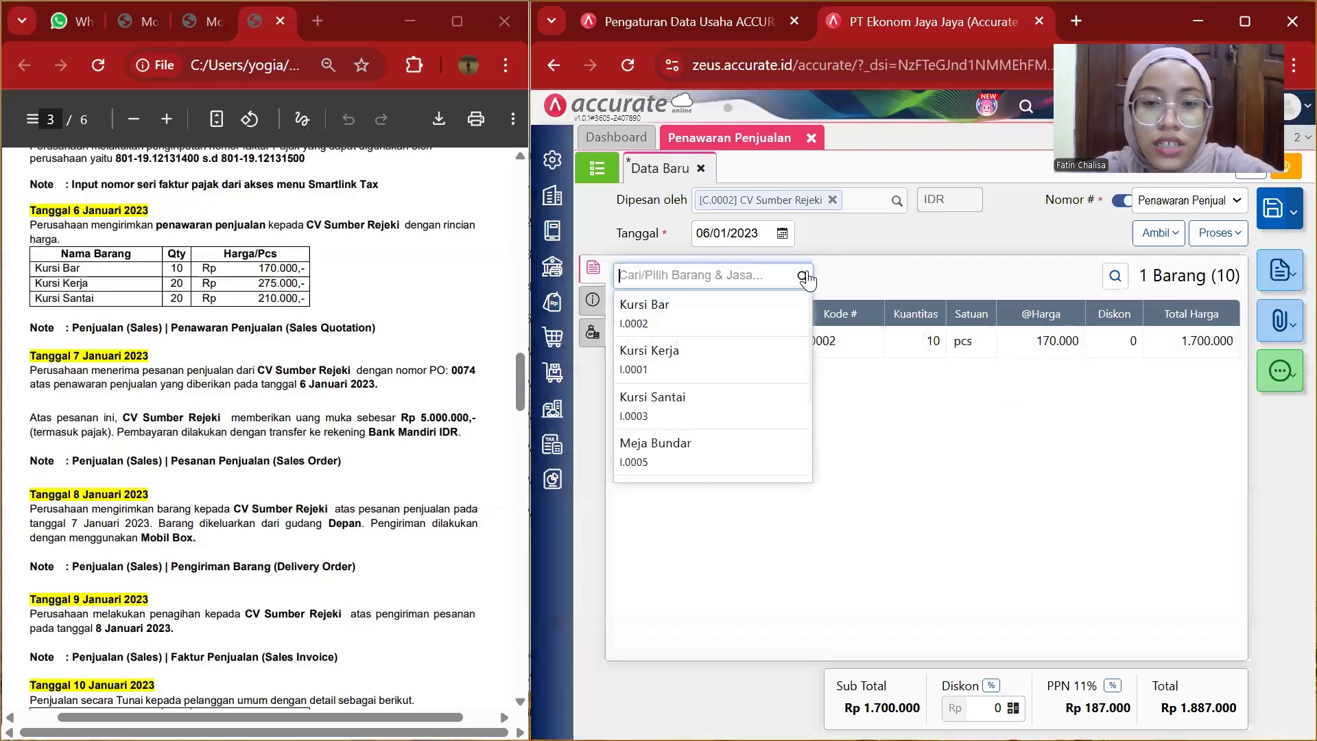
left_click(710, 363)
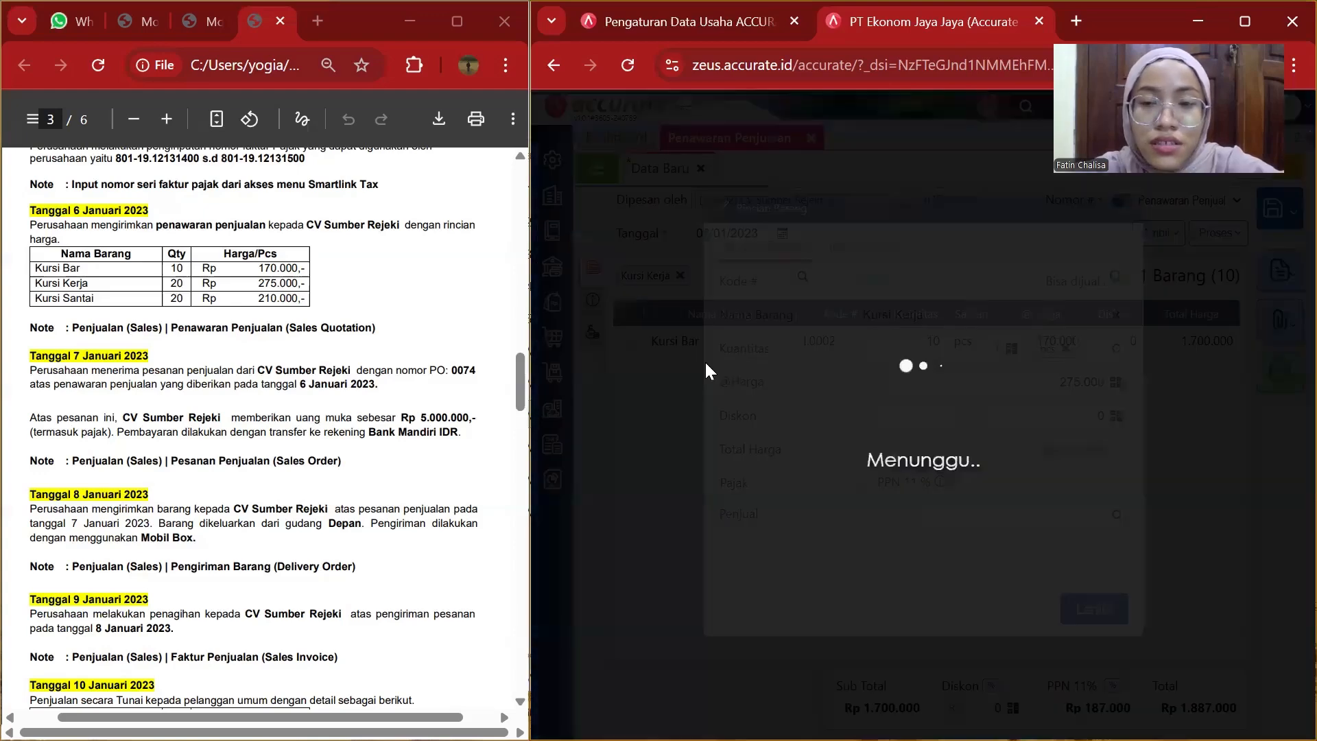
left_click(999, 351)
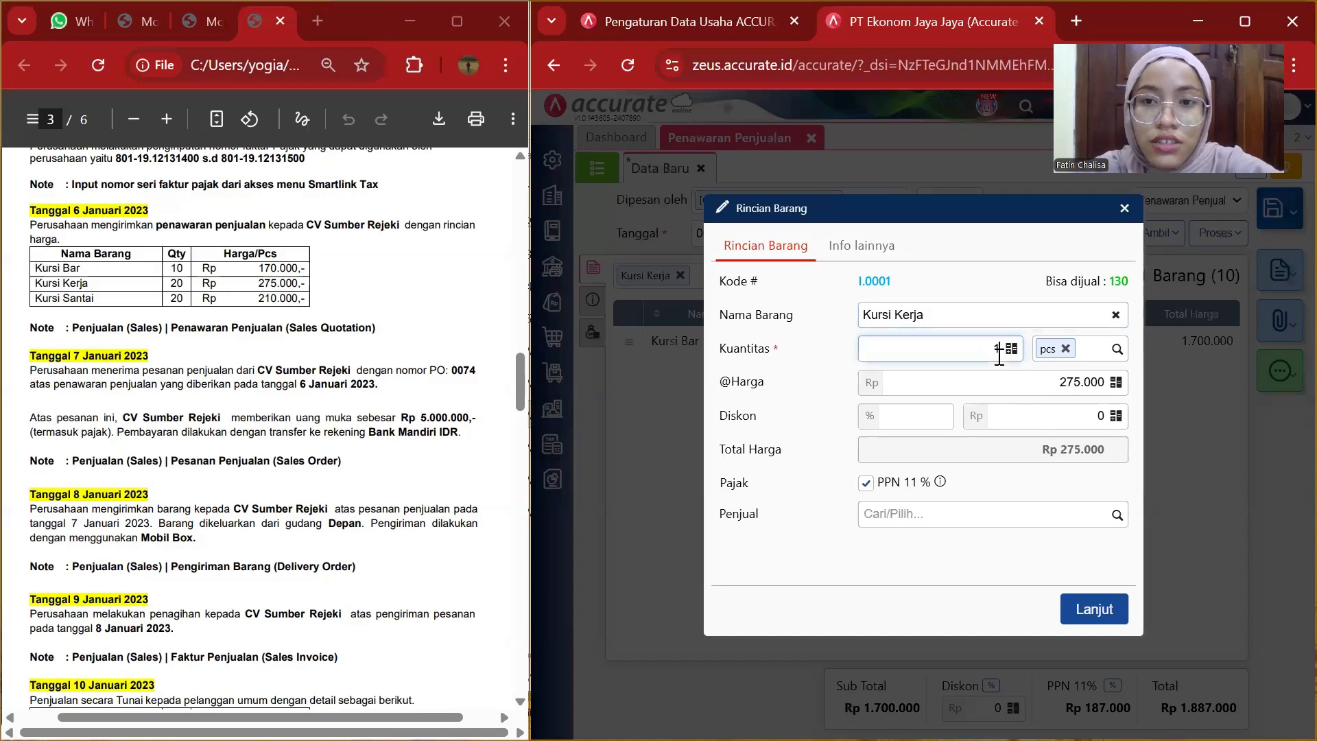
type("20")
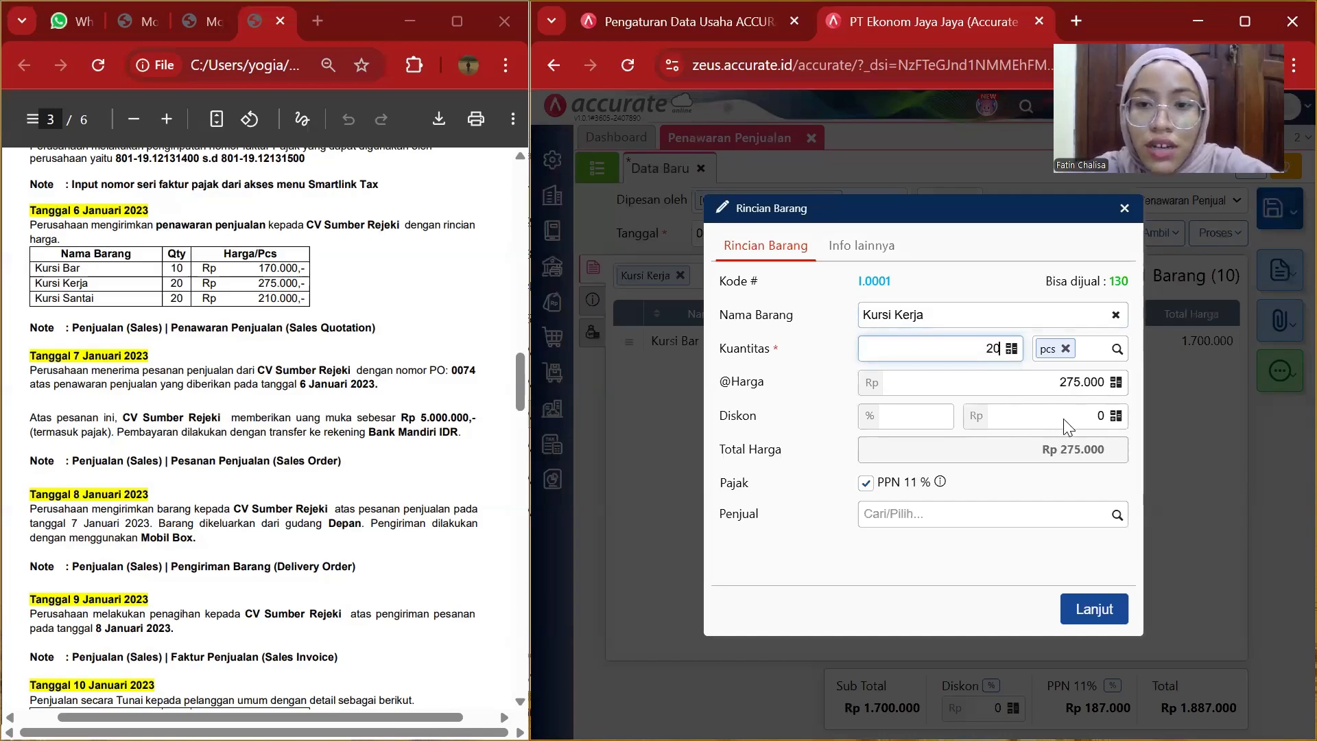
left_click(1083, 615)
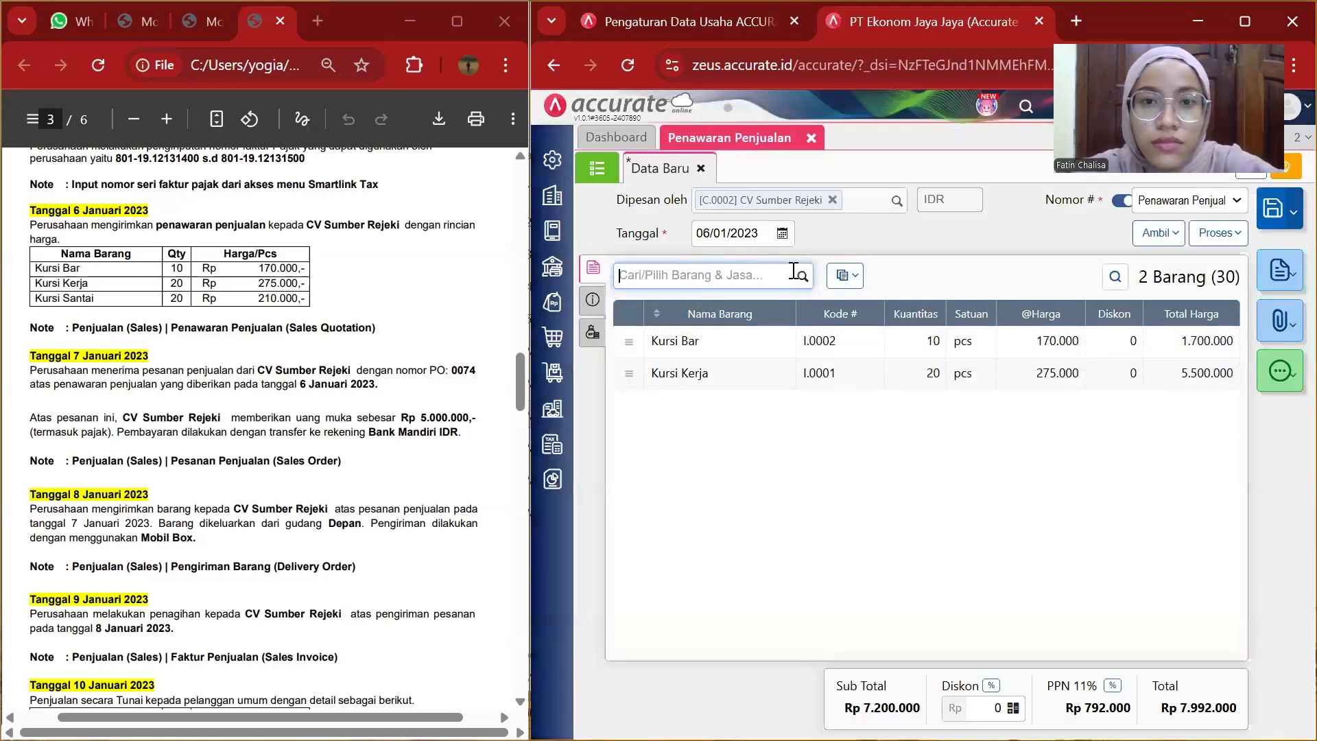
Add Kursi Santai to the item details with a quantity of 20.
left_click(802, 281)
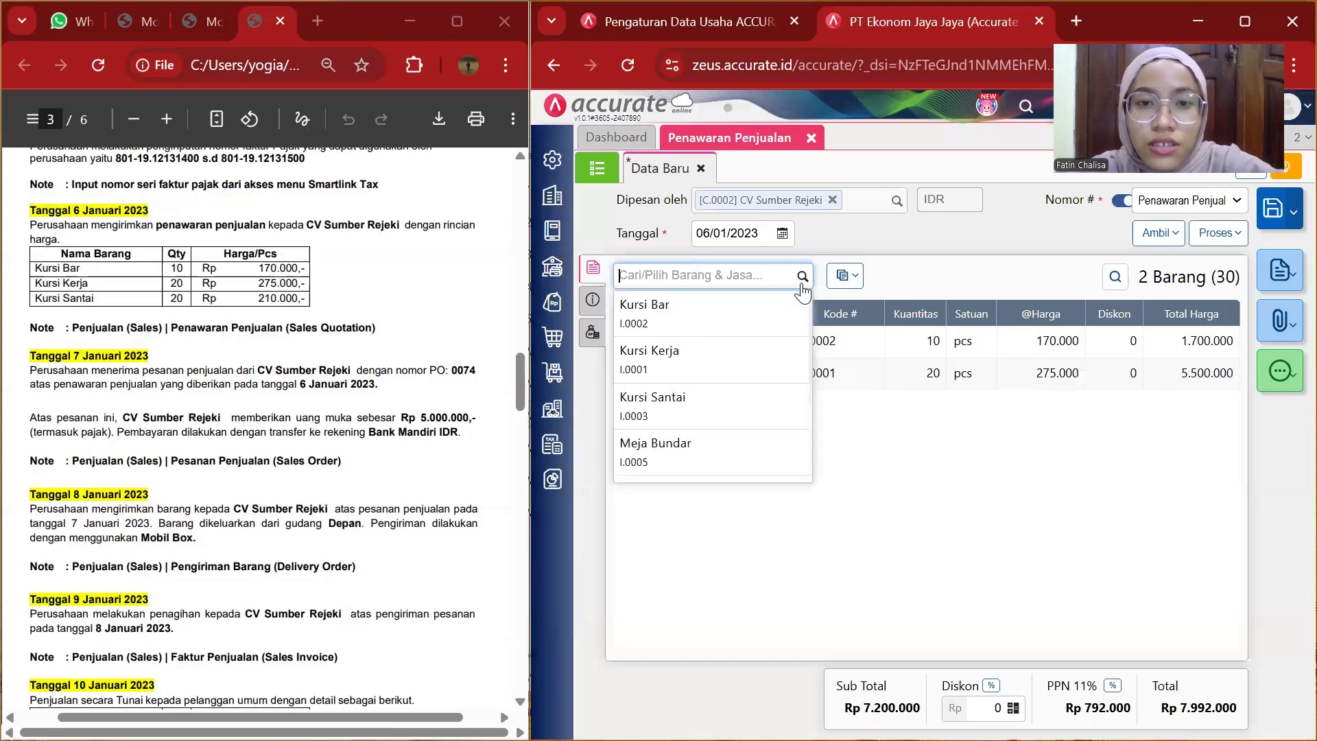
left_click(715, 394)
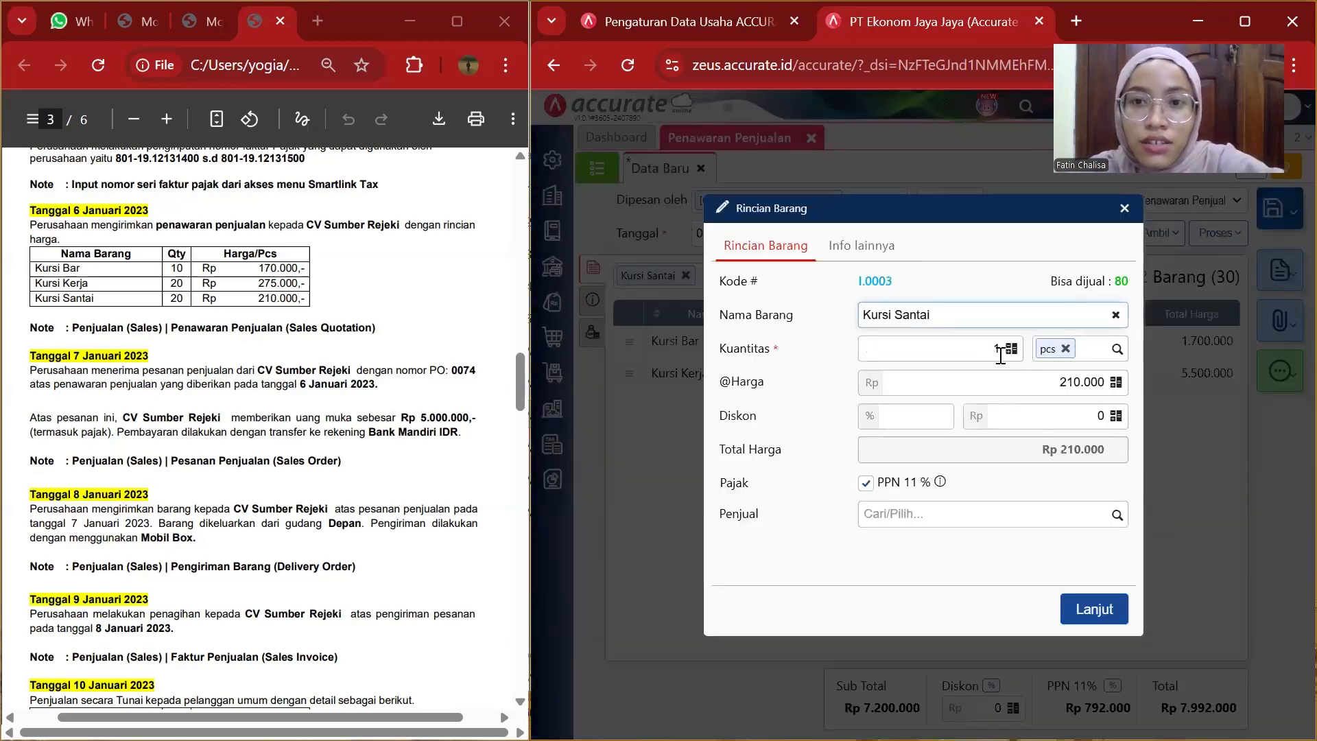
left_click(1003, 348)
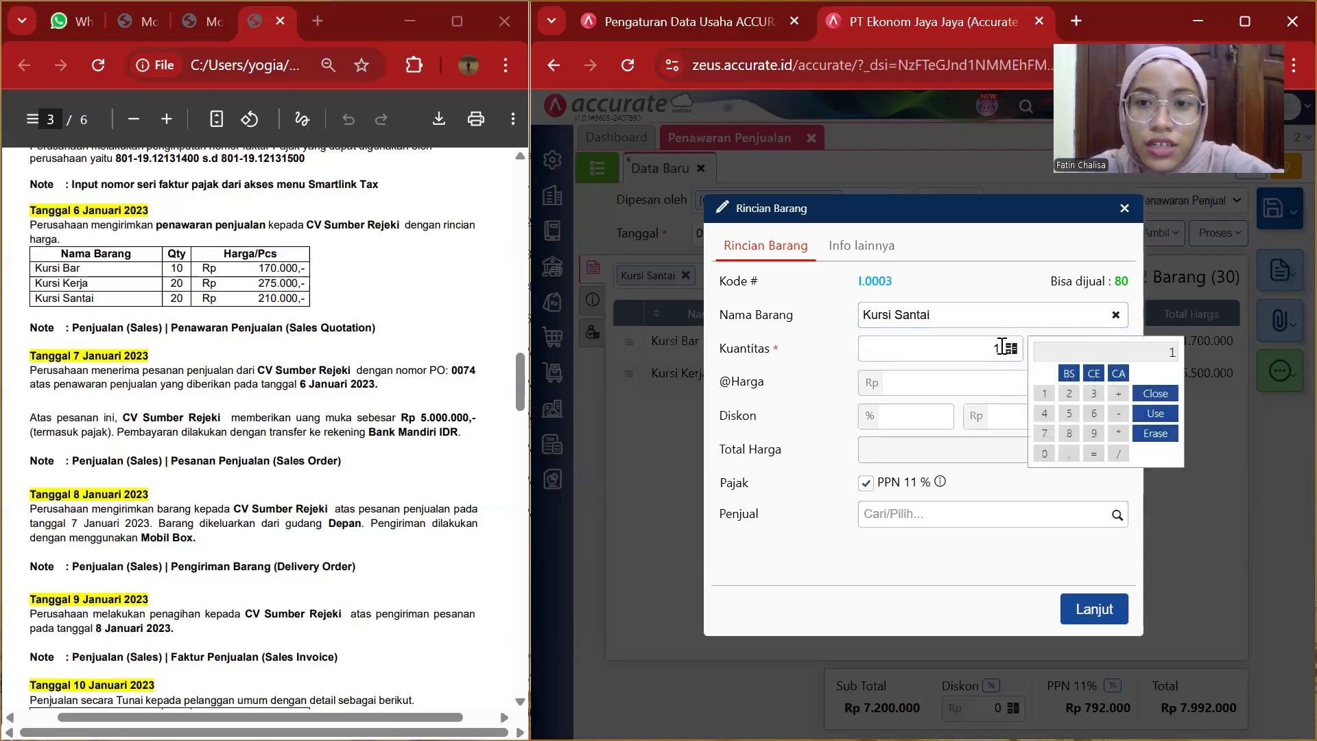
left_click(1002, 346)
type("20")
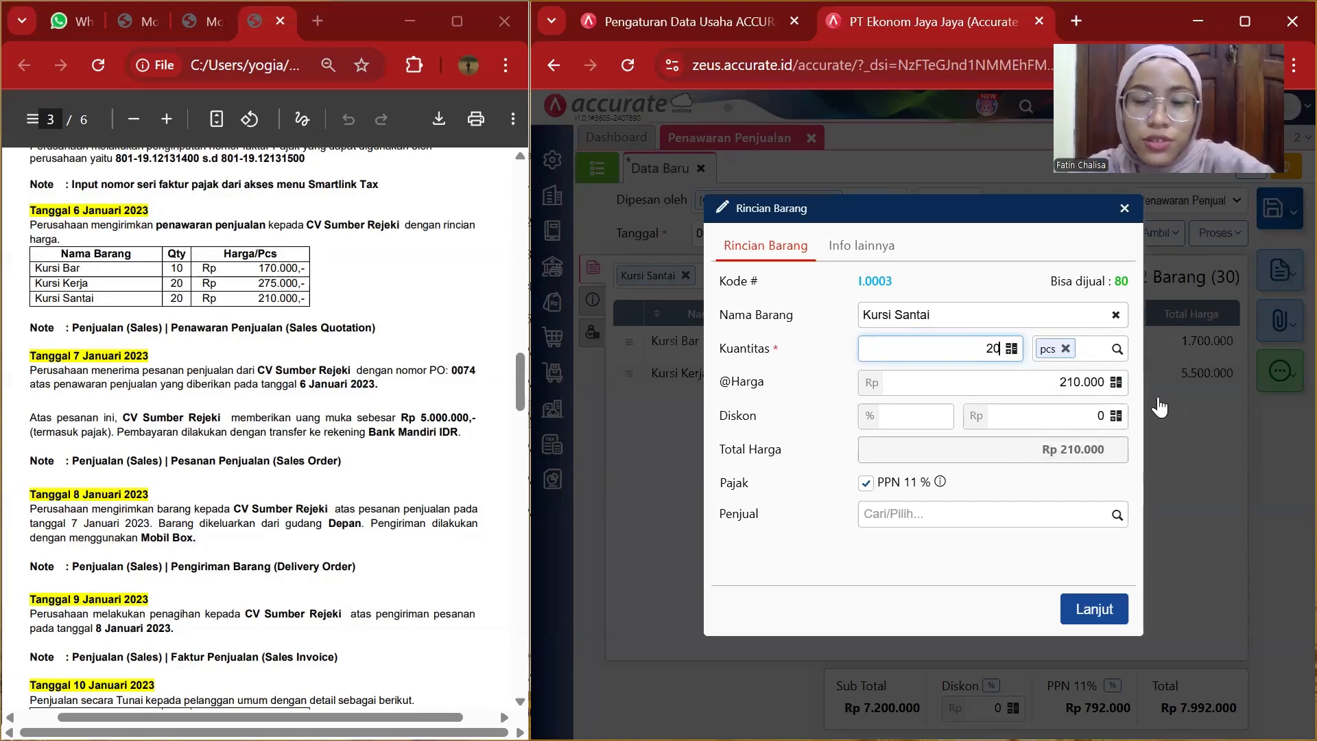
left_click(1079, 605)
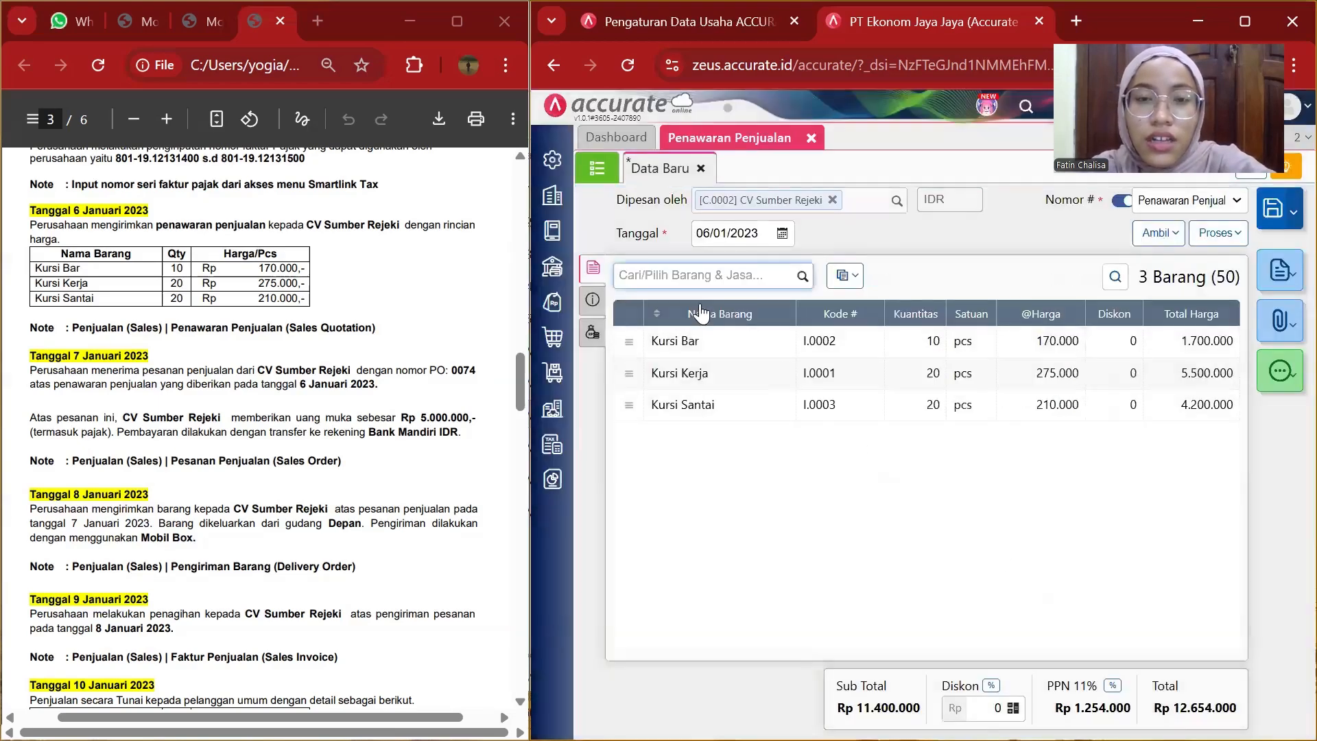
In the other info section, enter the address as "alamat cv sumber rejeki".
left_click(593, 302)
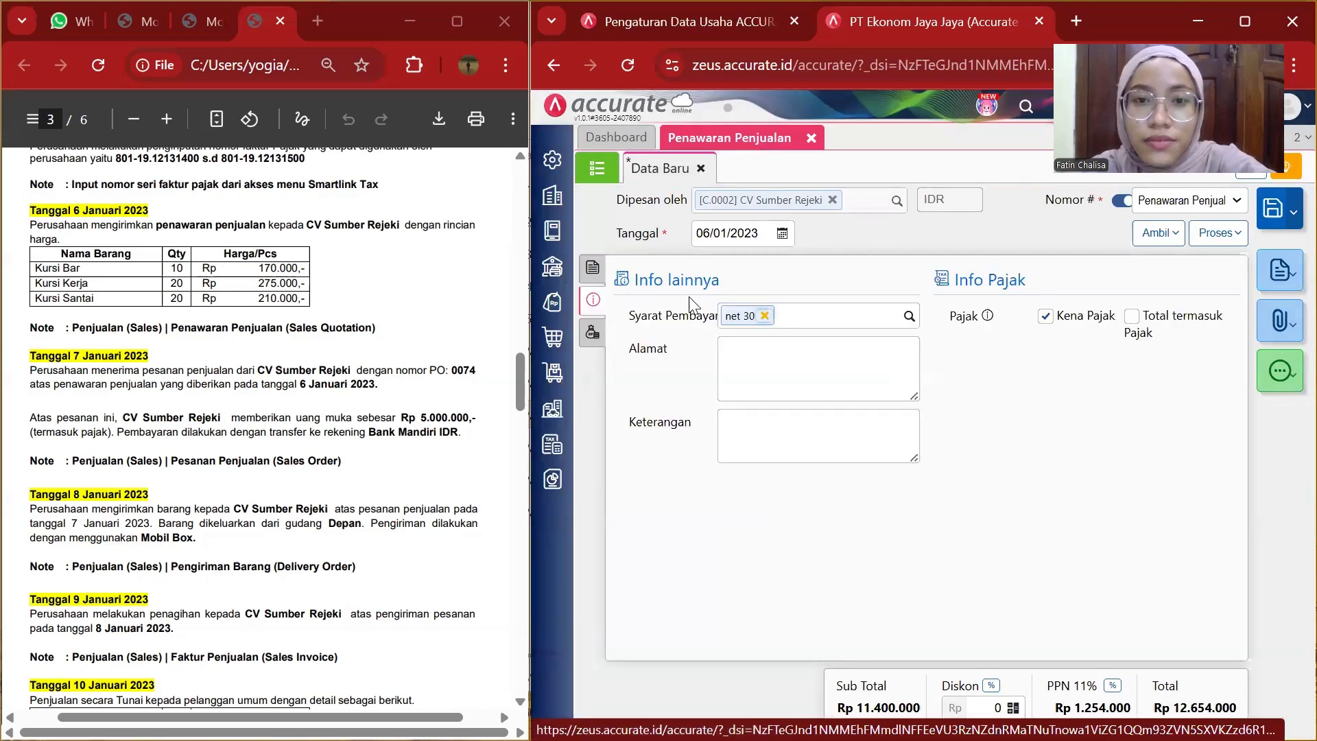
left_click(753, 350)
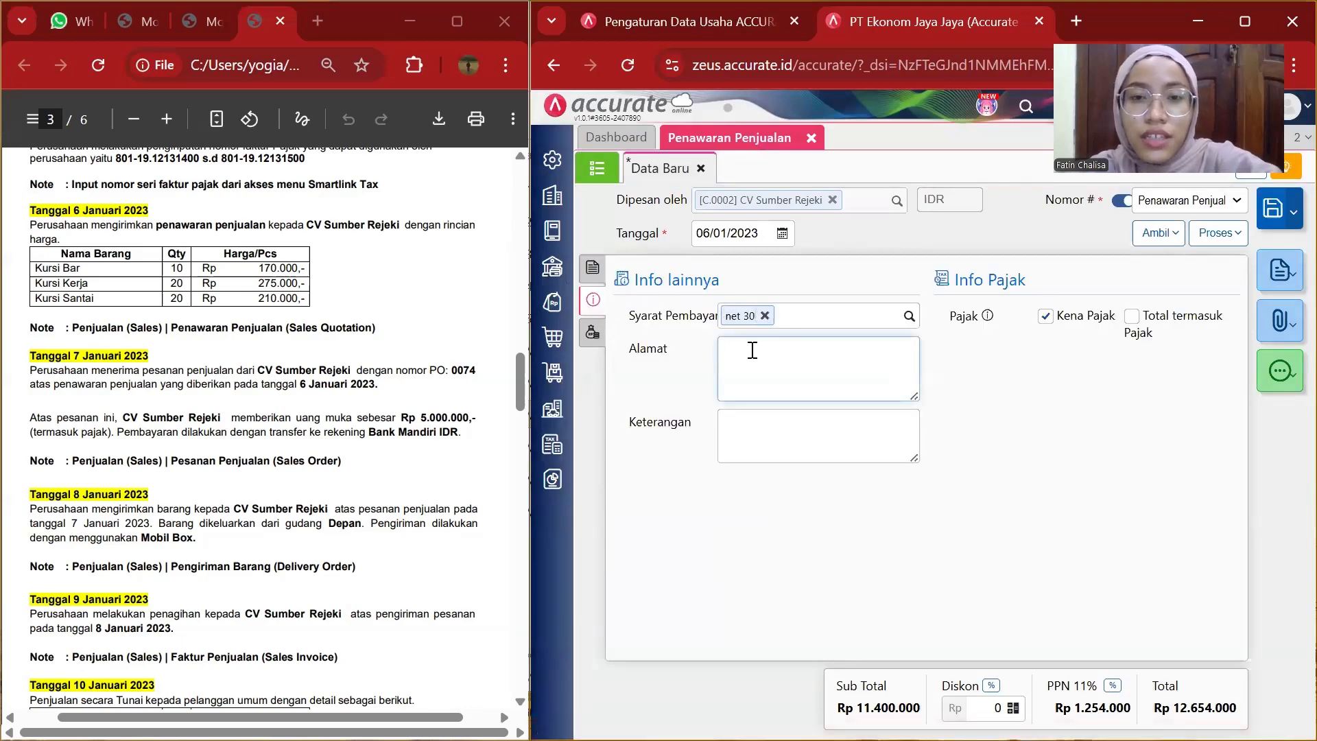
type("alamat ")
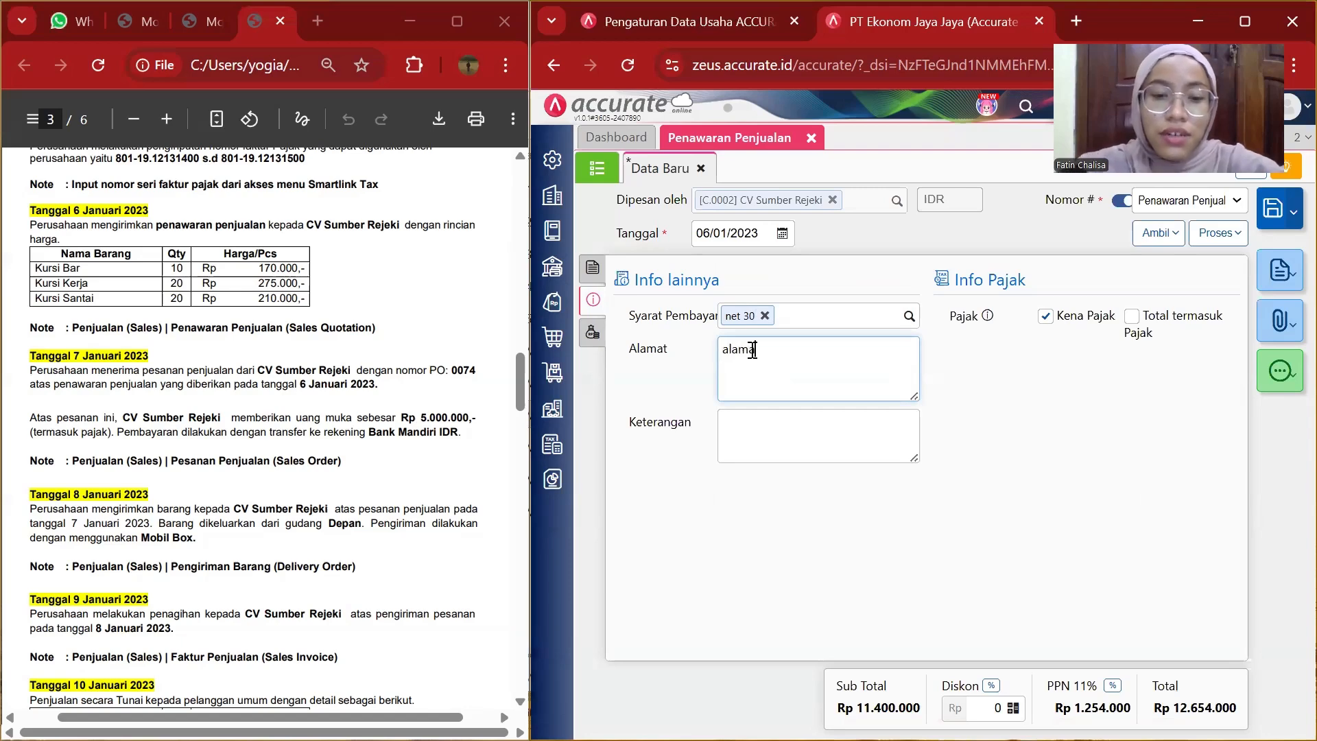
type("c")
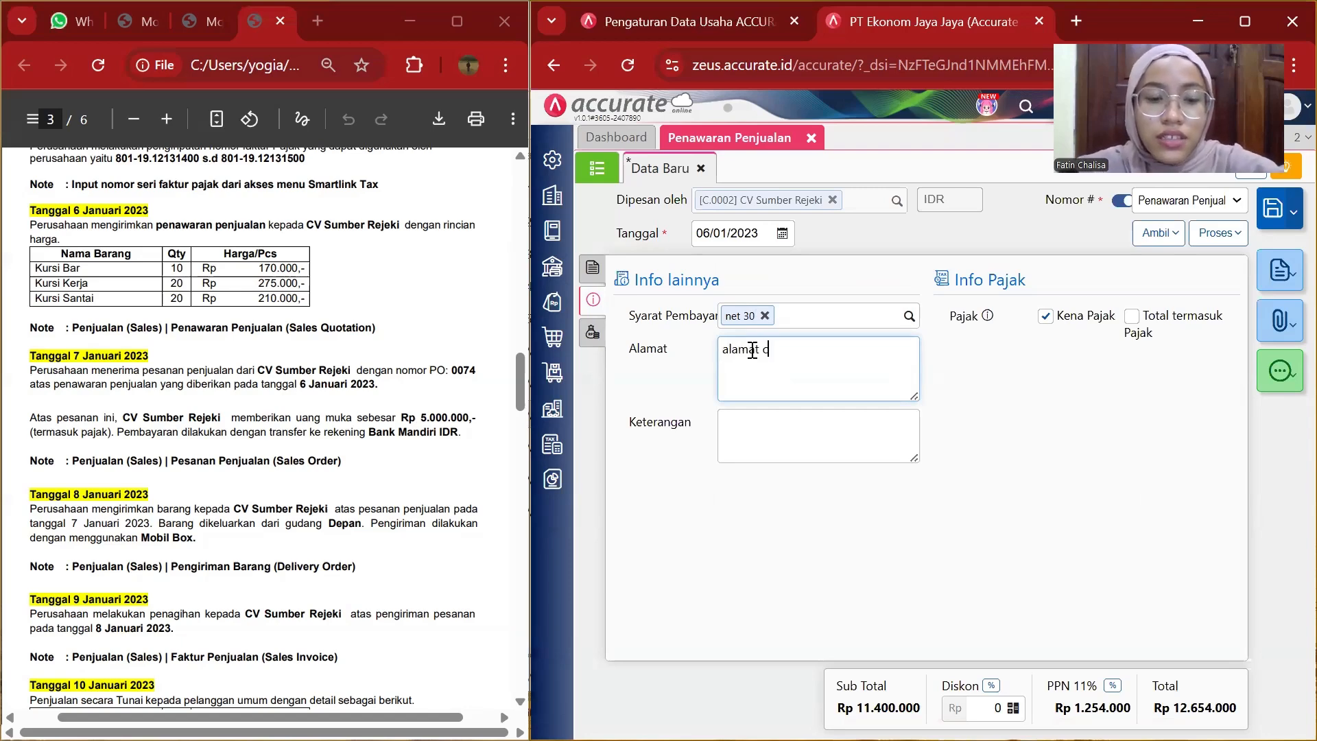
type("v sum")
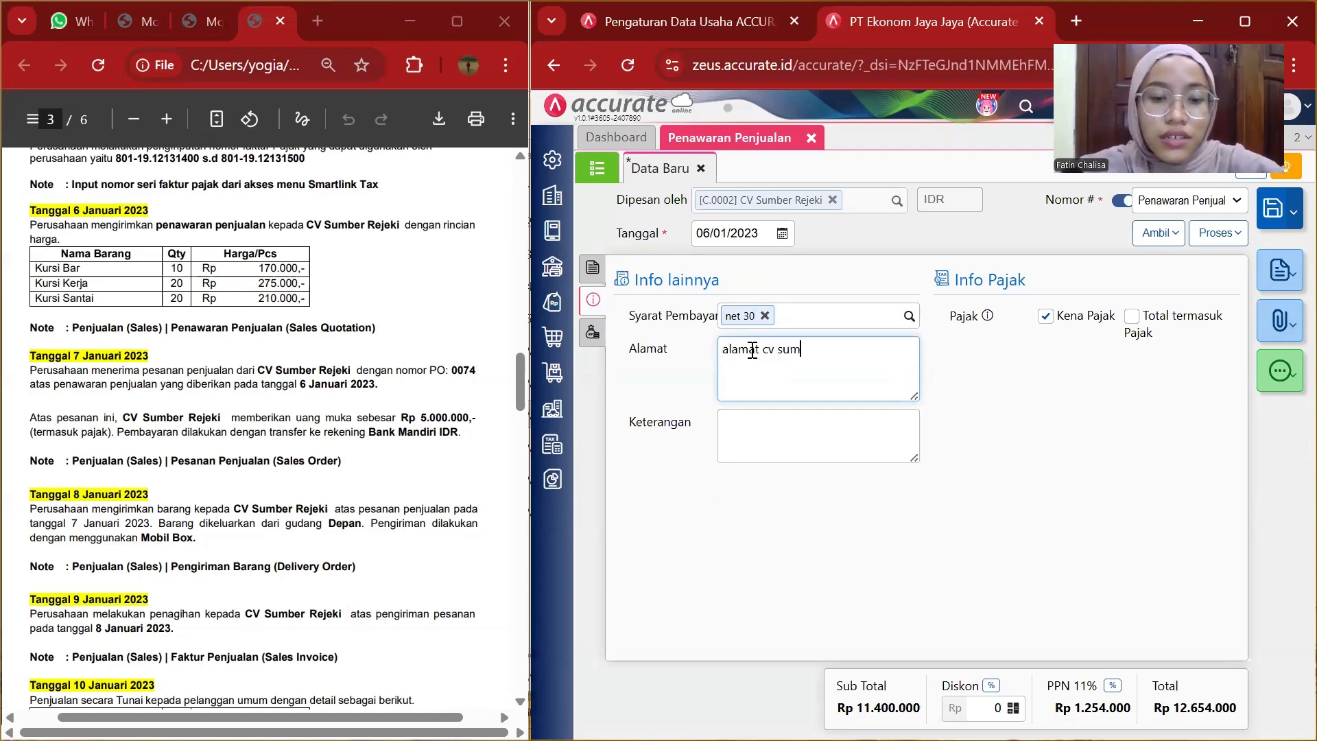
type("ber rejeki")
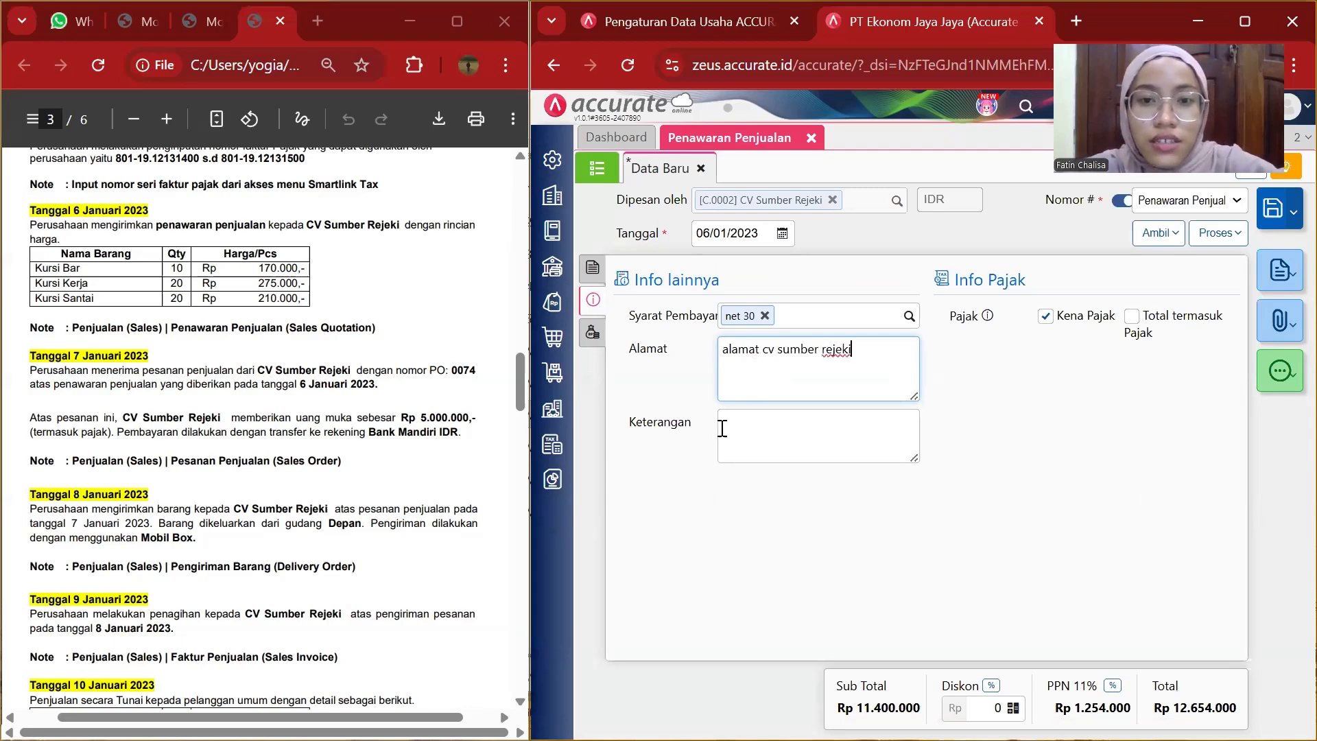
Copy the 6 January transaction description from the case document and paste it into the quotation's notes field.
left_click(756, 415)
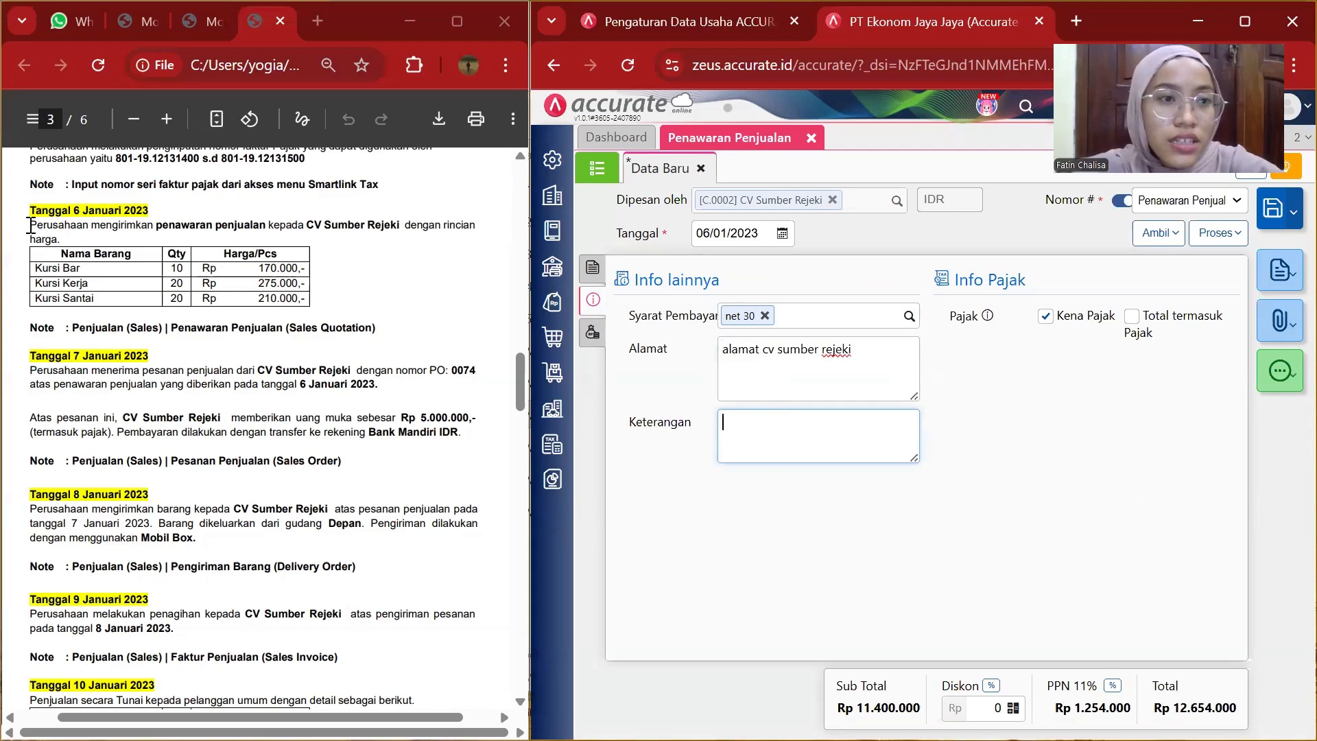
left_click_drag(31, 224, 64, 236)
key("ctrl+c")
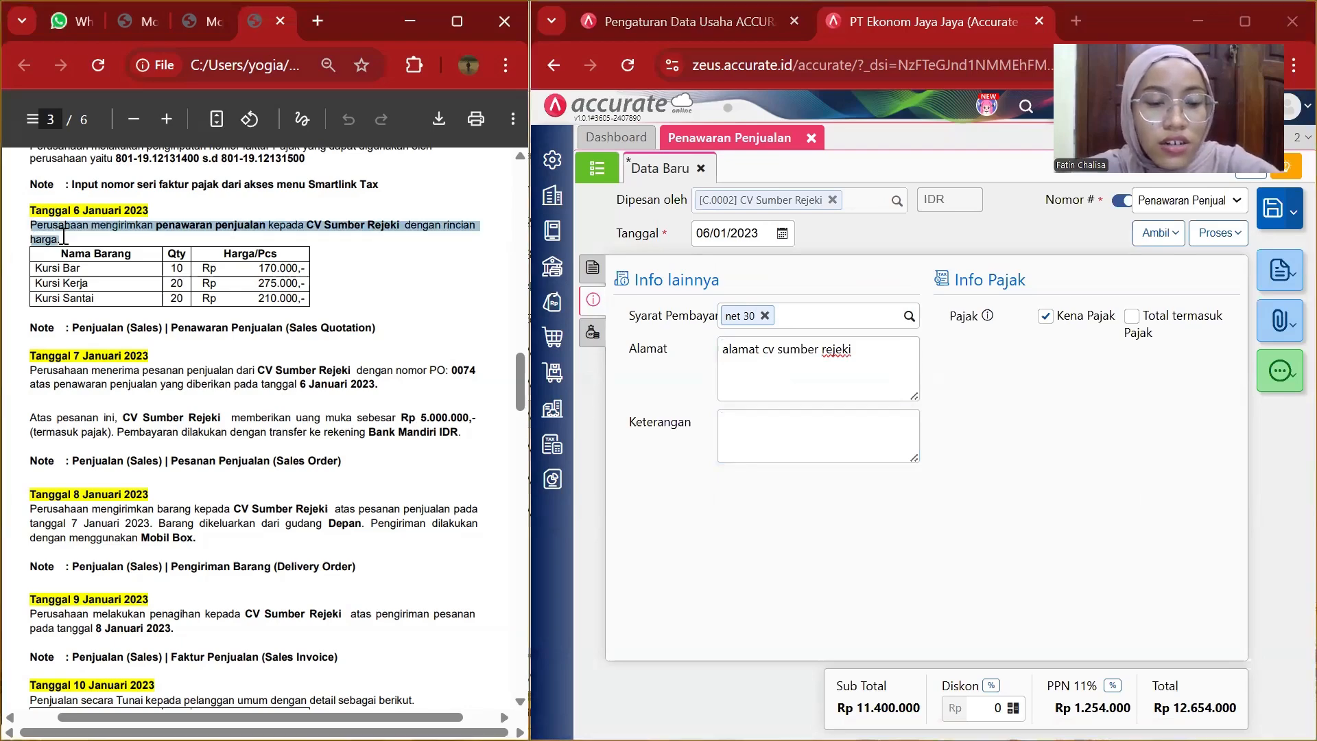
left_click(754, 415)
key("ctrl+v")
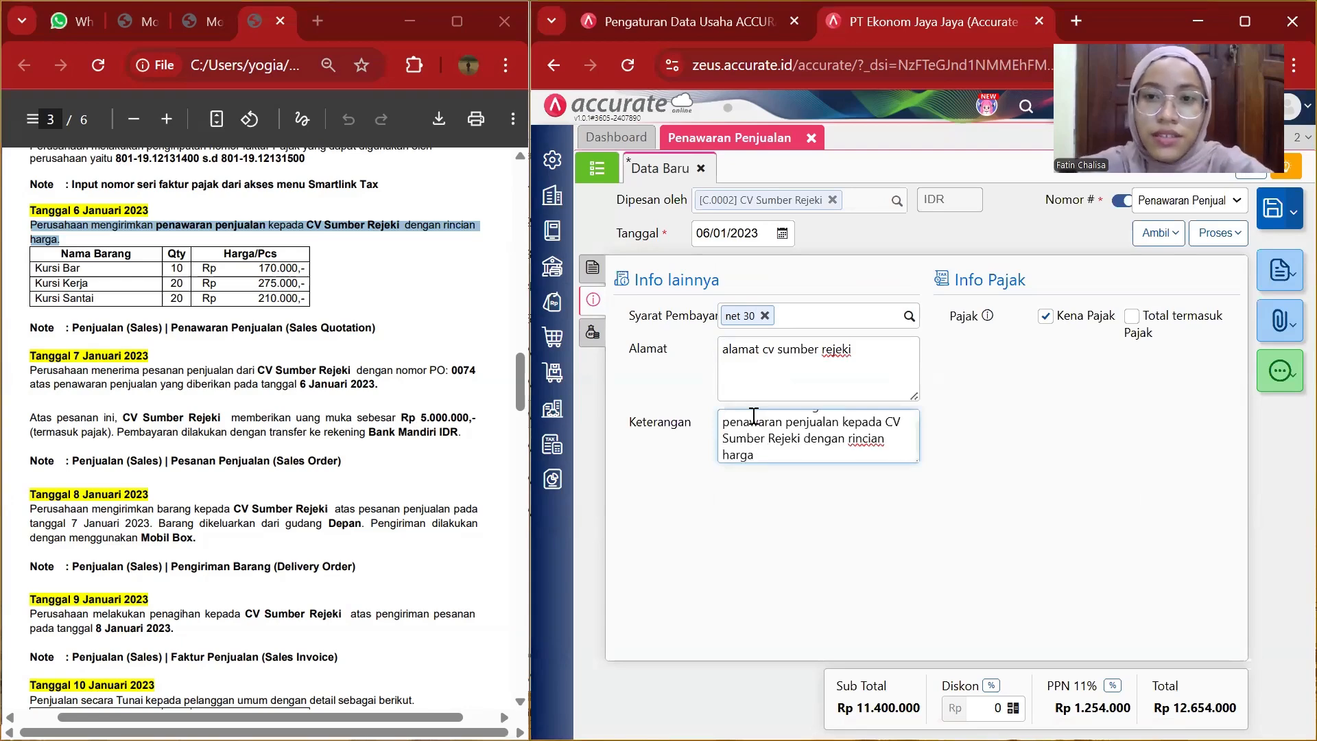
scroll(762, 425, "up", 2)
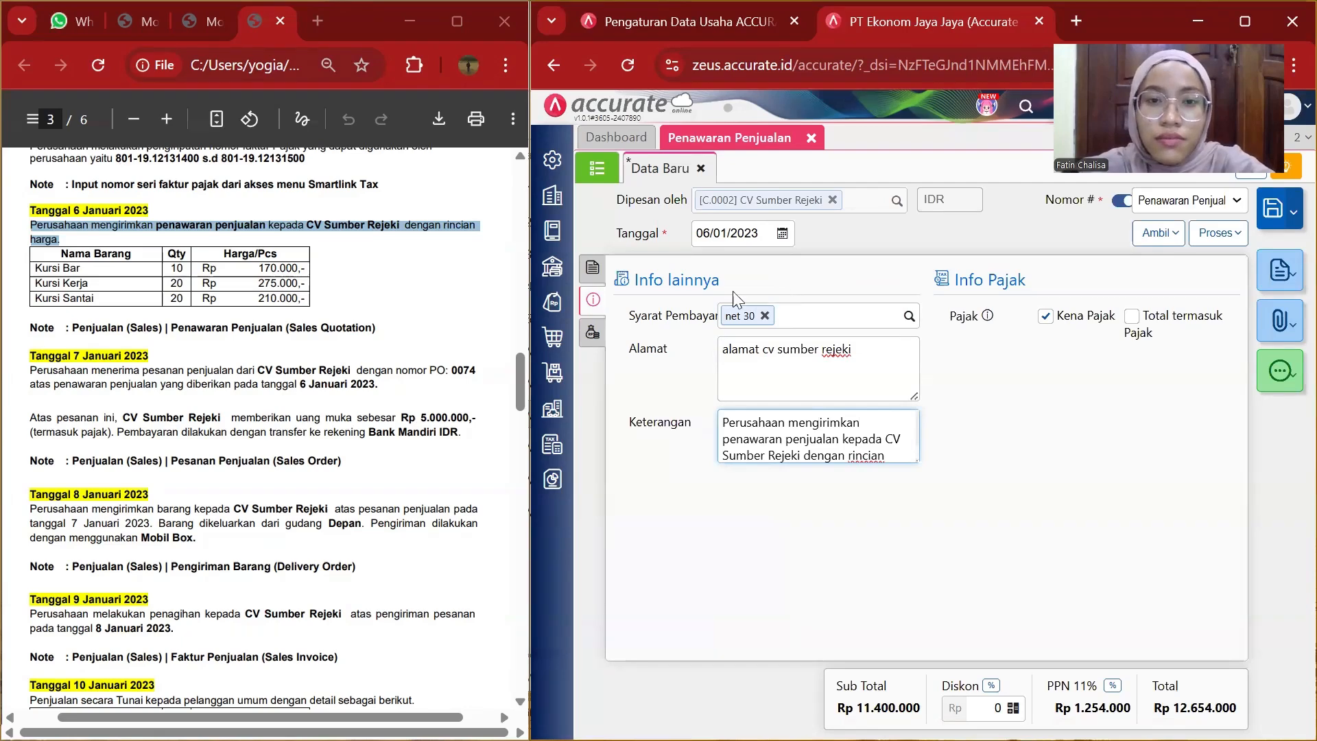
Review the other costs section of the quotation, then save the sales quotation.
left_click(594, 334)
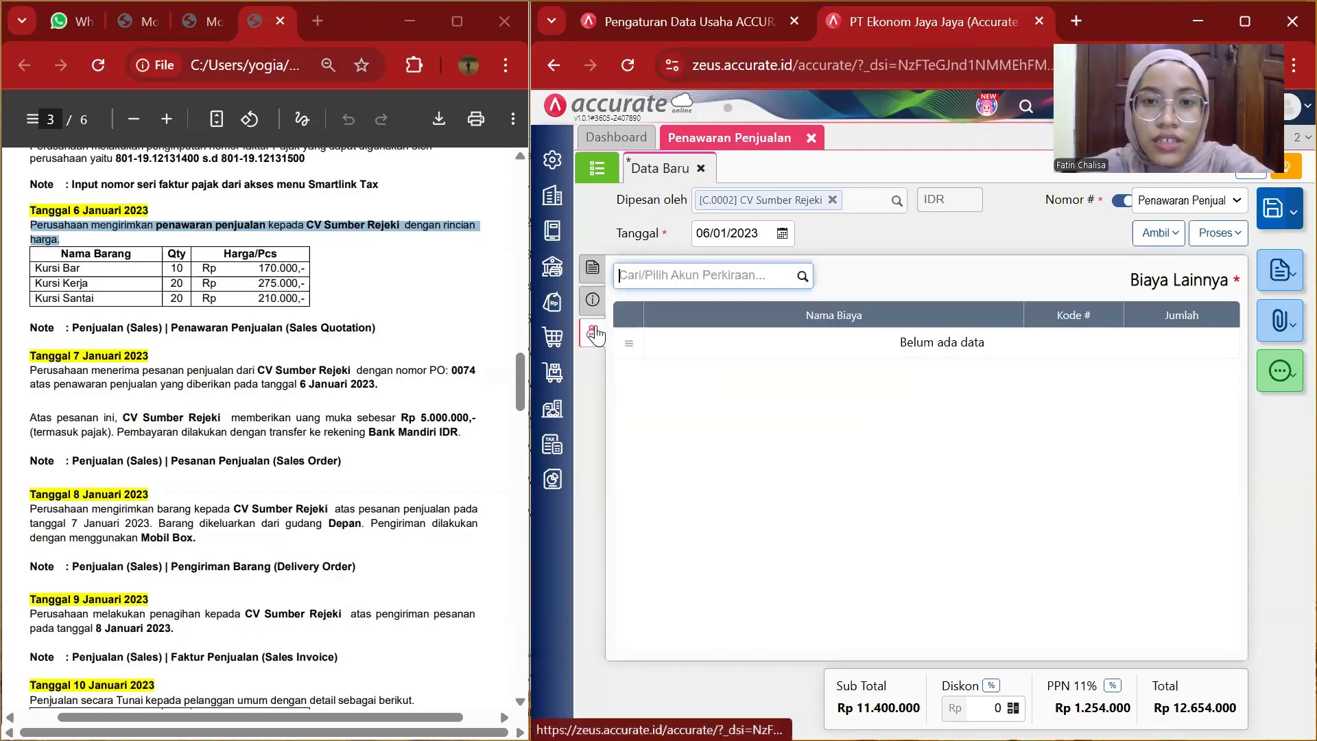
left_click(593, 300)
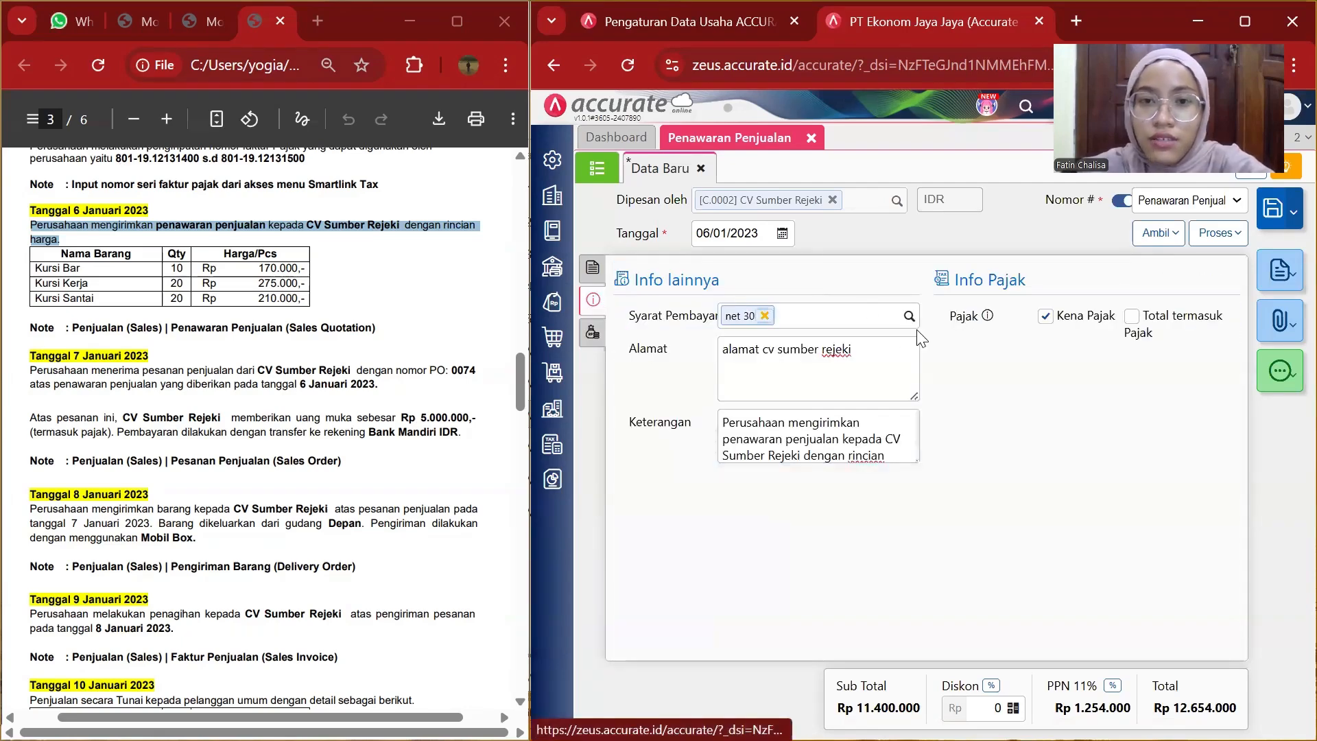
left_click(1276, 214)
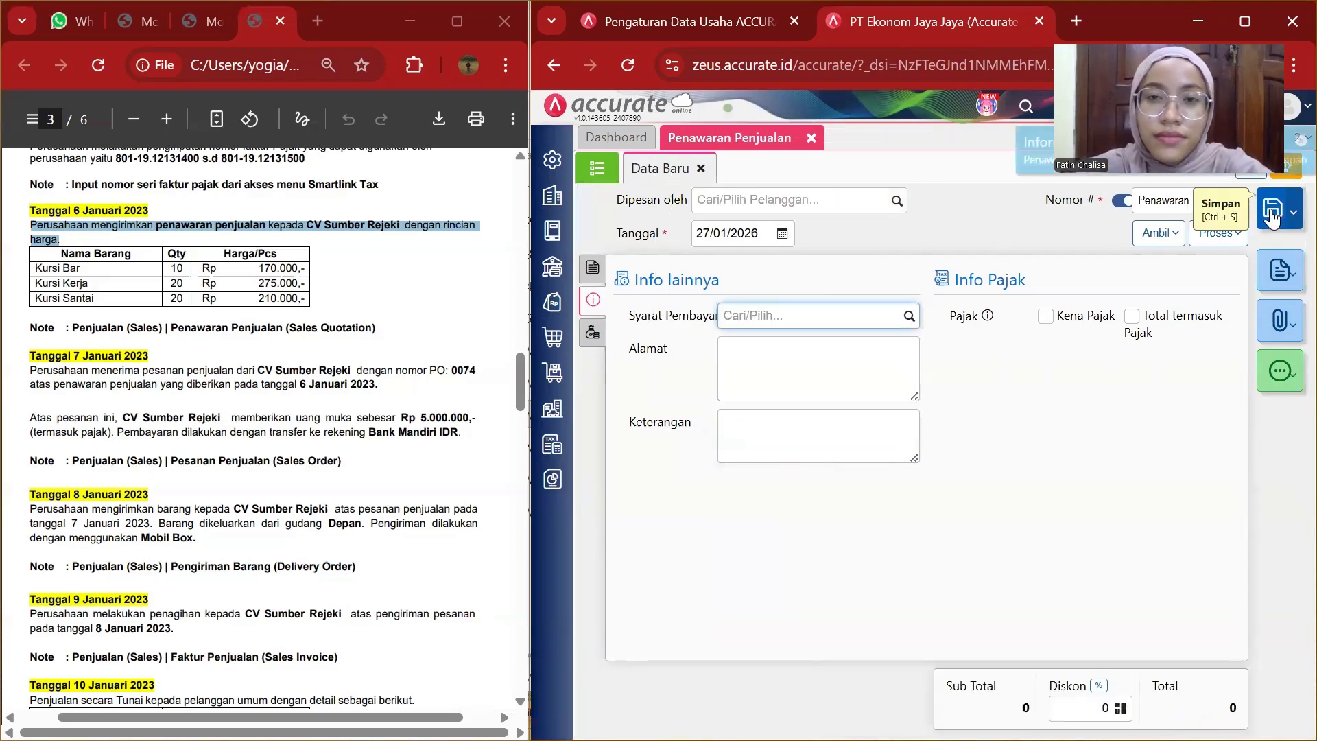
Close the quotation form and open a new sales order form from the sales menu.
left_click(810, 139)
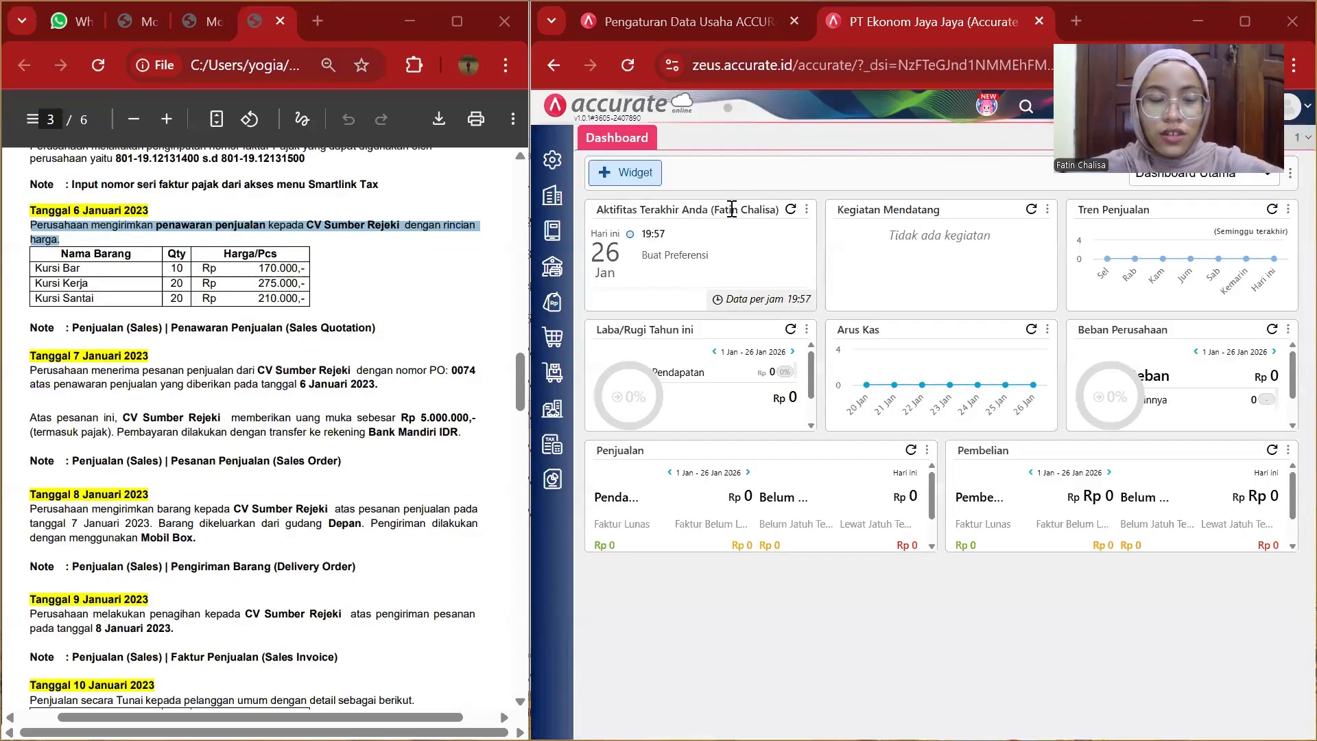
scroll(336, 359, "down", 3)
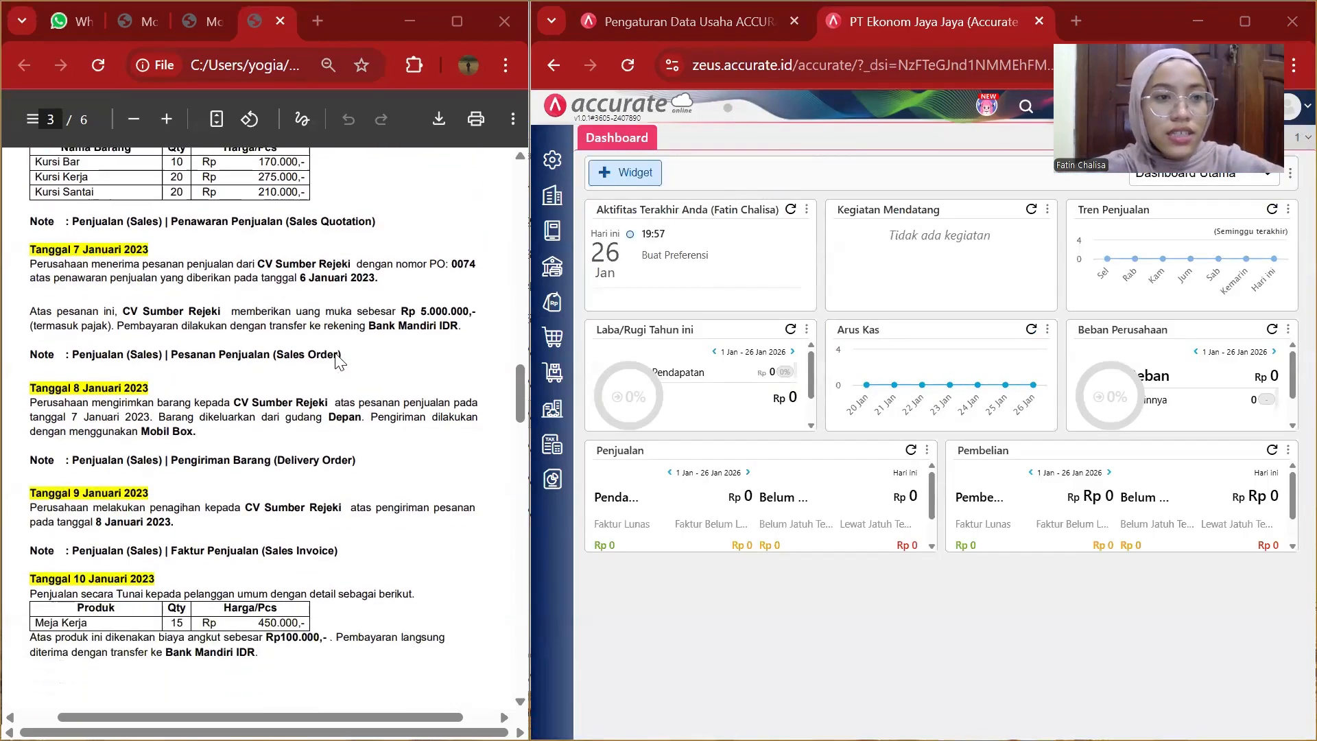
scroll(336, 362, "up", 1)
scroll(335, 361, "down", 1)
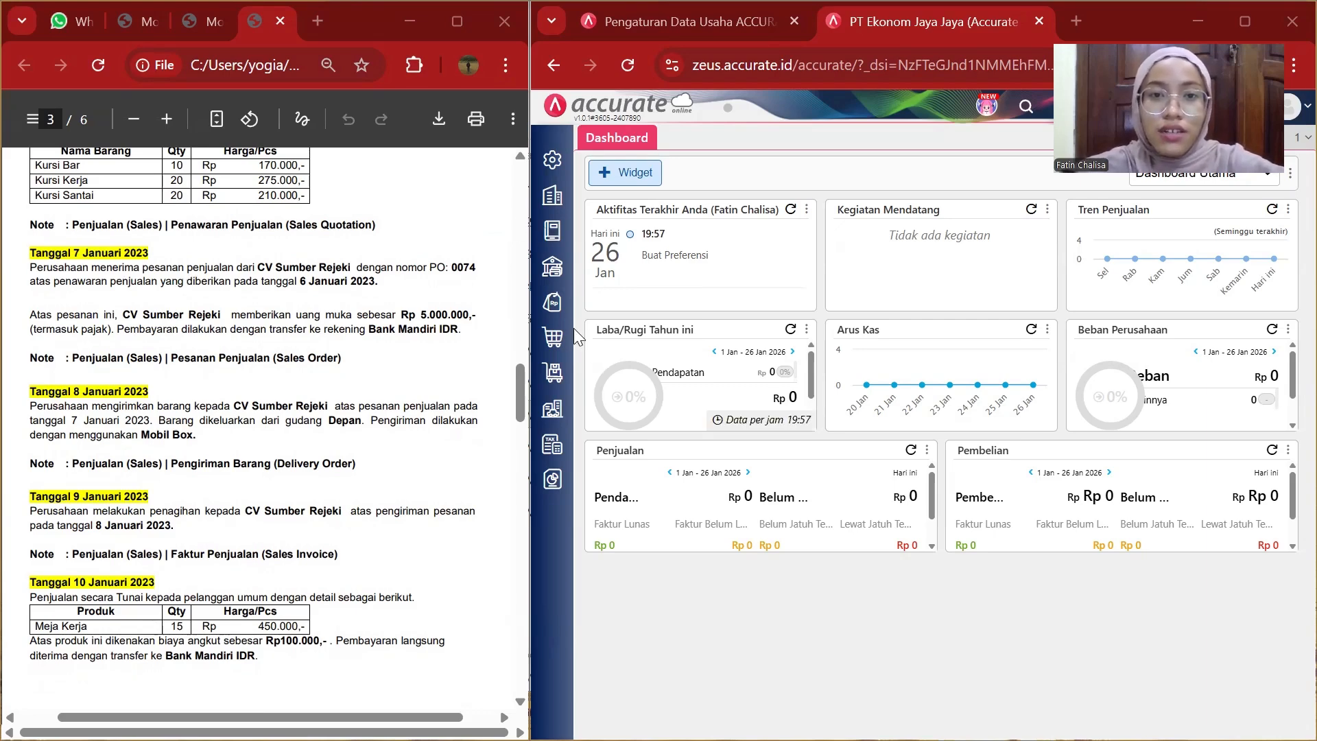
left_click(547, 307)
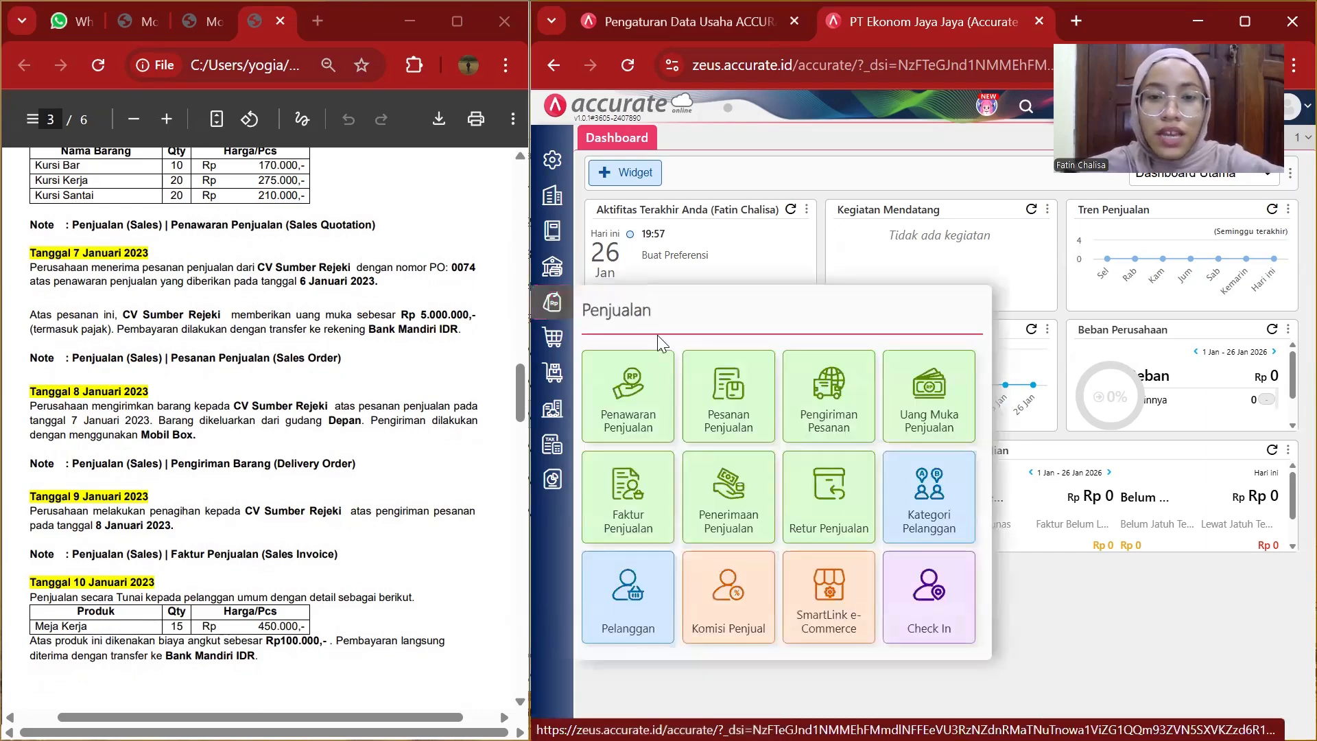
left_click(727, 410)
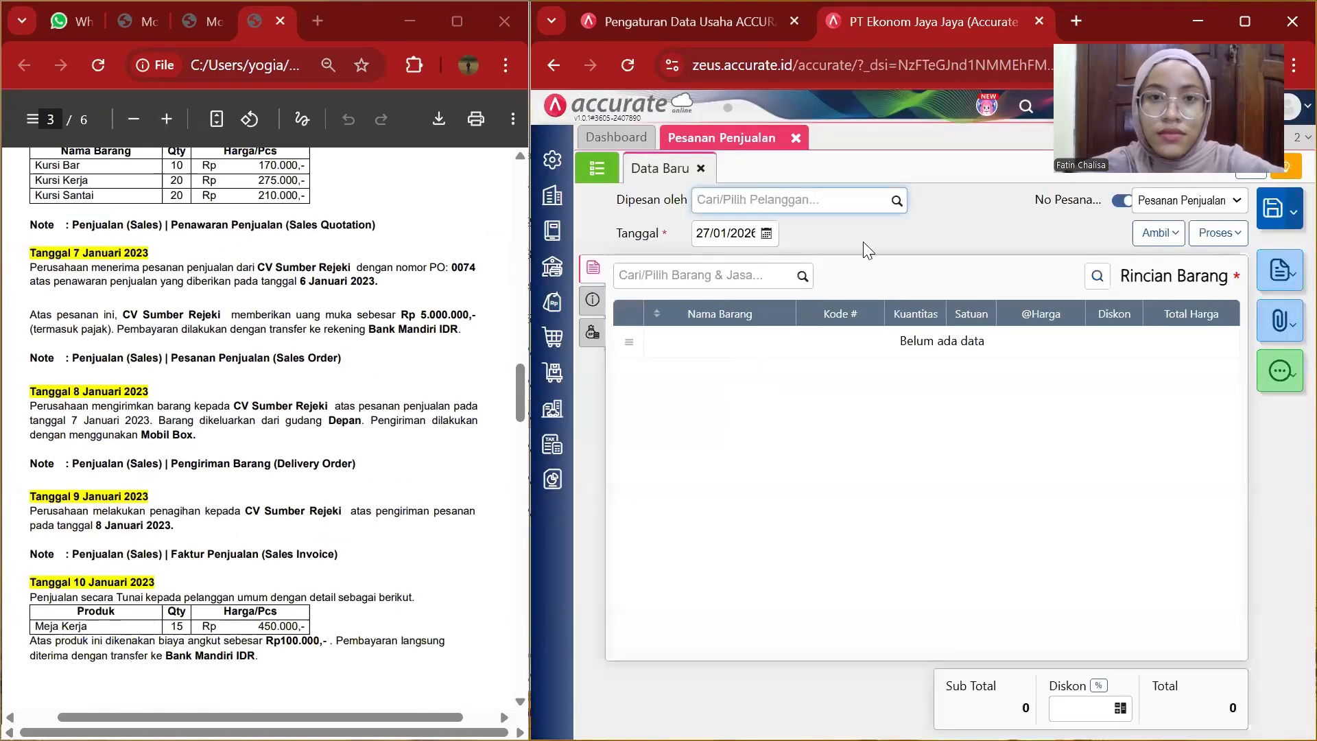
Select CV Sumber Rejeki as the ordering customer and set the order date to 07/01/2023.
left_click(890, 207)
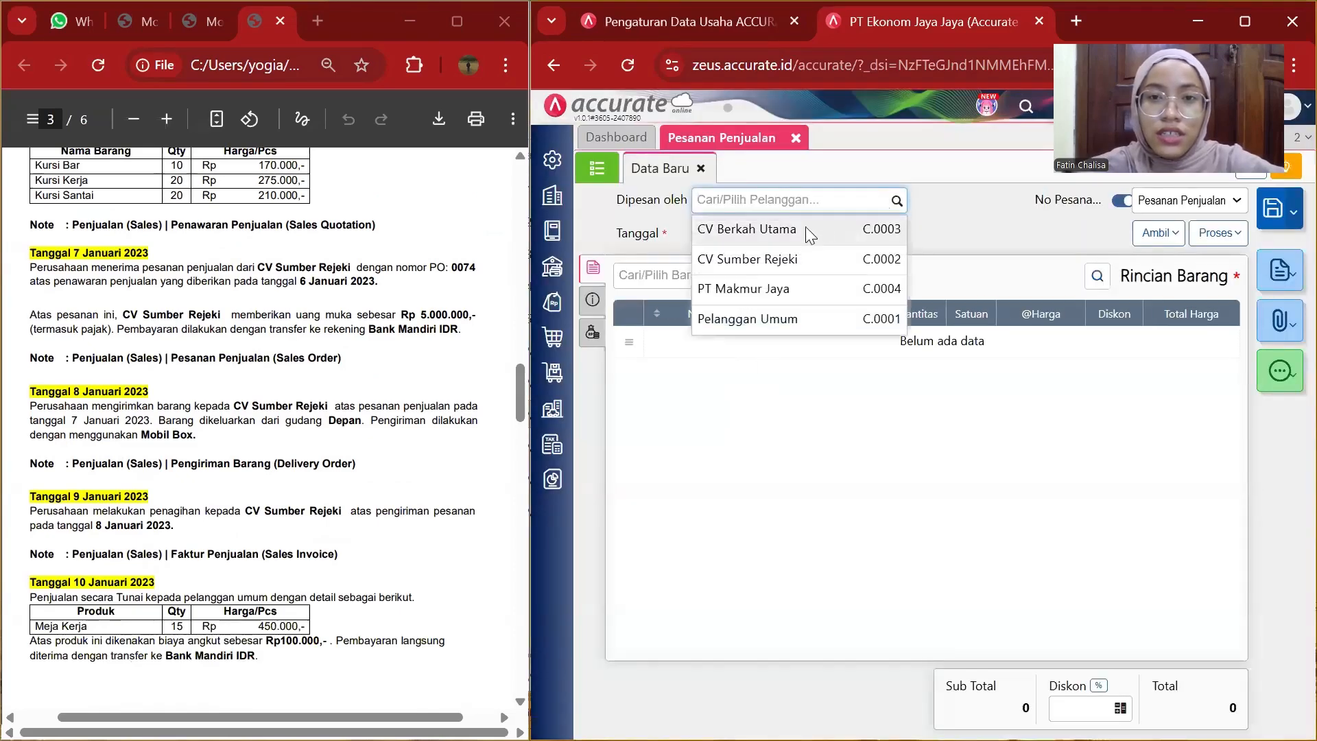
left_click(780, 242)
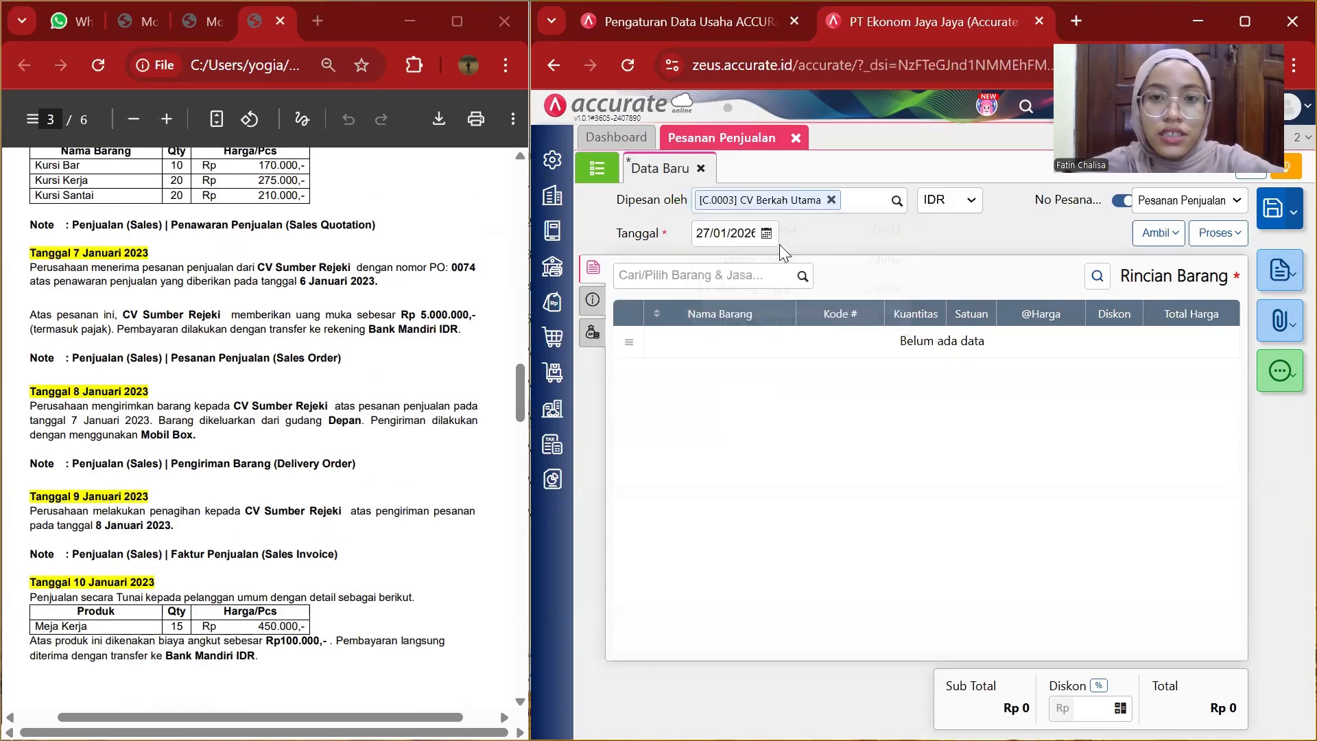
left_click(887, 207)
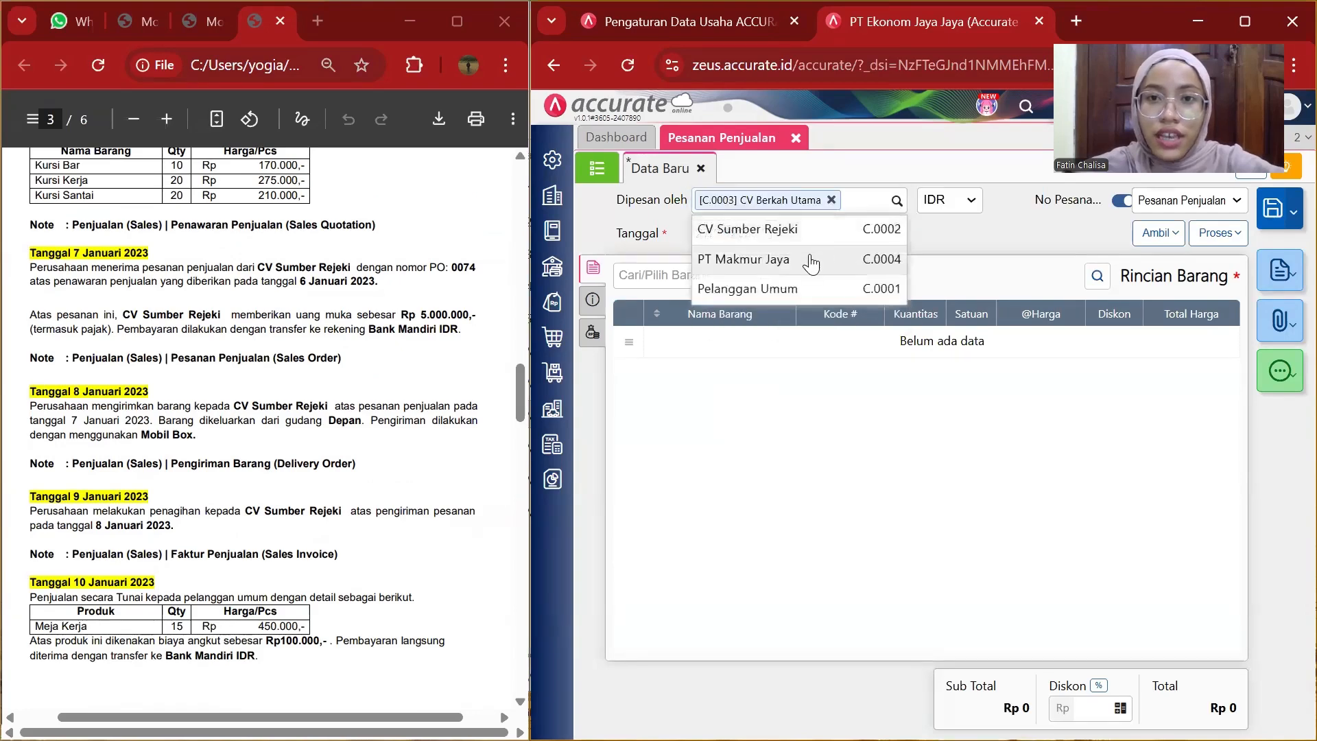
left_click(797, 232)
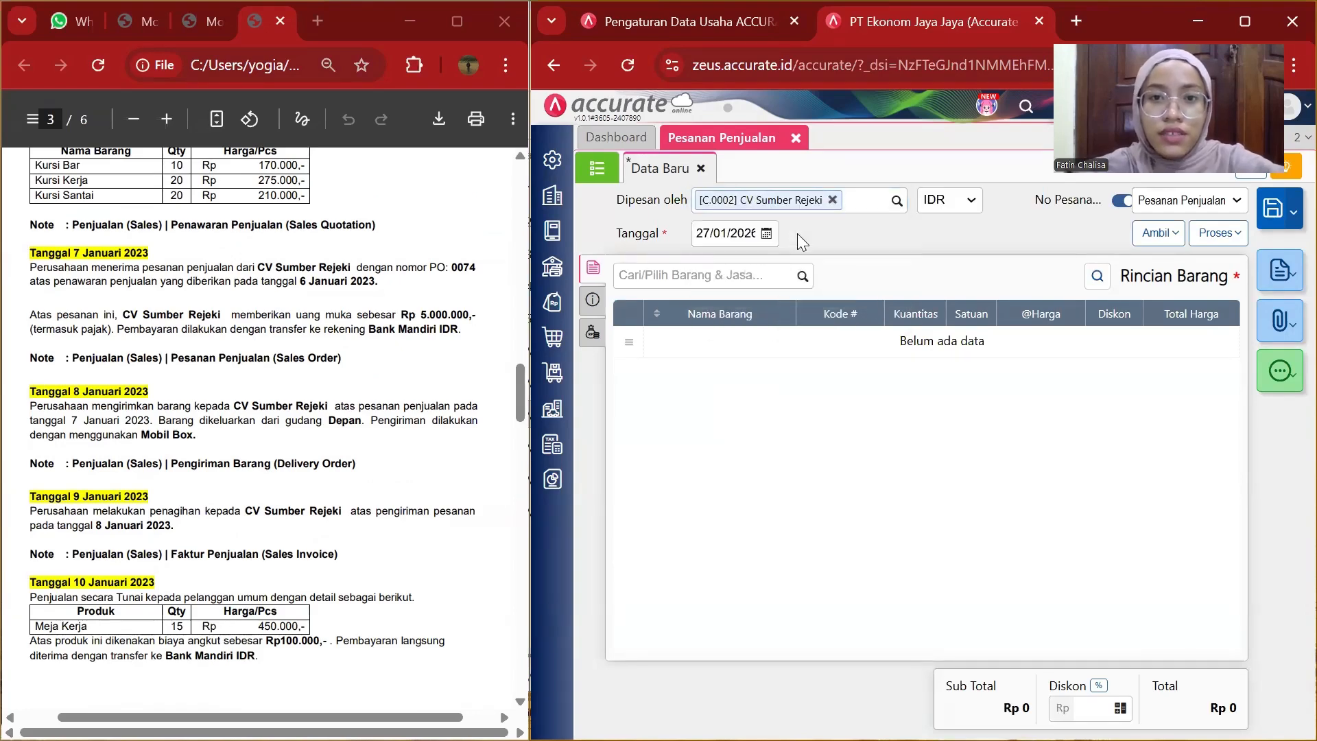
left_click(748, 239)
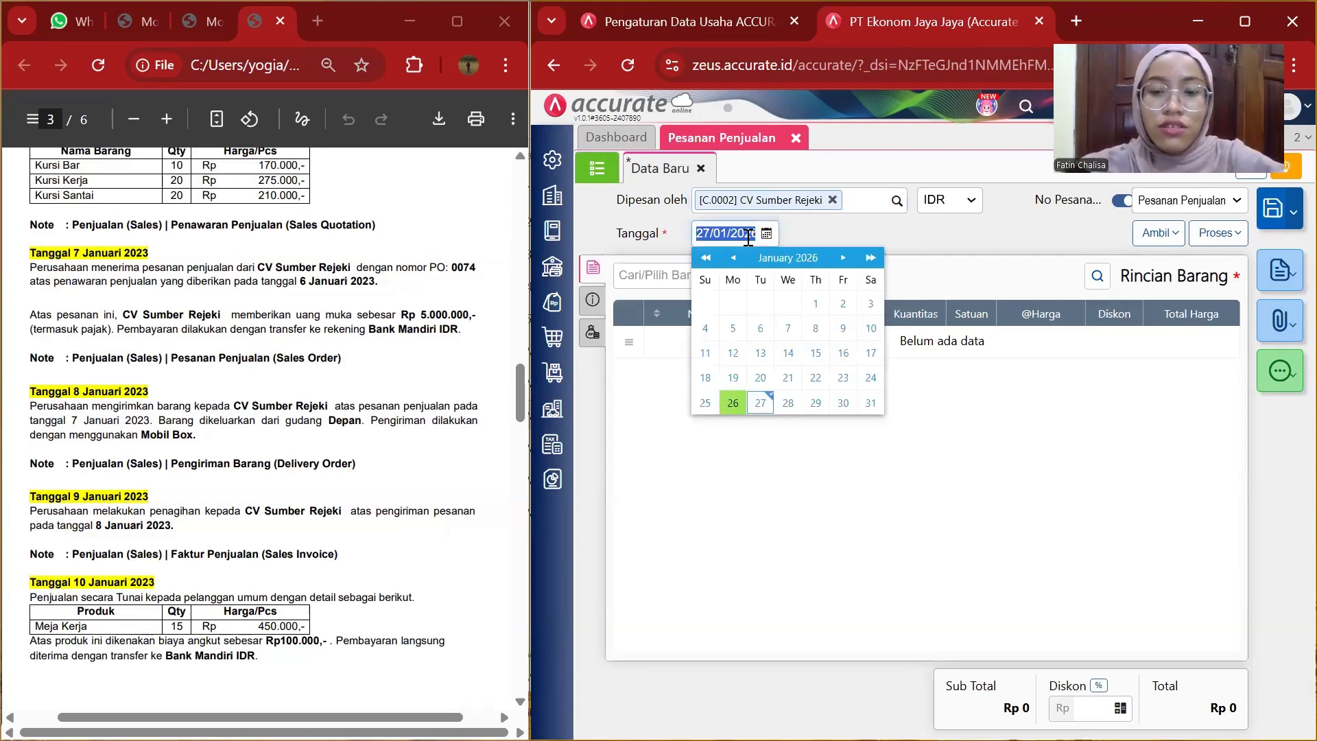
type("07/0")
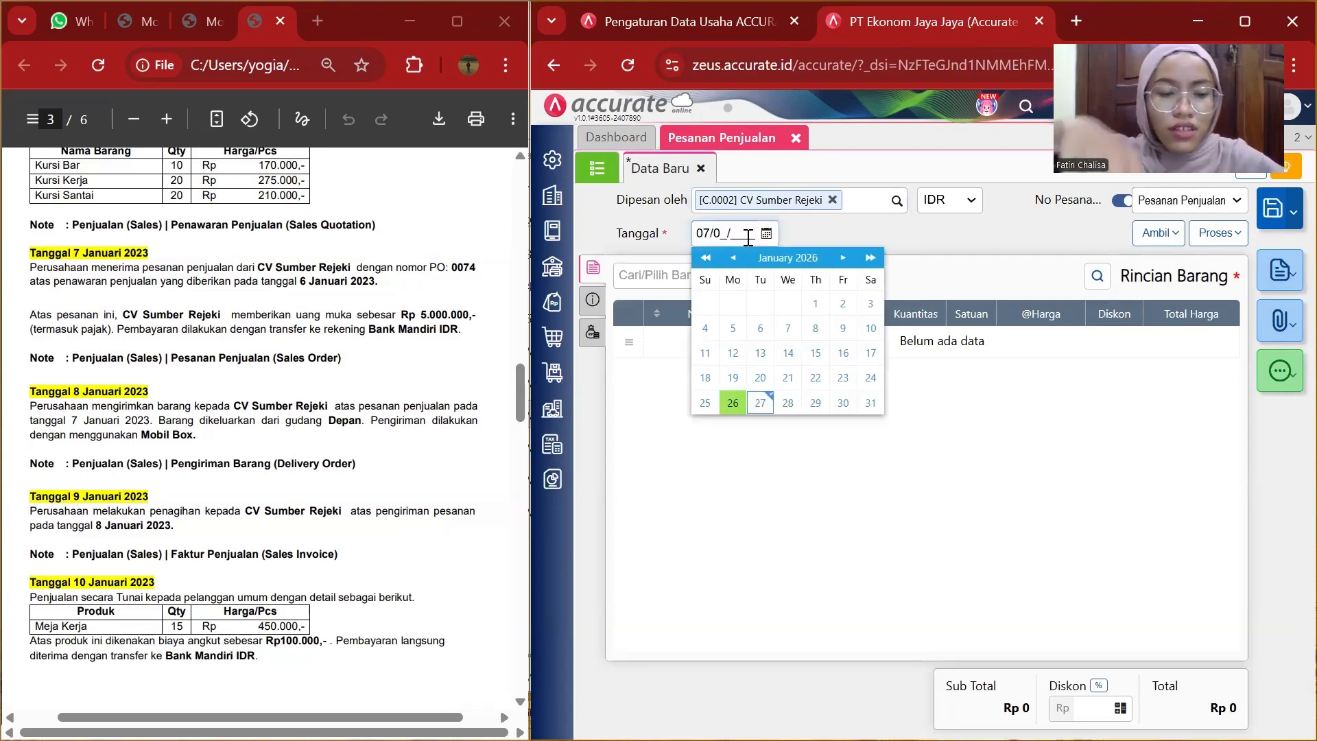
type("1/2023")
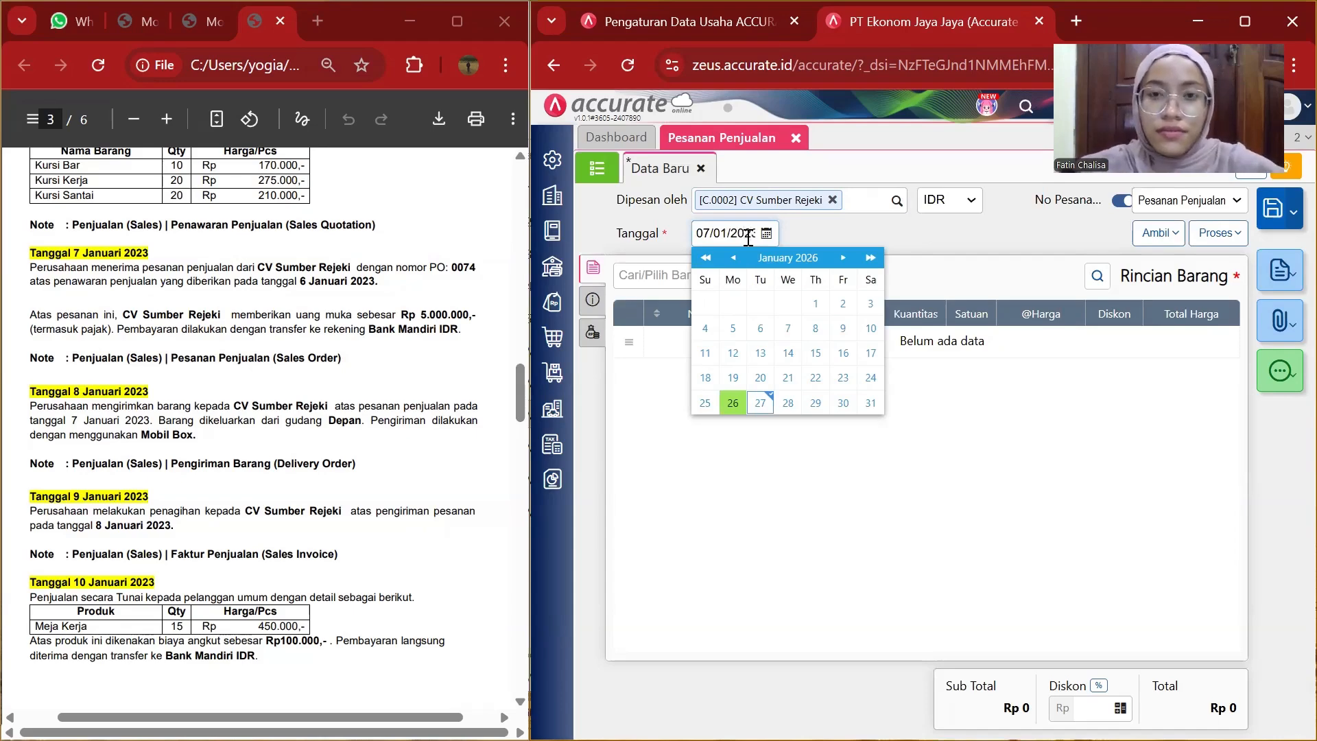
left_click(923, 223)
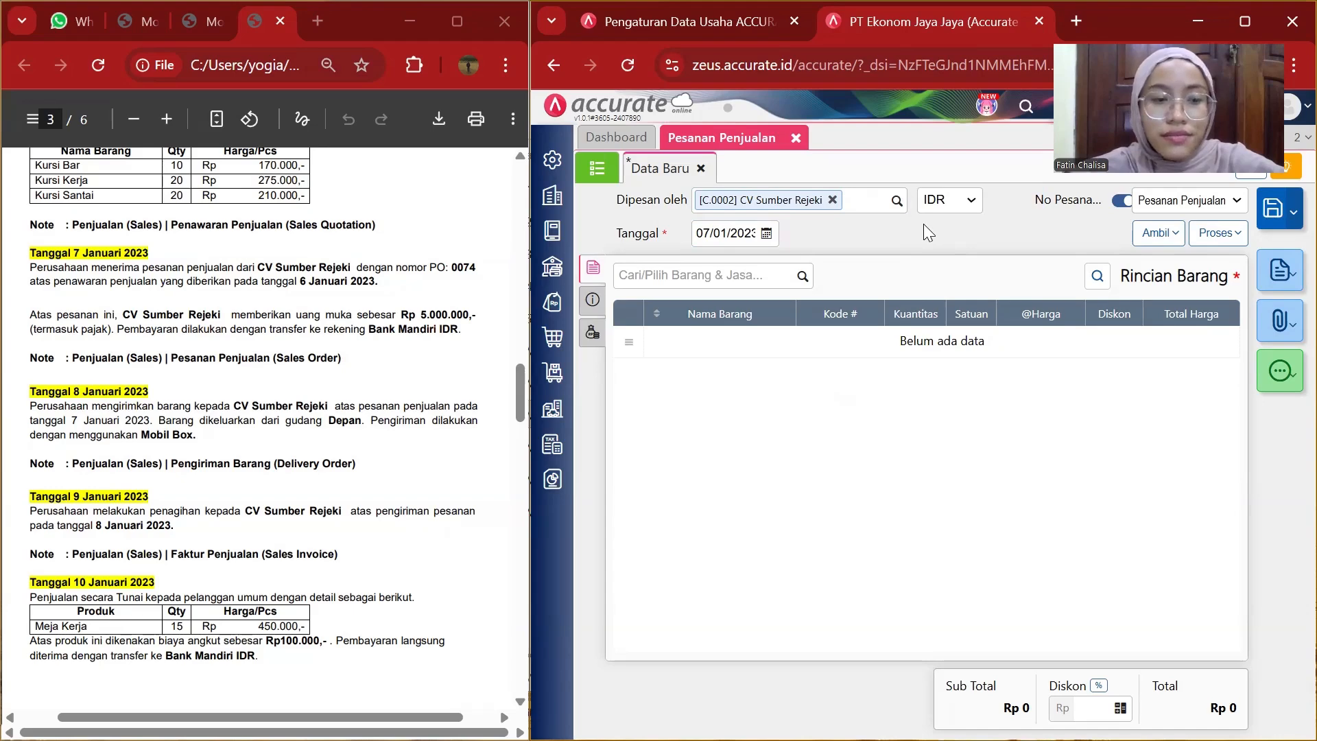
Pull the items from sales quotation SQ.2023.01.00001 into the order's item details.
left_click(1159, 235)
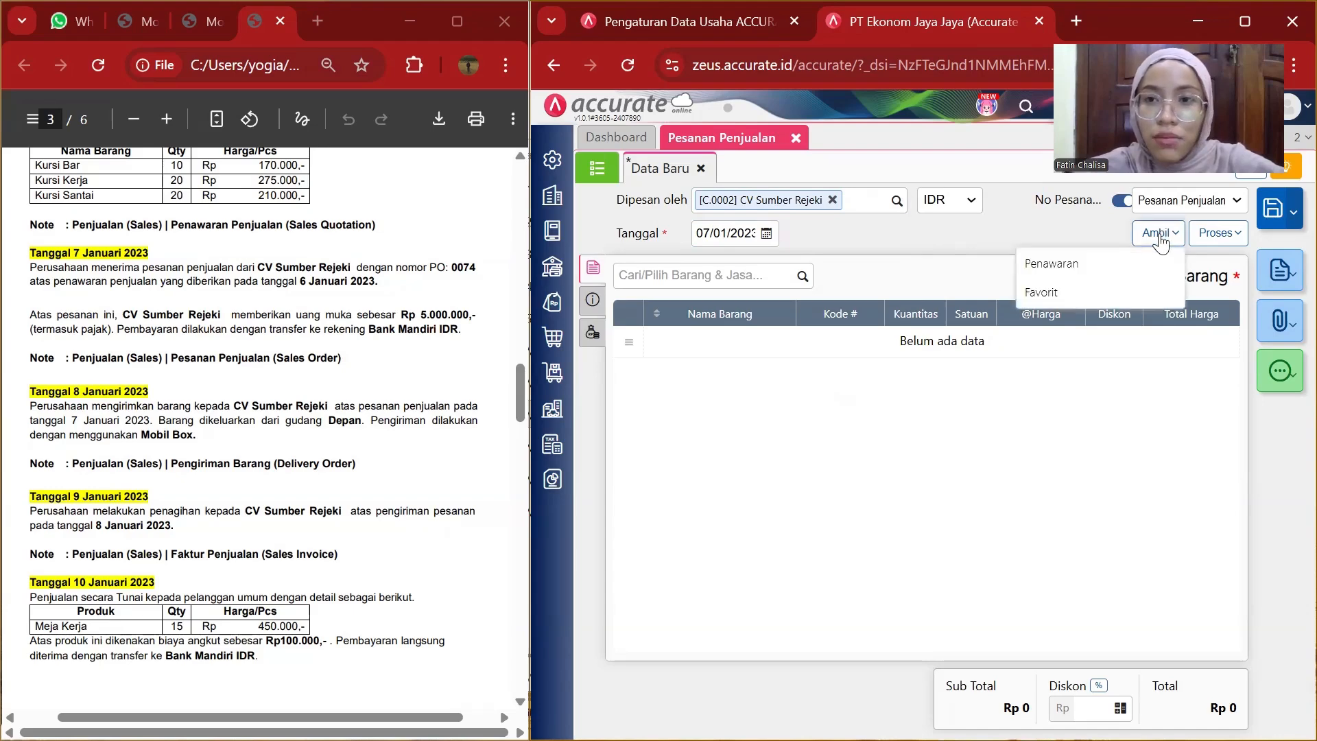
left_click(1064, 264)
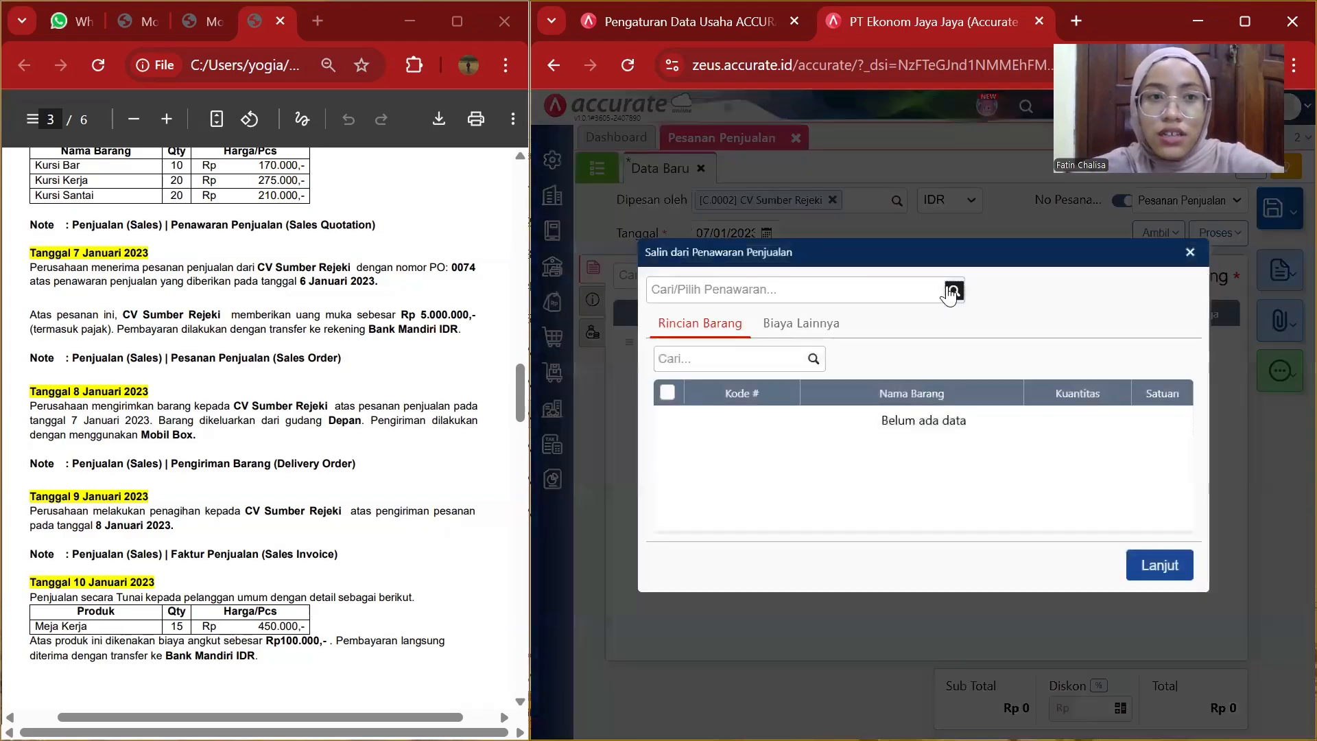
left_click(949, 291)
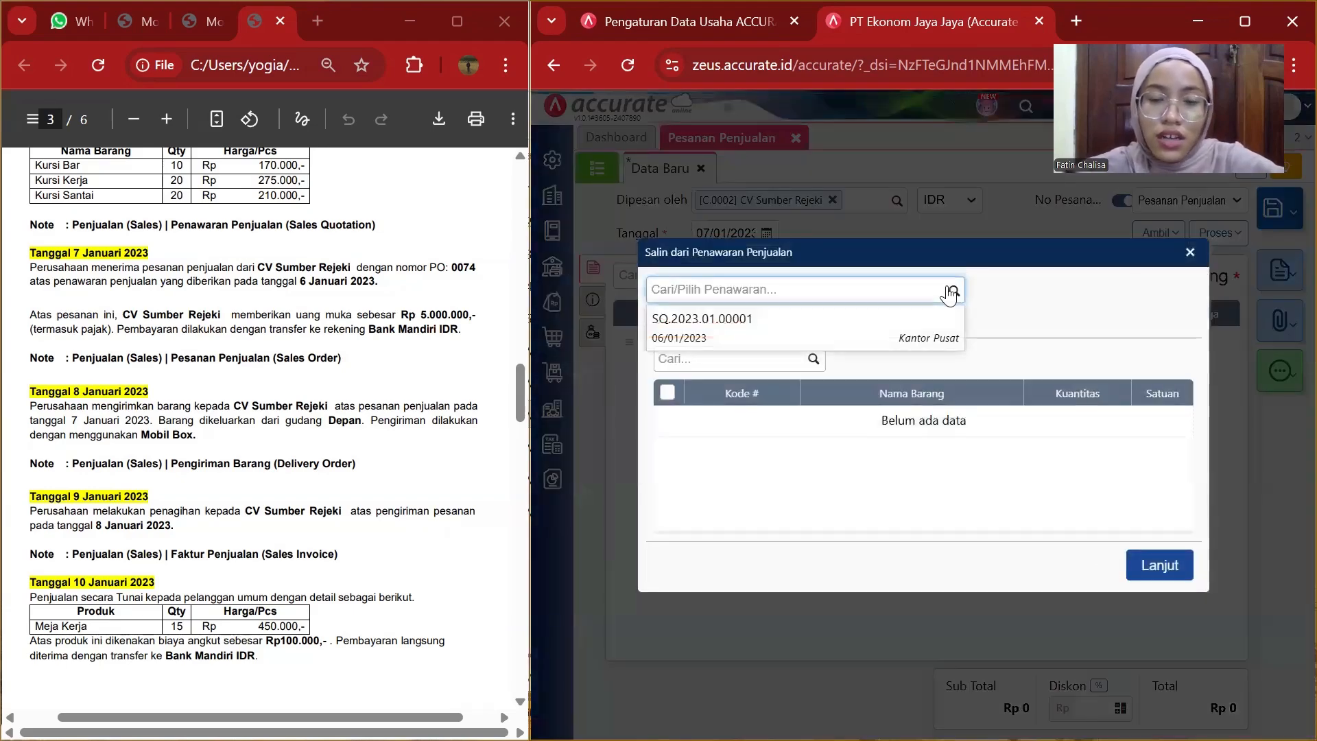
left_click(898, 328)
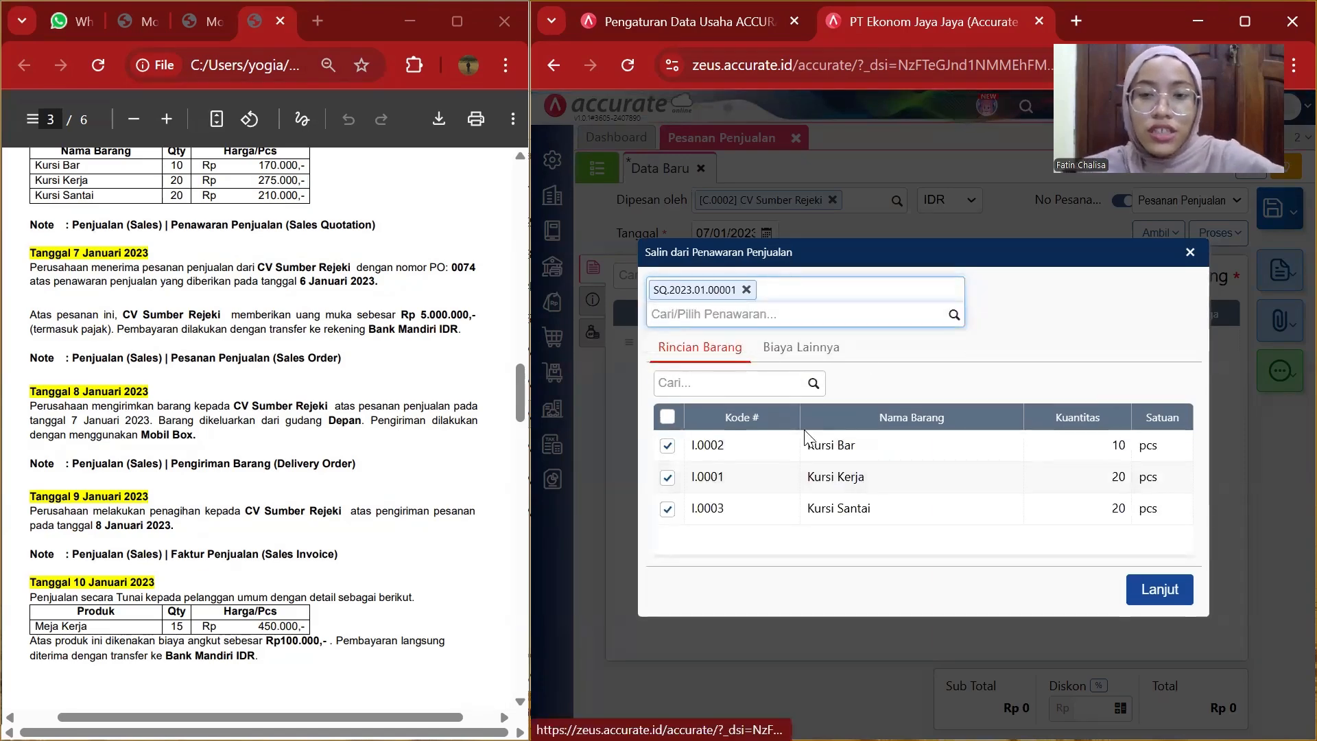
left_click(1154, 588)
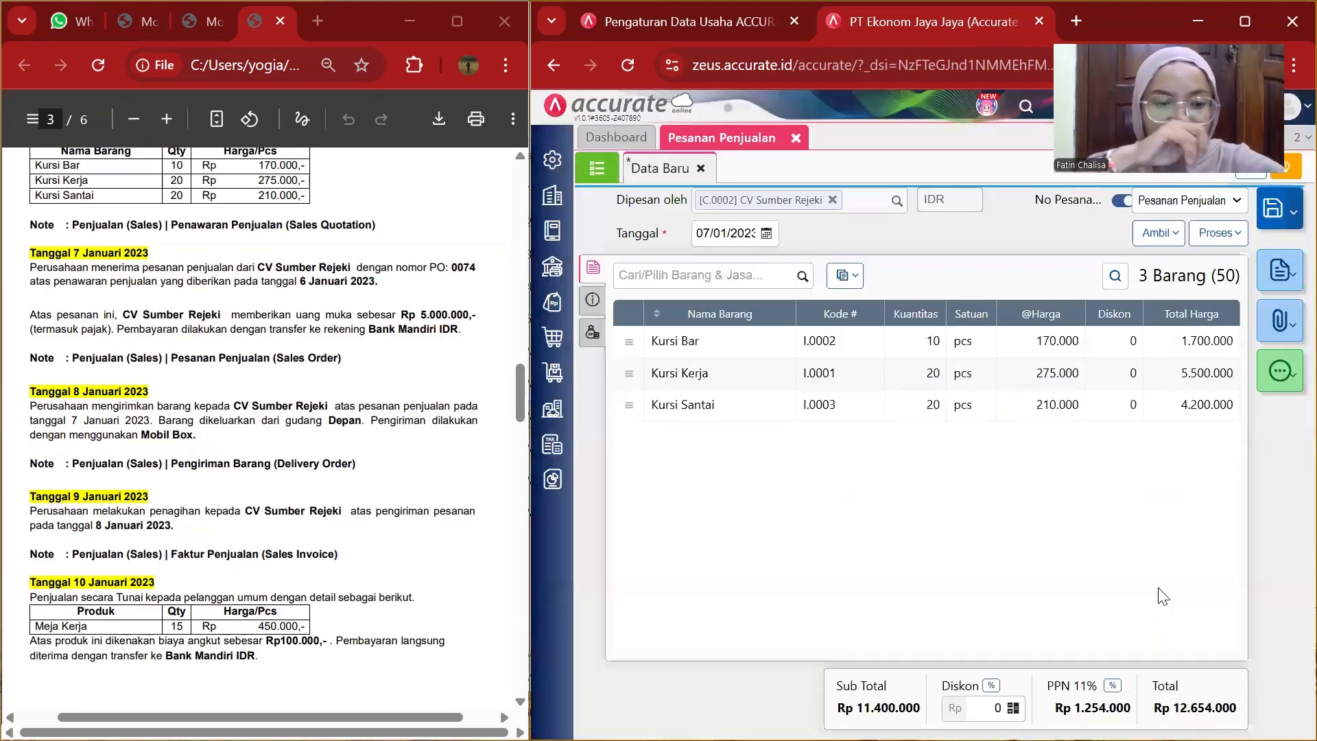
In the other info section, enter 0074 as the PO number.
left_click(594, 302)
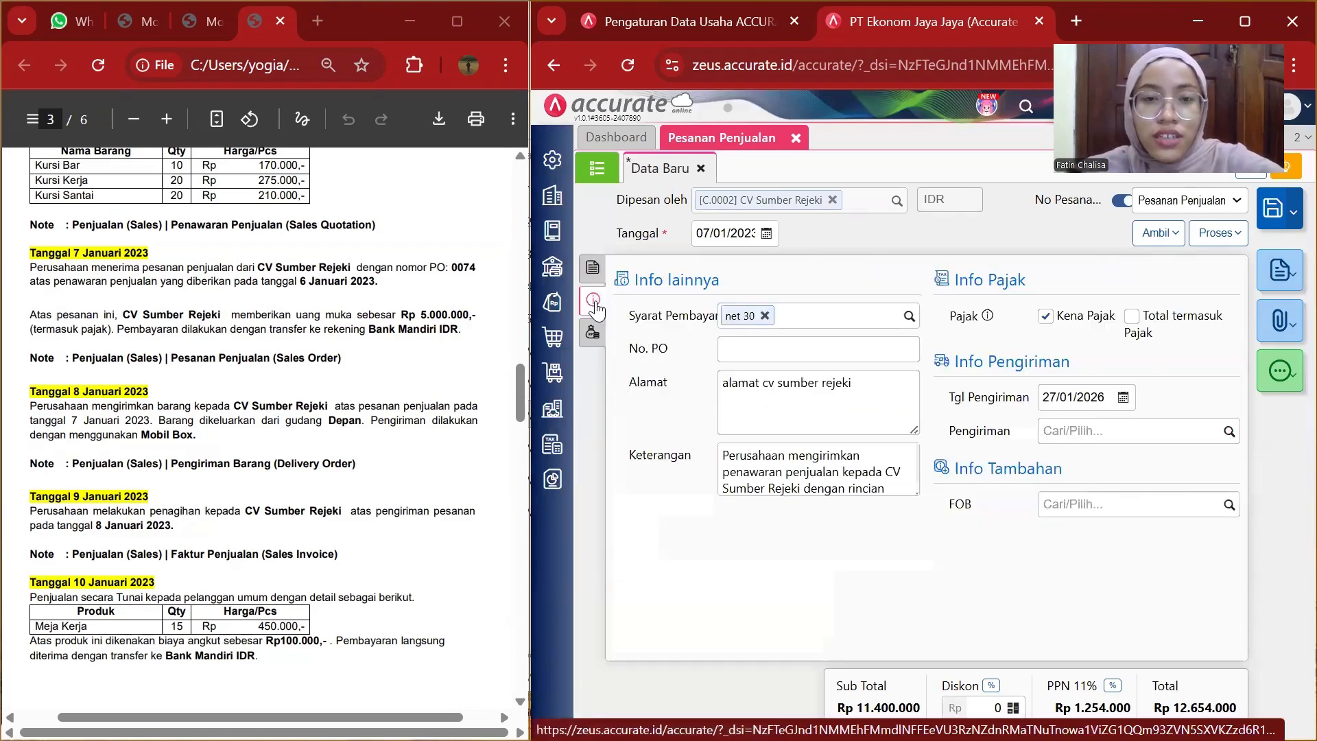
left_click(760, 344)
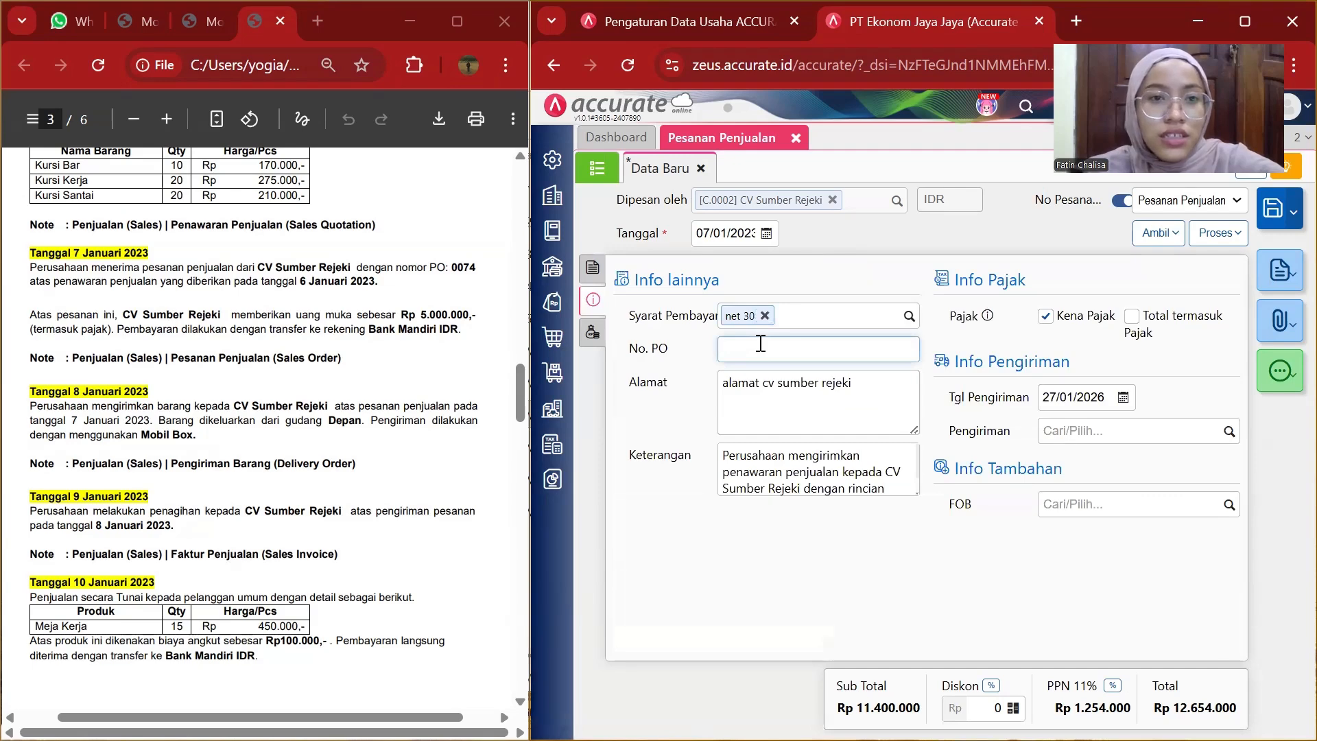
type("0074")
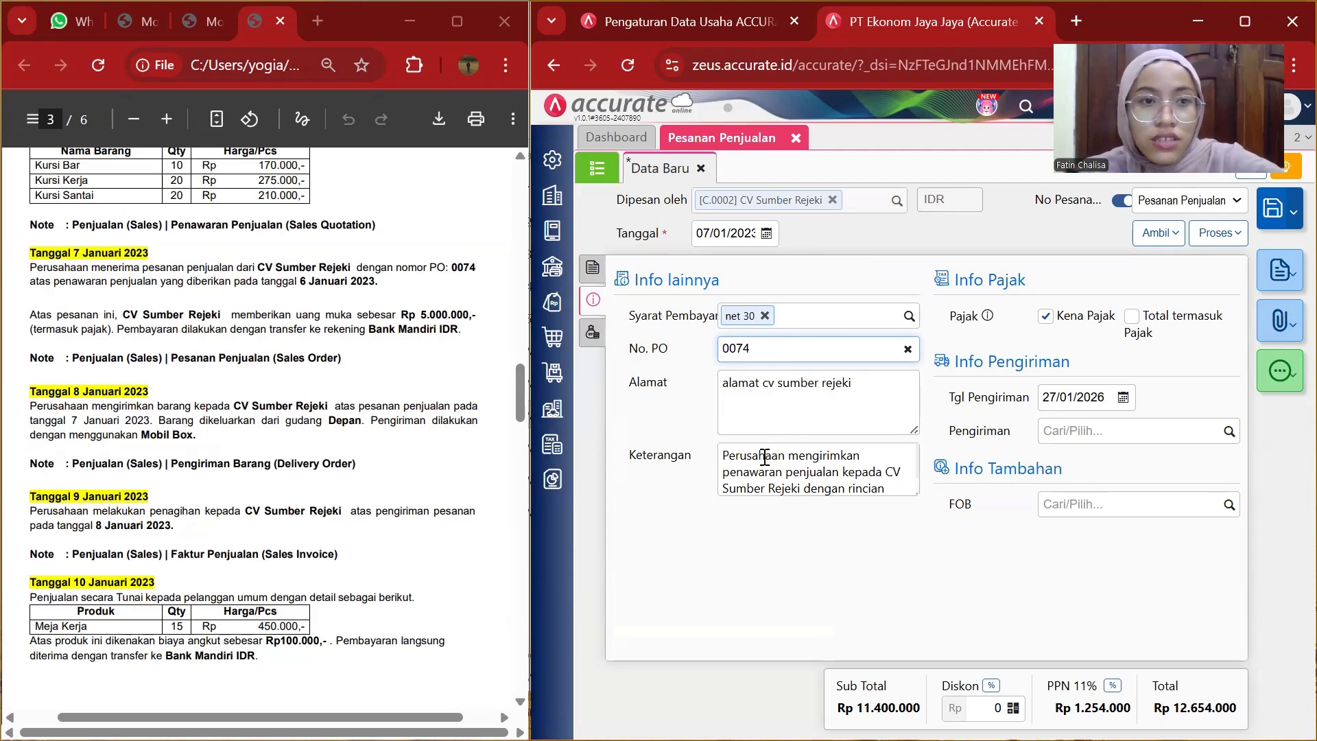
Replace the notes with the 7 January transaction description copied from the case document.
left_click_drag(736, 459, 912, 523)
key("BackSpace")
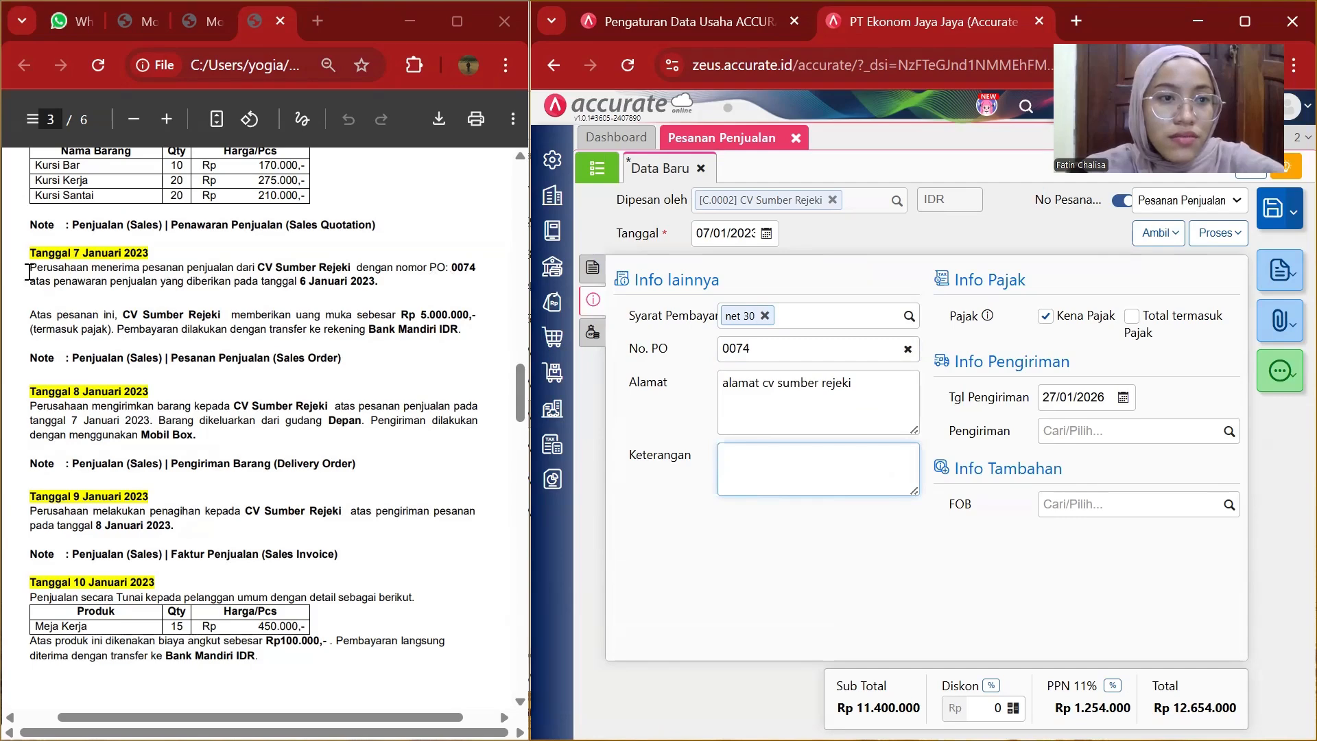
left_click_drag(28, 269, 384, 293)
key("ctrl+c")
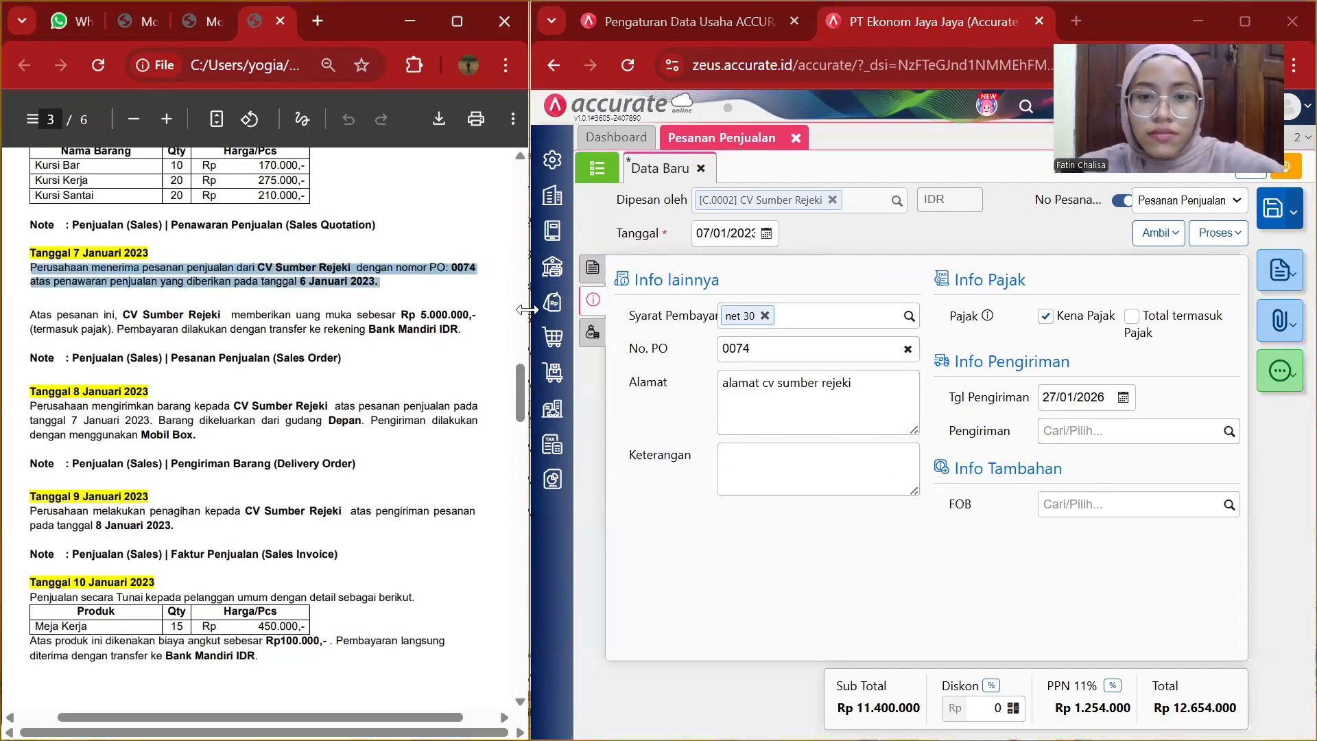
left_click(775, 462)
key("ctrl+v")
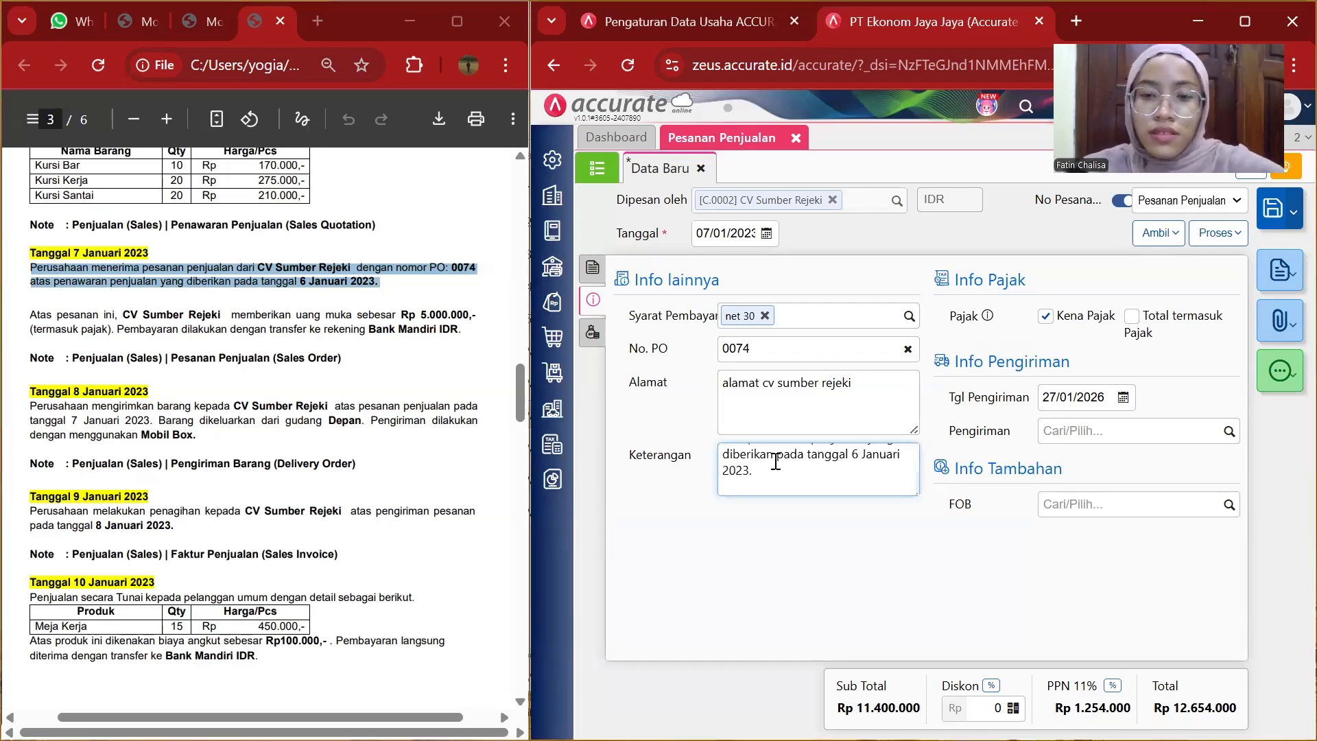
key("BackSpace")
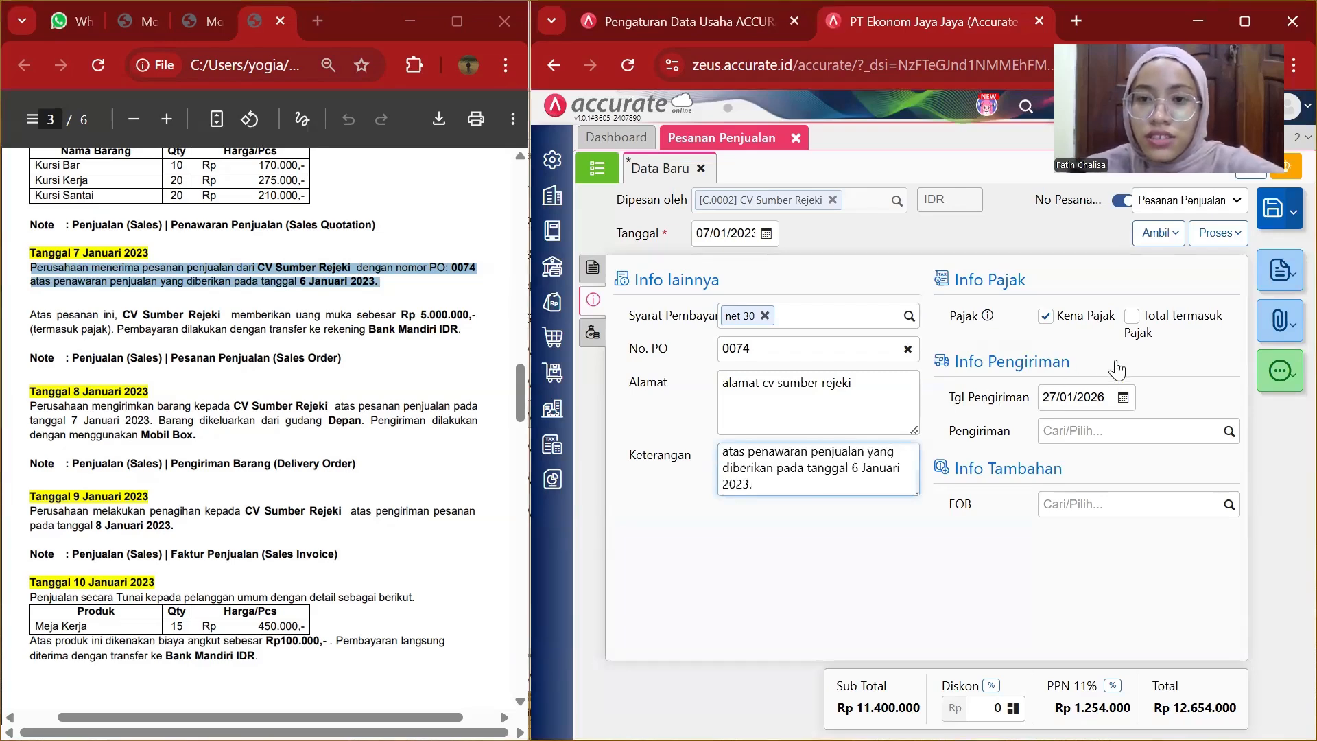
Set the shipping date to 07/01/2023 and review the other costs section.
left_click(1075, 398)
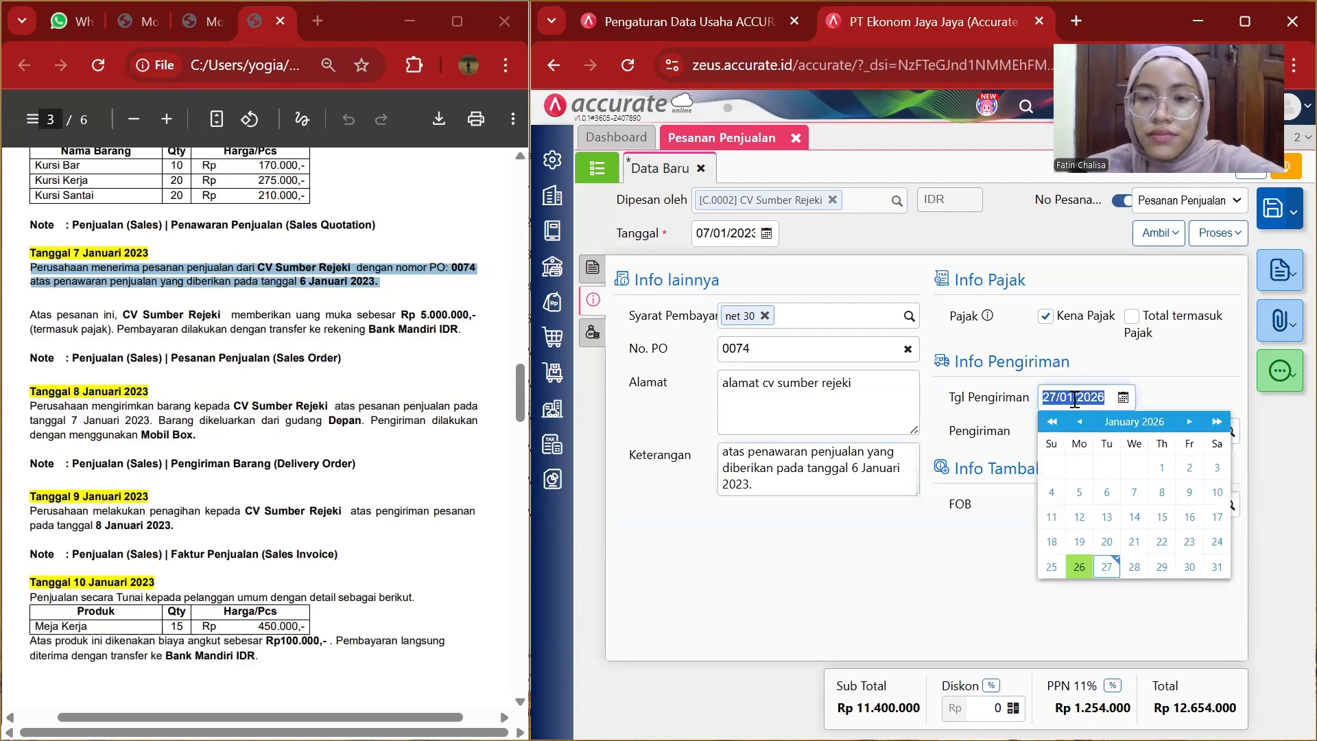
key("BackSpace")
type("07/")
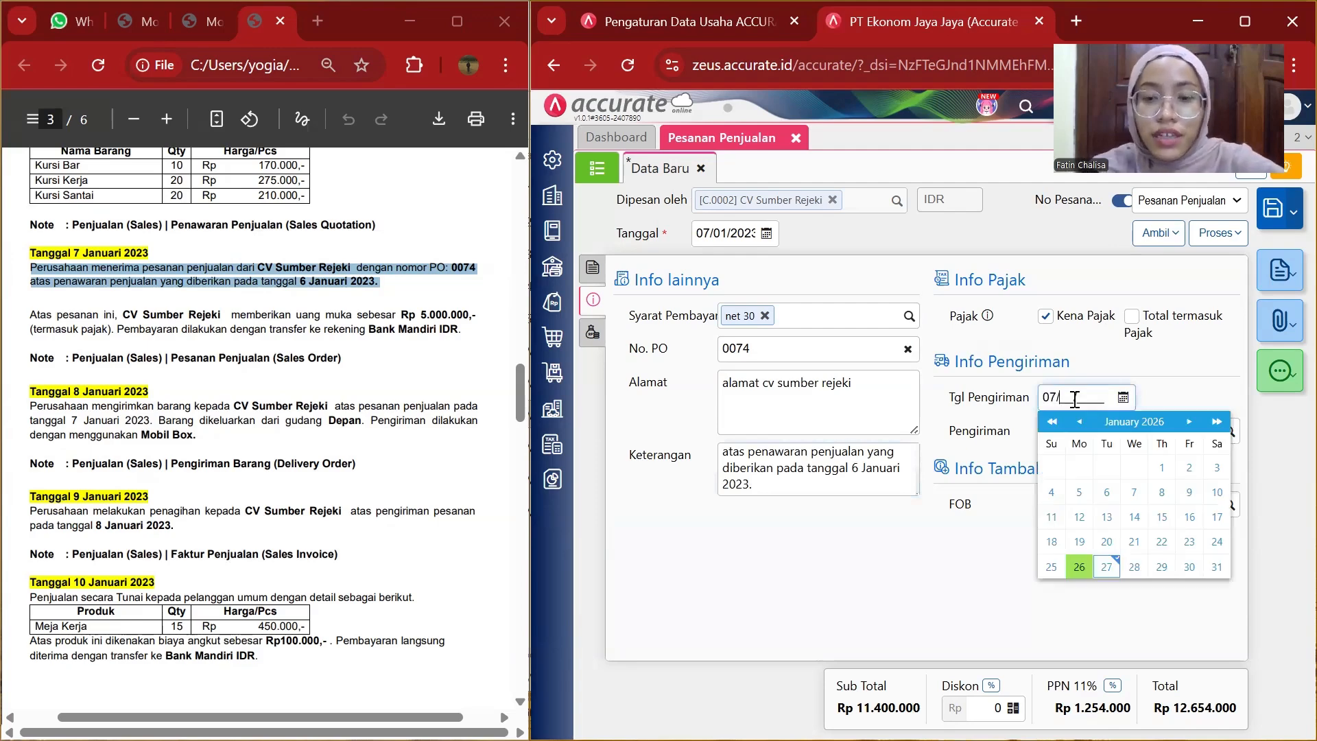
type("0")
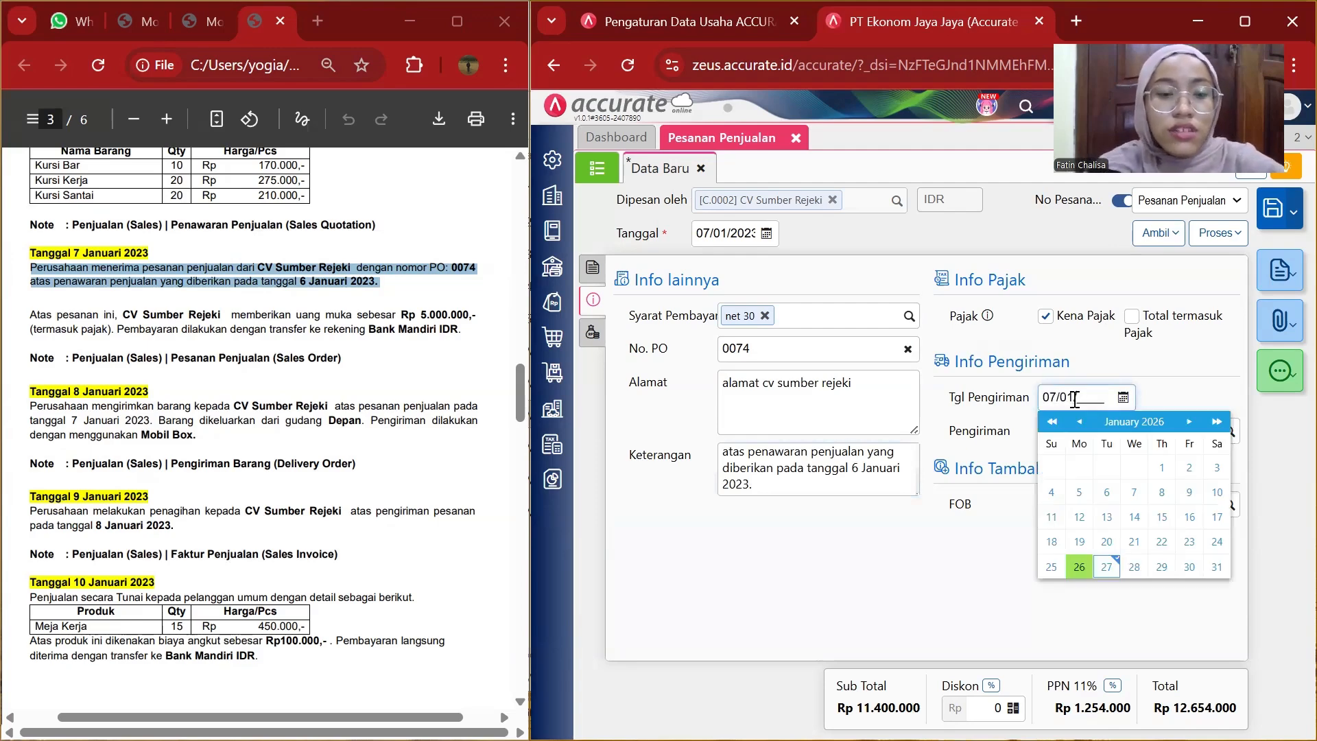
type("1/2023")
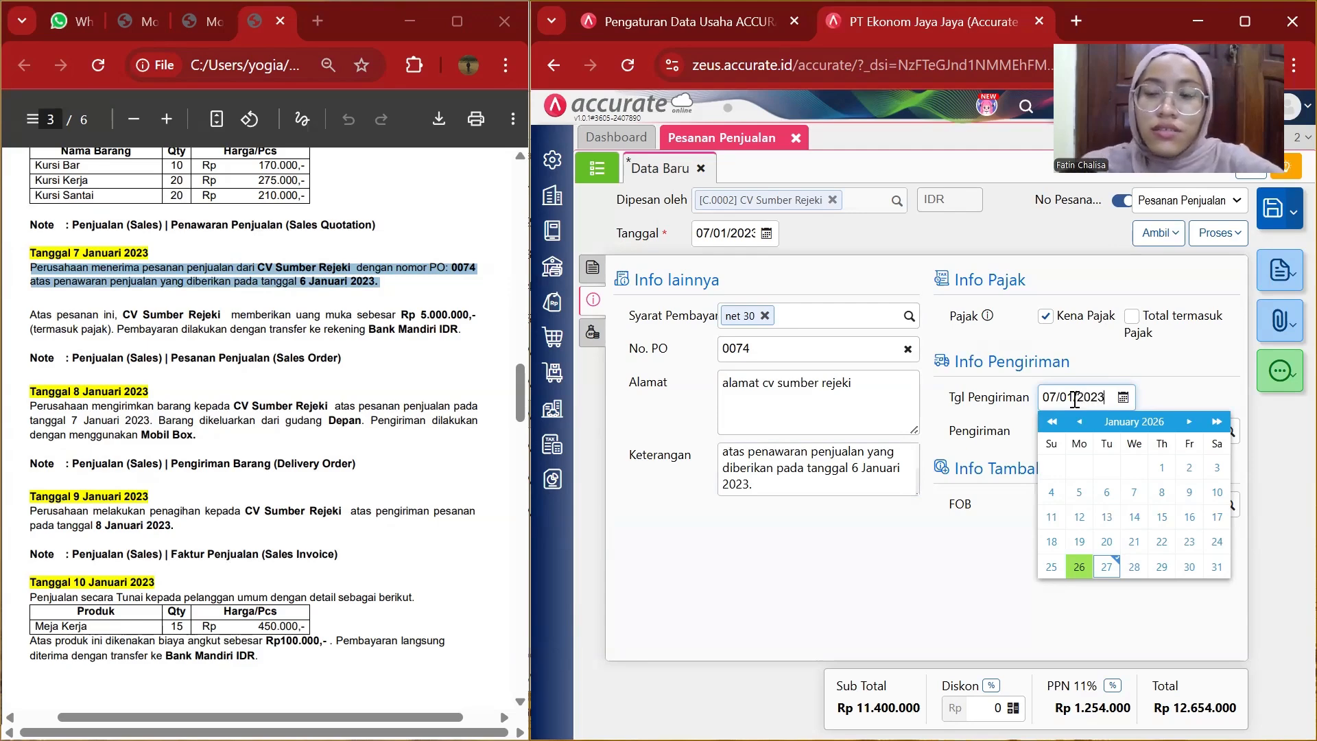
left_click(1000, 450)
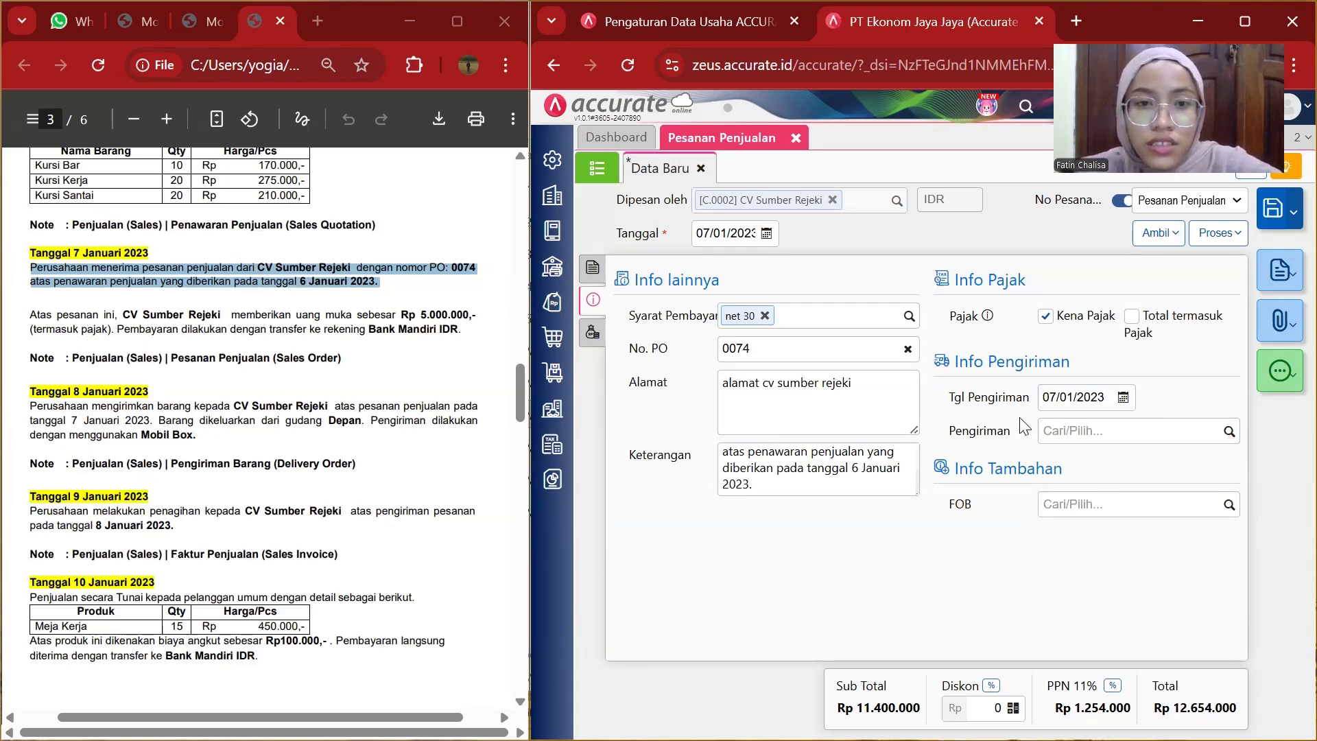
left_click(592, 335)
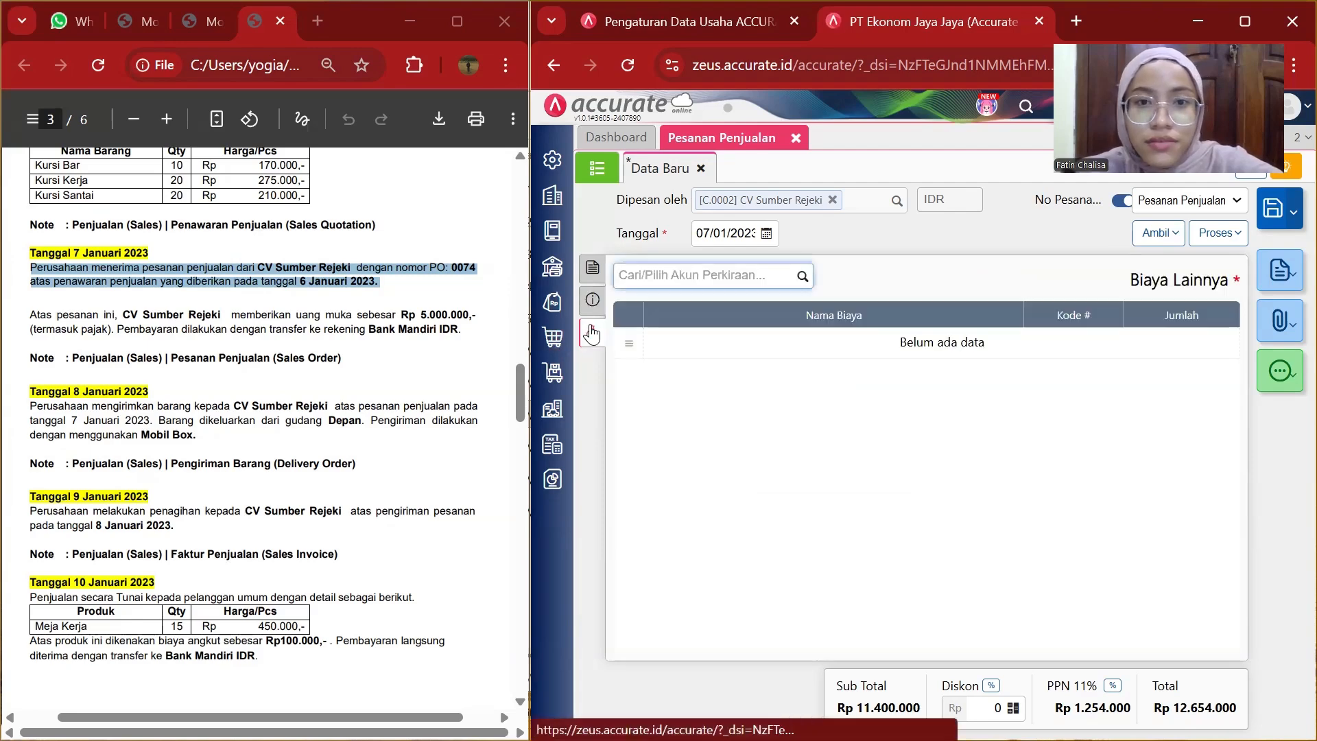
left_click(592, 300)
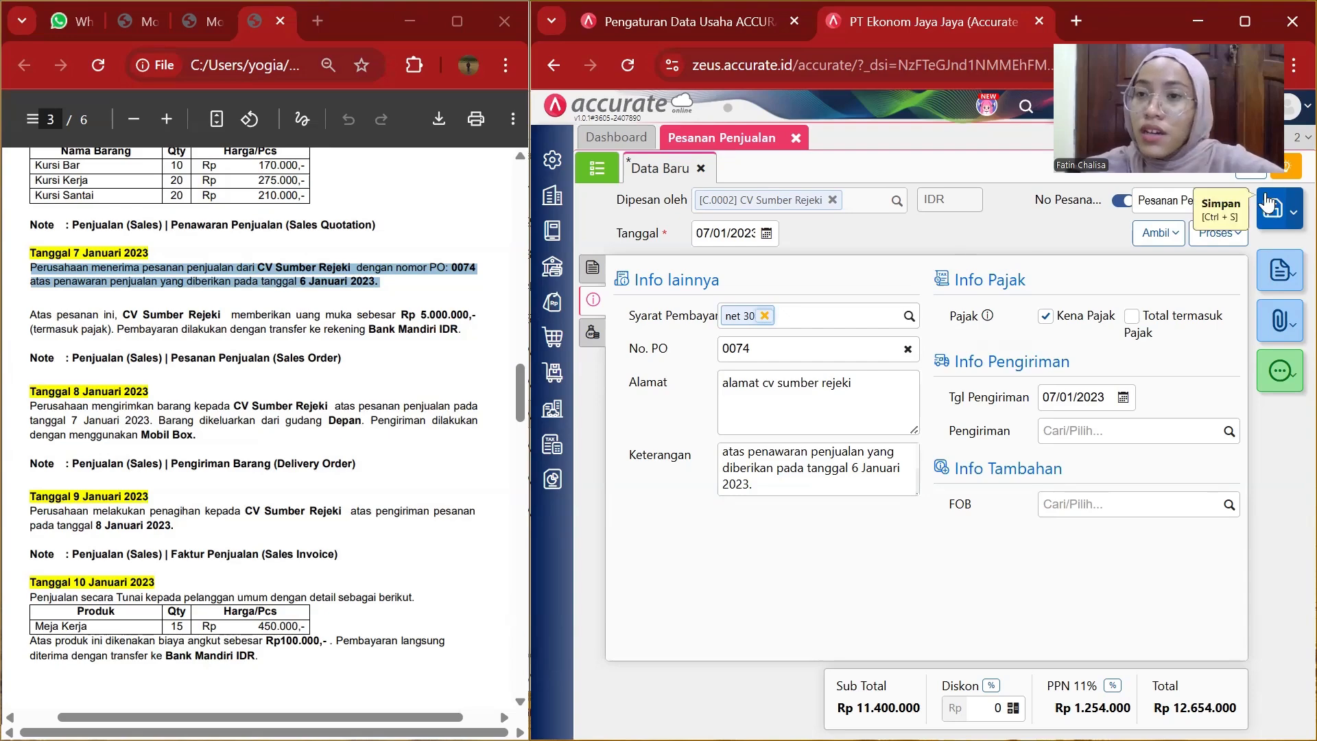
Create a sales down payment from the sales order and set its date to 07/01/2023.
left_click(1219, 233)
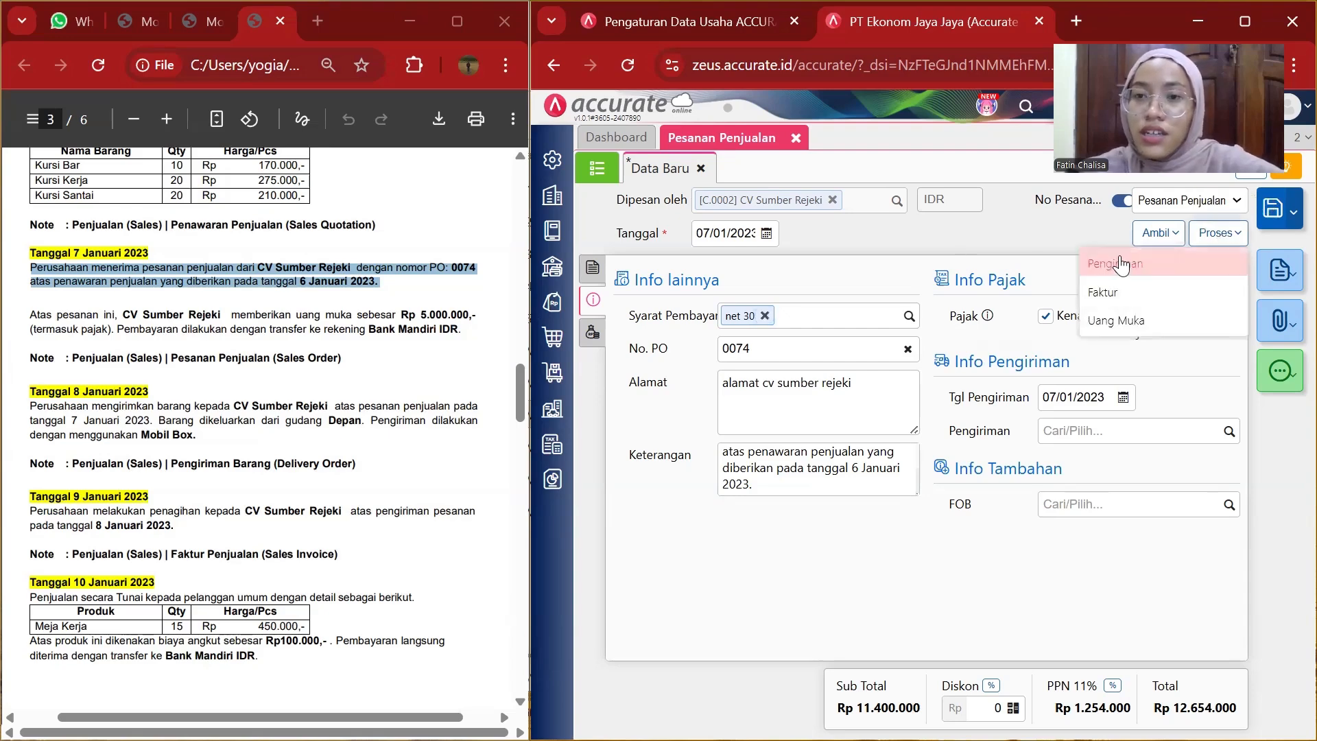
left_click(1096, 320)
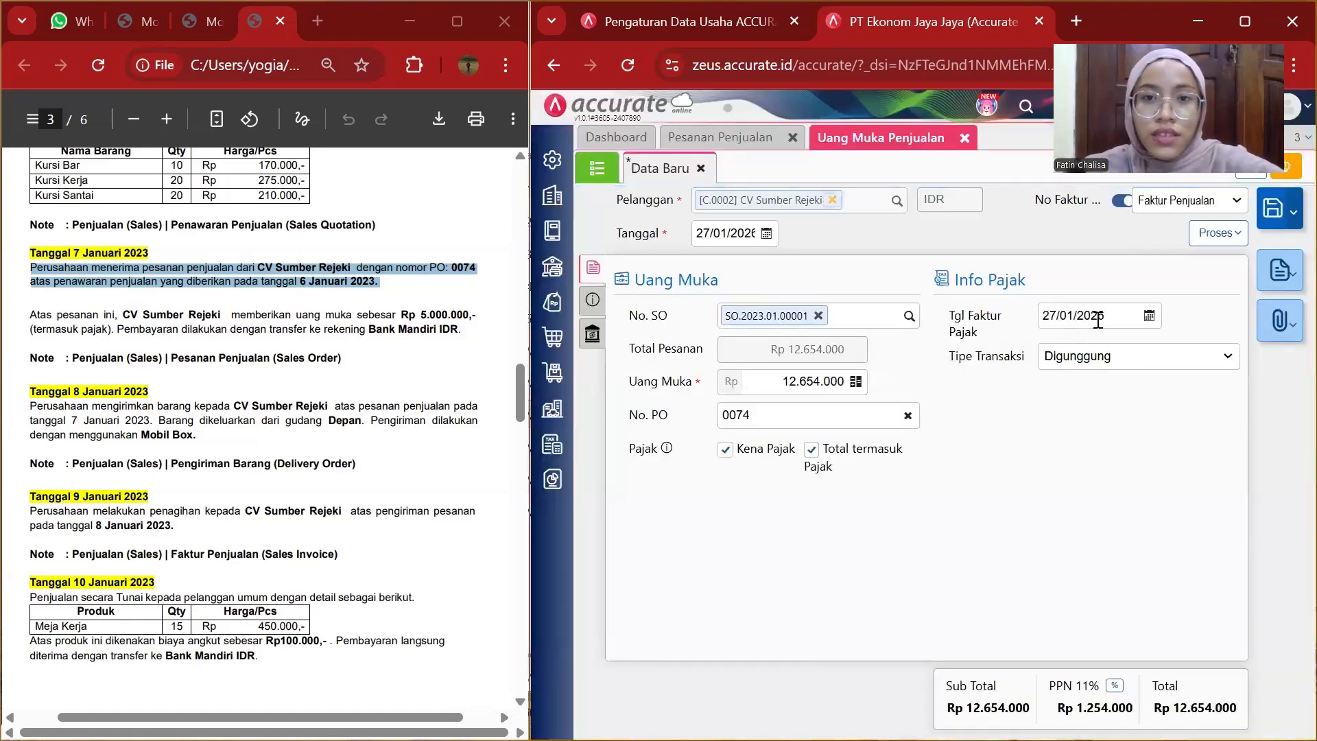
left_click(749, 226)
type("0")
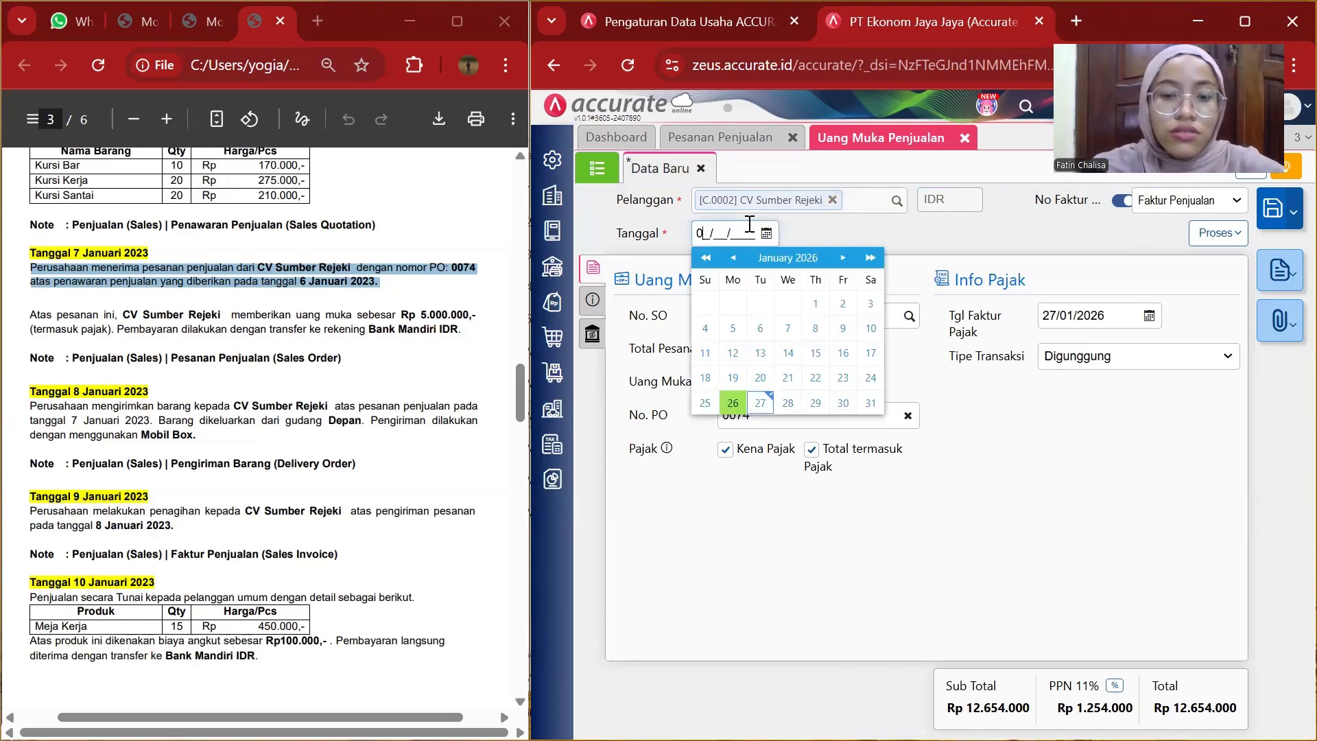
type("7/01/1")
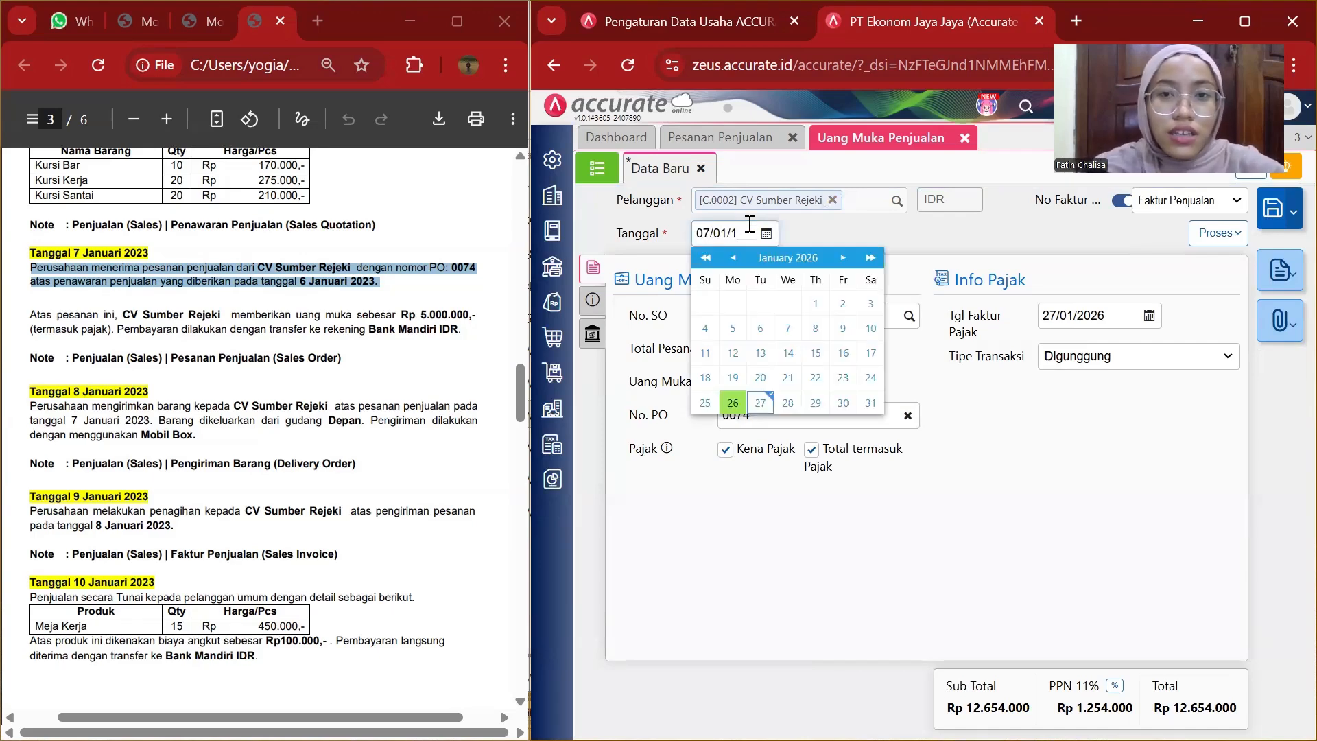
key("BackSpace")
type("20")
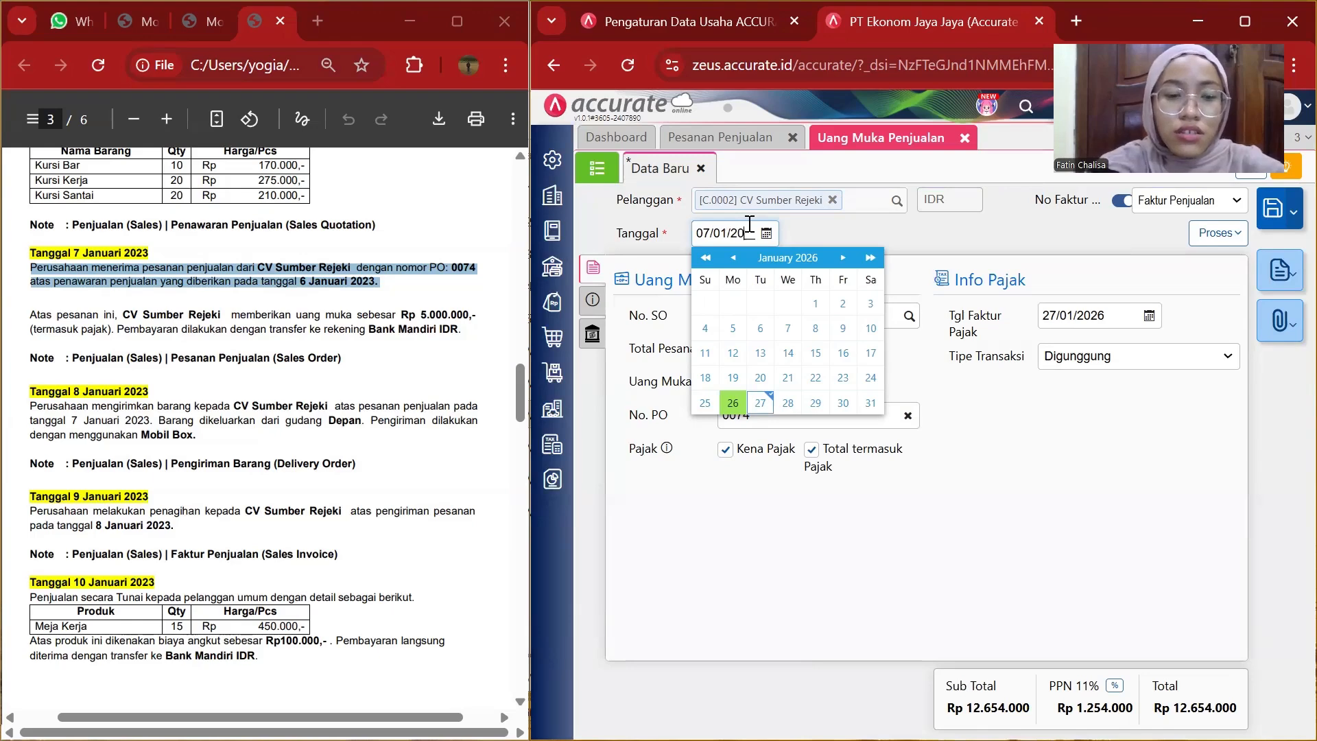
type("2")
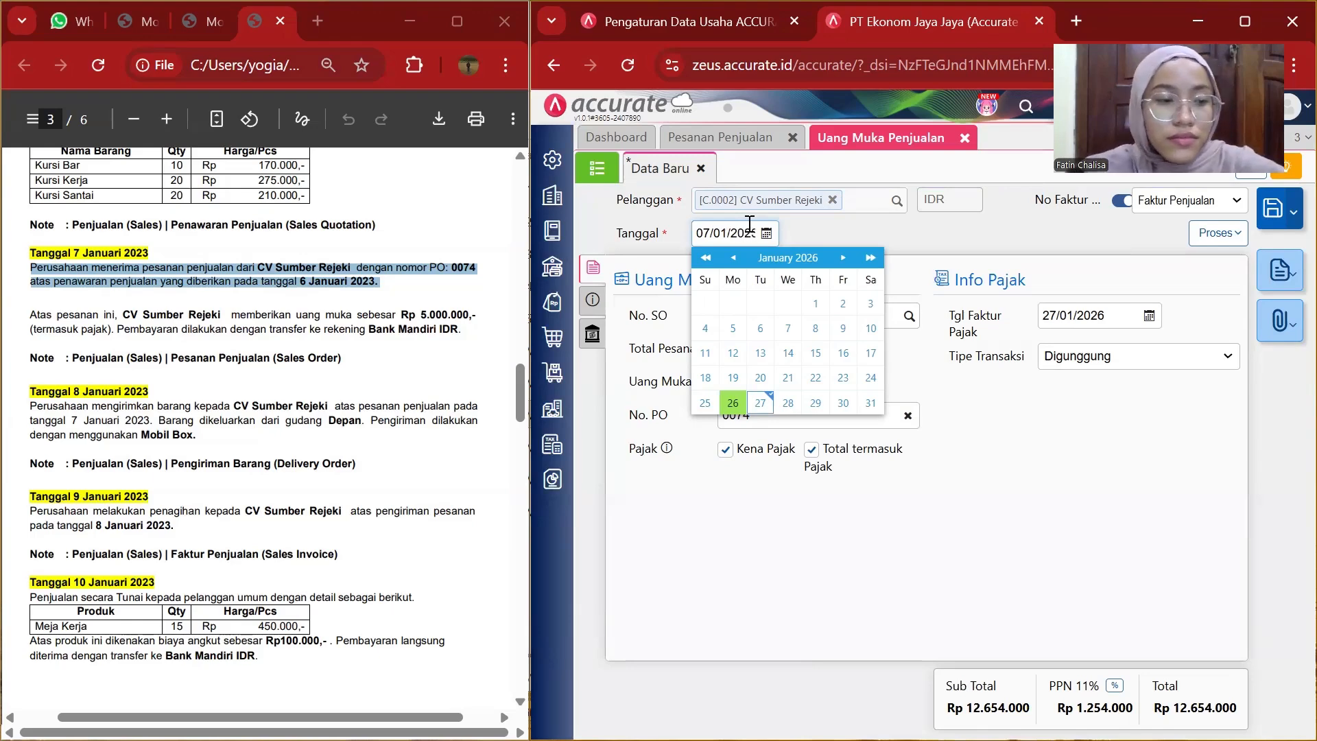
type("3")
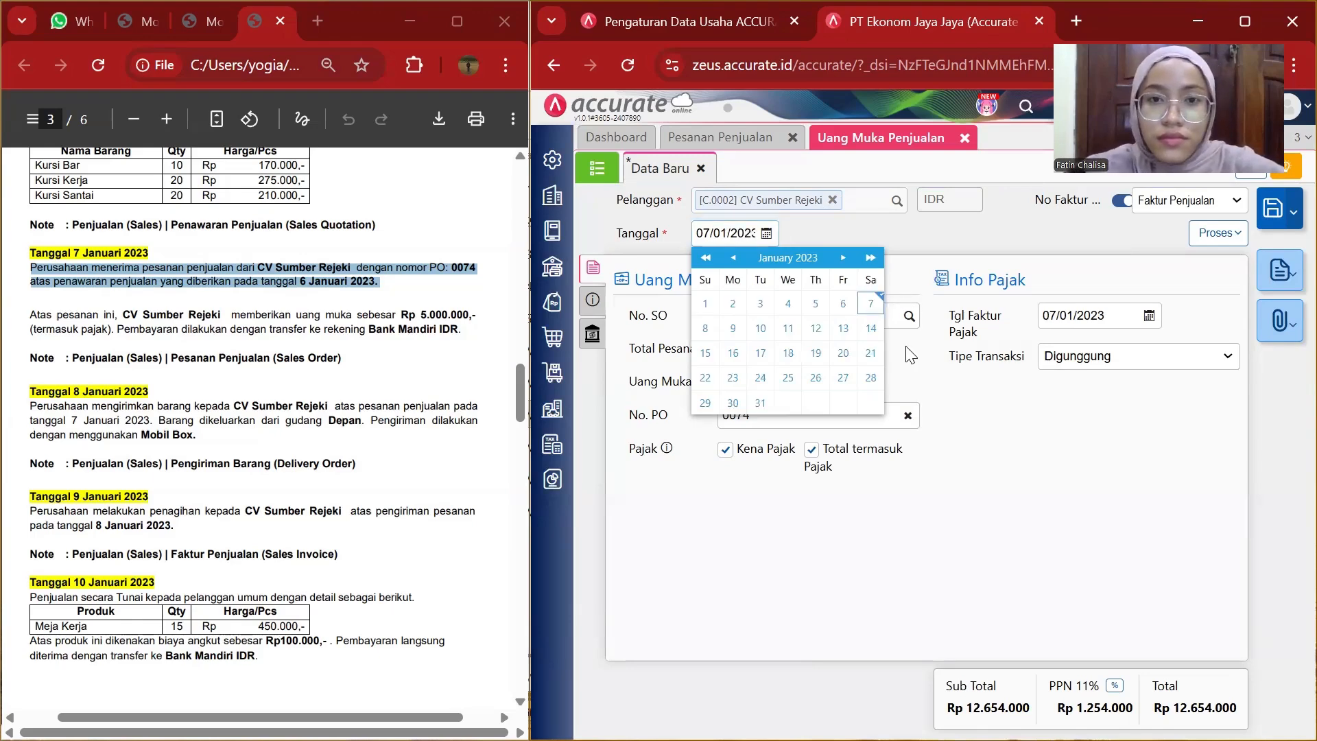
left_click(907, 347)
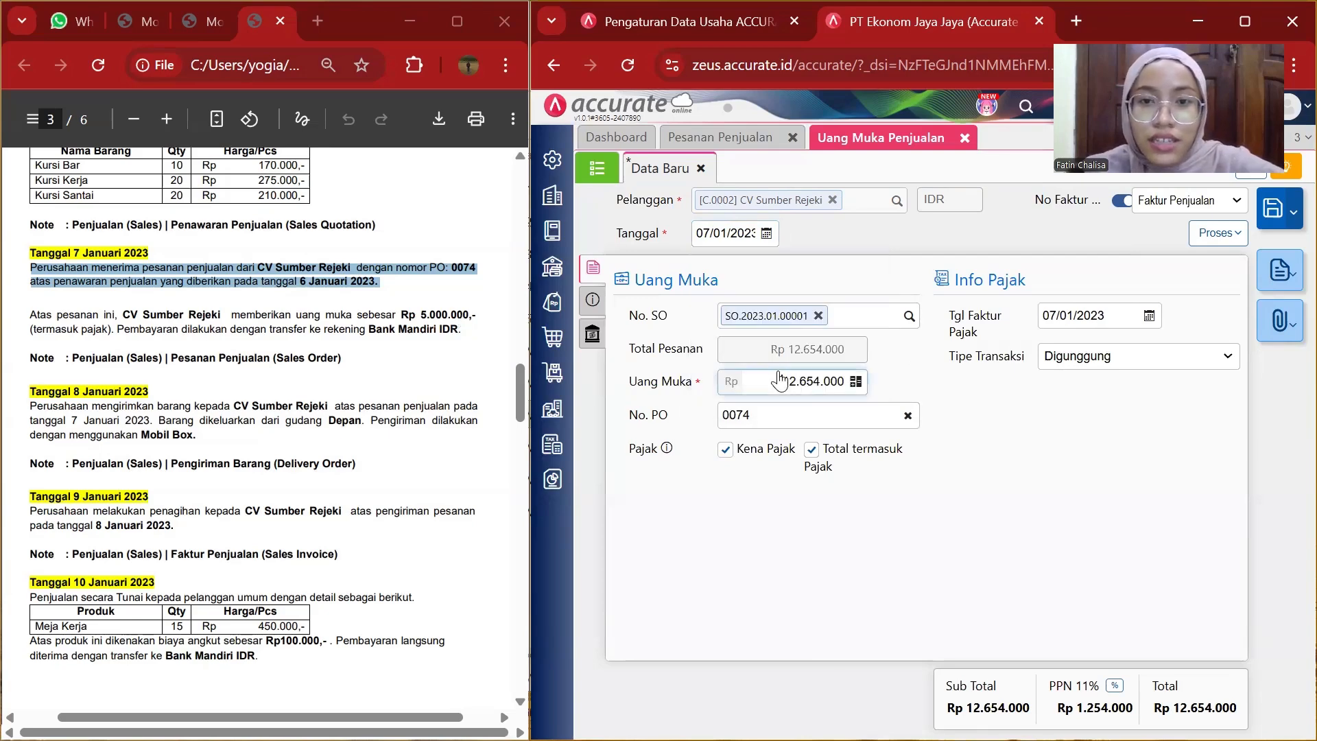
Set the down payment amount to 5.000.000.
left_click_drag(780, 380, 867, 384)
key("BackSpace")
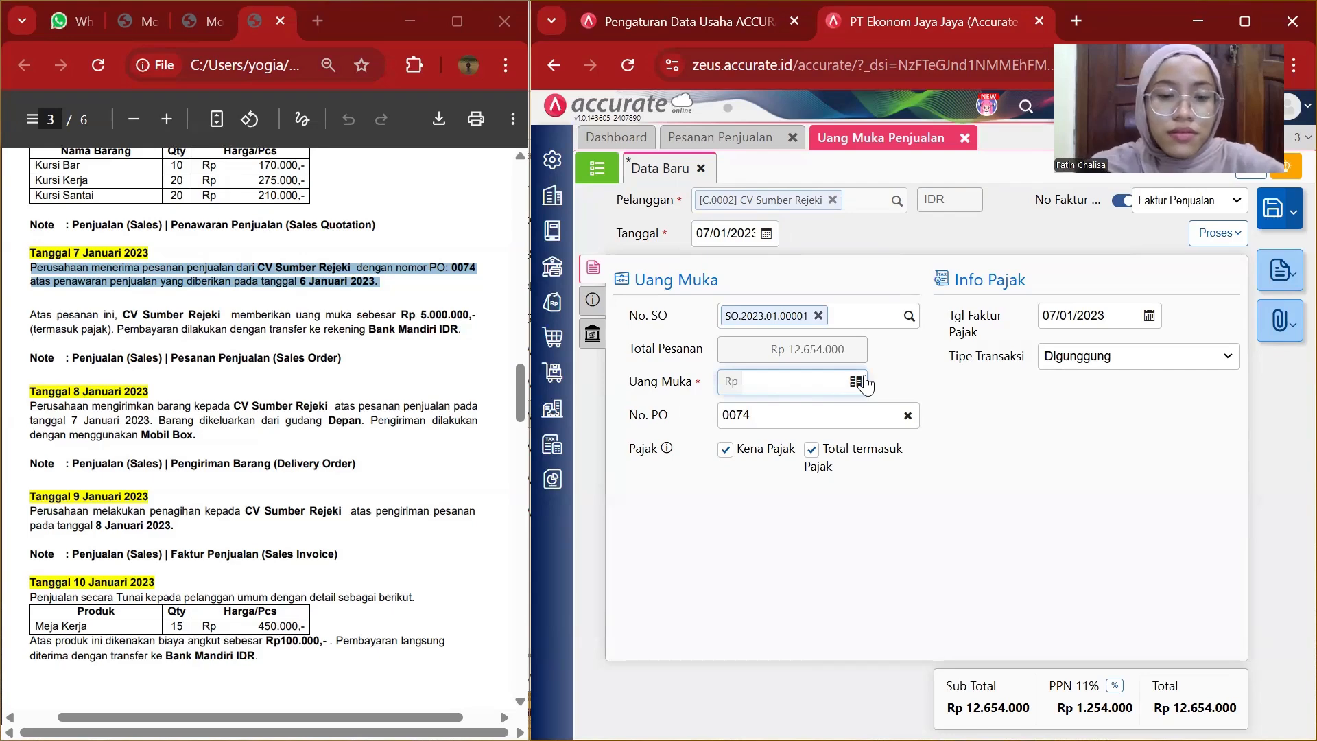
type("5.000.000")
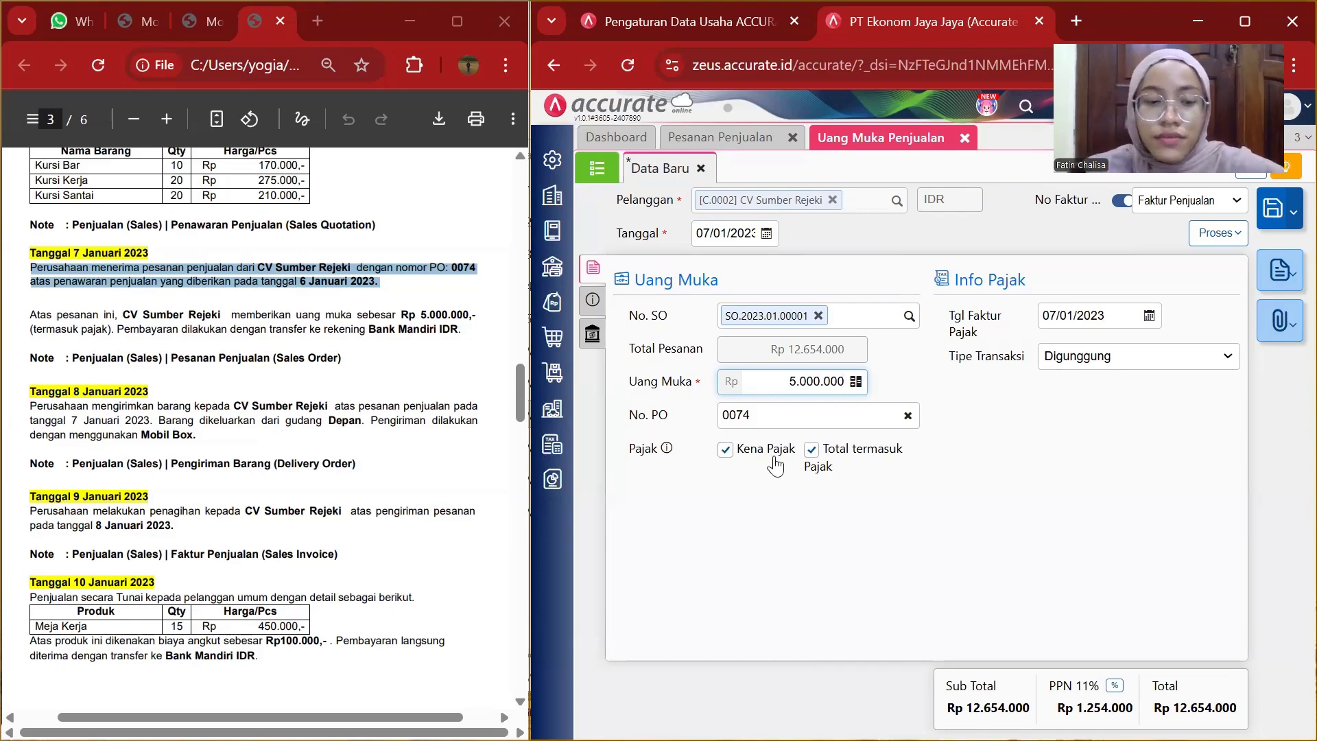
Replace the down payment notes with the down payment description copied from the case document.
left_click(594, 306)
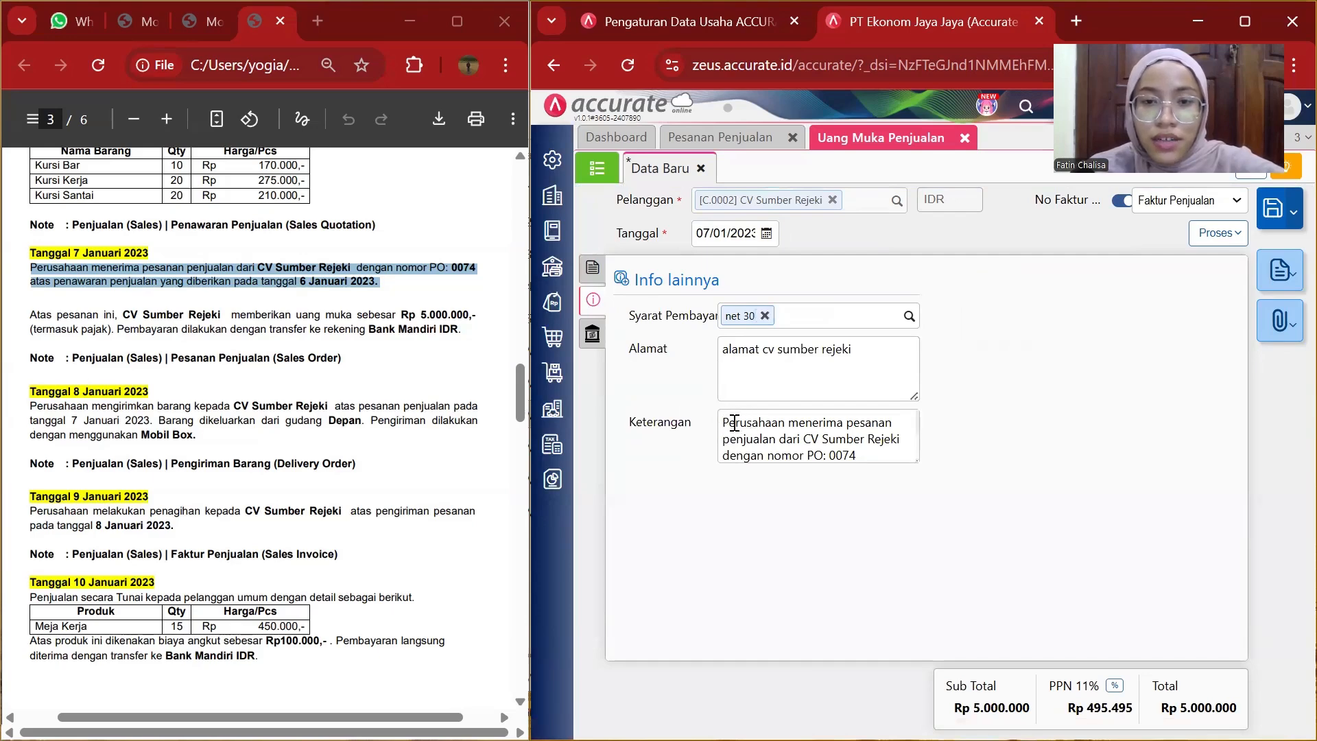
left_click_drag(723, 421, 882, 473)
key("BackSpace")
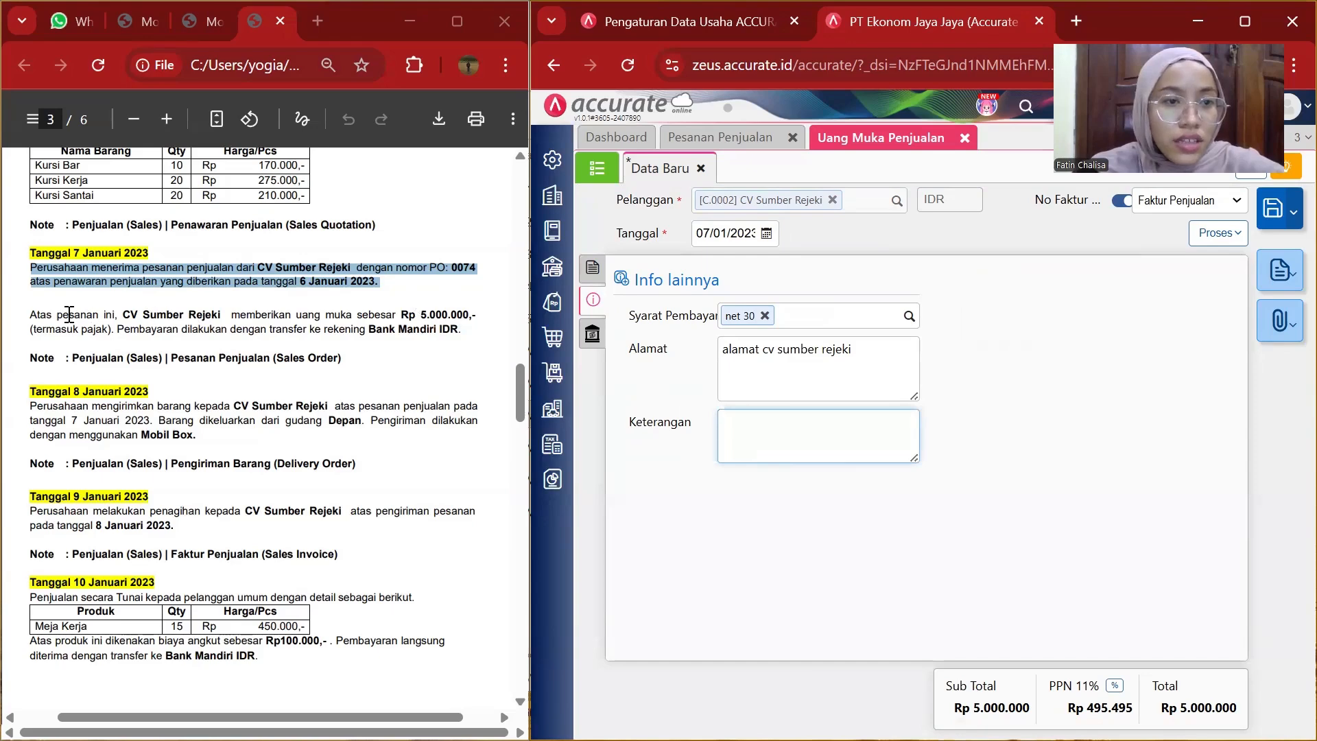
left_click_drag(122, 320, 490, 317)
key("ctrl+c")
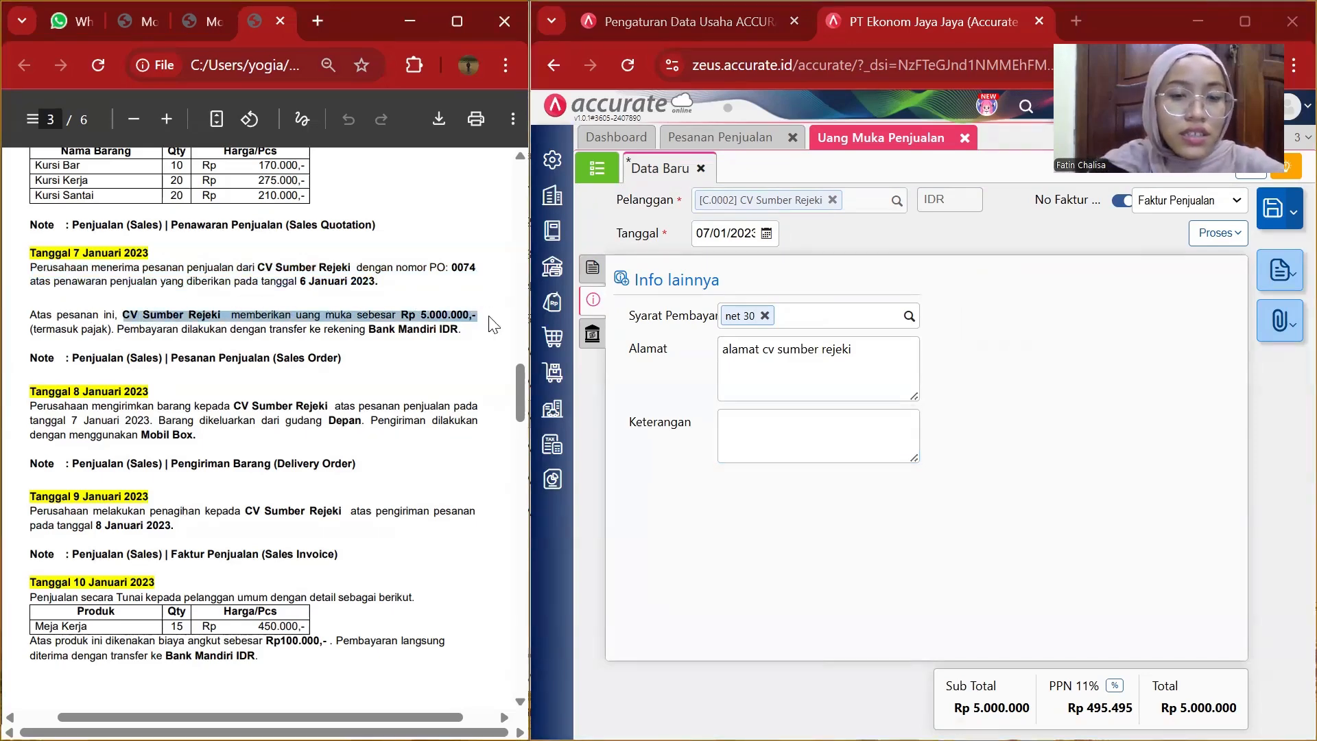
left_click(803, 416)
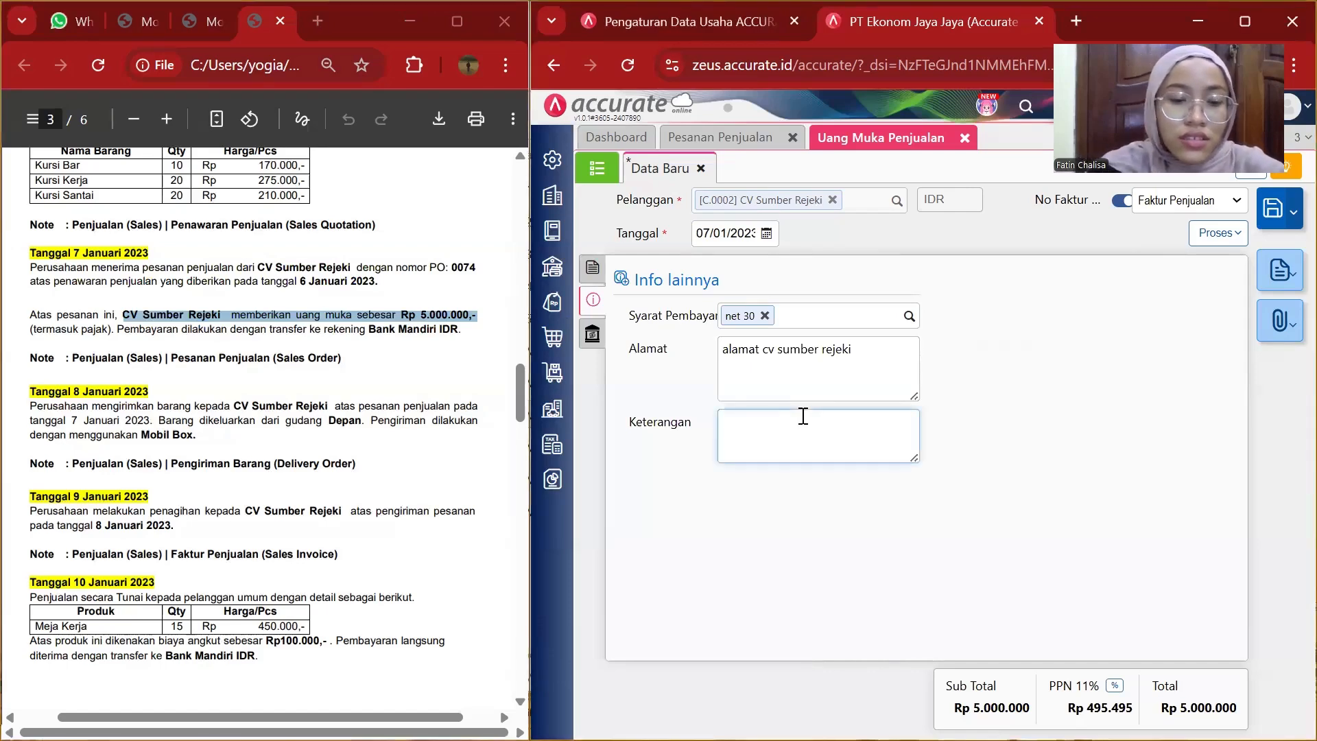
key("ctrl+v")
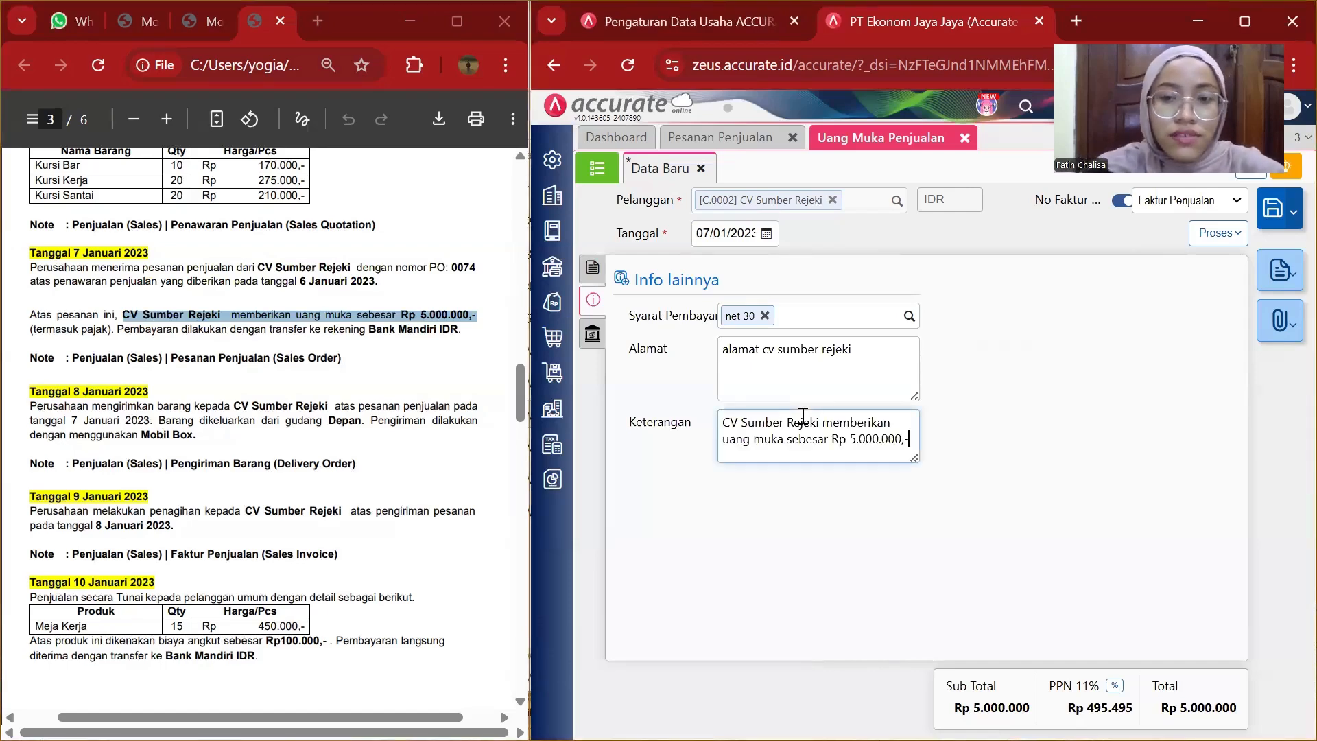
Review the down payment's tabs and save the sales down payment.
left_click(593, 333)
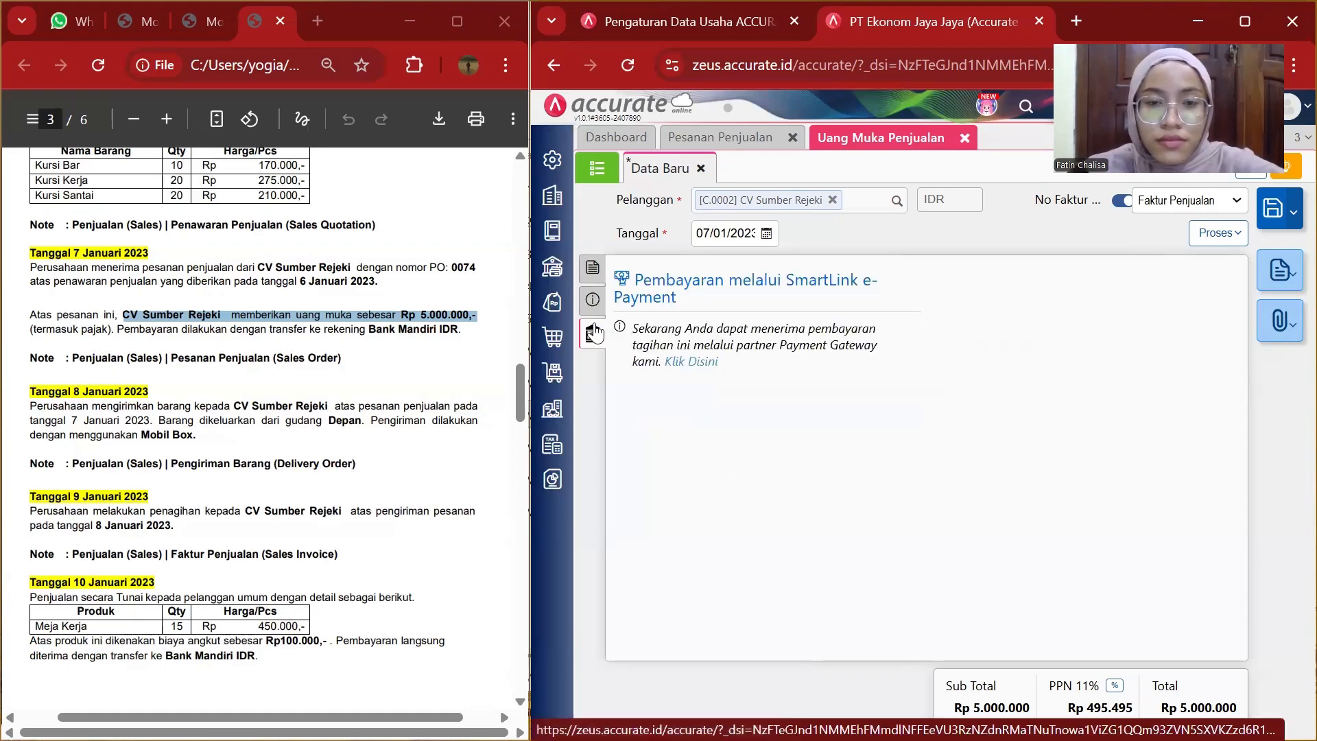
left_click(594, 303)
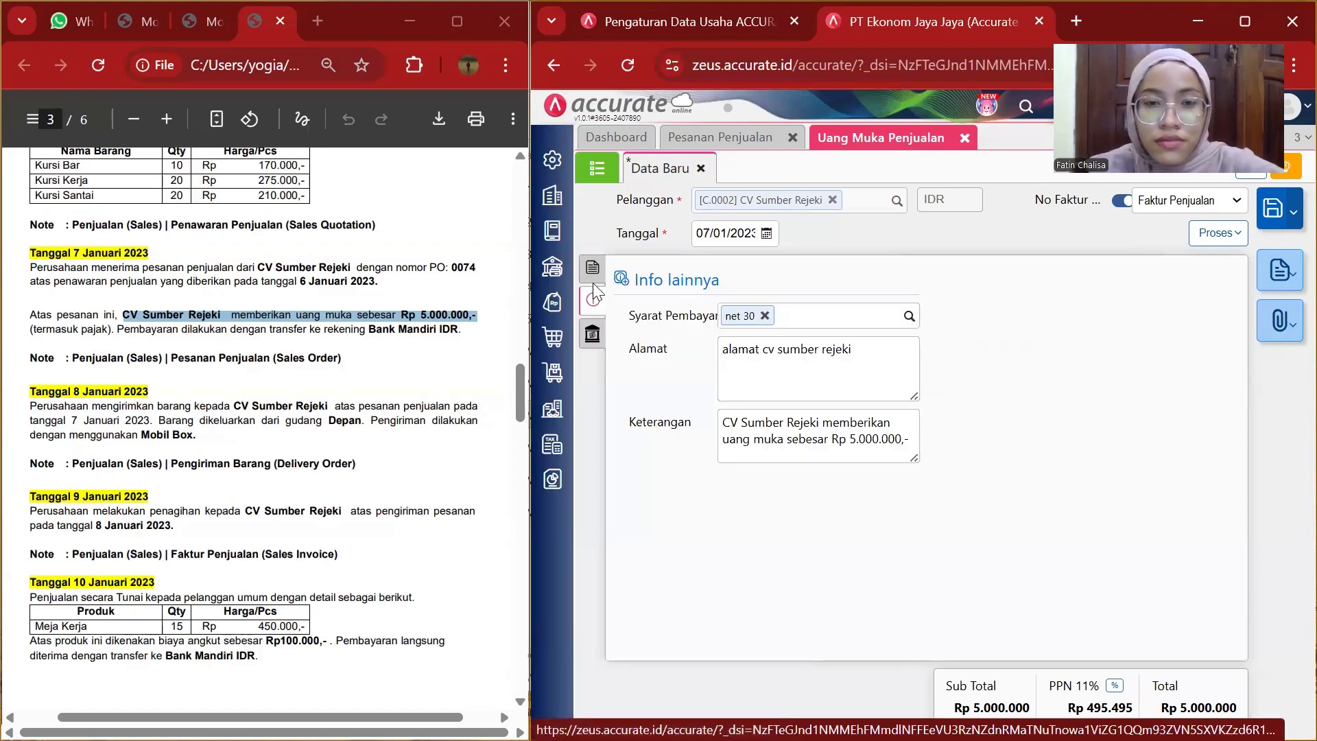
left_click(593, 274)
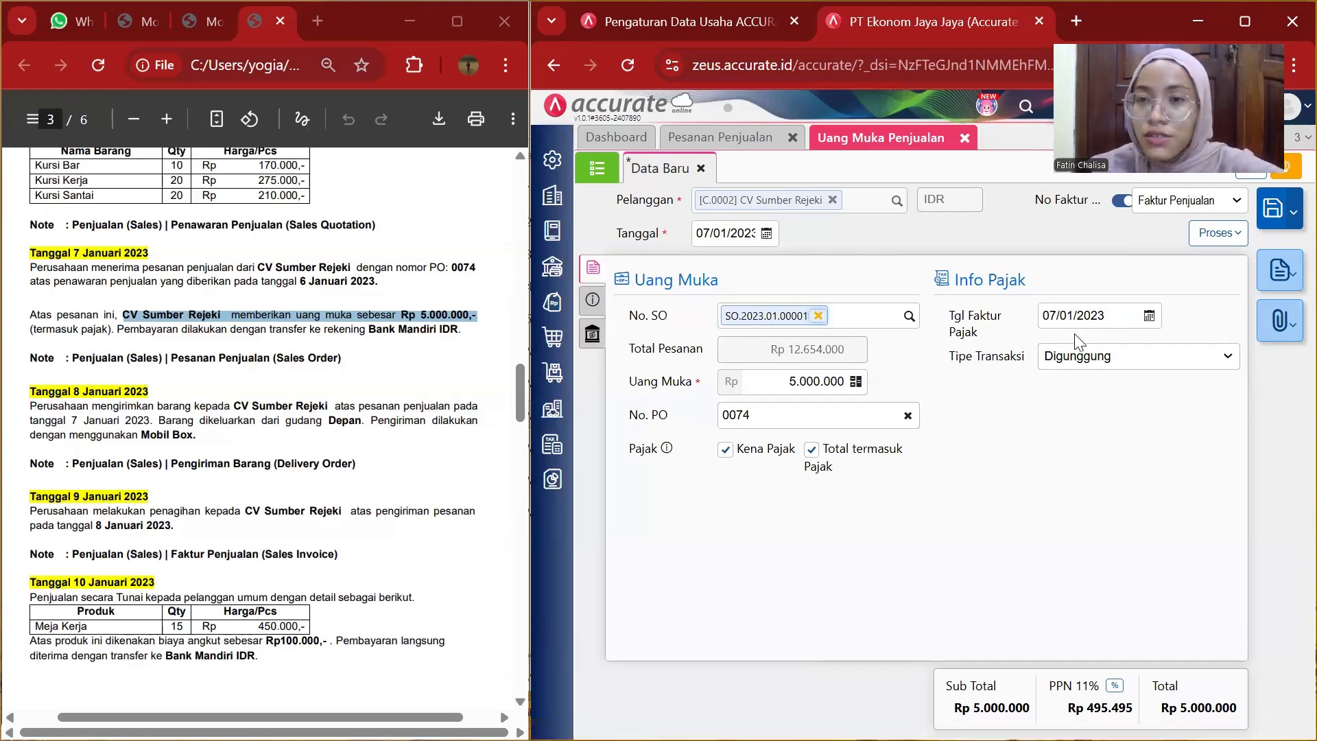
left_click(1273, 225)
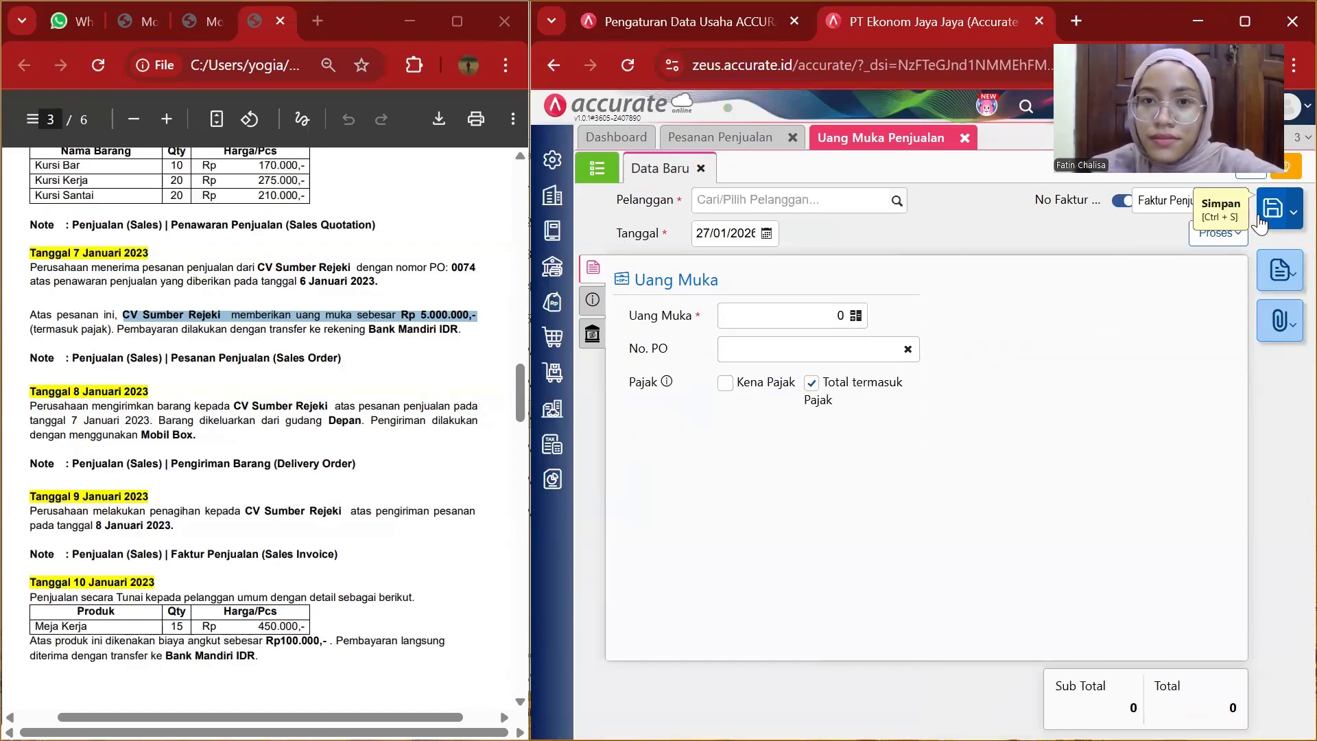
Close the down payment and sales order tabs and start a new delivery order.
left_click(964, 135)
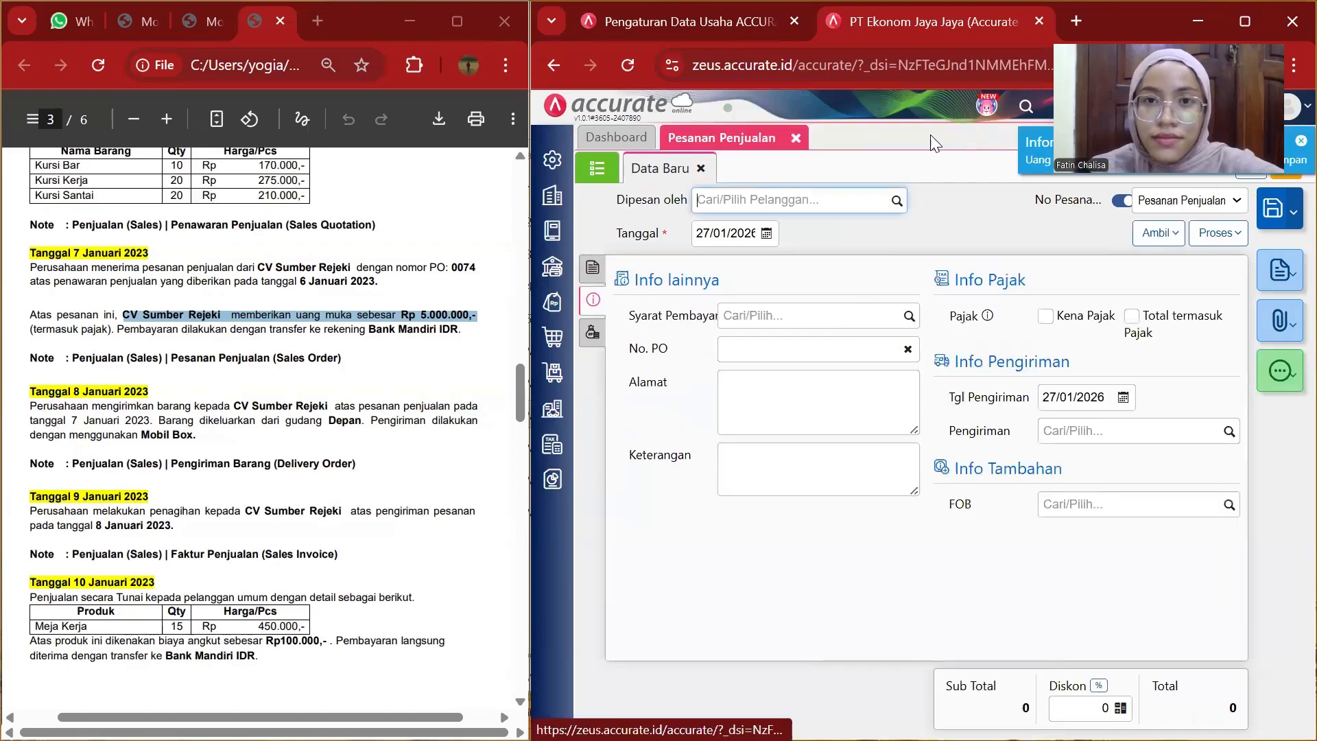
left_click(791, 137)
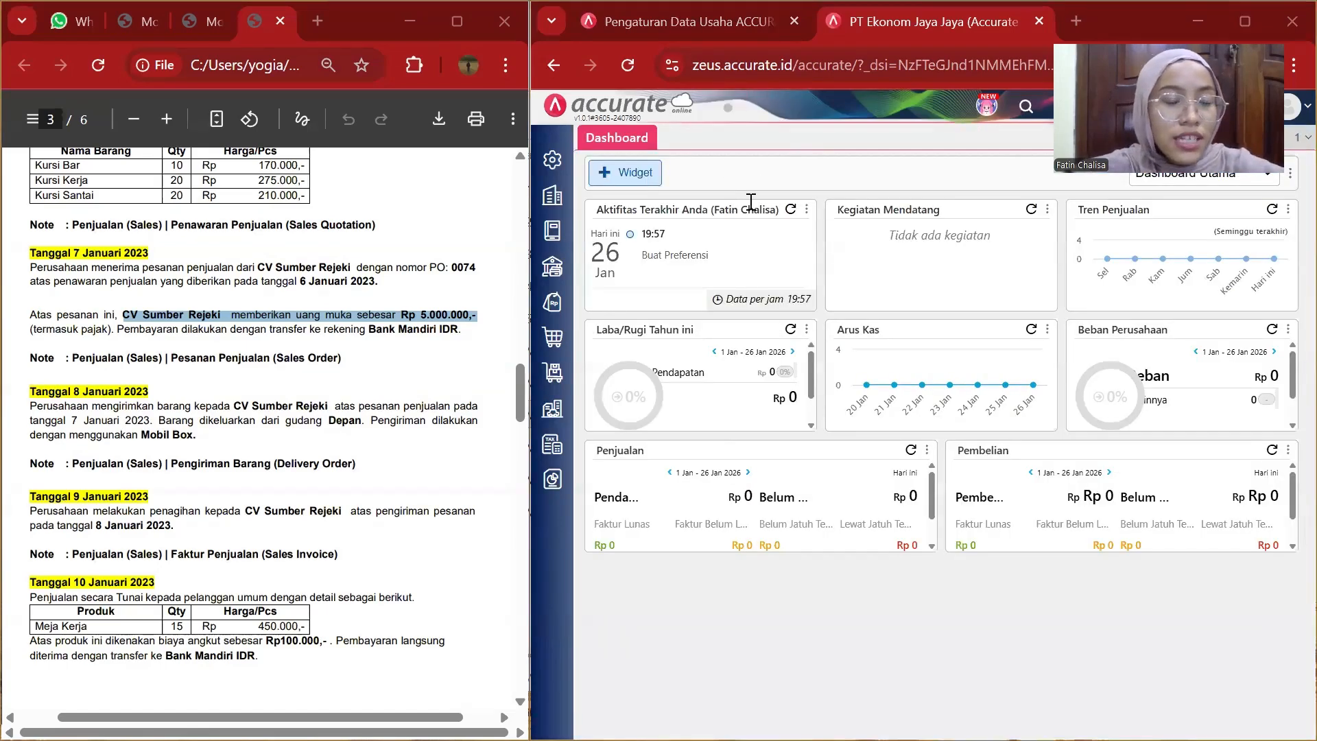
scroll(194, 439, "down", 3)
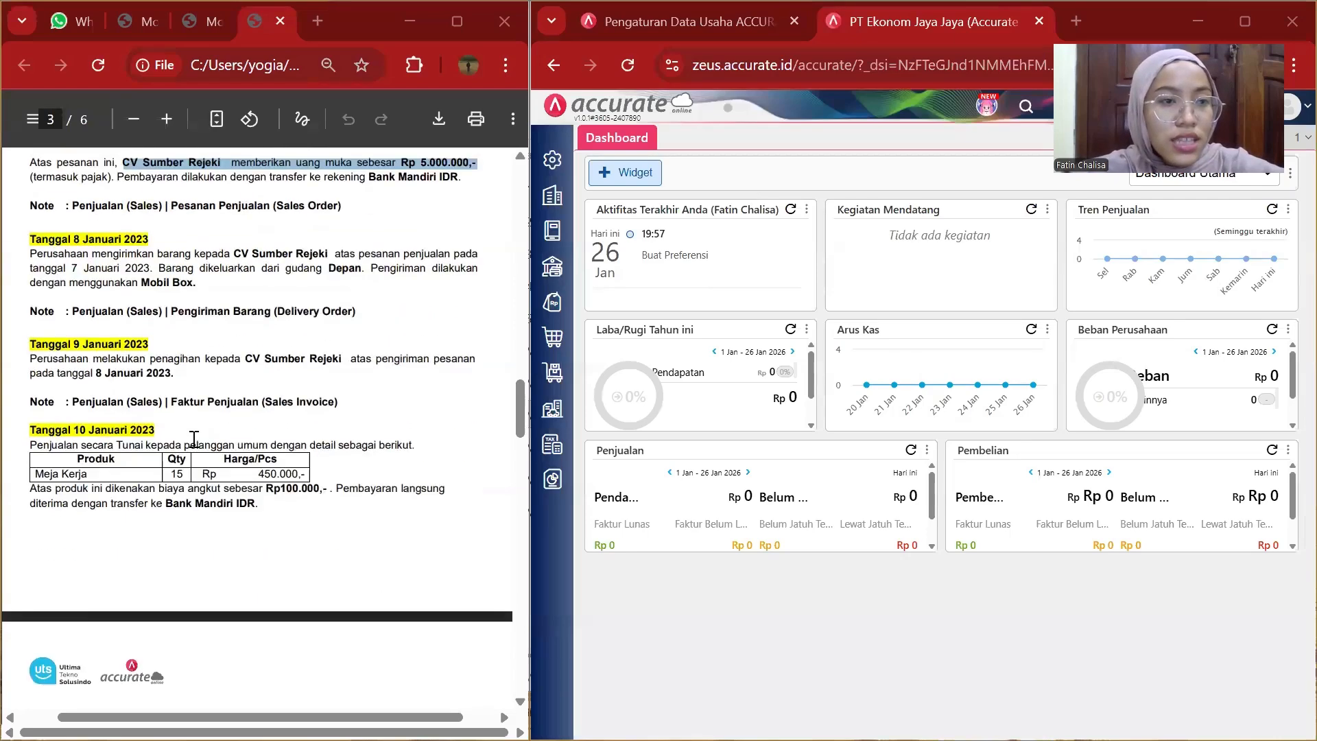
scroll(194, 439, "up", 1)
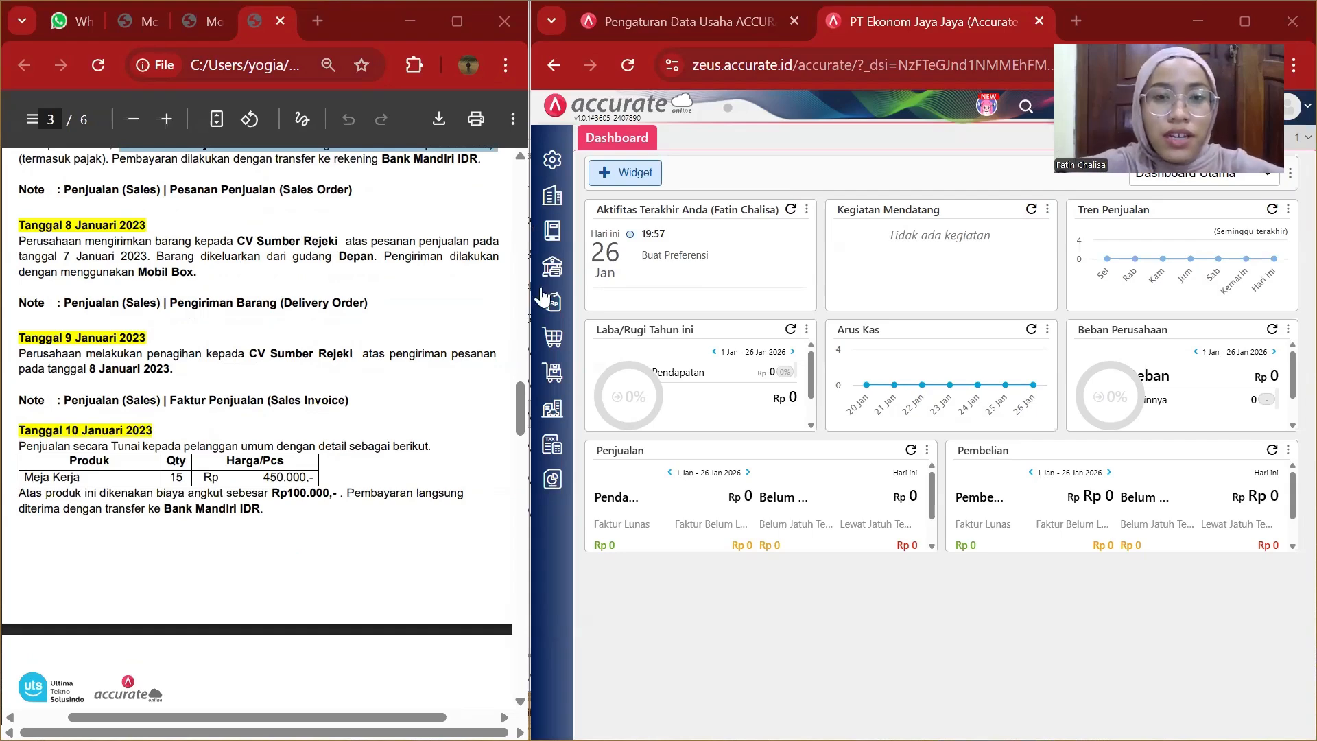
left_click(561, 310)
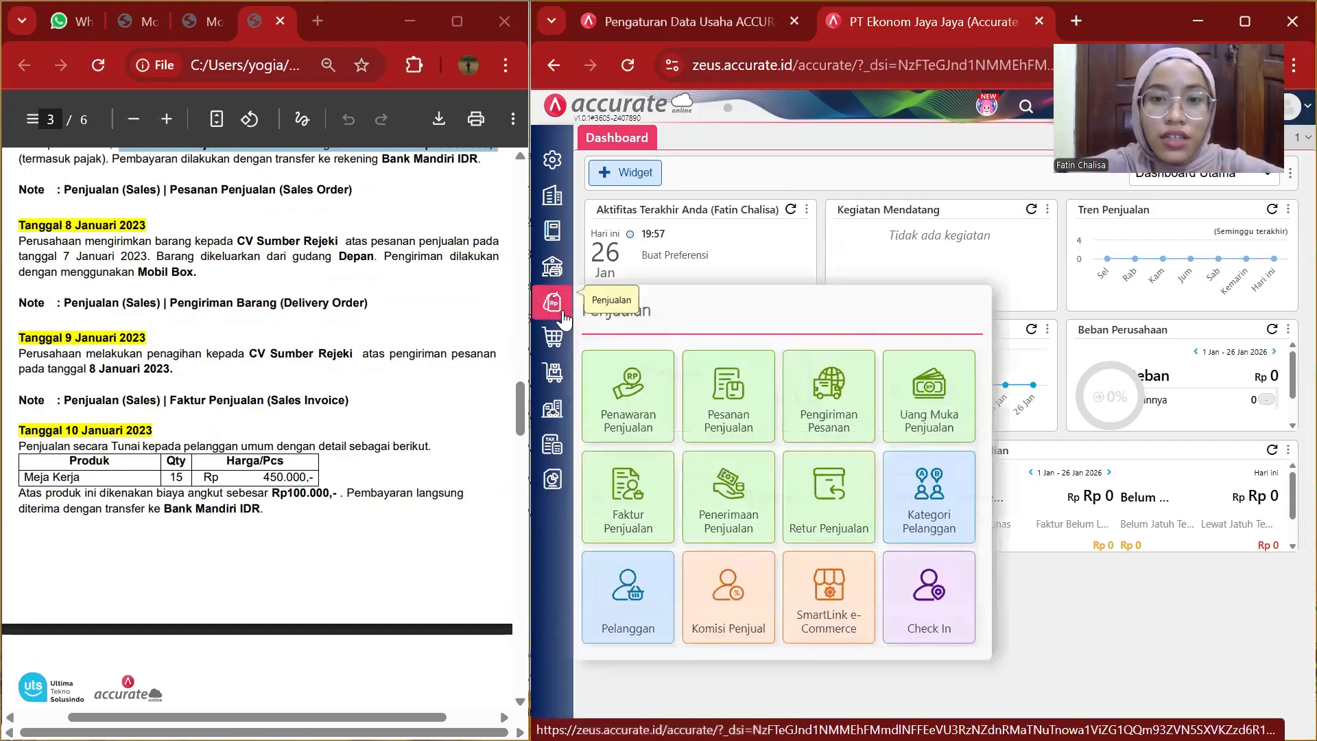
left_click(835, 403)
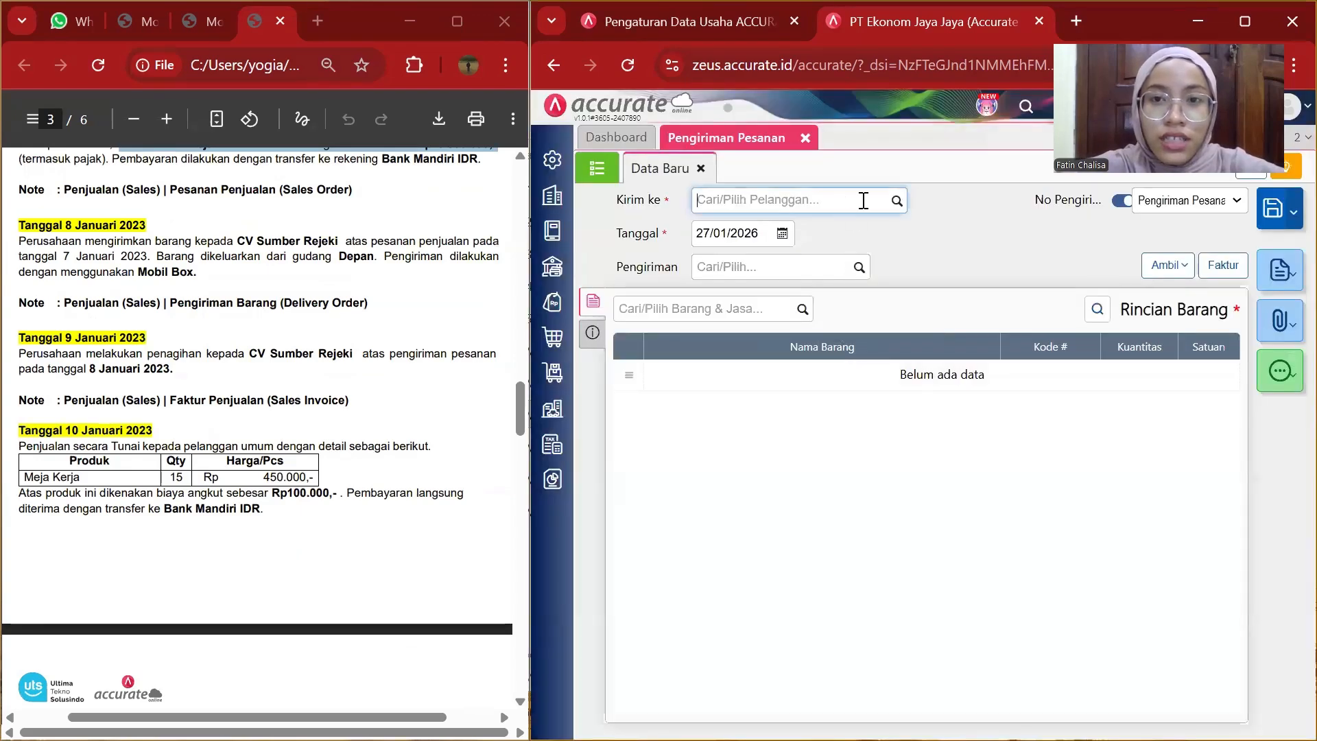
Select CV Sumber Rejeki as the delivery customer and set the date to 08/01/2023.
left_click(897, 200)
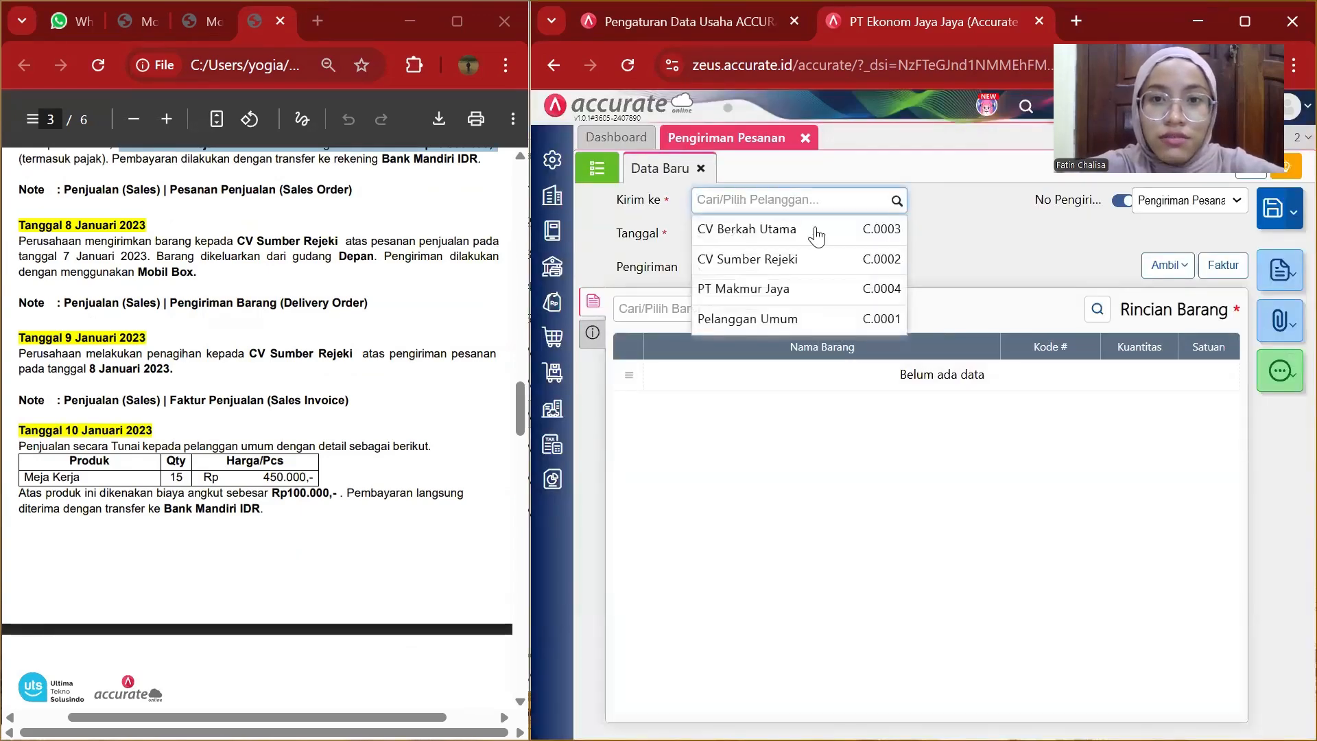
left_click(754, 268)
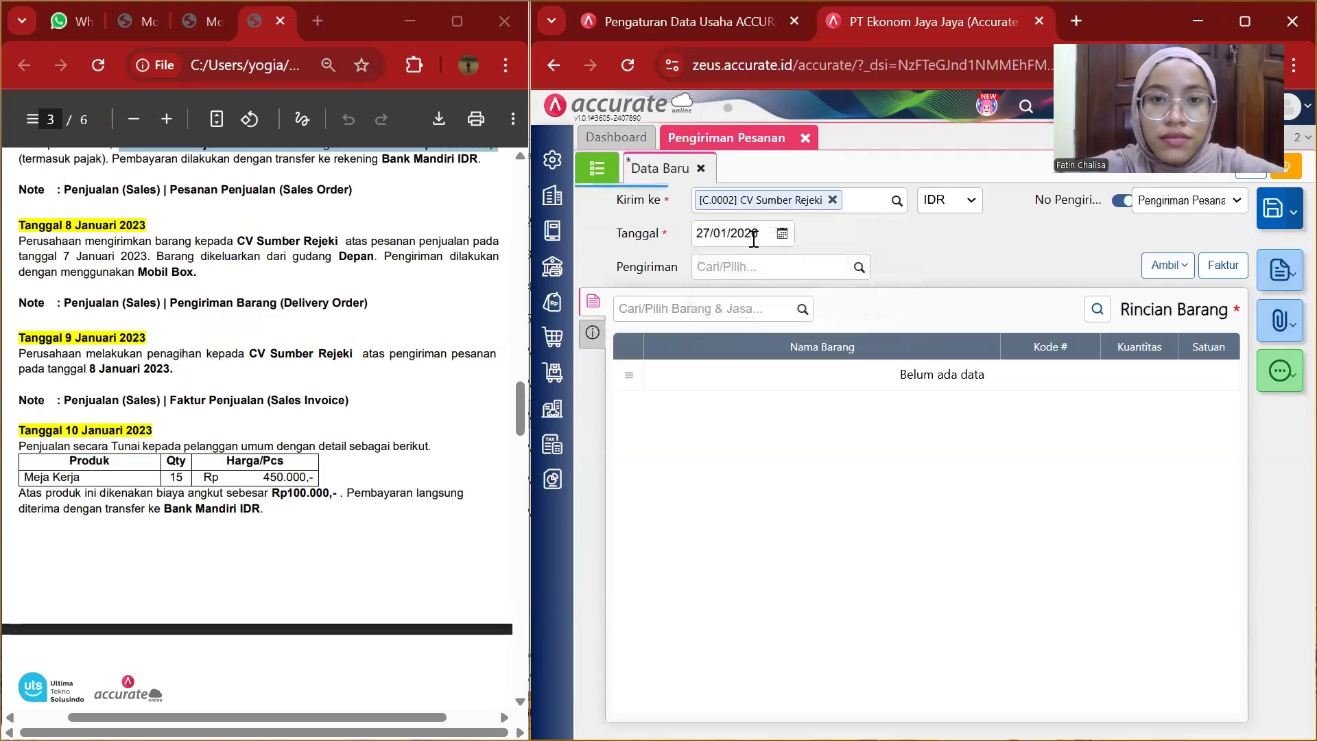
left_click(760, 235)
key("BackSpace")
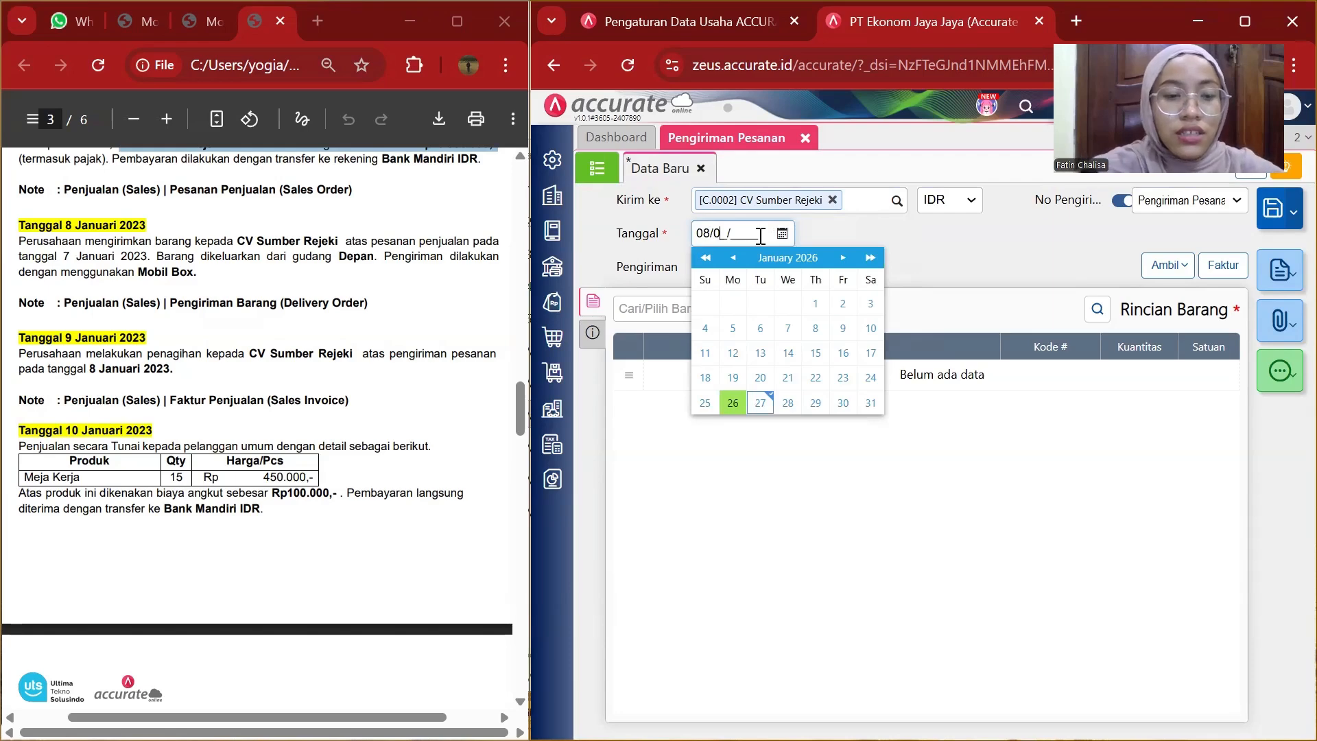
type("12")
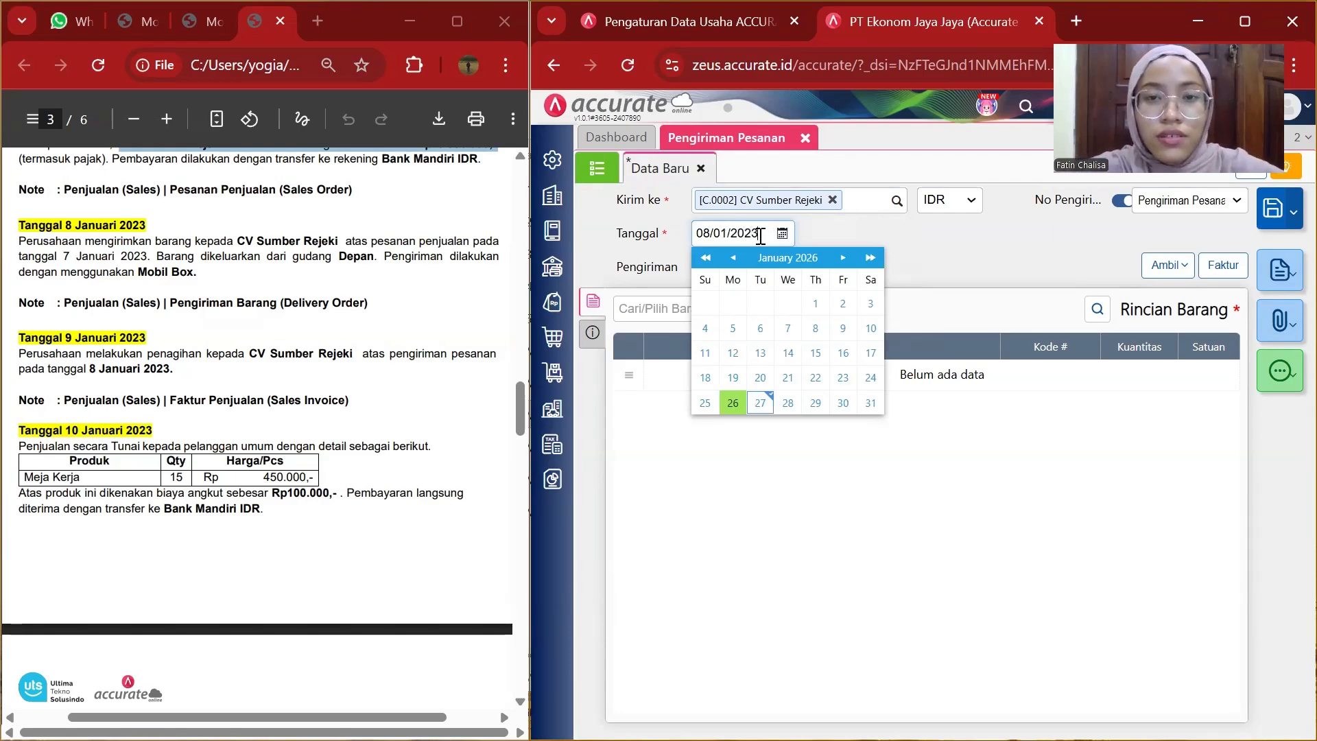
left_click(906, 240)
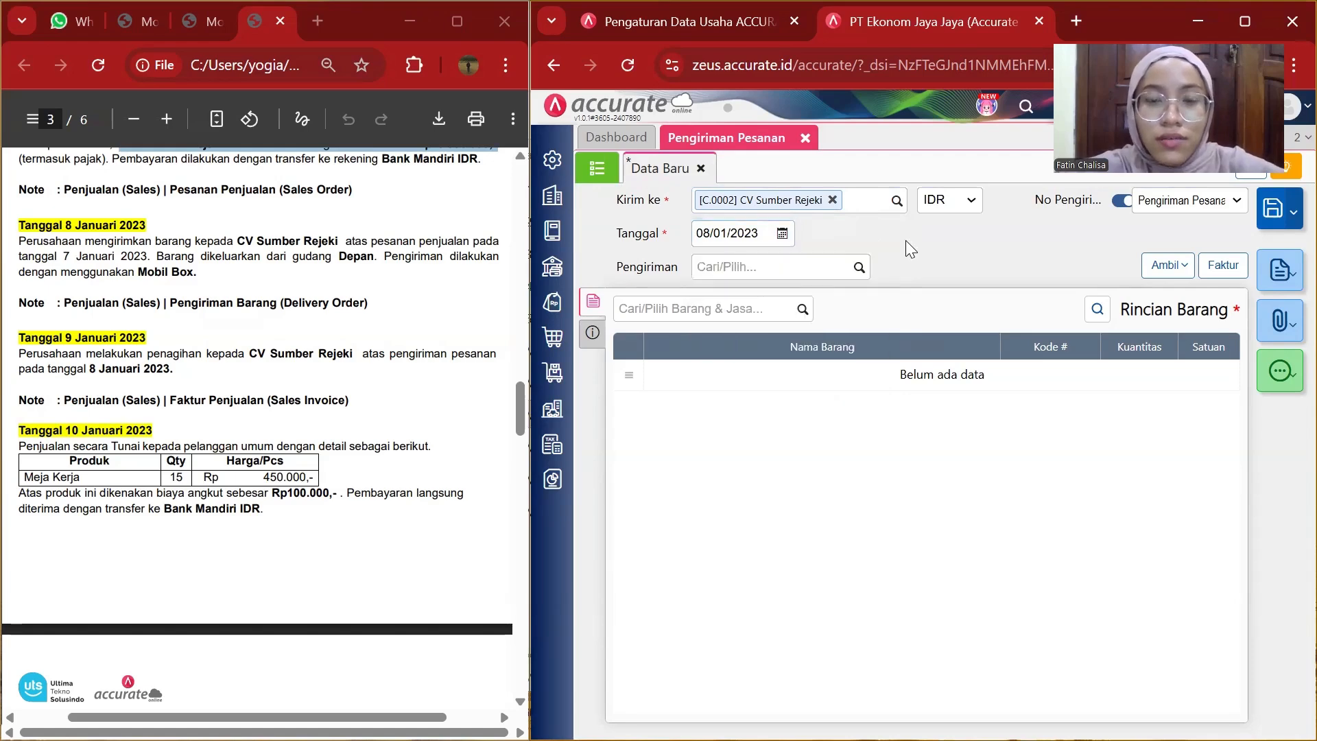
Choose Mobil Box as the shipping method.
left_click(801, 273)
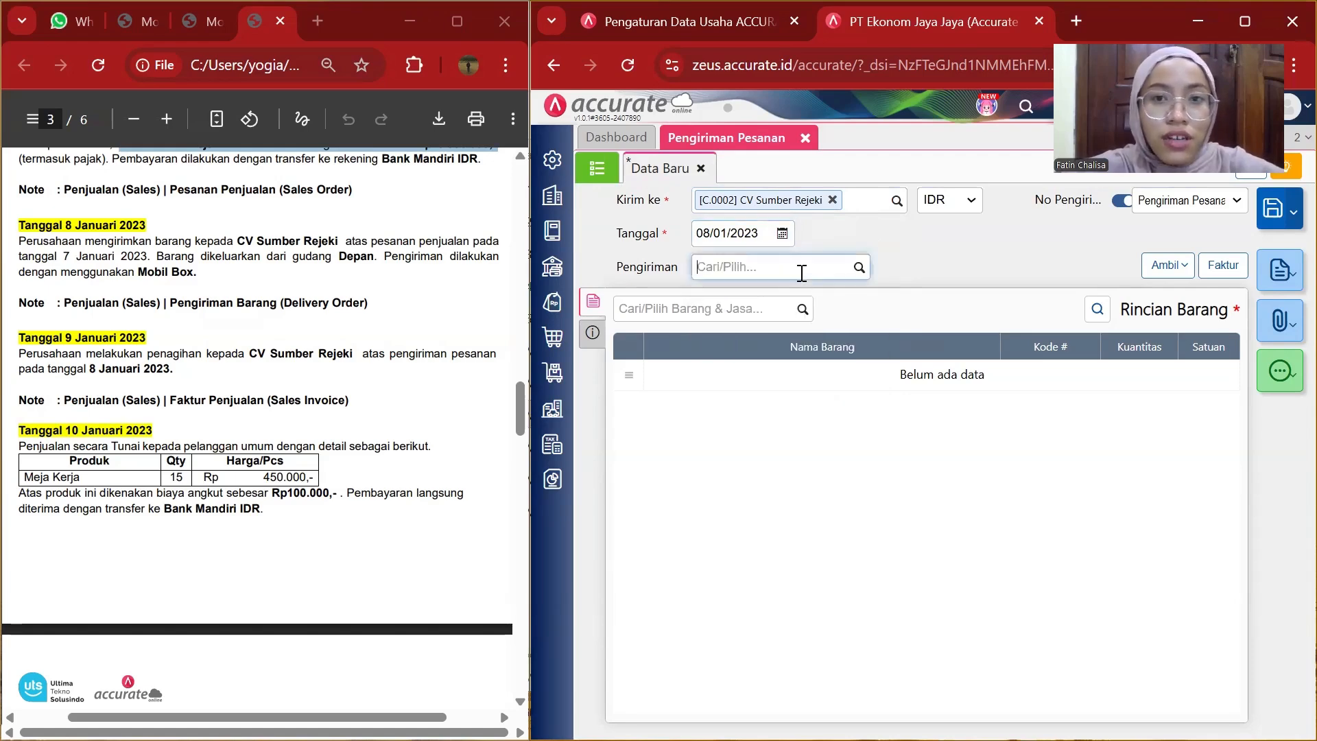
left_click(859, 267)
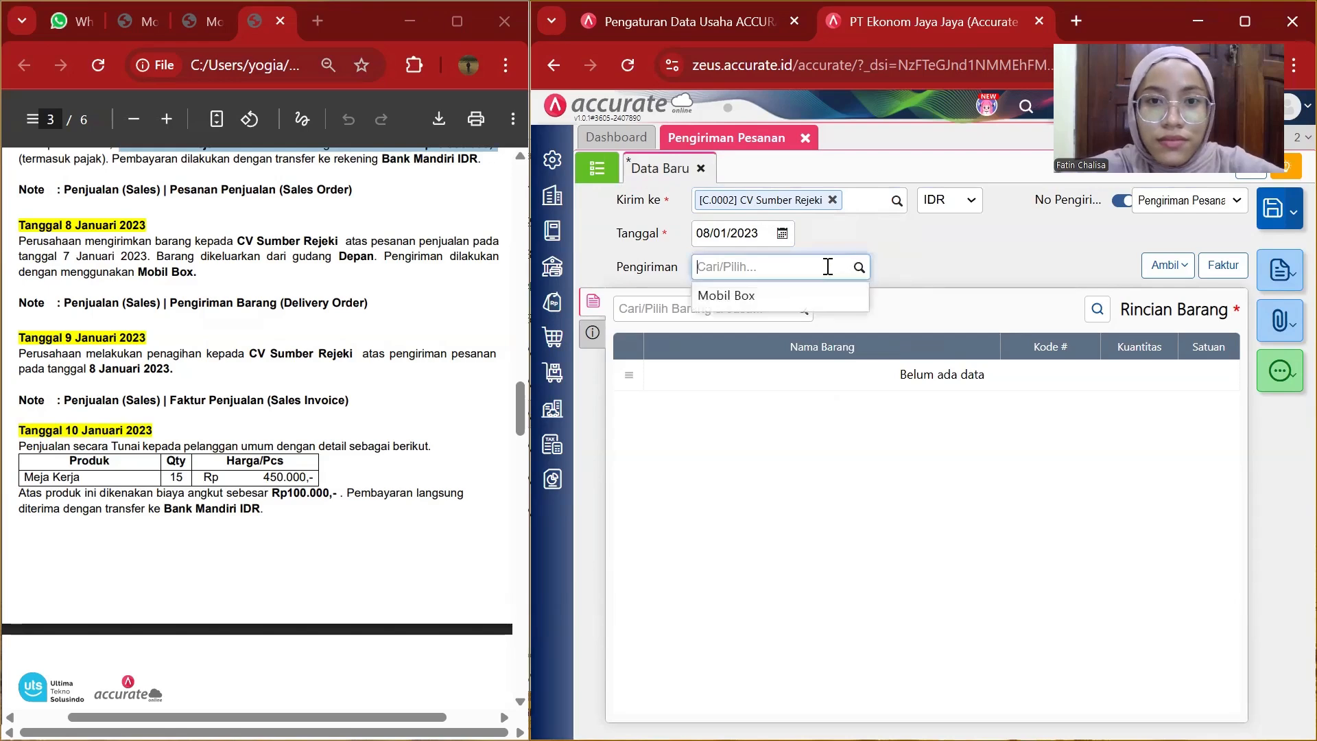
left_click(779, 291)
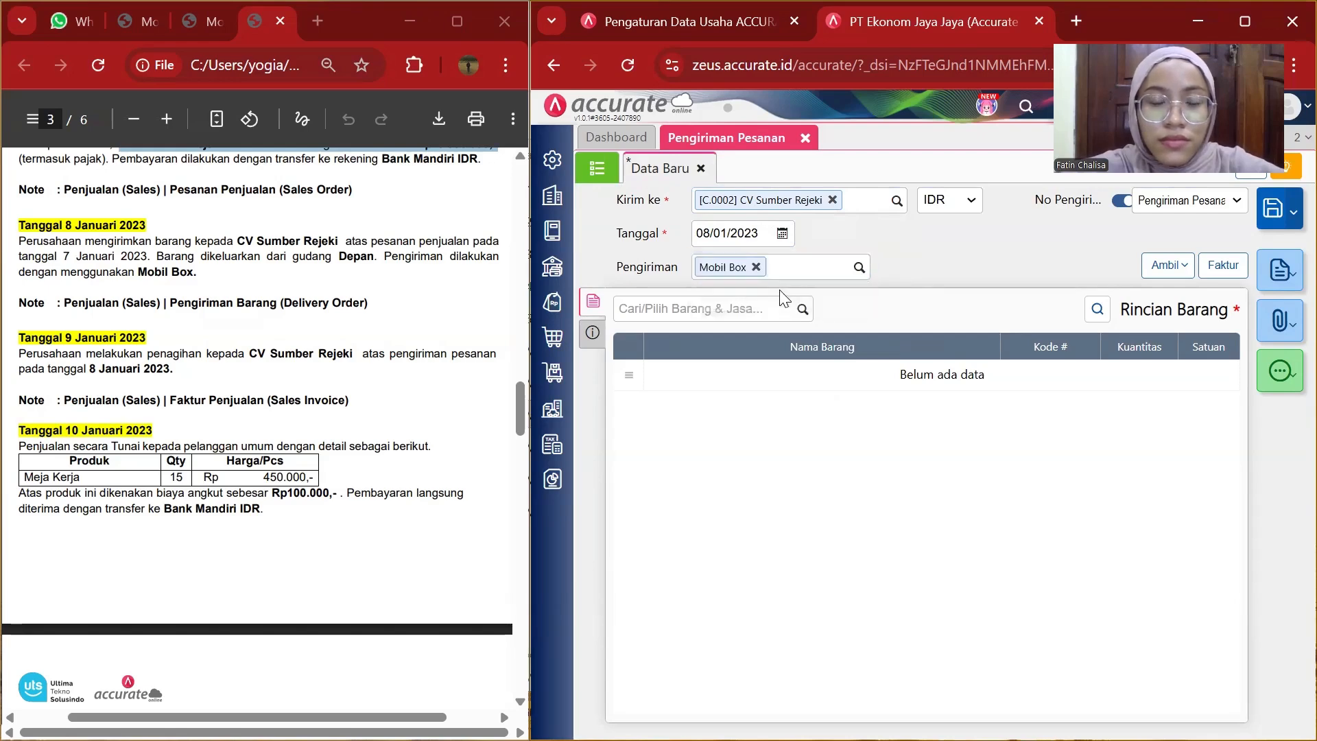
Copy the items from sales order SO.2023.01.00001 into the delivery order.
left_click(1166, 266)
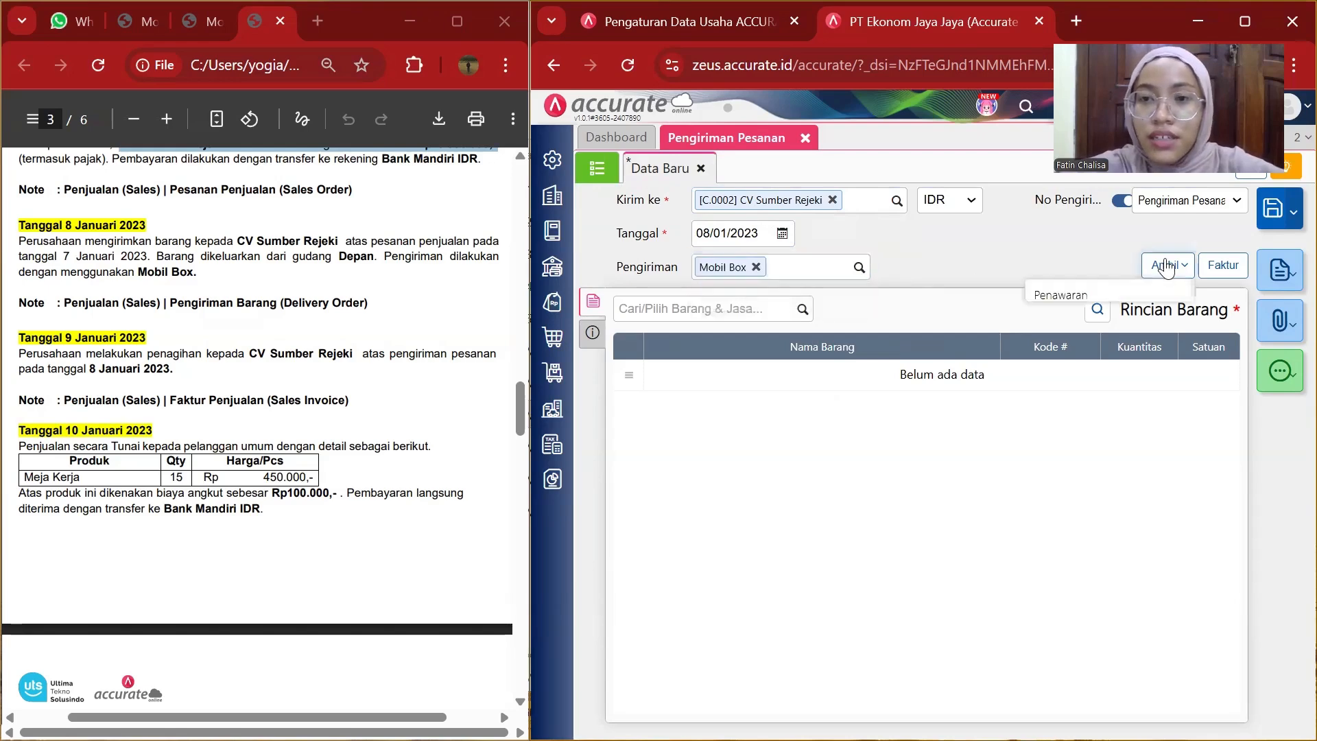
left_click(1053, 312)
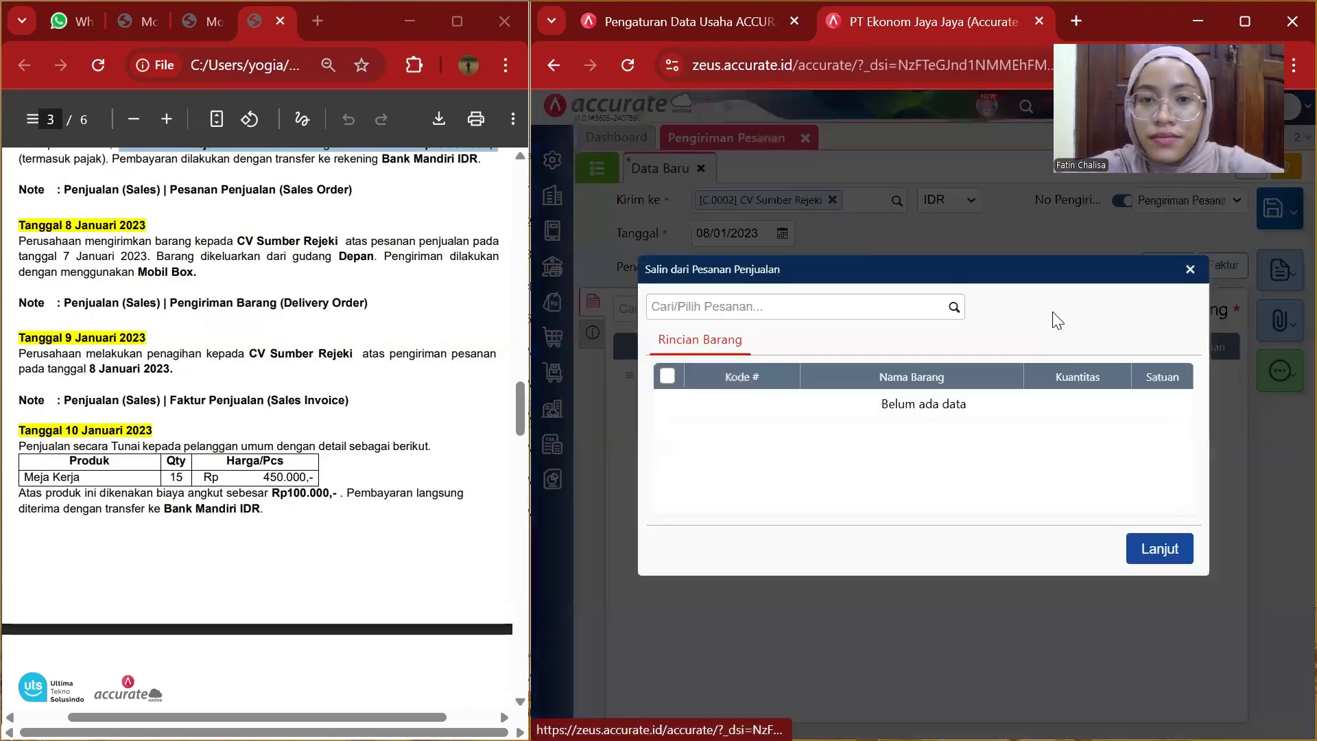
left_click(954, 307)
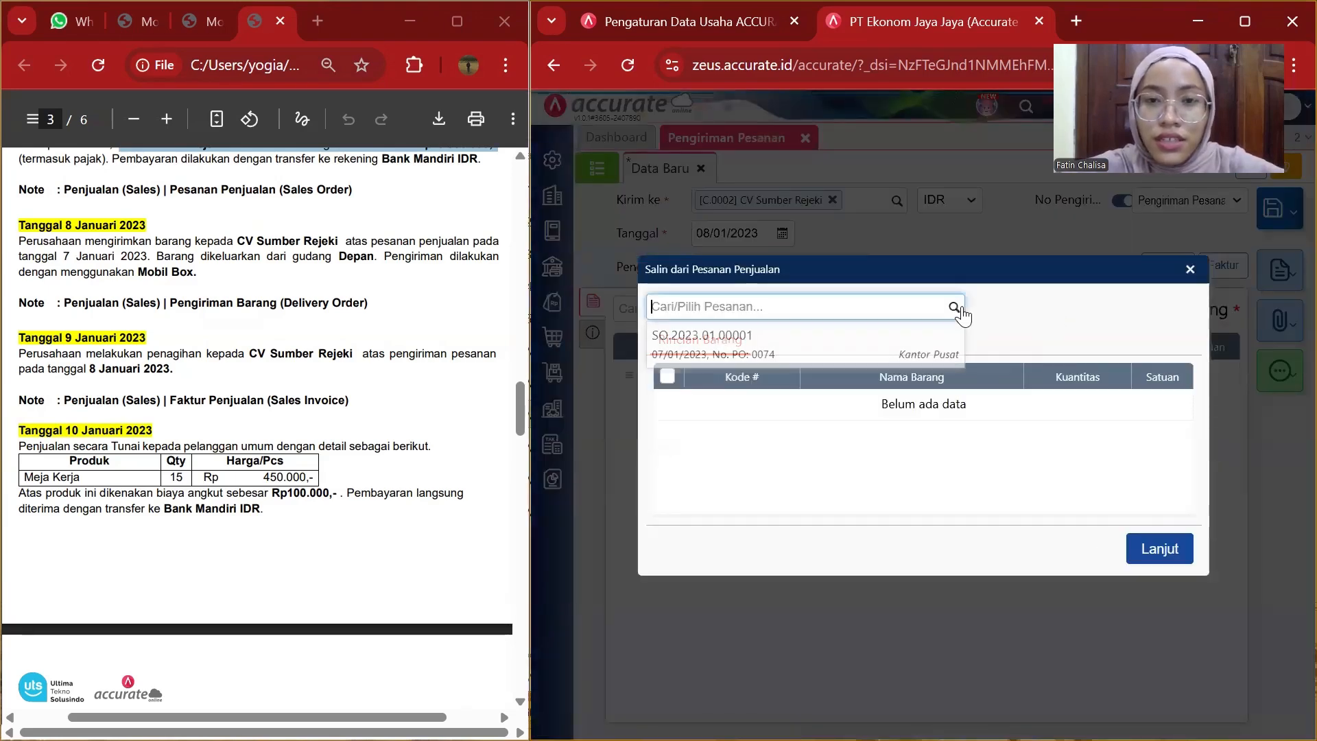
left_click(852, 343)
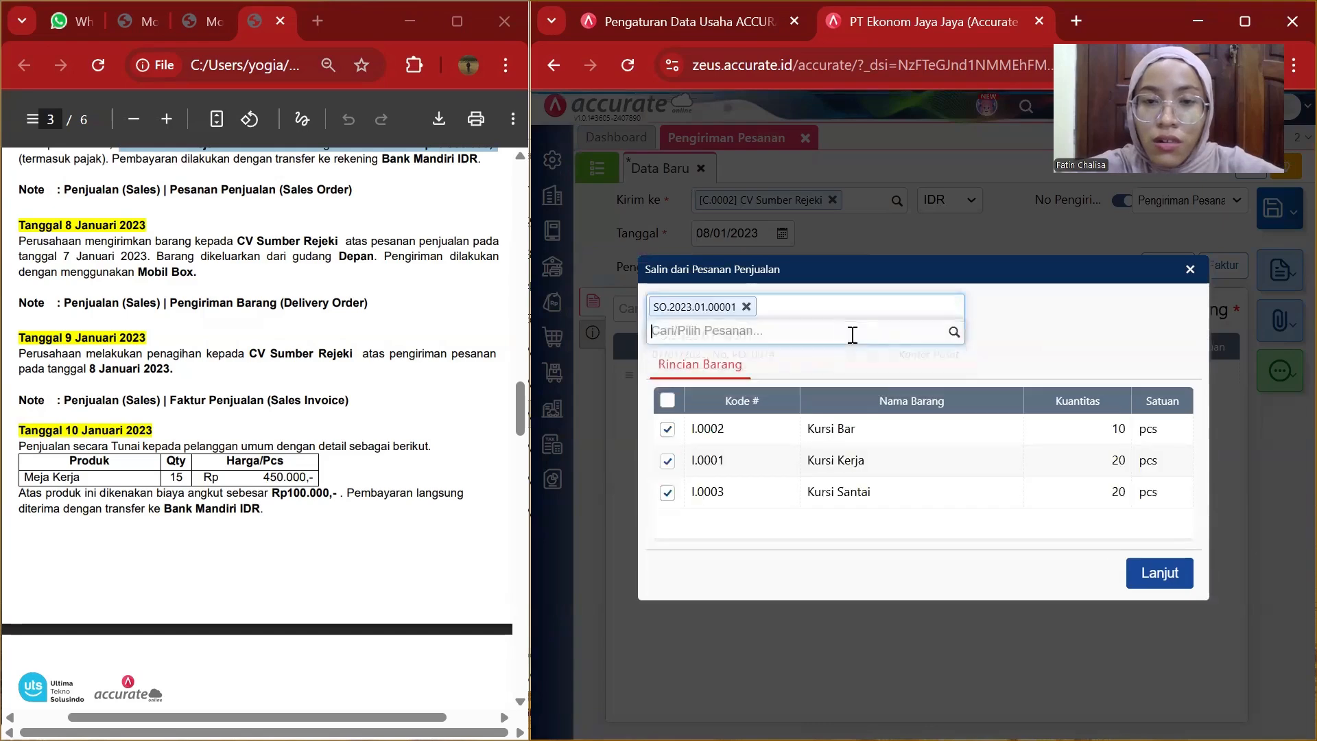
left_click(1160, 573)
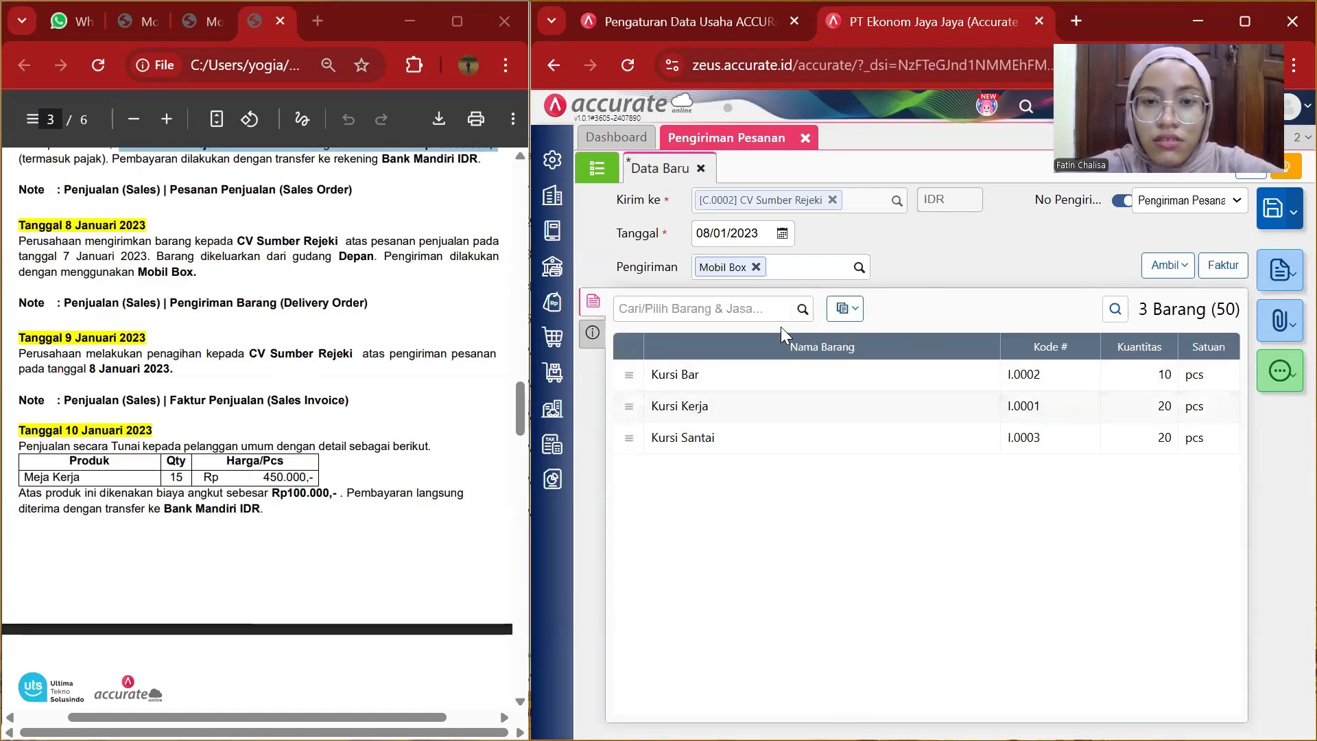
Change the warehouse of all delivery items to Depan.
left_click(856, 313)
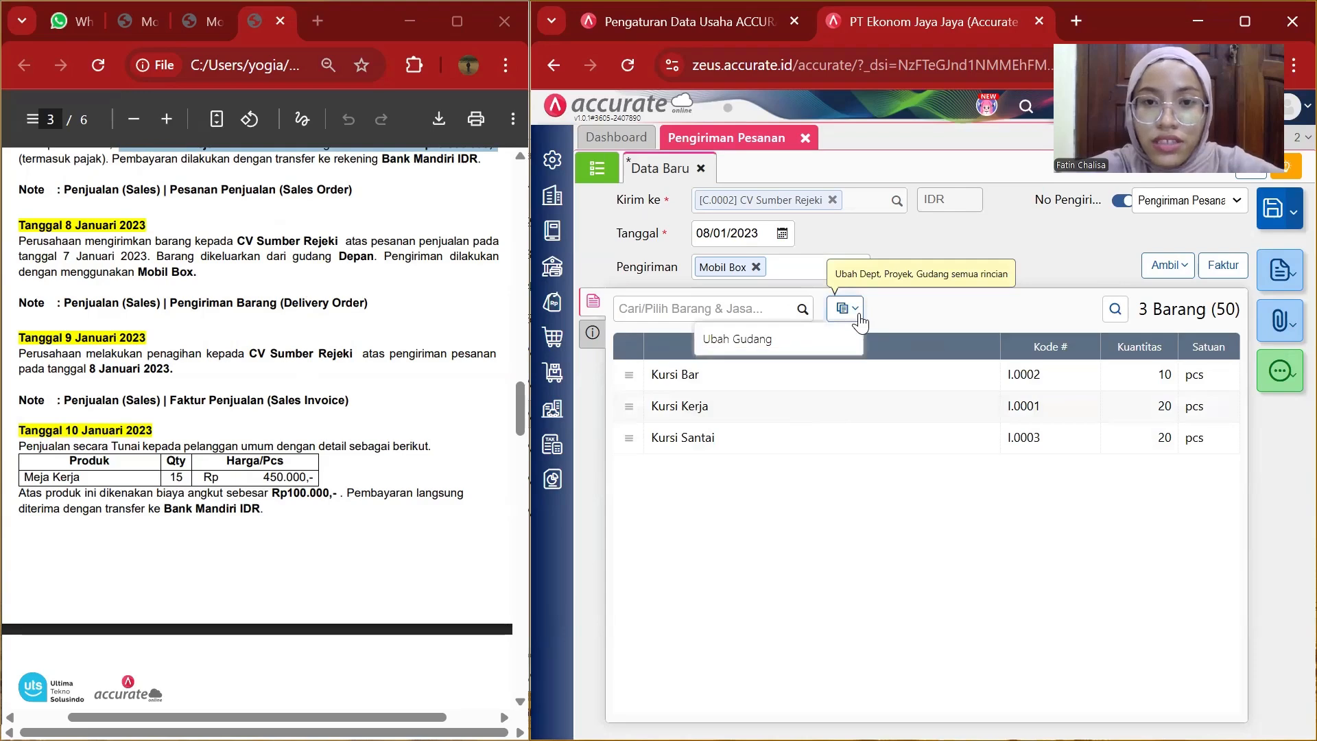
left_click(822, 331)
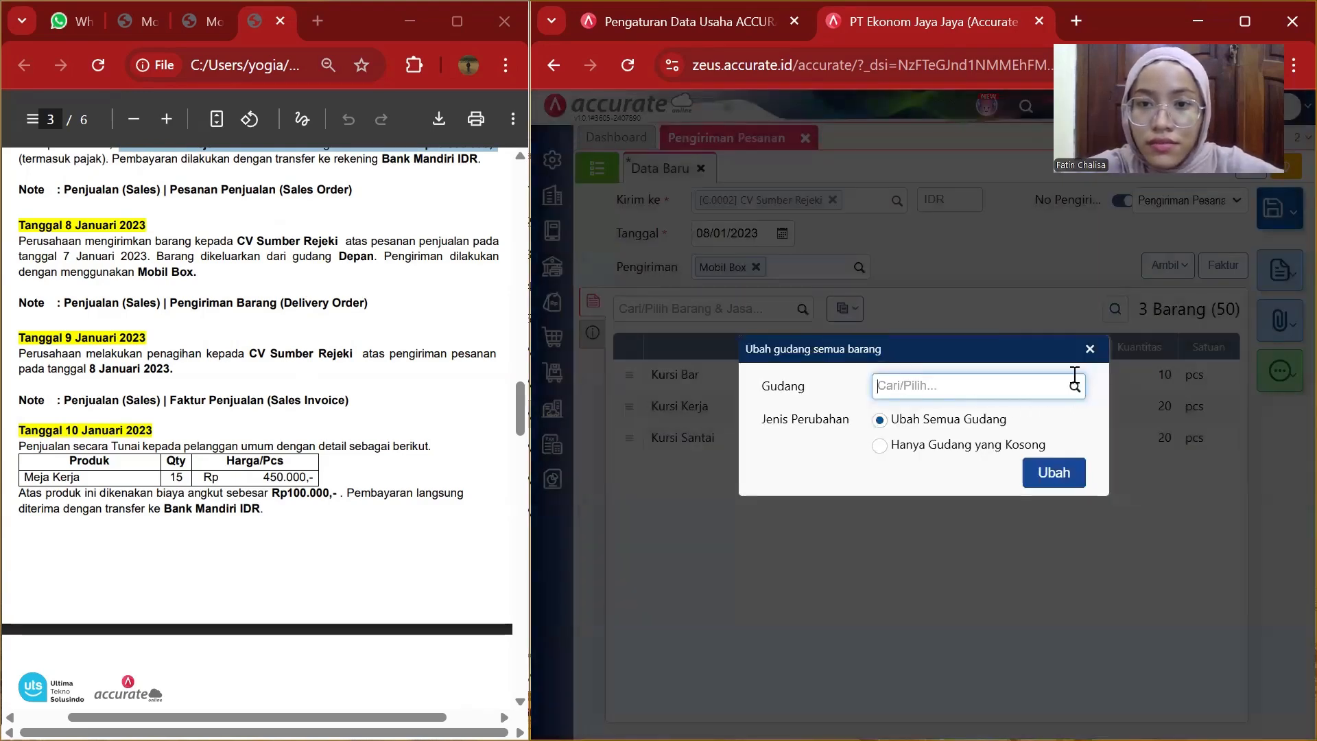
left_click(1069, 389)
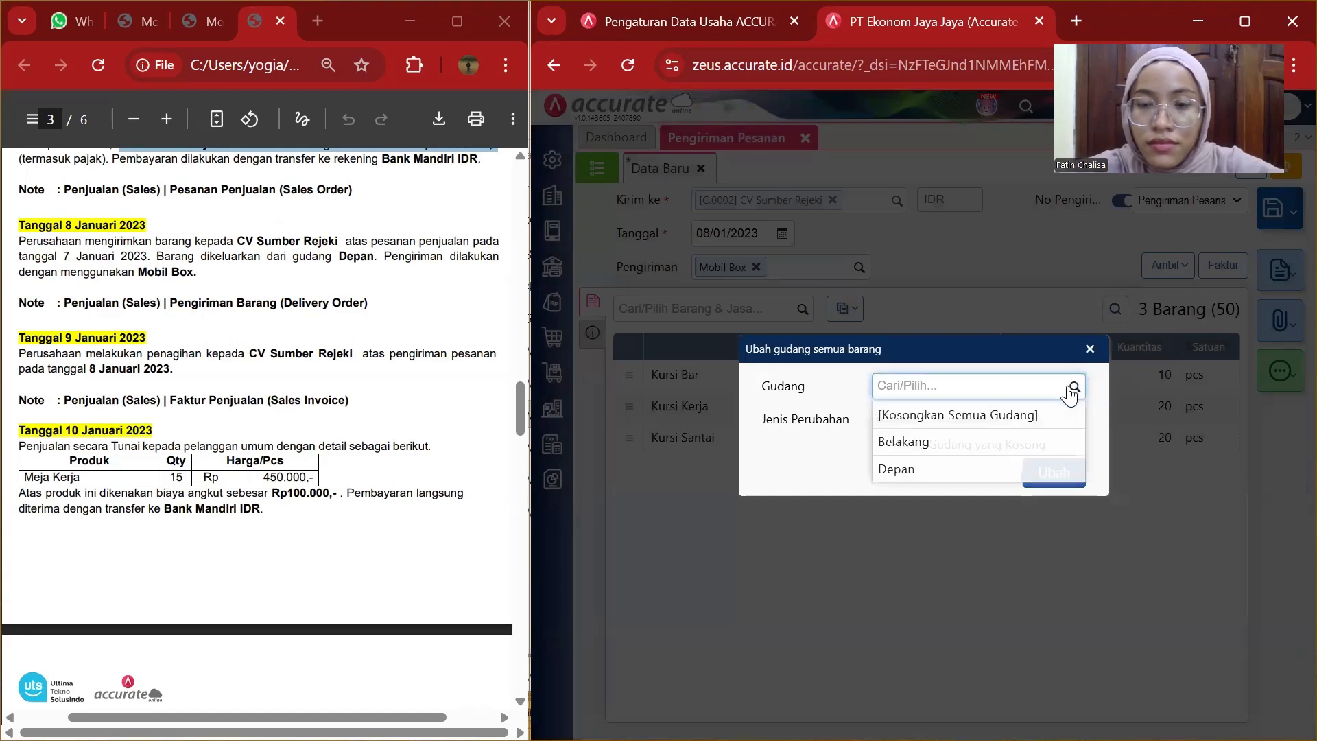
left_click(892, 469)
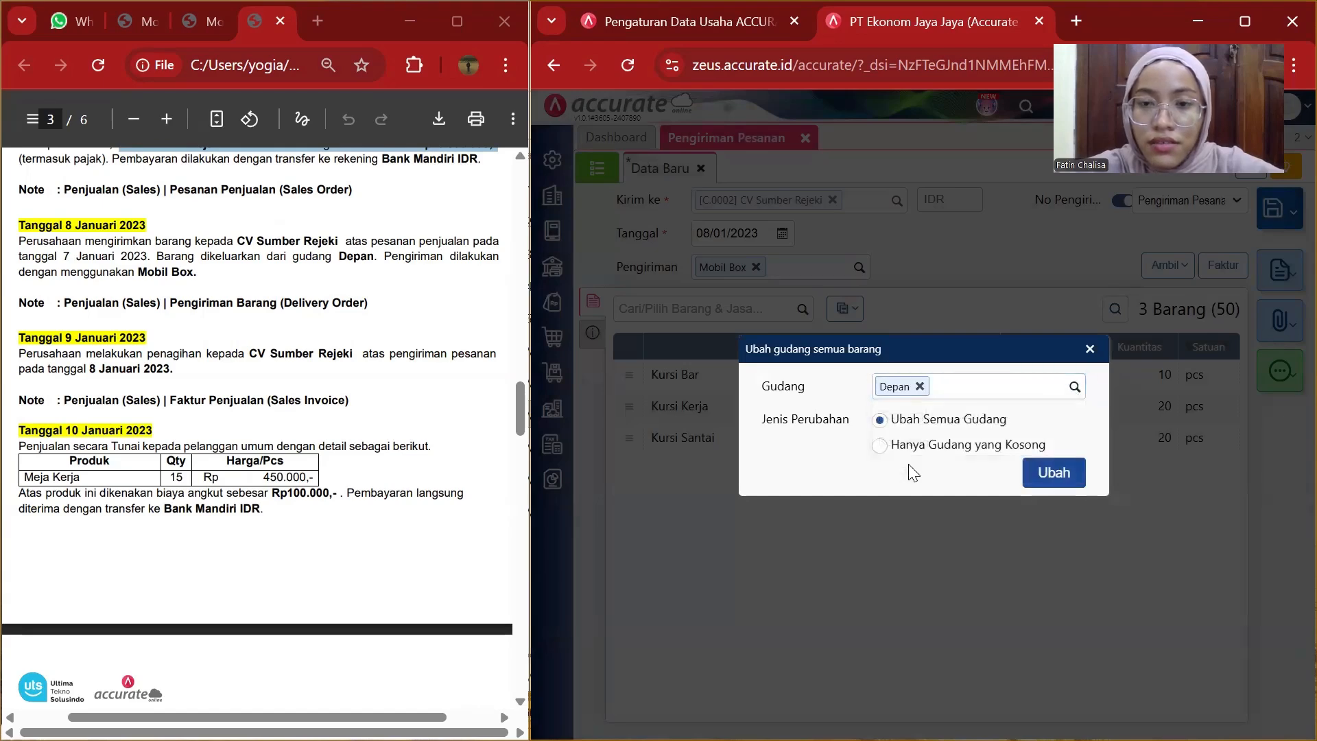
left_click(1052, 479)
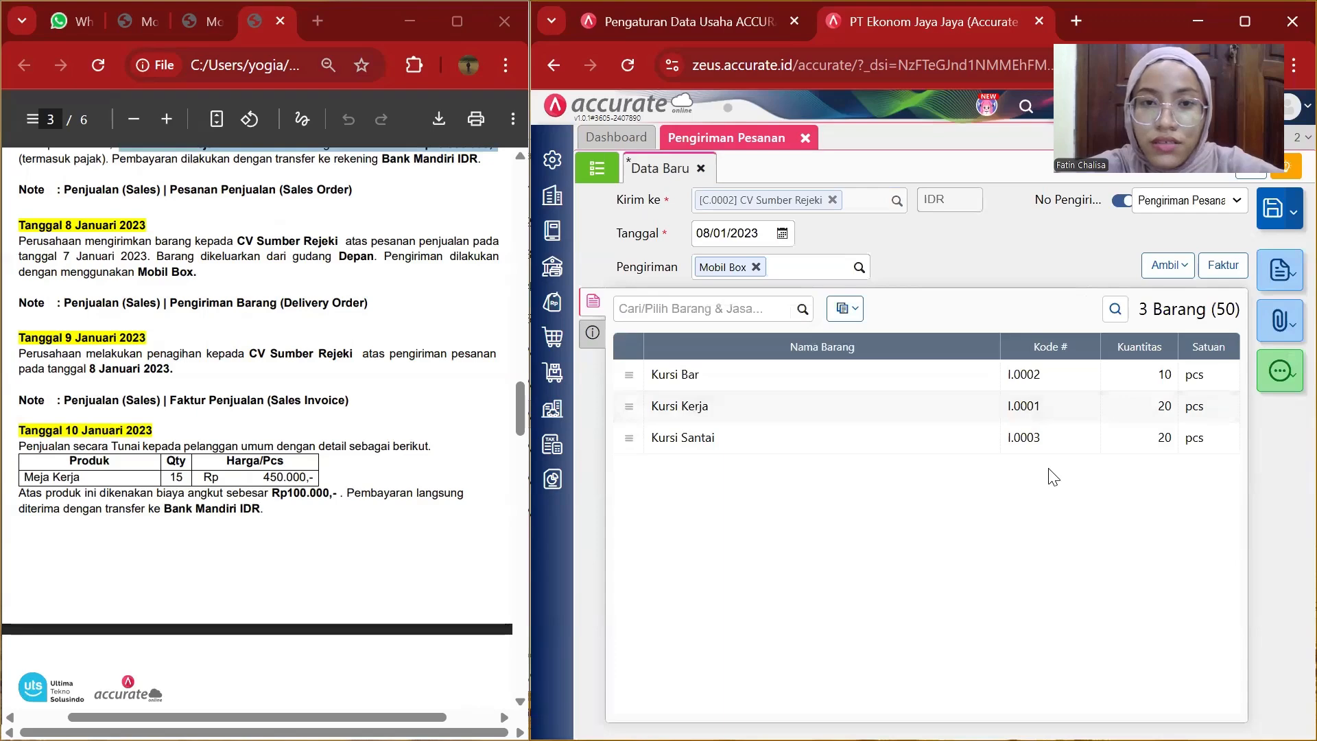
Replace the delivery notes with the 8 January description copied from the instructions document.
left_click(593, 334)
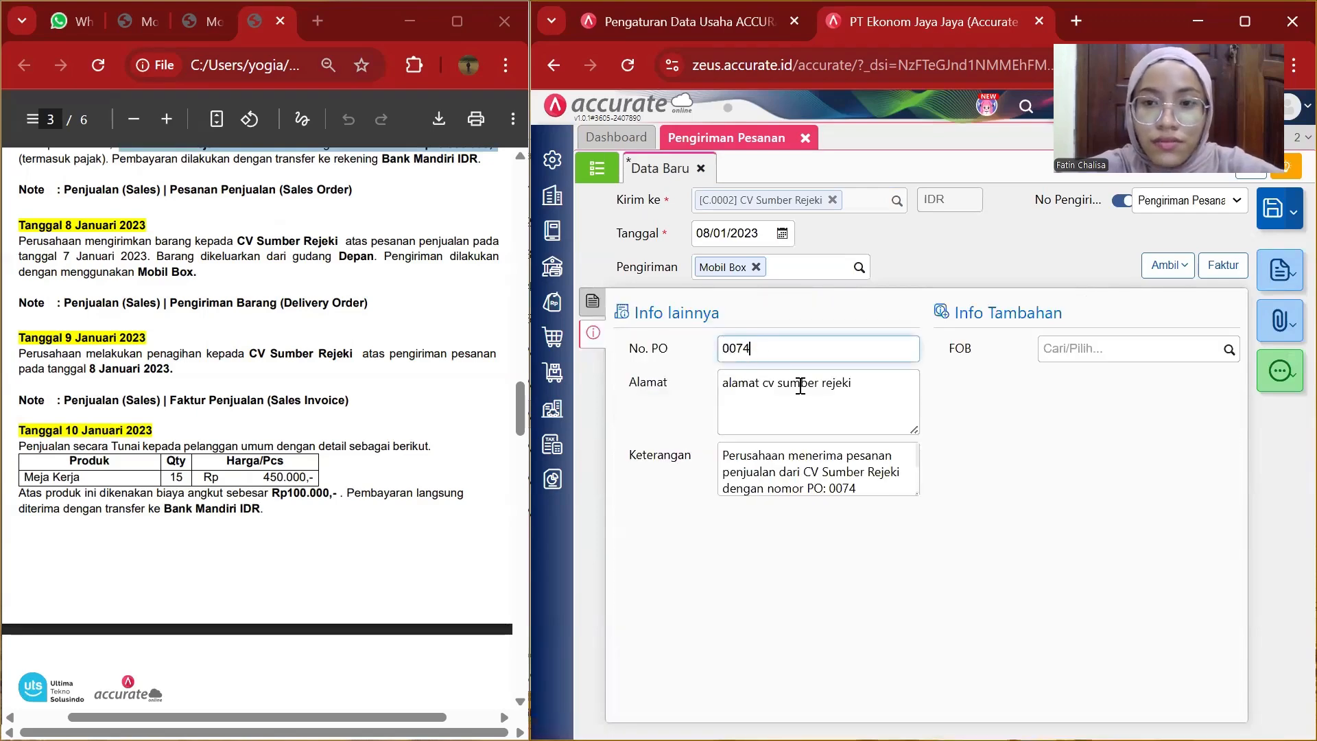
left_click_drag(722, 459, 900, 520)
key("BackSpace")
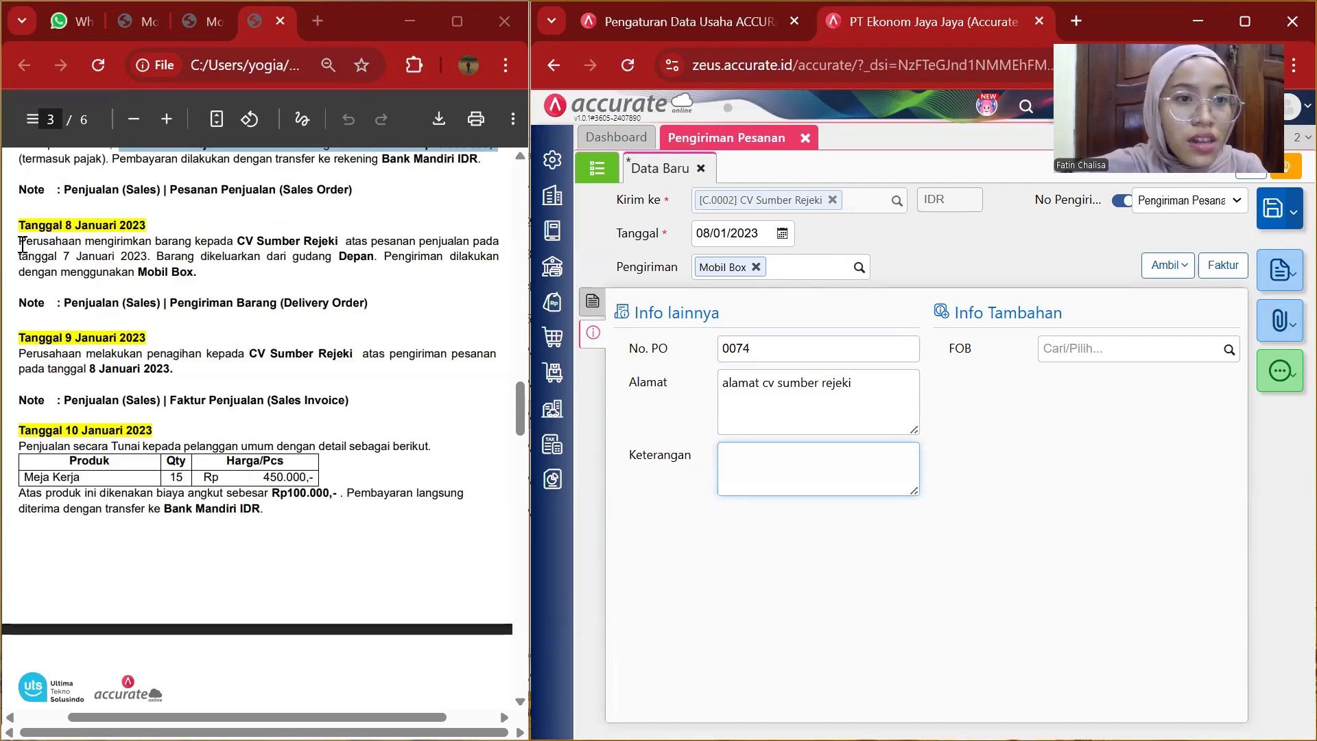
left_click_drag(22, 244, 199, 272)
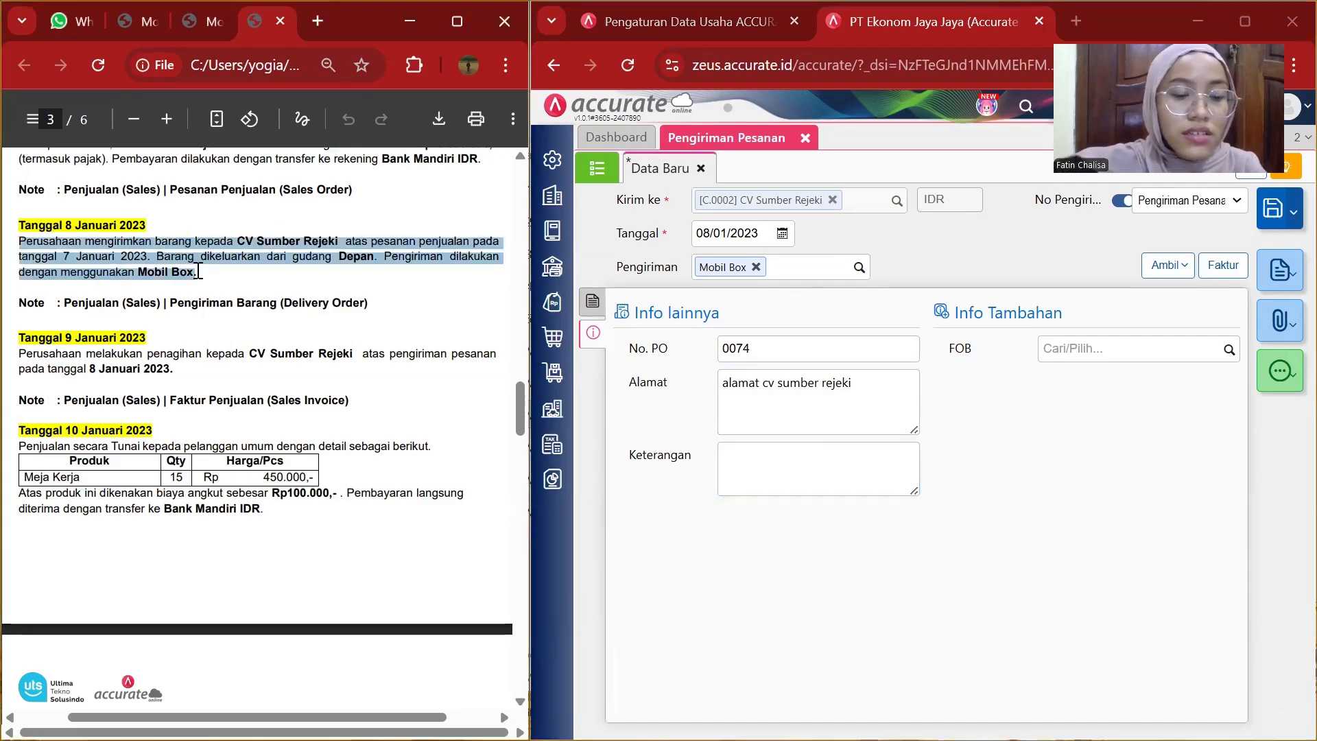
left_click(717, 461)
key("ctrl+v")
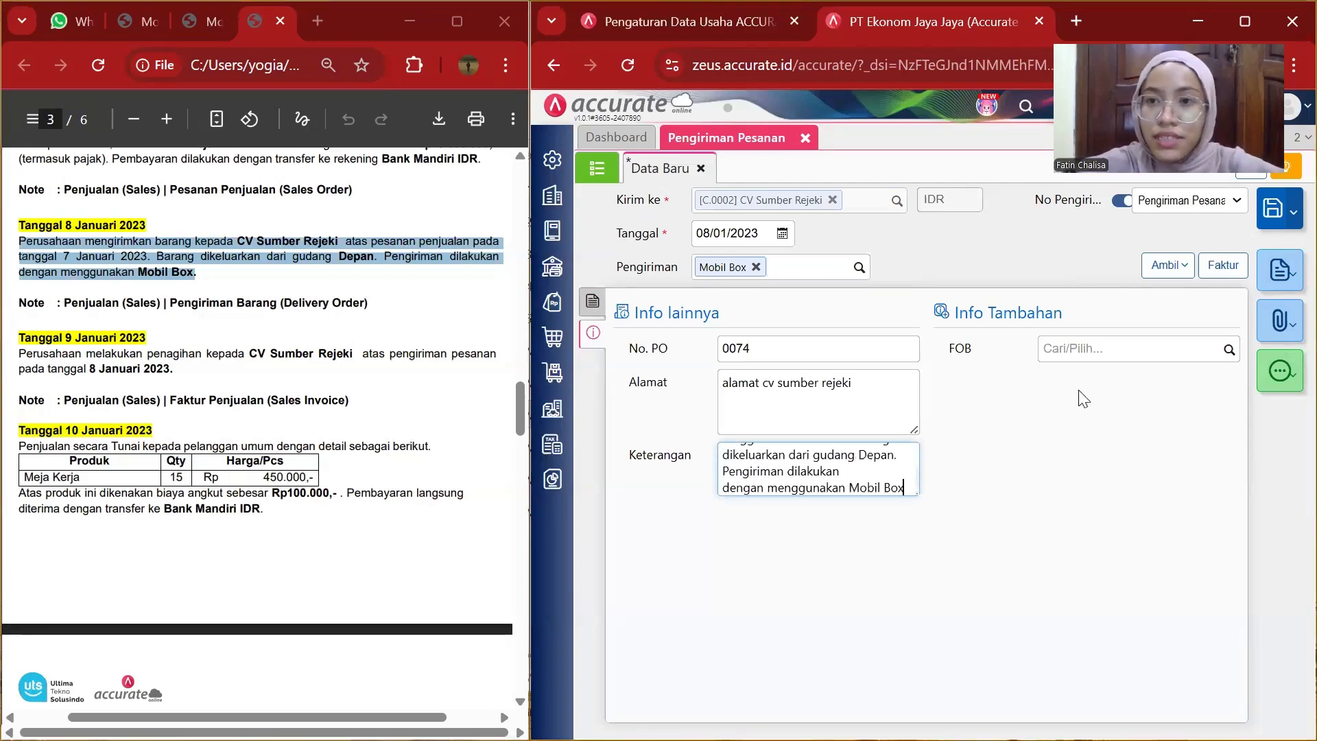
Save the delivery order and close its tab.
left_click(1273, 211)
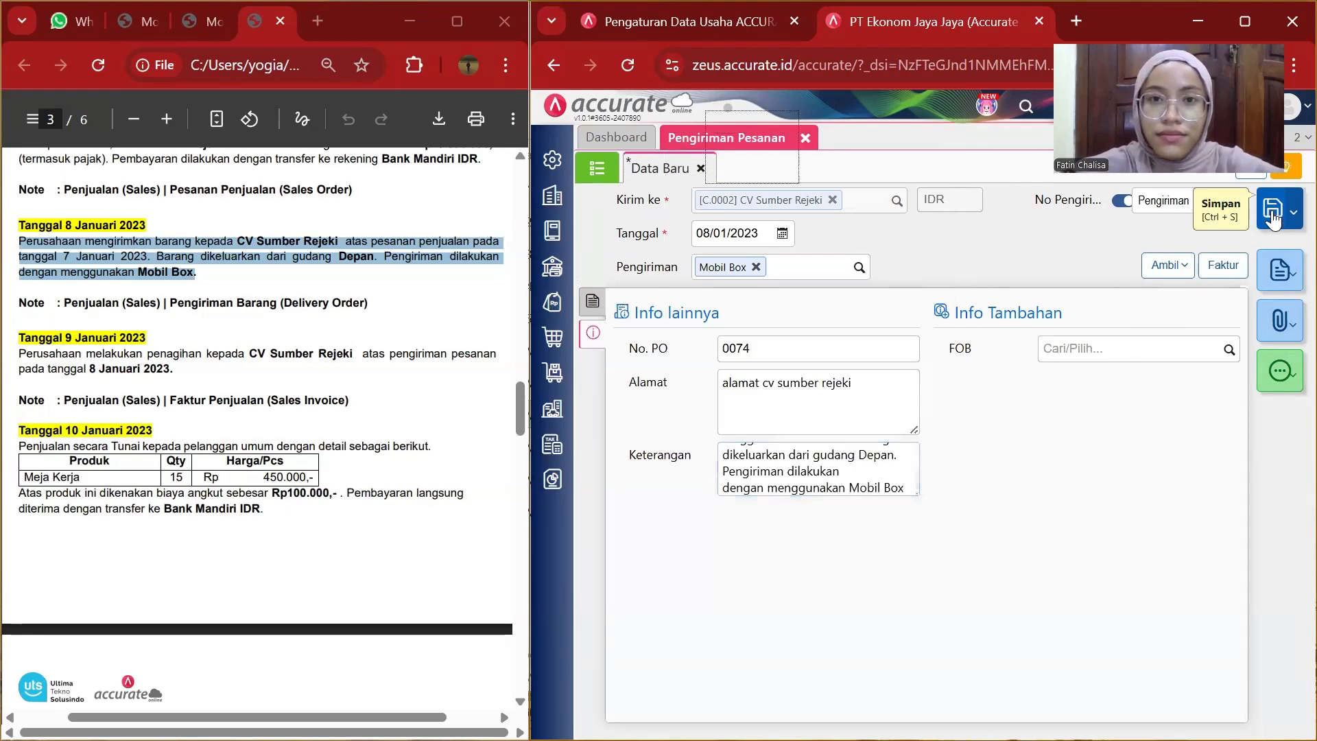
left_click(805, 138)
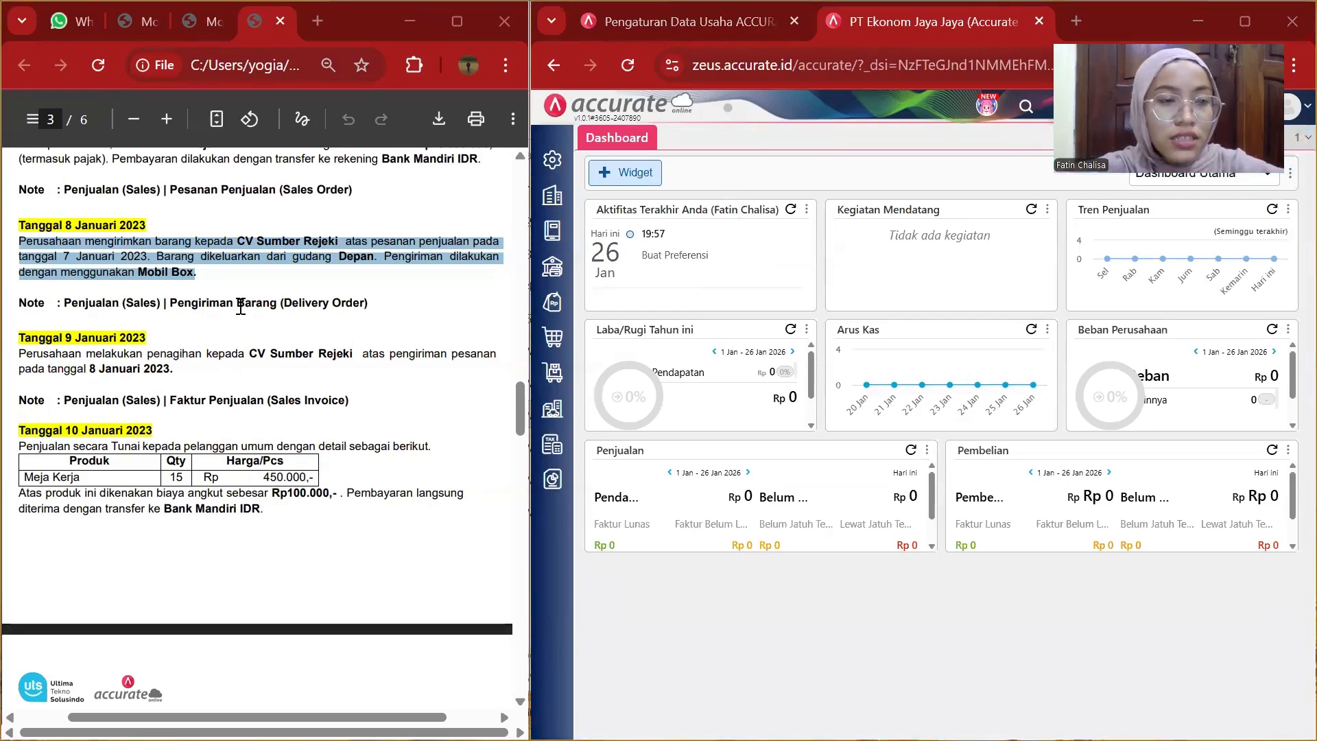
Scroll the instructions to the 9 January entry and start a new sales invoice.
scroll(241, 307, "down", 3)
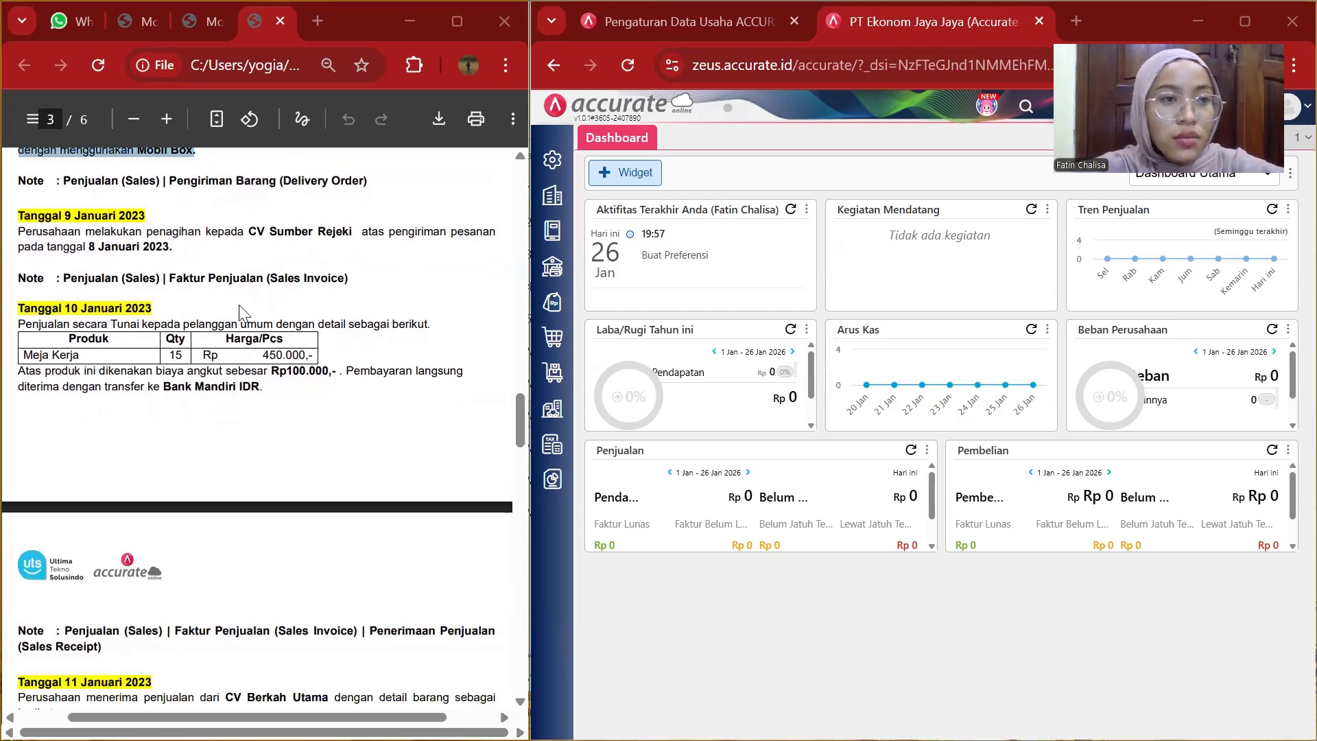
left_click(121, 240)
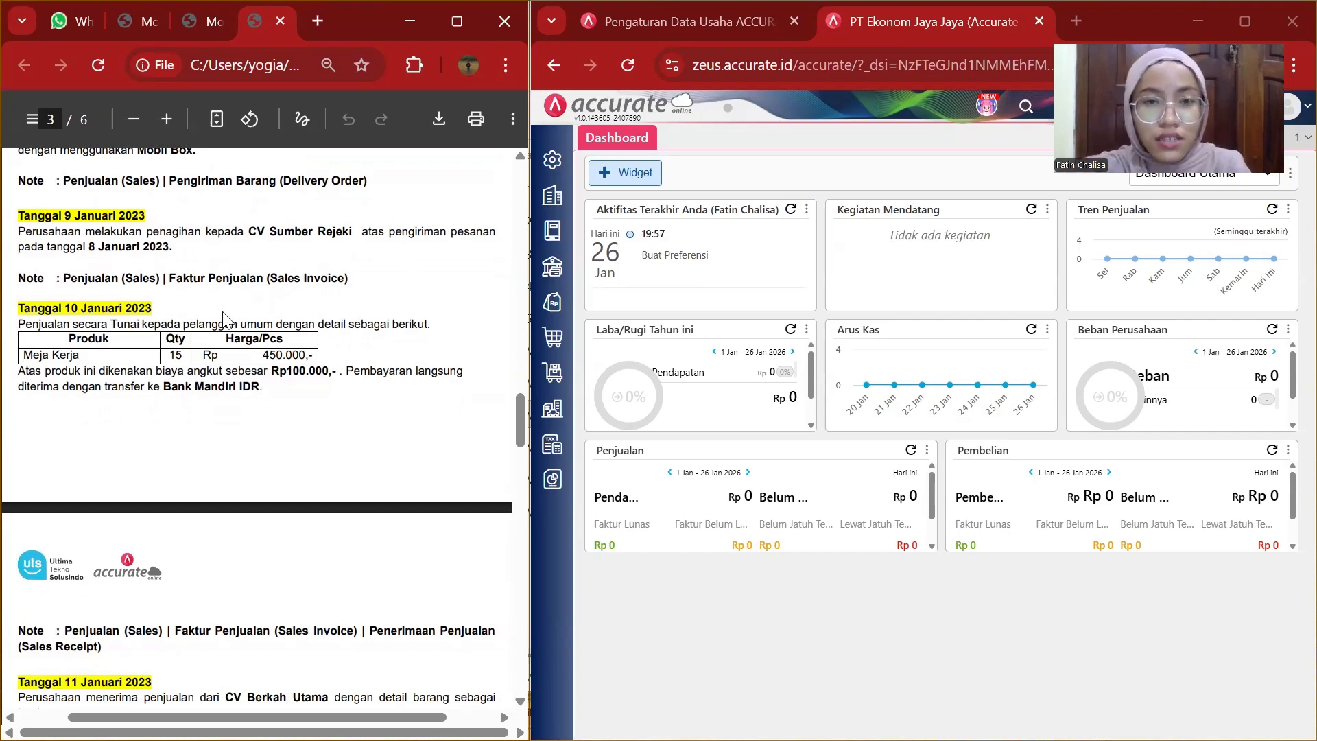
left_click(555, 303)
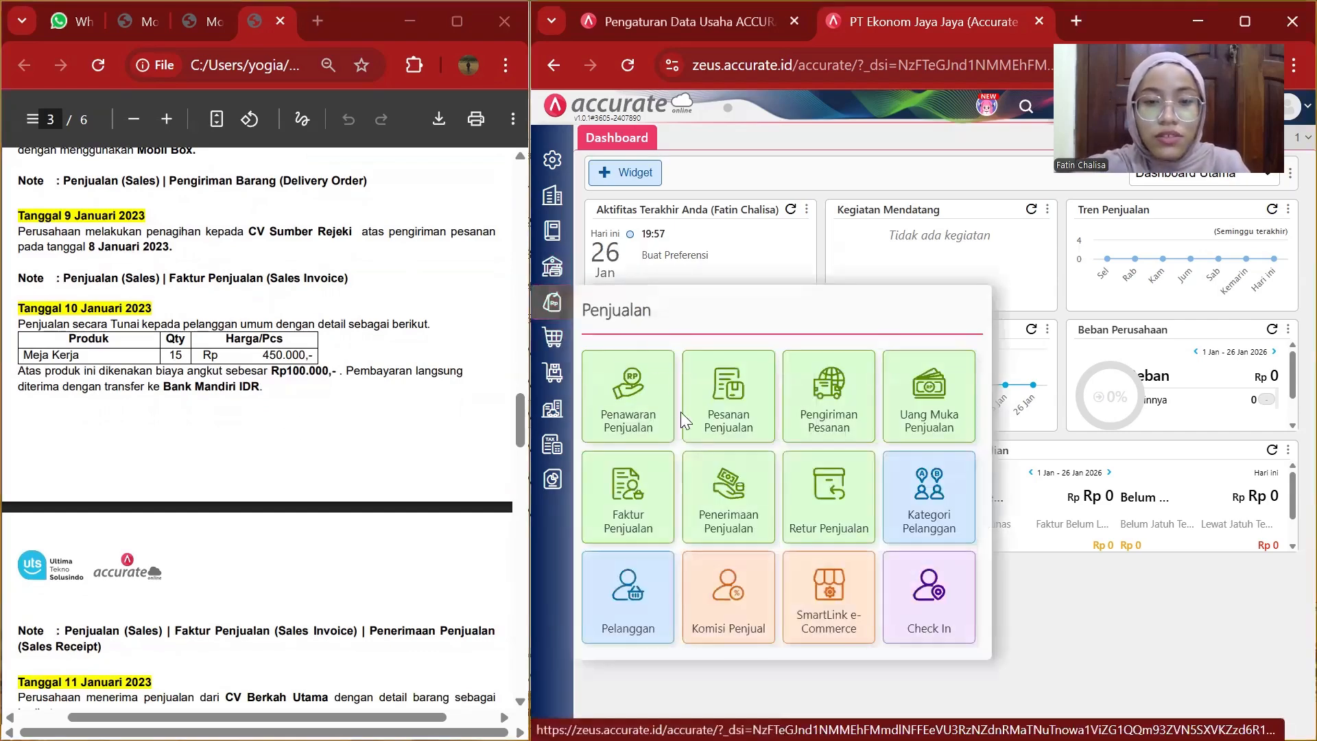
left_click(642, 494)
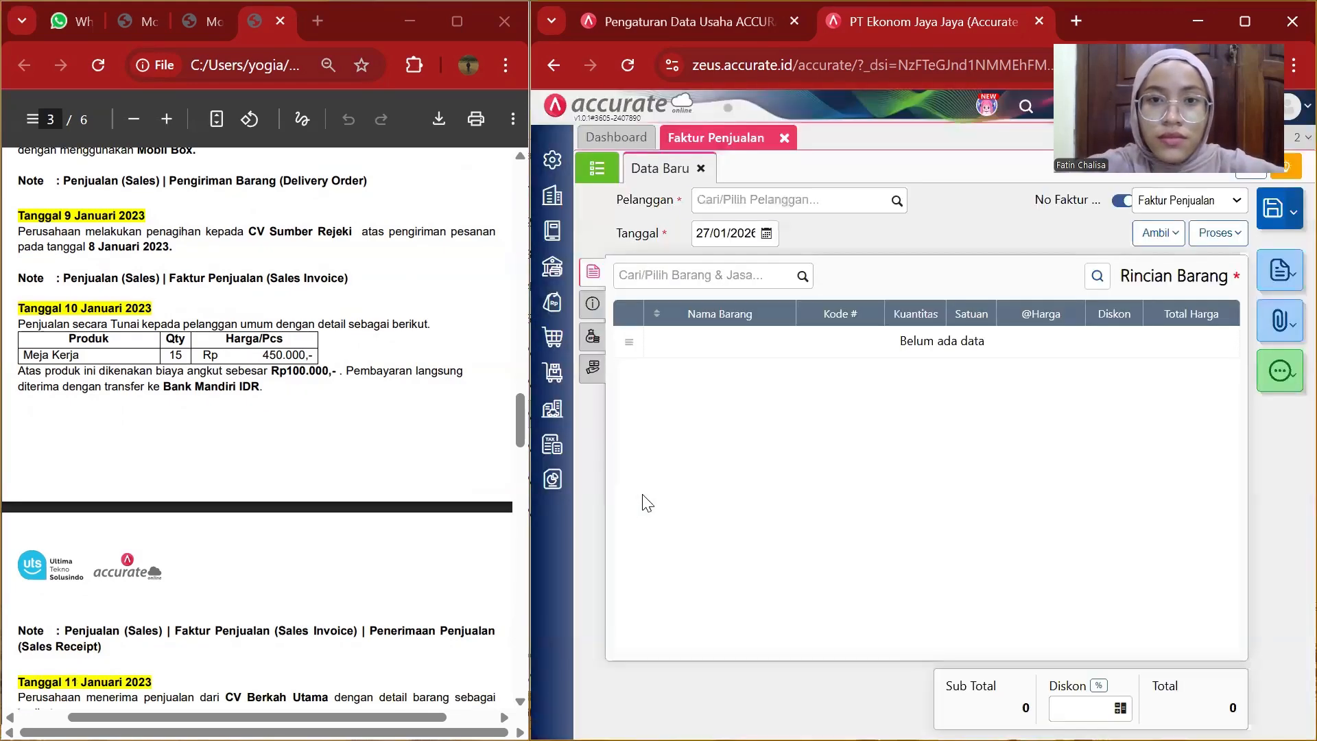
Select CV Sumber Rejeki as the invoice customer and set the invoice date to 09/01/2023.
left_click(852, 200)
left_click(895, 203)
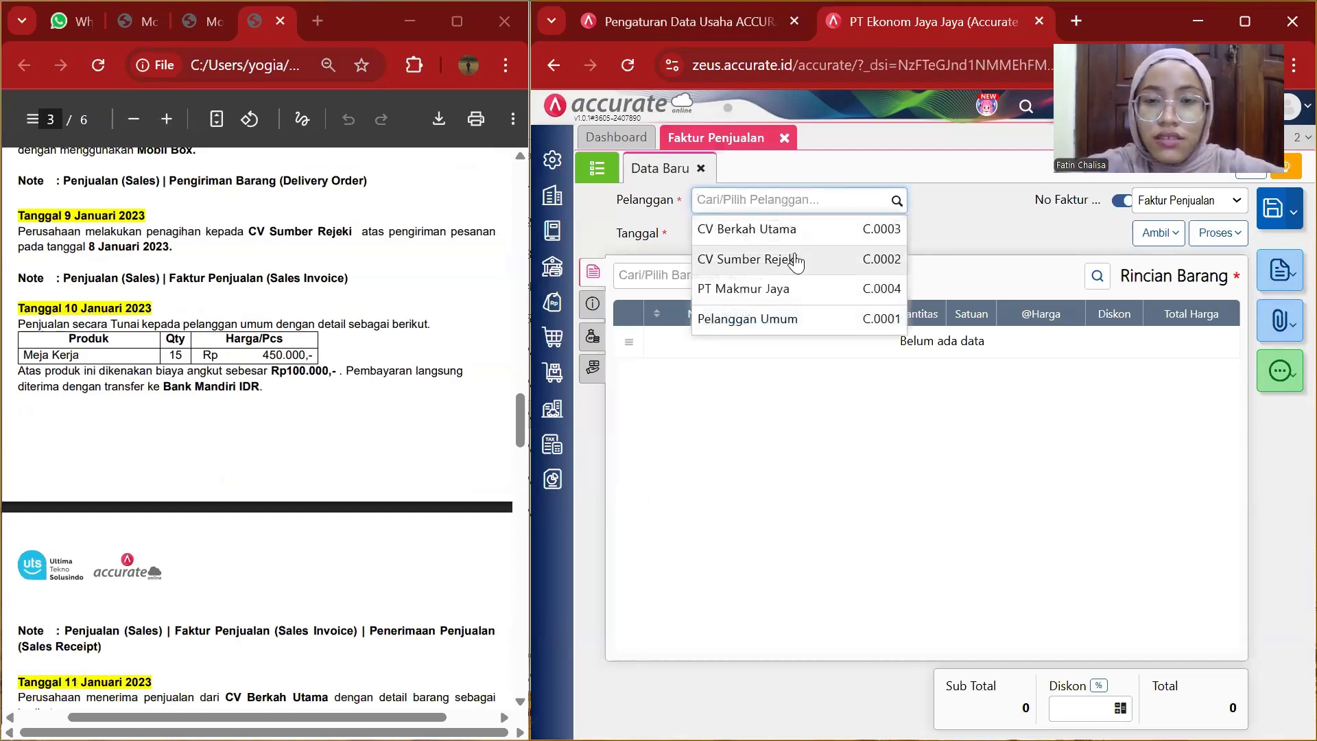
left_click(796, 261)
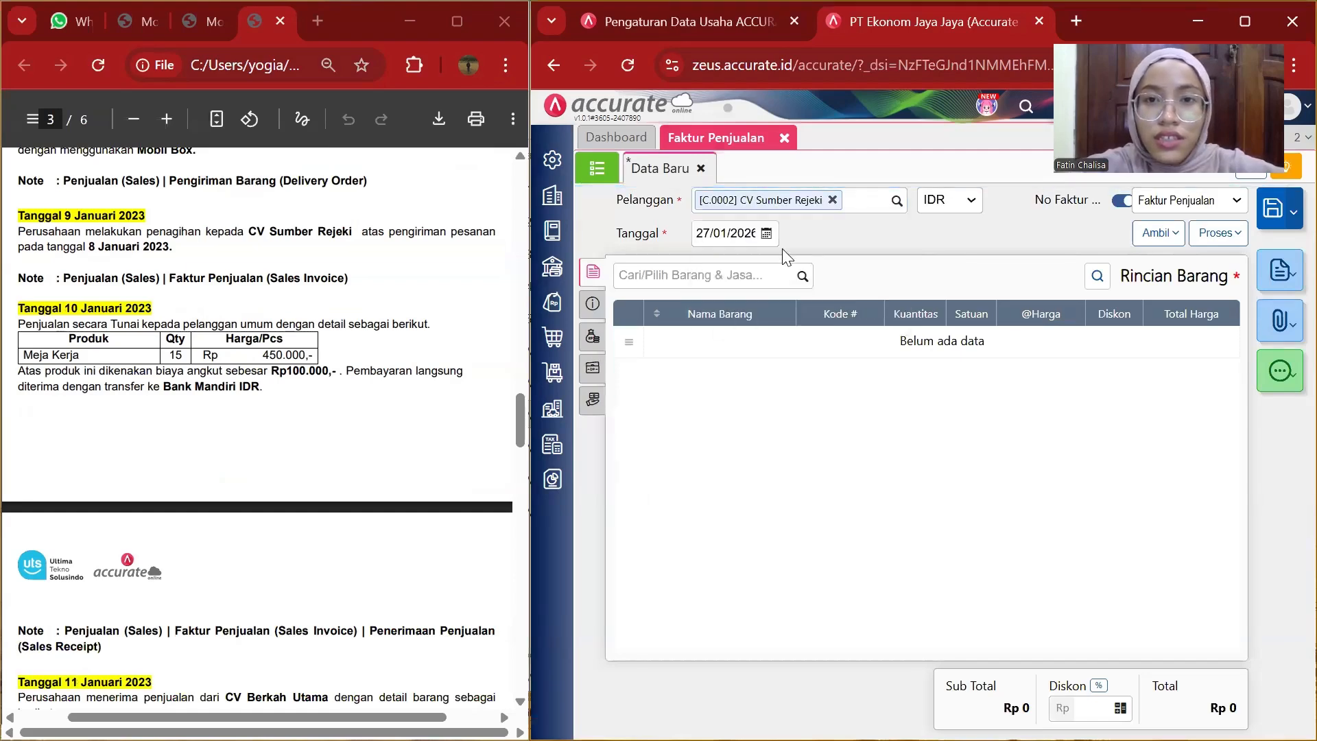
left_click(746, 229)
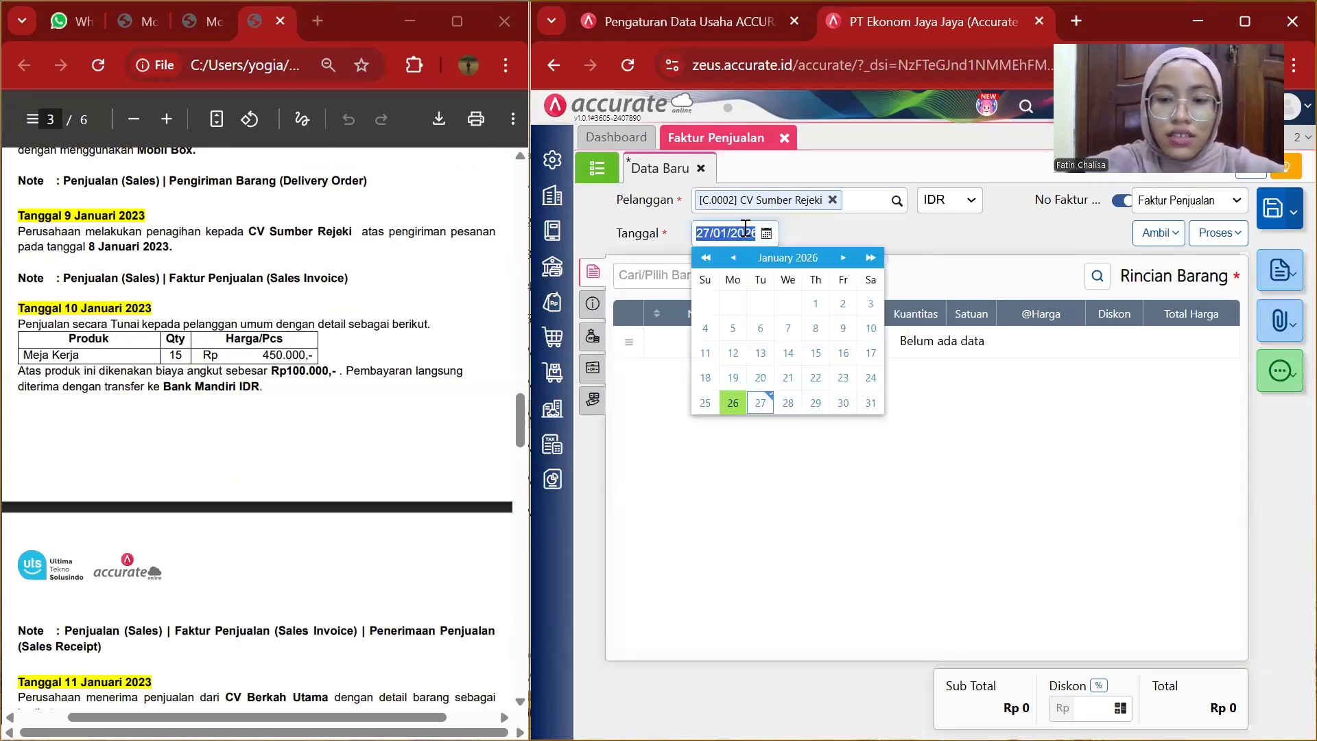
key("BackSpace")
type("09/")
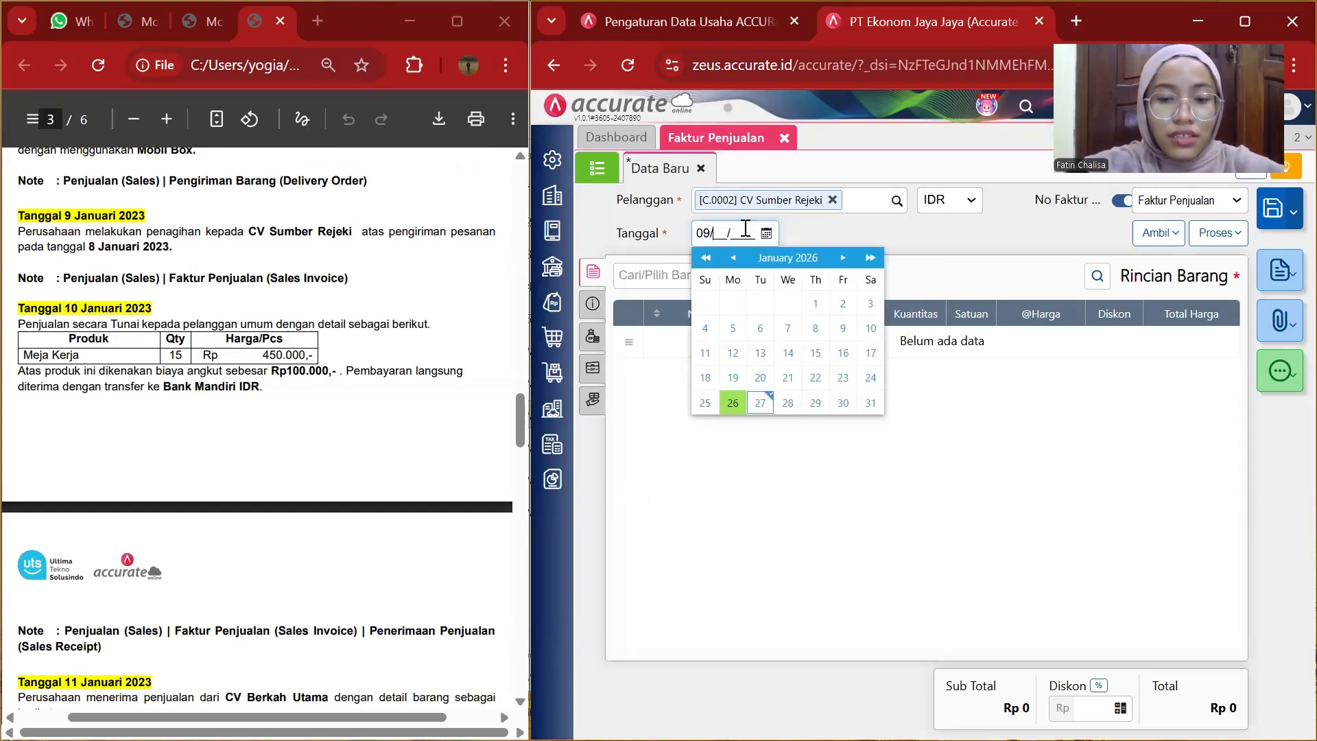
type("02/1")
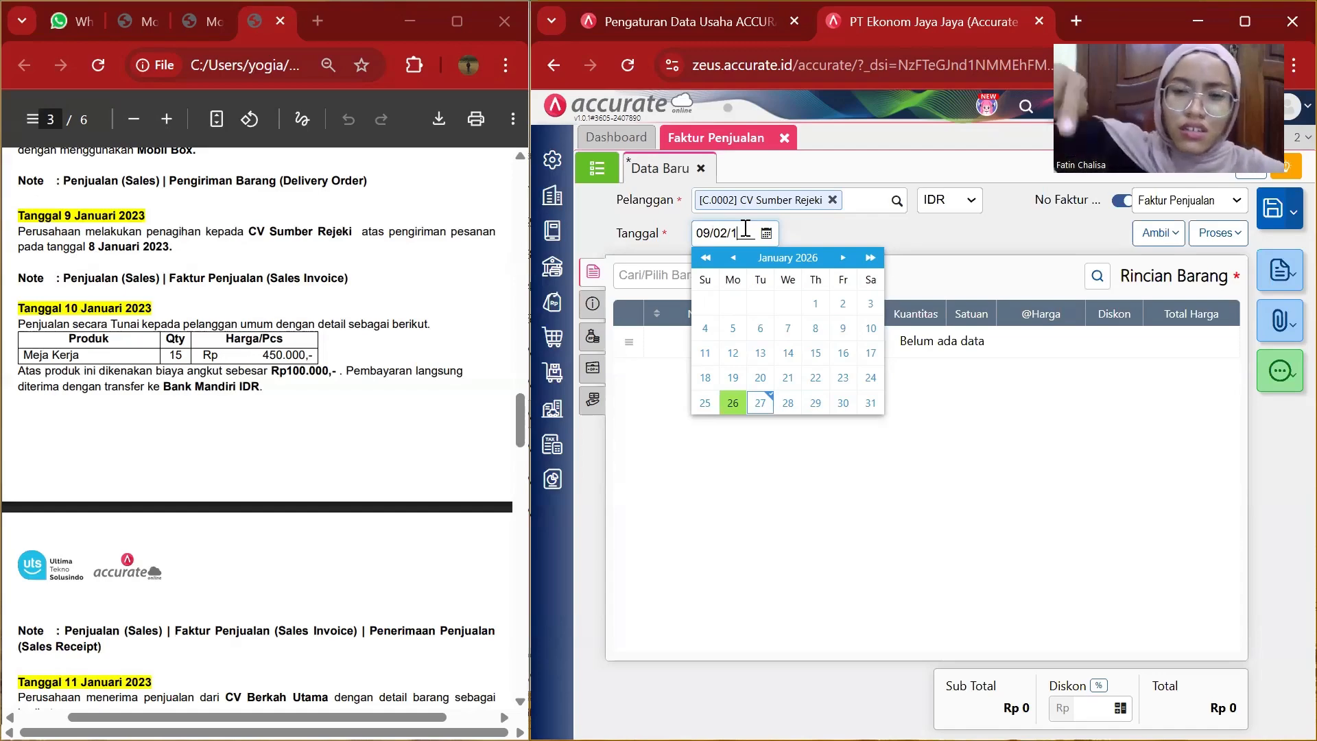
key("BackSpace")
key("BackSpace")
type("1/")
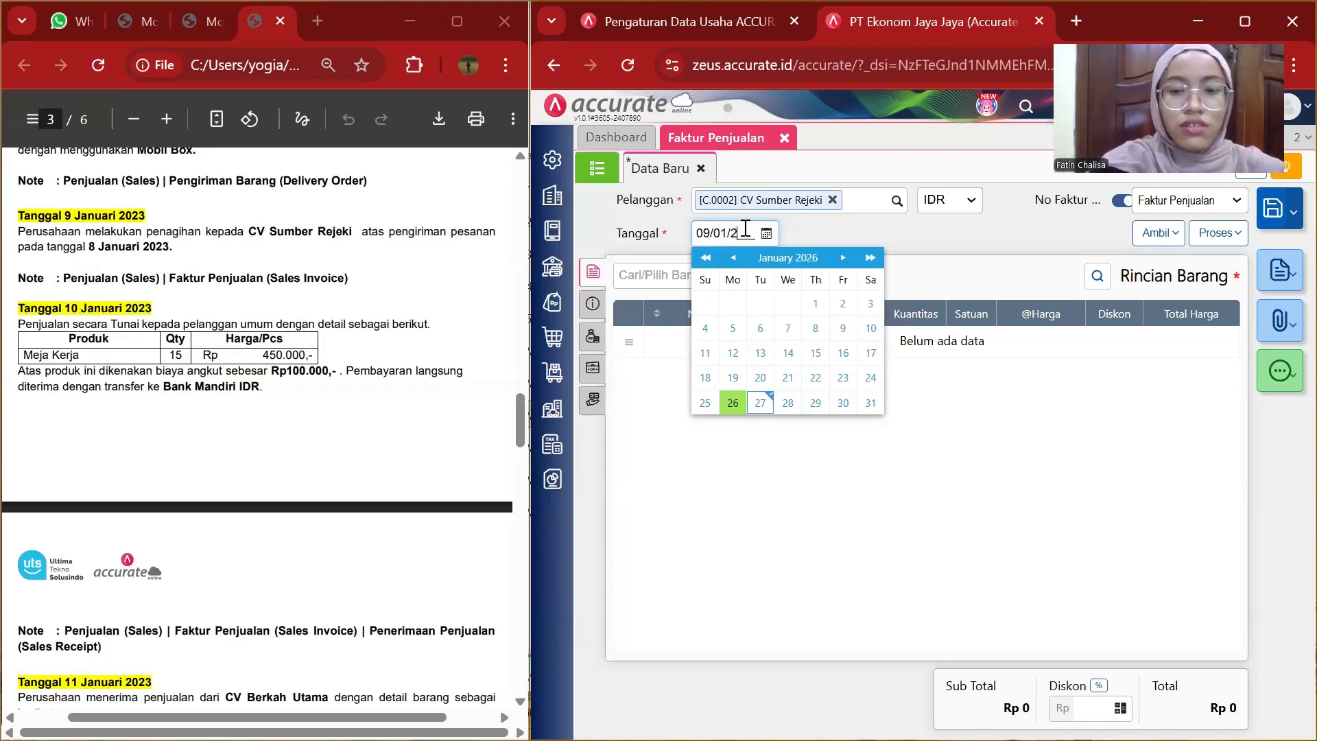
type("2023")
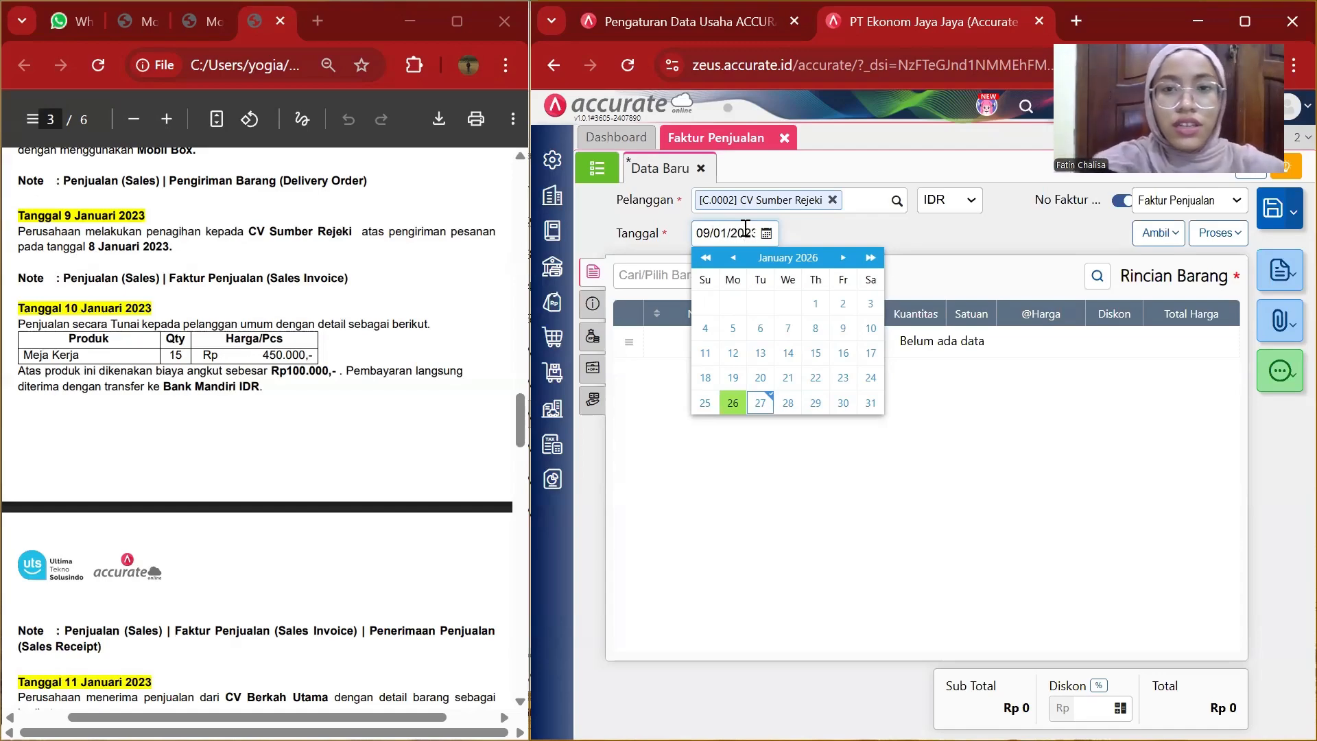
left_click(921, 243)
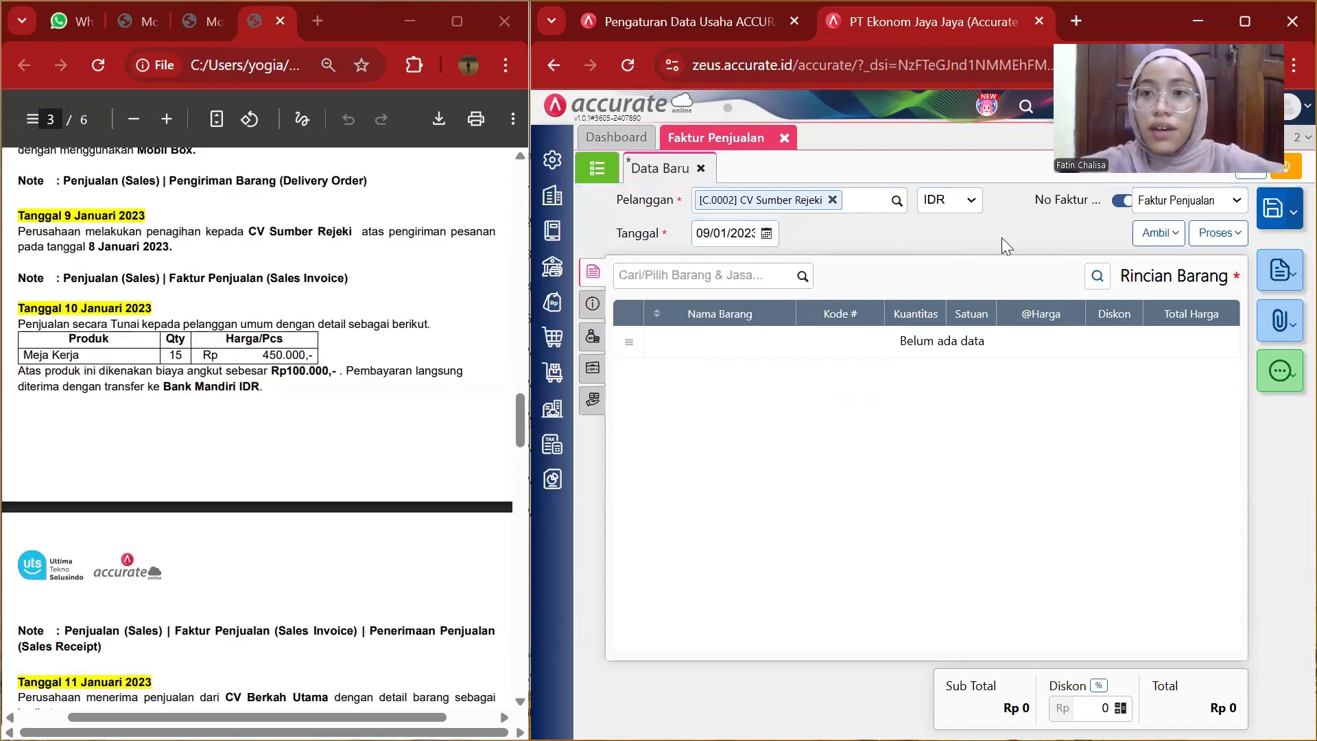
Copy the items from delivery order DO.2023.01.00001 into the sales invoice.
left_click(1163, 233)
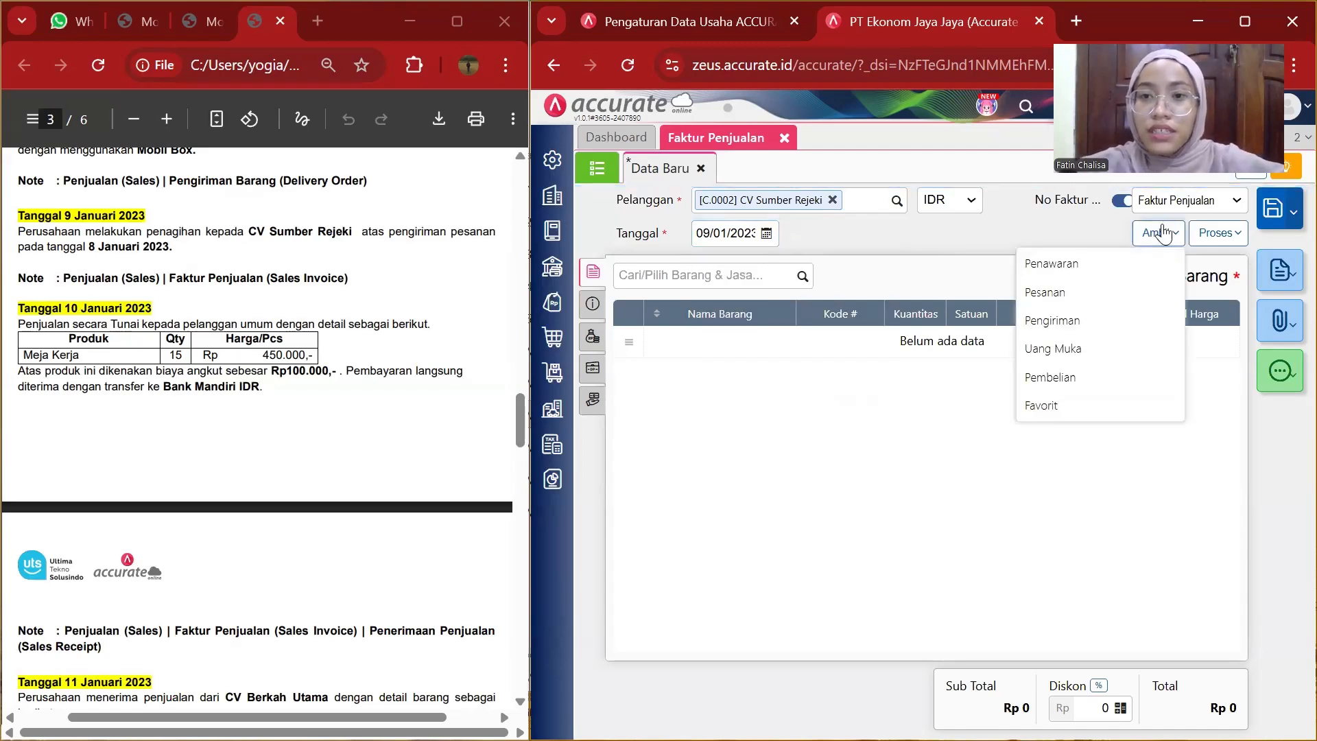
left_click(1053, 328)
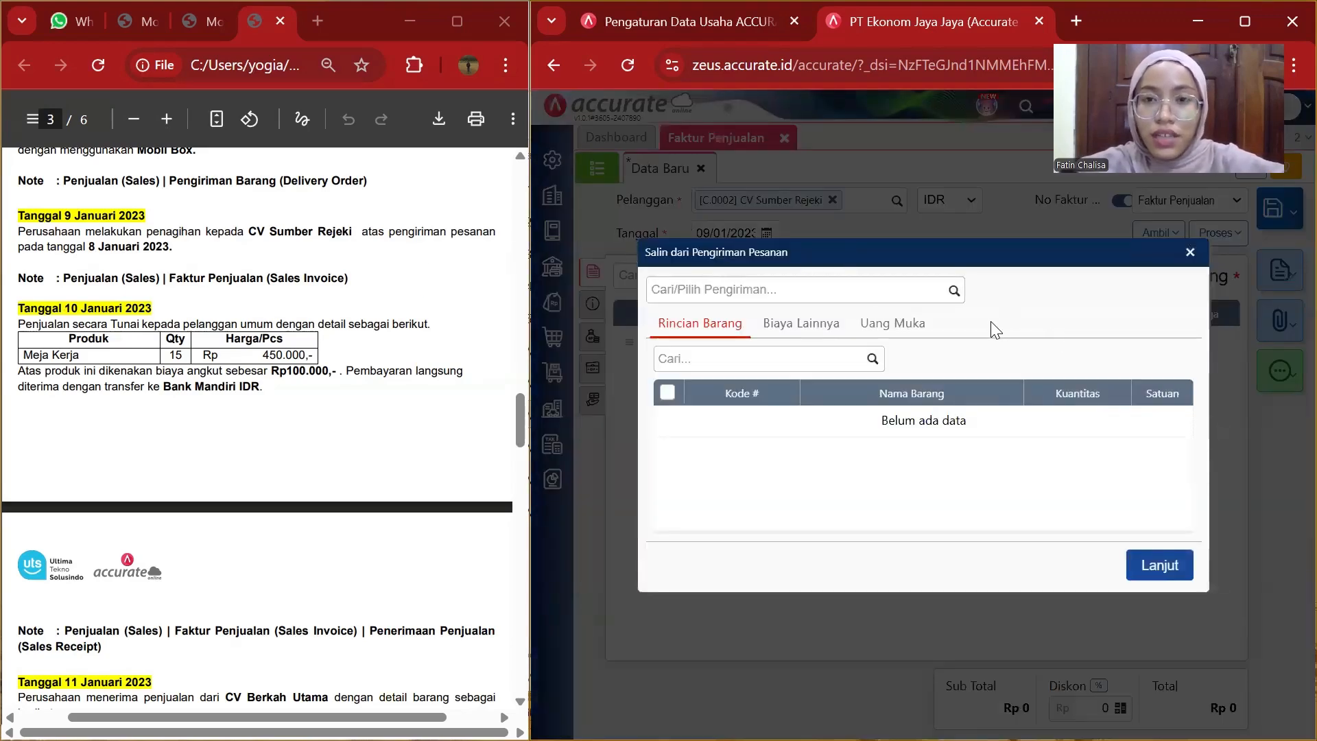
left_click(951, 293)
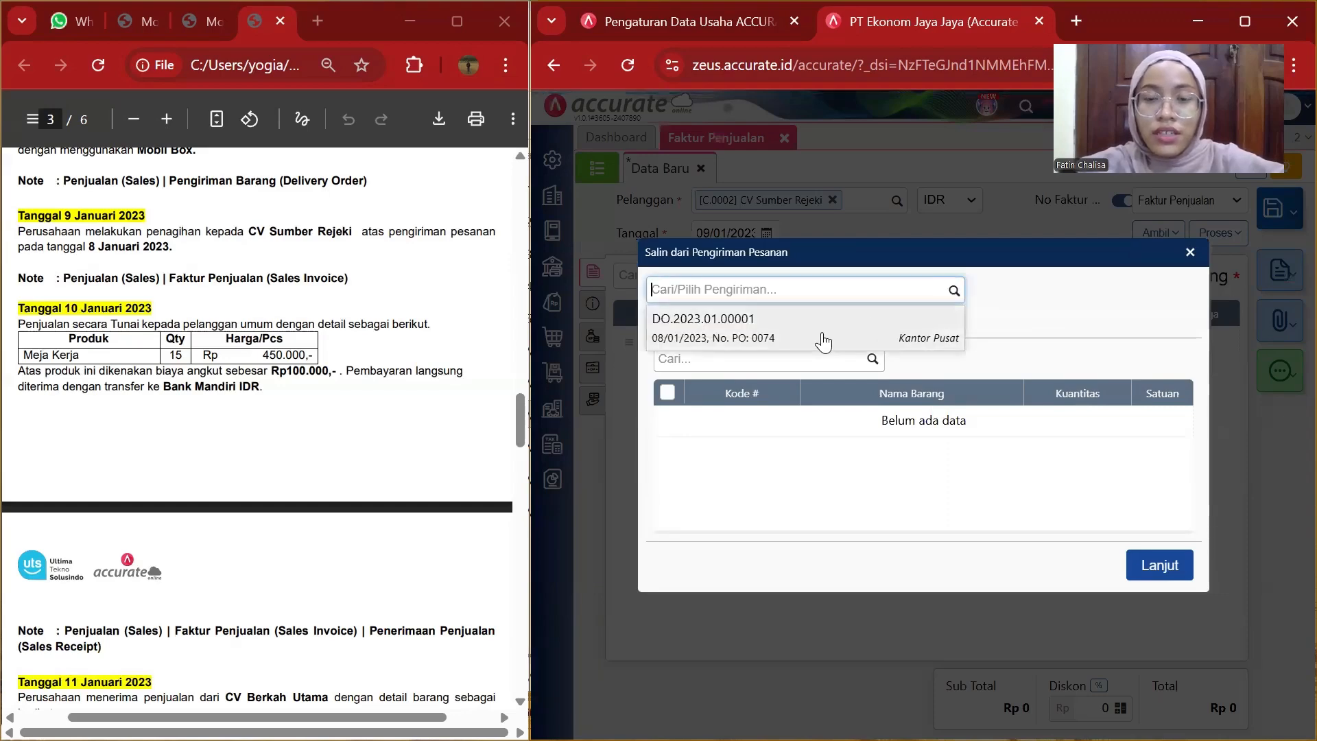
left_click(823, 341)
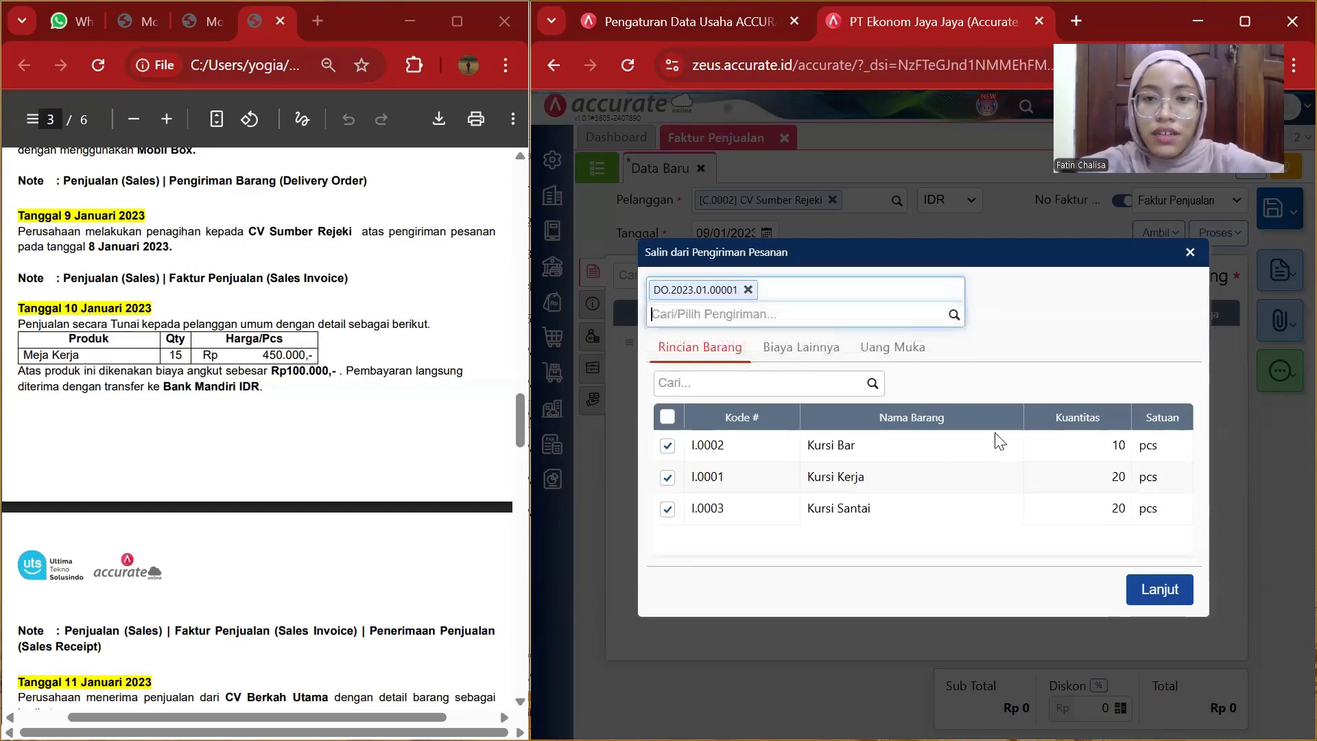
left_click(1157, 591)
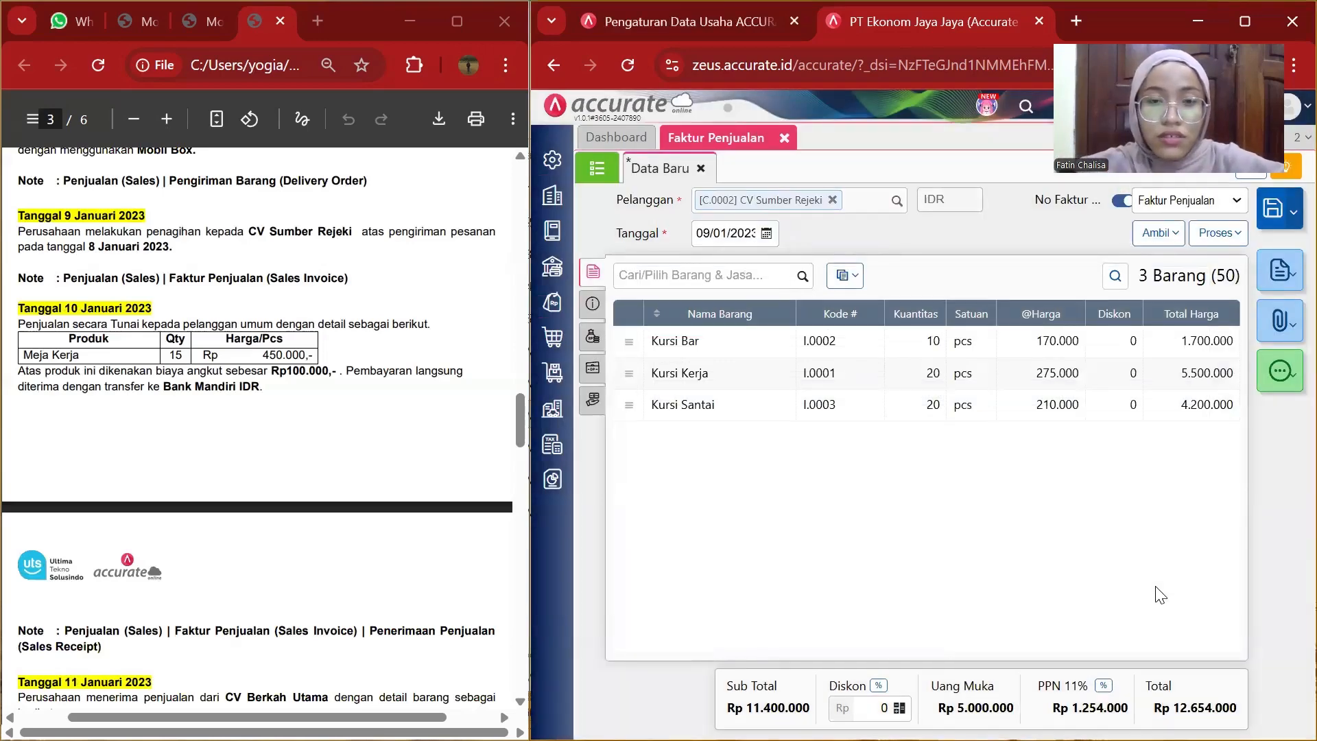
Replace the invoice notes with the 9 January billing description copied from the instructions document.
left_click(592, 310)
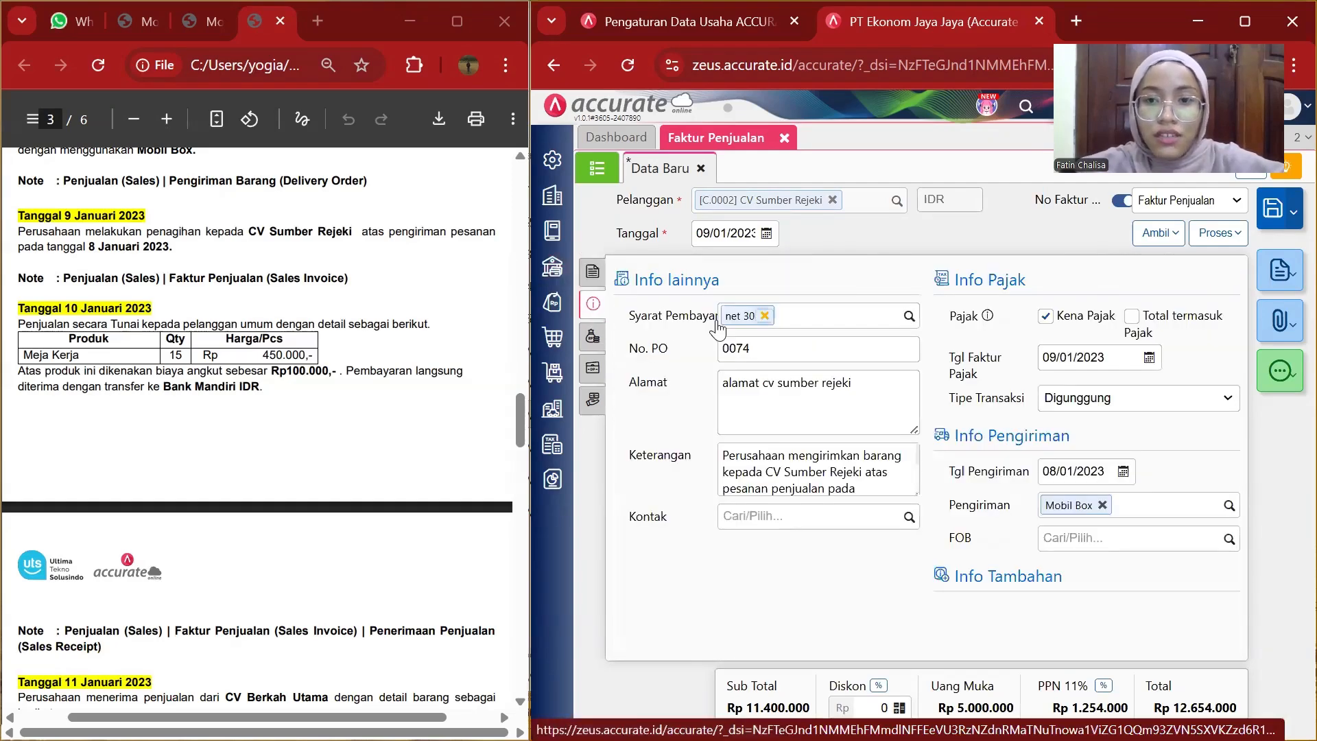
left_click(860, 480)
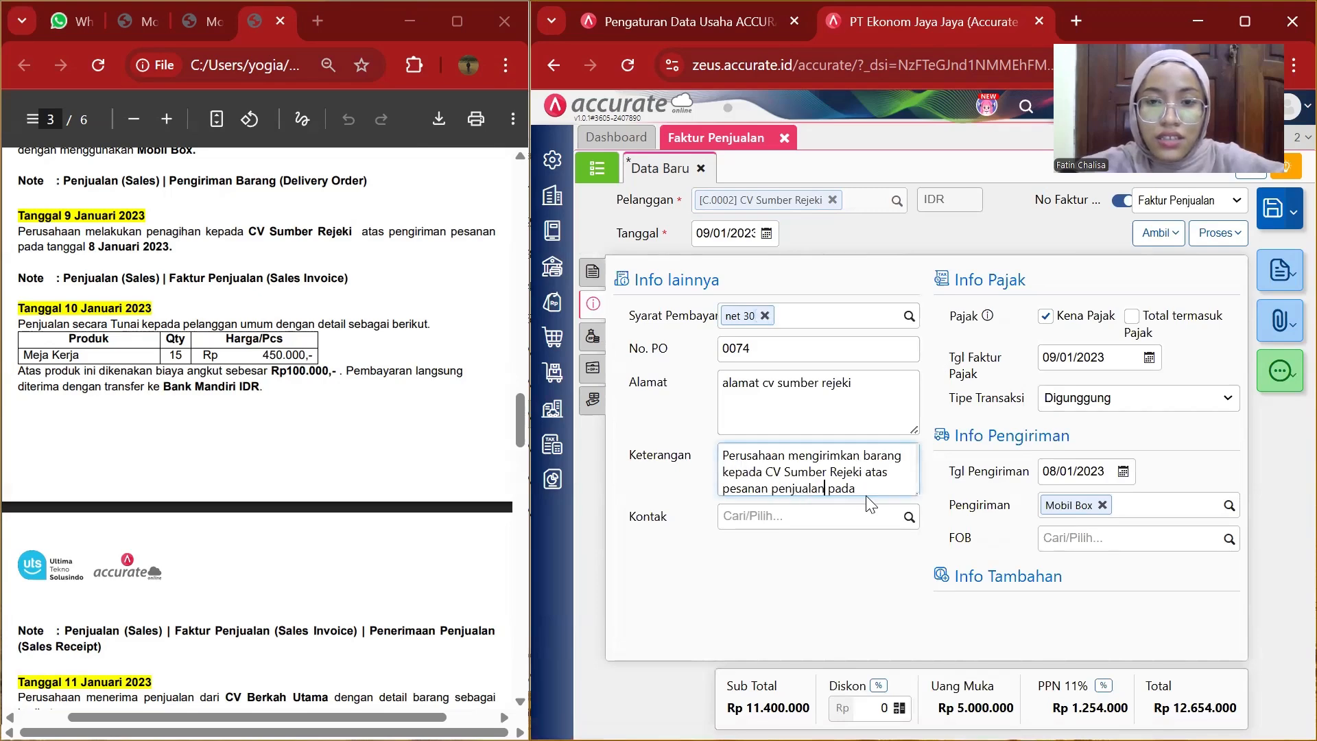
left_click_drag(867, 488, 925, 509)
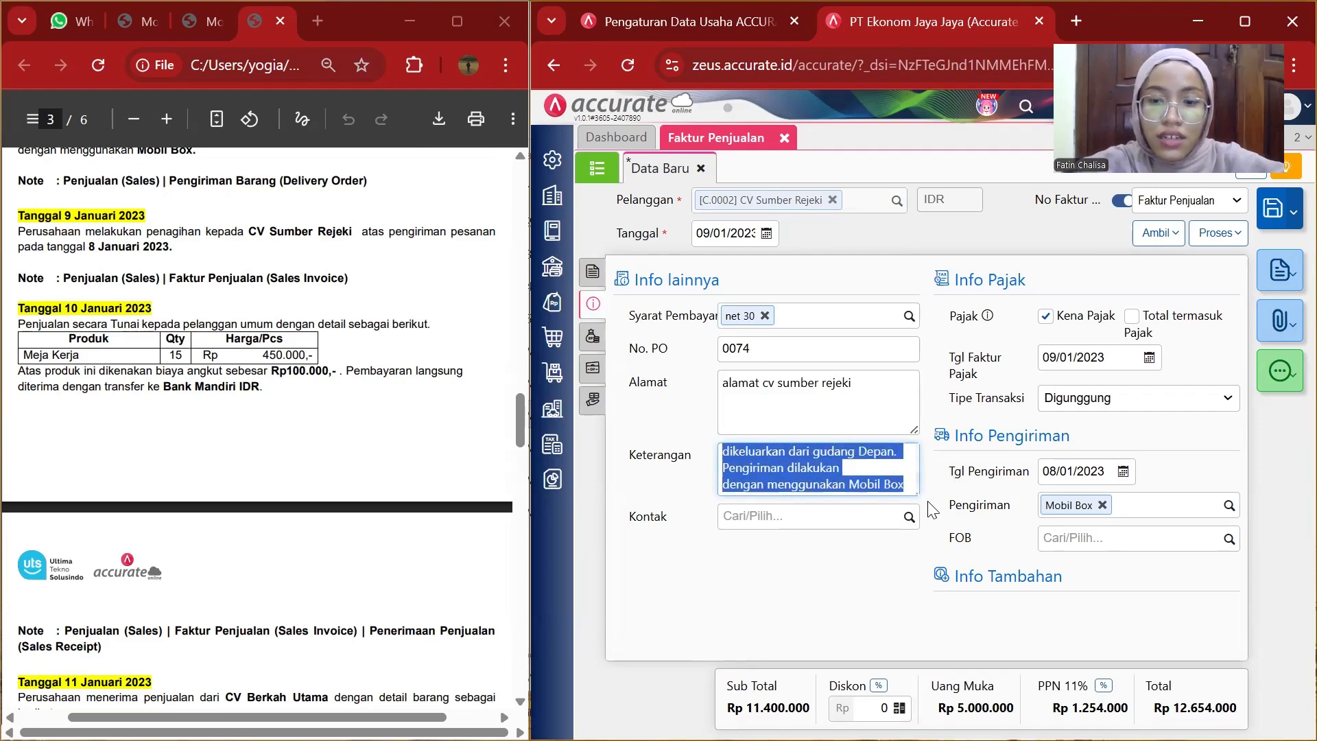
key("BackSpace")
left_click_drag(863, 488, 724, 449)
key("BackSpace")
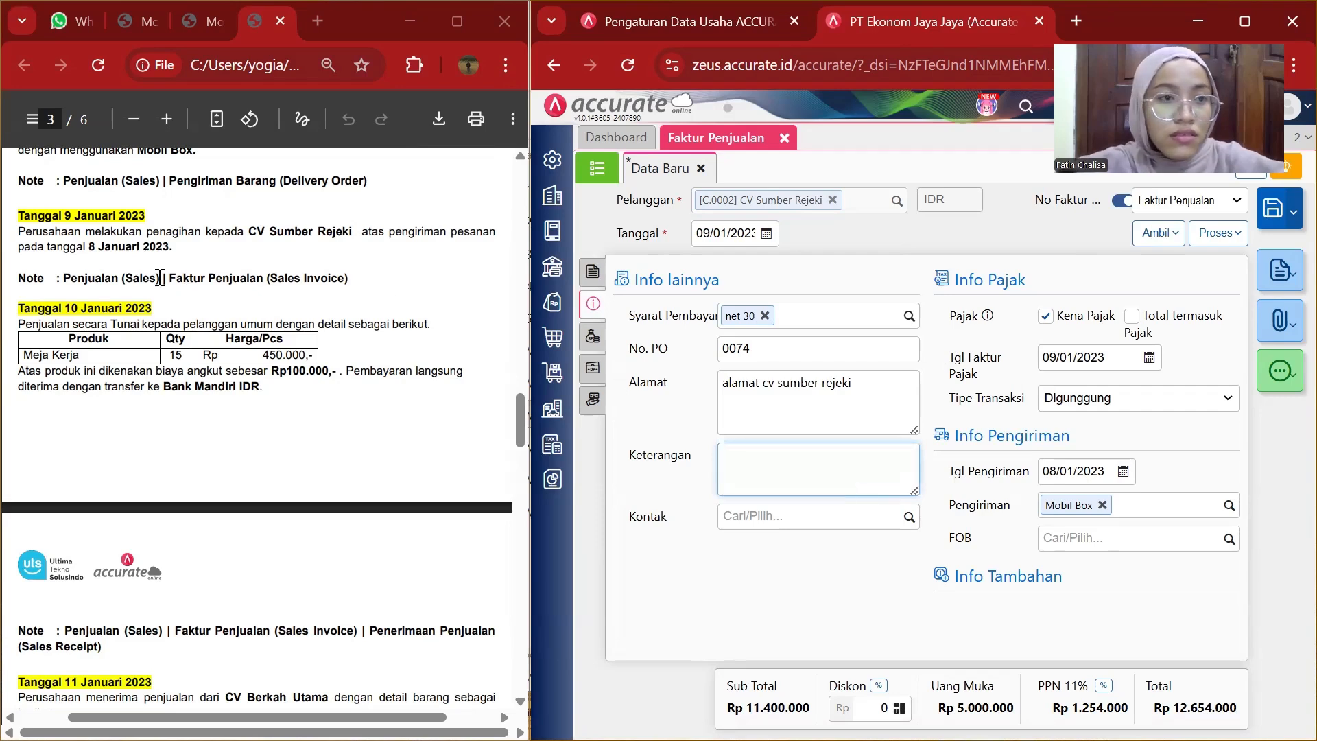
left_click_drag(16, 233, 177, 256)
key("ctrl+c")
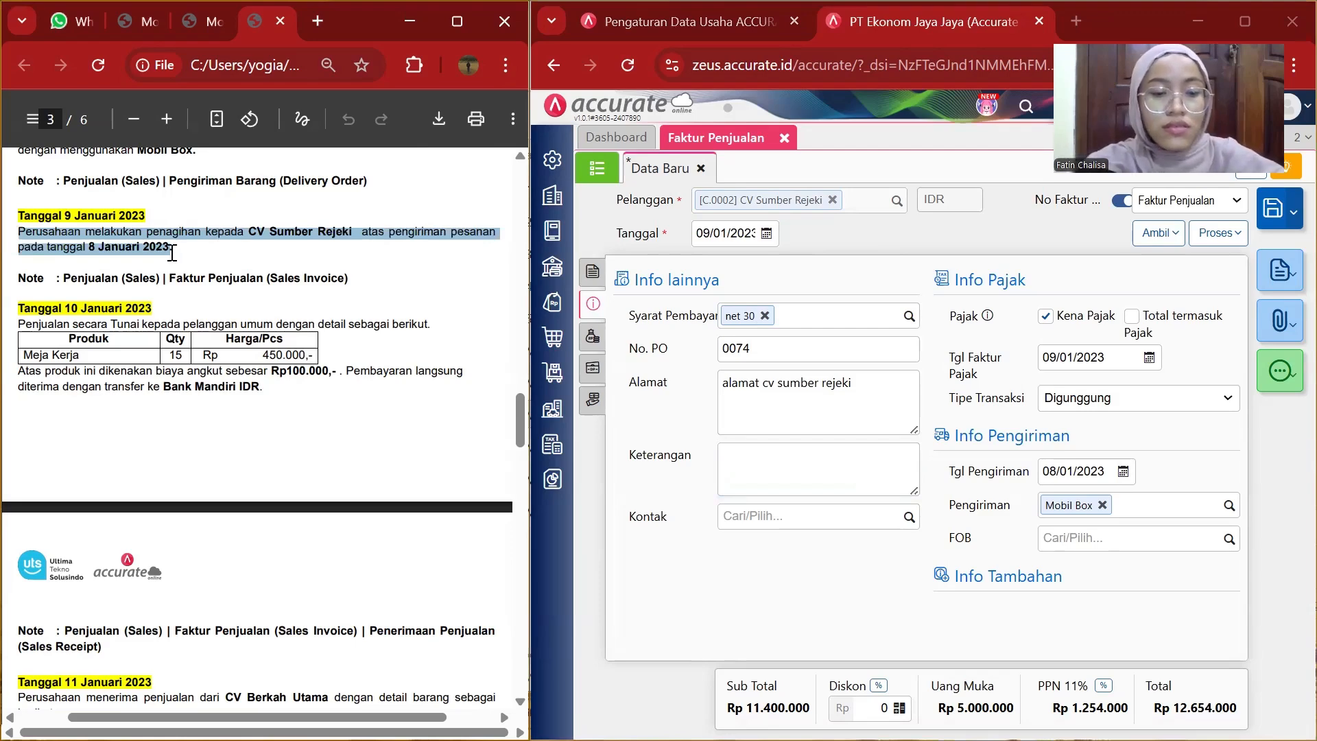
left_click(759, 479)
key("ctrl+v")
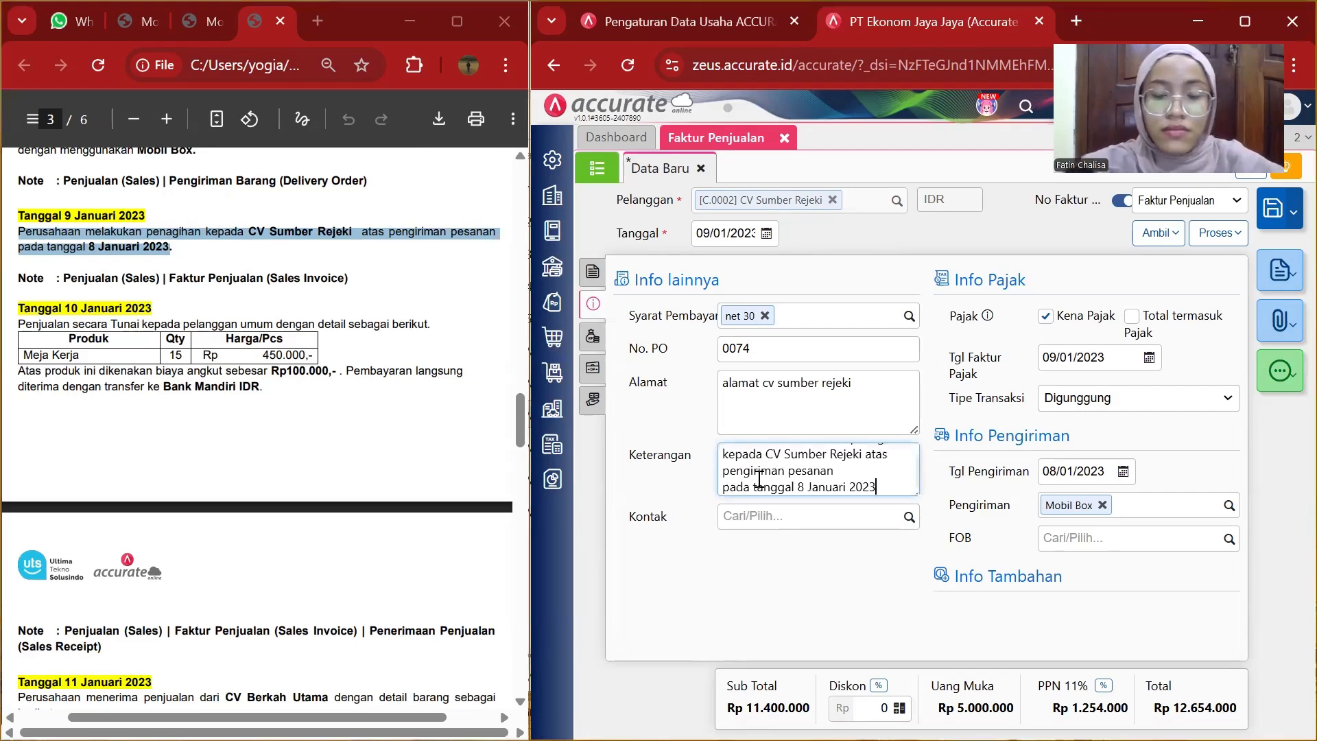
Check the other-costs, down-payment and e-payment sections, then save the sales invoice and close its tab.
left_click(594, 338)
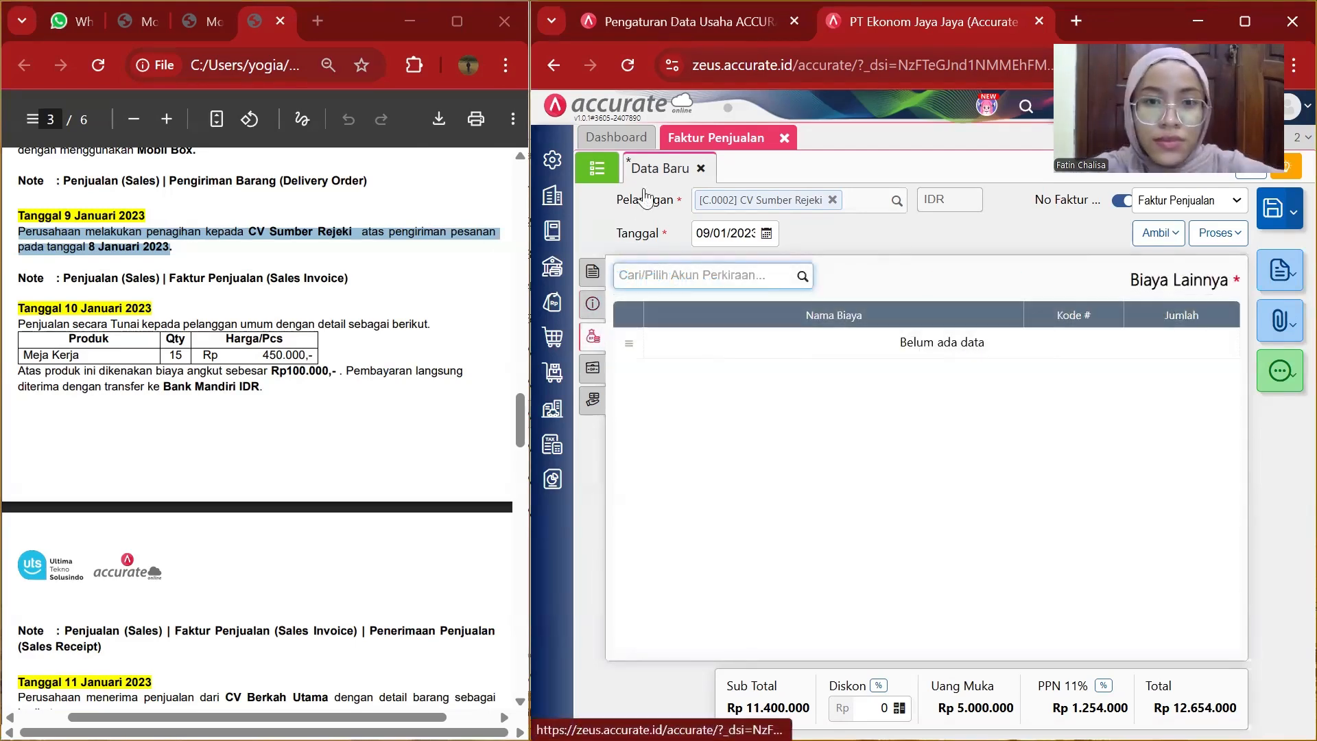
left_click(594, 369)
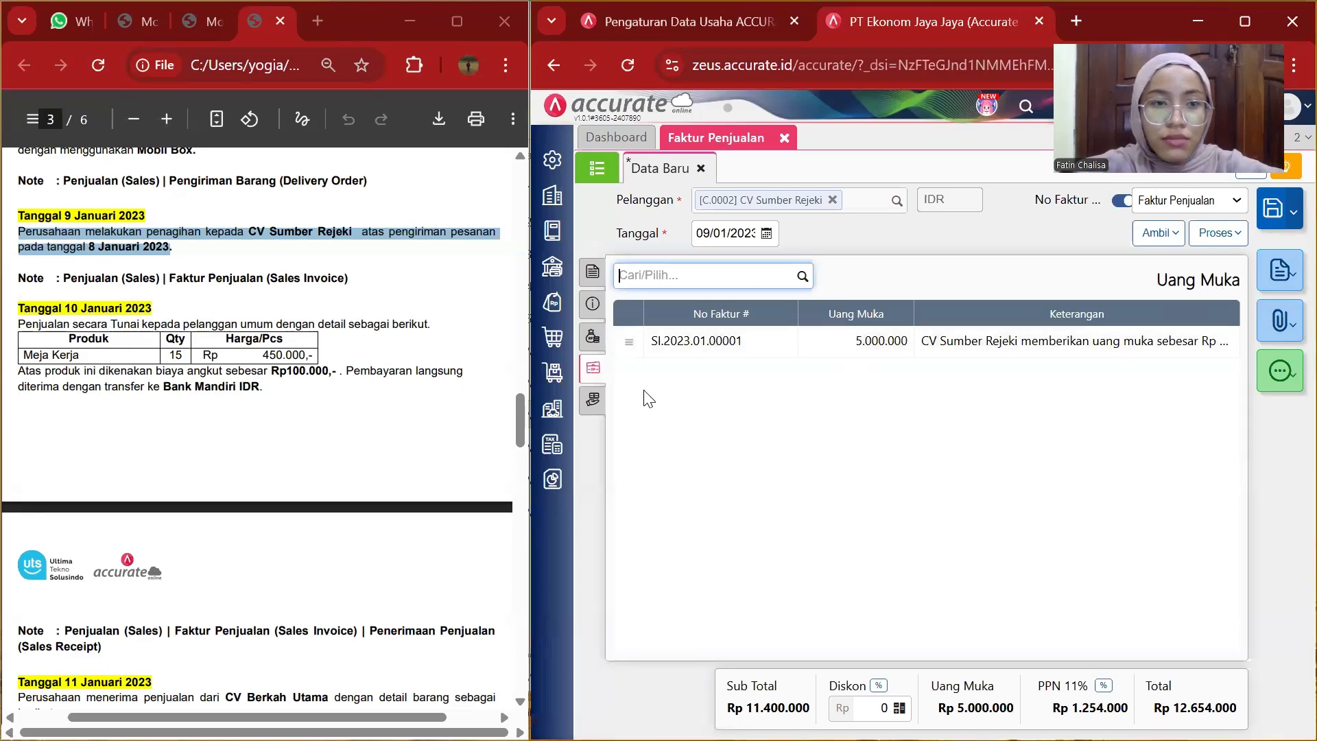
left_click(594, 402)
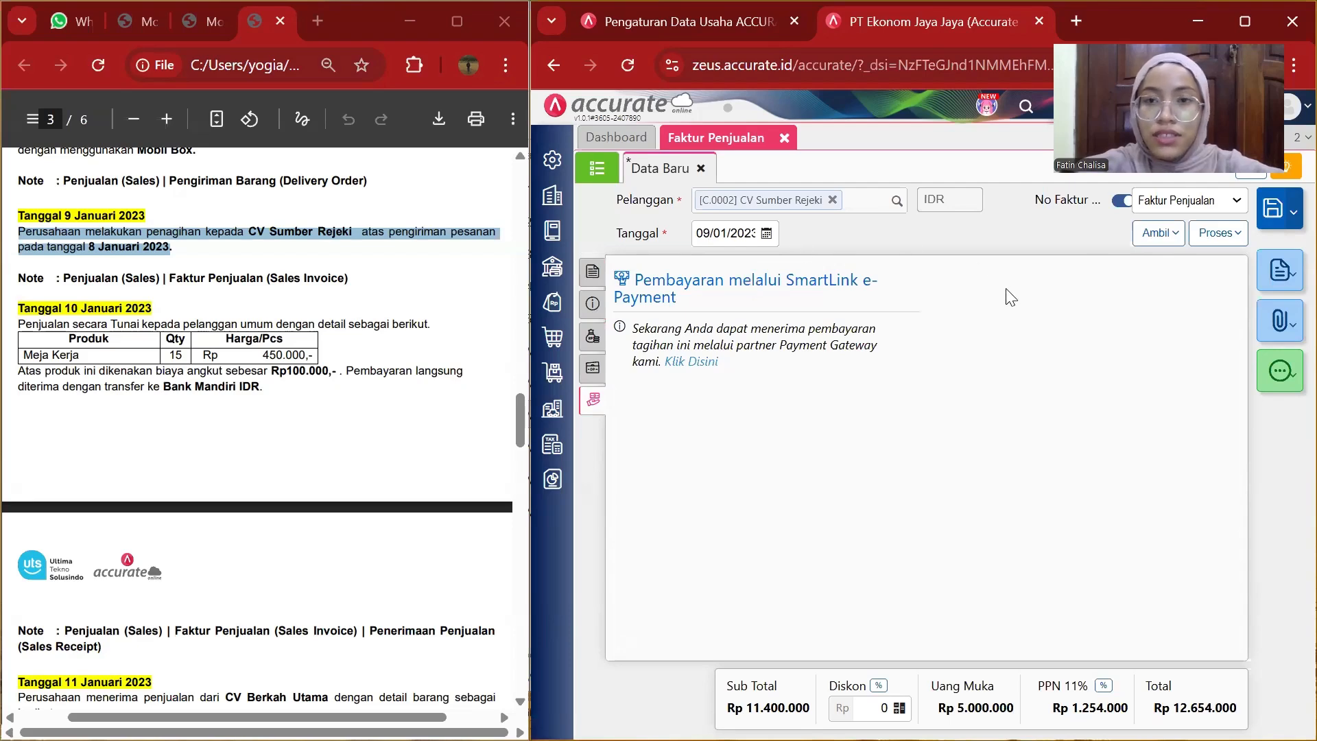
left_click(1275, 218)
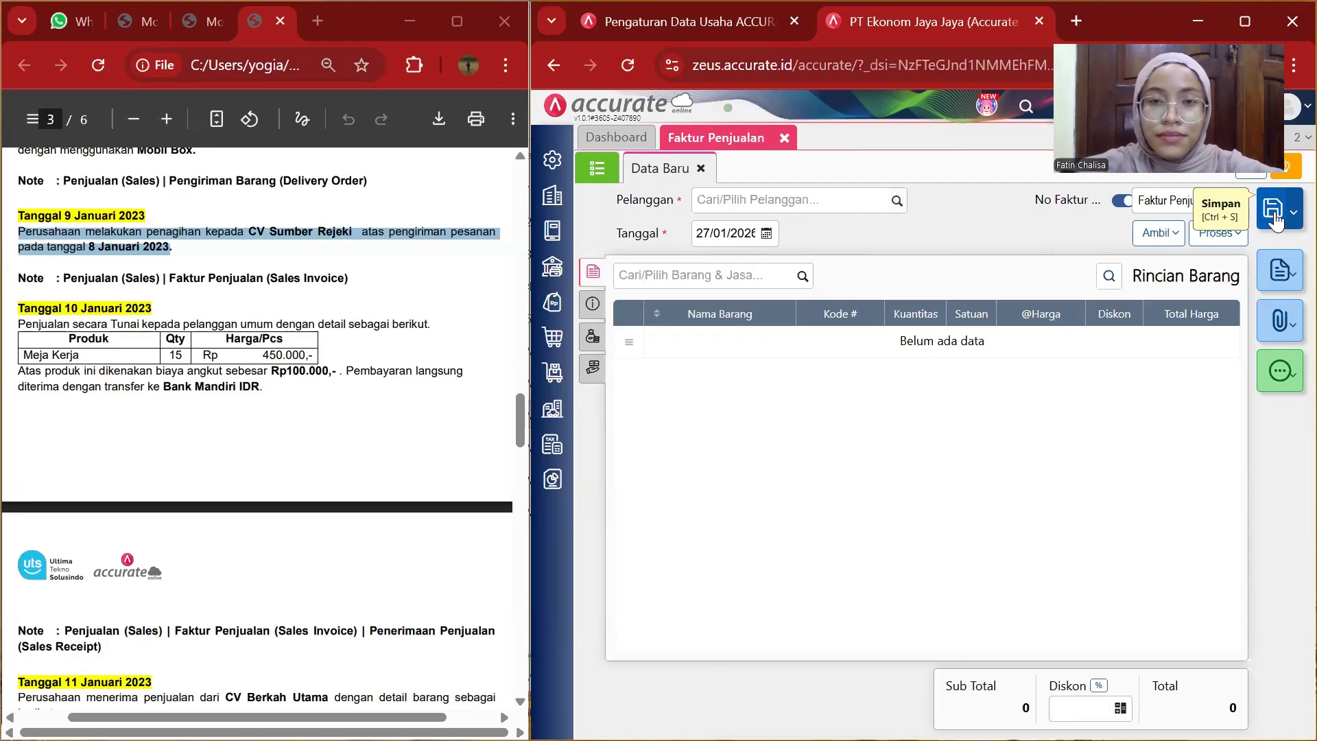
left_click(784, 138)
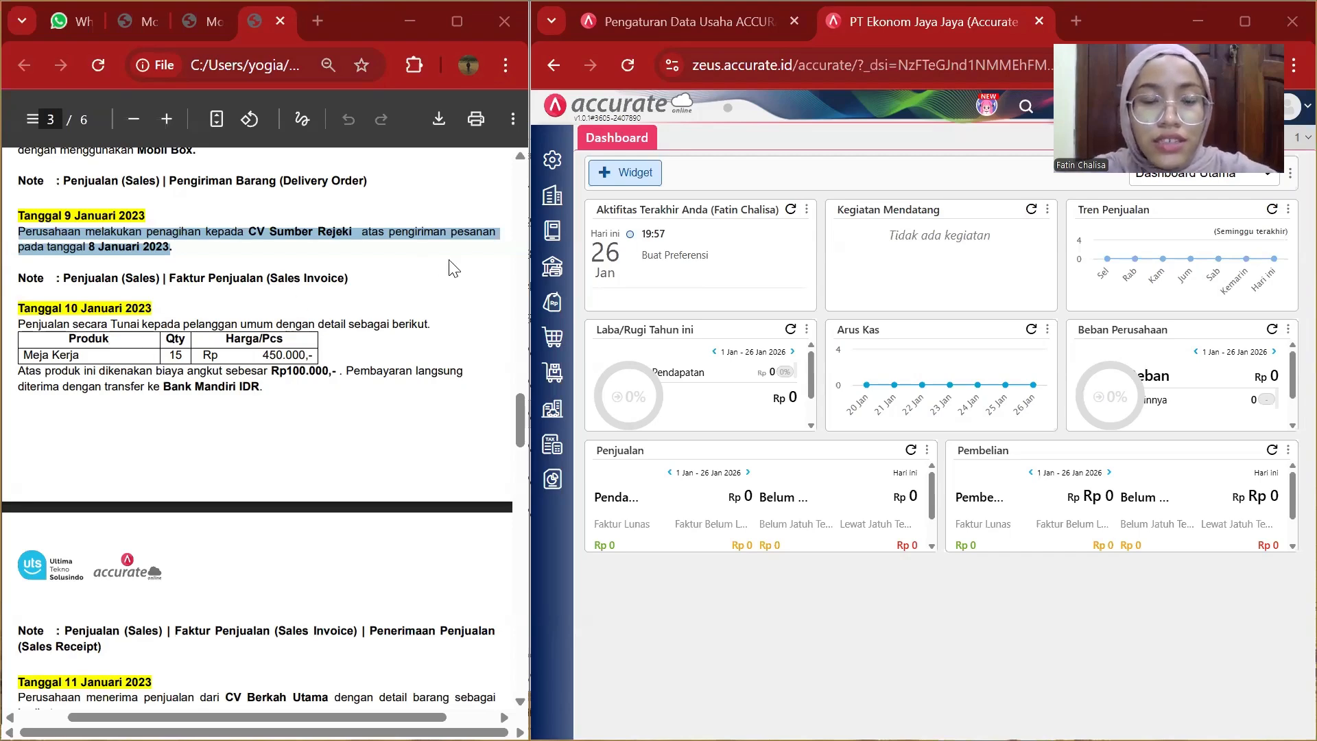
Start a new sales invoice and select Pelanggan Umum as the customer.
left_click(567, 317)
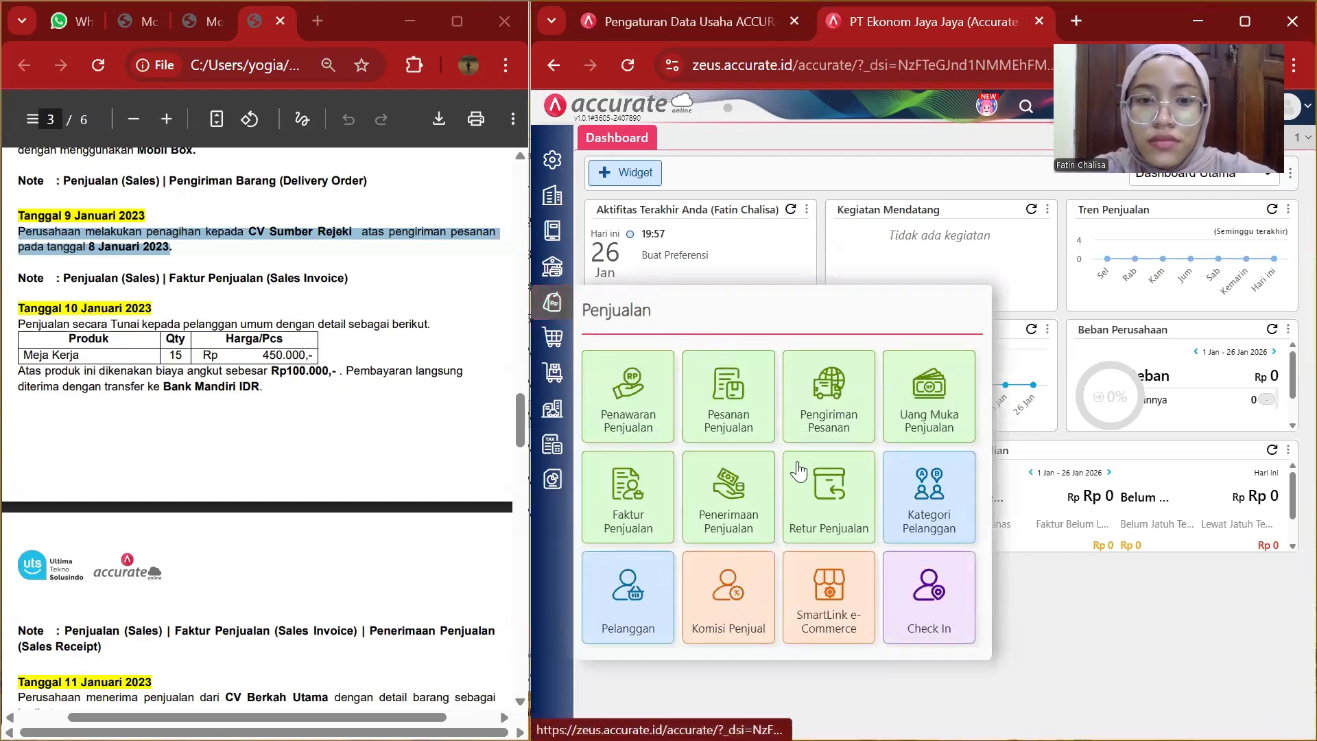
left_click(645, 500)
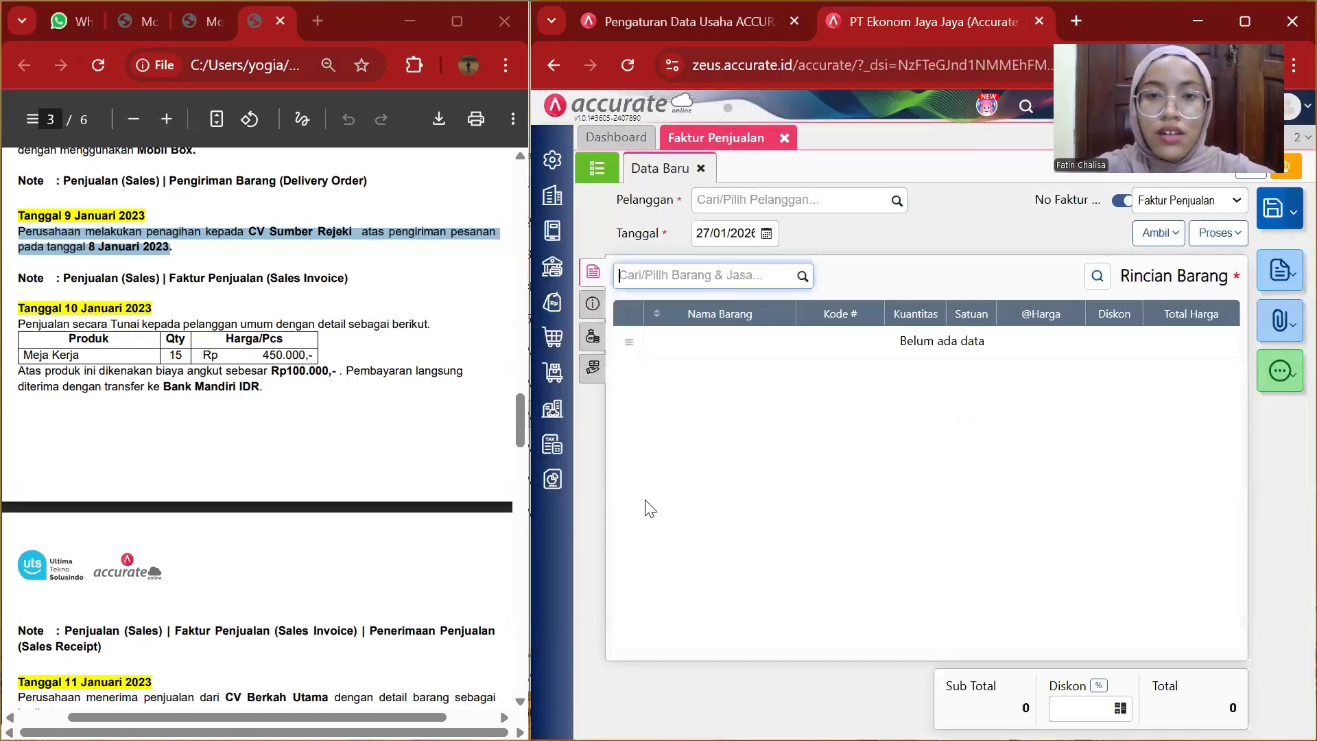
left_click(897, 202)
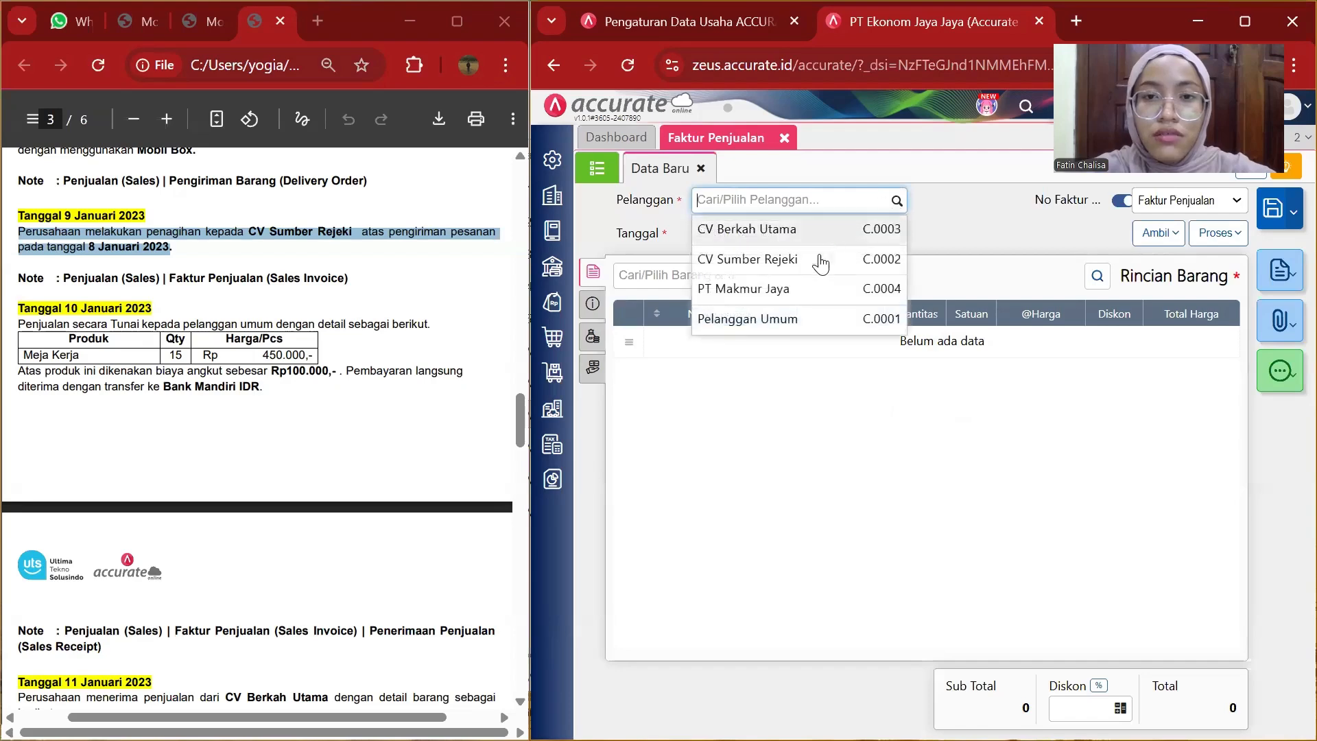
left_click(786, 320)
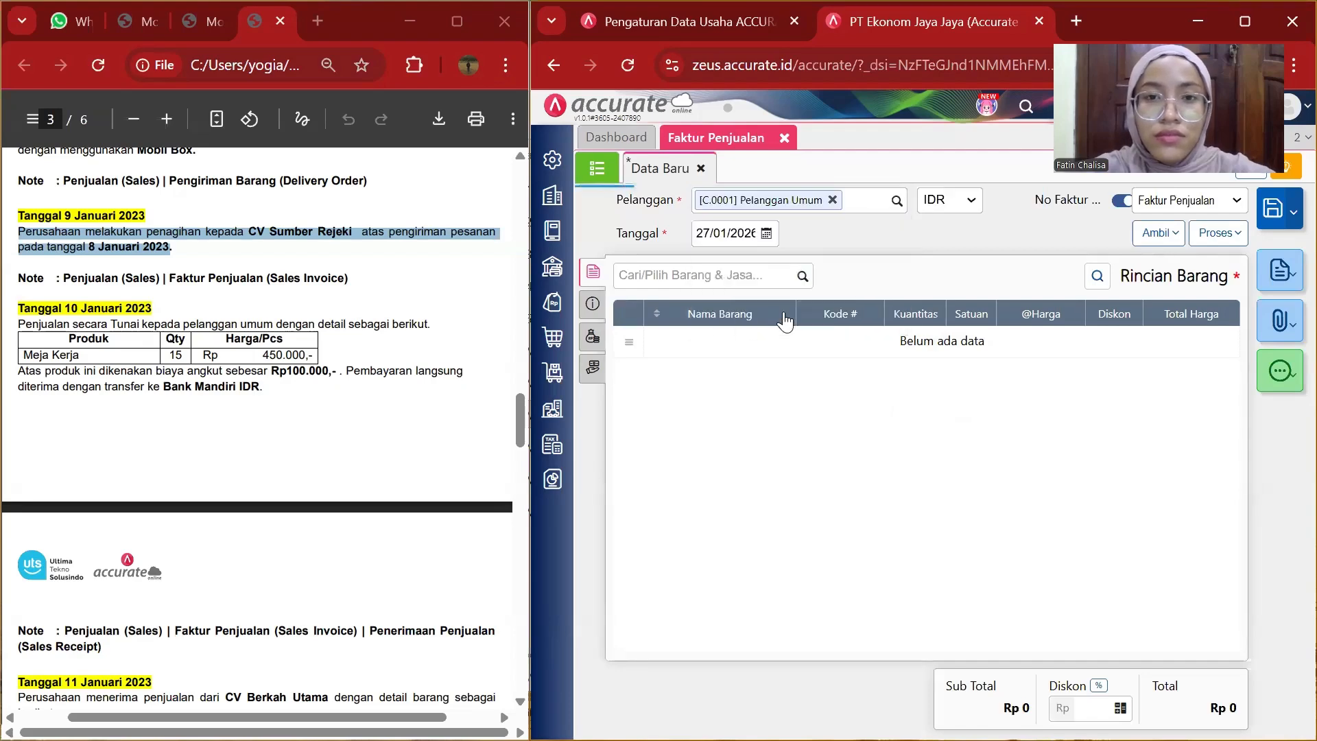
Set the invoice date to 10/01/2023.
left_click(753, 233)
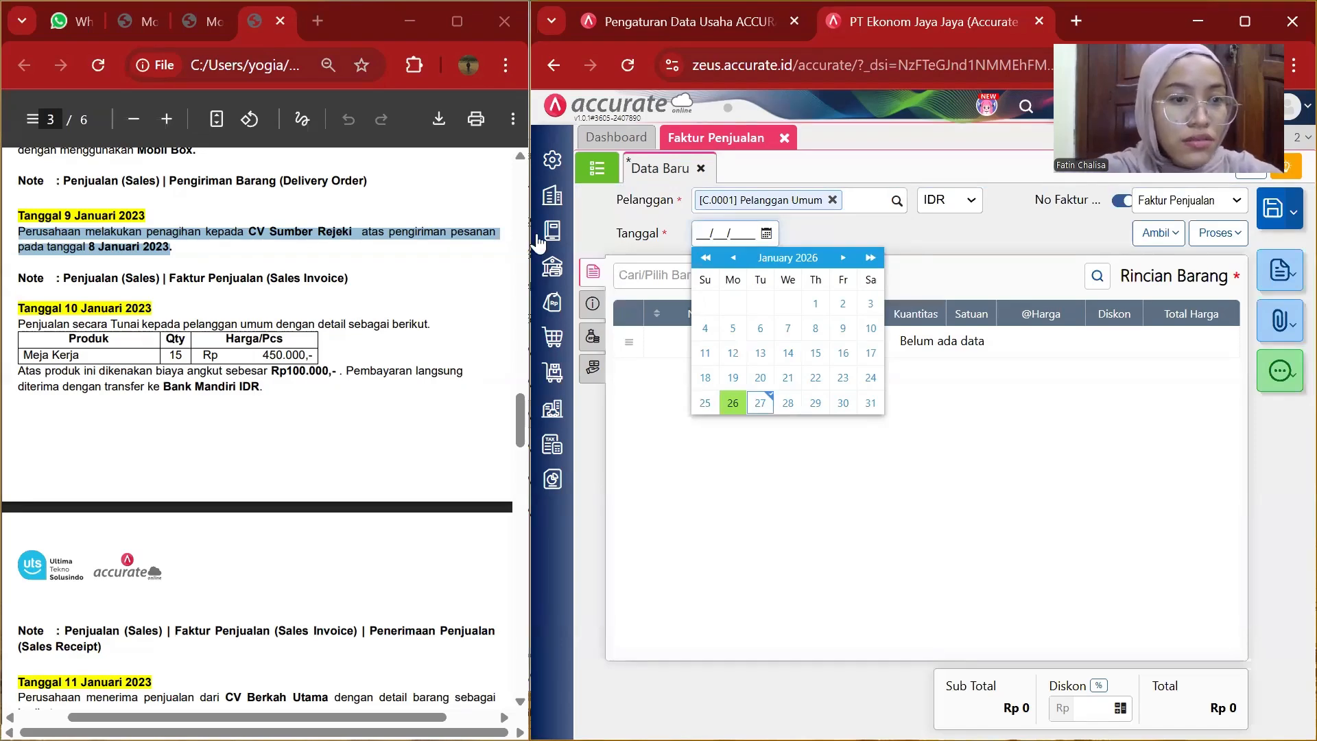
left_click(306, 356)
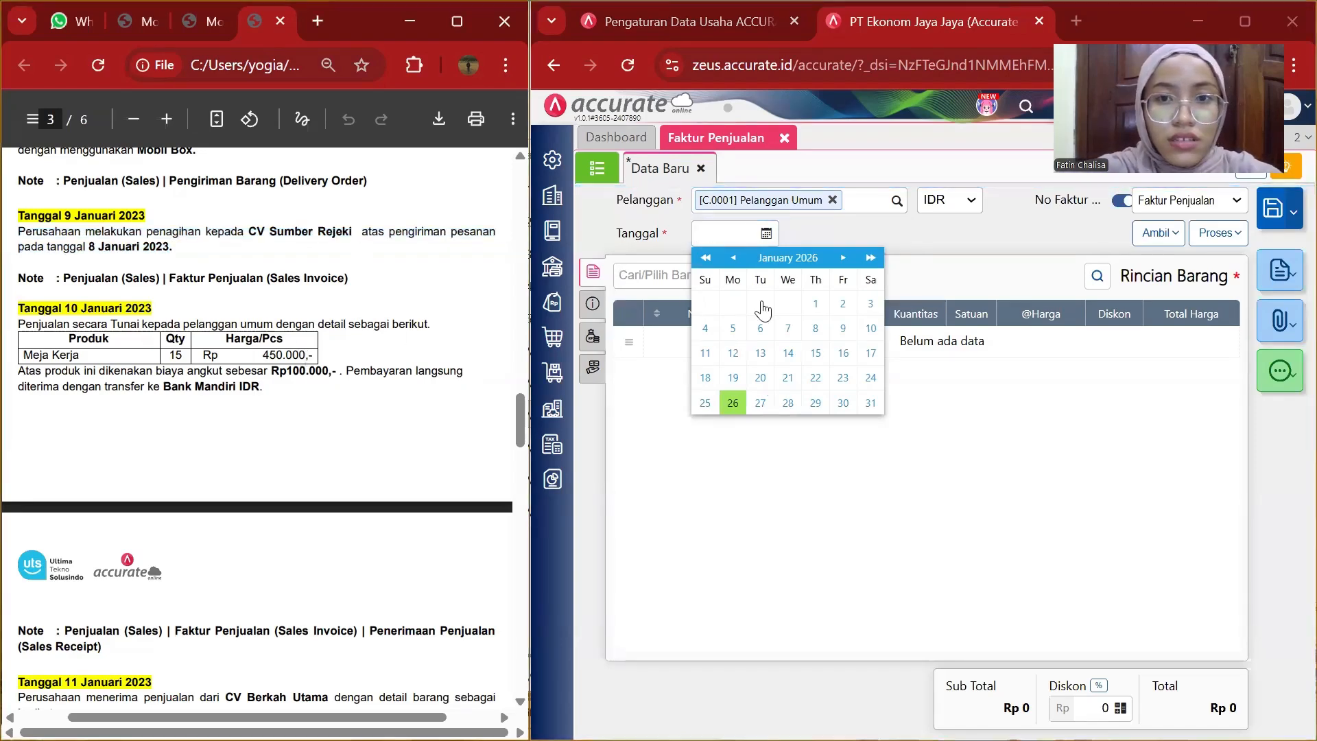
left_click(738, 232)
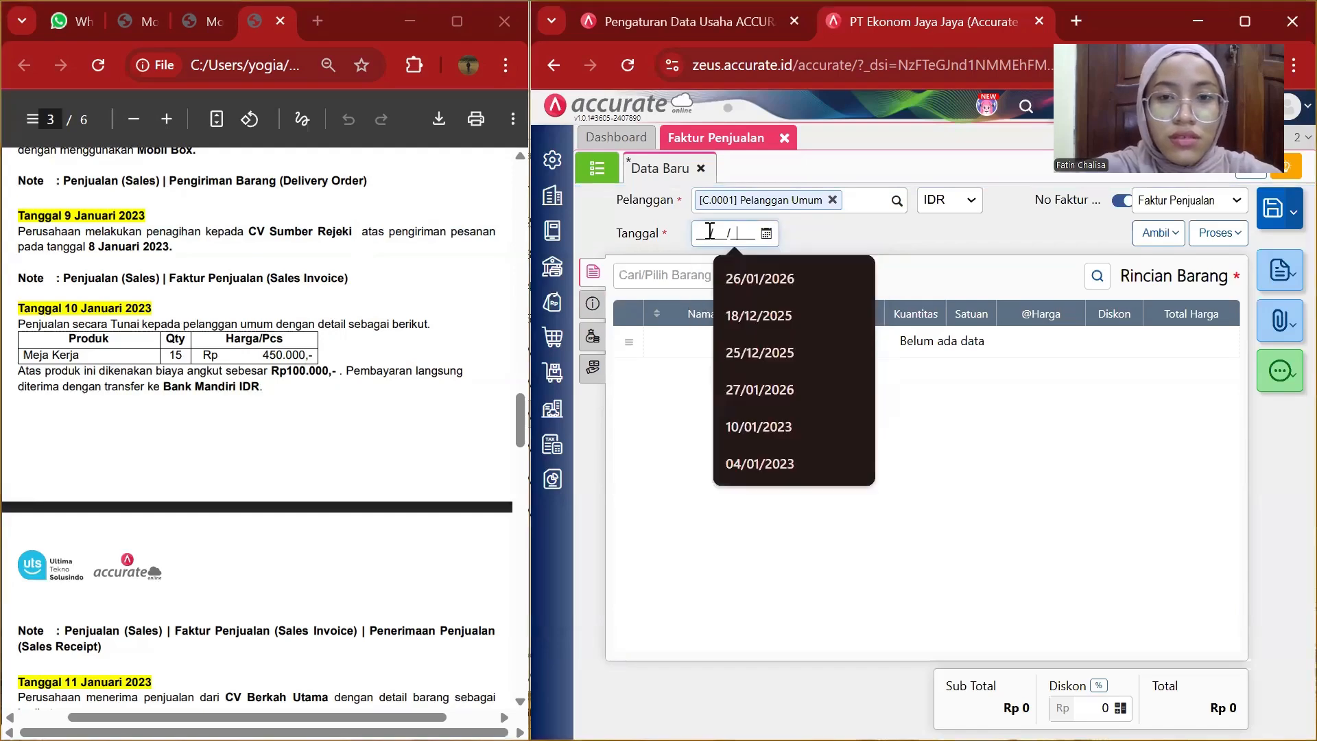
left_click(701, 231)
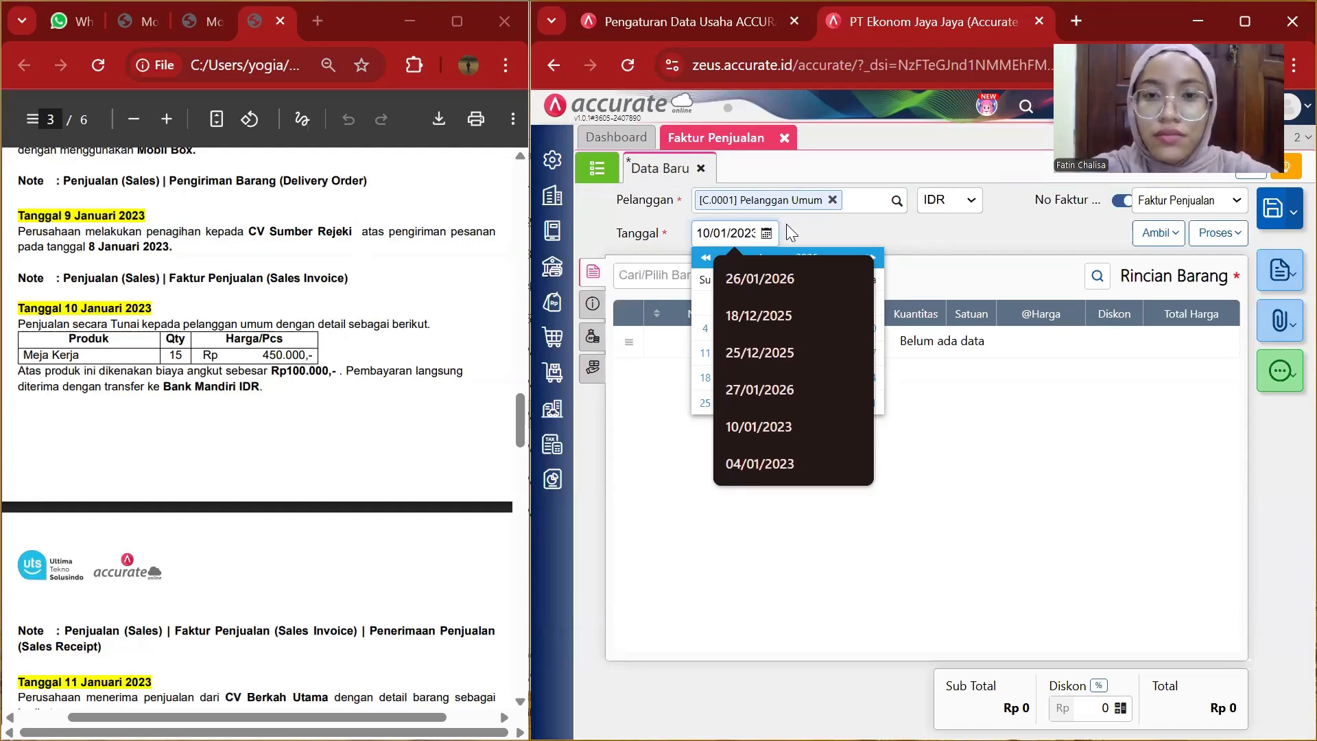
left_click(947, 409)
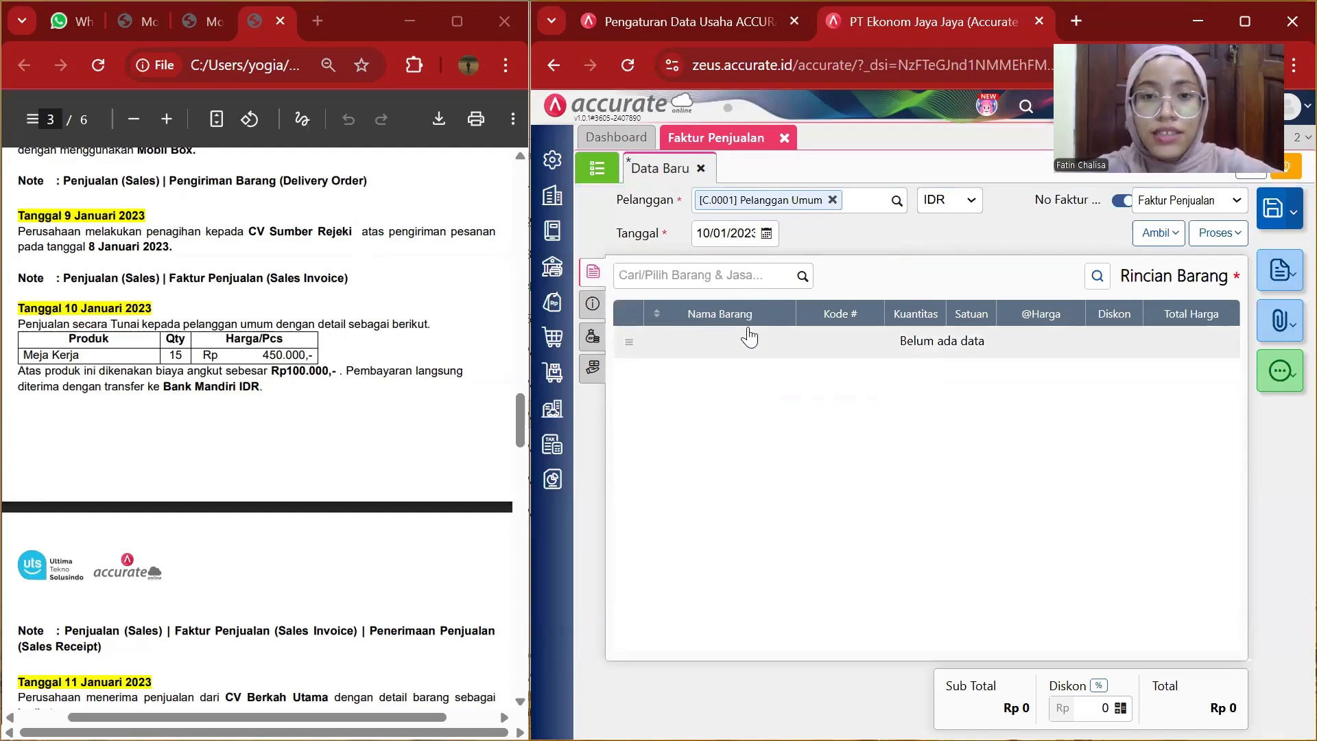
Add Meja Kerja to the invoice with quantity 15 from the Depan warehouse.
left_click(804, 276)
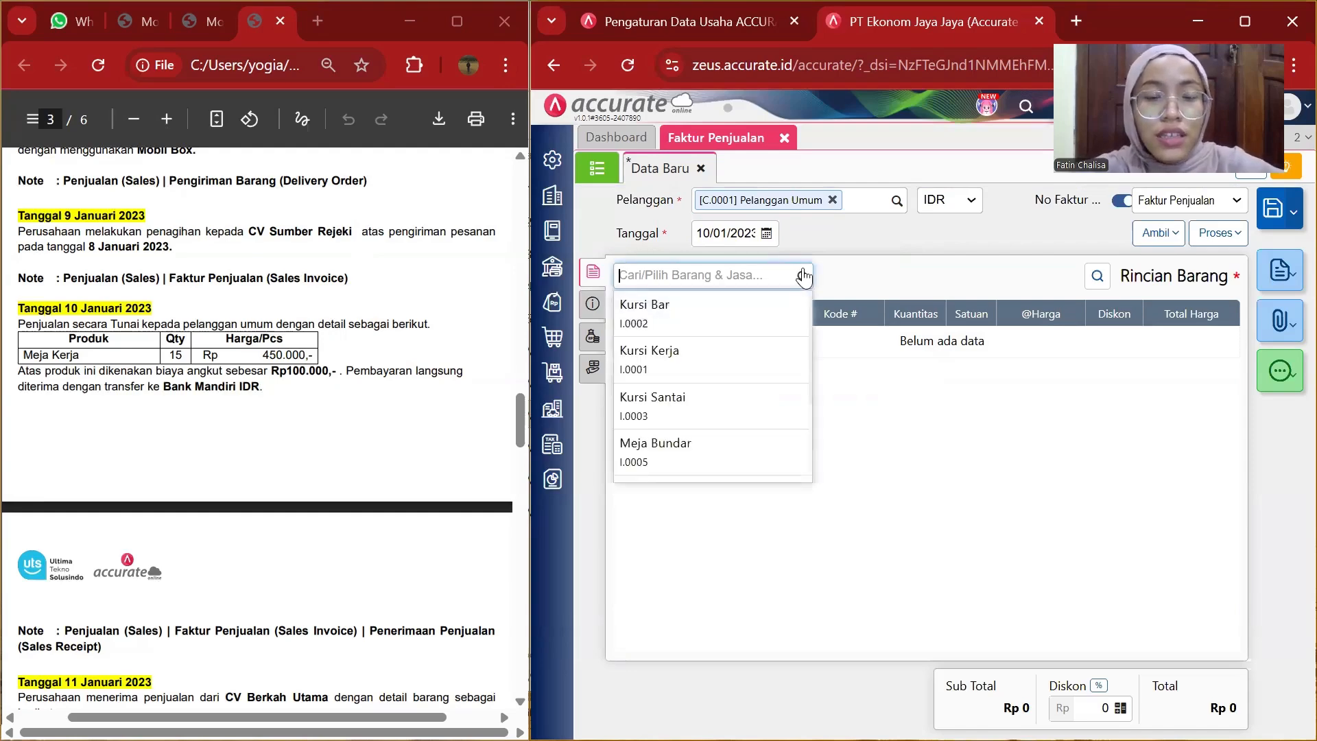
scroll(670, 442, "down", 2)
left_click(671, 427)
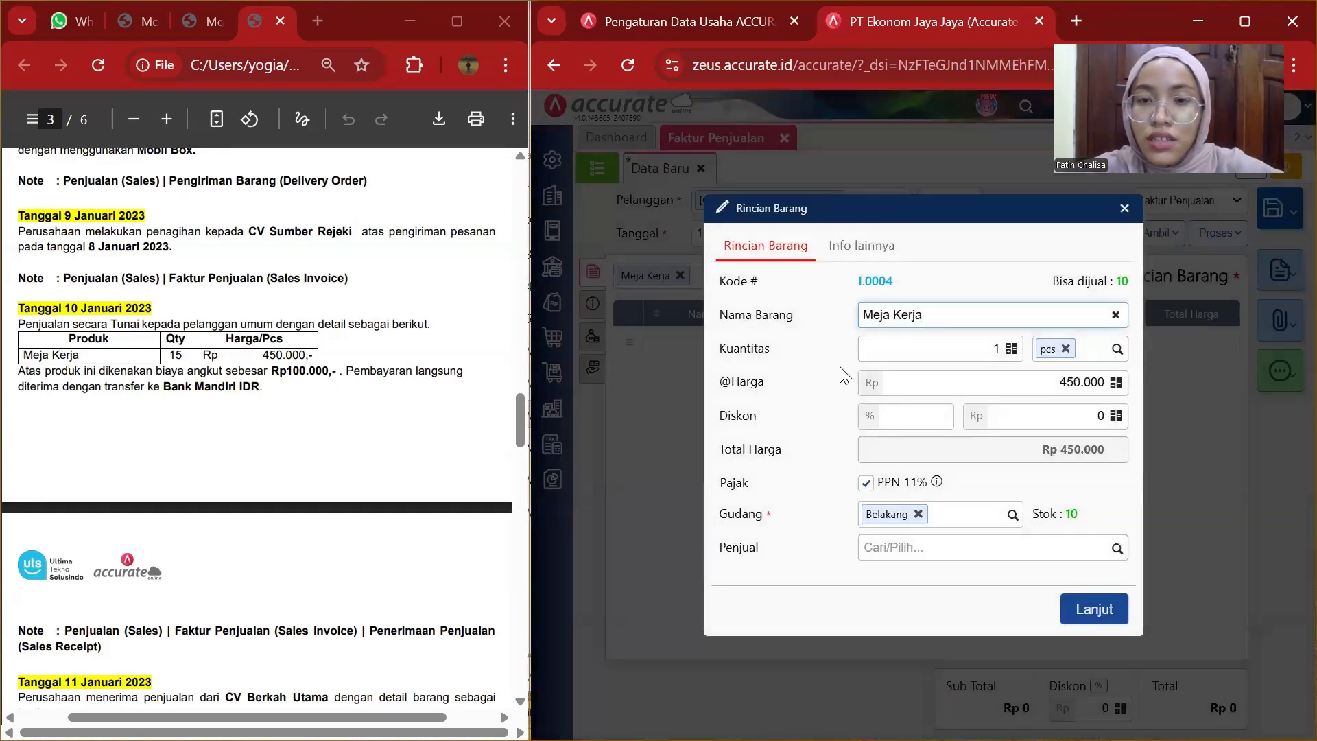
left_click(1001, 343)
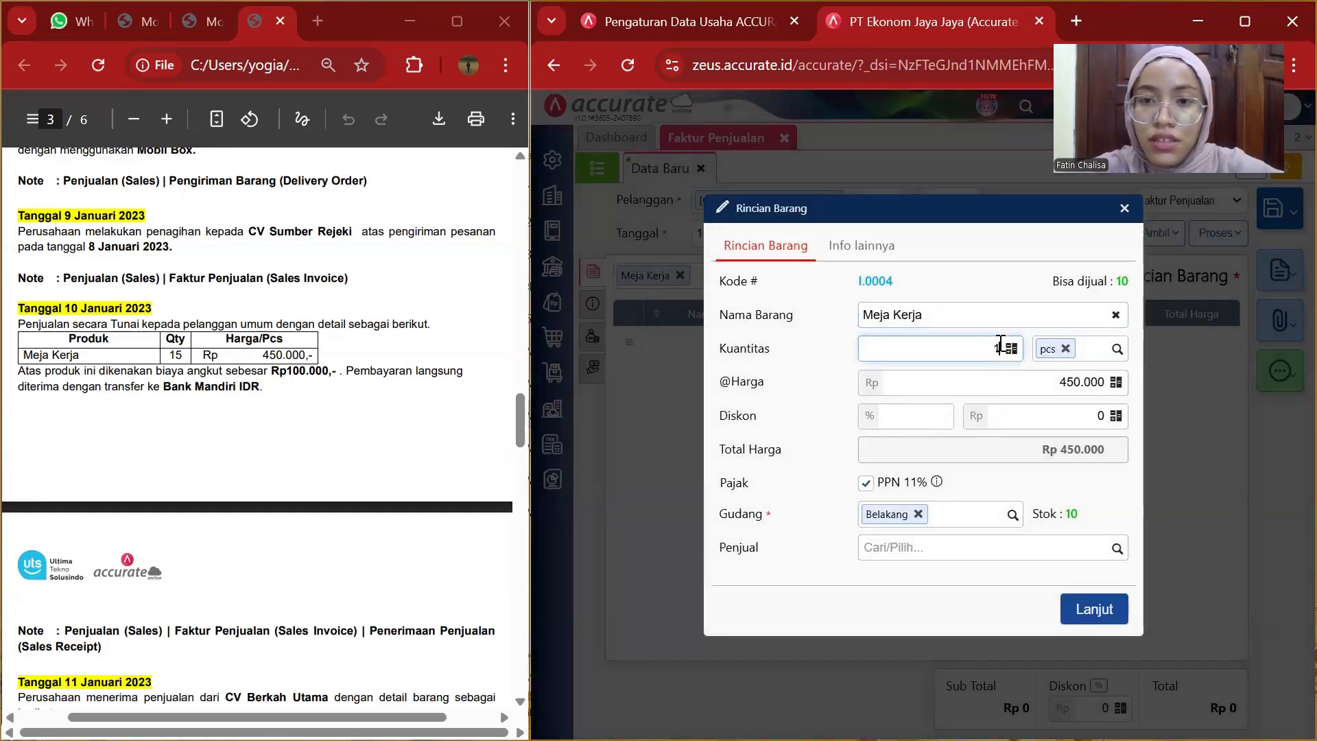
type("5")
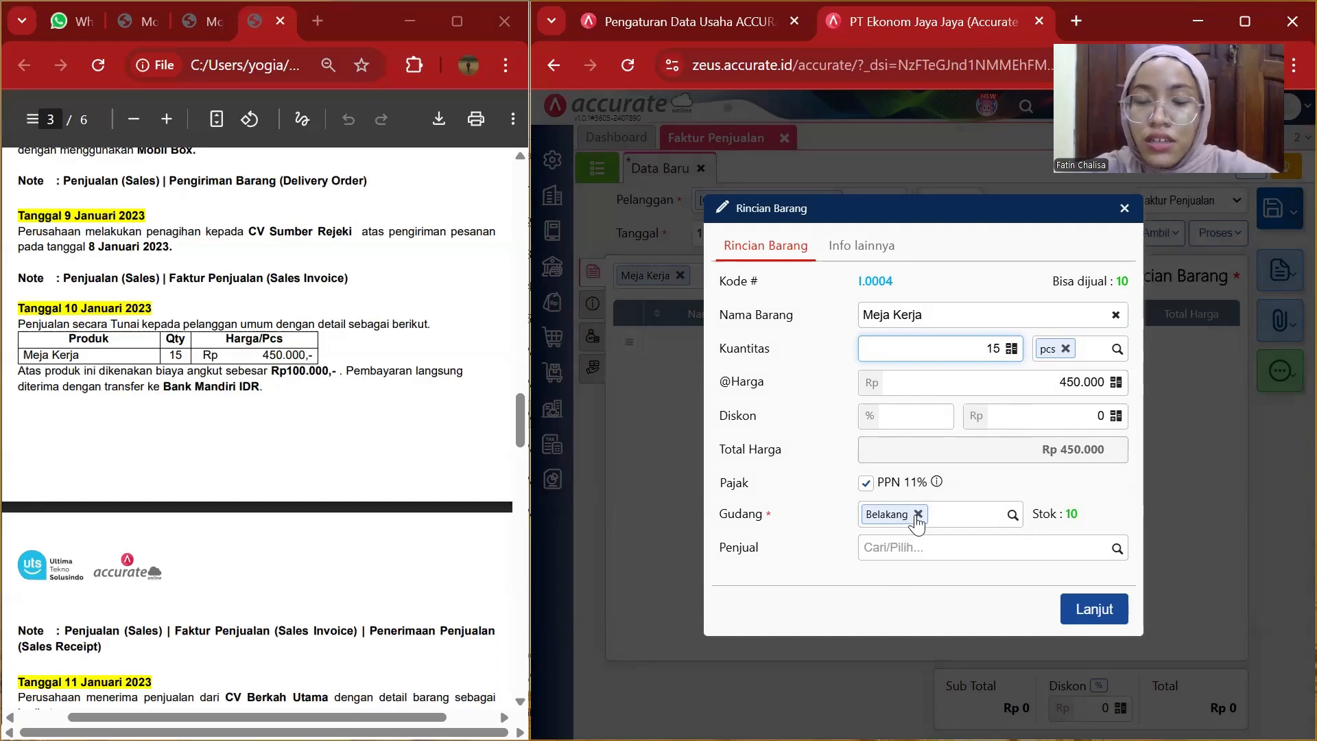
left_click(1012, 514)
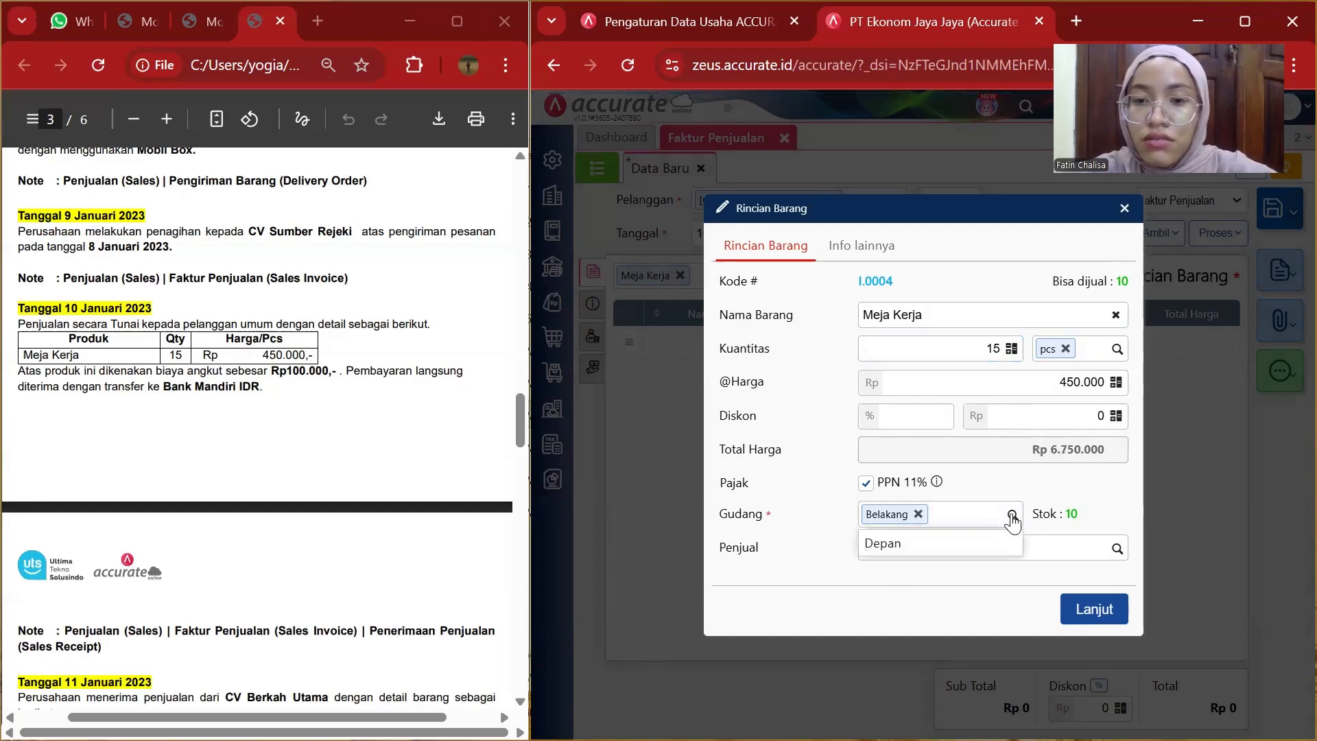
left_click(973, 544)
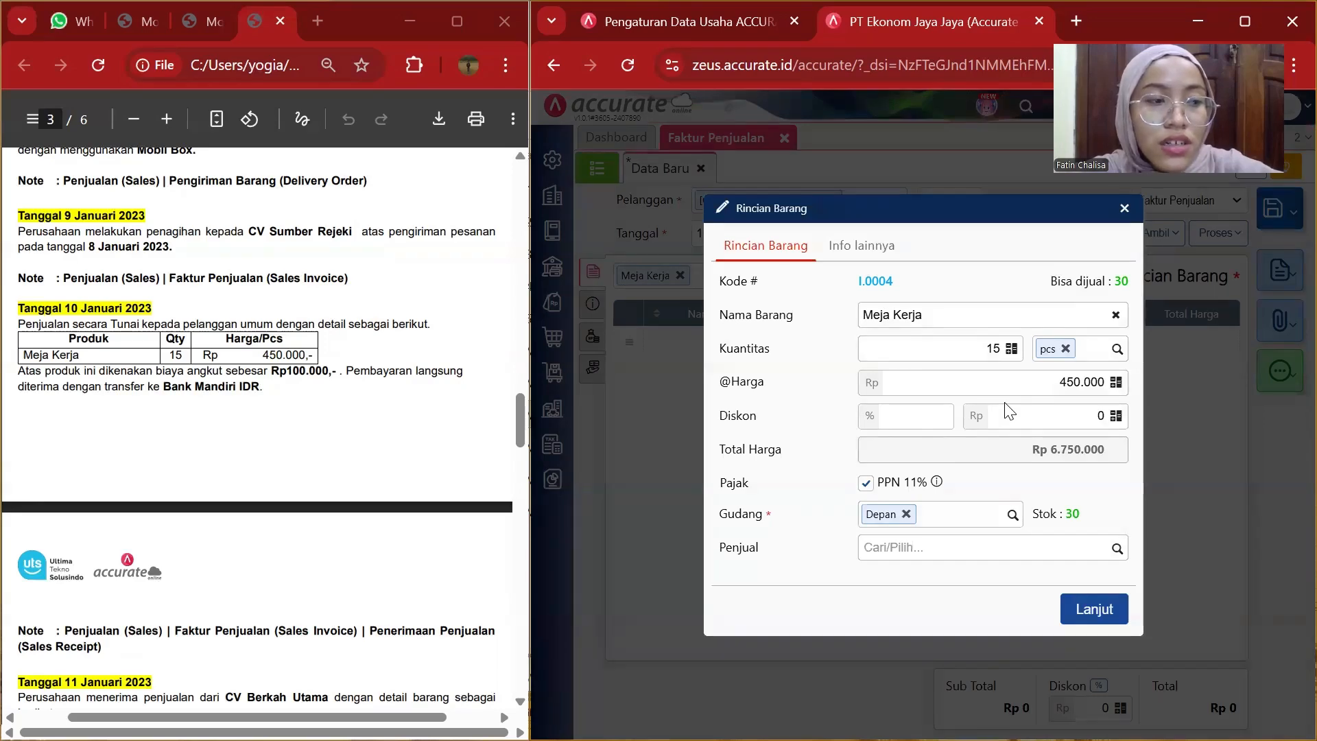
left_click(1078, 610)
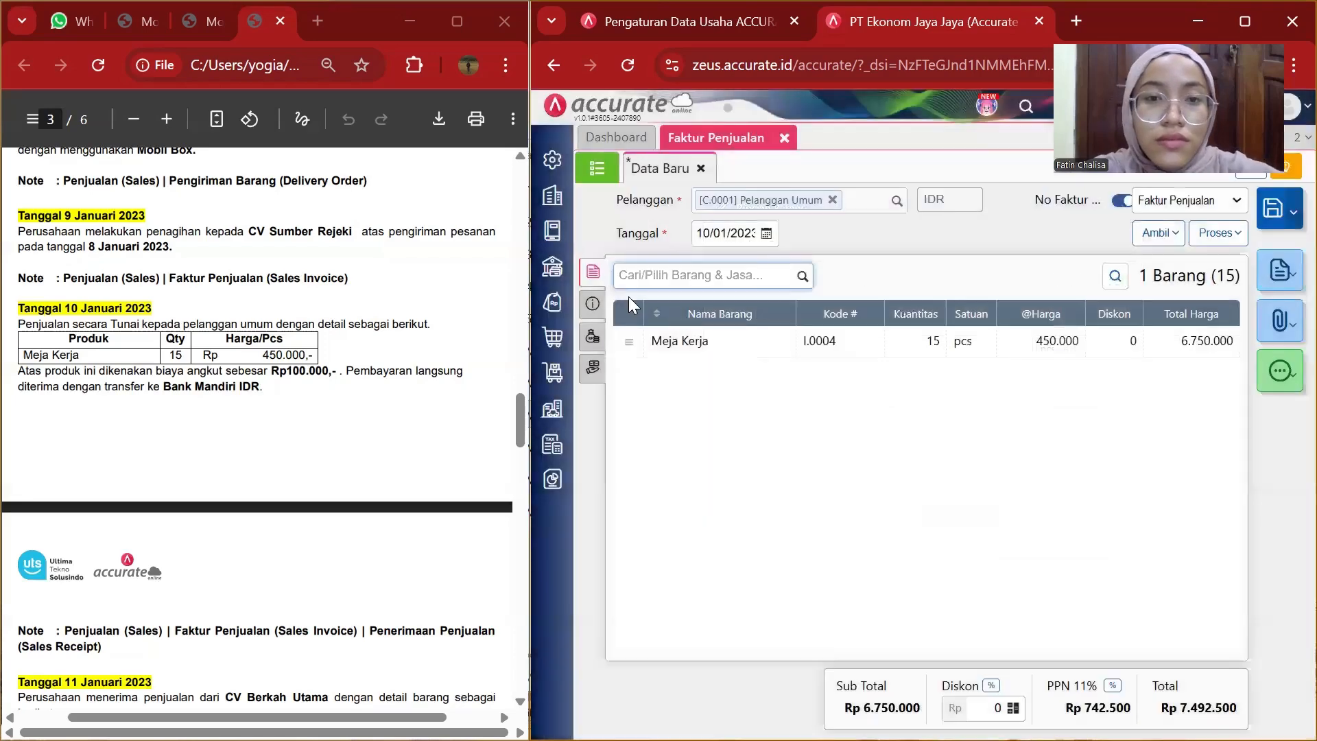
Set the payment terms to C.O.D and enter the address as alamat pelanggan umum.
left_click(590, 303)
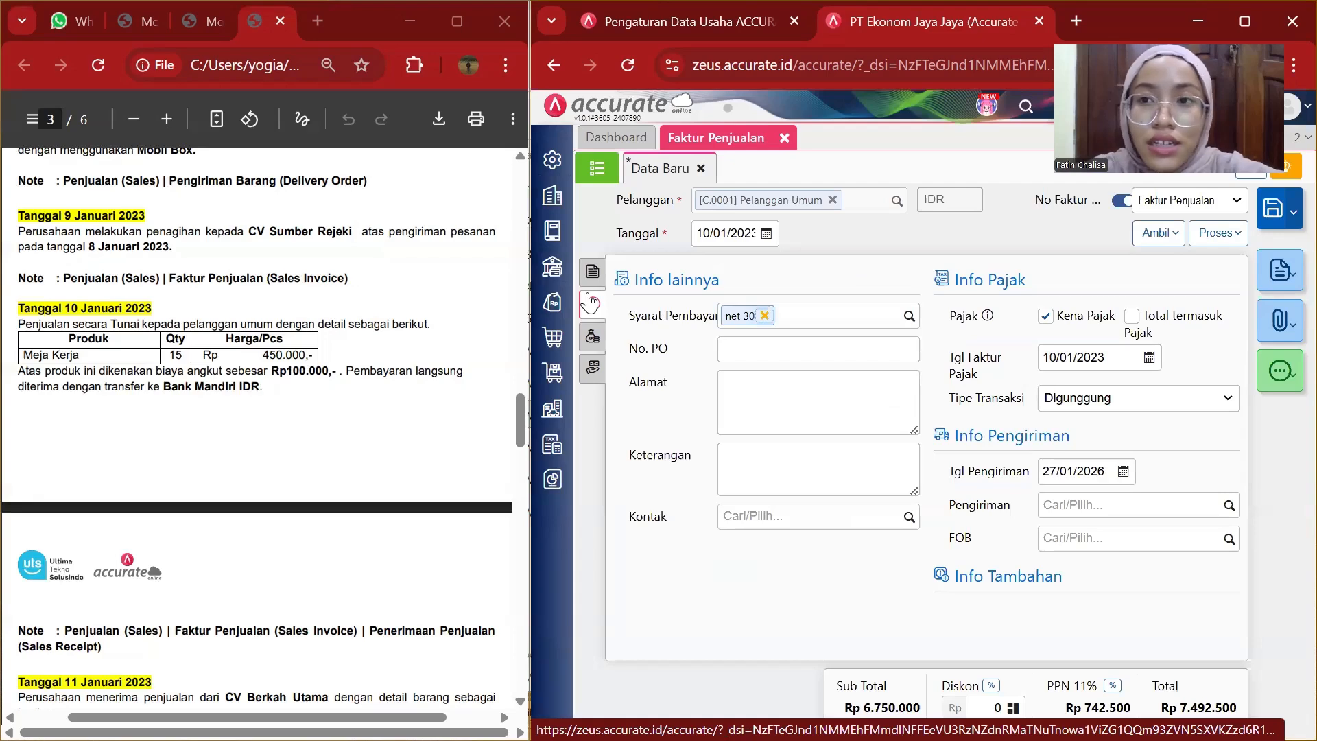
left_click(907, 317)
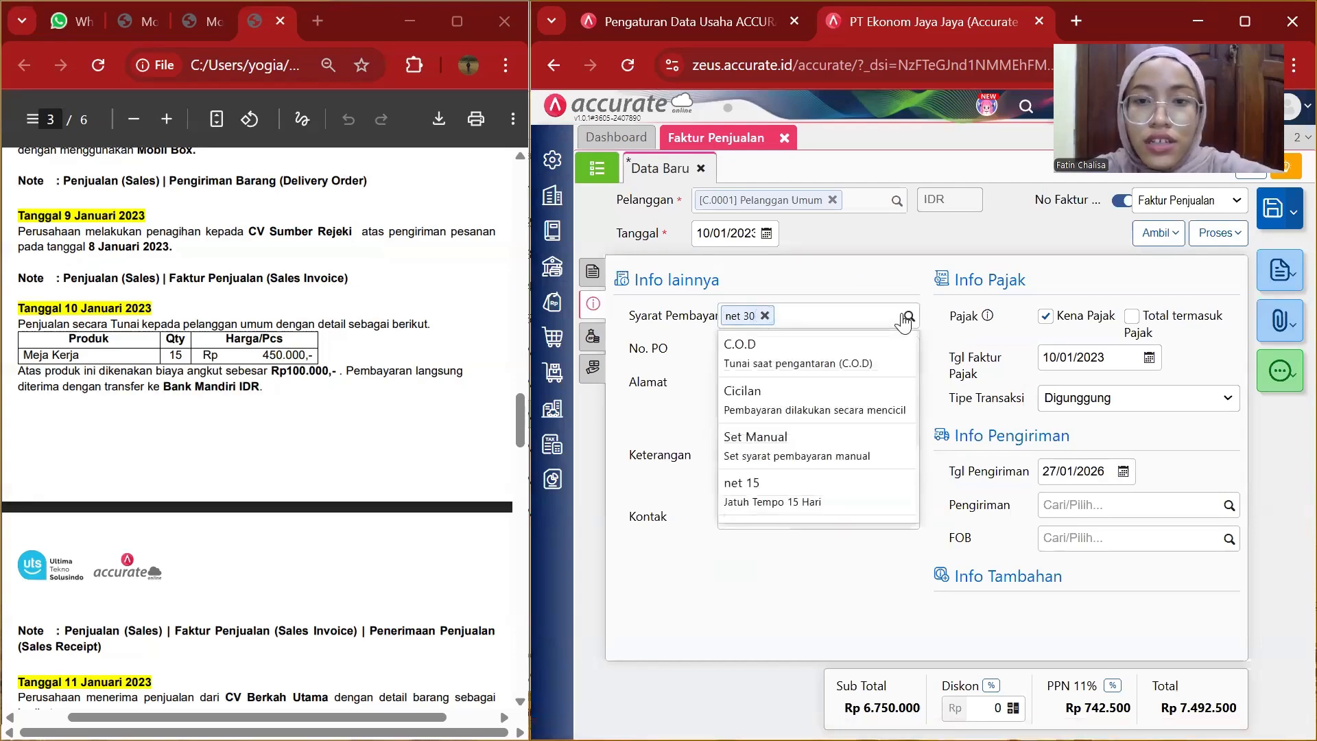
left_click(858, 355)
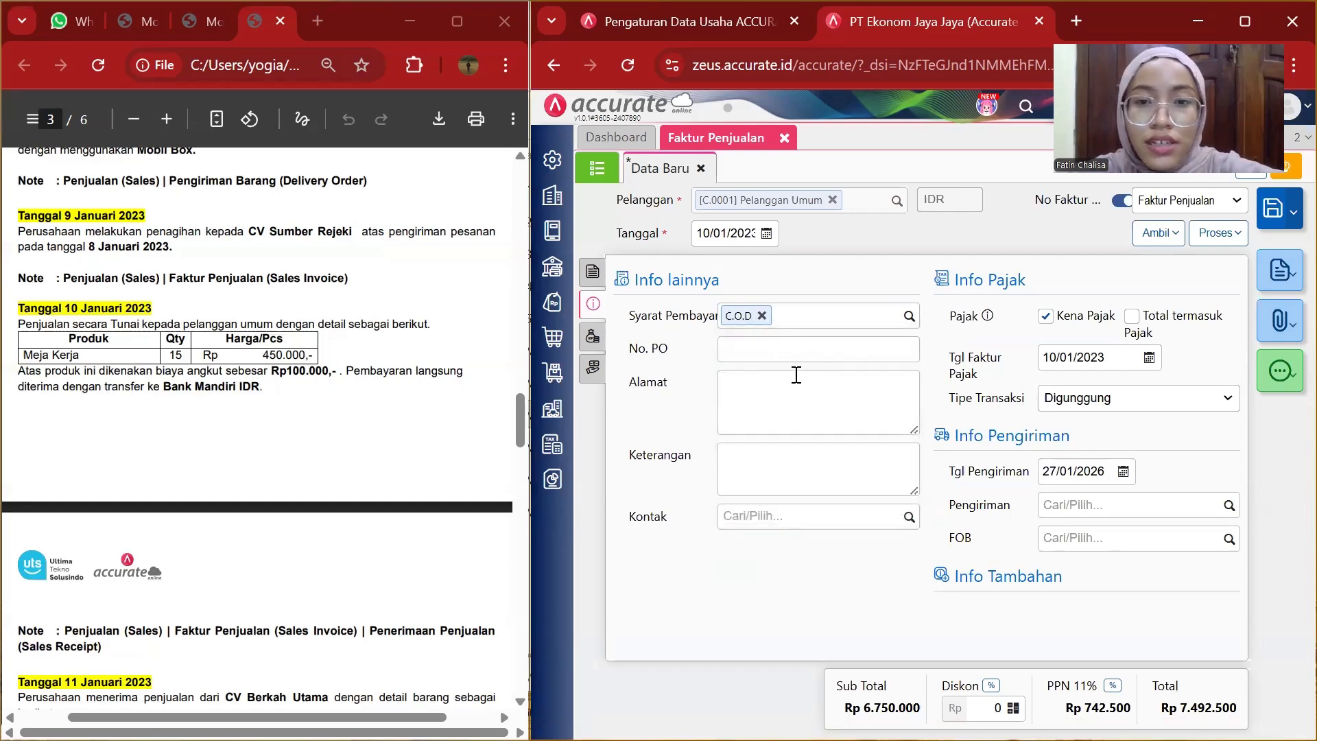
left_click(743, 385)
type("alamat pelanggan umum")
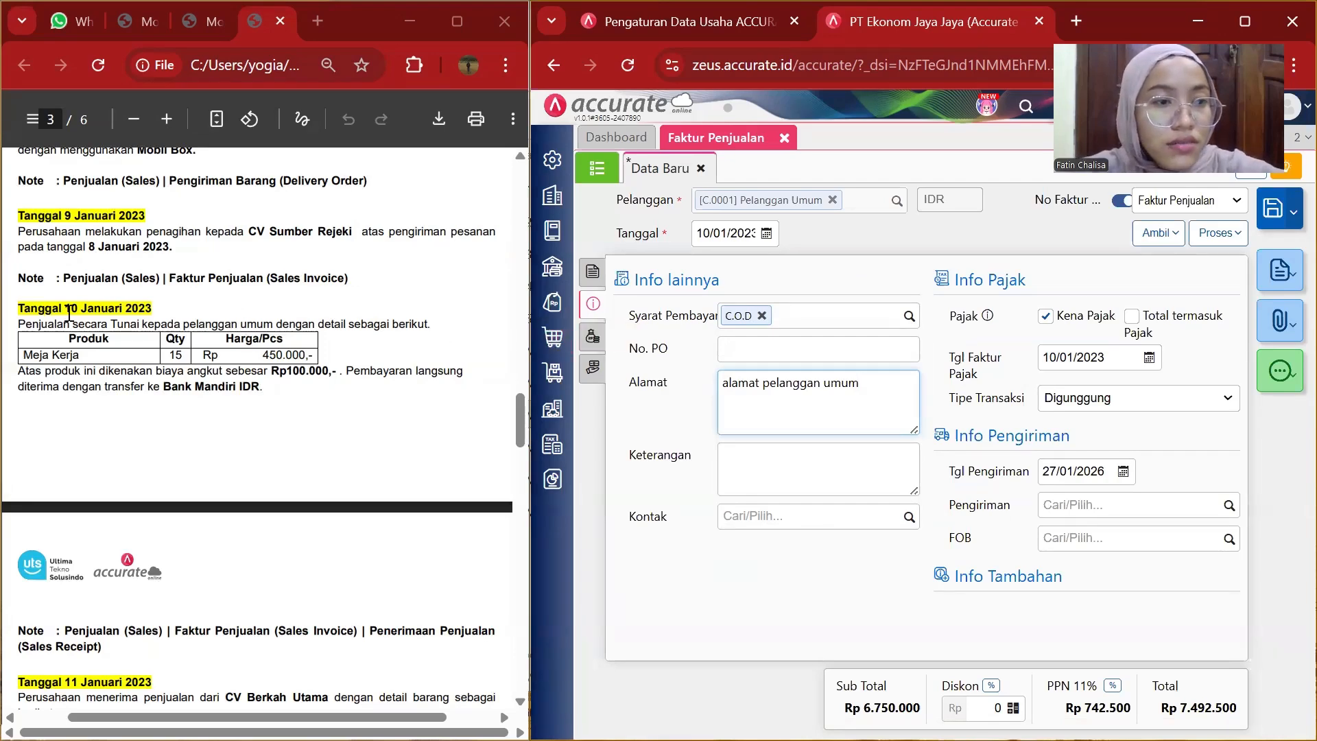
Paste the note "Penjualan secara Tunai kepada pelanggan umum" and set the shipping date to 10/01/2023.
left_click_drag(19, 324, 275, 318)
key("ctrl+c")
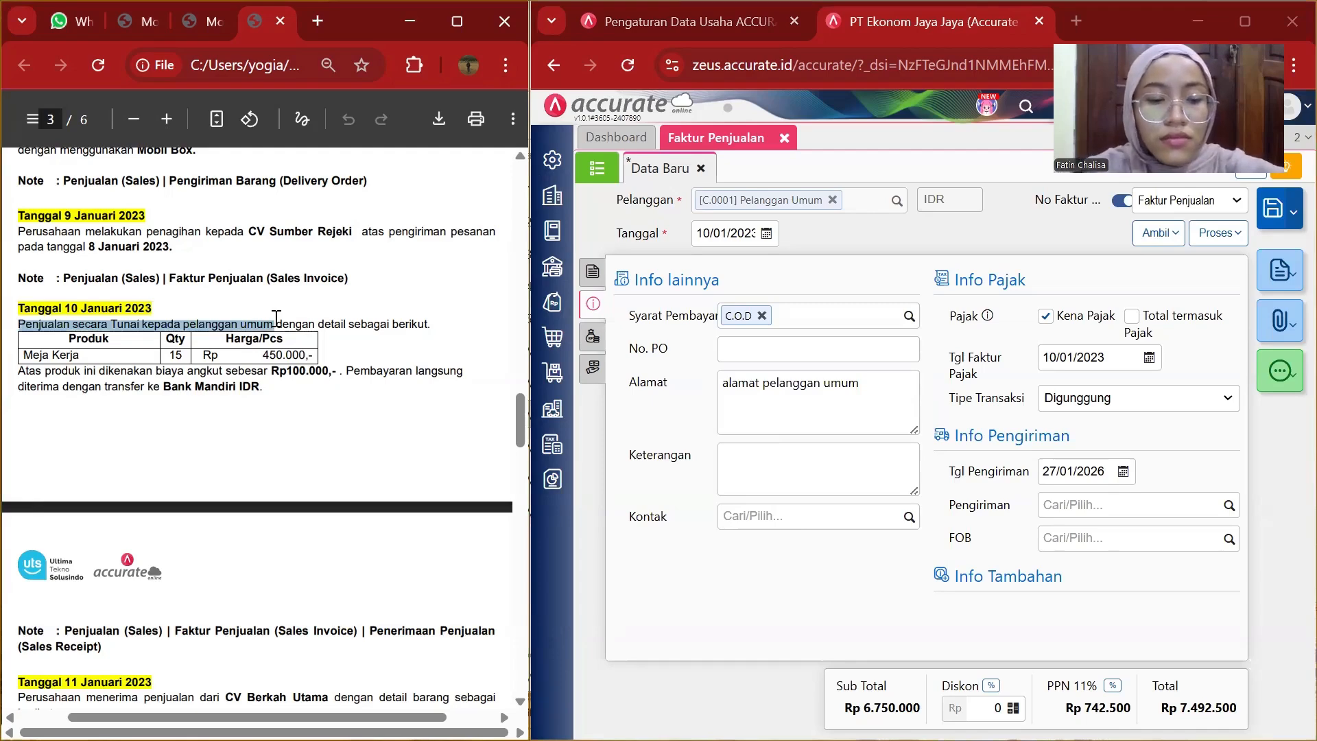
left_click(774, 455)
key("ctrl+v")
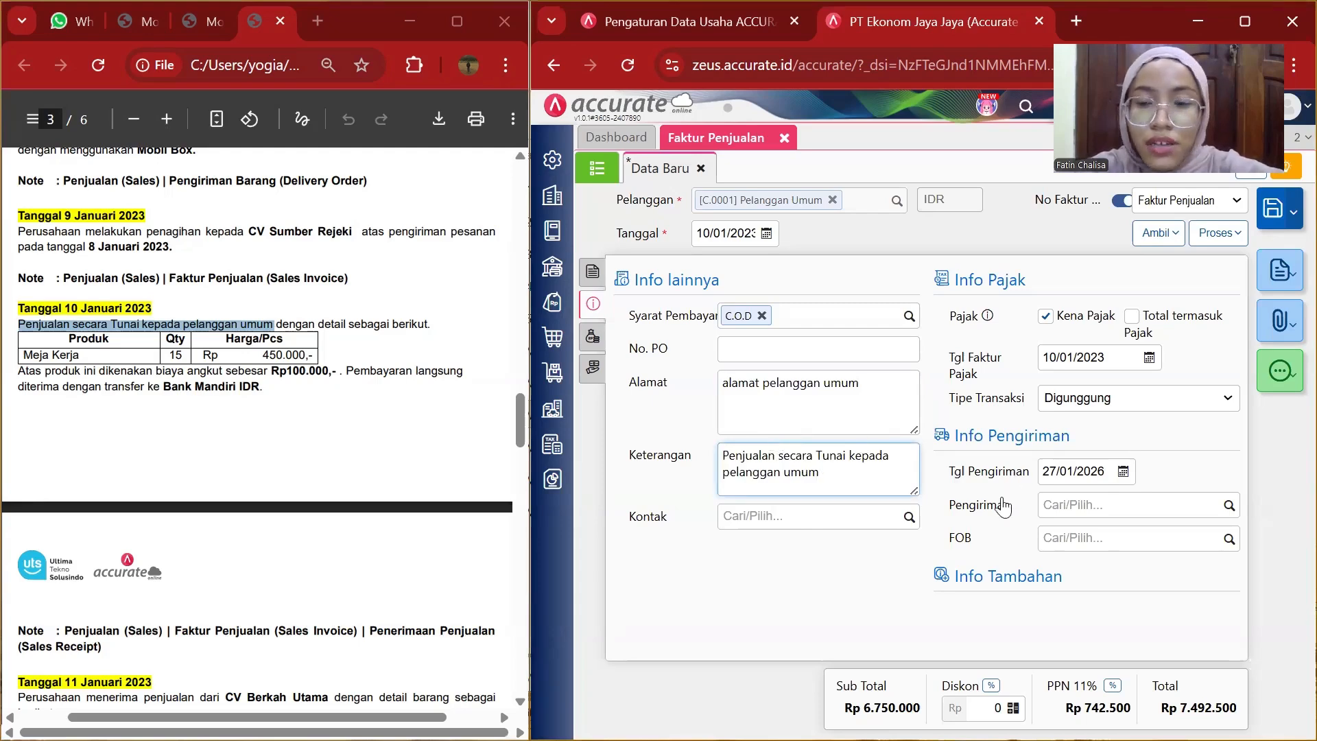
left_click(1087, 474)
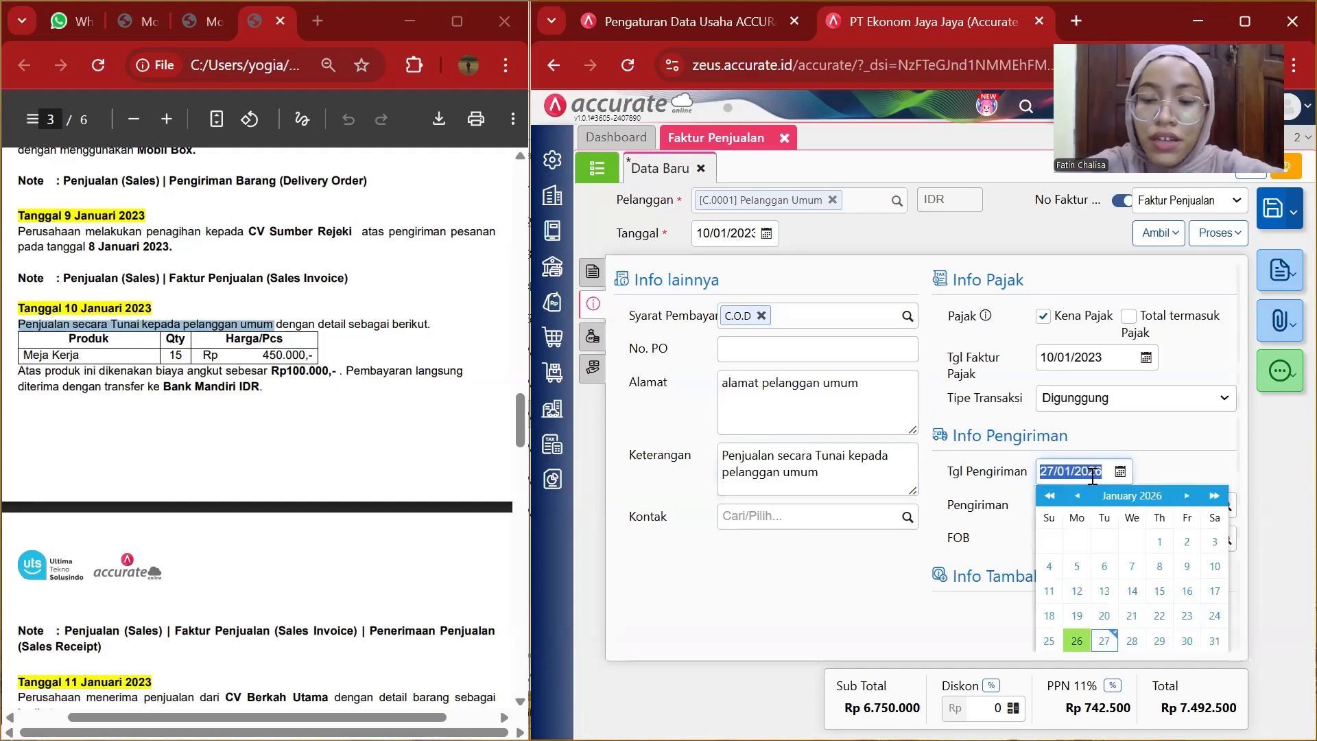
key("BackSpace")
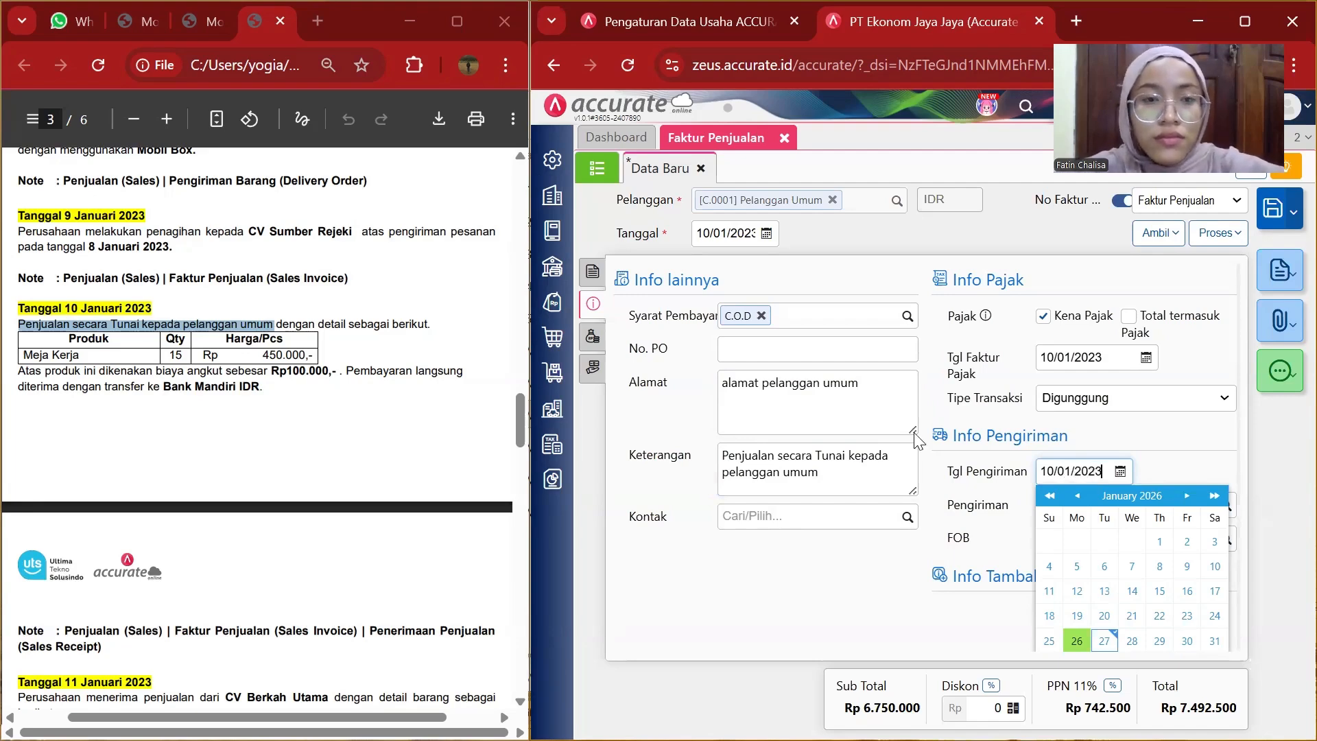
Add the Beban Angkut Pembelian charge of 100.000 to the invoice's other costs.
left_click(801, 565)
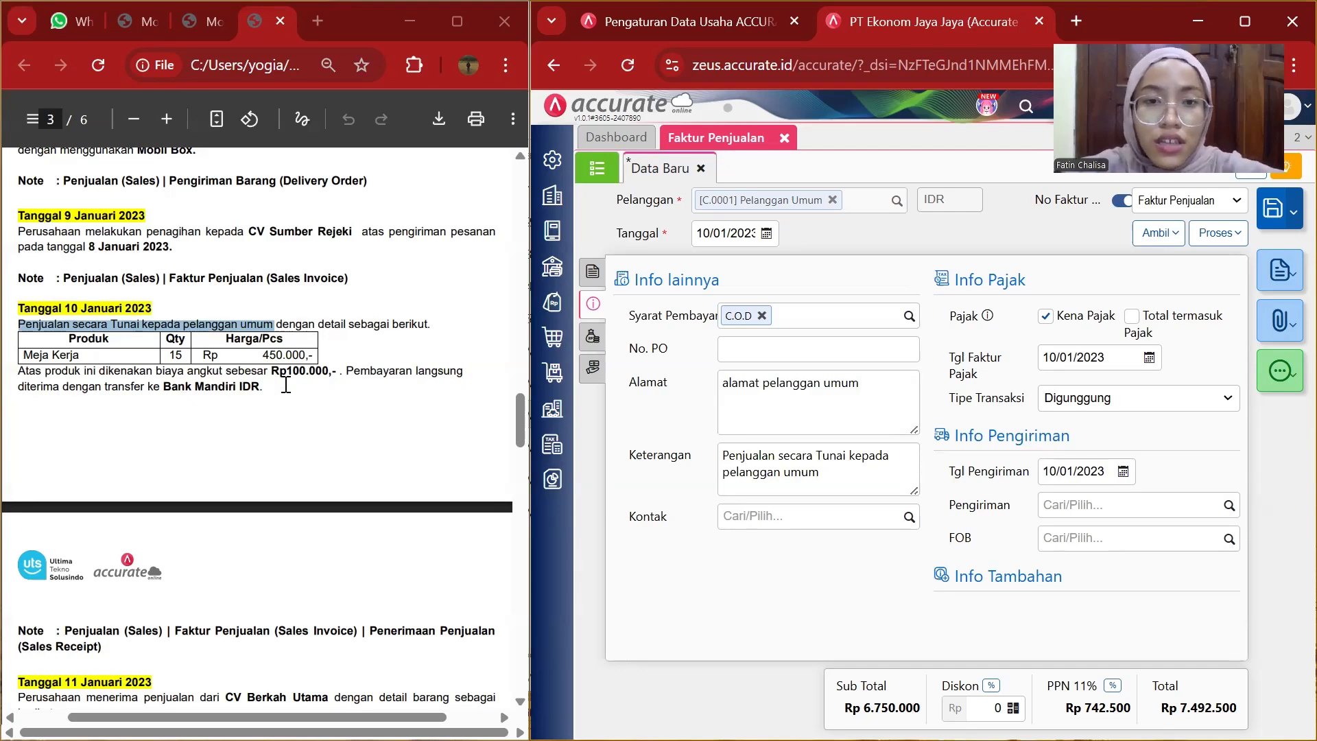
left_click(595, 338)
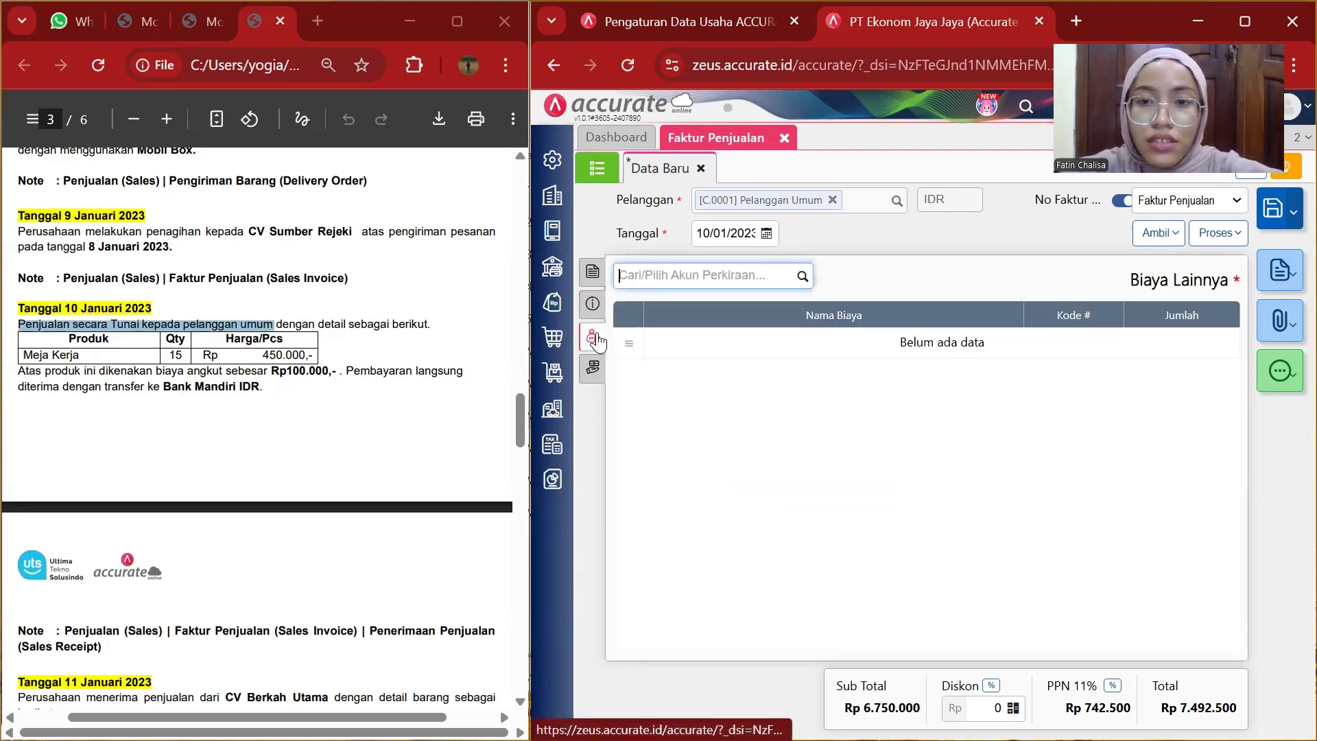
left_click(802, 278)
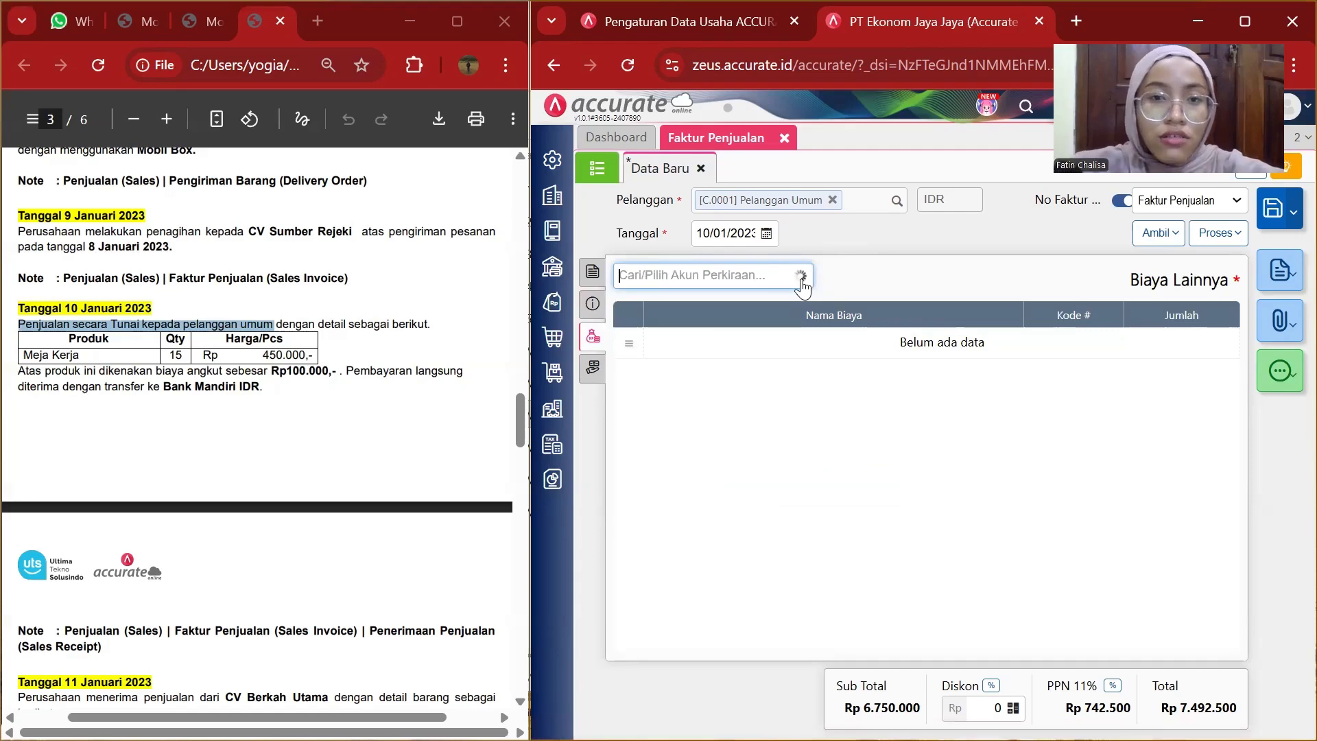
type("angku")
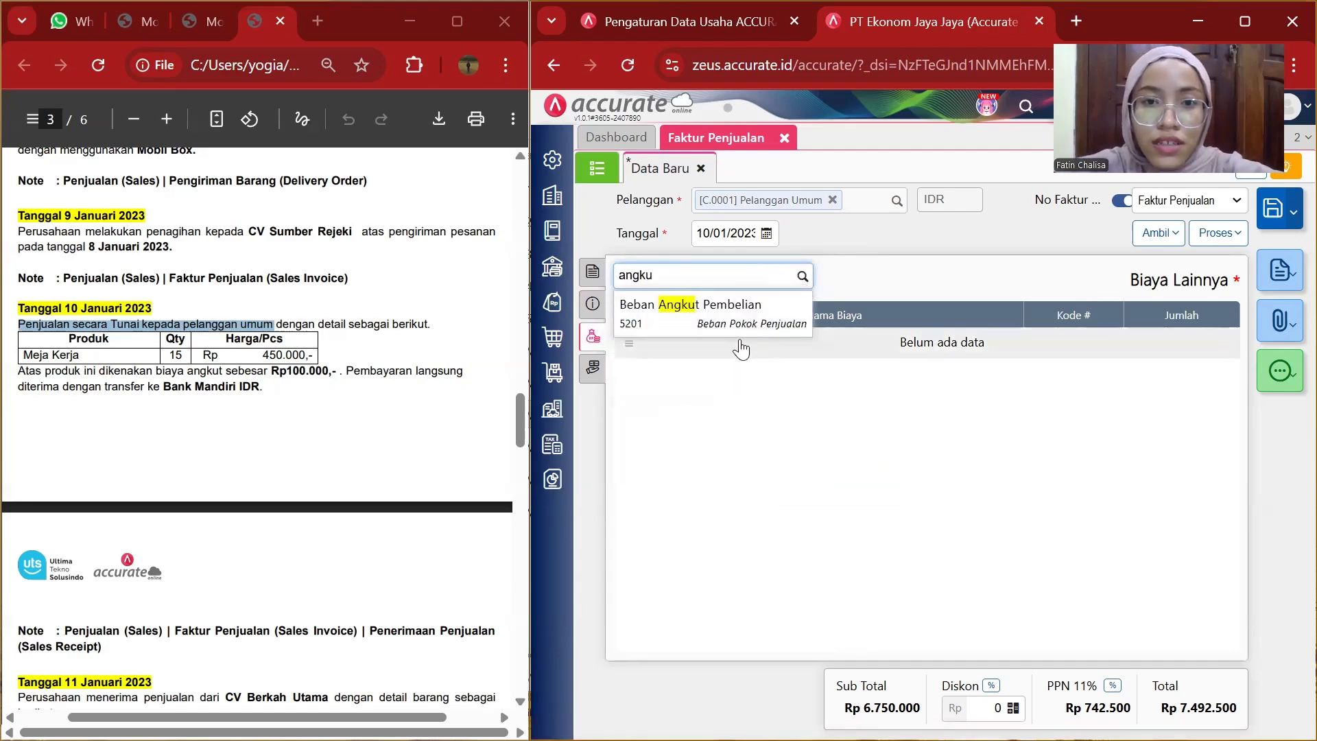
left_click(728, 311)
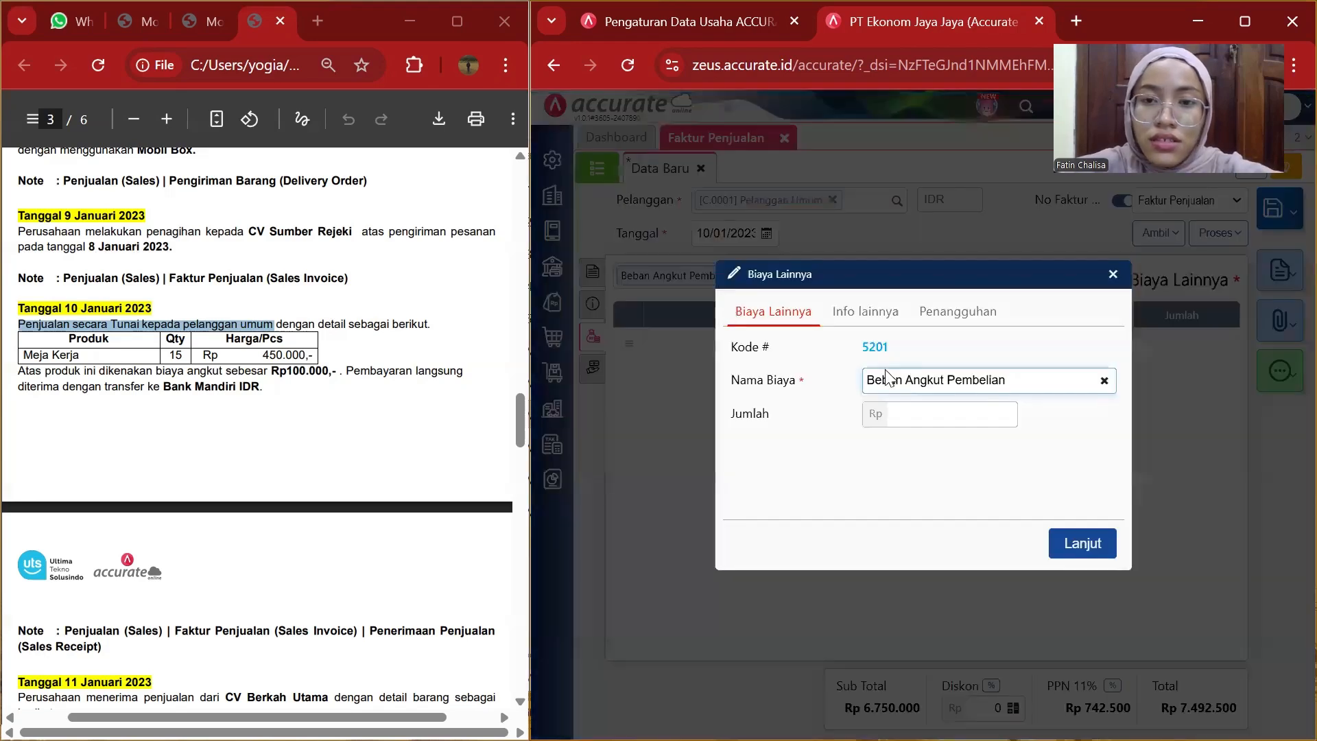
left_click(947, 415)
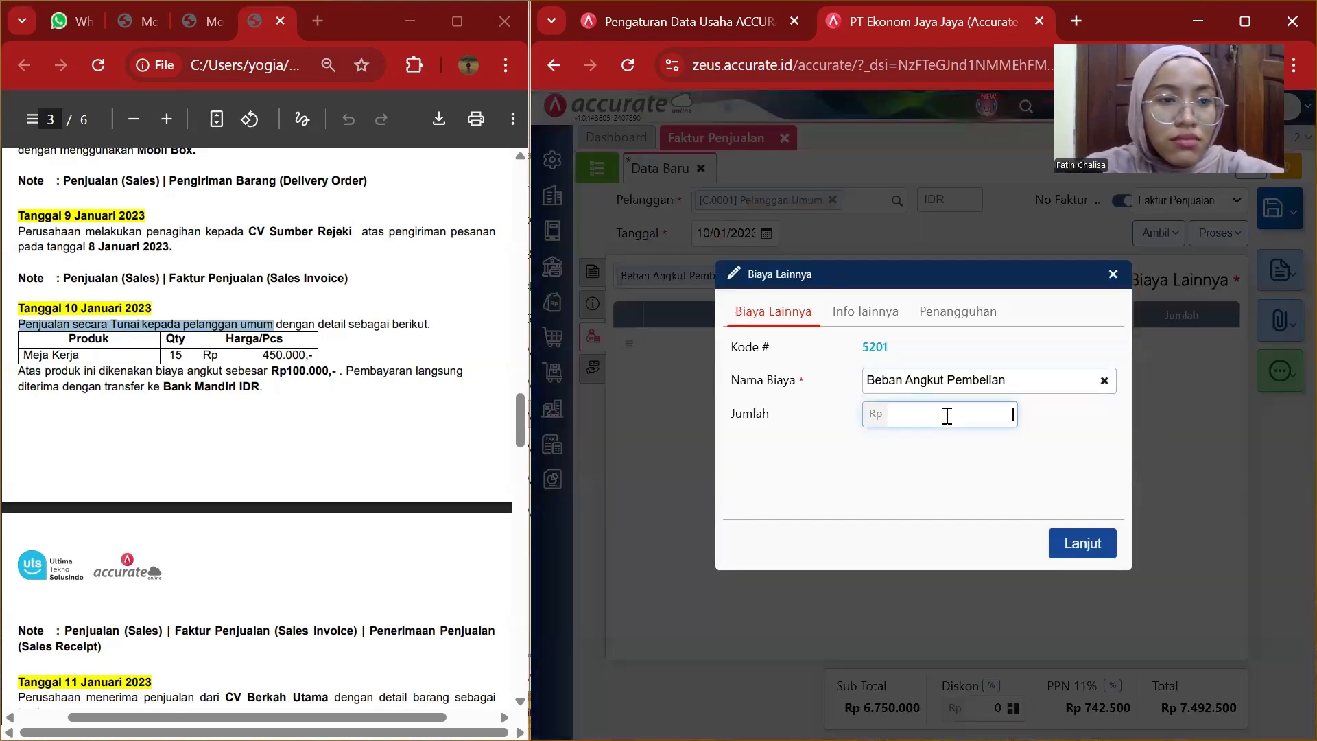
type("1")
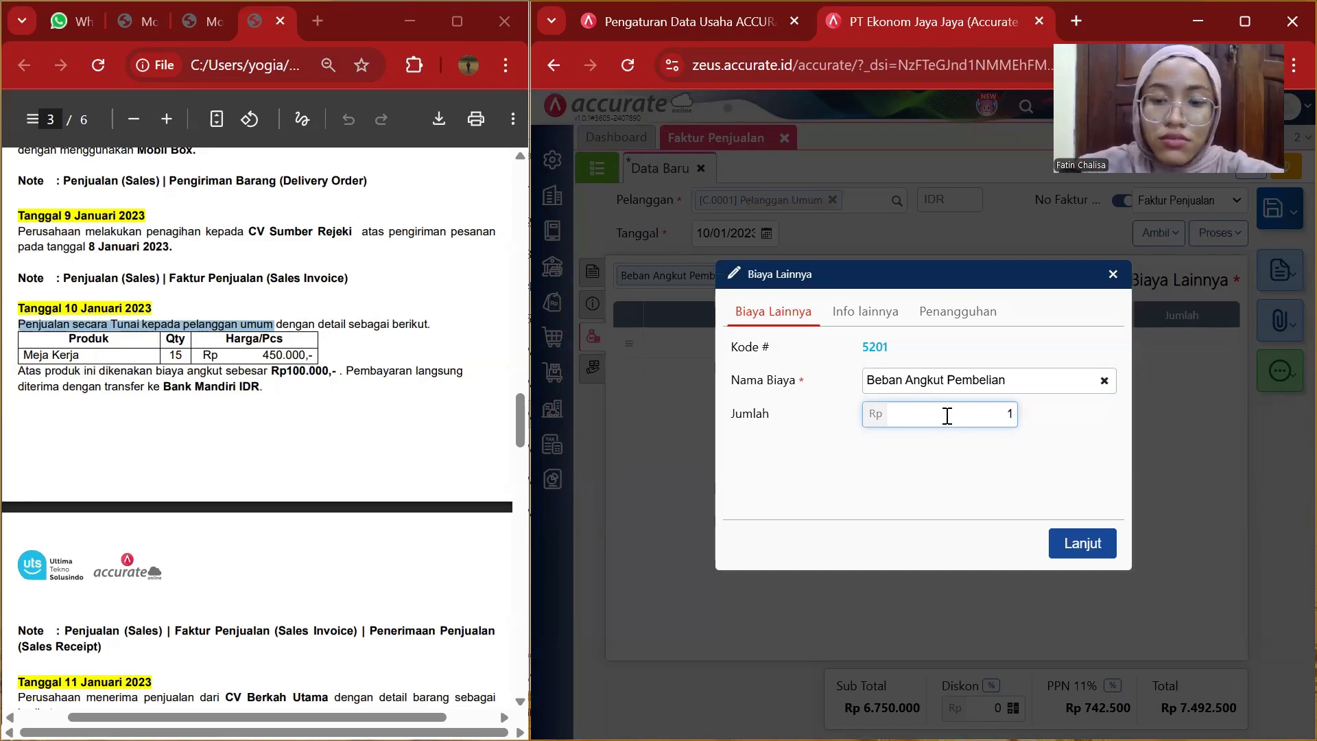
type("00.000")
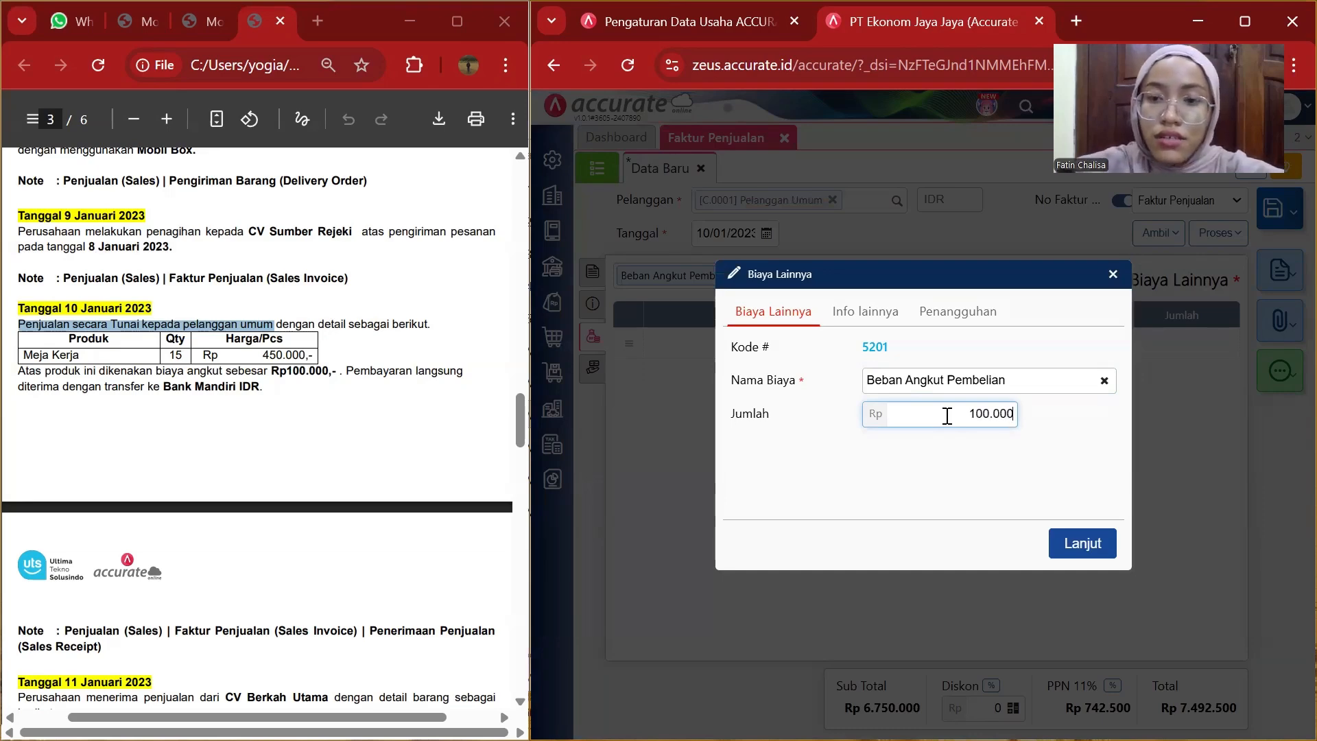
left_click(1101, 542)
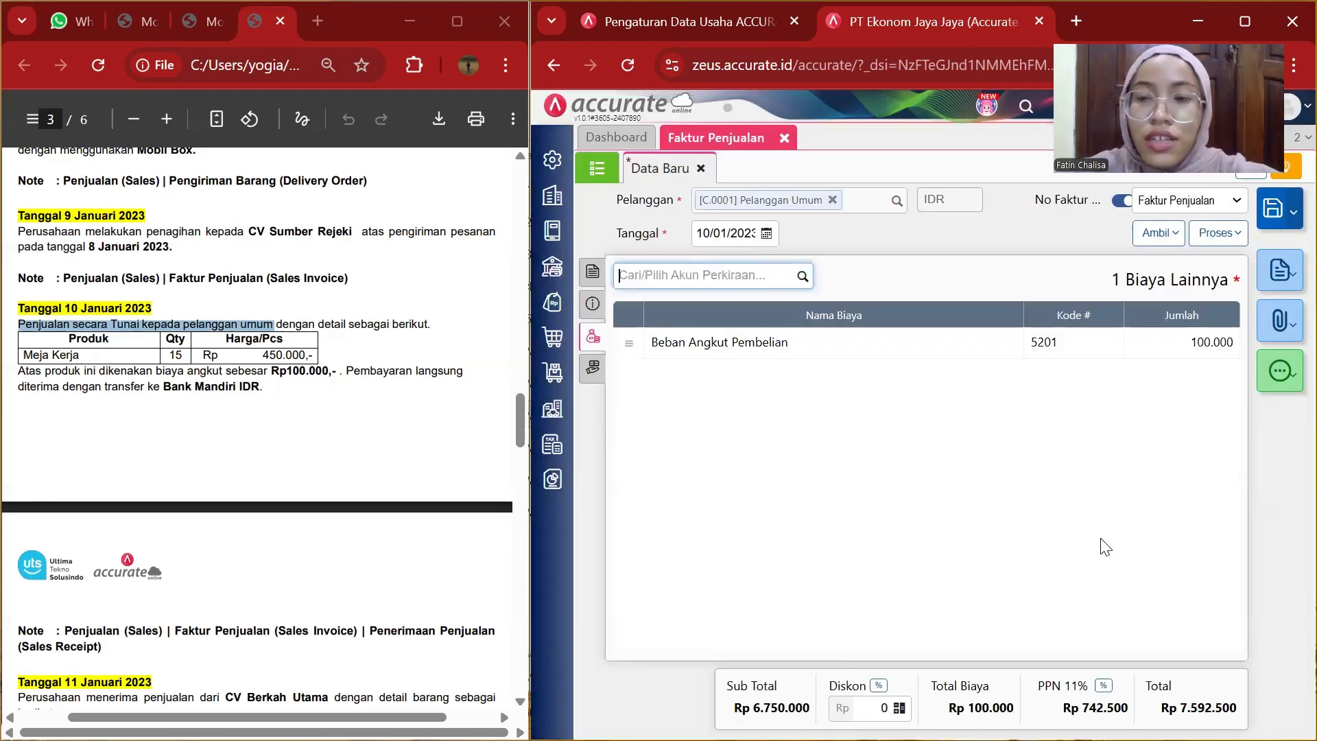
Create a payment receipt from the invoice and choose Bank Mandiri IDR as the bank.
left_click(1234, 233)
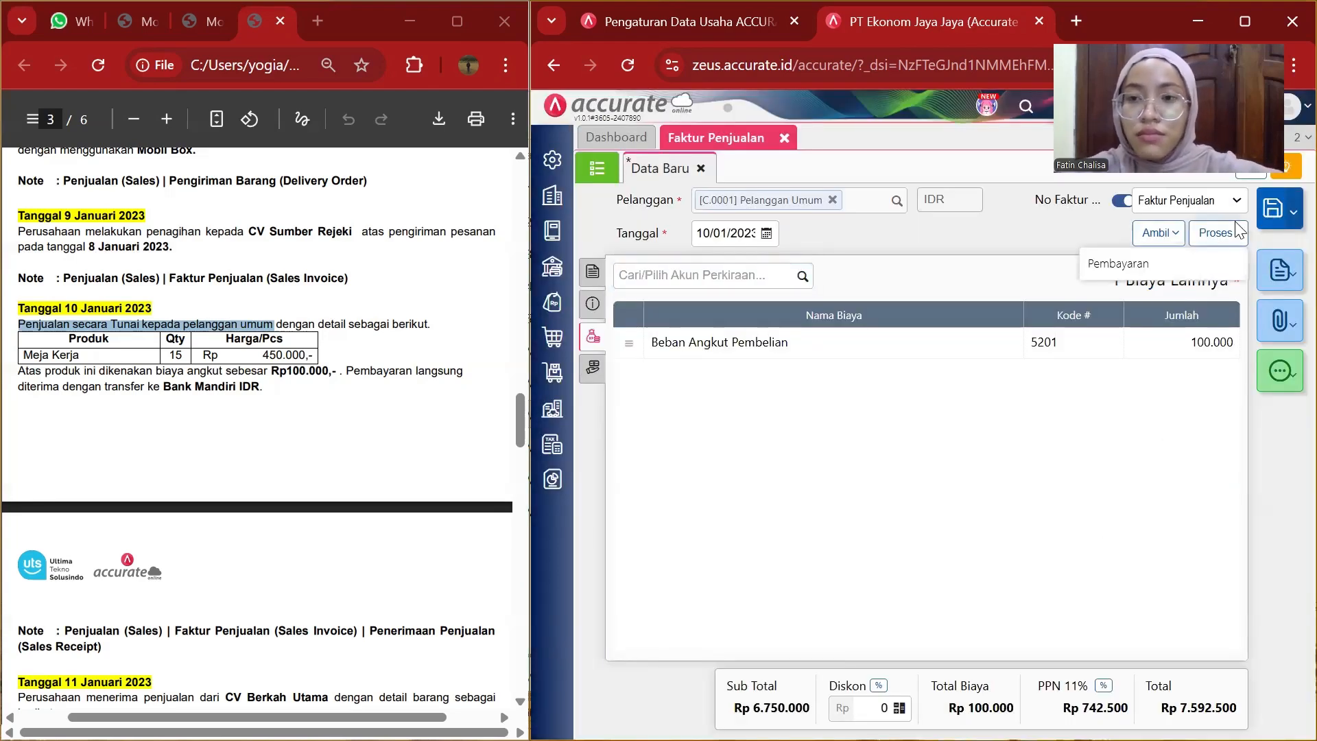
left_click(1167, 265)
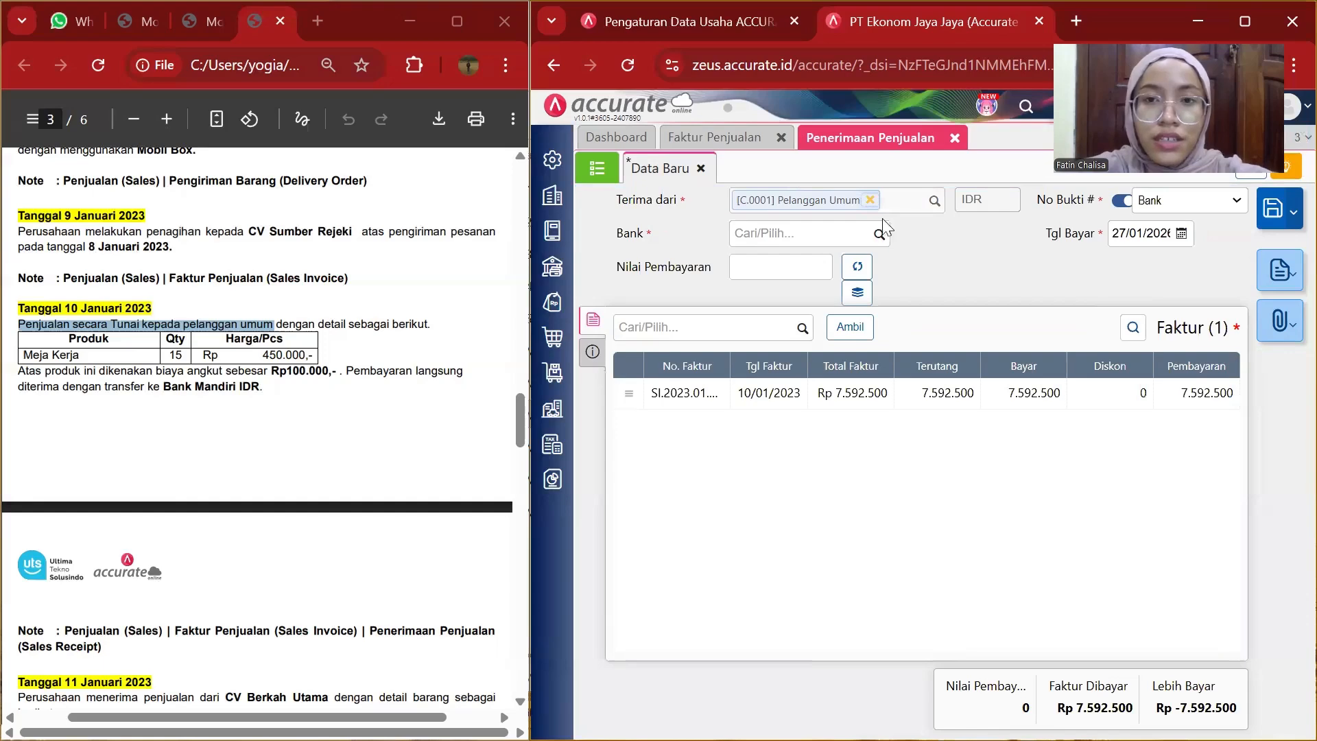
left_click(879, 240)
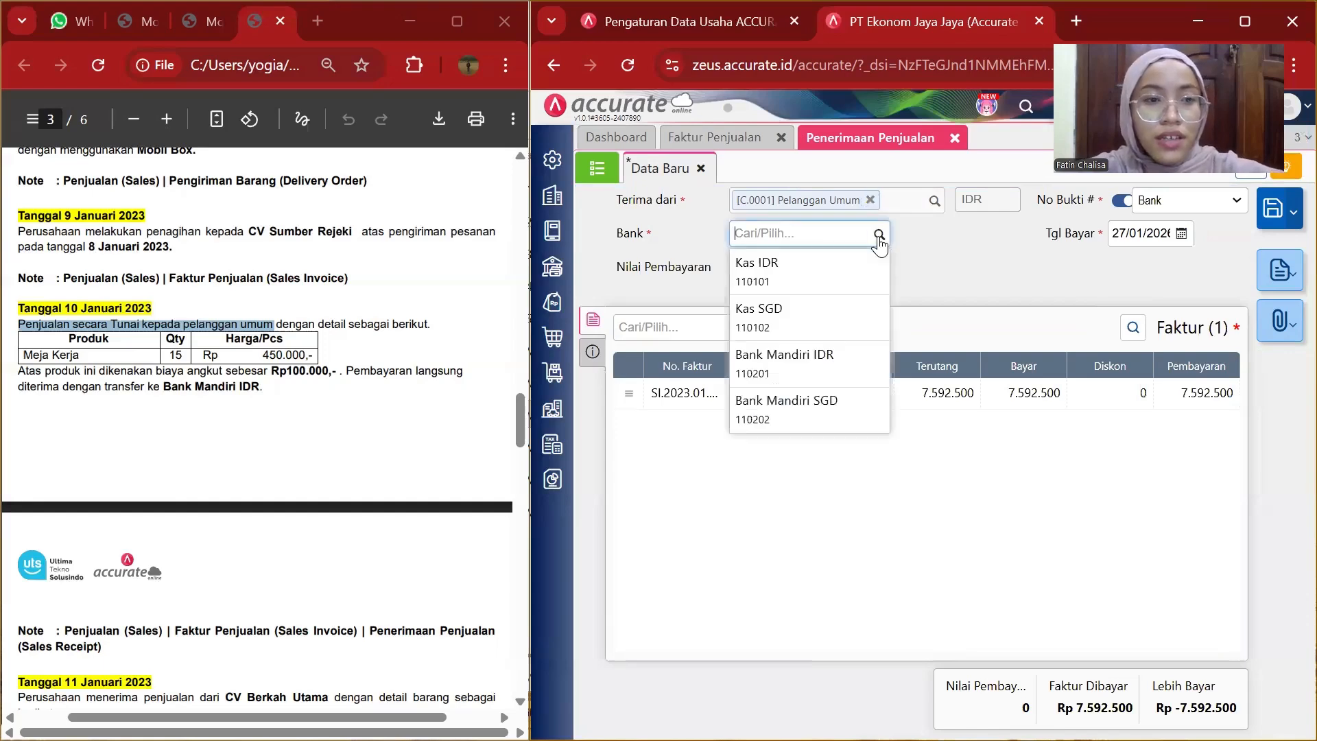
left_click(823, 358)
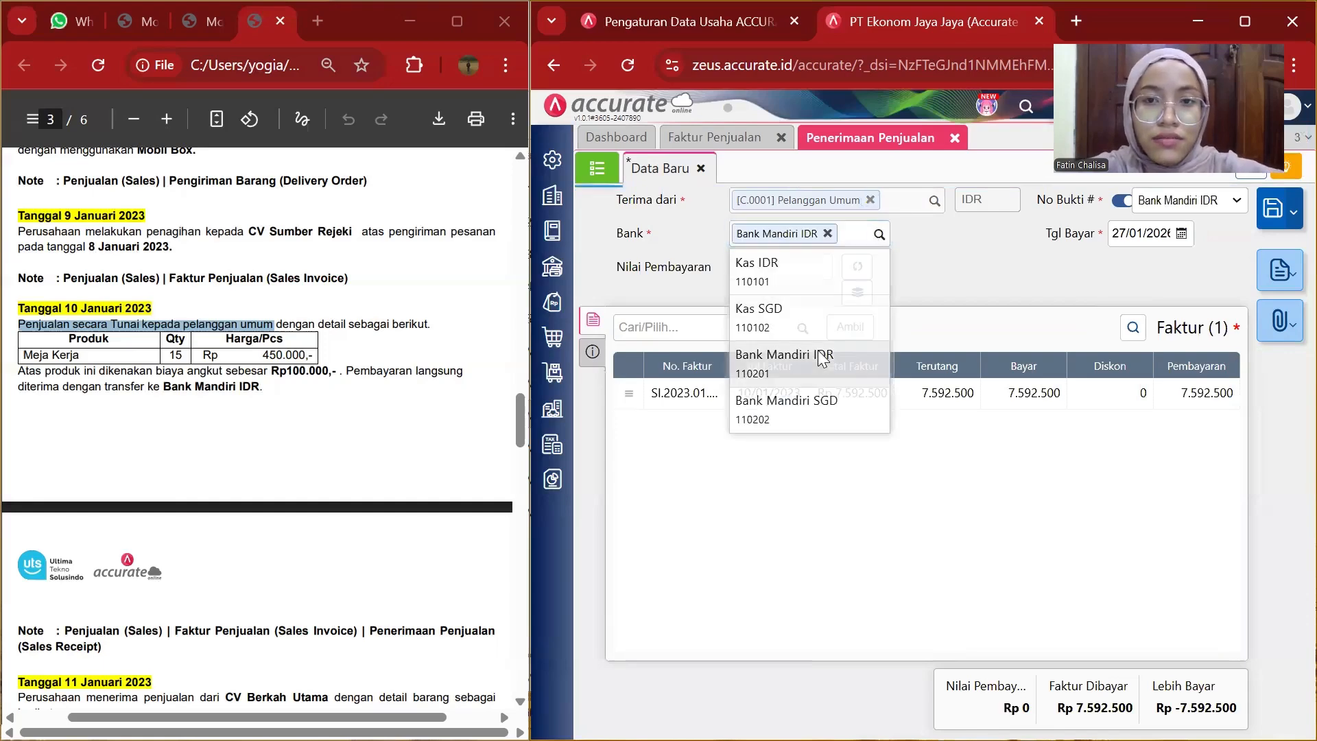
Set the payment date to 10/01/2023 and calculate the payment value from the invoice.
left_click(1152, 234)
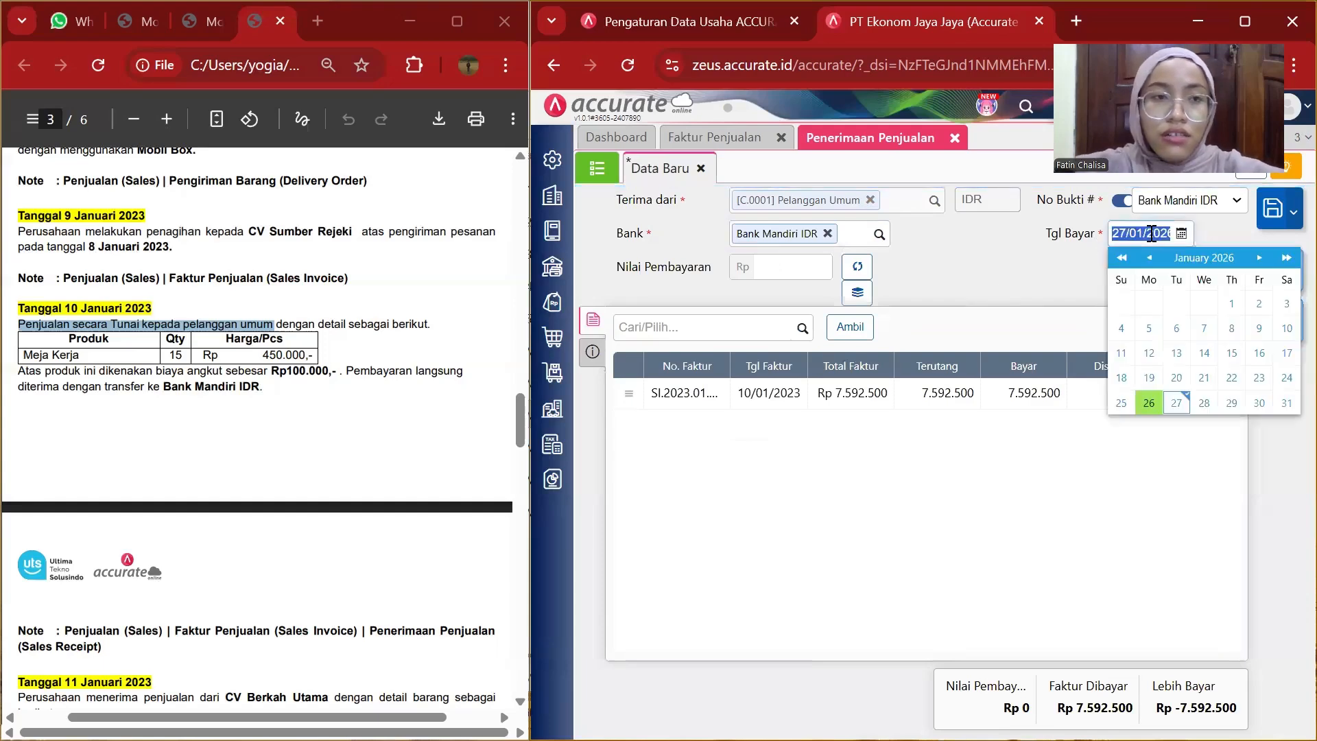
type("1")
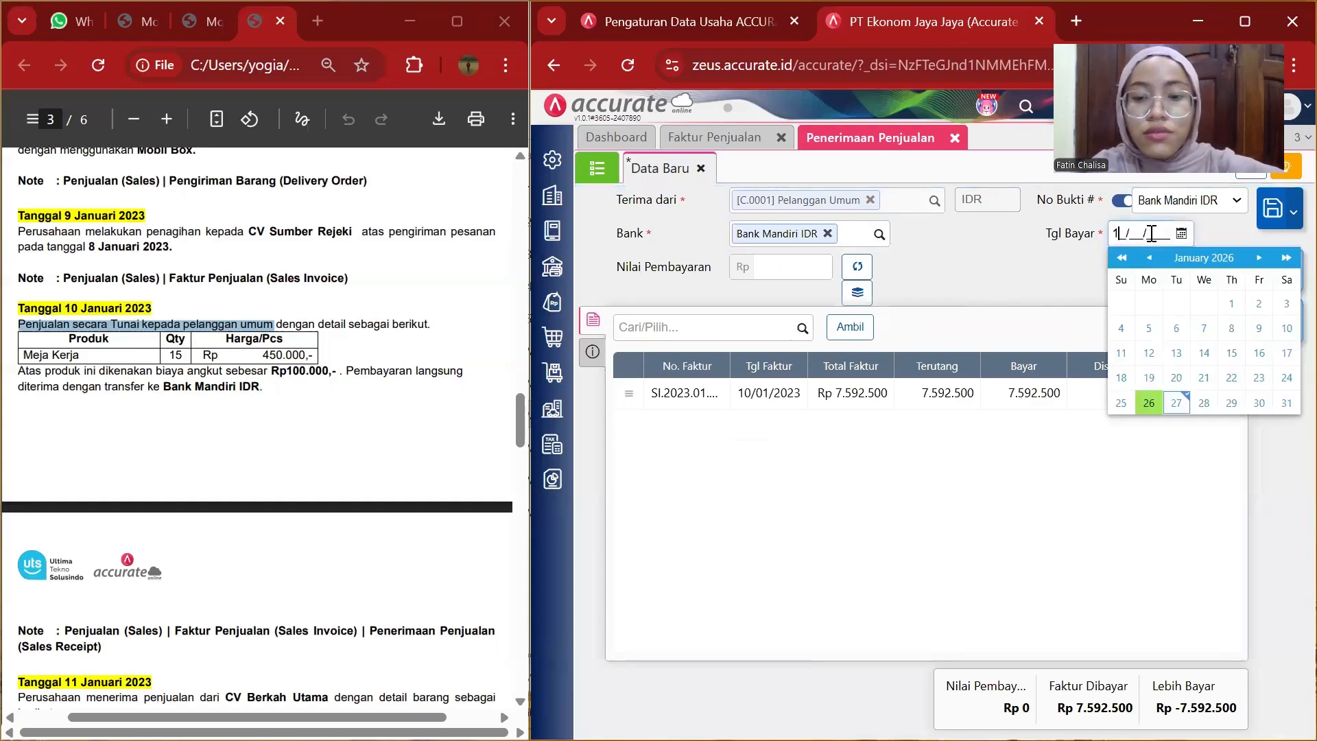
type("0/01/")
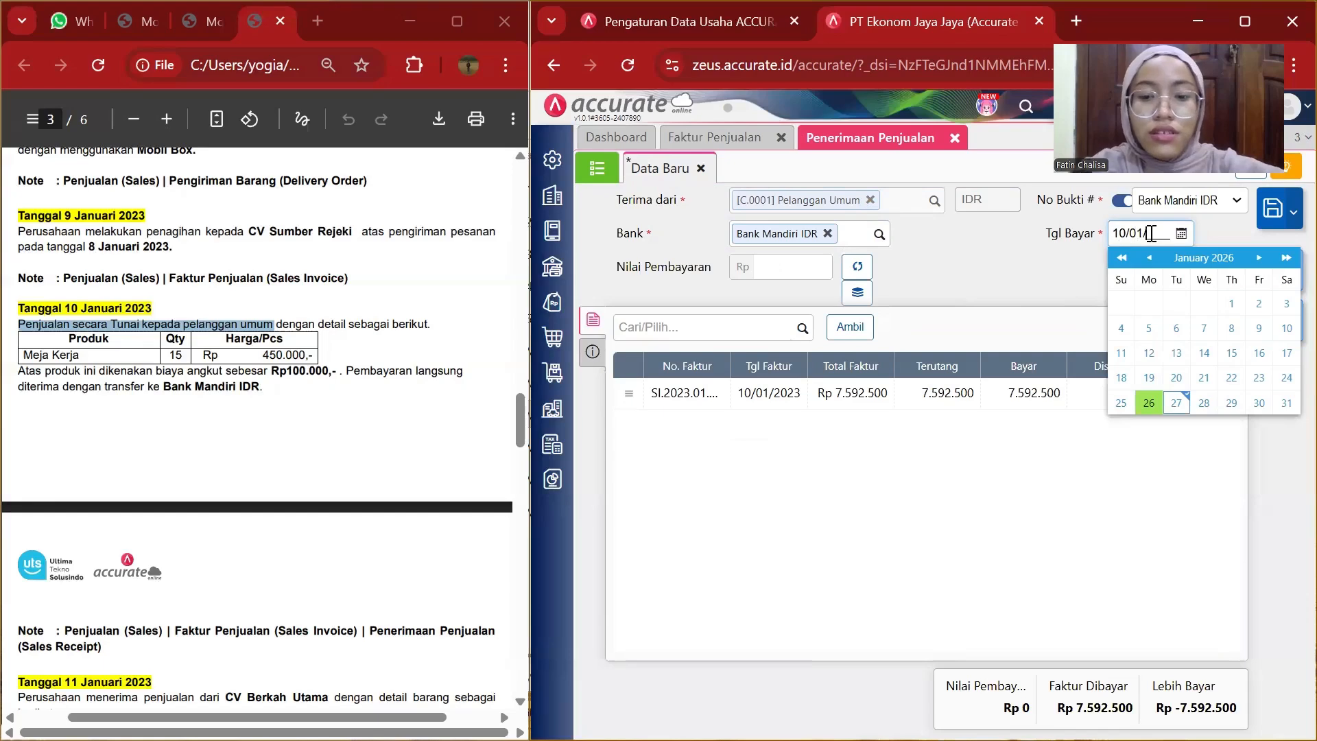
type("2023")
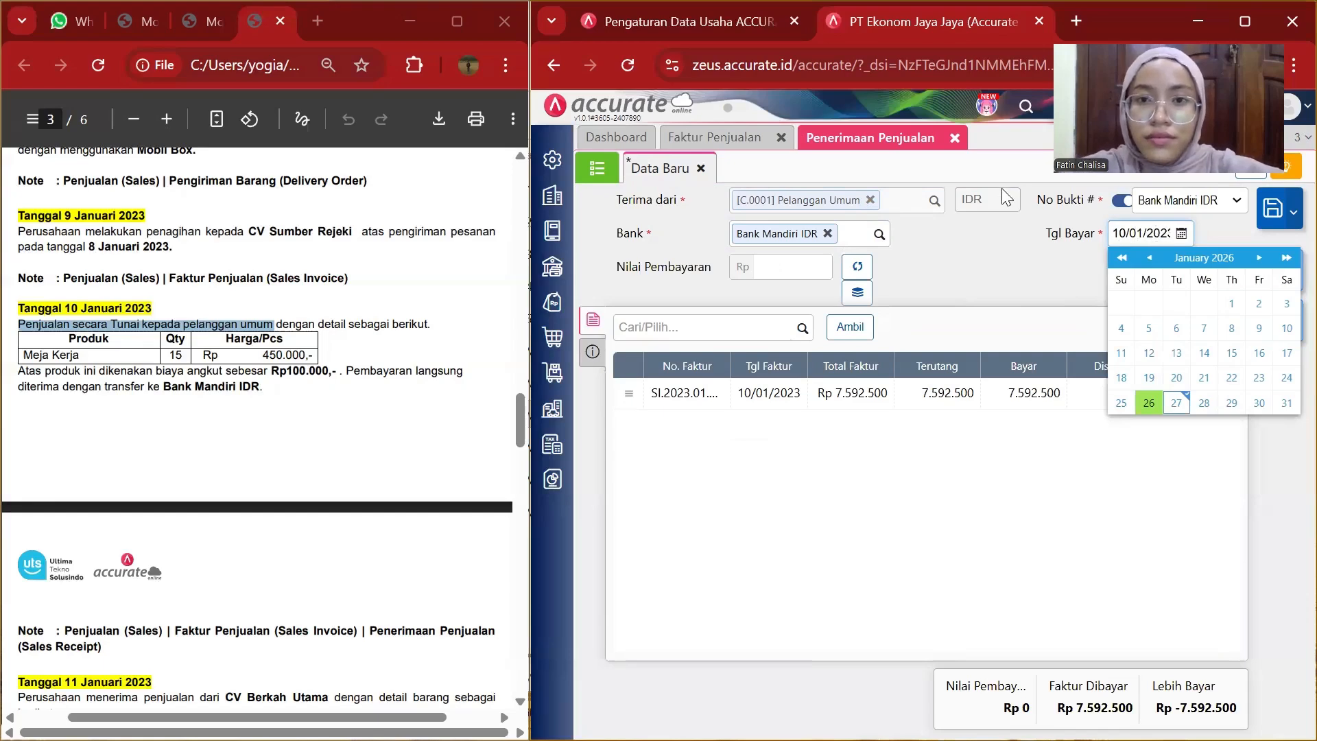
left_click(1002, 269)
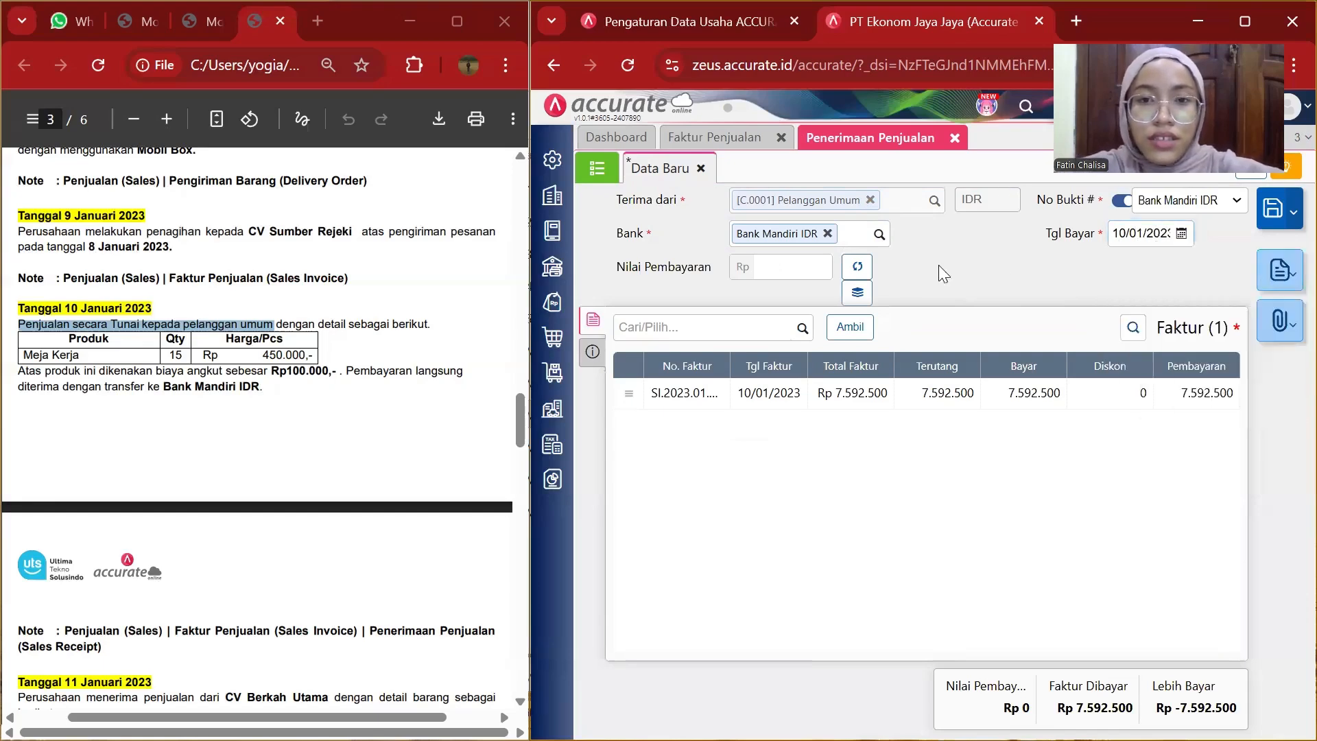
left_click(857, 268)
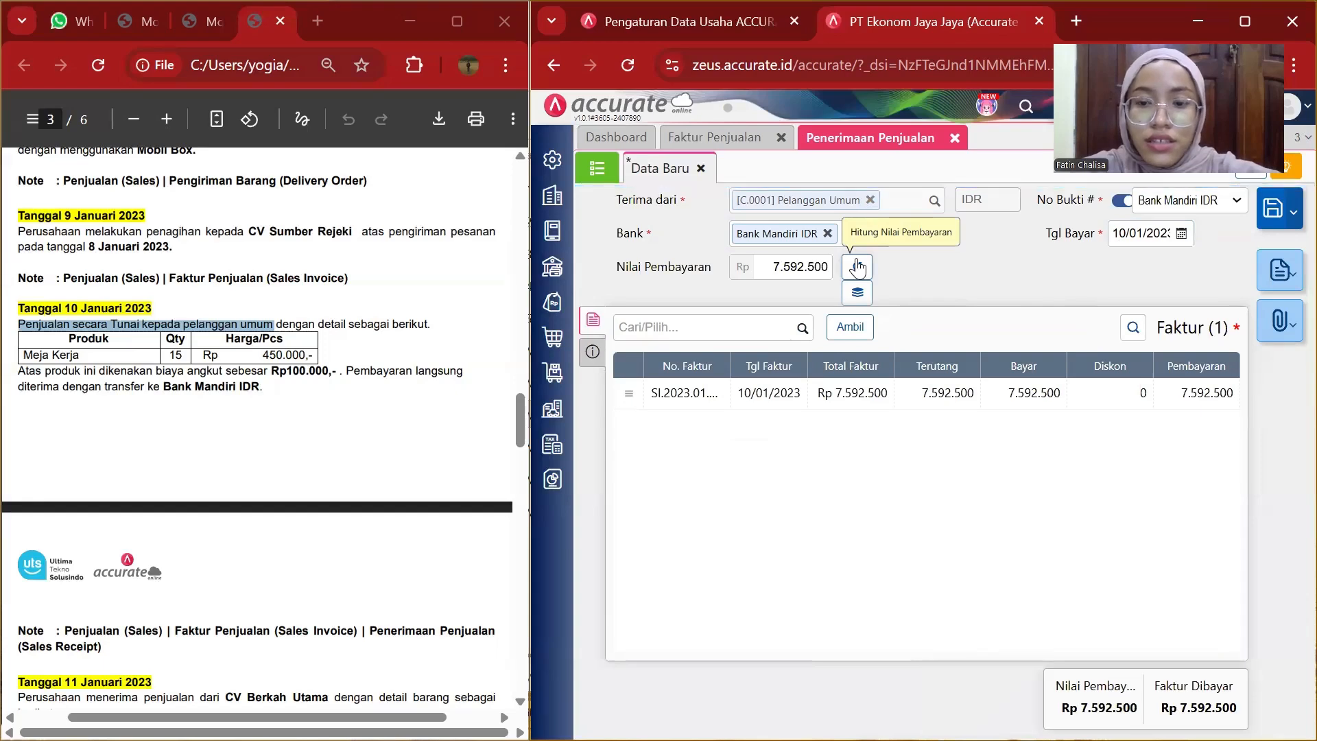
Set the receipt's payment method to Transfer Bank.
left_click(593, 353)
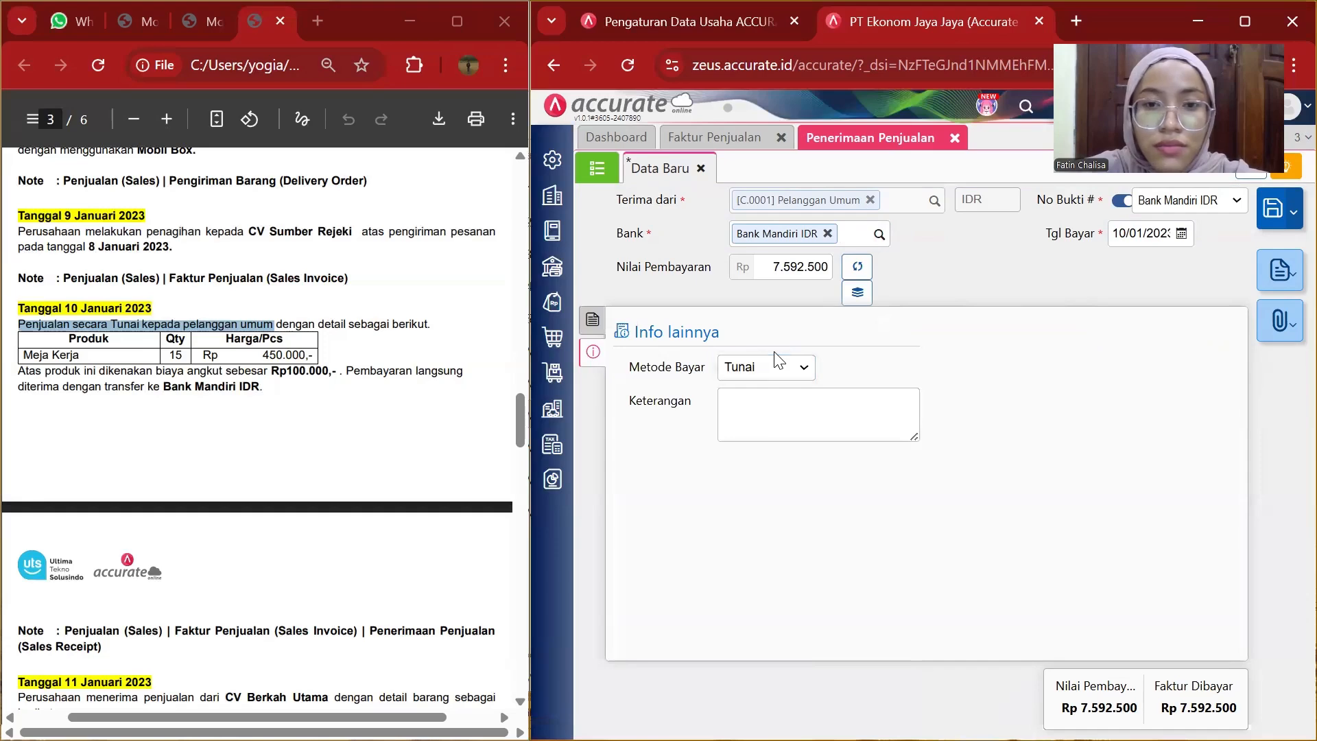
left_click(784, 369)
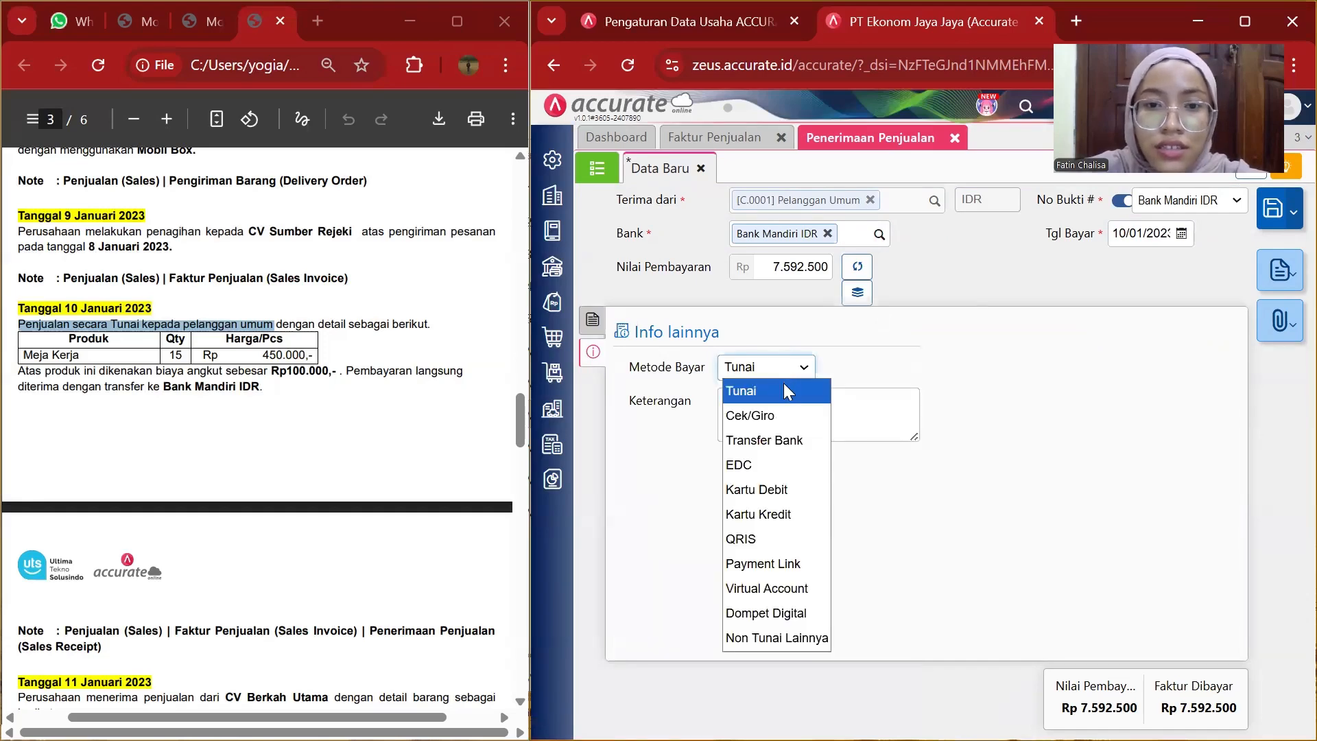
left_click(786, 439)
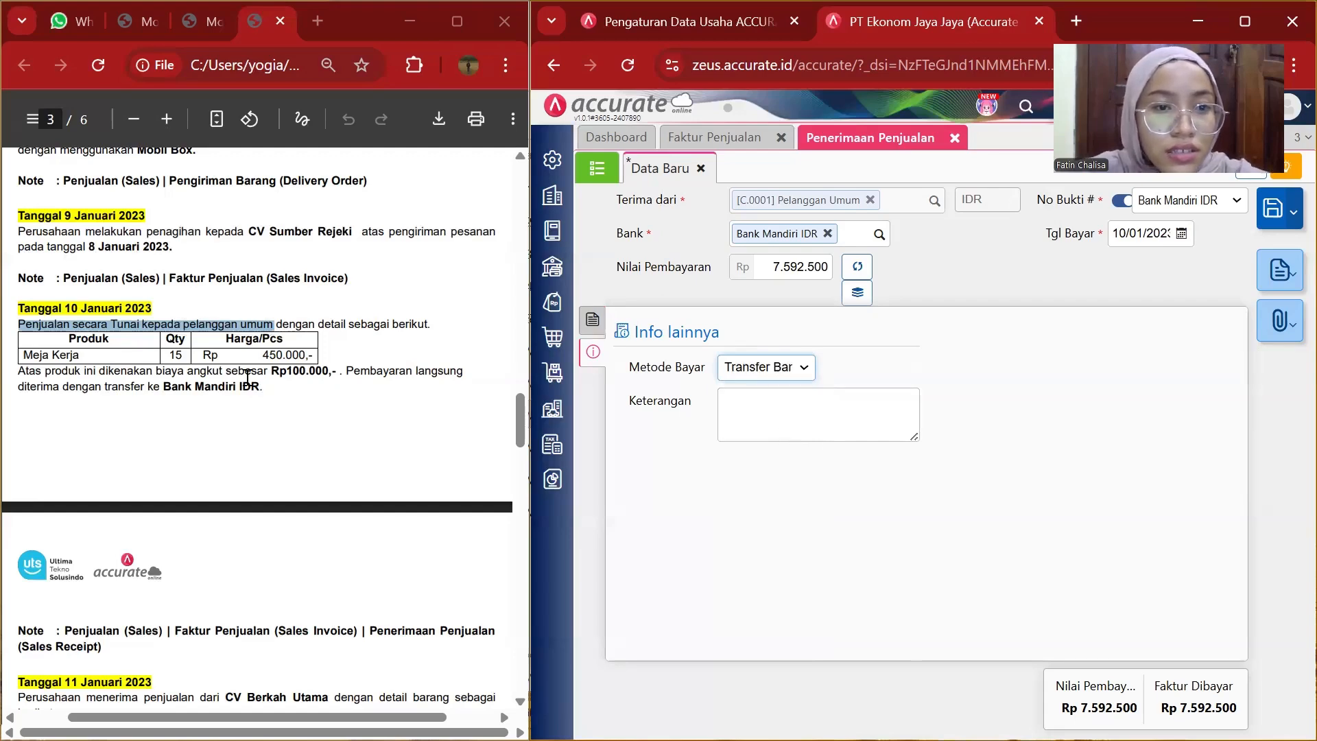
Copy the note "Pembayaran langsung diterima dengan transfer ke Bank Mandiri IDR" into the receipt's description and save it.
left_click_drag(346, 373, 511, 379)
left_click_drag(380, 395, 263, 389)
key("ctrl+c")
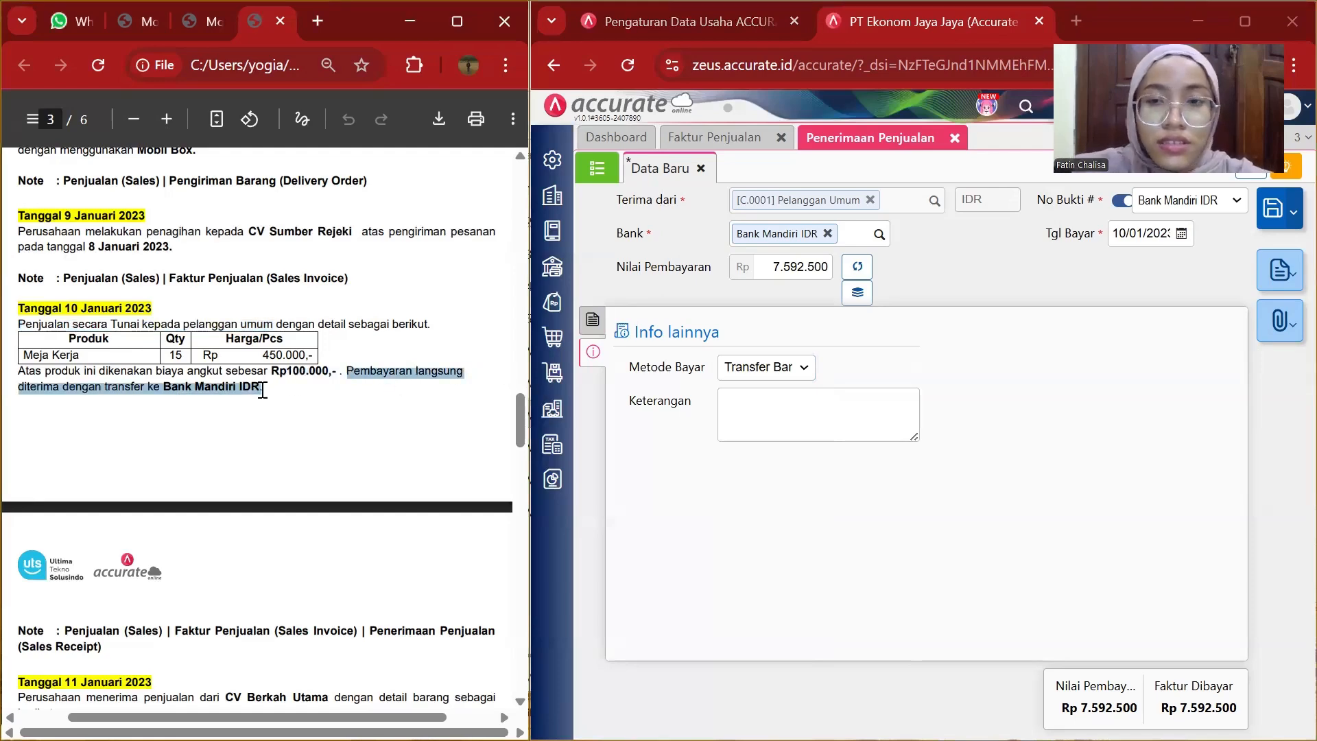
left_click(748, 409)
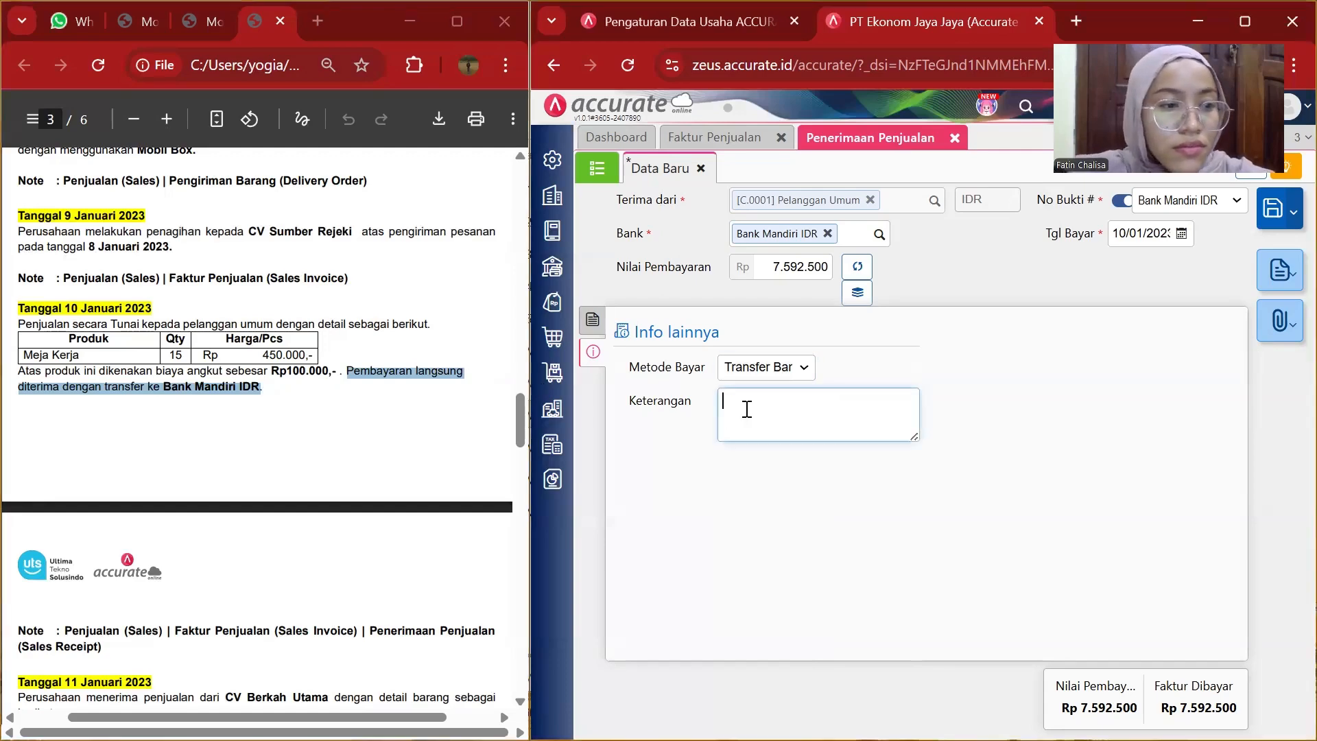
key("ctrl+v")
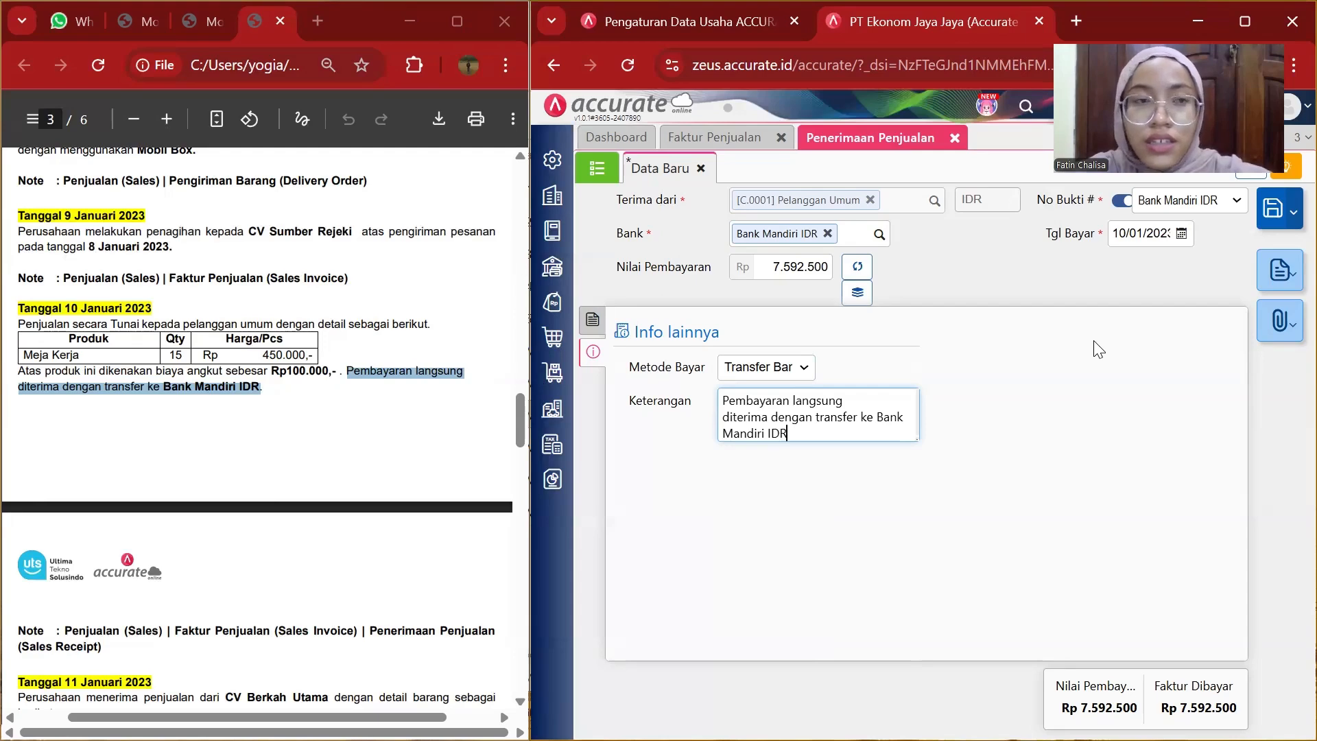
left_click(1274, 203)
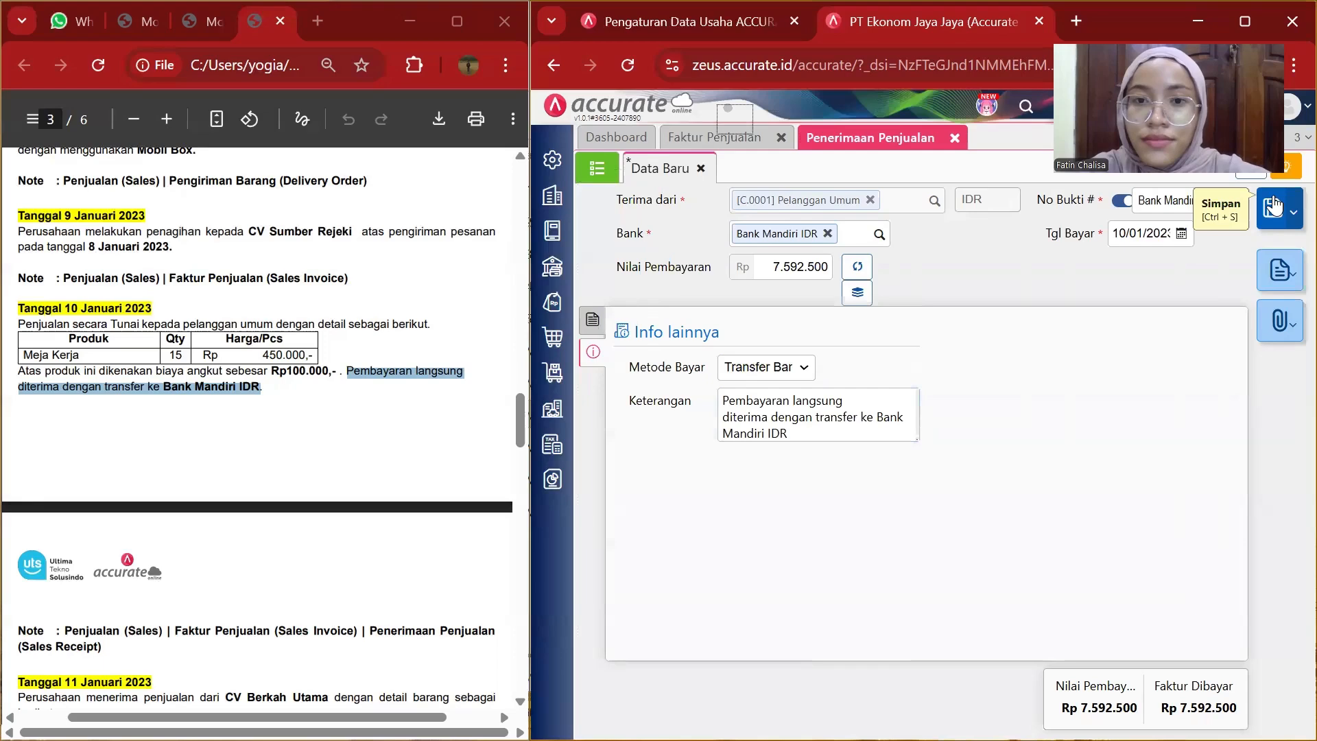
Close the sales receipt and sales invoice tabs.
left_click(954, 138)
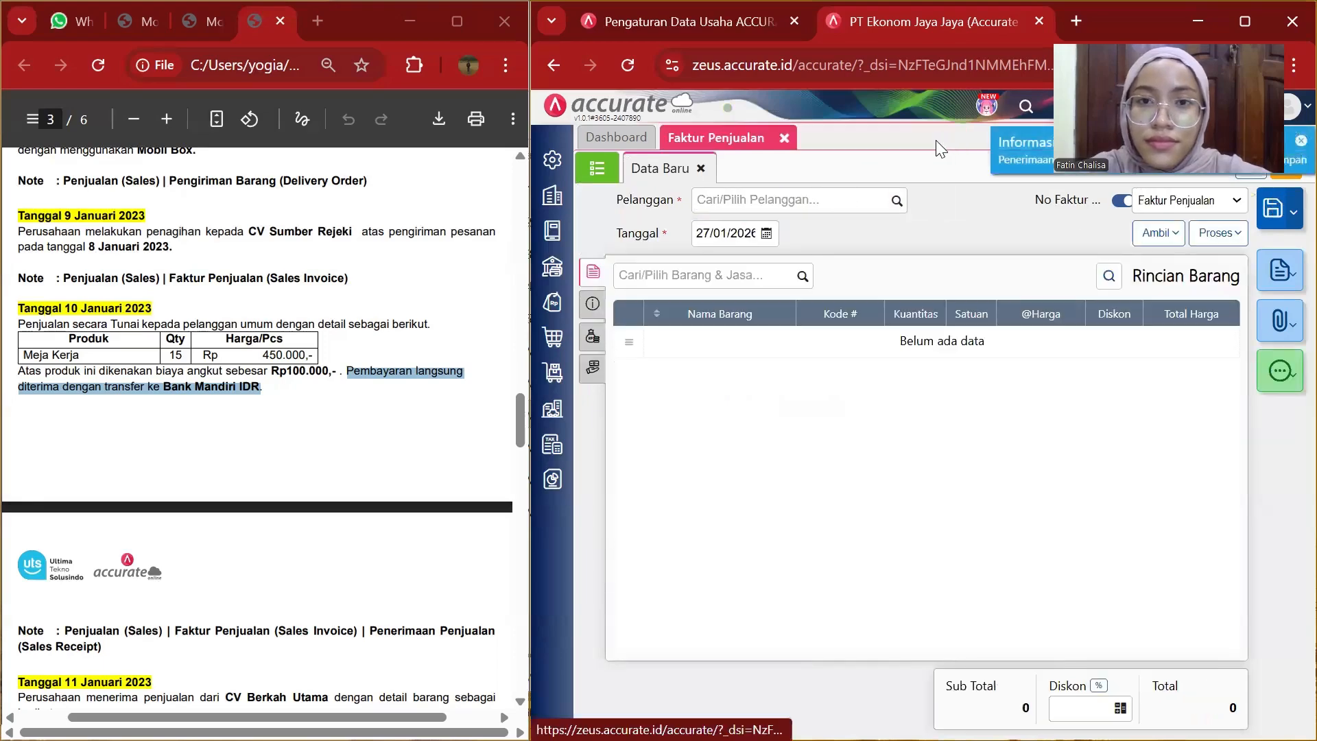
left_click(783, 137)
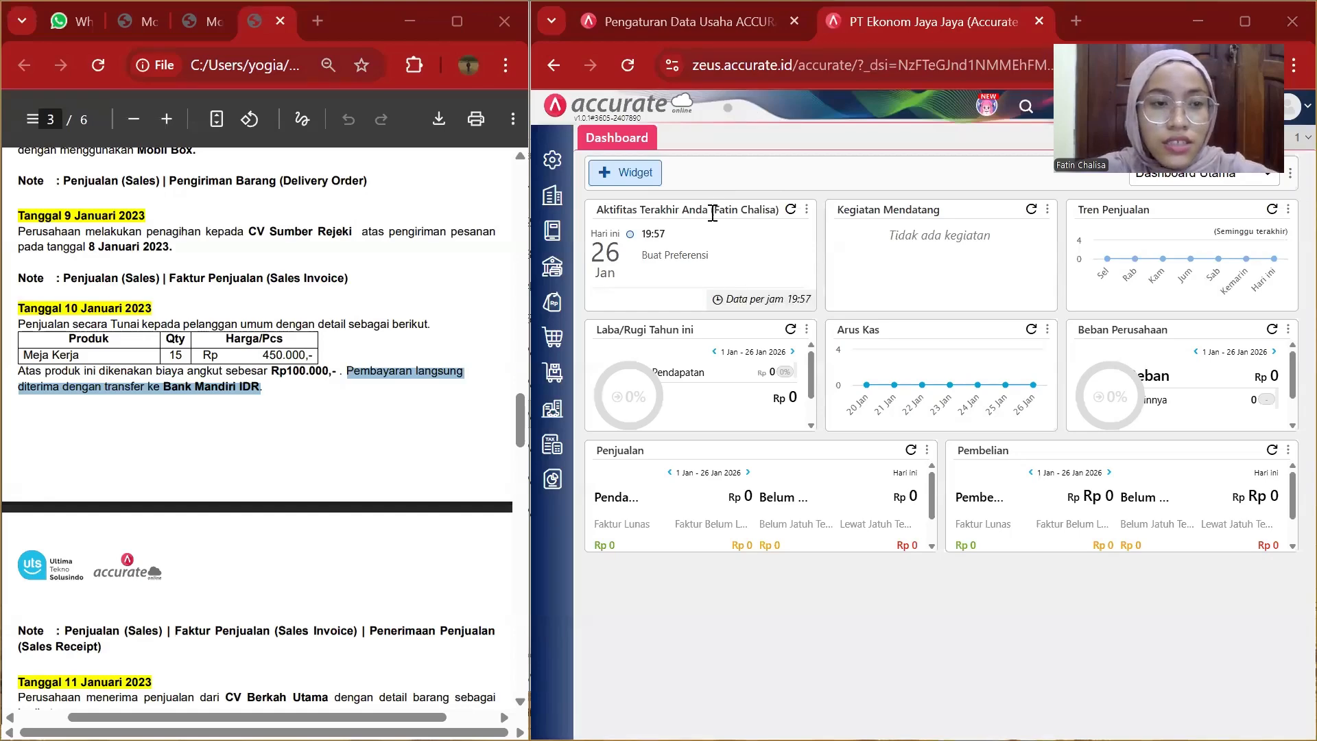
scroll(285, 448, "down", 6)
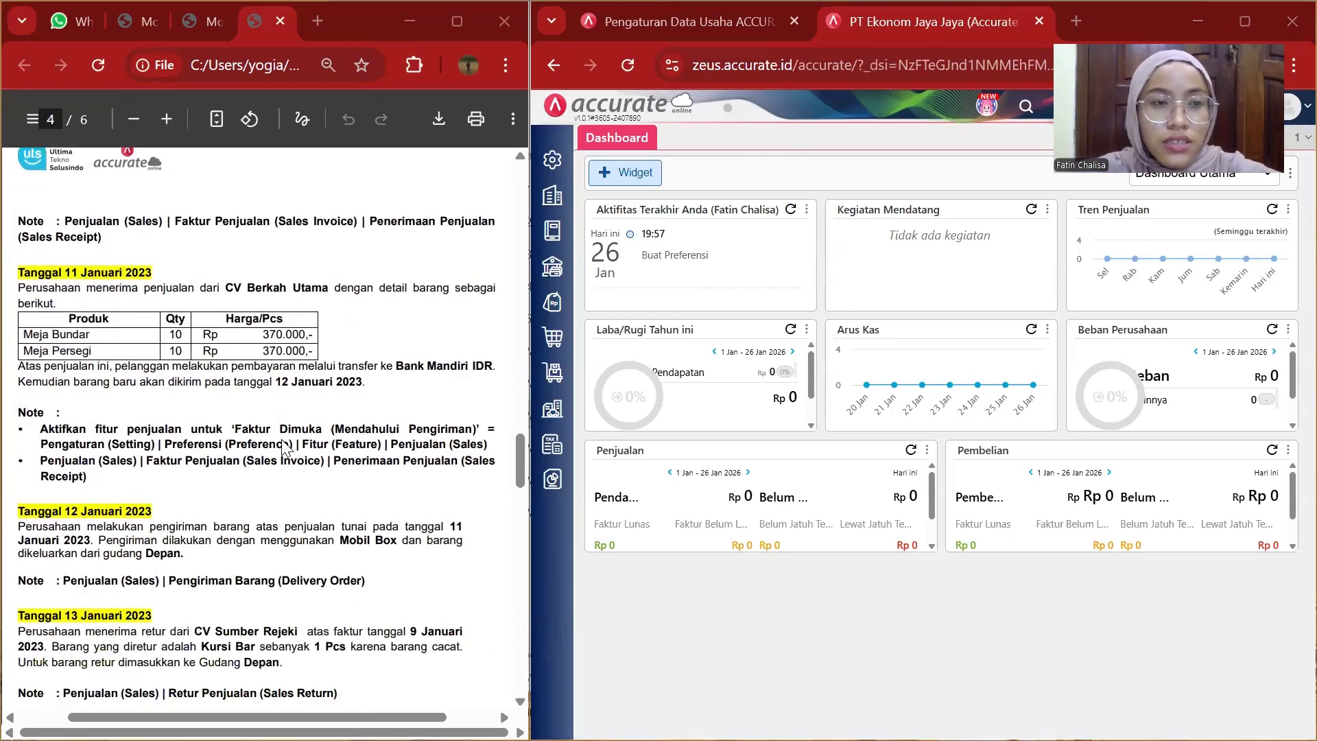
scroll(93, 265, "down", 1)
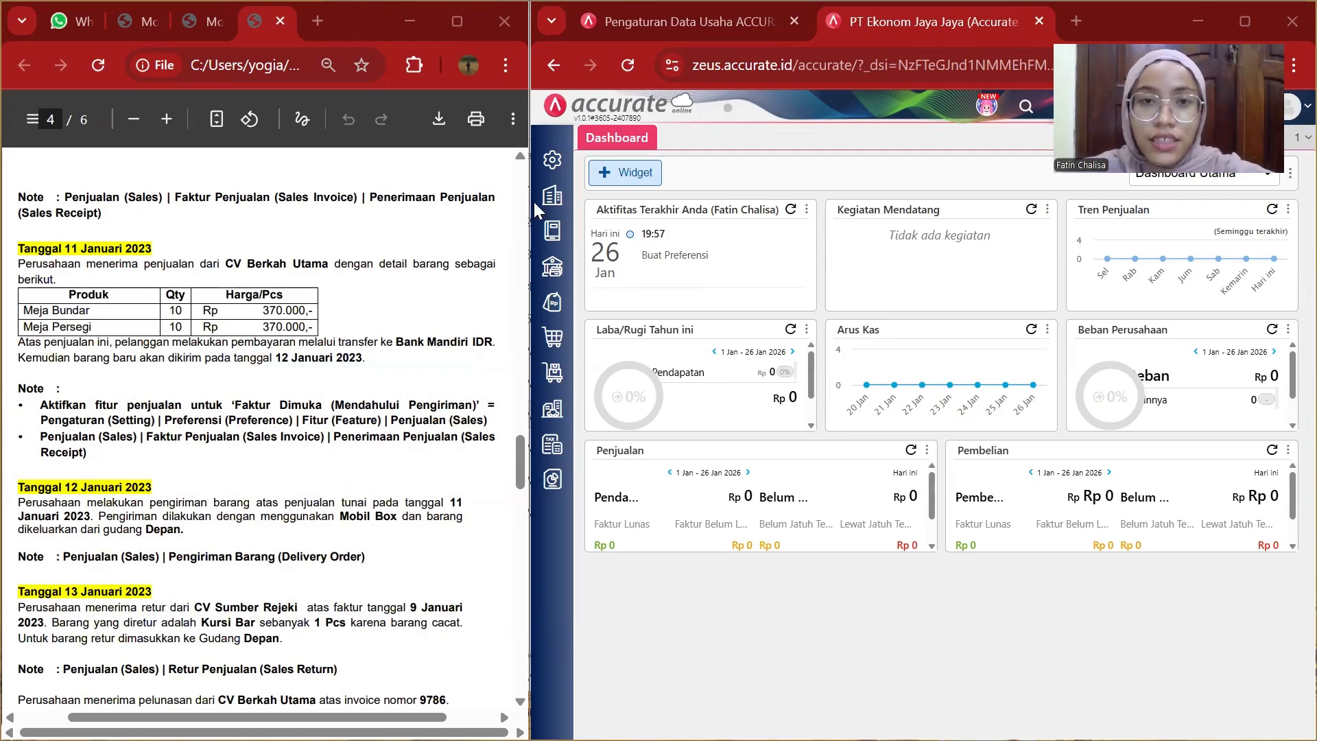
Enable the Faktur Dimuka (Mendahului Pengiriman) sales feature in the preferences and save it.
left_click(558, 155)
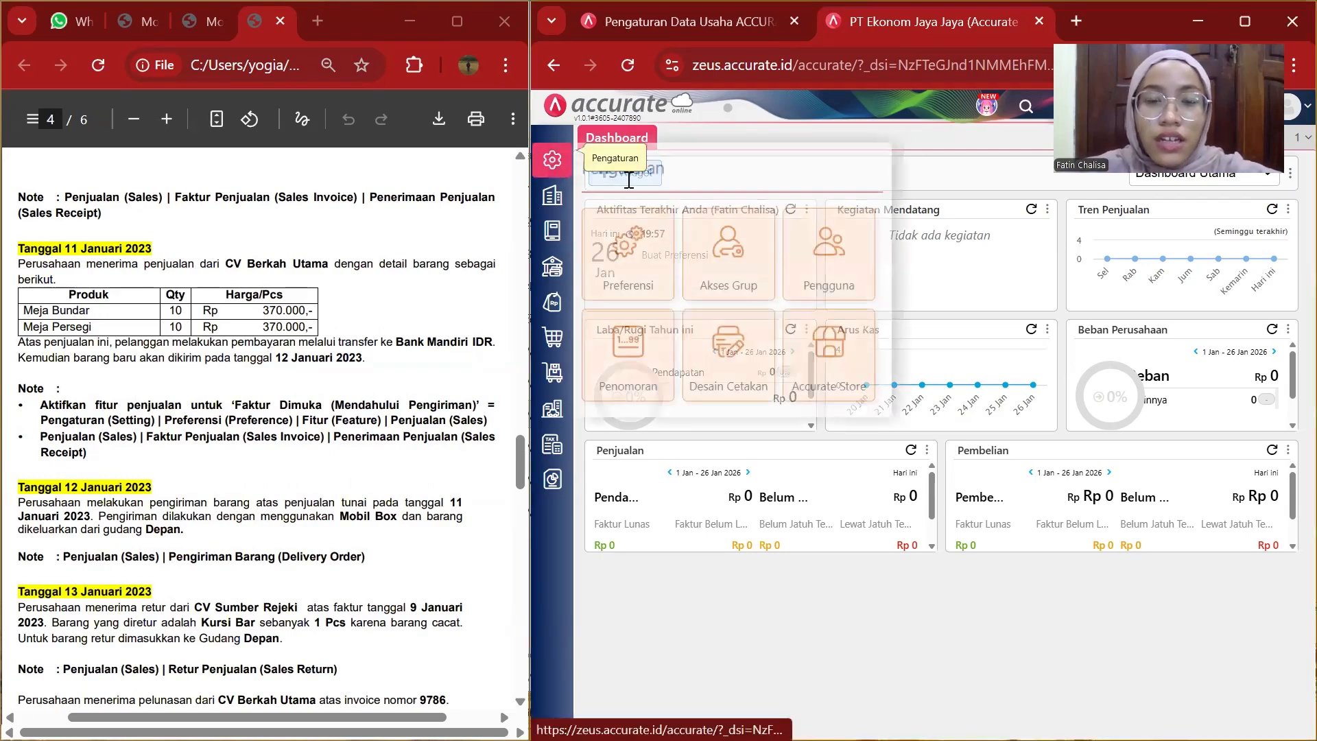
left_click(648, 244)
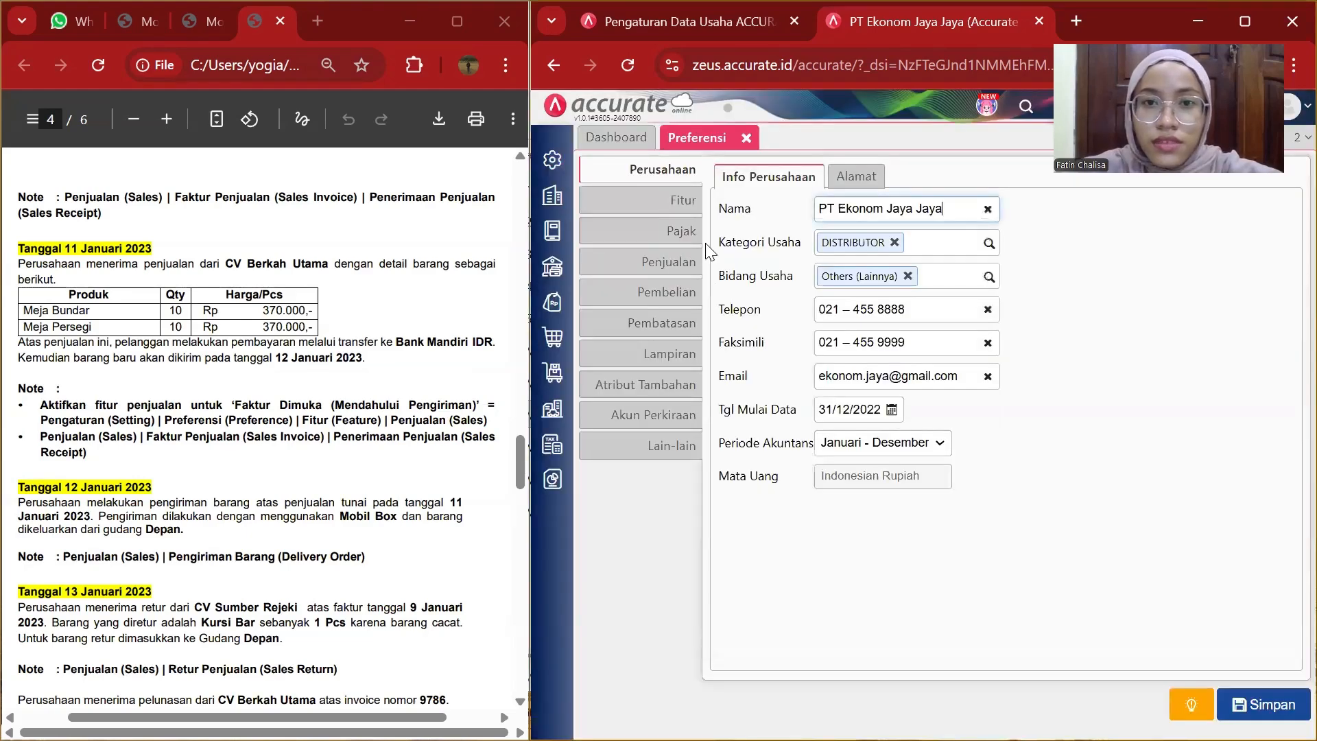
left_click(685, 202)
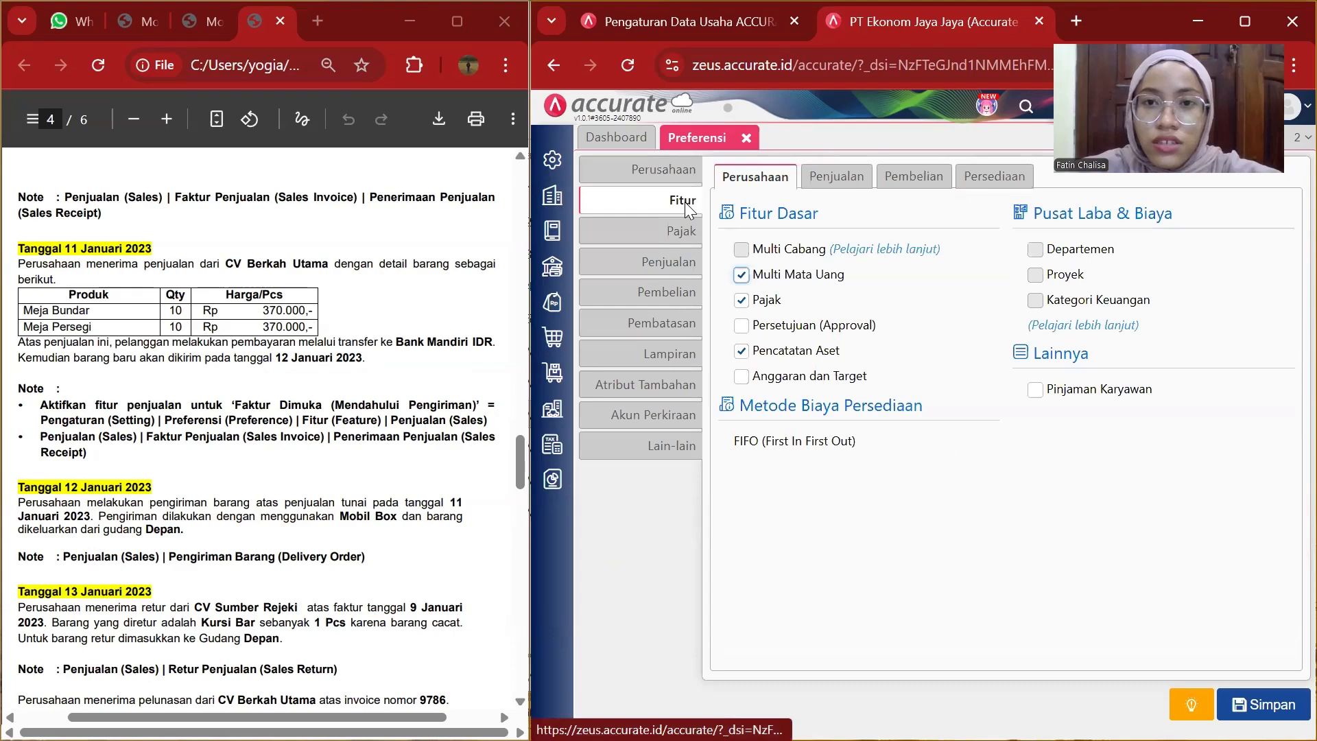
left_click(844, 180)
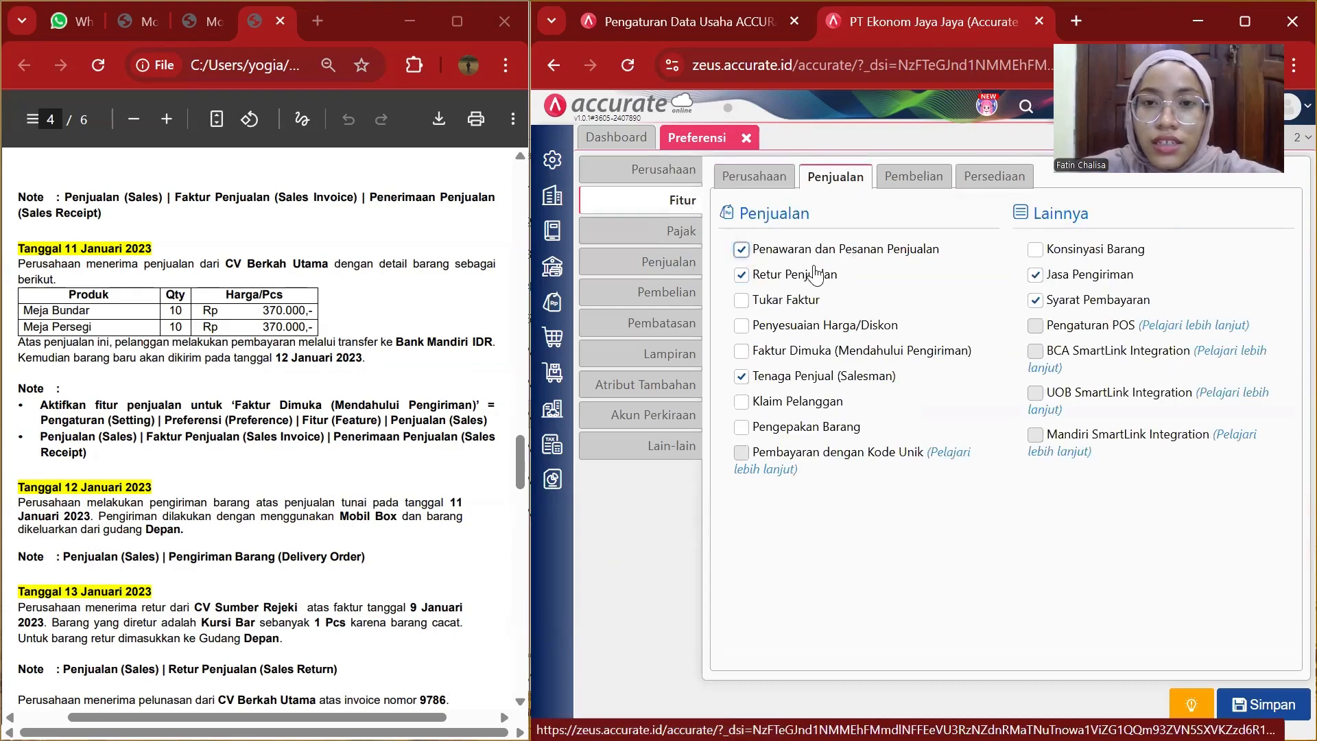
left_click(743, 352)
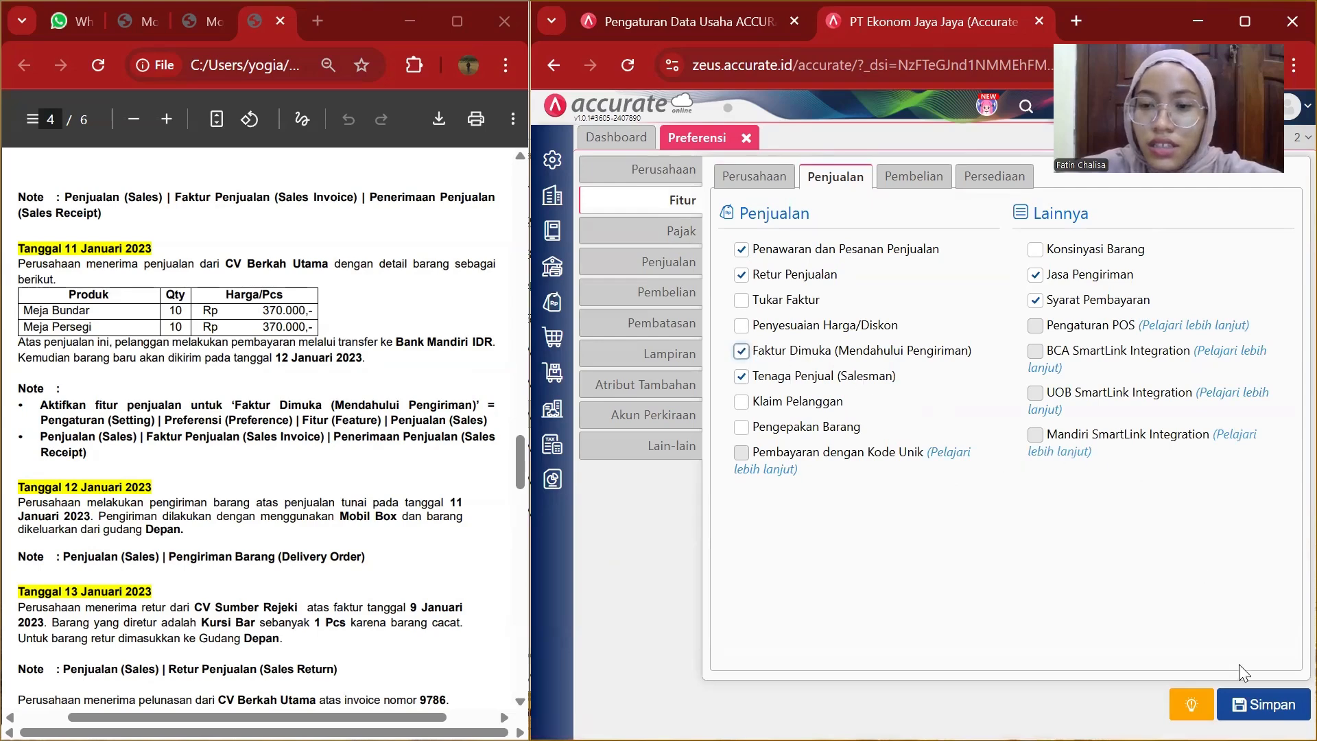
left_click(1261, 700)
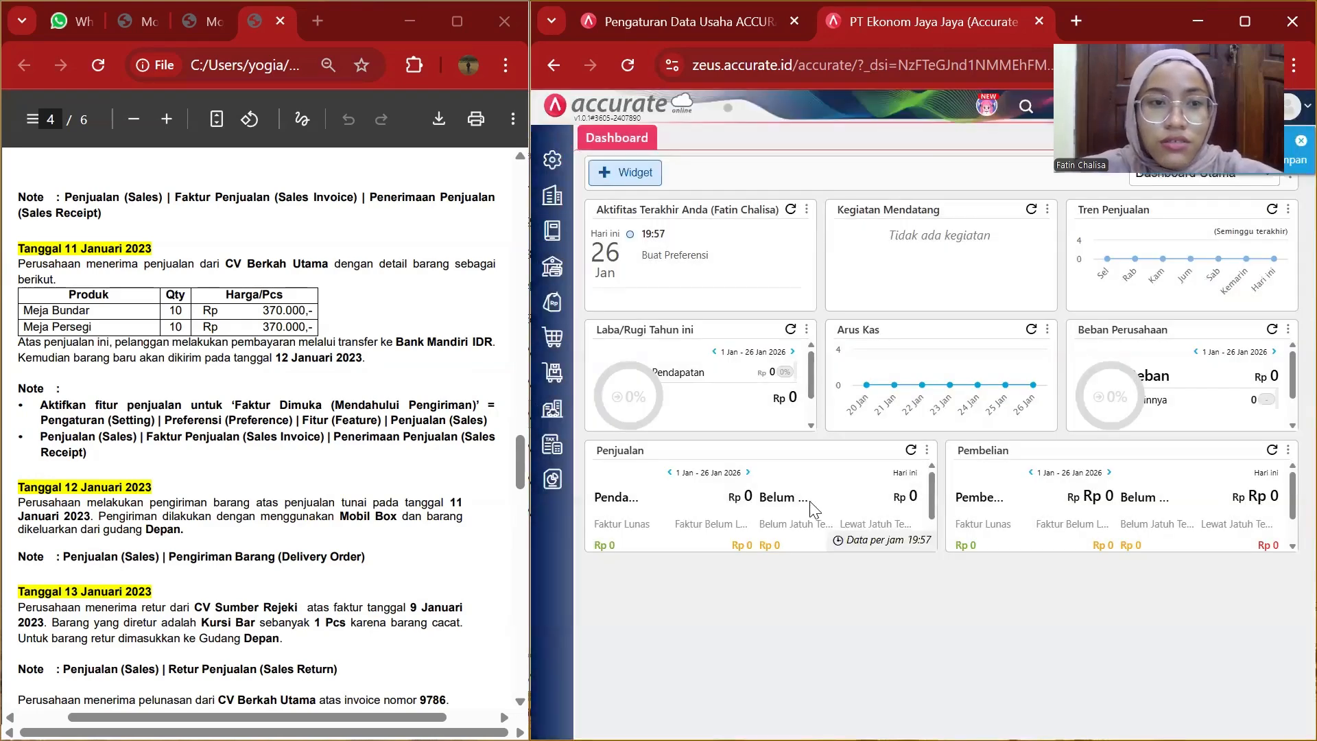
Open a new sales invoice and choose customer CV Berkah Utama.
left_click(553, 302)
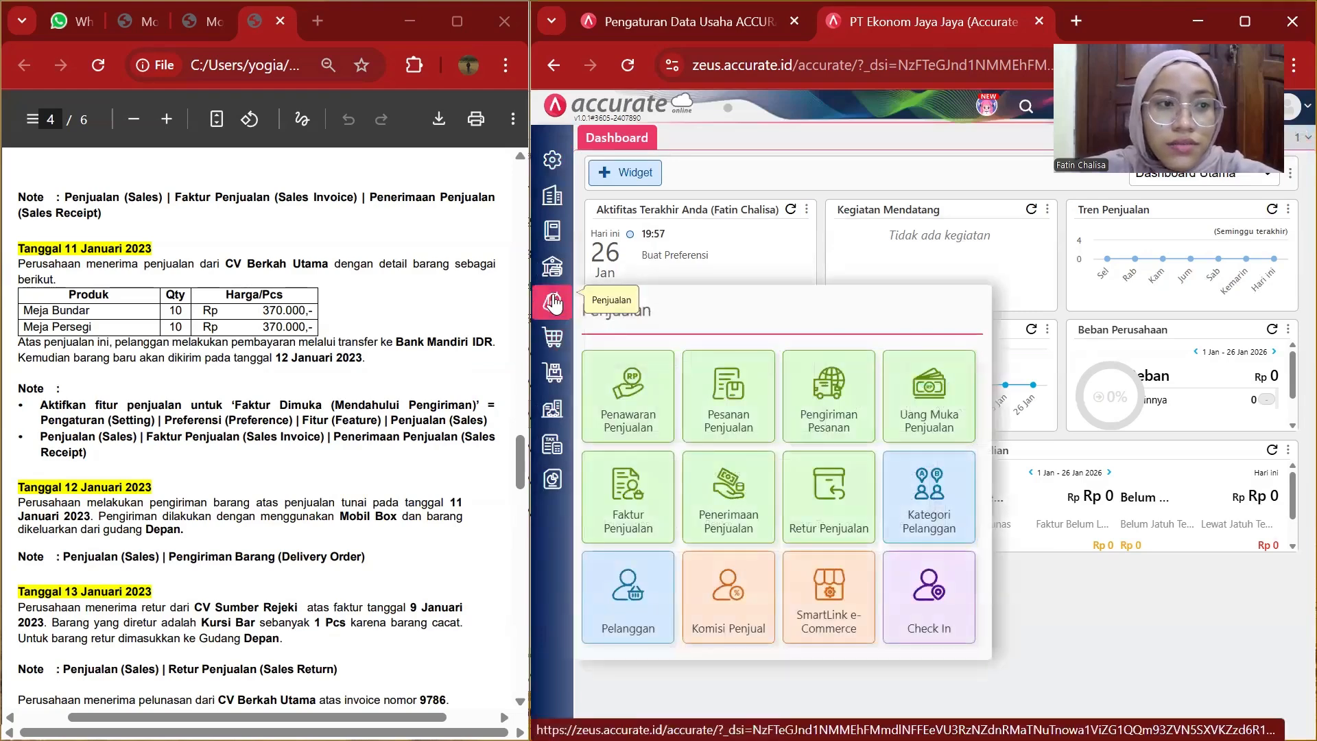
left_click(622, 505)
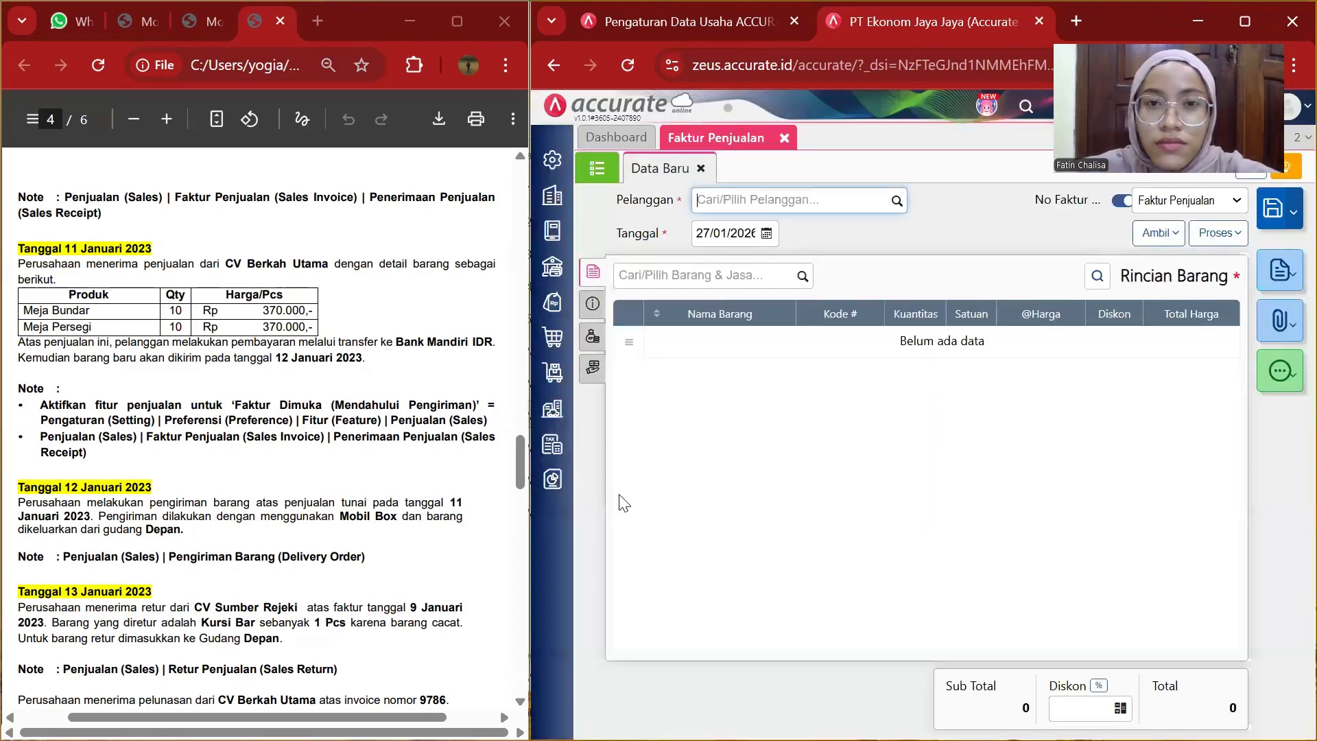
left_click(897, 203)
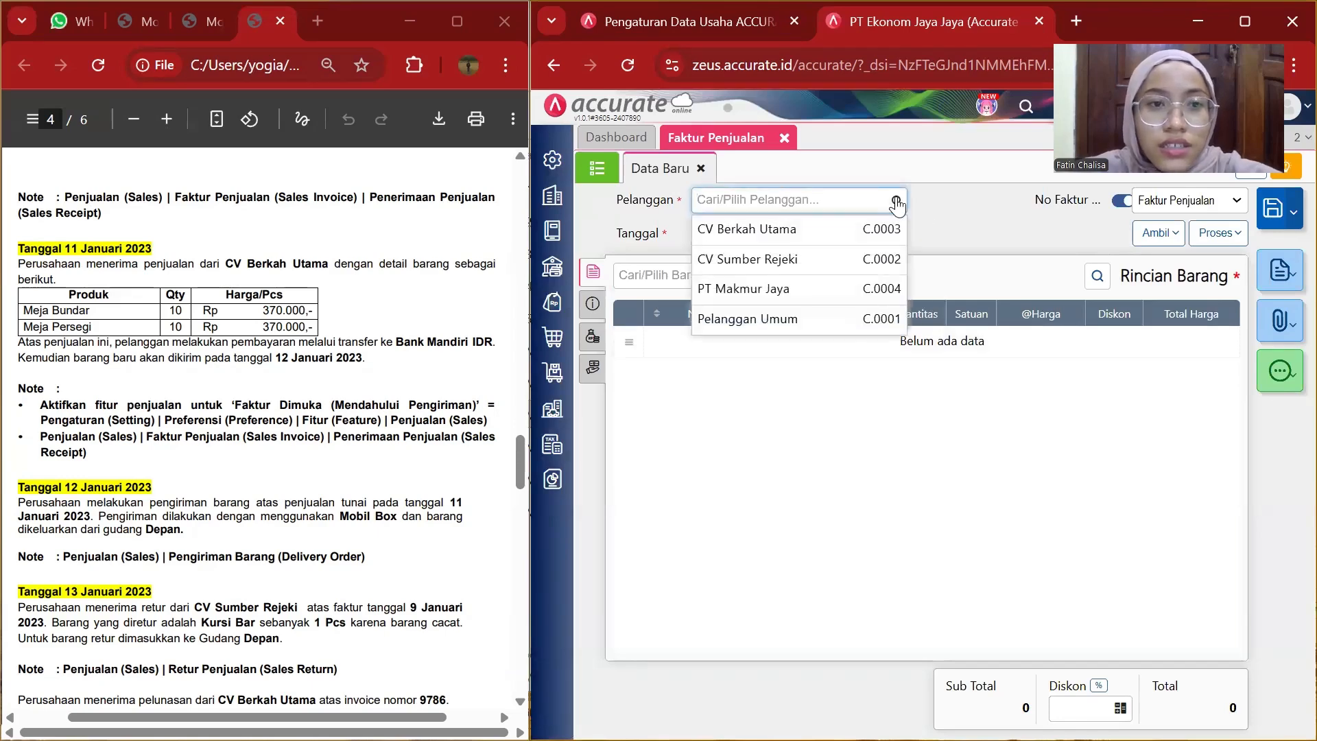
left_click(781, 231)
Set the invoice date to 11/01/2023.
left_click(749, 233)
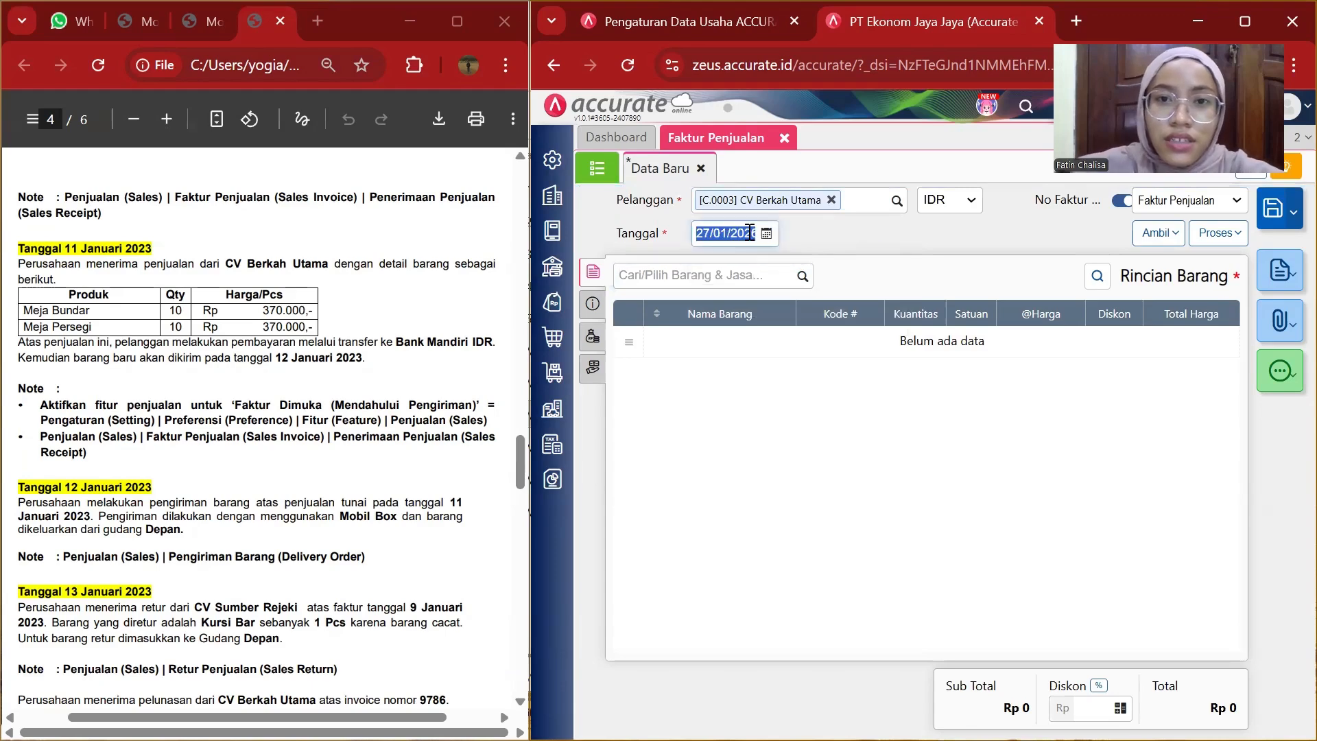
key("BackSpace")
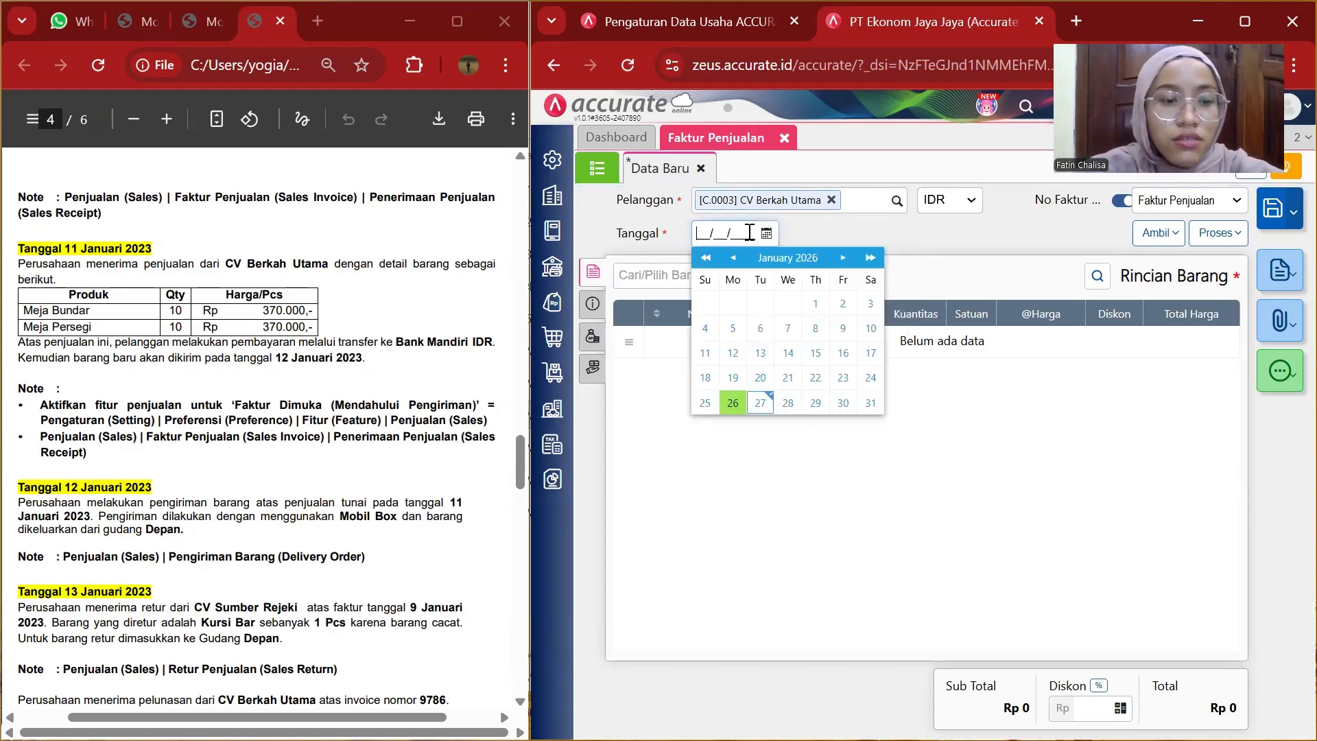
type("11/01/2")
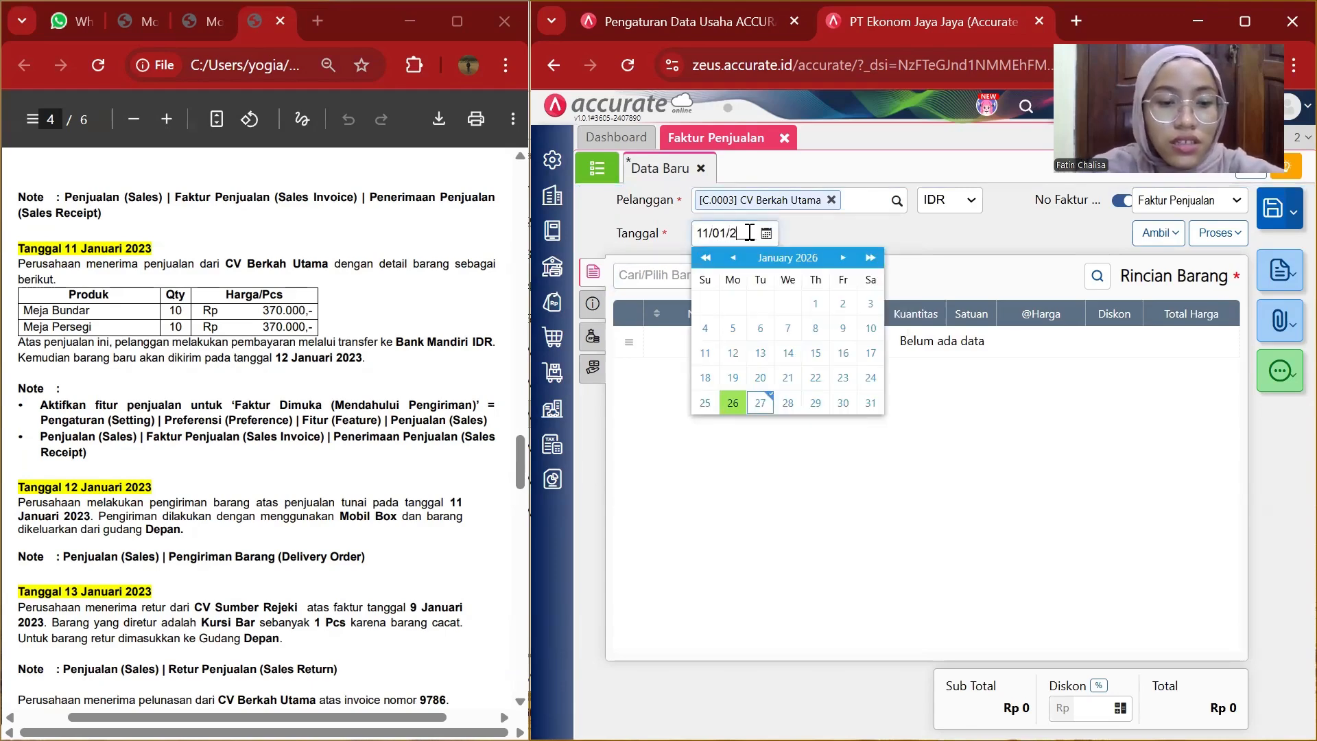
type("023")
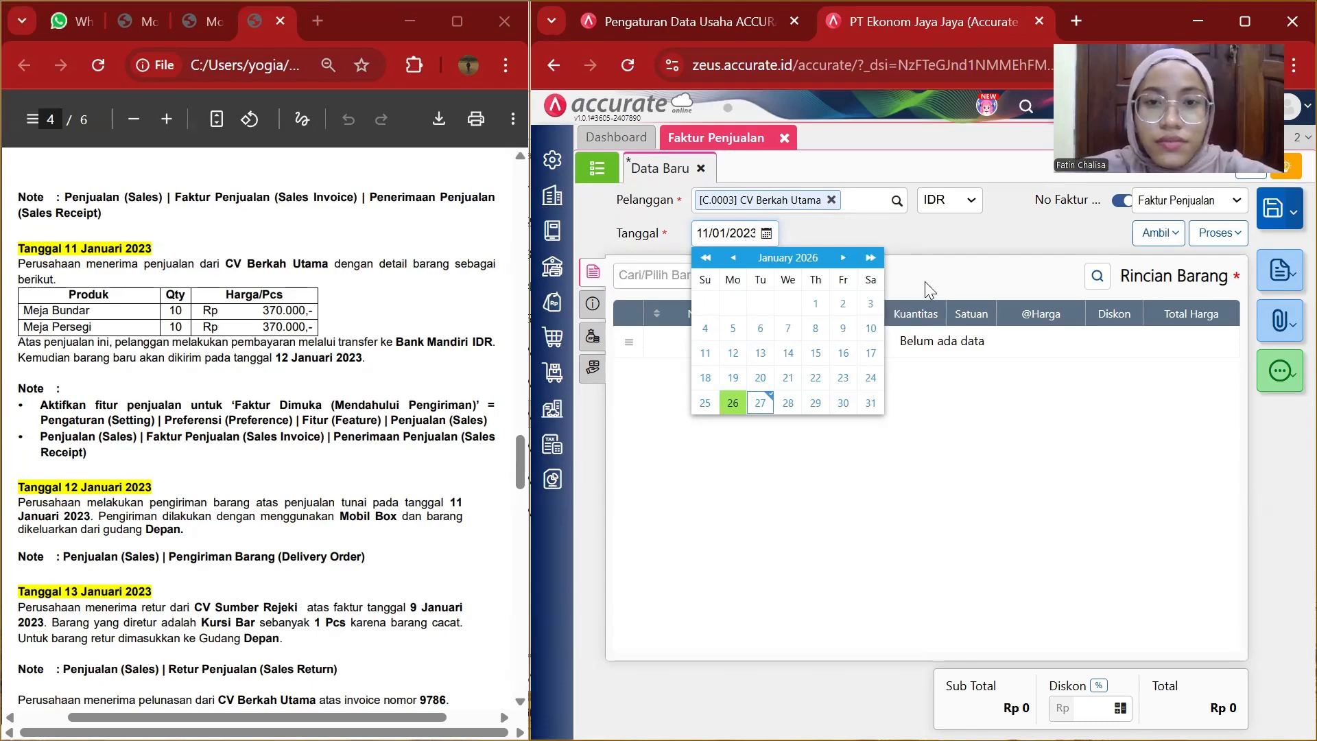
left_click(990, 376)
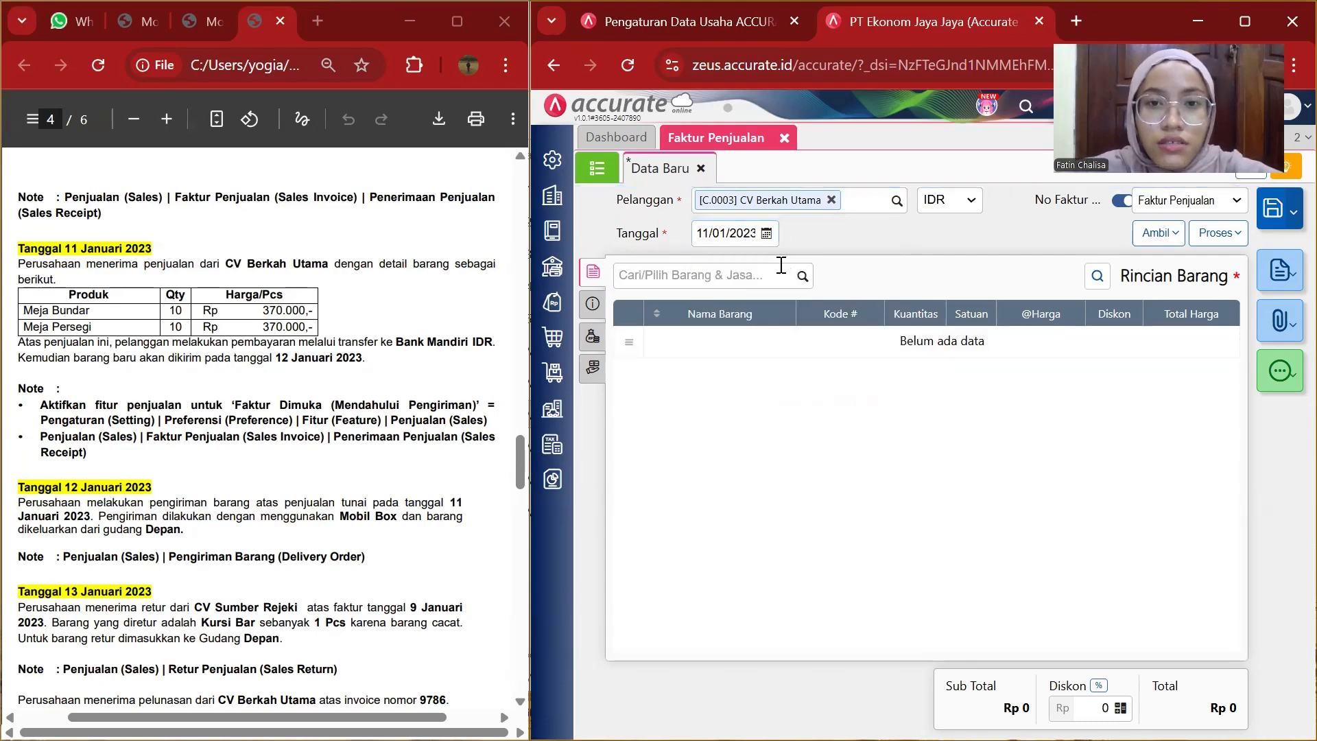
left_click(801, 278)
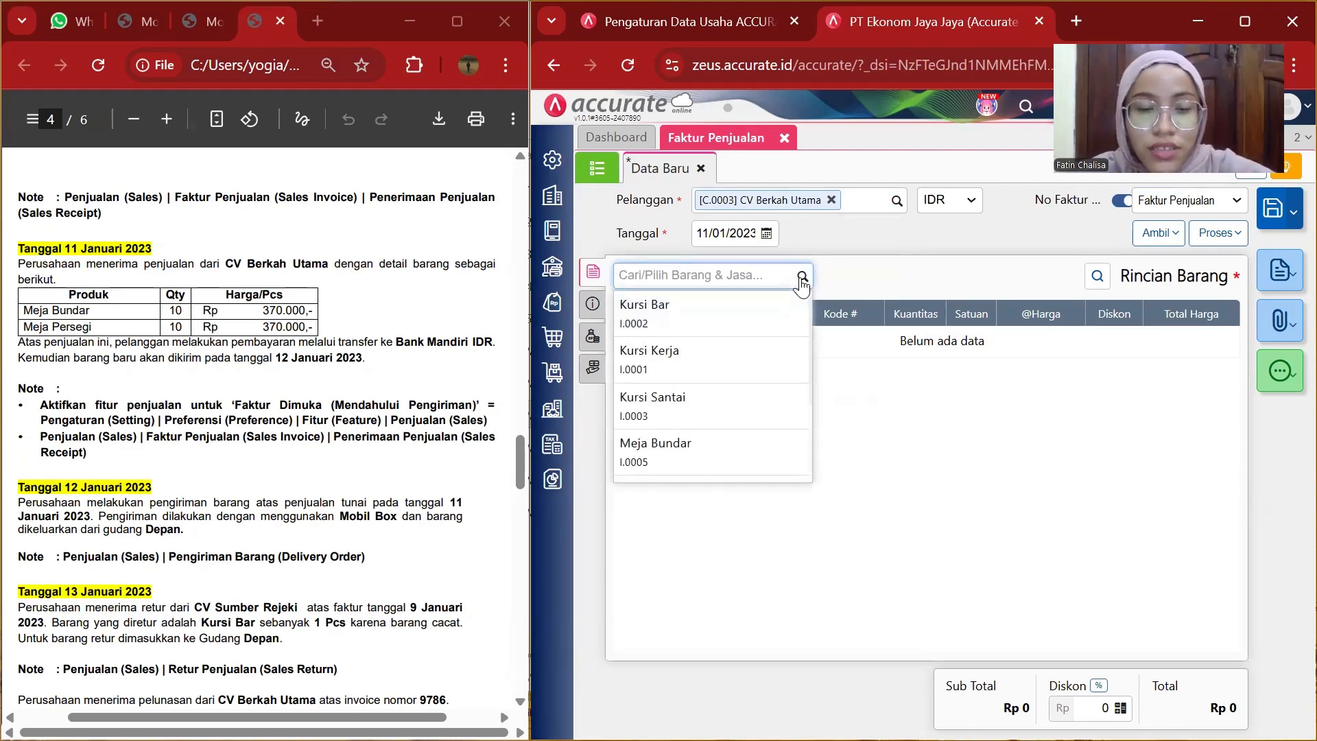
scroll(763, 382, "down", 3)
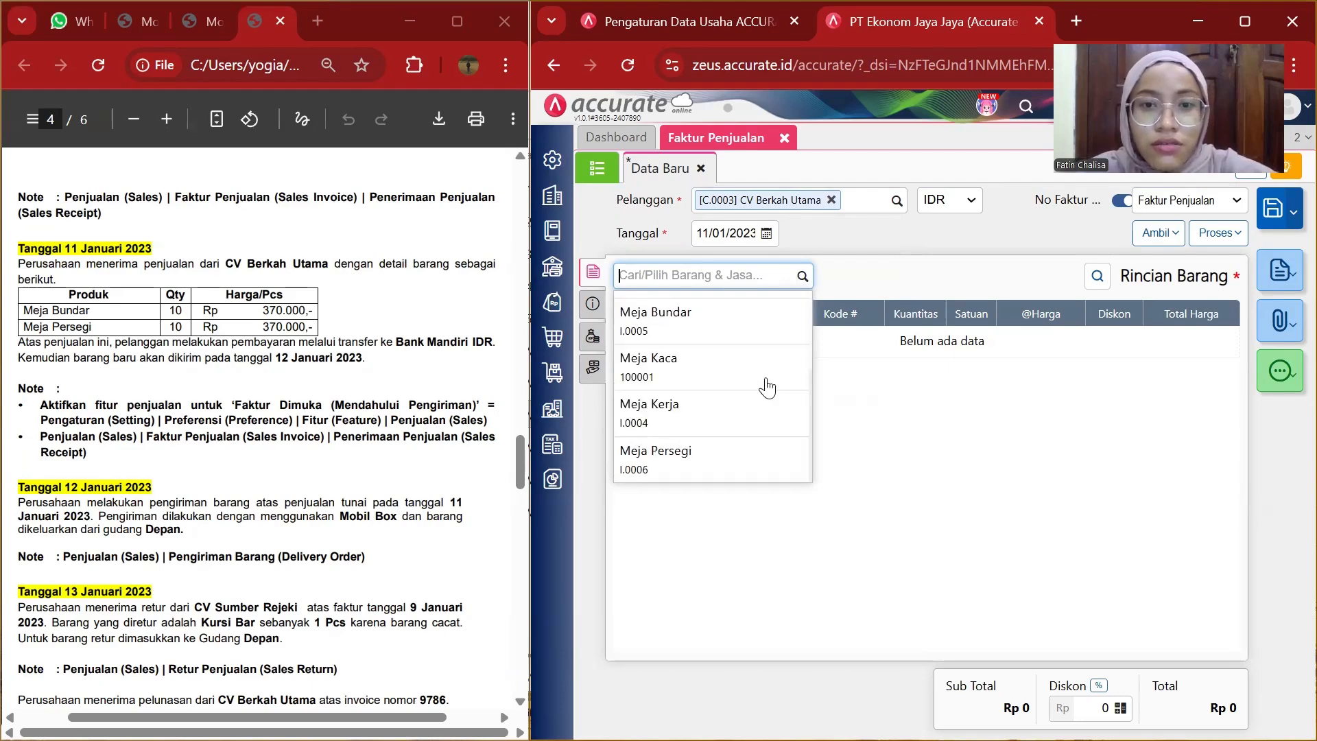
left_click(714, 324)
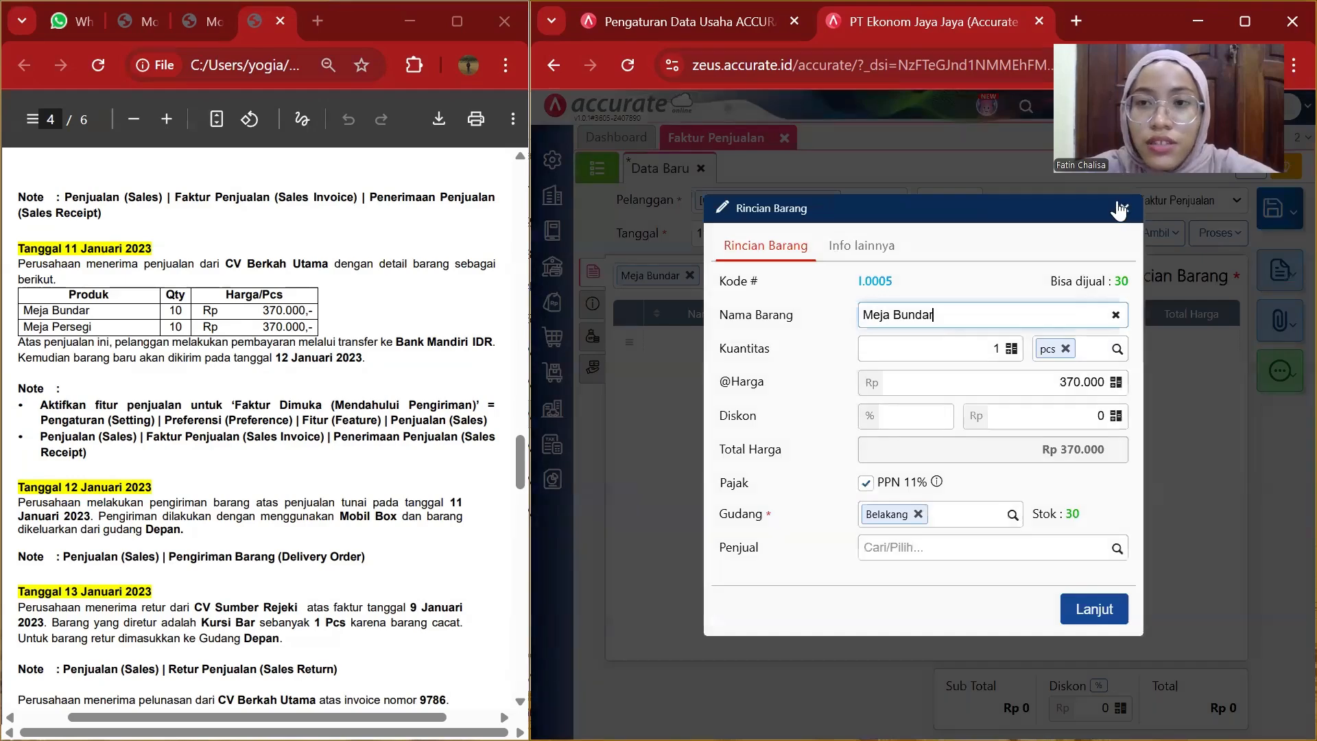
left_click(1120, 208)
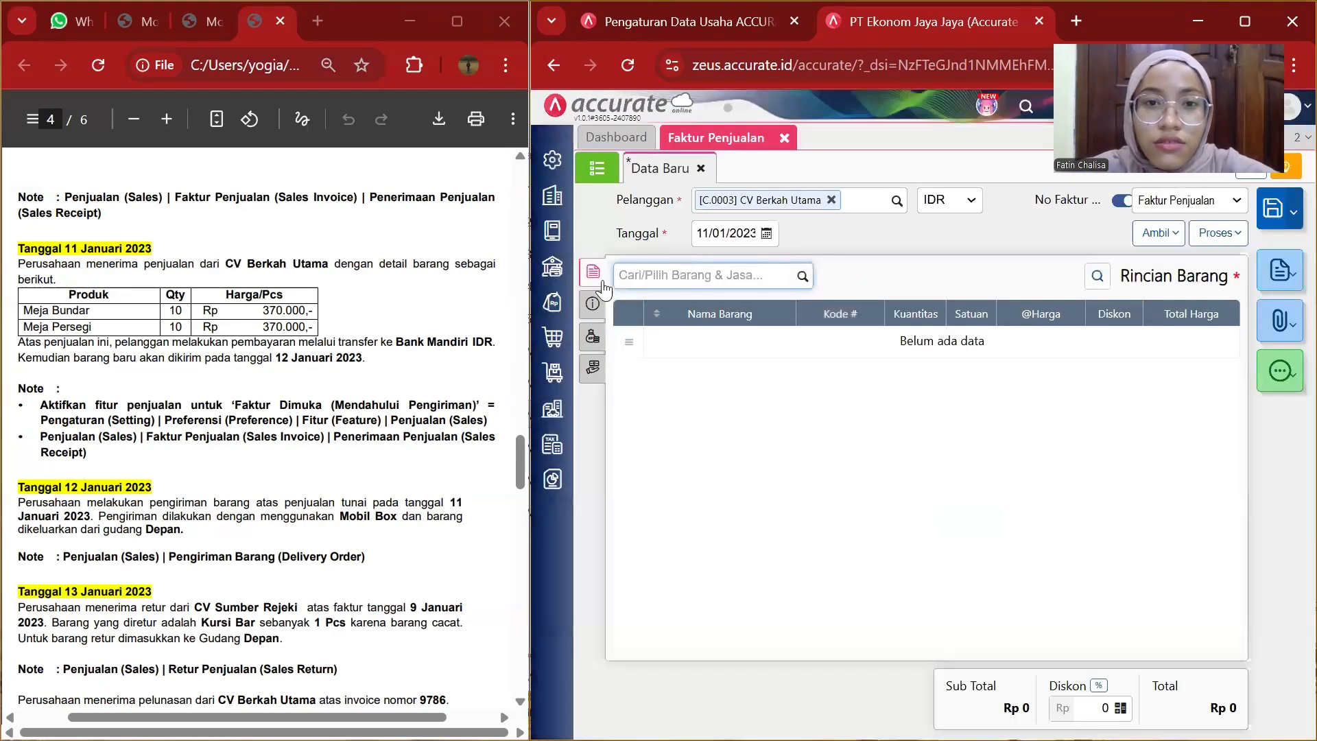
Mark the invoice as a down-payment invoice by ticking Faktur Dimuka Ya (Mendahului Pengiriman).
left_click(593, 304)
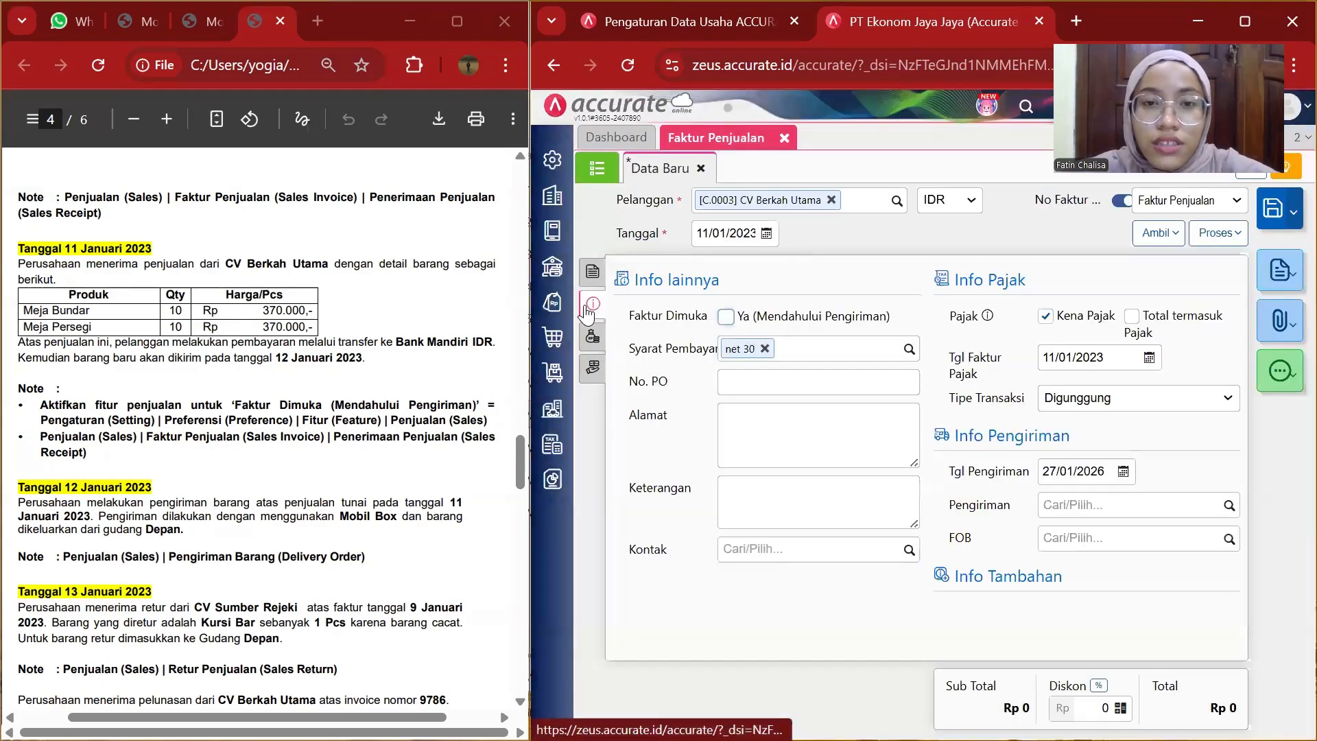
left_click(718, 317)
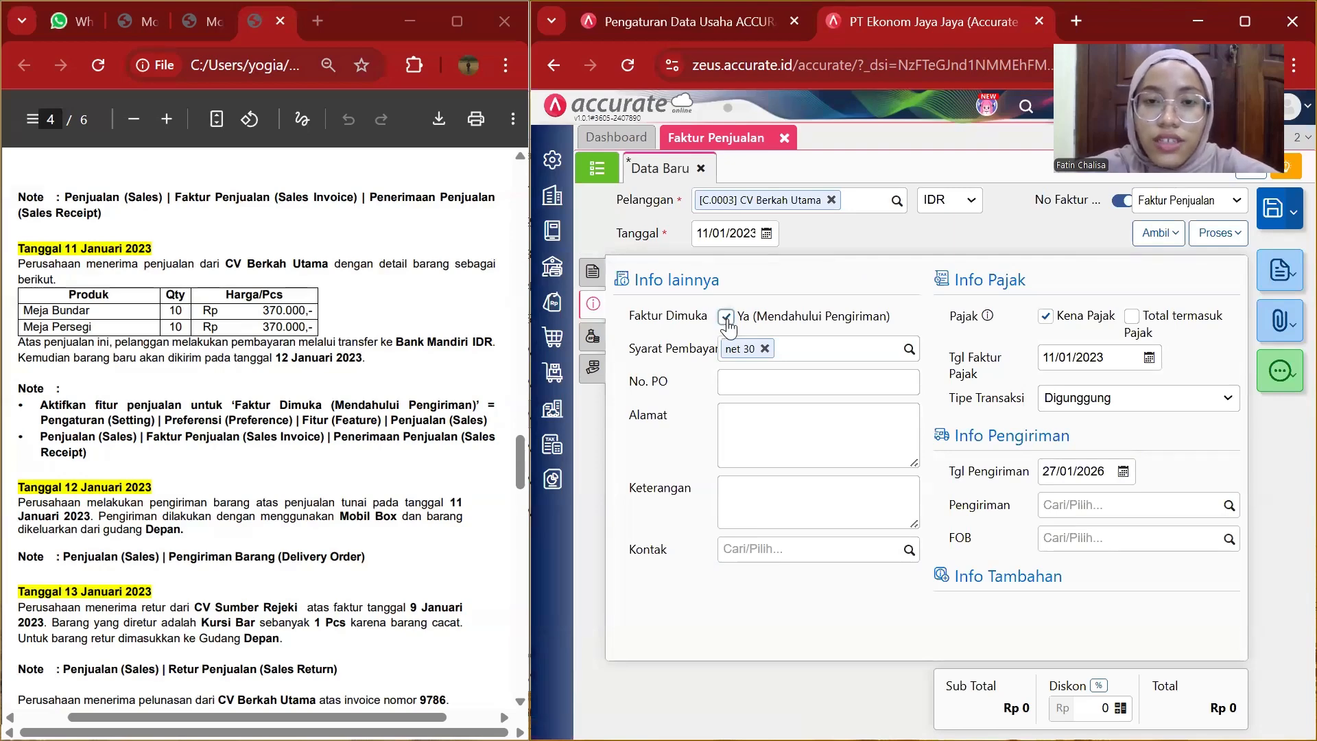
left_click(594, 270)
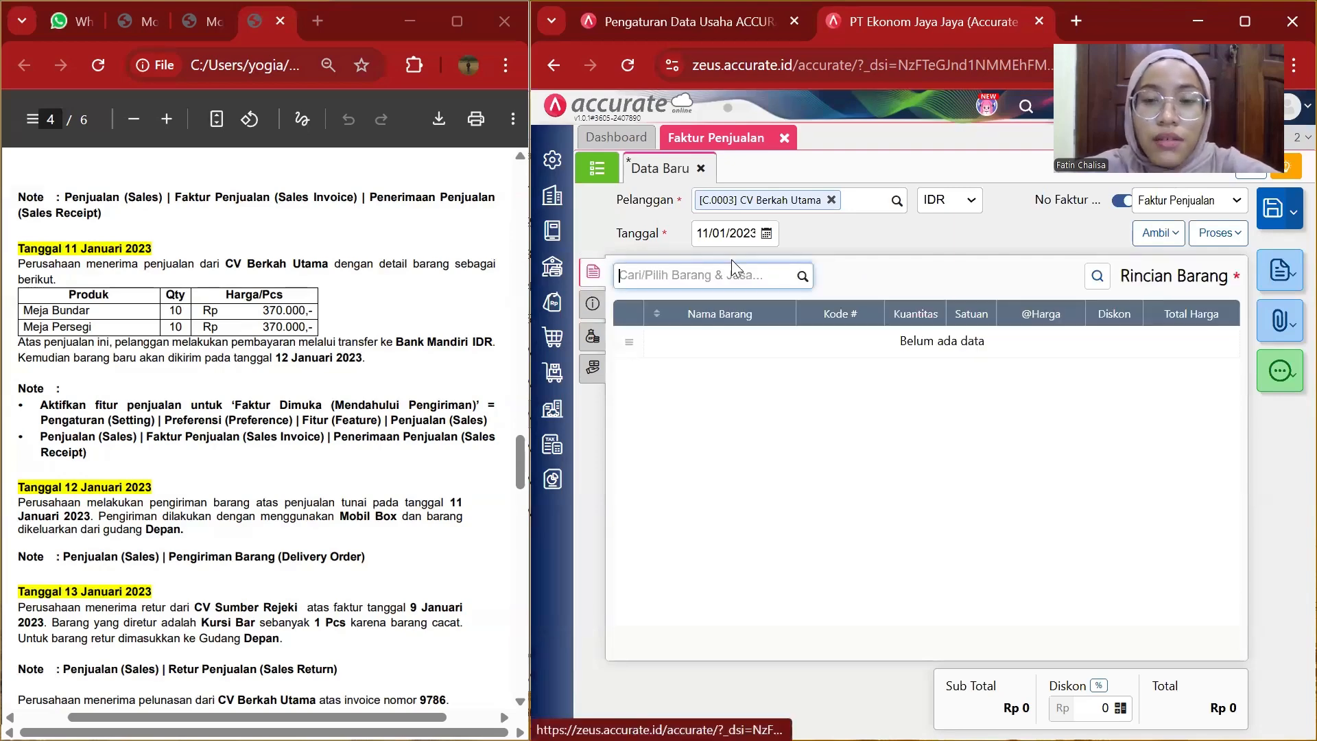
Add 10 pcs of Meja Bundar to the invoice's item details.
left_click(803, 278)
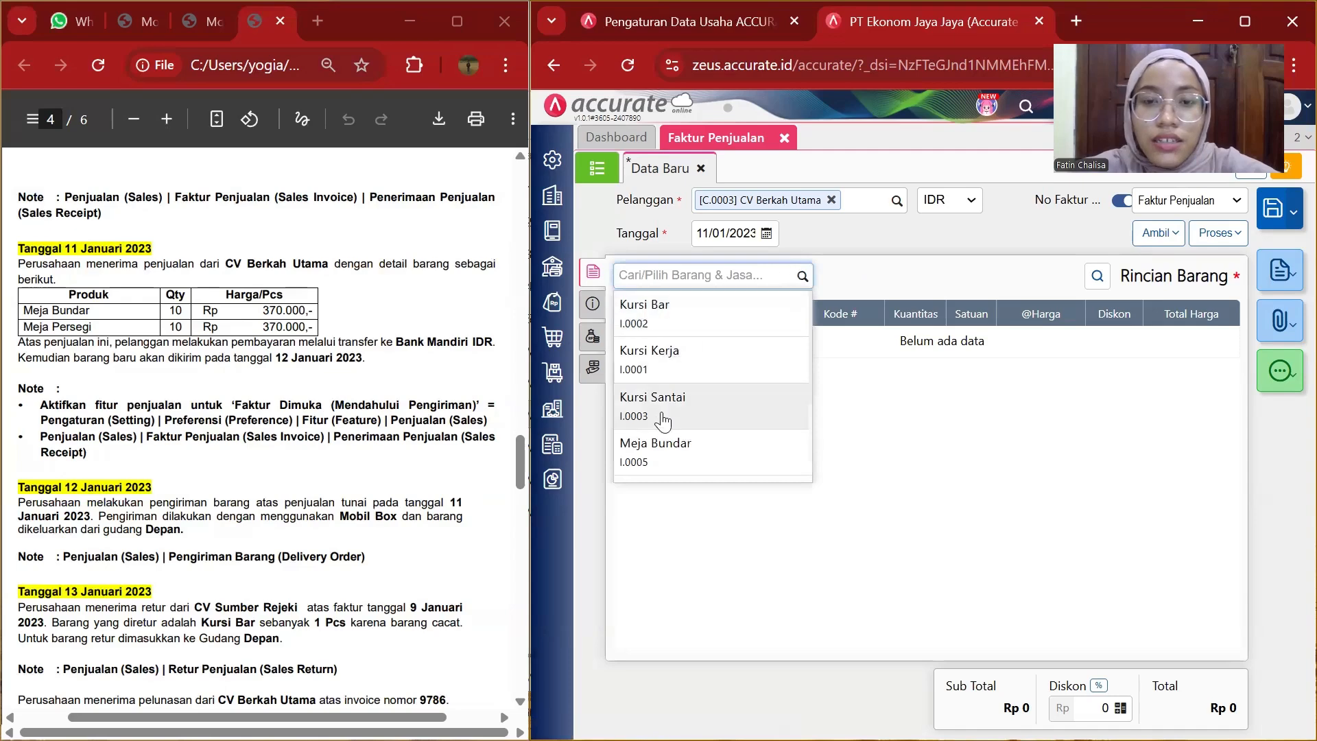
scroll(663, 411, "down", 2)
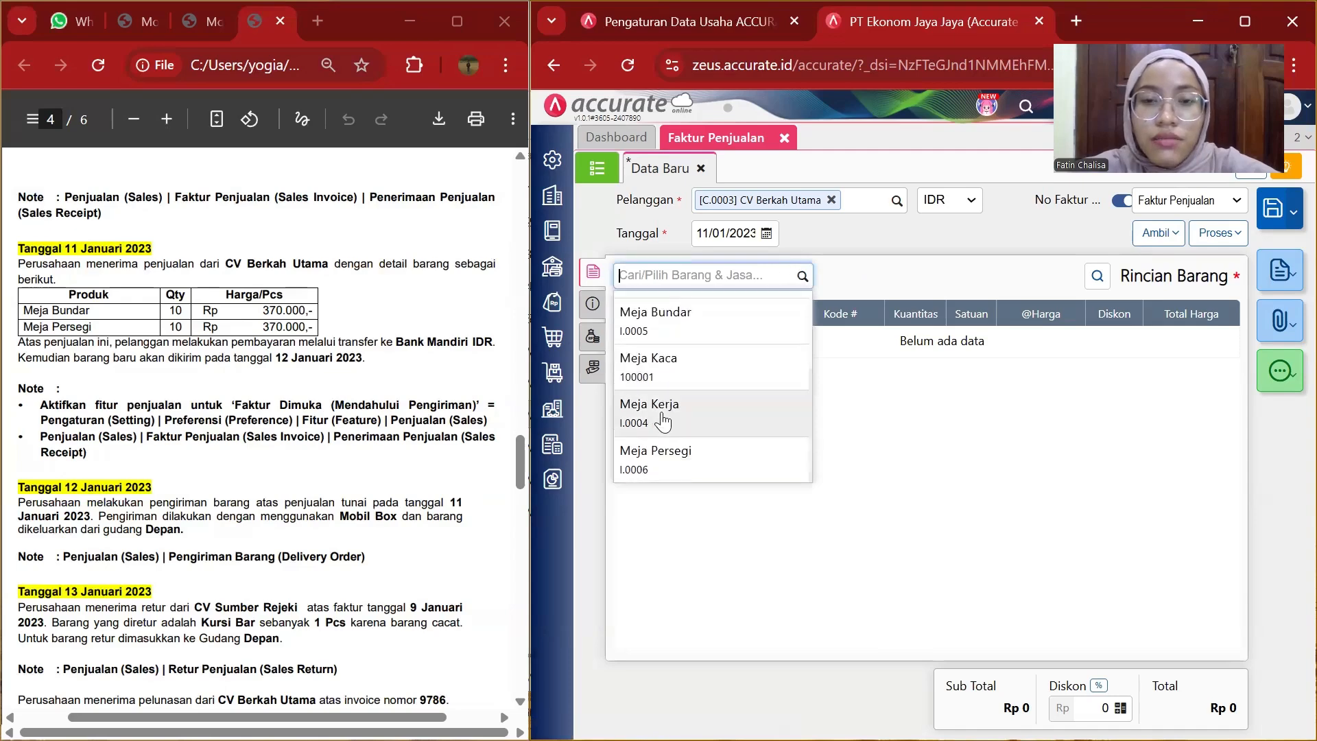
left_click(672, 315)
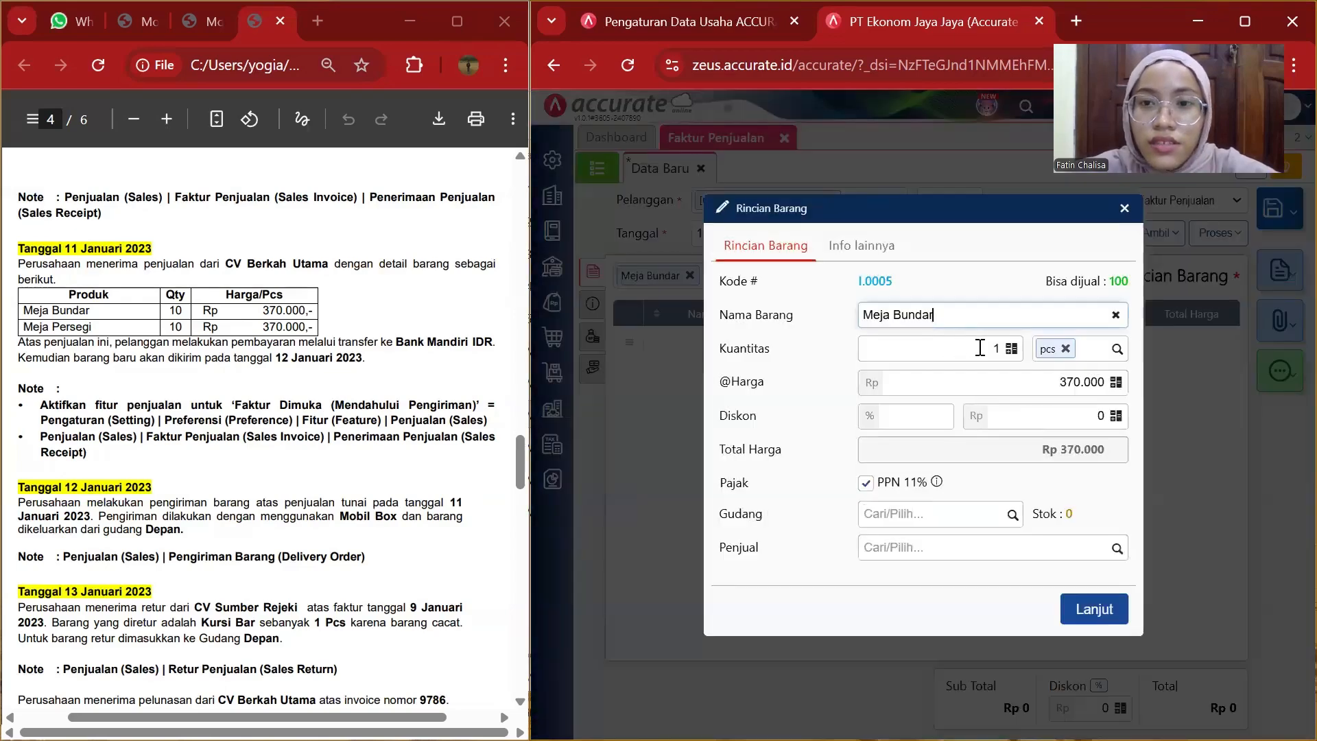
left_click(980, 348)
type("0")
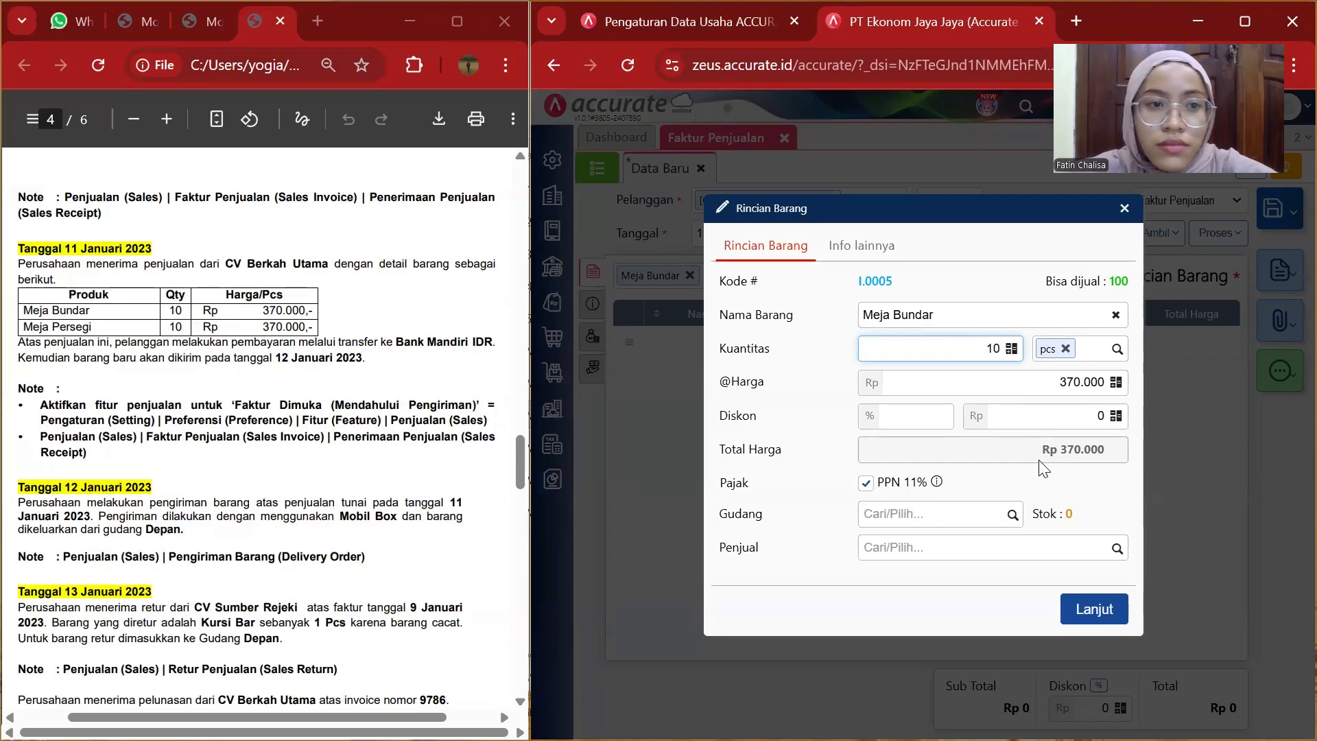
left_click(1098, 608)
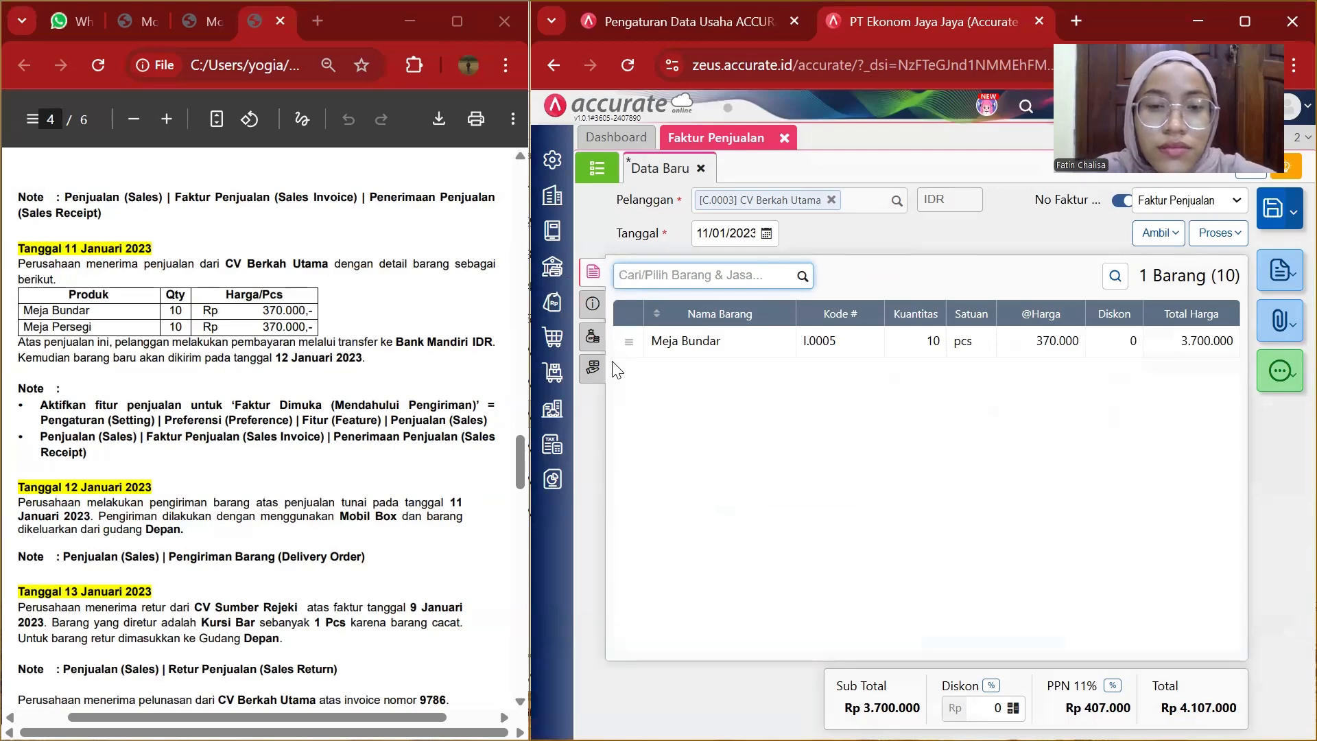
Add 10 pcs of Meja Persegi to the invoice's item details.
left_click(594, 316)
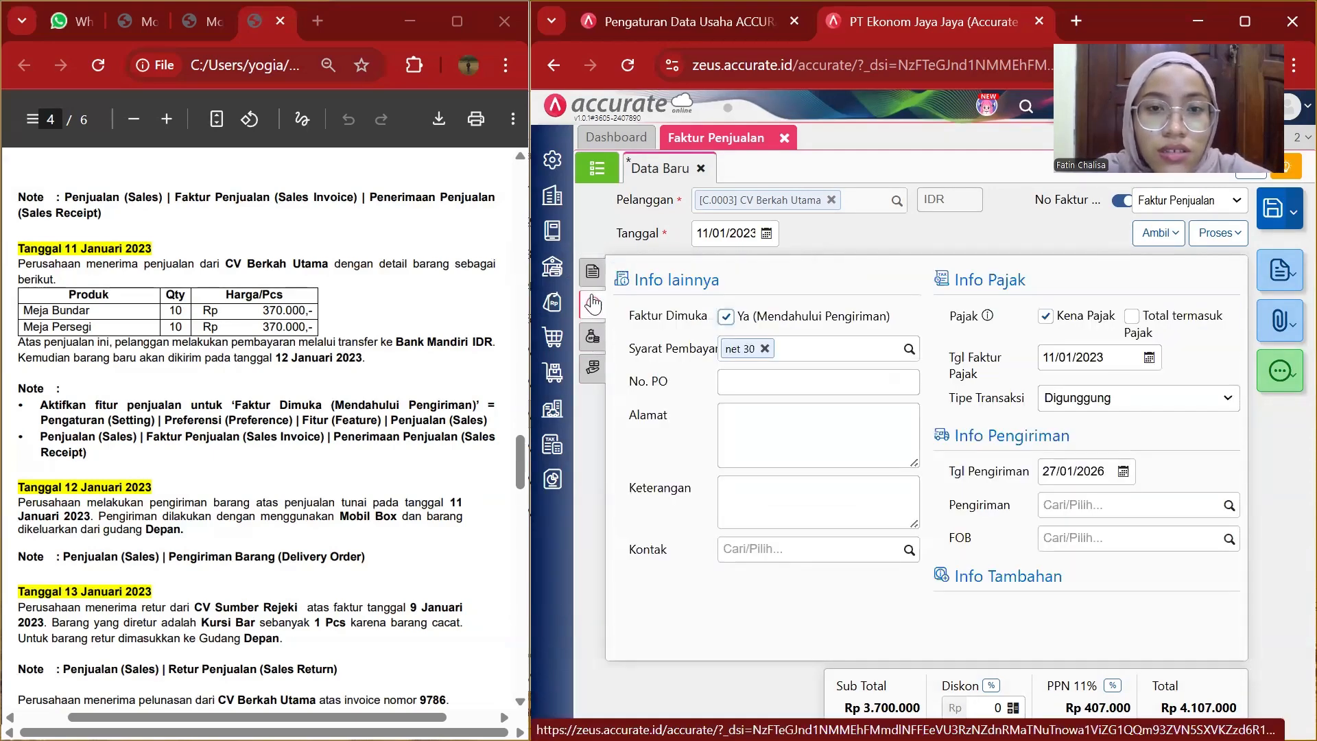
left_click(594, 275)
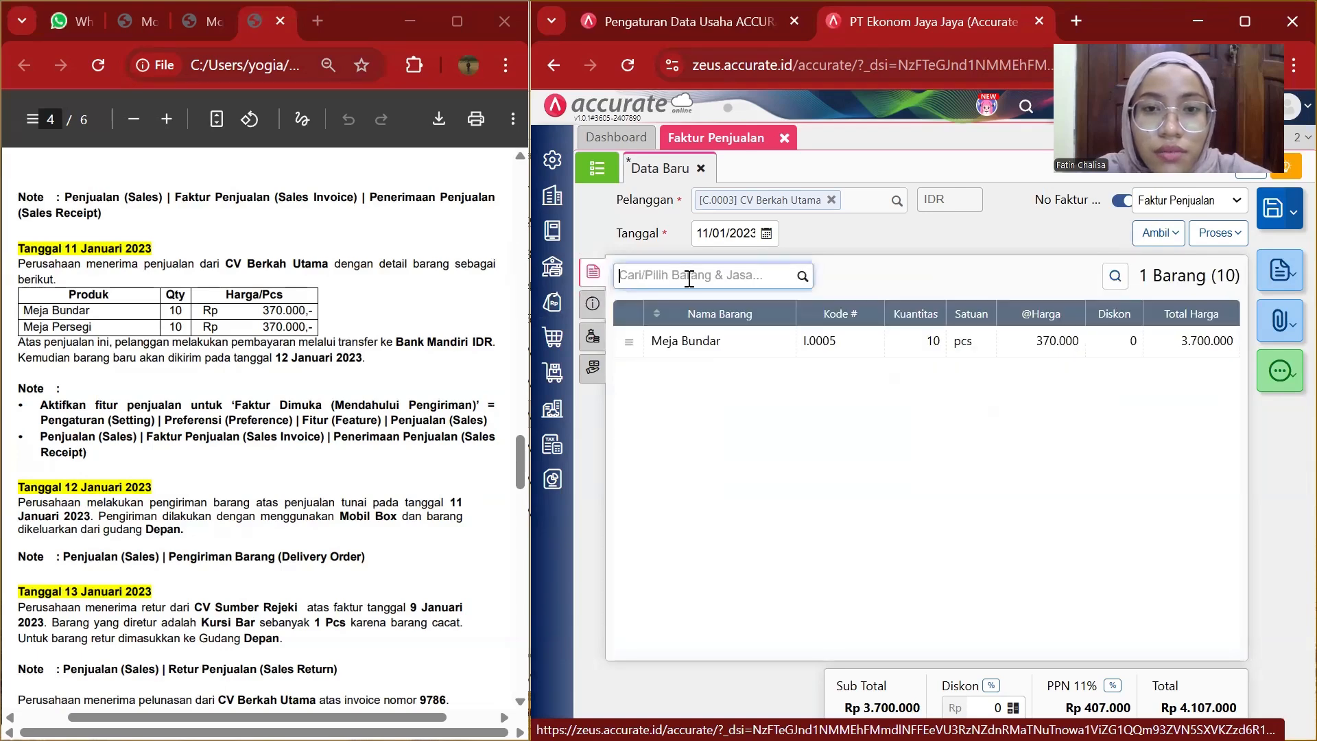
left_click(800, 281)
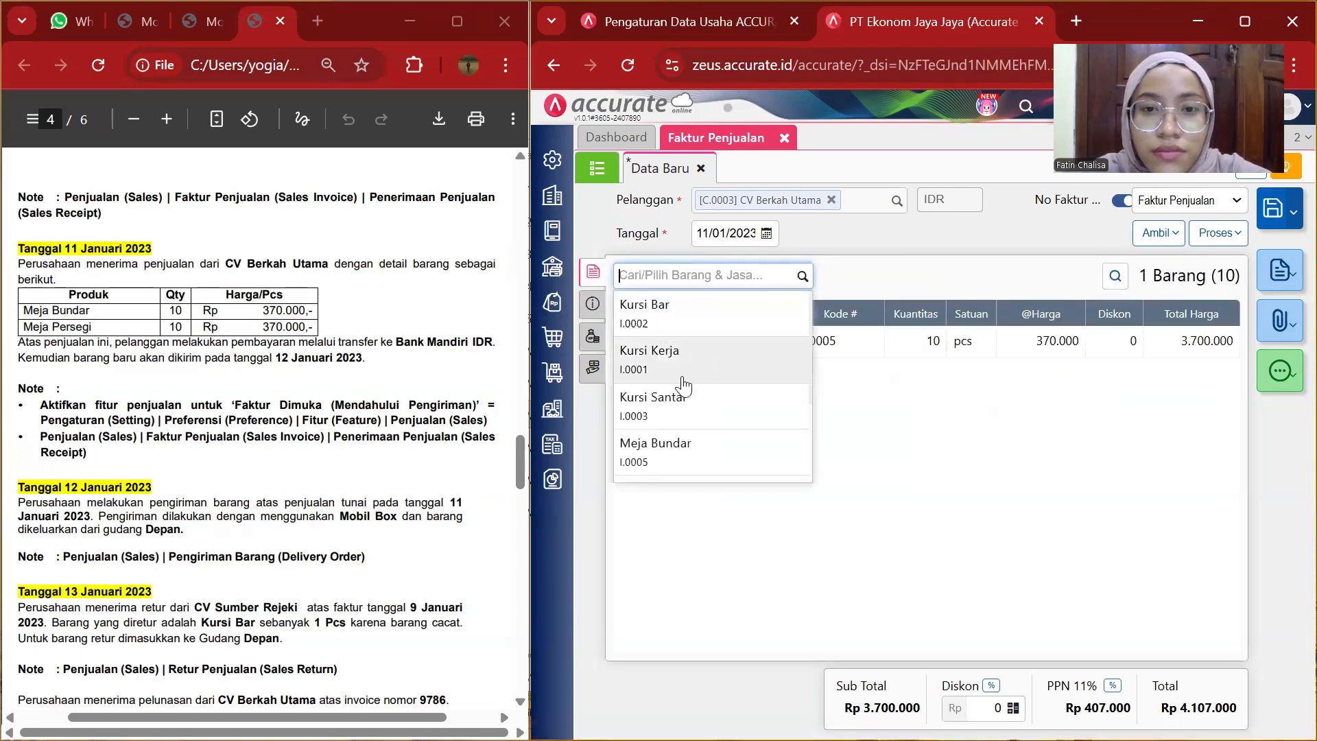
scroll(675, 382, "down", 3)
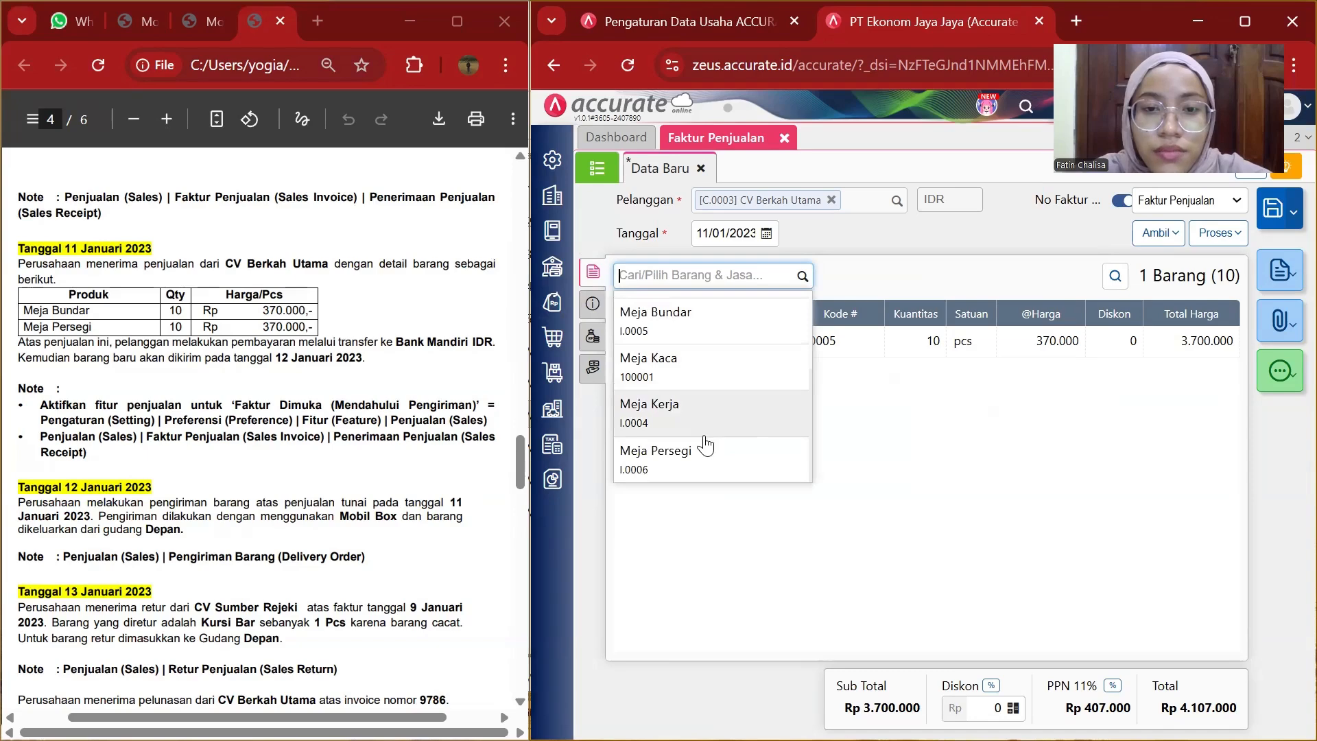
left_click(700, 459)
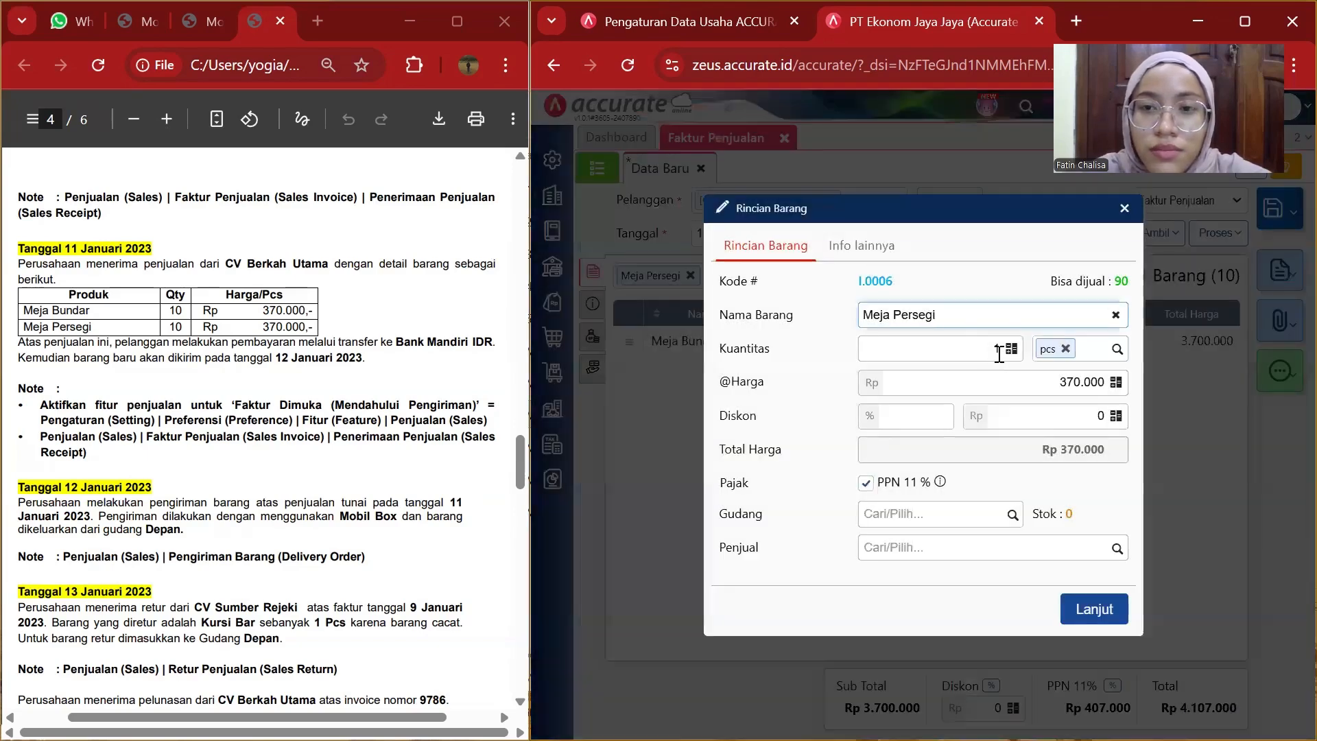
left_click(1000, 352)
type("10")
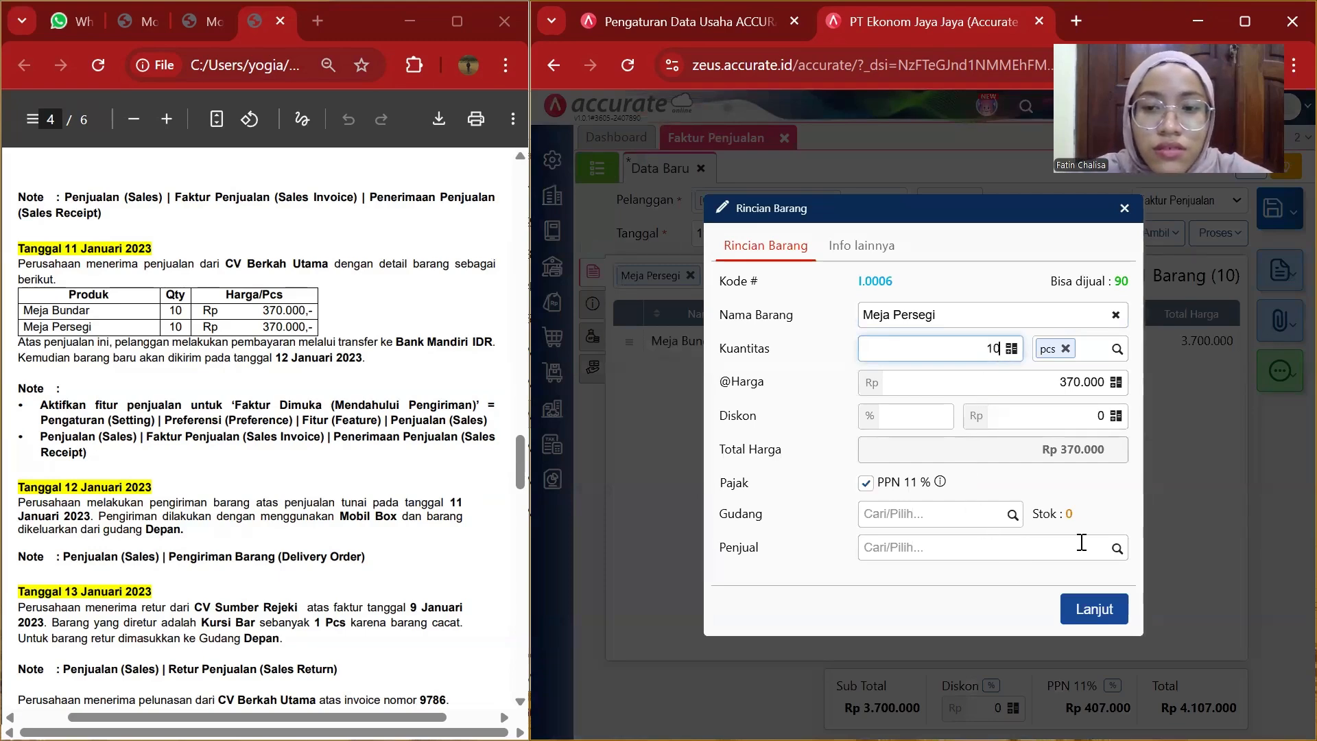
left_click(1095, 611)
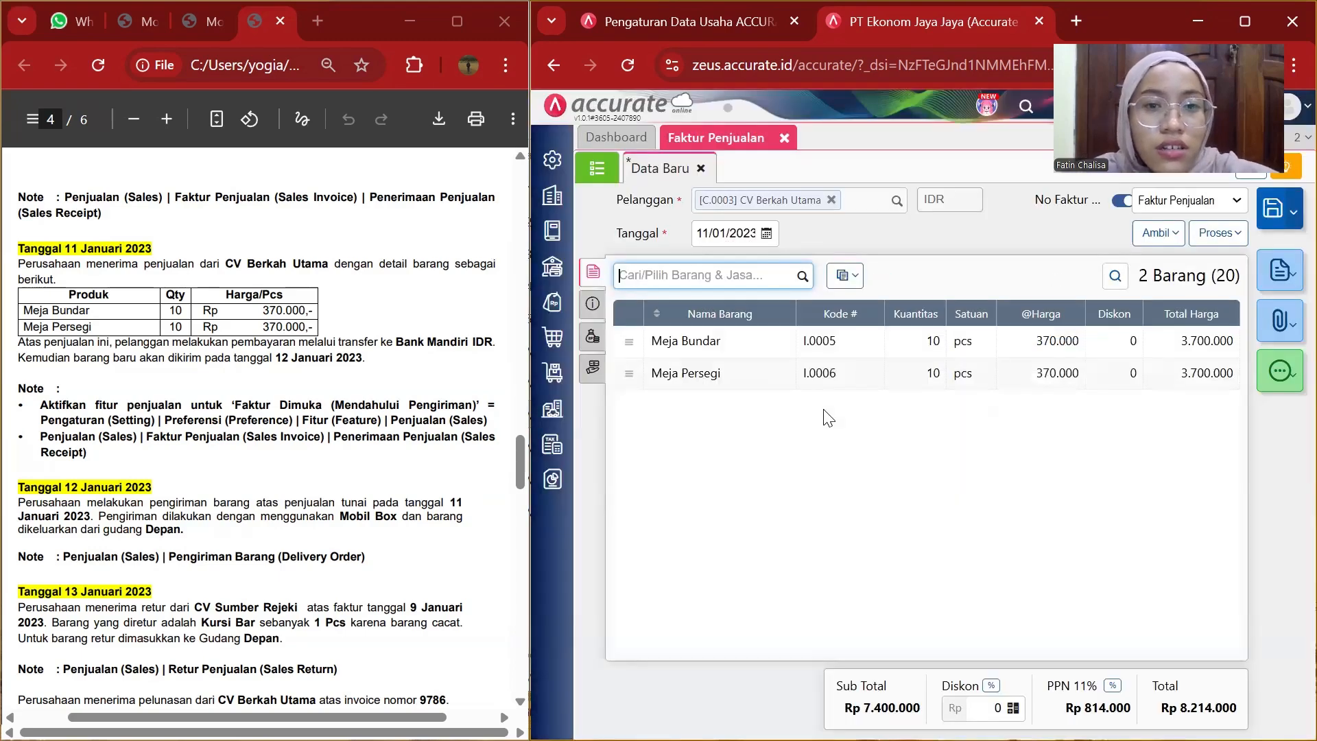
Open the invoice's other info and enter the address "alamat cv berkah utama".
left_click(592, 307)
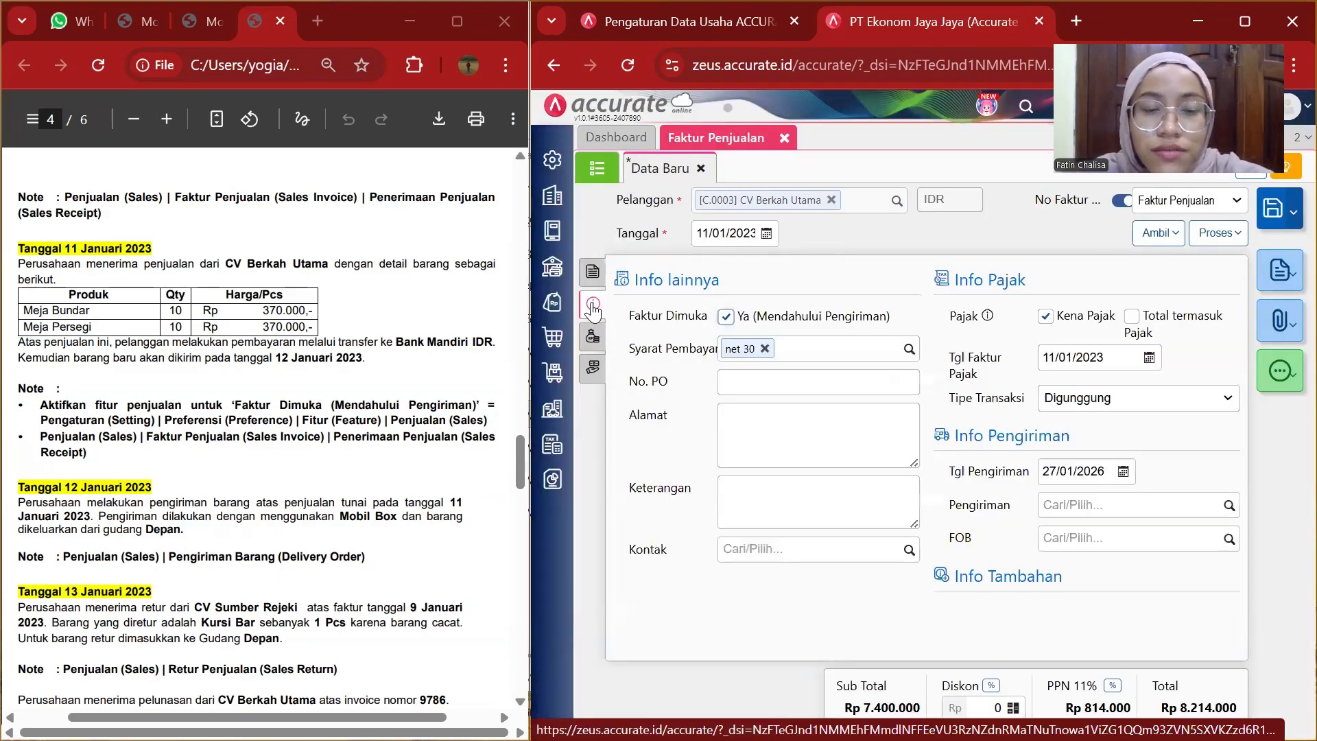
left_click(742, 416)
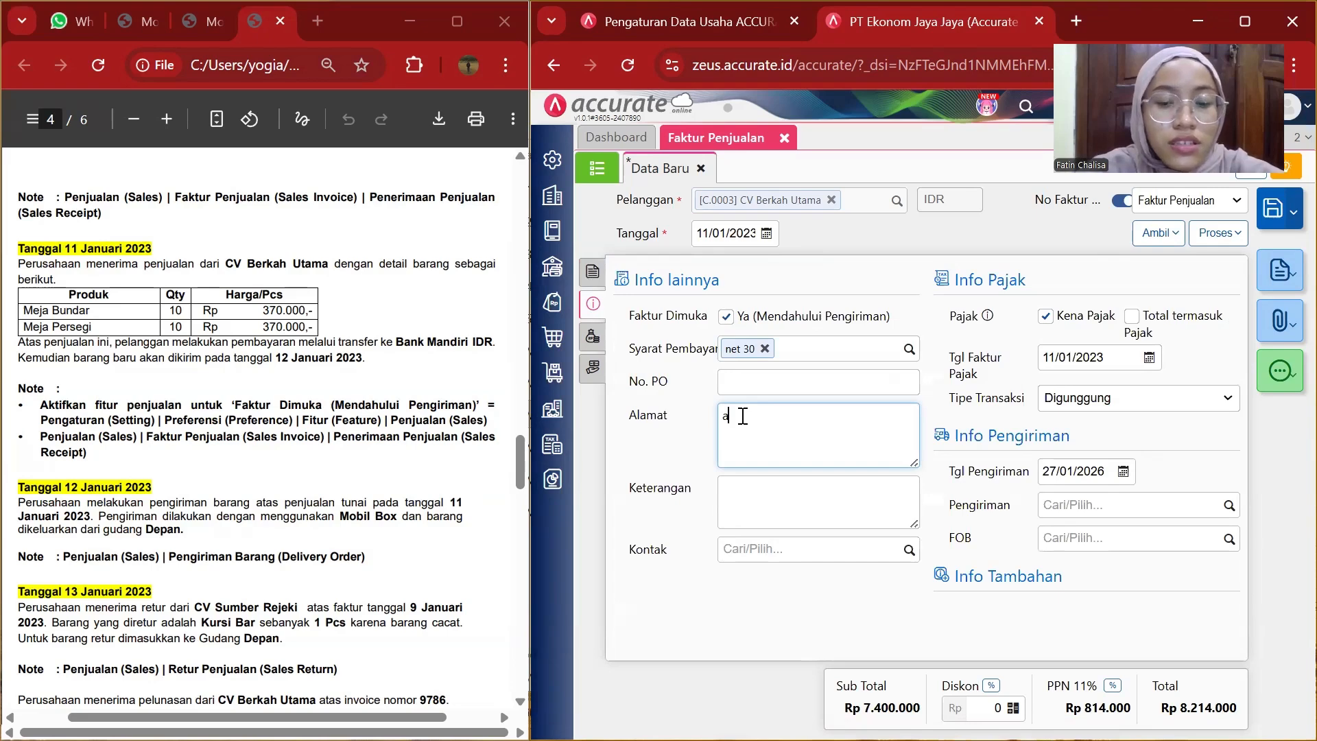
type("alamat cv berka")
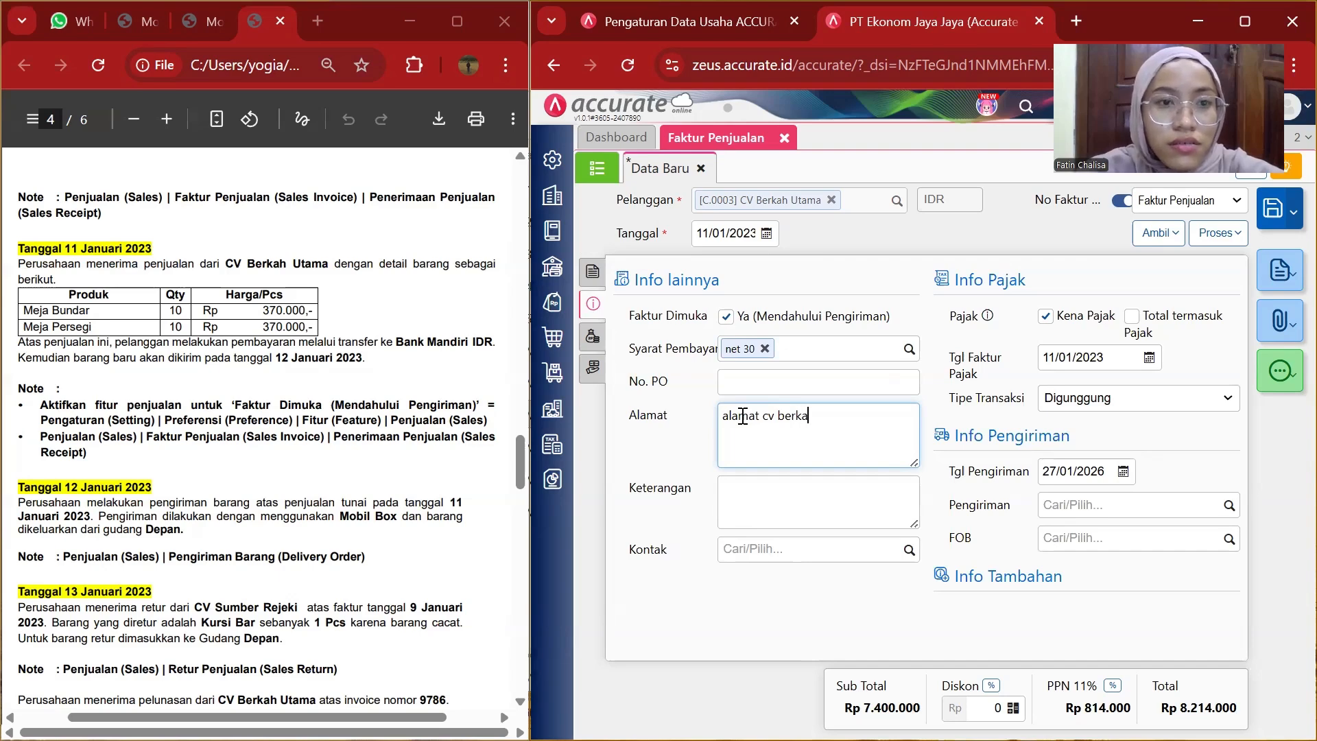
type("hnutama")
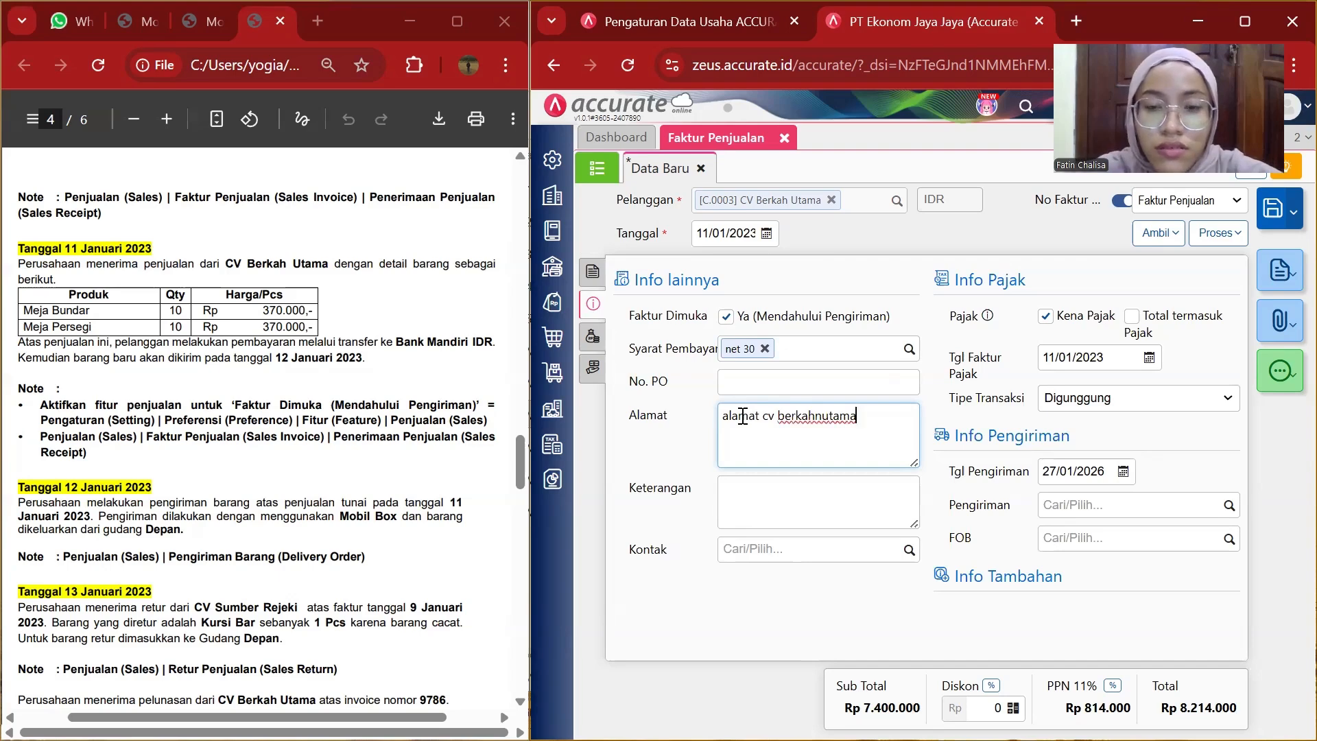
key("Left")
key("Left")
key("Left")
key("BackSpace")
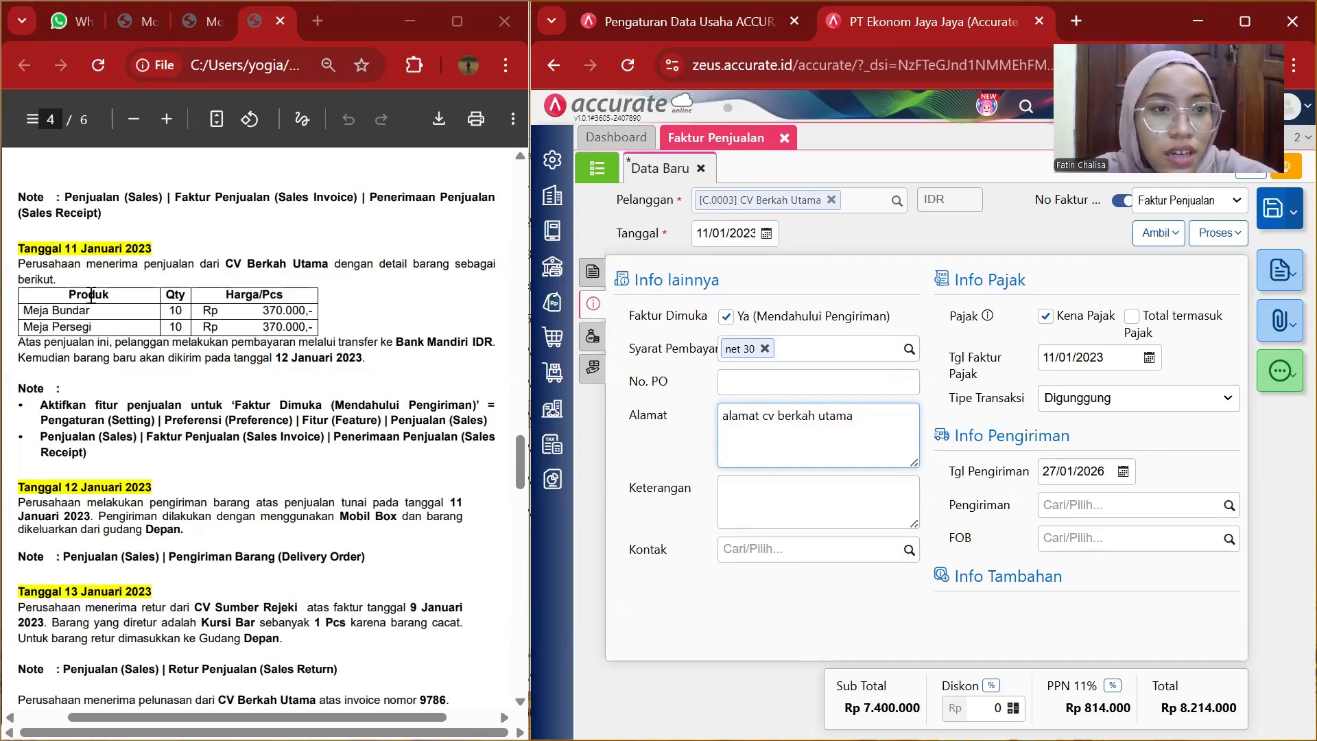
Copy the sentence "Perusahaan menerima penjualan dari CV Berkah Utama" from the PDF into the invoice's notes (Keterangan).
left_click_drag(25, 264, 339, 266)
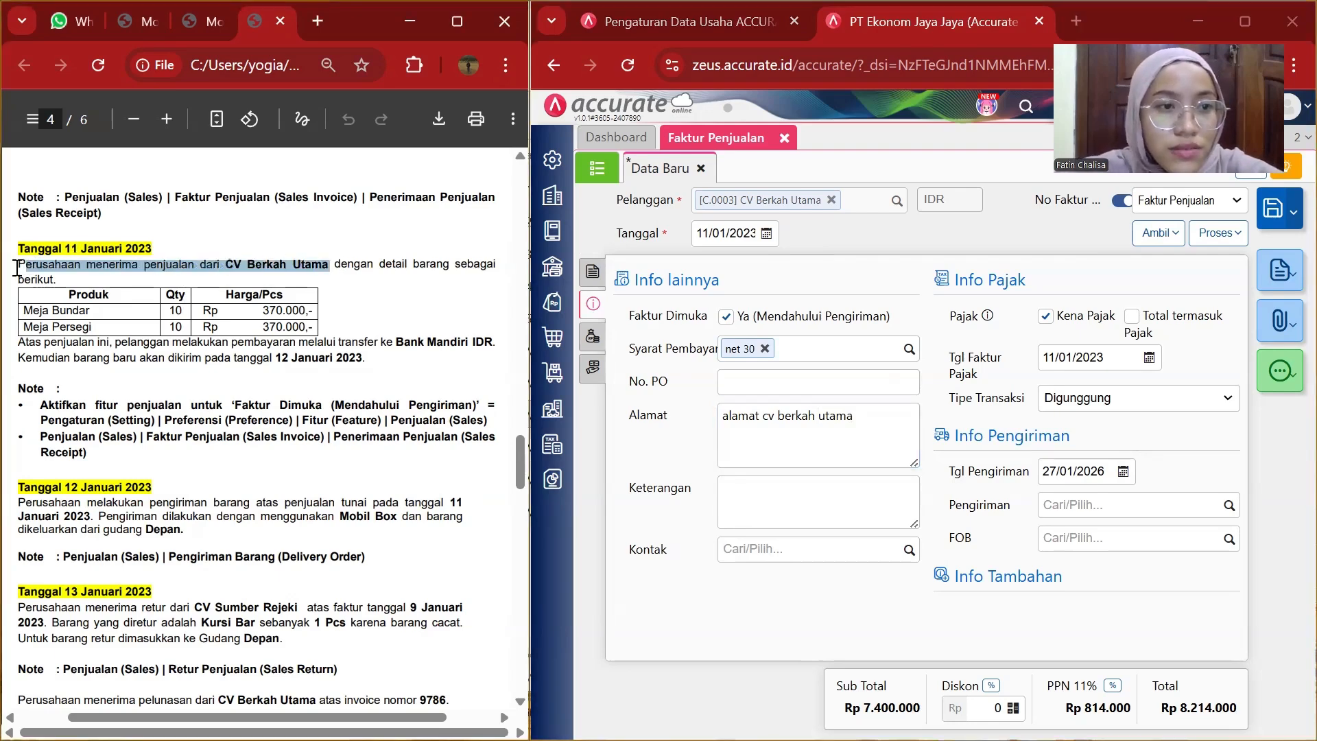
left_click_drag(20, 264, 331, 267)
key("ctrl+c")
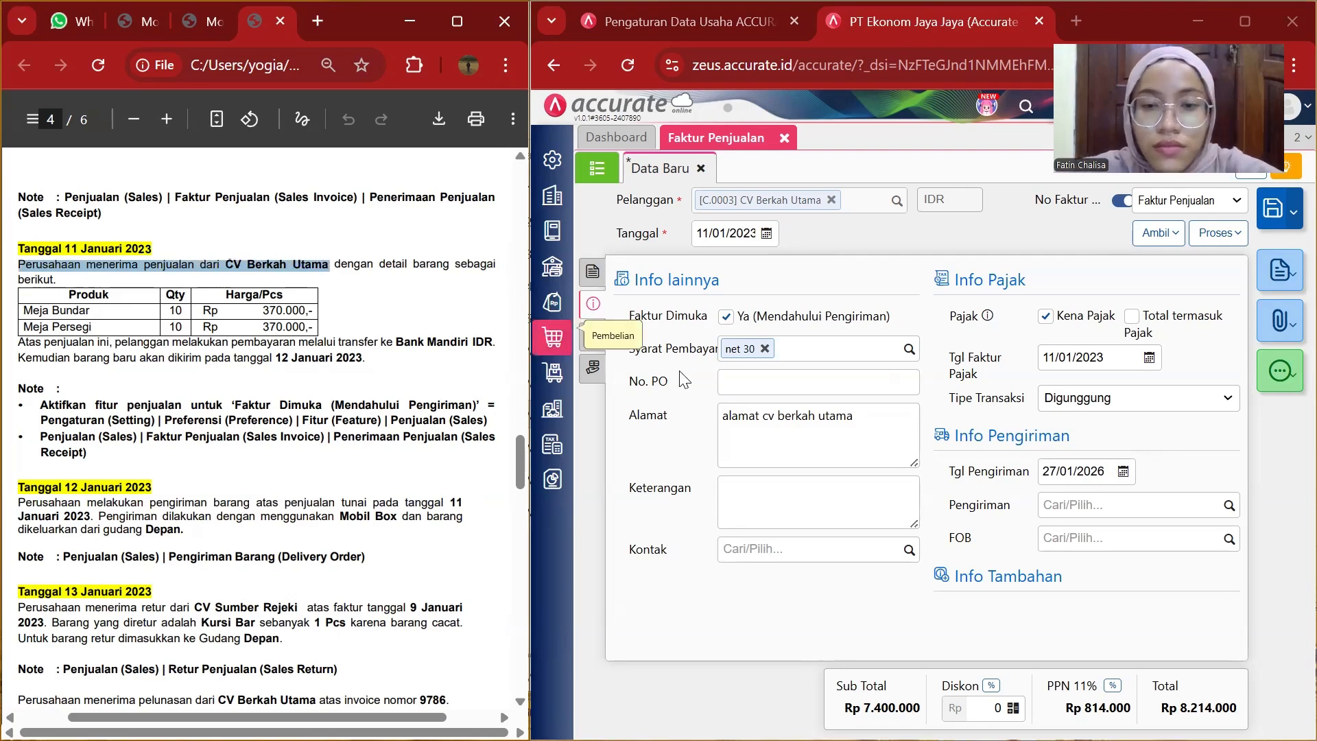
left_click(787, 483)
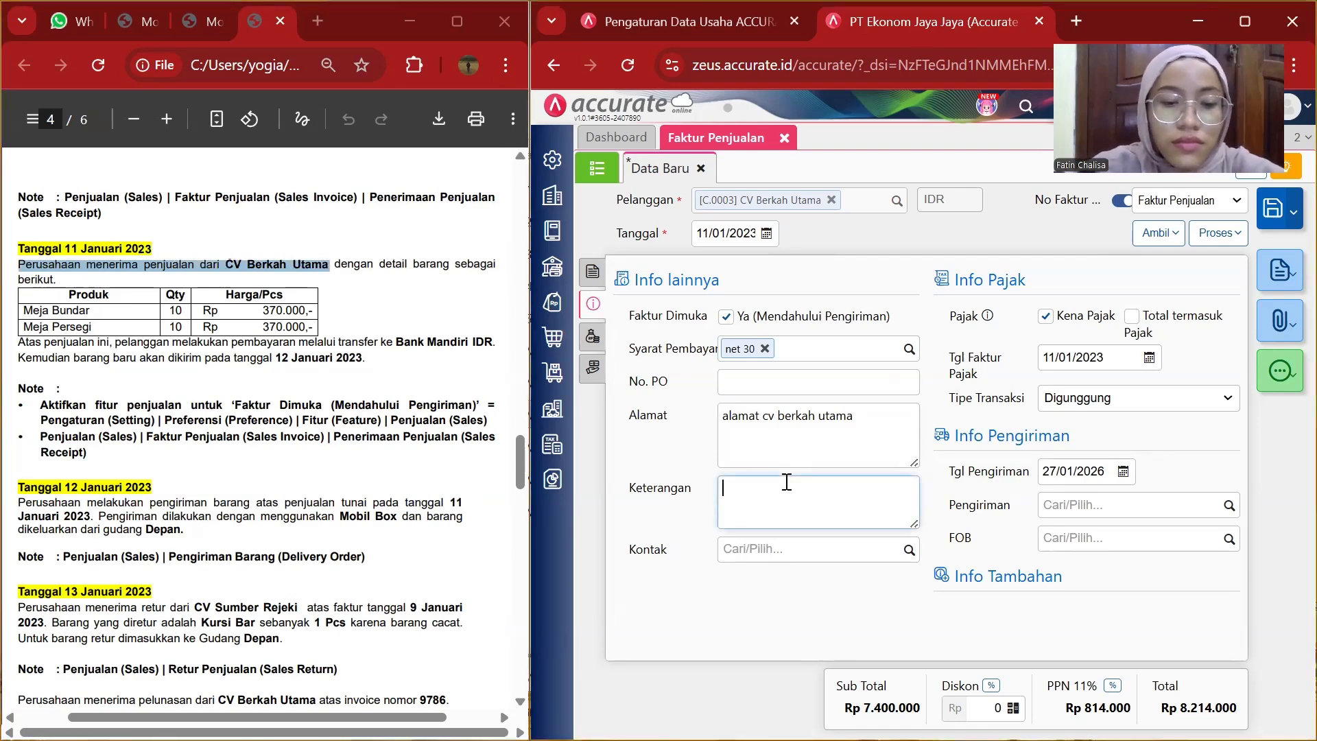
key("ctrl+v")
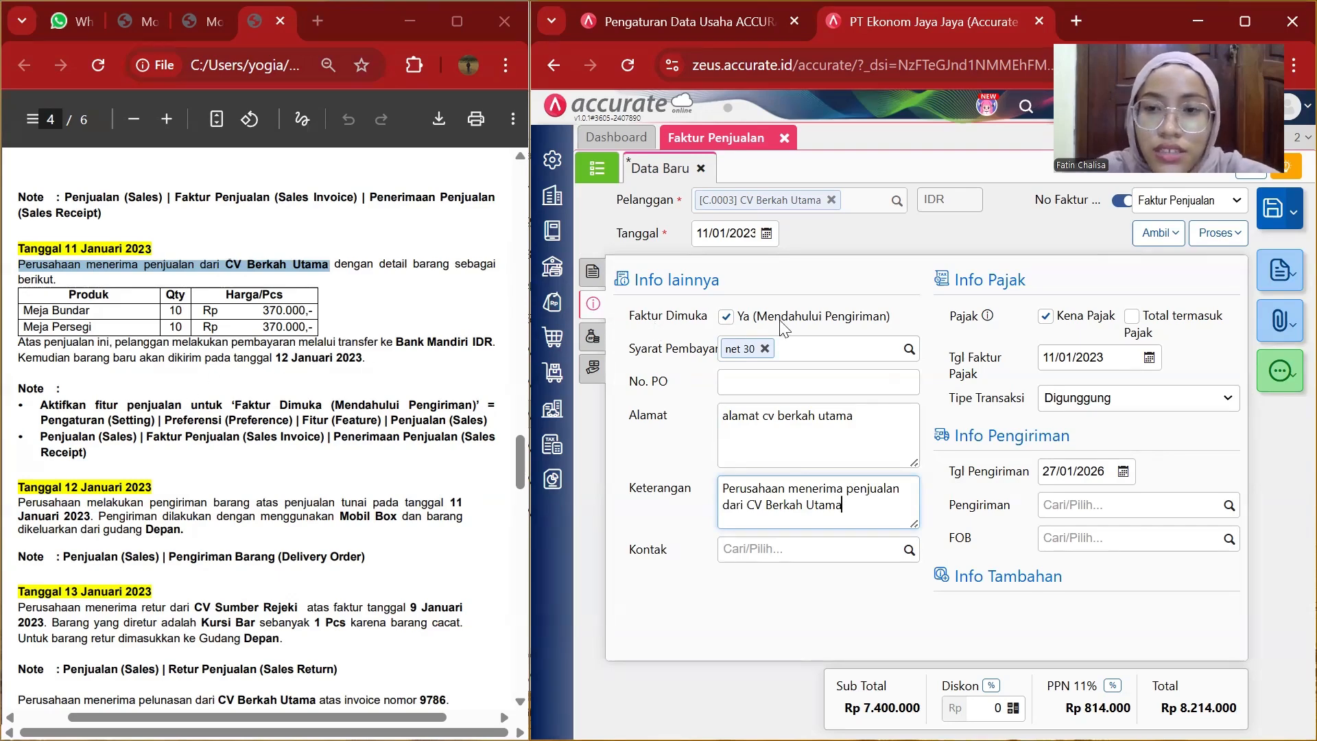
Set the invoice's shipping date (Tgl Pengiriman) to 12/01/2023.
left_click(1100, 468)
key("BackSpace")
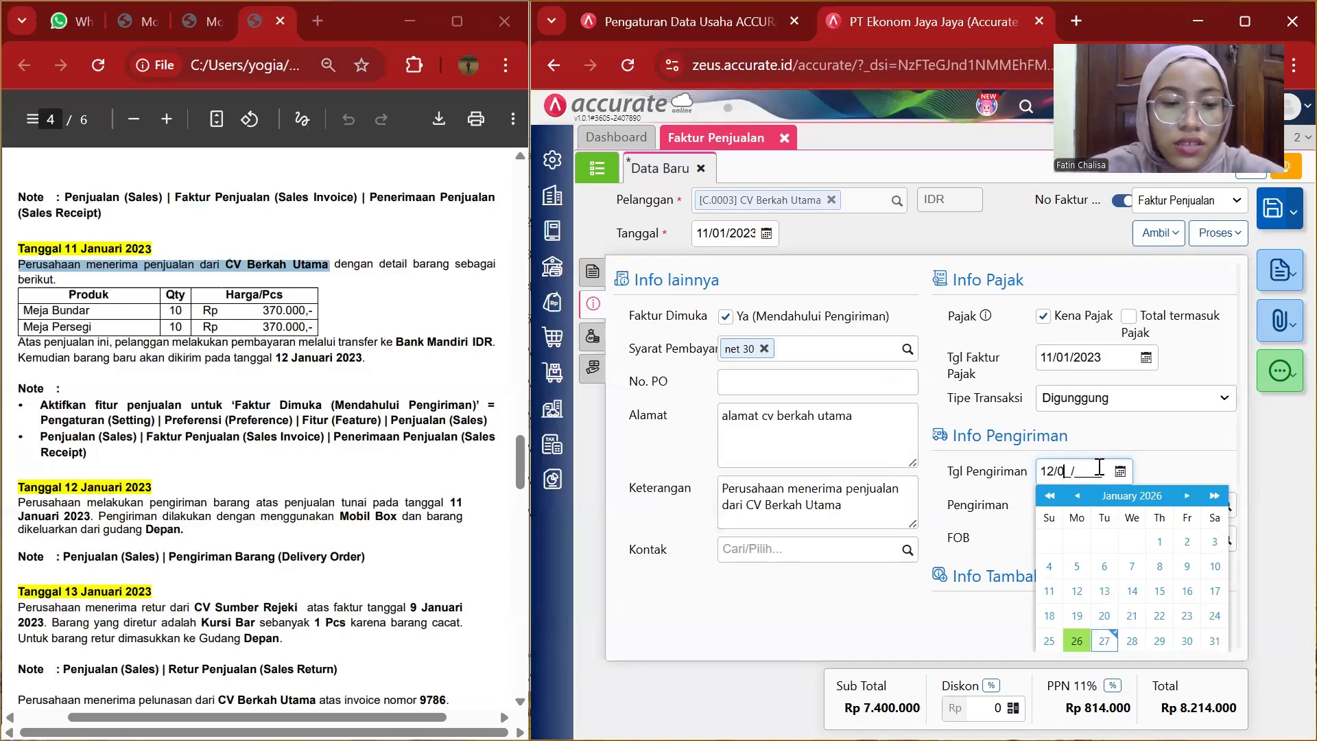
type("12/01/2023")
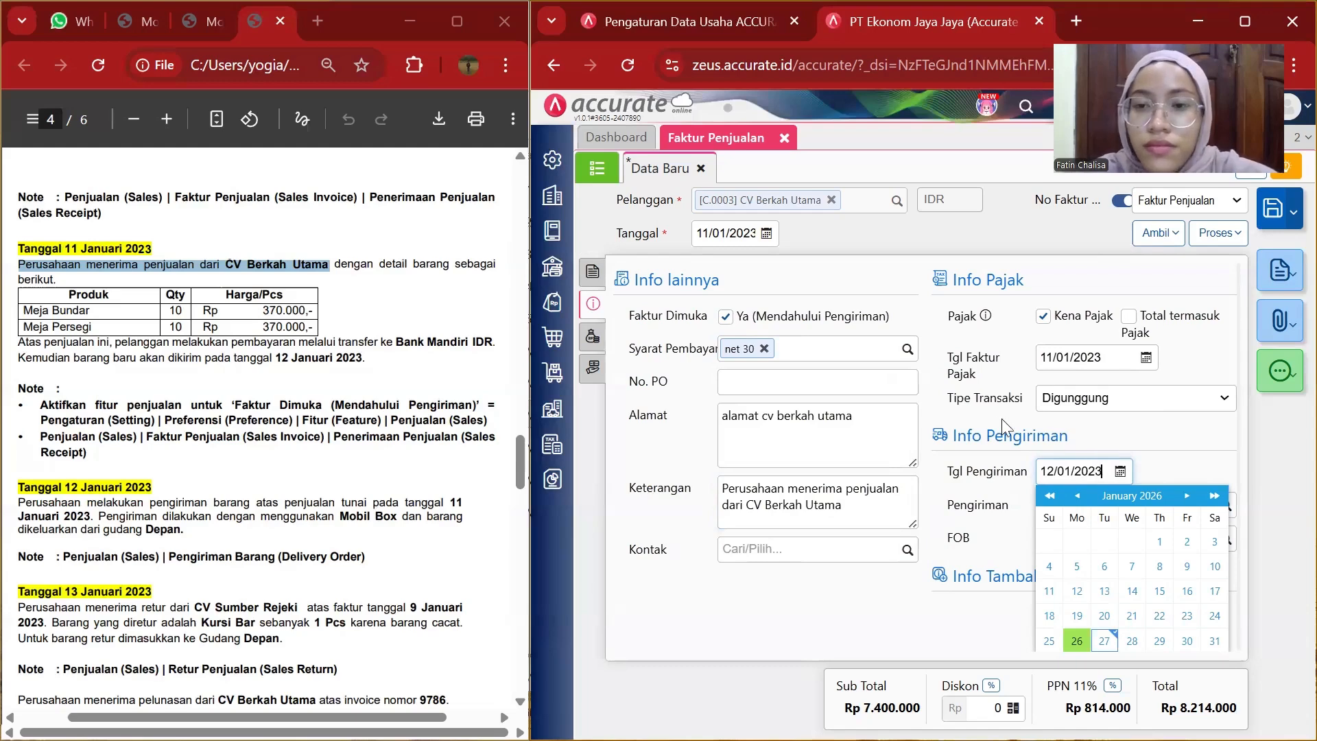
left_click(993, 464)
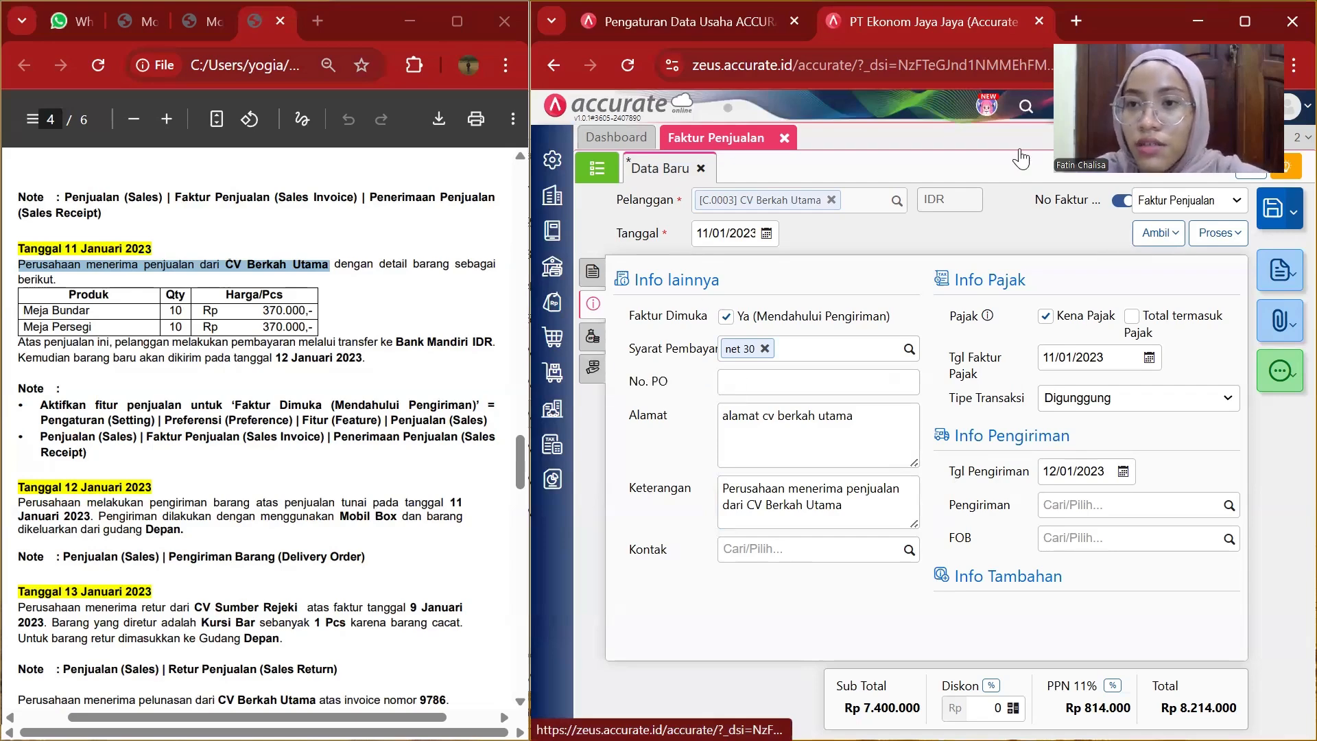
Process the invoice into a payment receipt and select Bank Mandiri IDR as the receiving bank.
left_click(1230, 235)
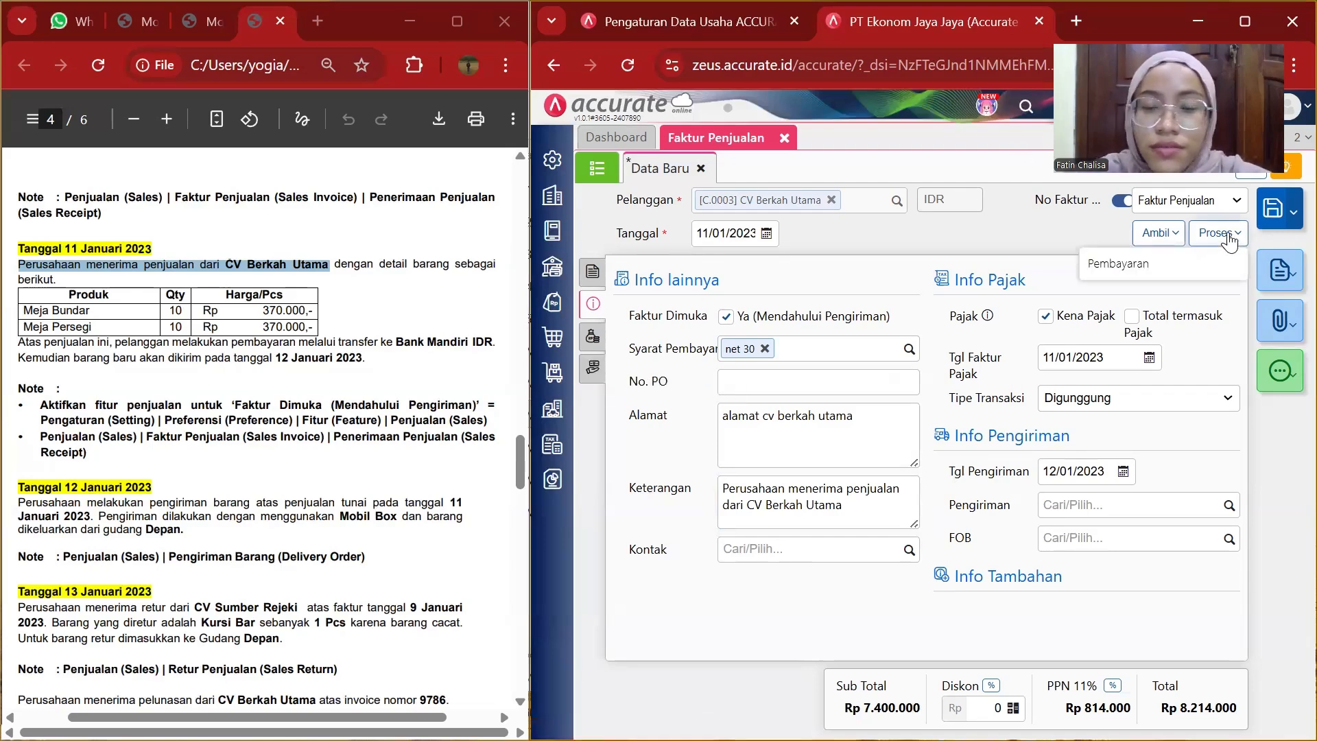
left_click(1208, 269)
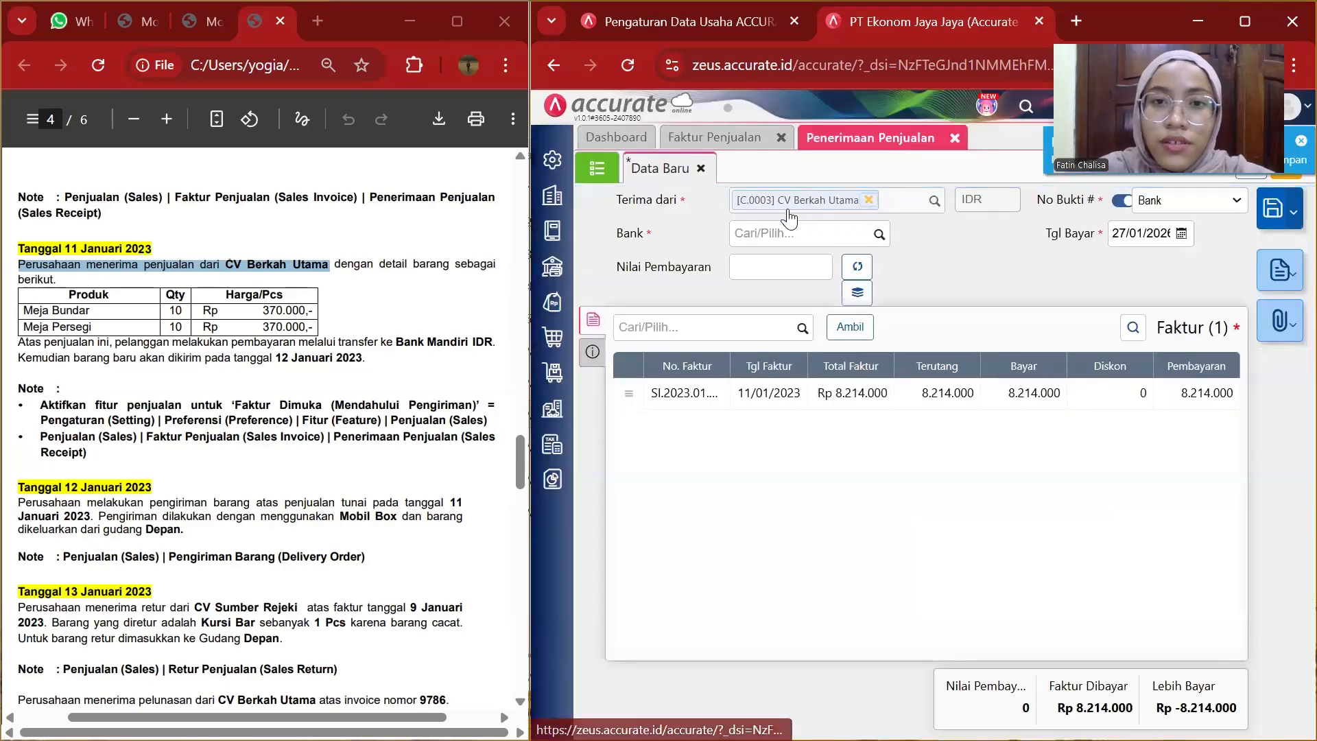
left_click(878, 234)
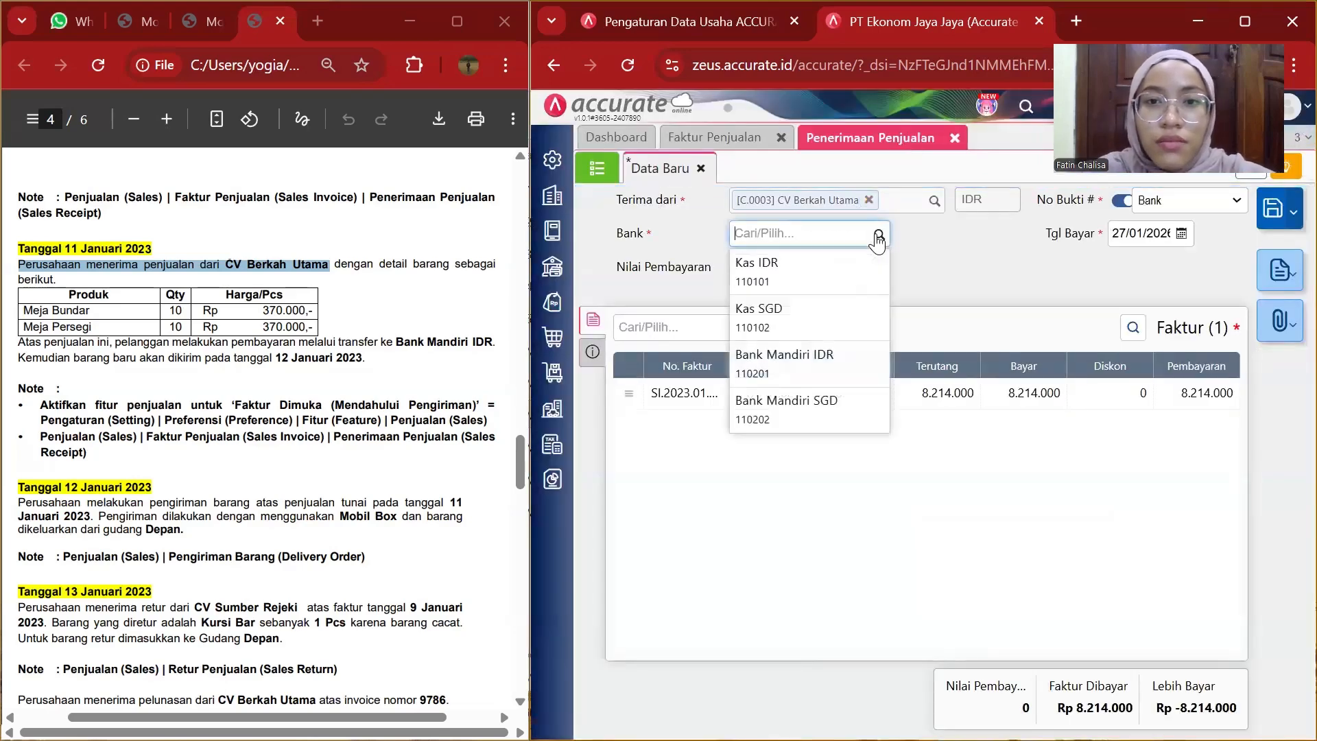
left_click(780, 362)
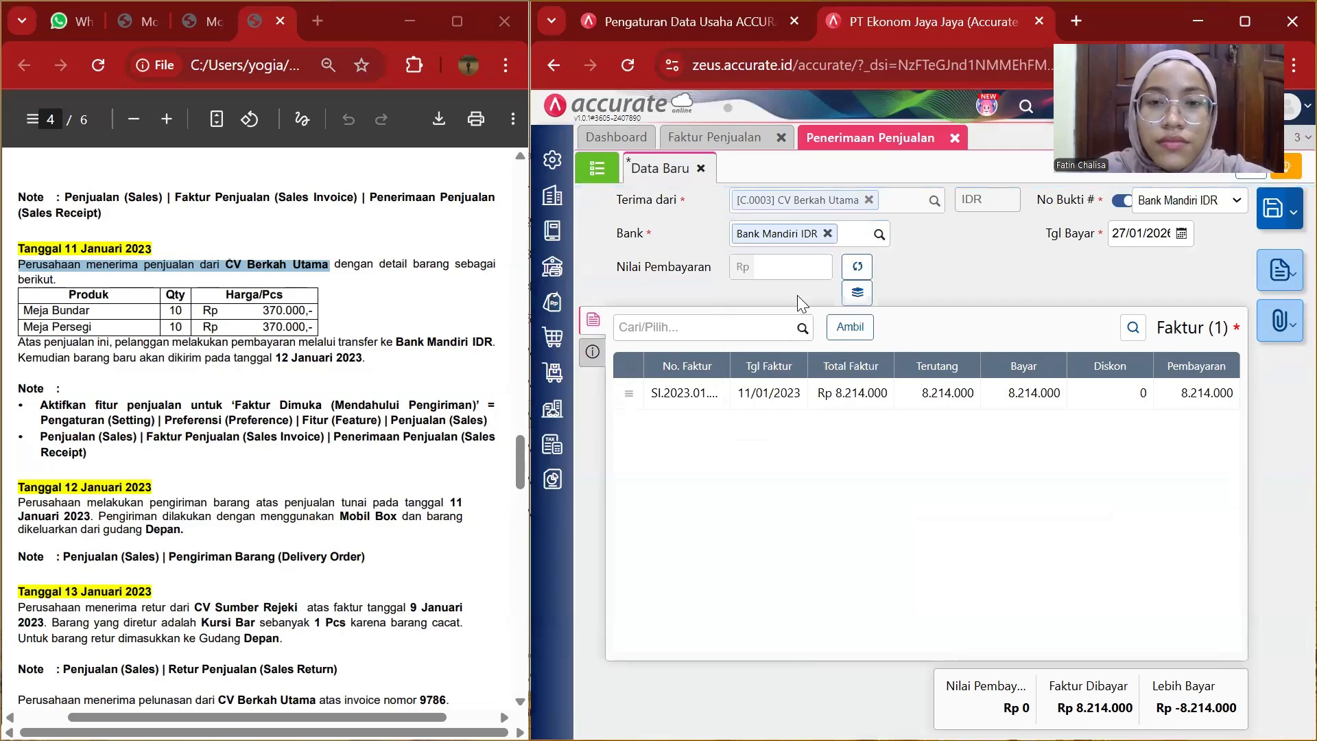
Set the receipt's payment date to 11/01/2023.
left_click(1146, 234)
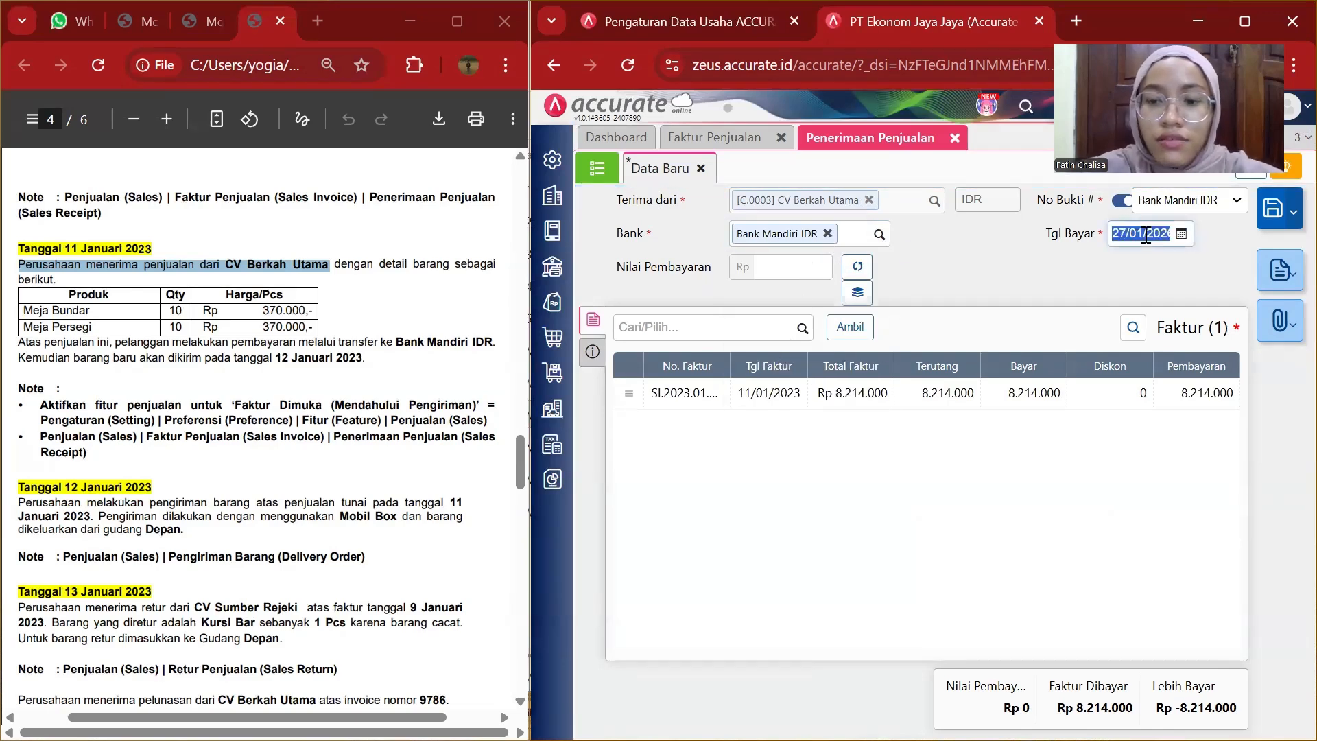
type("11/0")
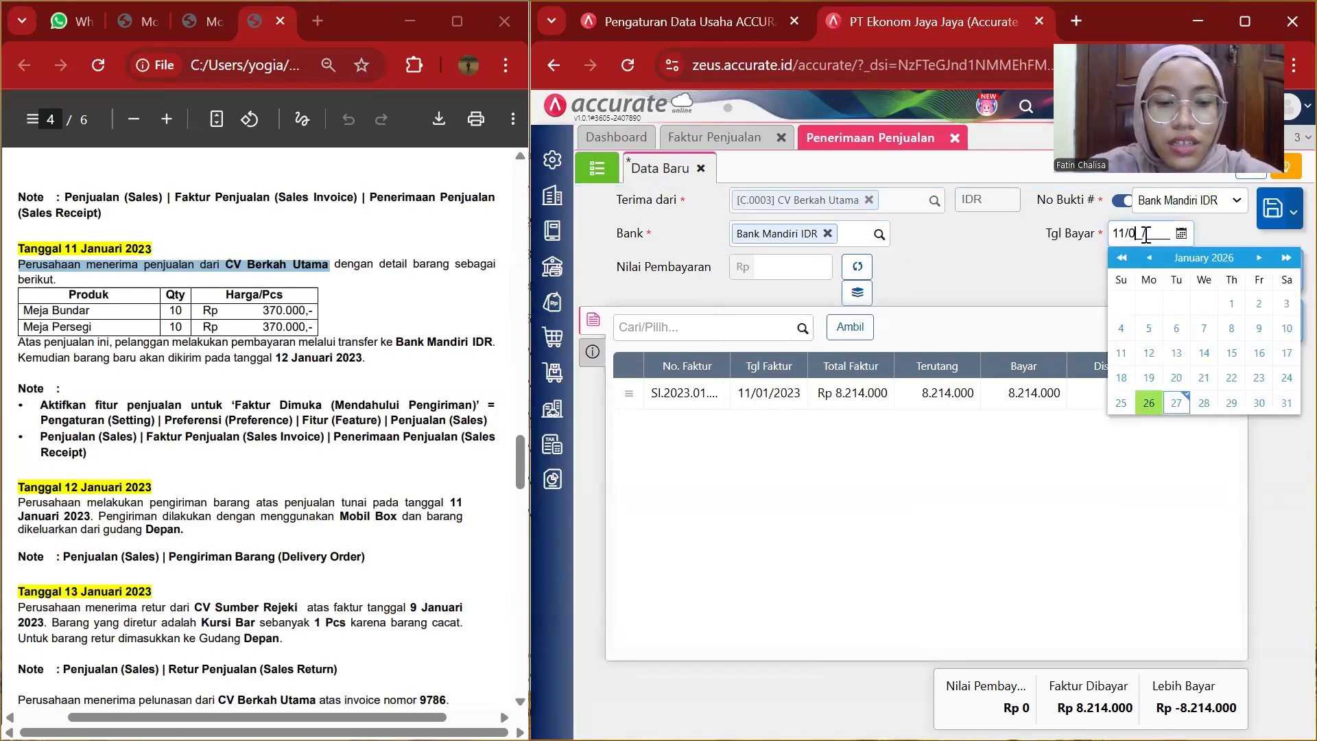
type("1/2023")
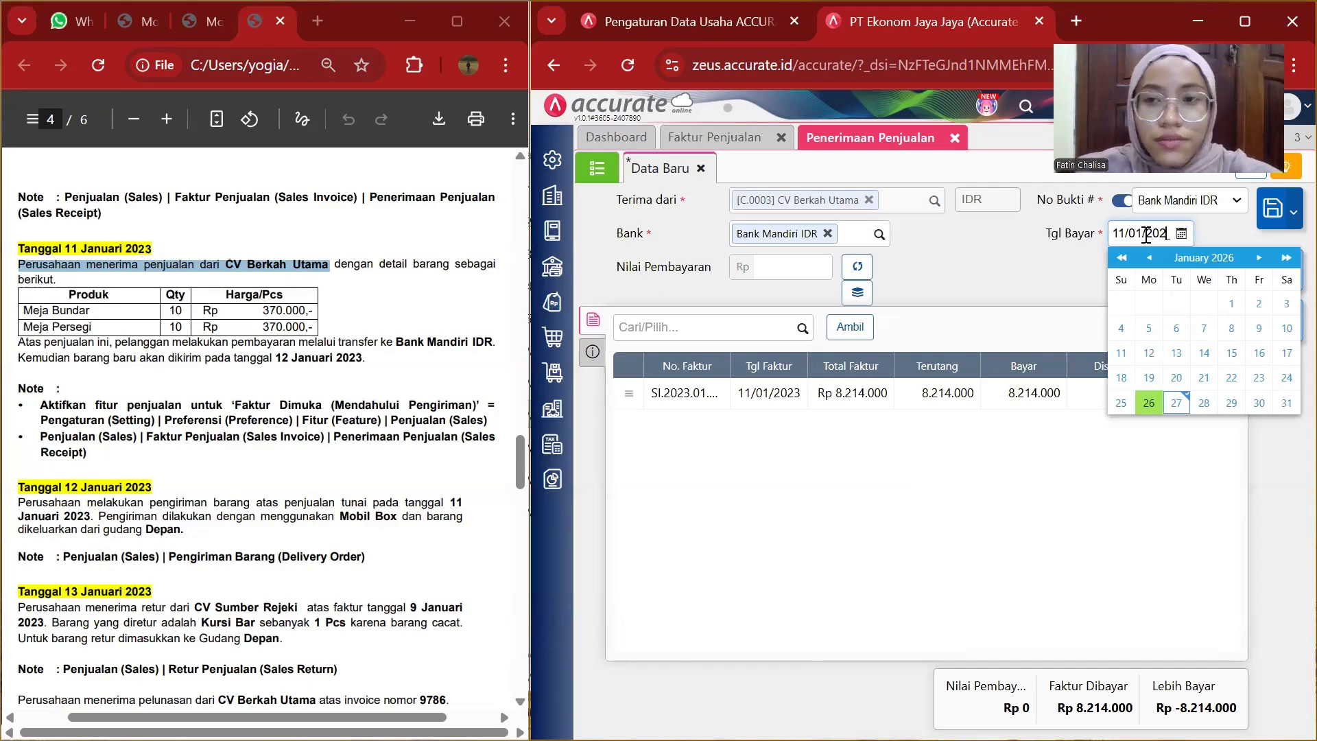
left_click(955, 276)
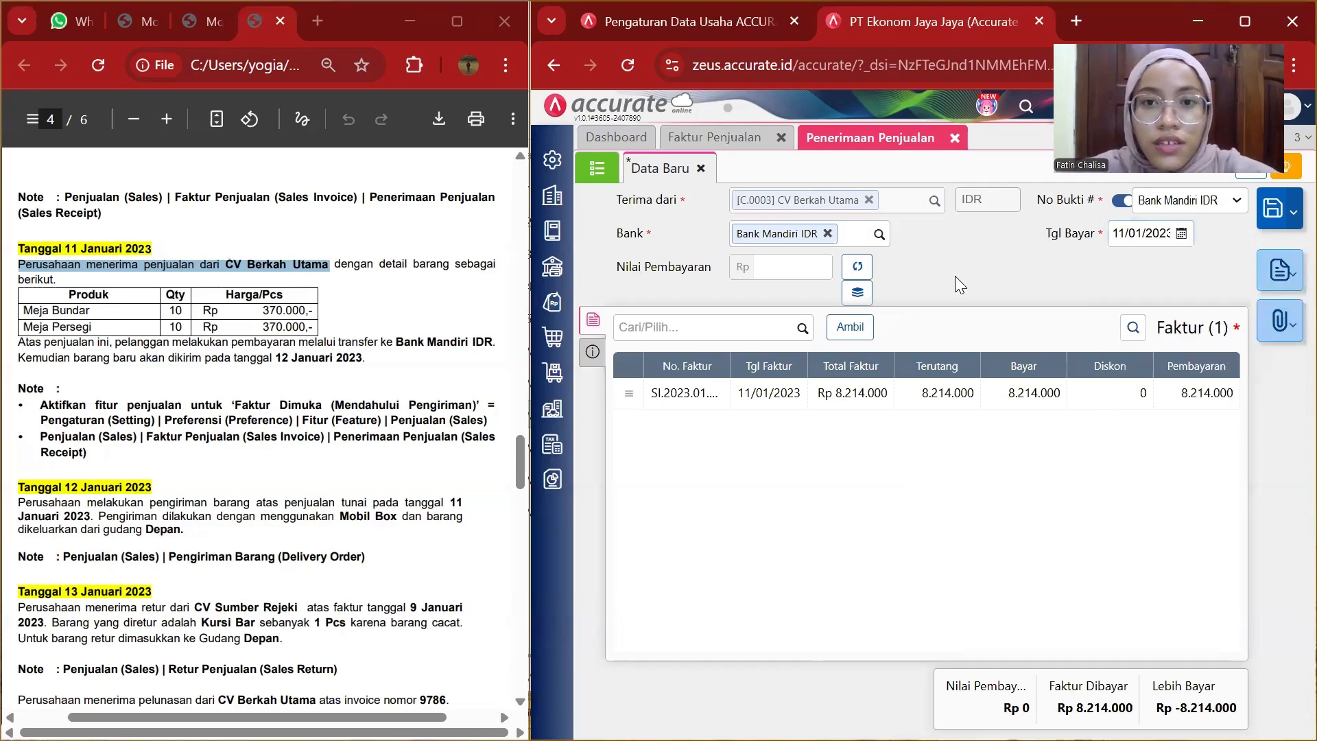
Calculate the payment amount automatically and set the payment method to Transfer Bank.
left_click(854, 269)
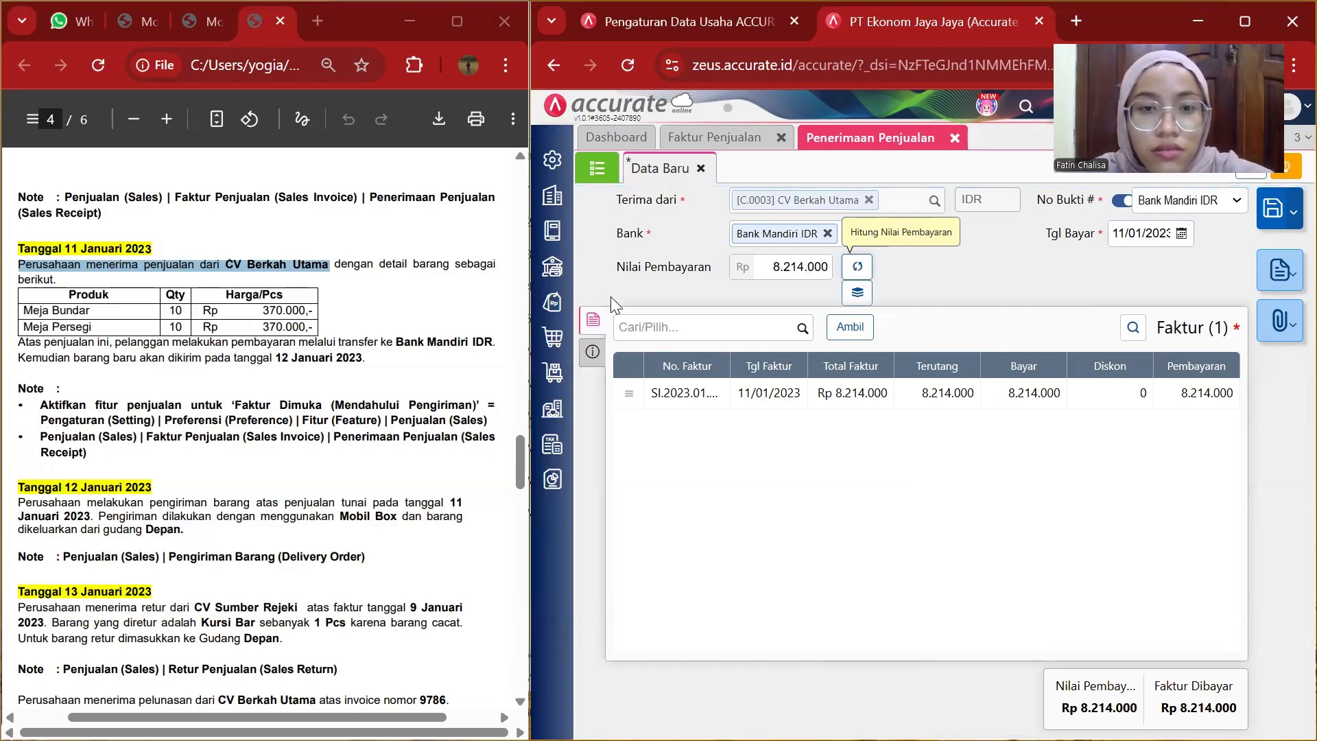
left_click(594, 353)
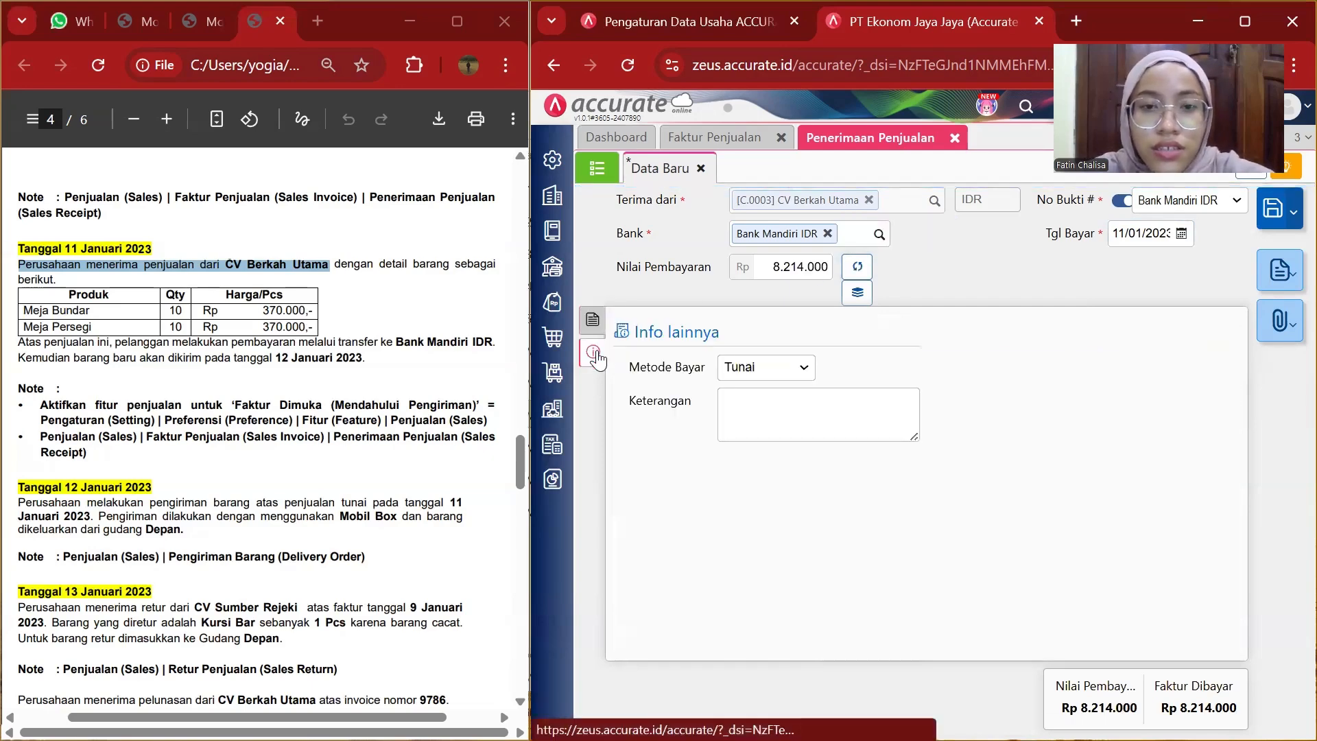
left_click(809, 372)
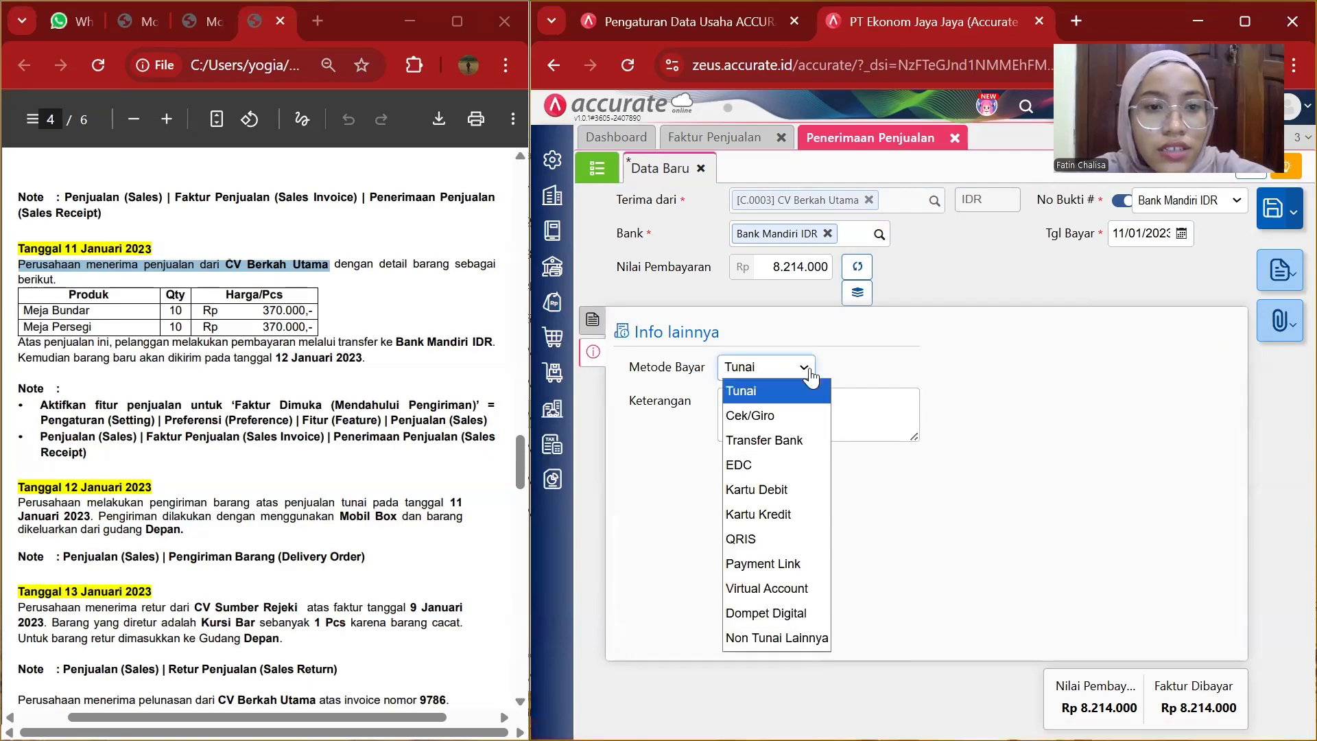
left_click(763, 437)
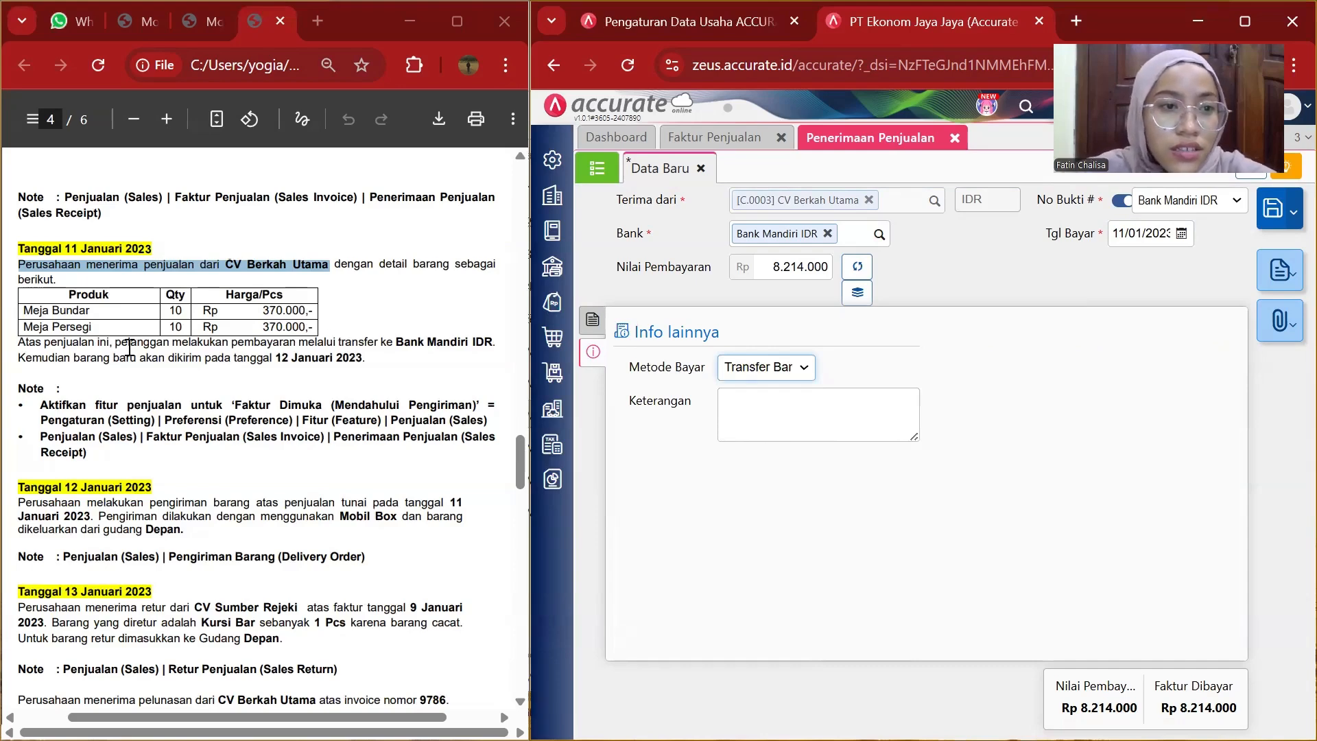
Copy "pelanggan melakukan pembayaran melalui transfer ke Bank Mandiri IDR." from the PDF into the receipt's notes.
left_click_drag(121, 345, 510, 343)
key("ctrl+c")
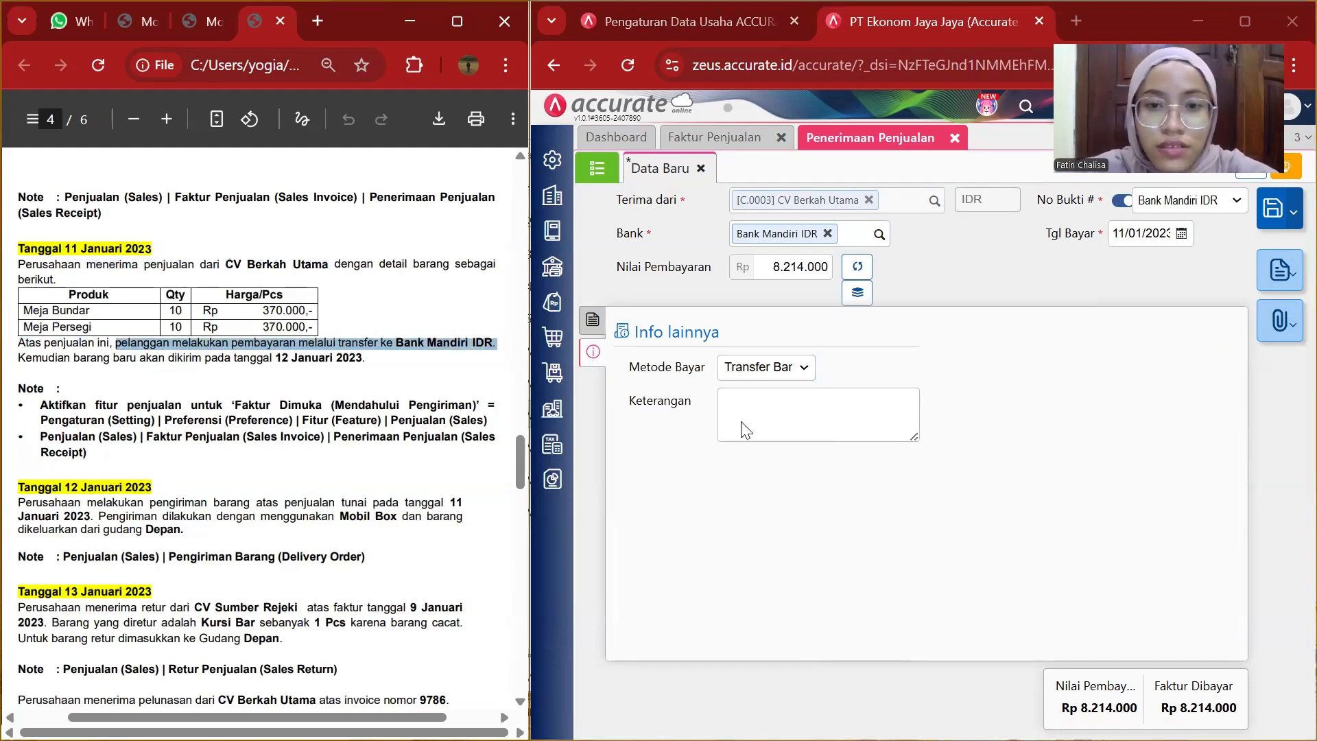
left_click(755, 405)
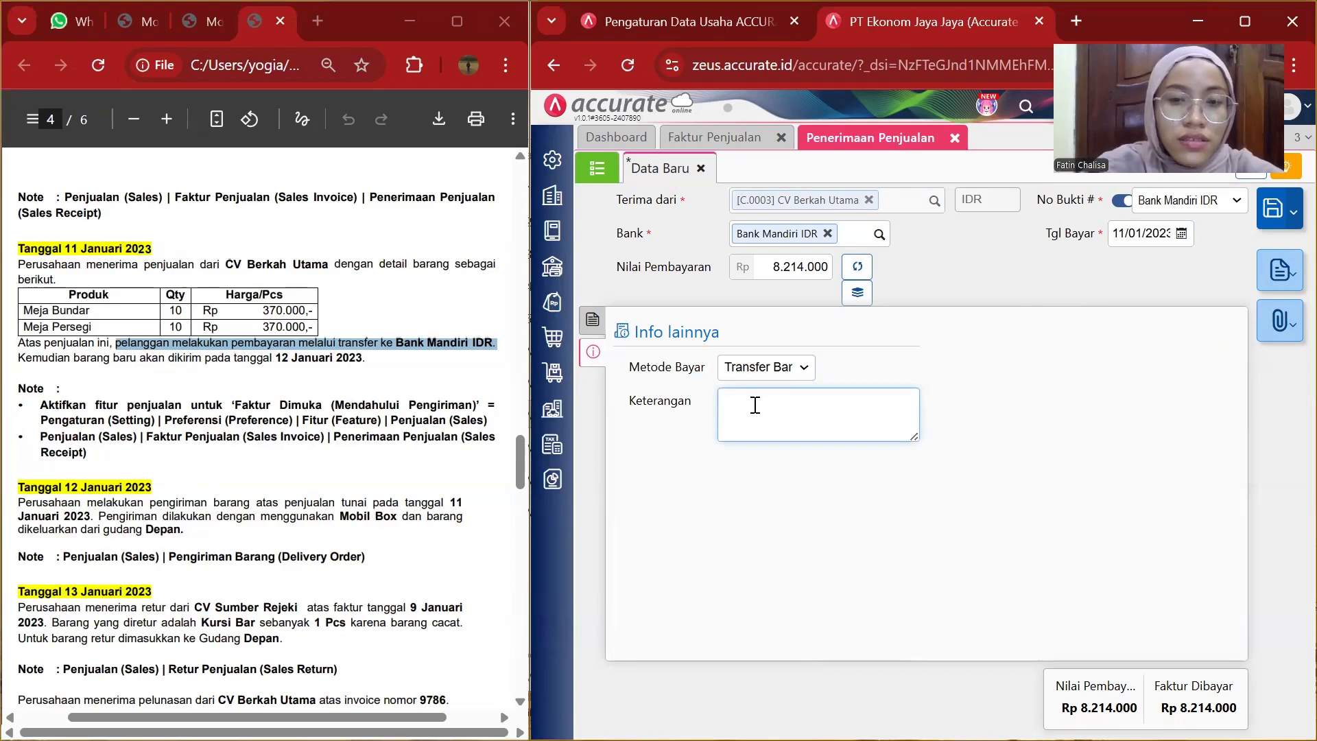
key("ctrl+v")
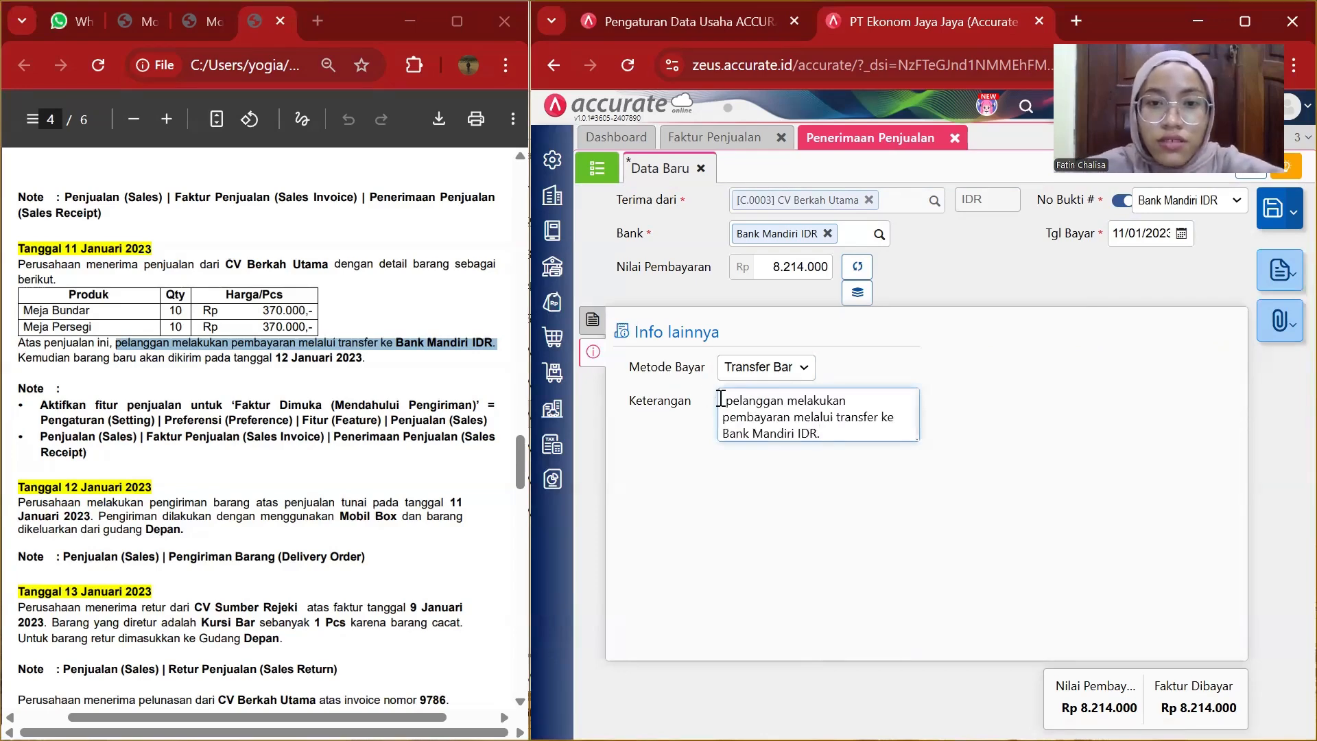
key("Delete")
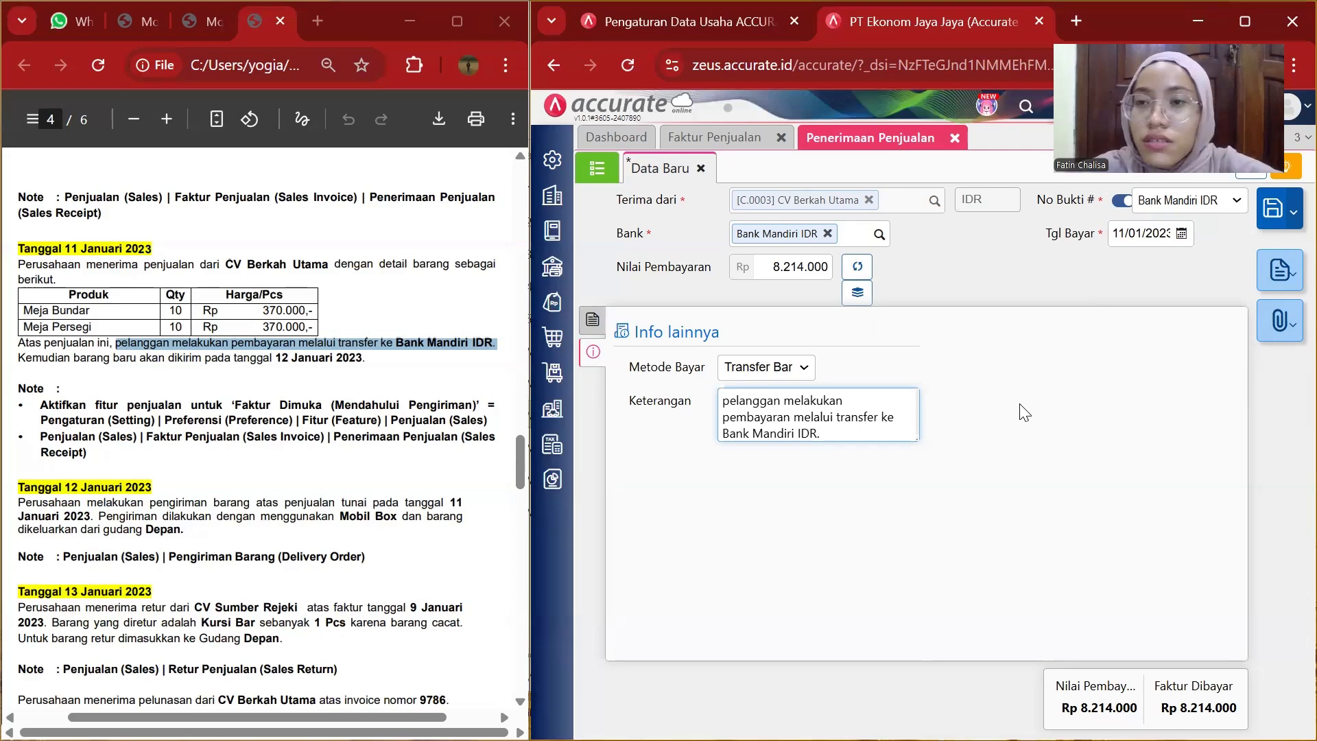
Save the sales receipt, then close the receipt and sales invoice tabs.
left_click(1271, 214)
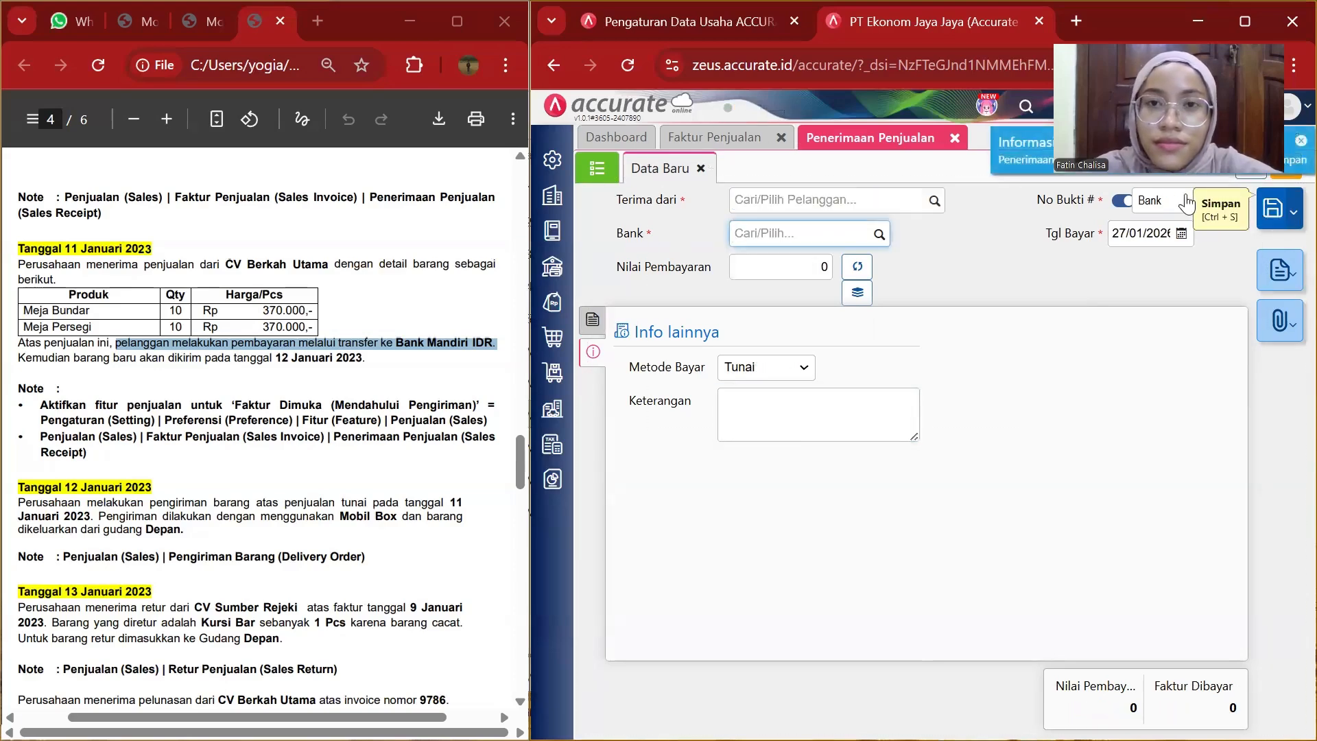
left_click(953, 139)
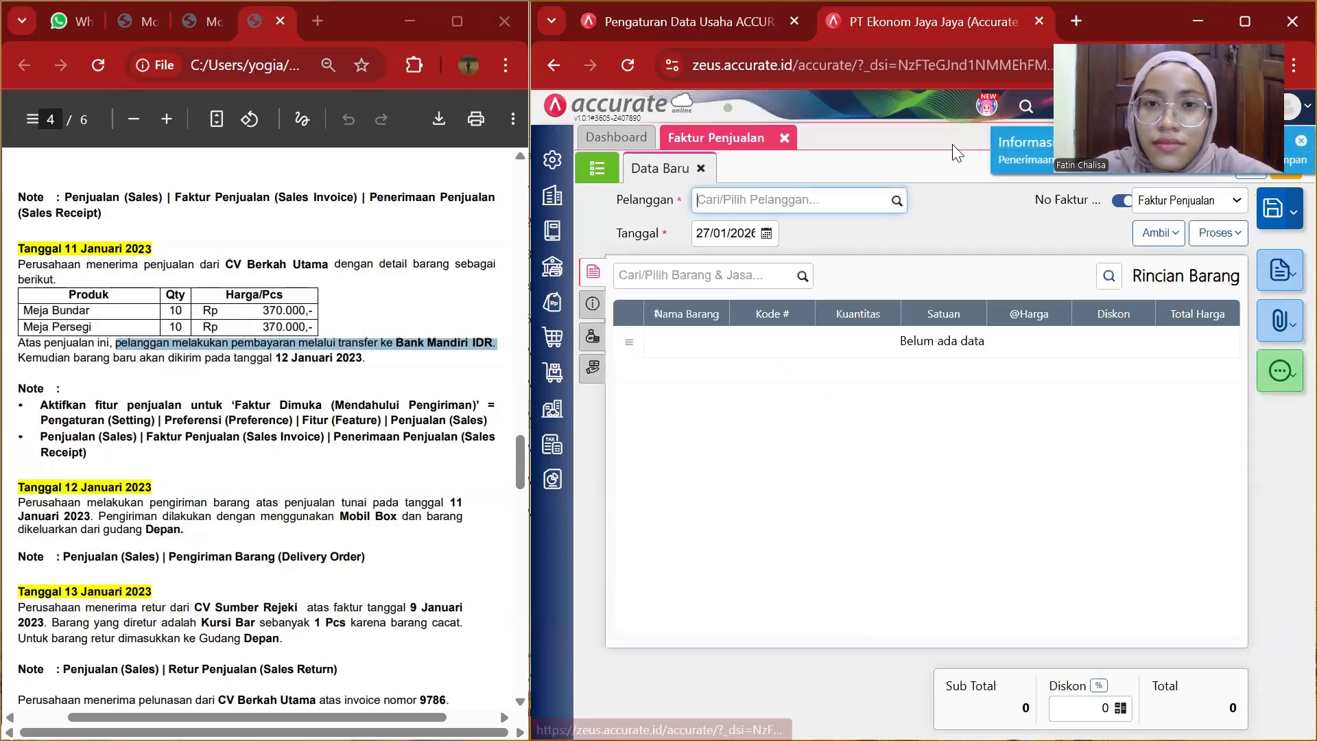
left_click(785, 140)
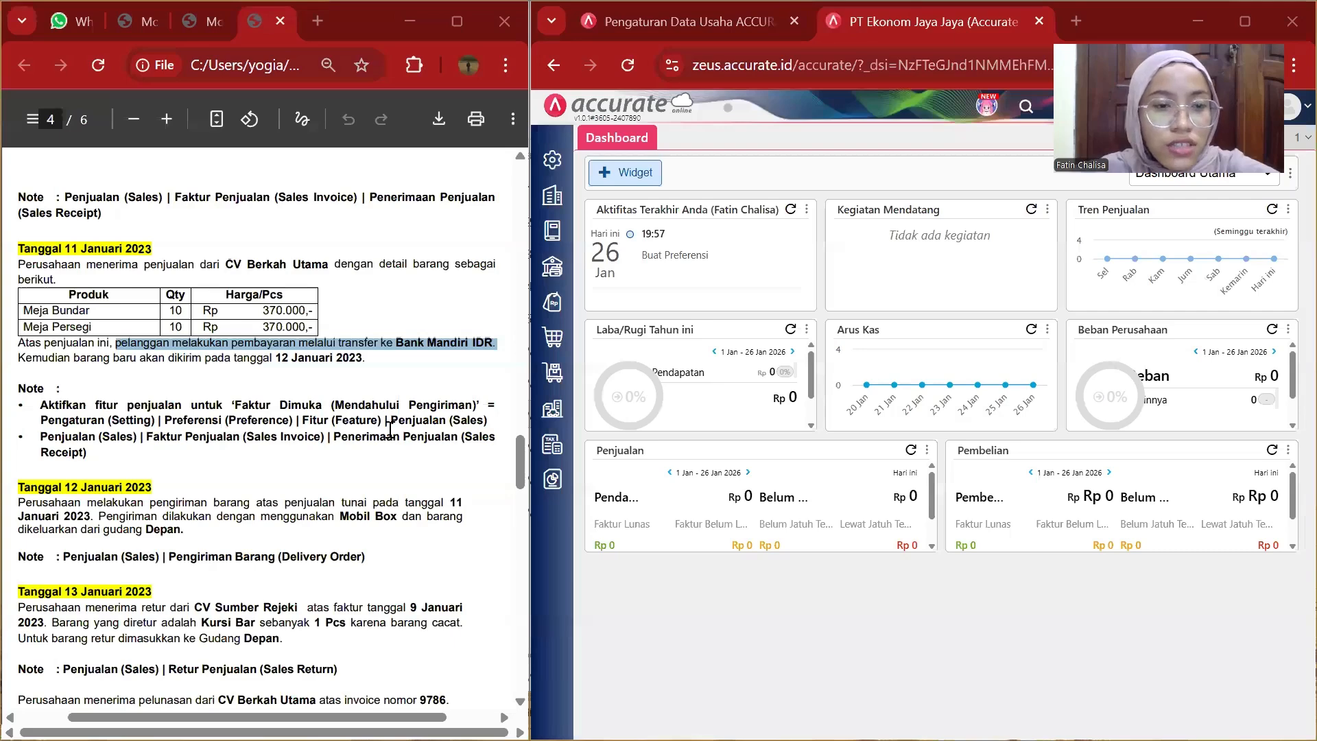
Open a new sales delivery order (Pengiriman Pesanan) form.
scroll(390, 428, "down", 3)
scroll(390, 429, "down", 1)
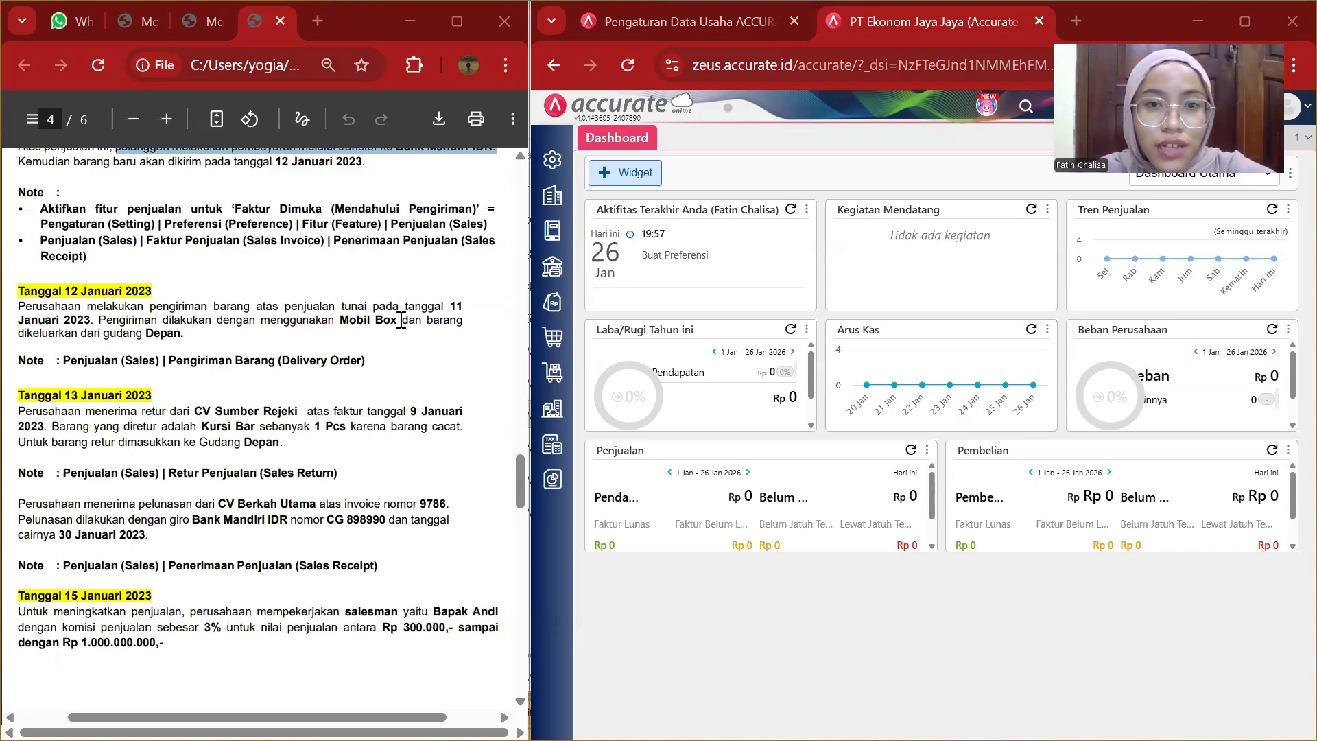
left_click(557, 317)
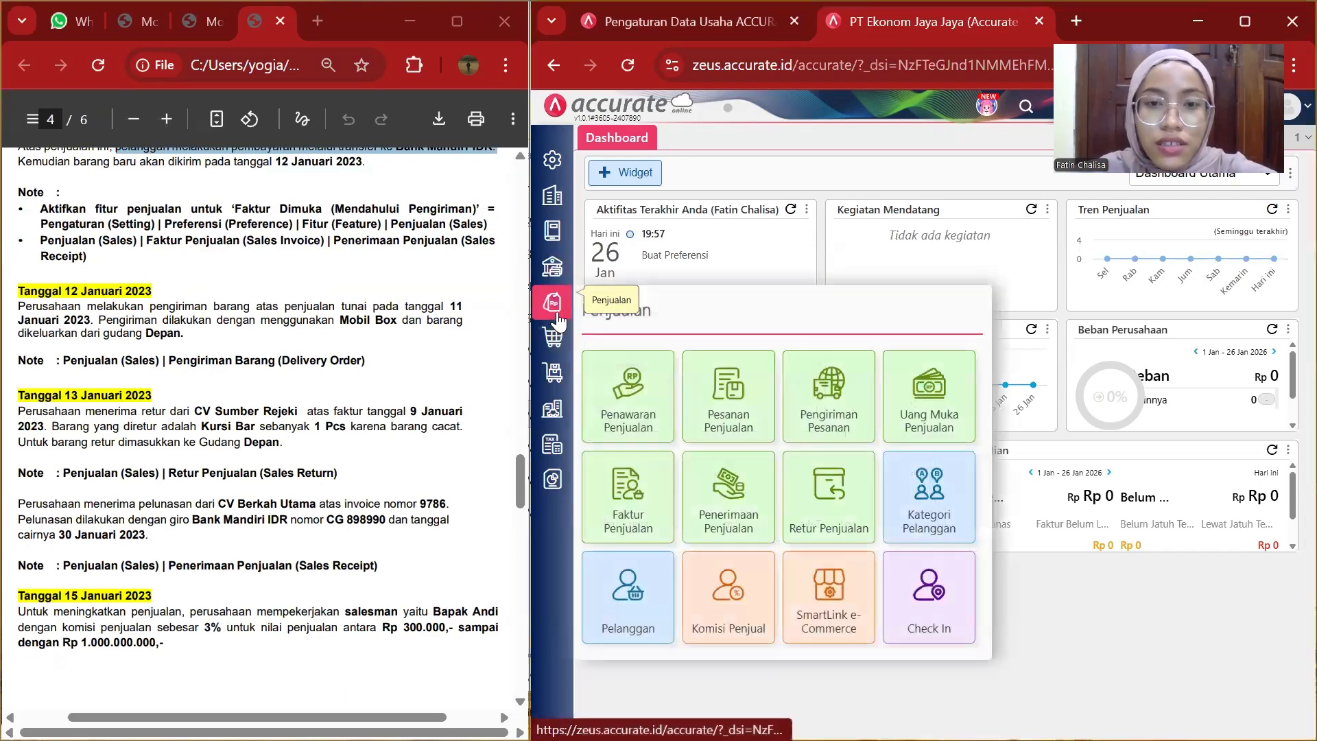
left_click(828, 415)
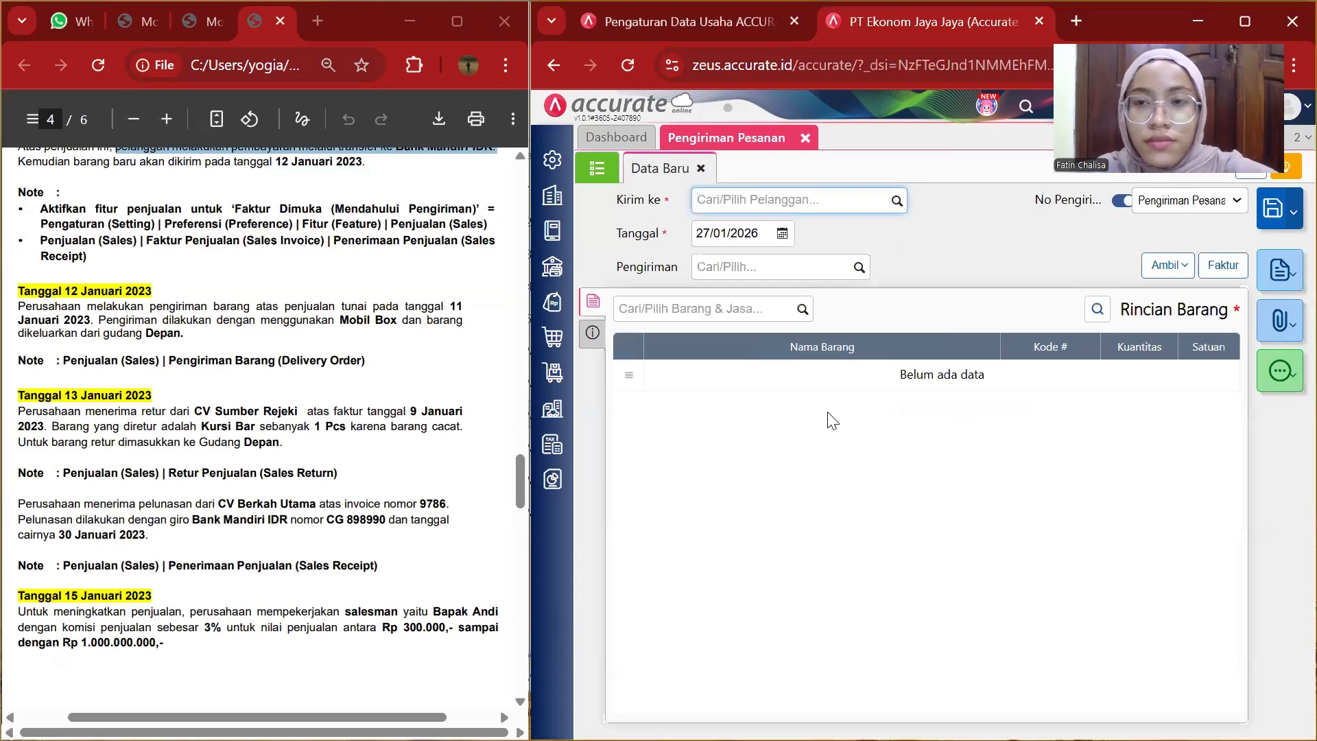
Select CV Berkah Utama as the customer to deliver to.
left_click(898, 202)
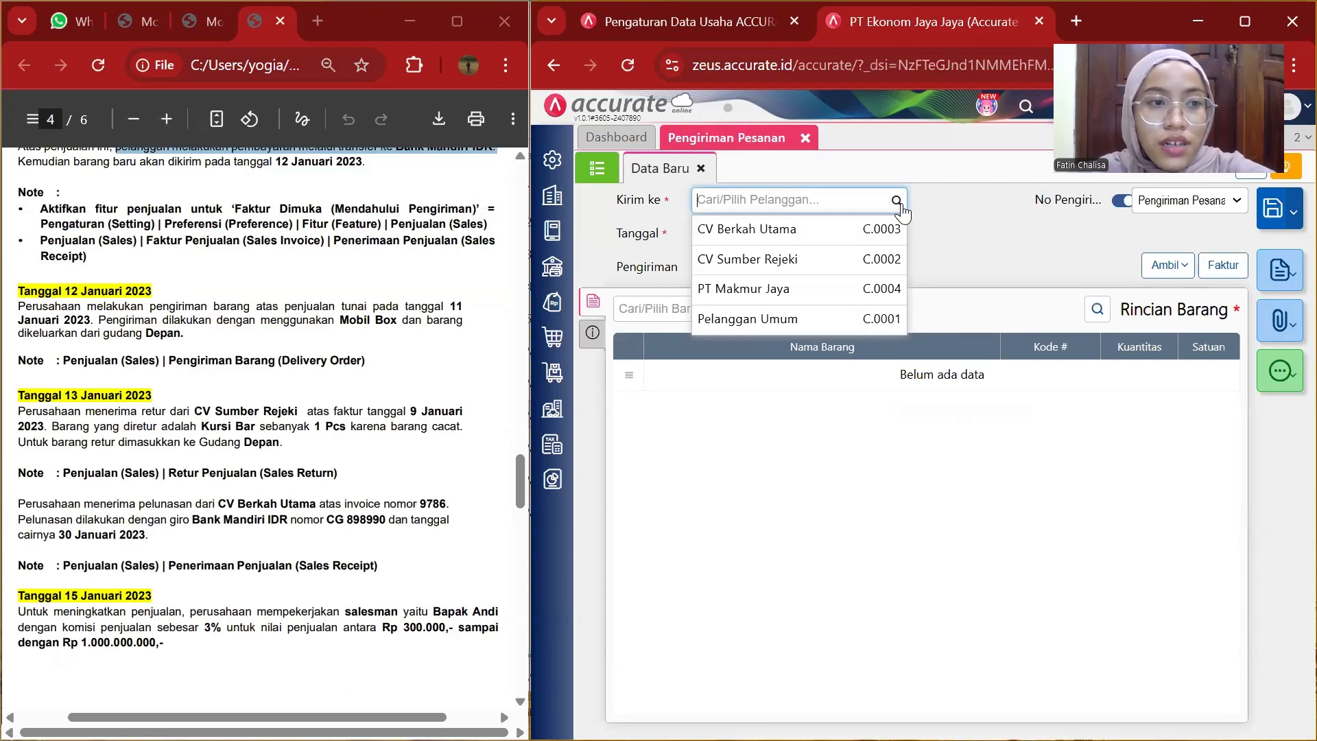
scroll(390, 386, "up", 3)
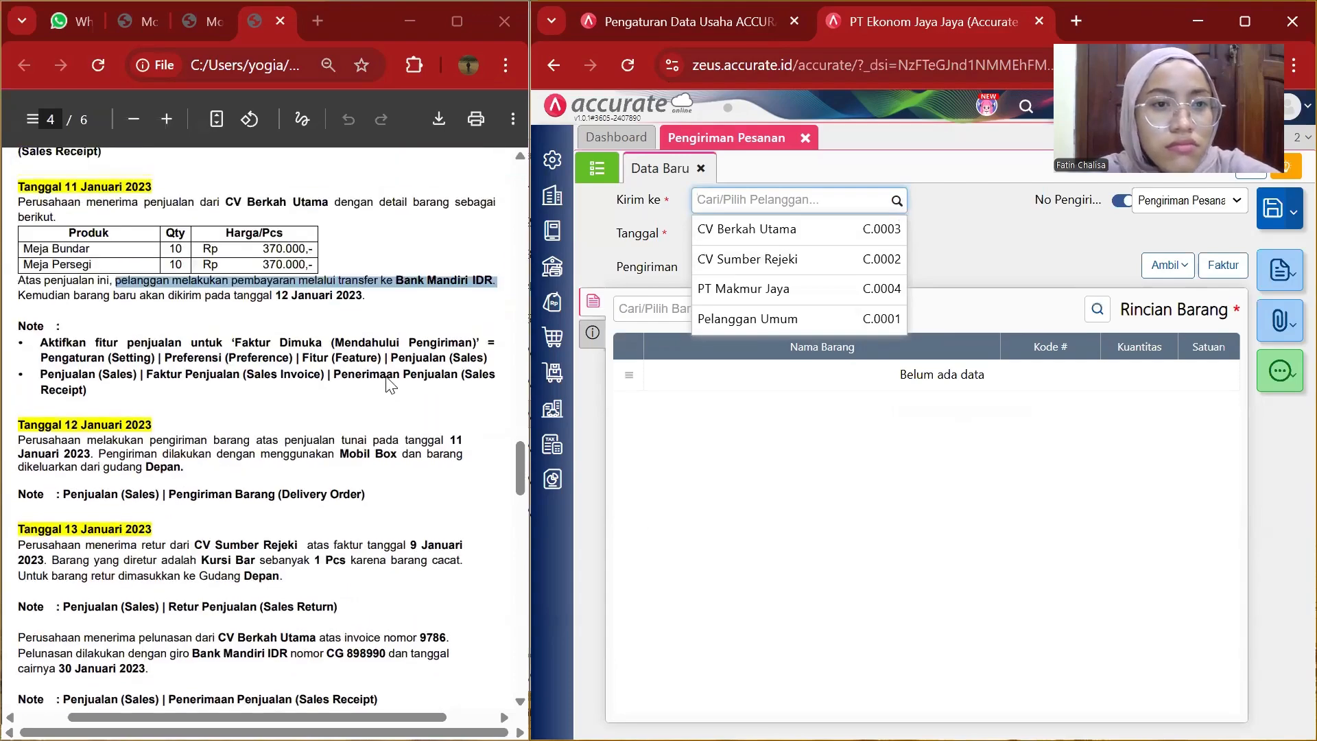
scroll(389, 386, "down", 3)
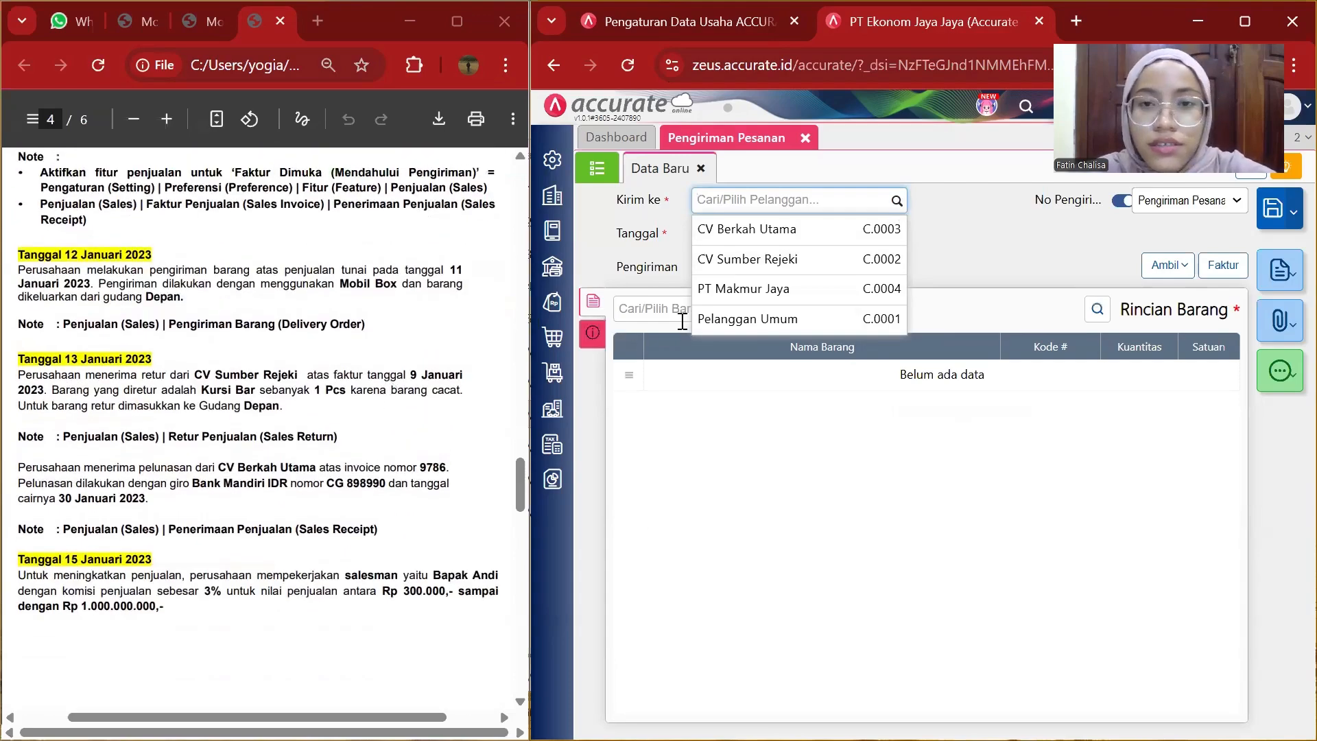
left_click(804, 230)
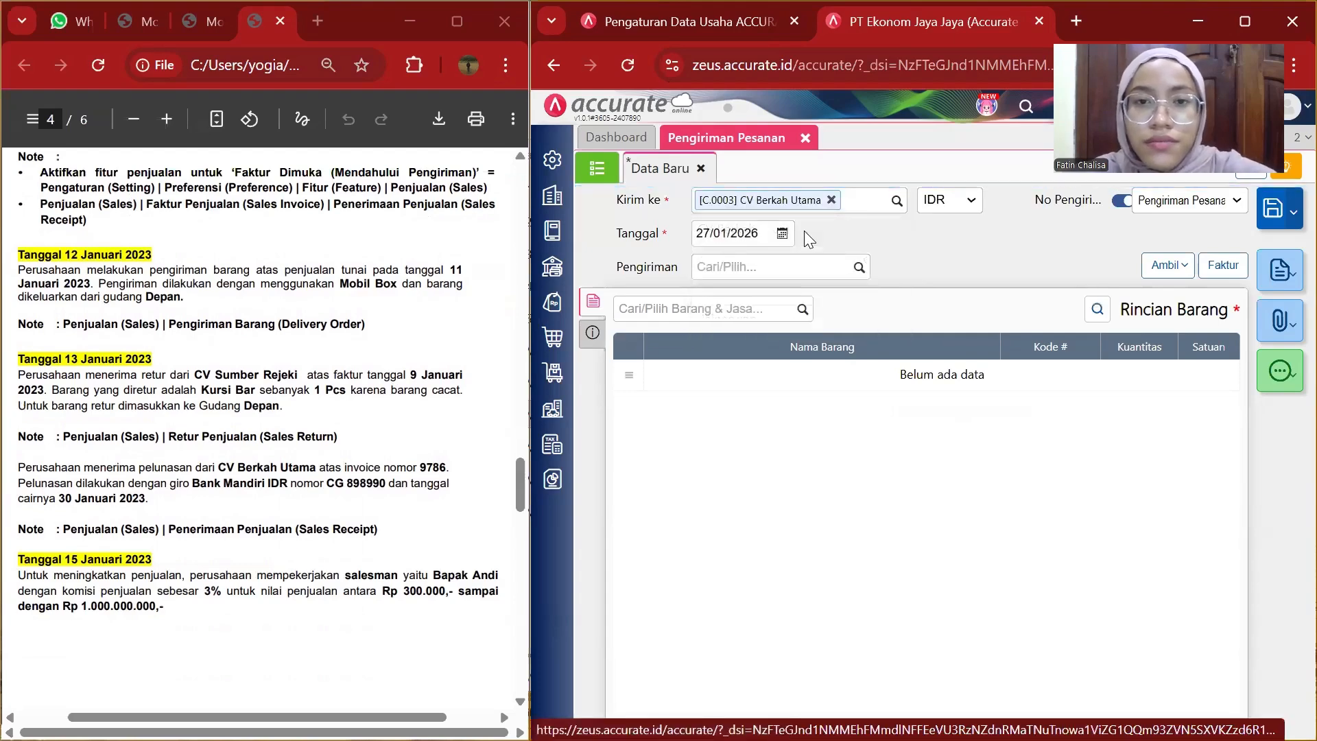
Set the delivery date to 12/01/2023 and the shipment method to Mobil Box.
left_click(755, 232)
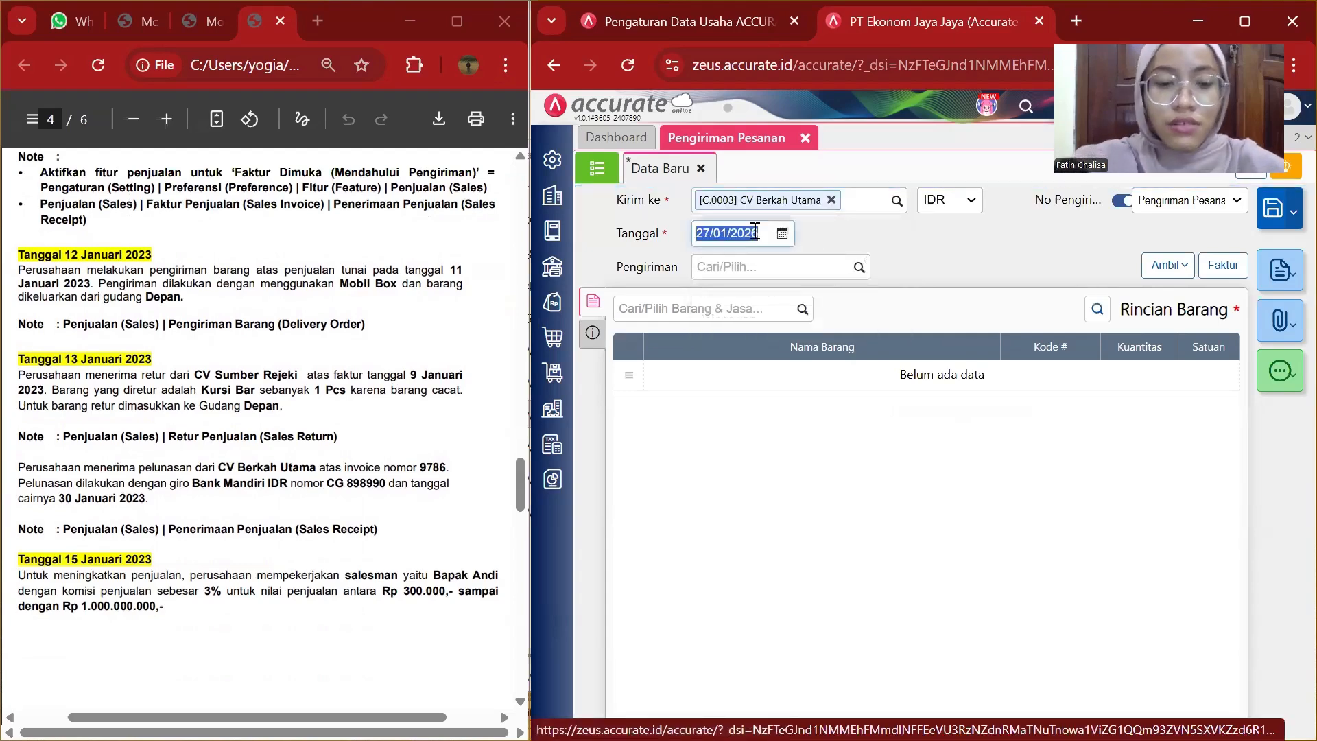
key("BackSpace")
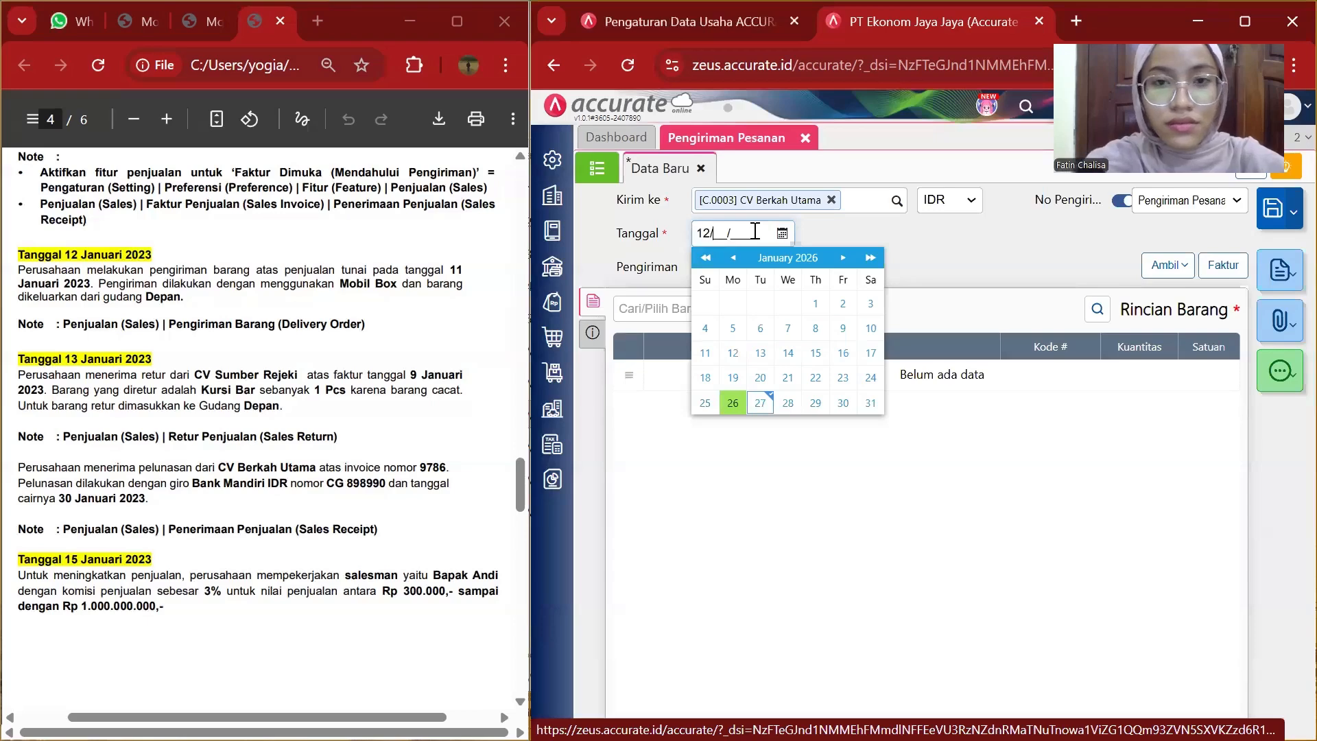
type("12/01/2")
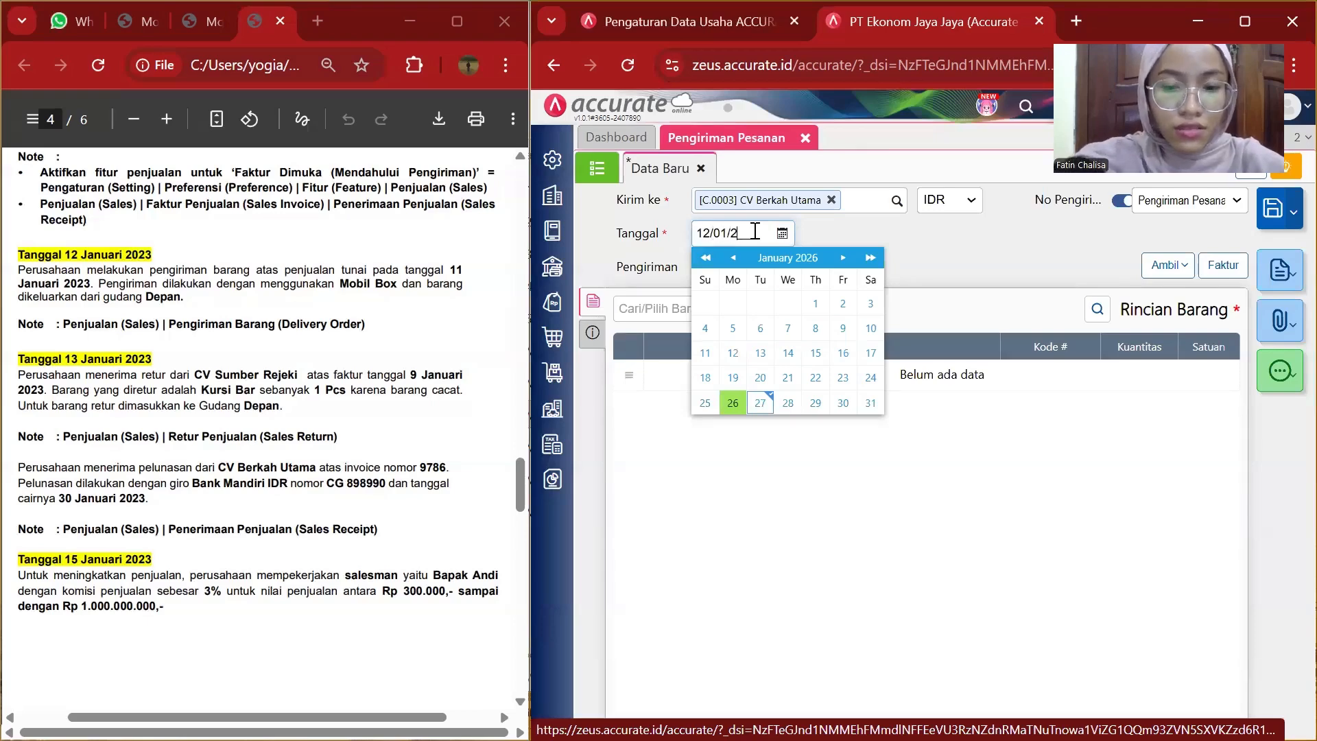
type("023")
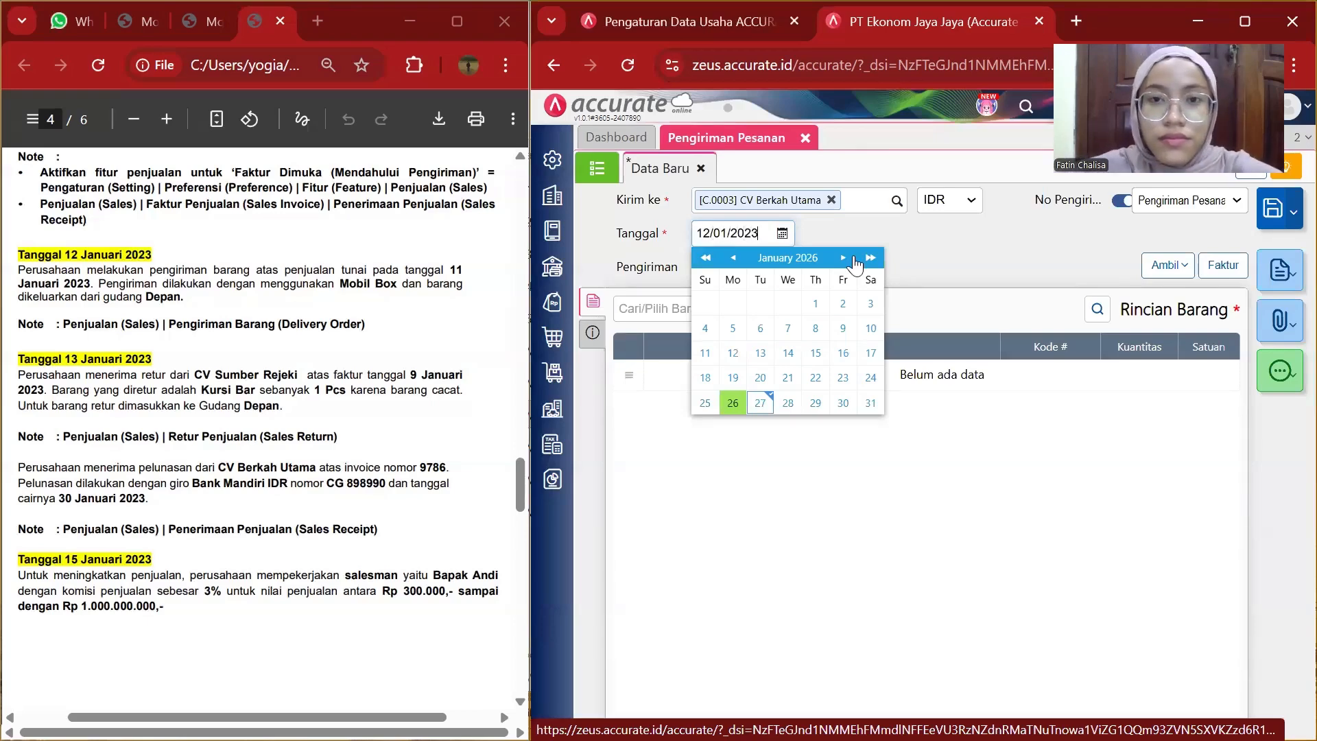
left_click(909, 254)
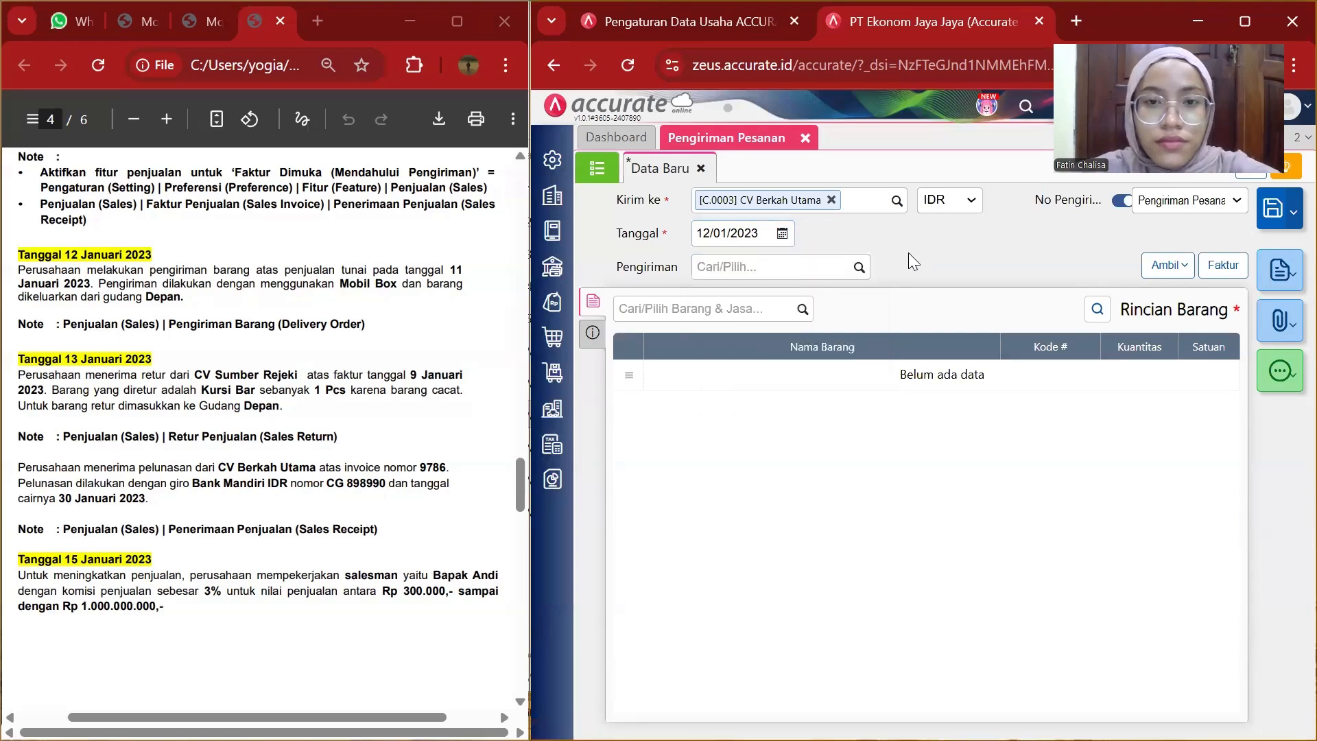
left_click(858, 269)
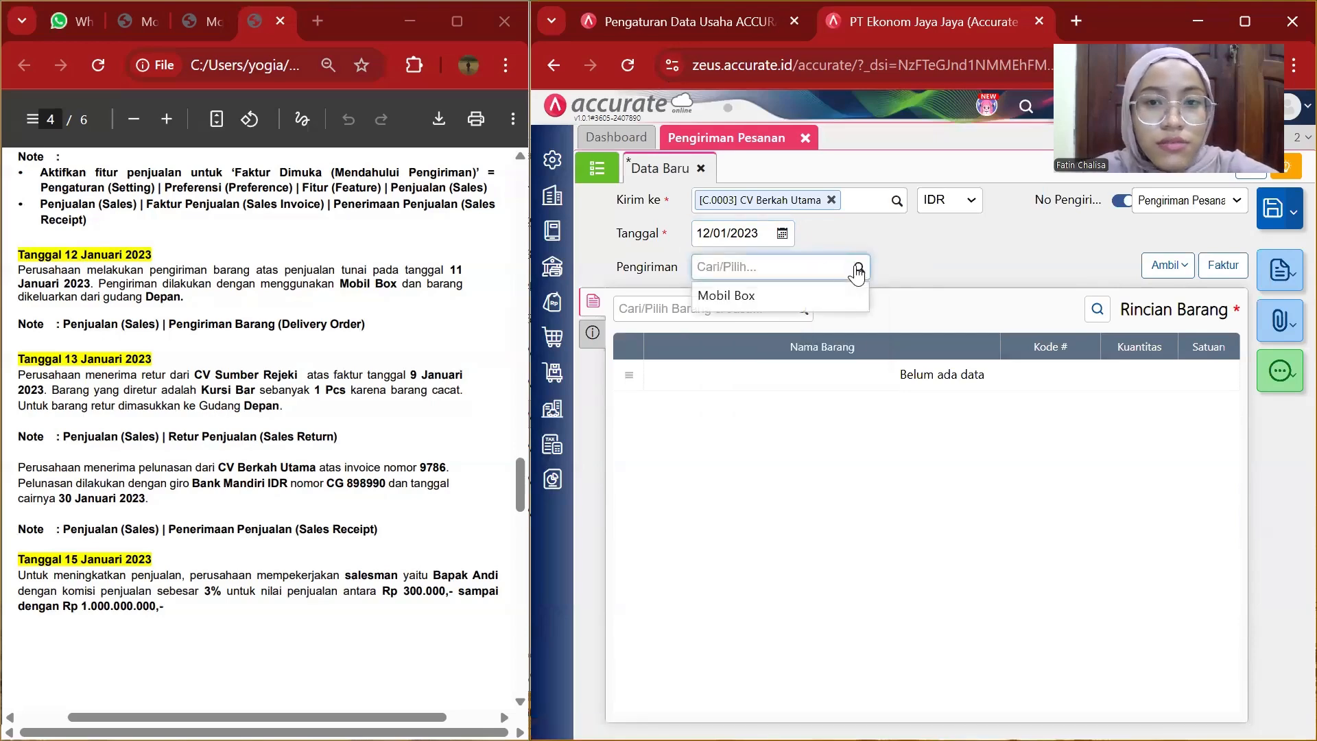
left_click(792, 296)
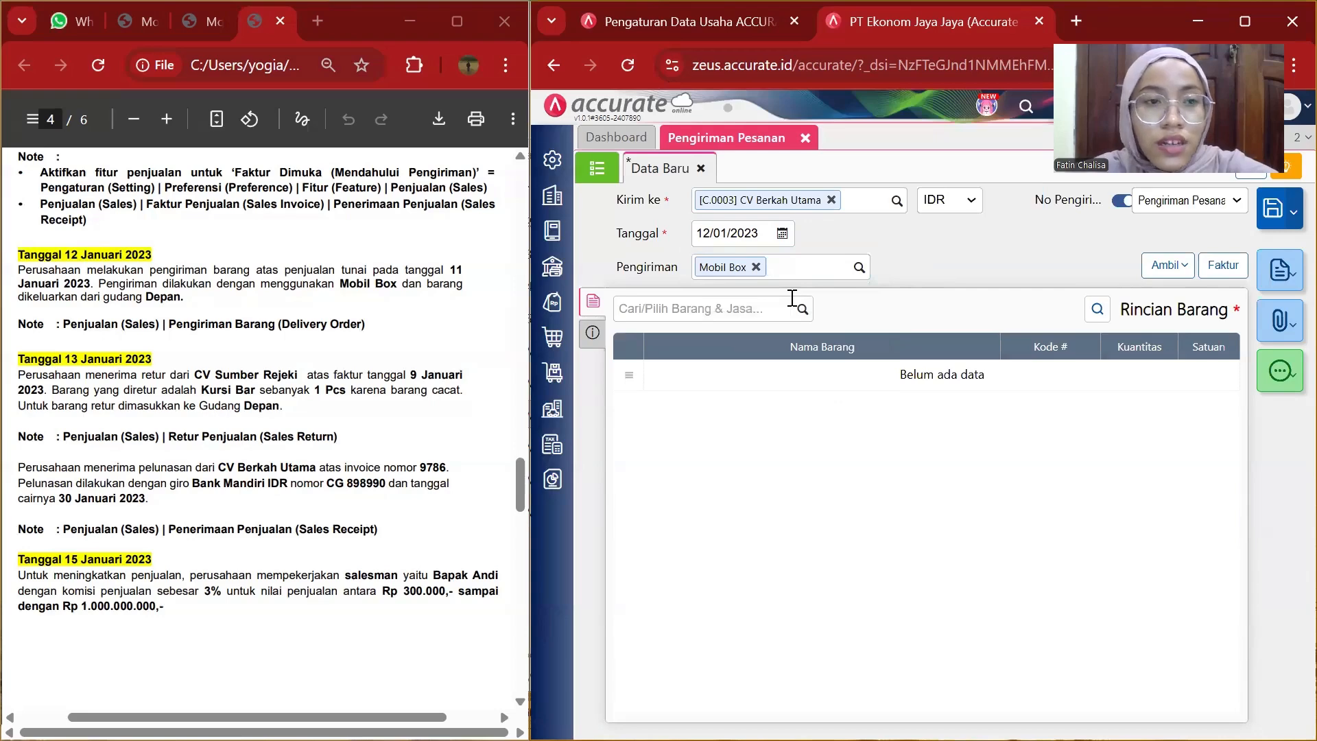
left_click(1180, 268)
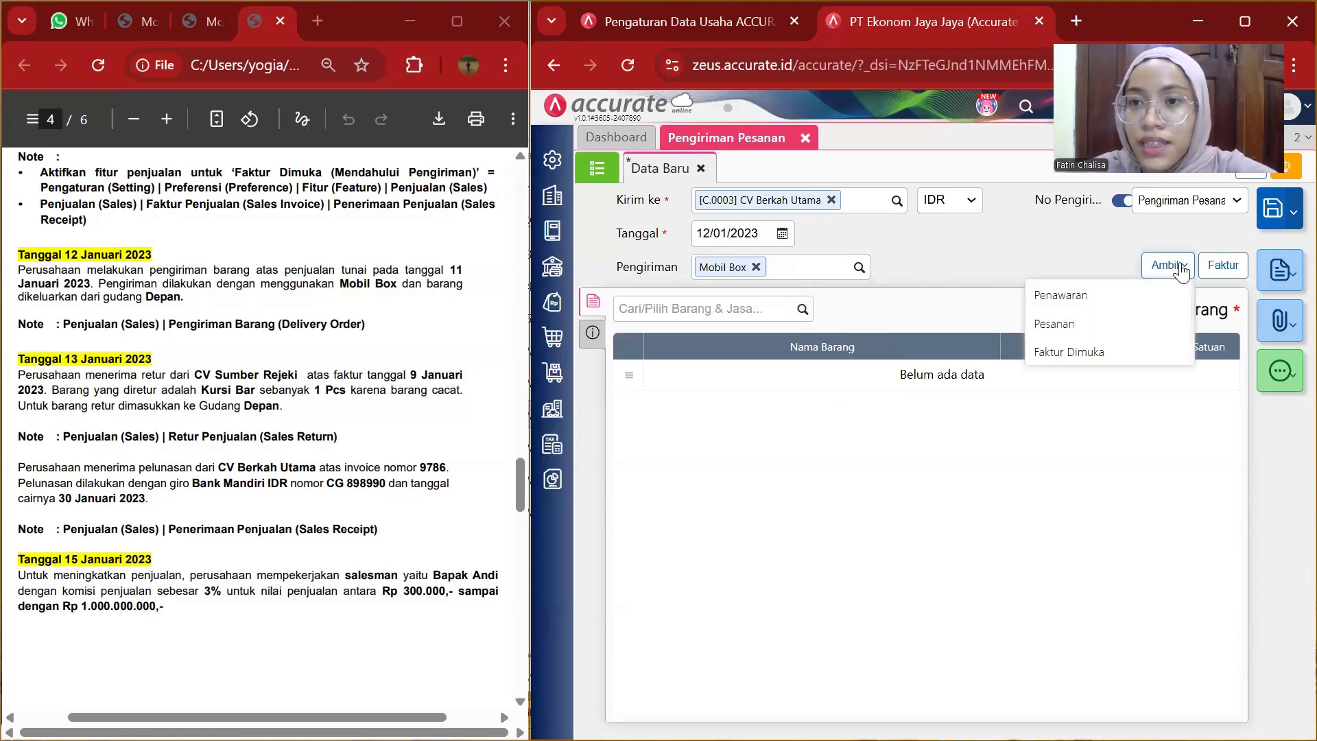
left_click(1038, 330)
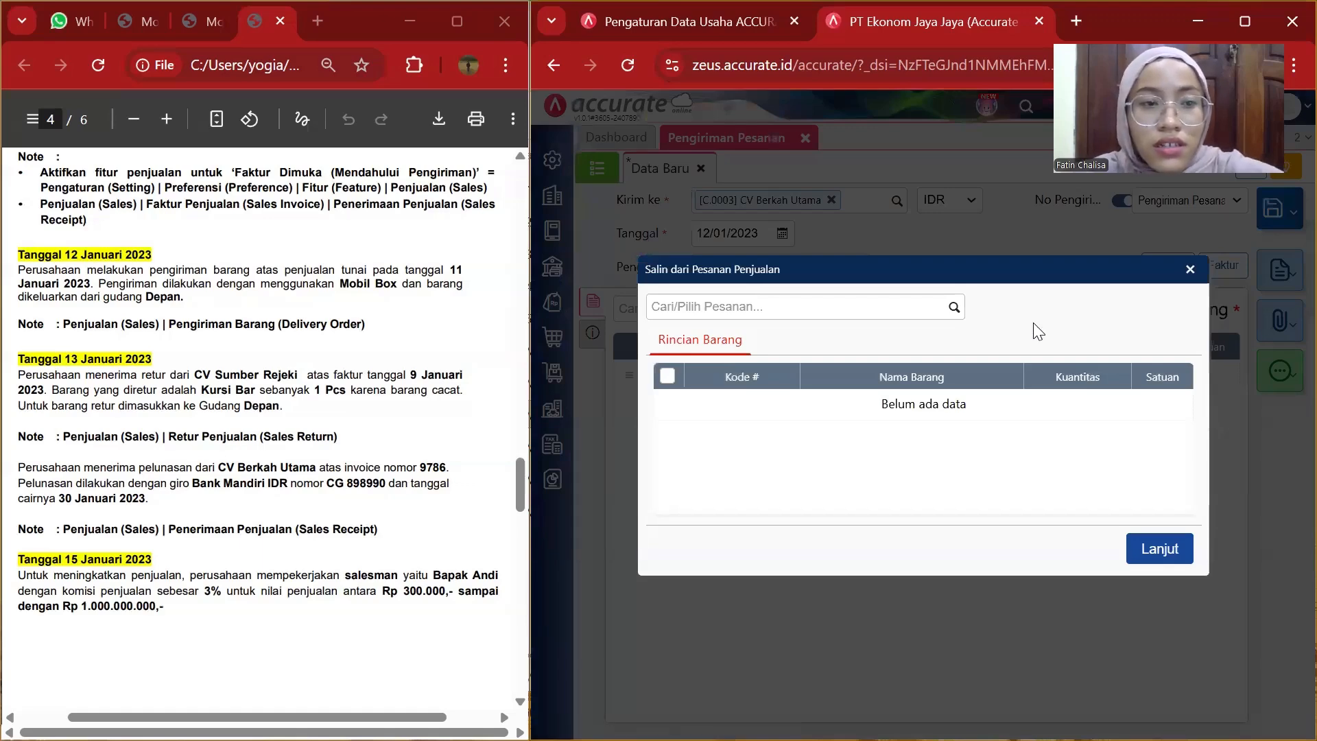
left_click(1191, 270)
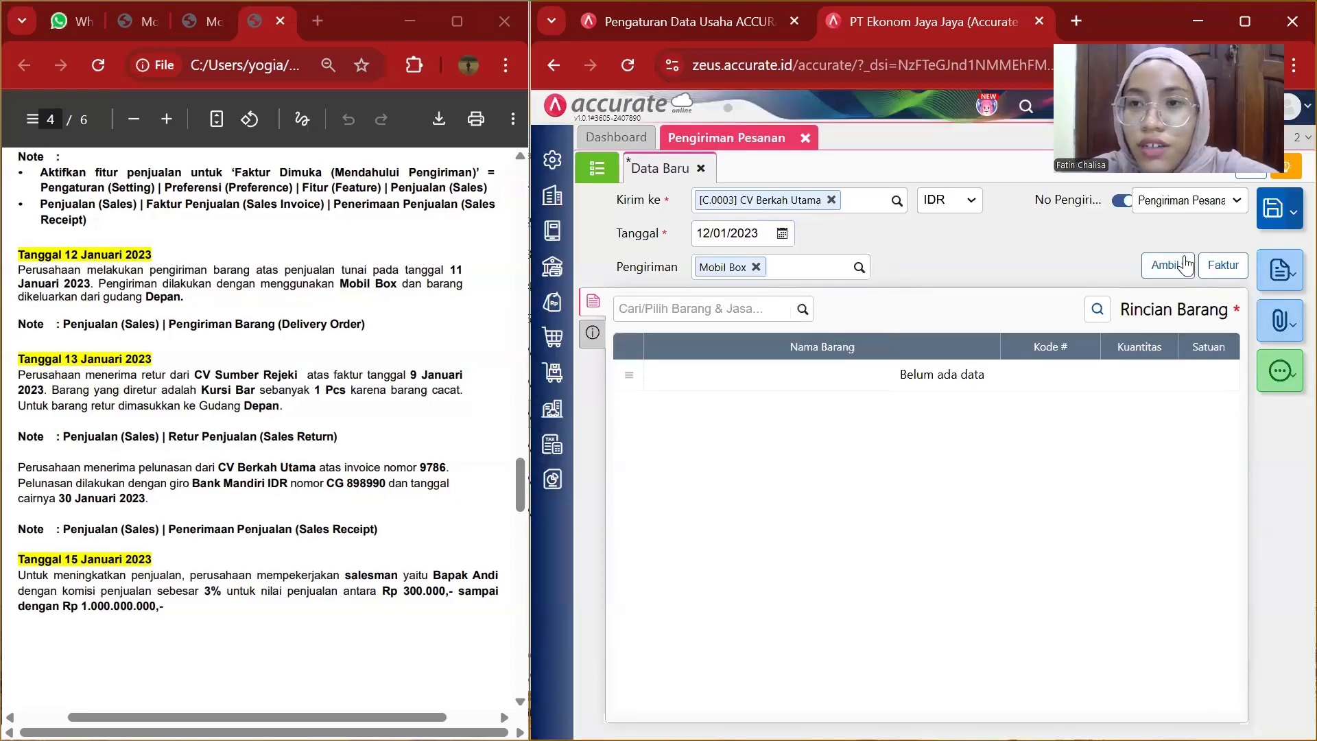
Pull both items from down-payment invoice SI.2023.01.00004 into the delivery order.
left_click(1158, 269)
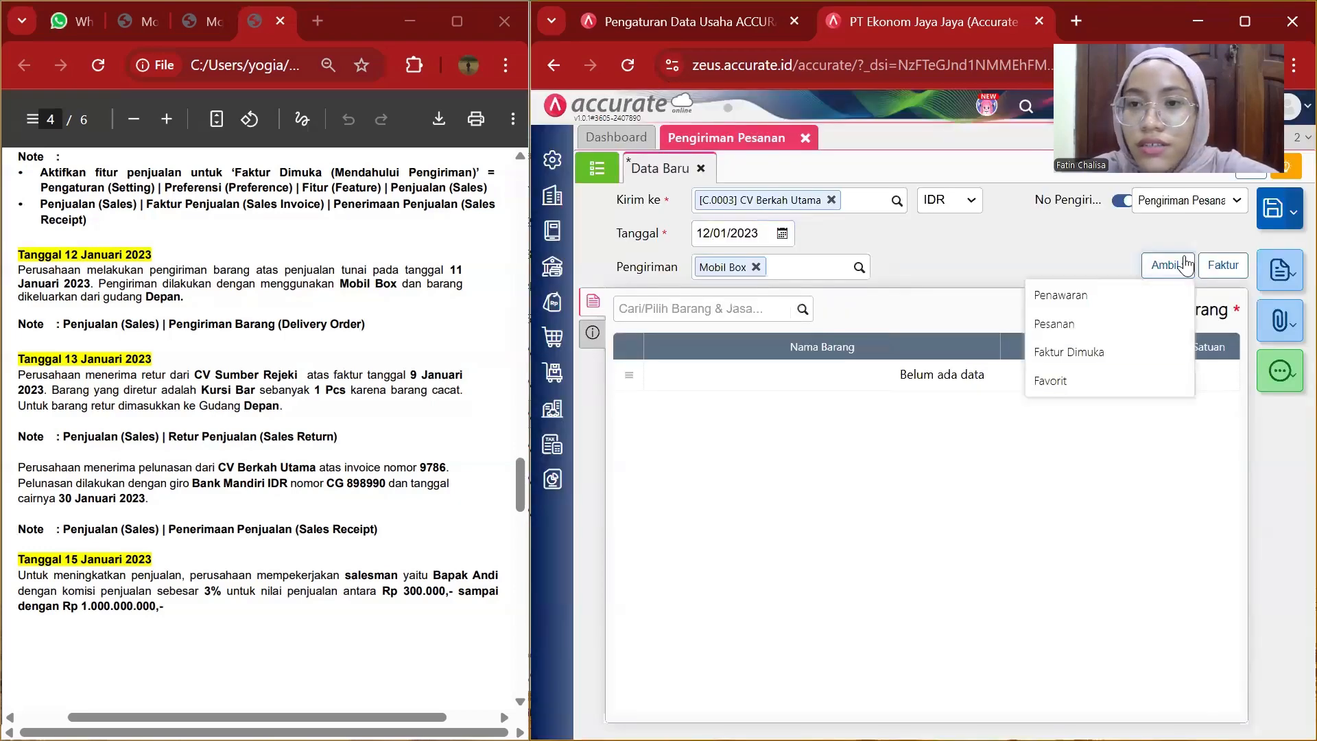
left_click(1044, 365)
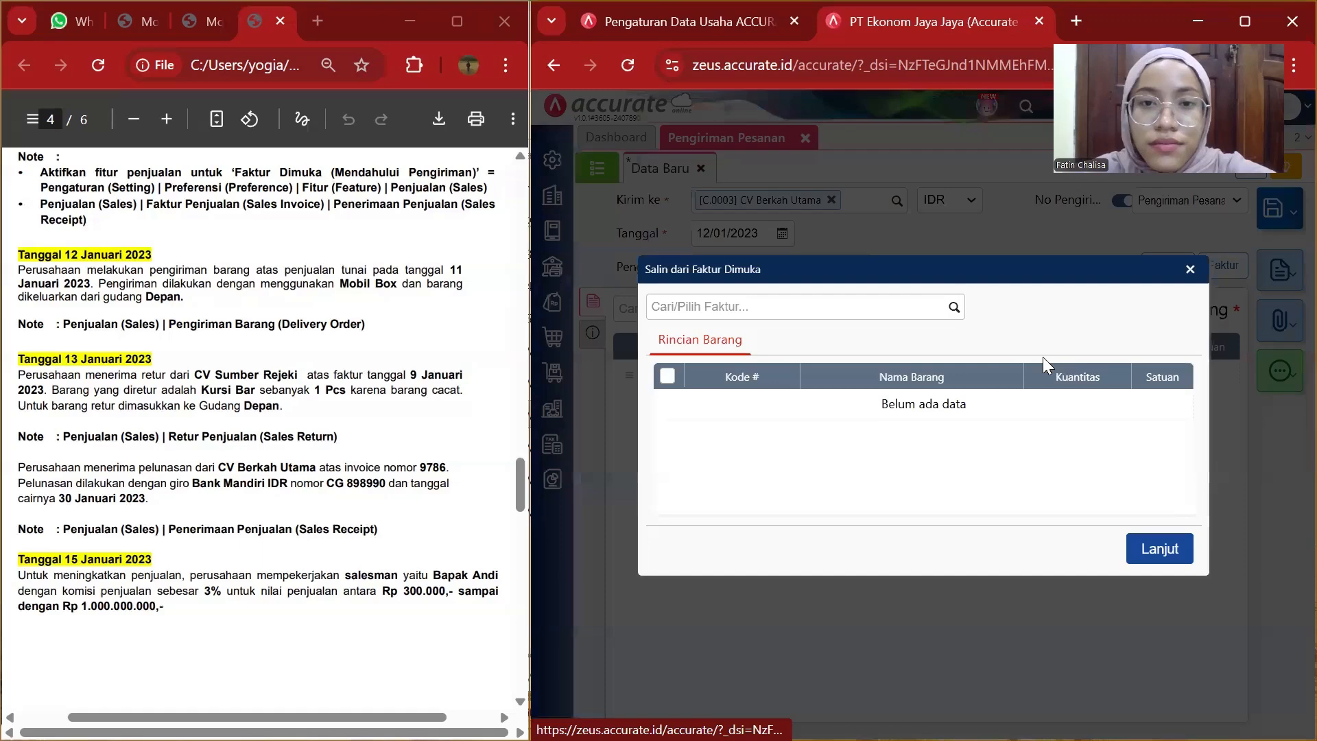
left_click(954, 306)
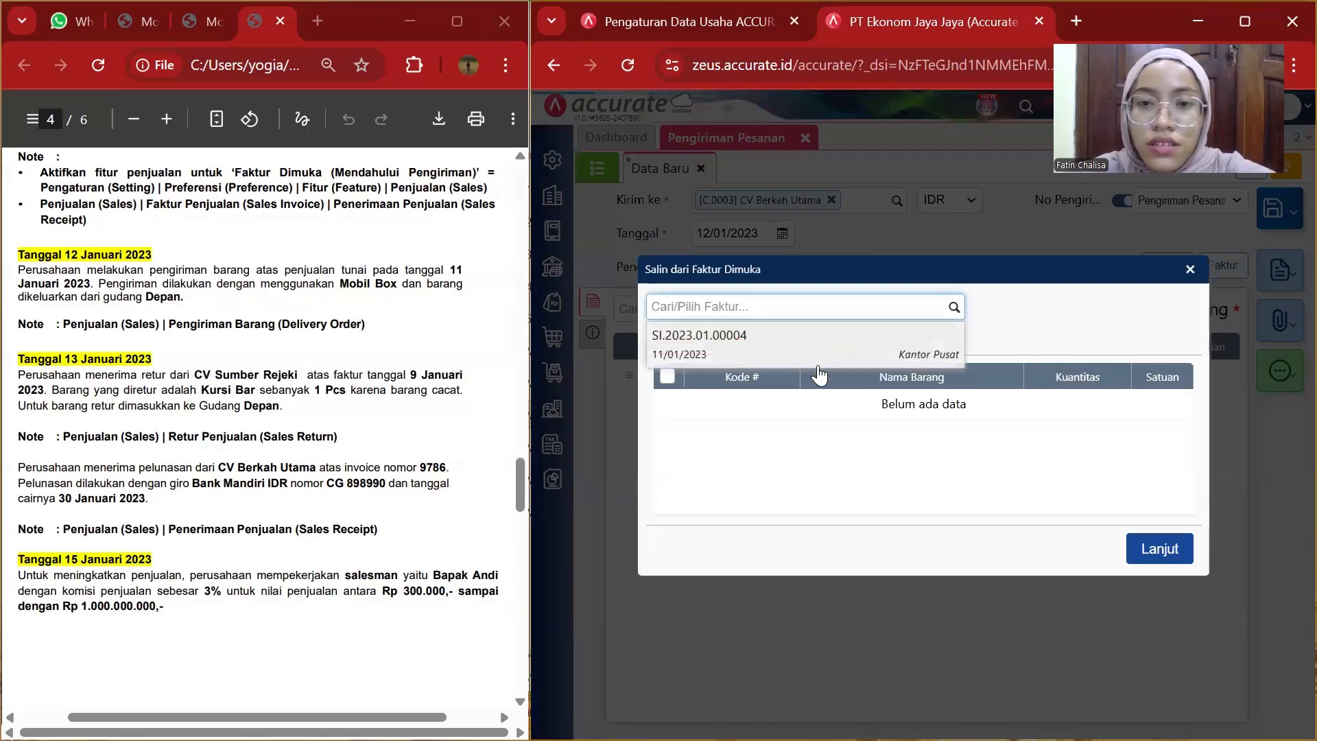
left_click(818, 367)
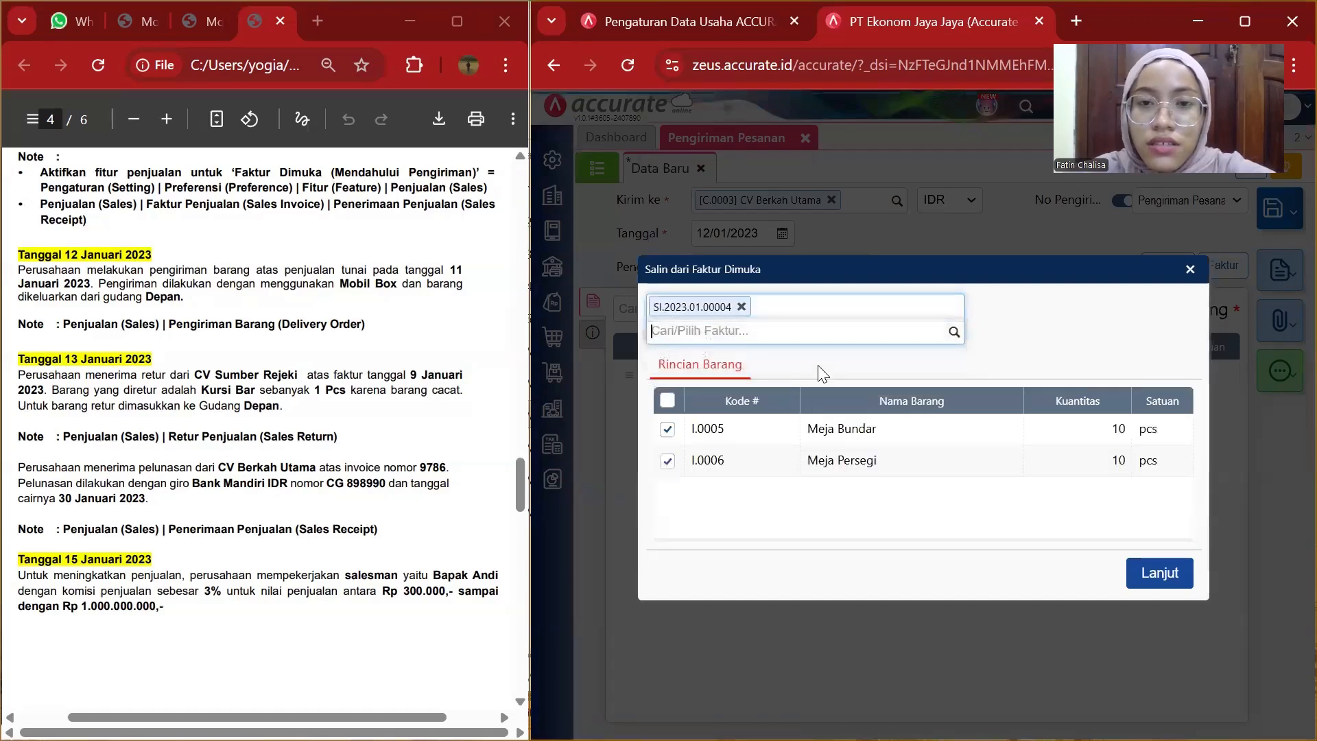
left_click(1139, 576)
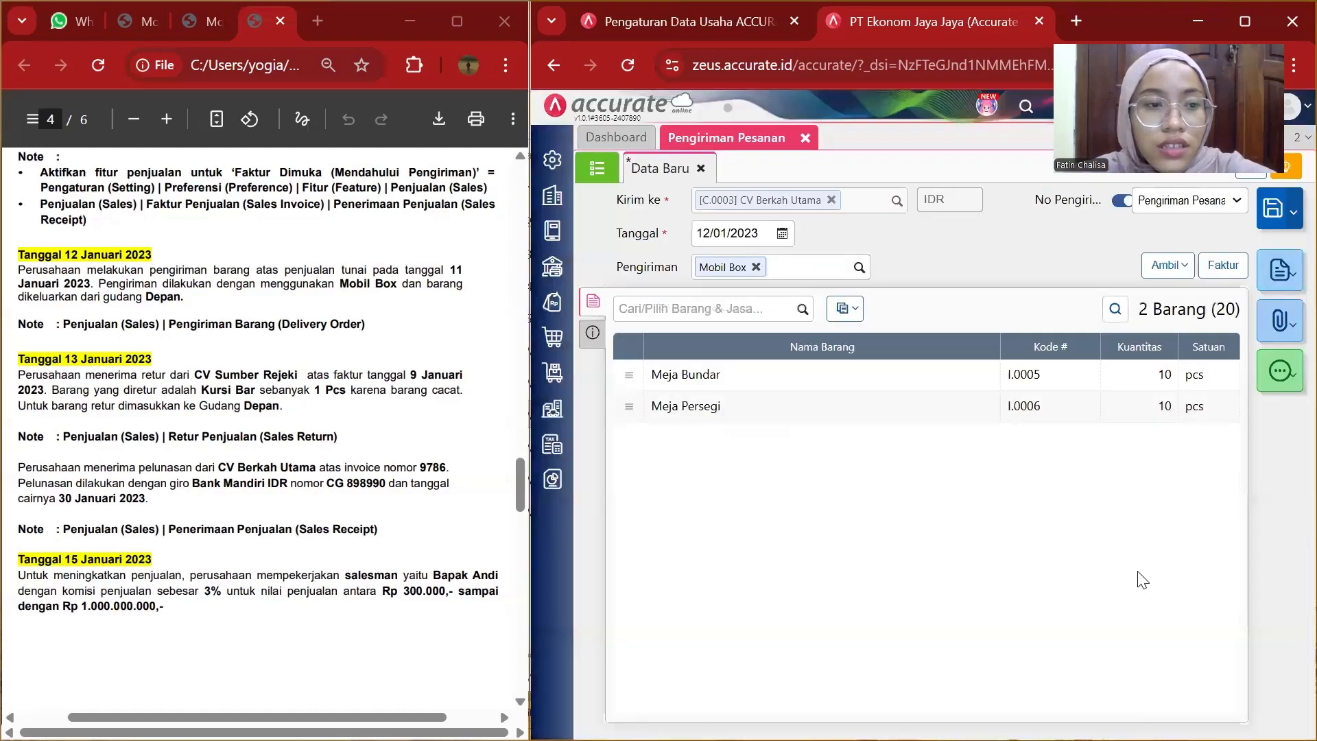
Assign the Depan warehouse to all items on the delivery order.
left_click(849, 309)
left_click(815, 337)
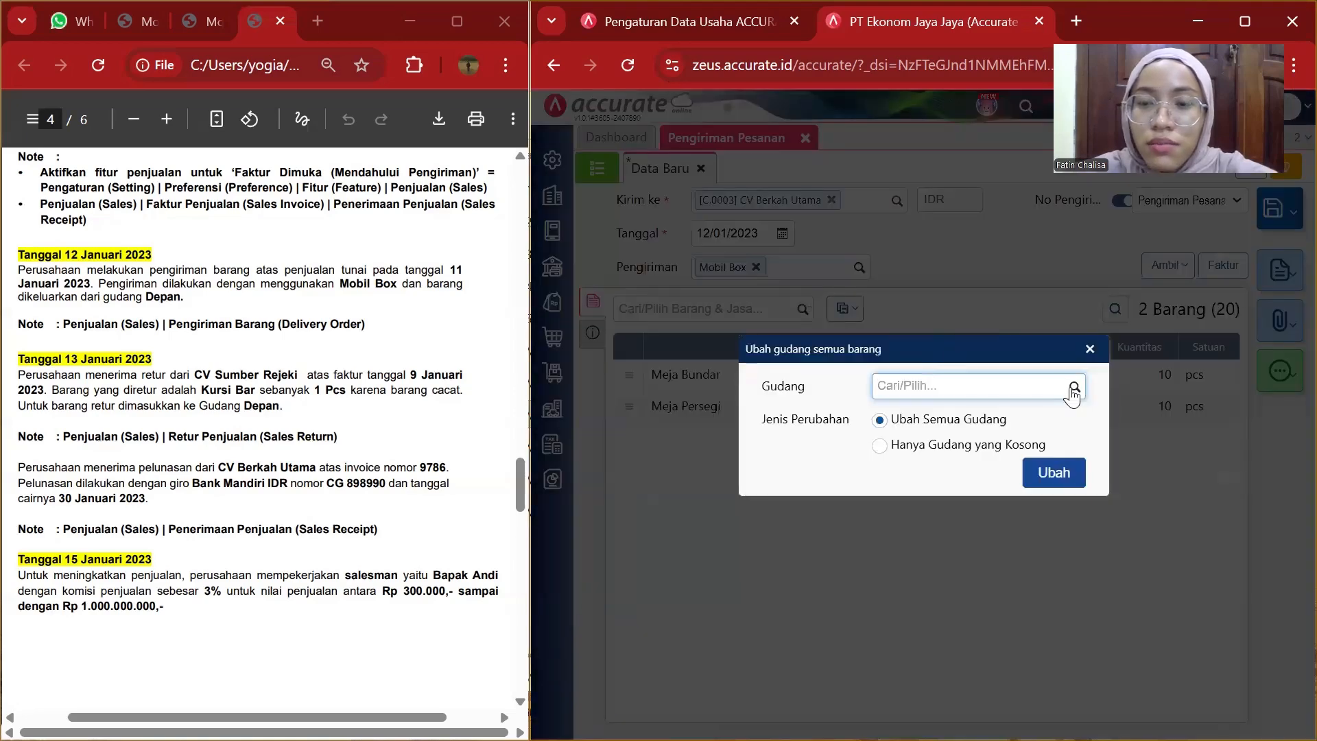
left_click(1062, 387)
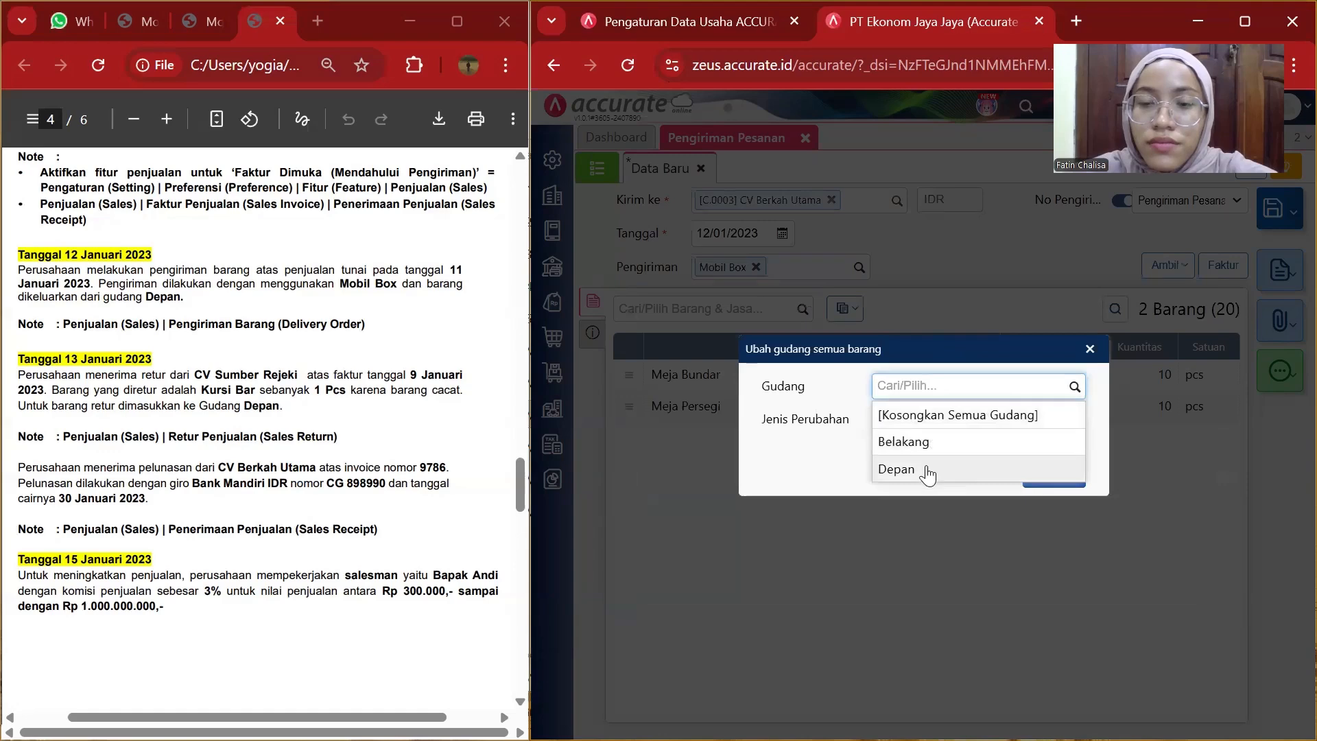
left_click(921, 469)
left_click(1049, 476)
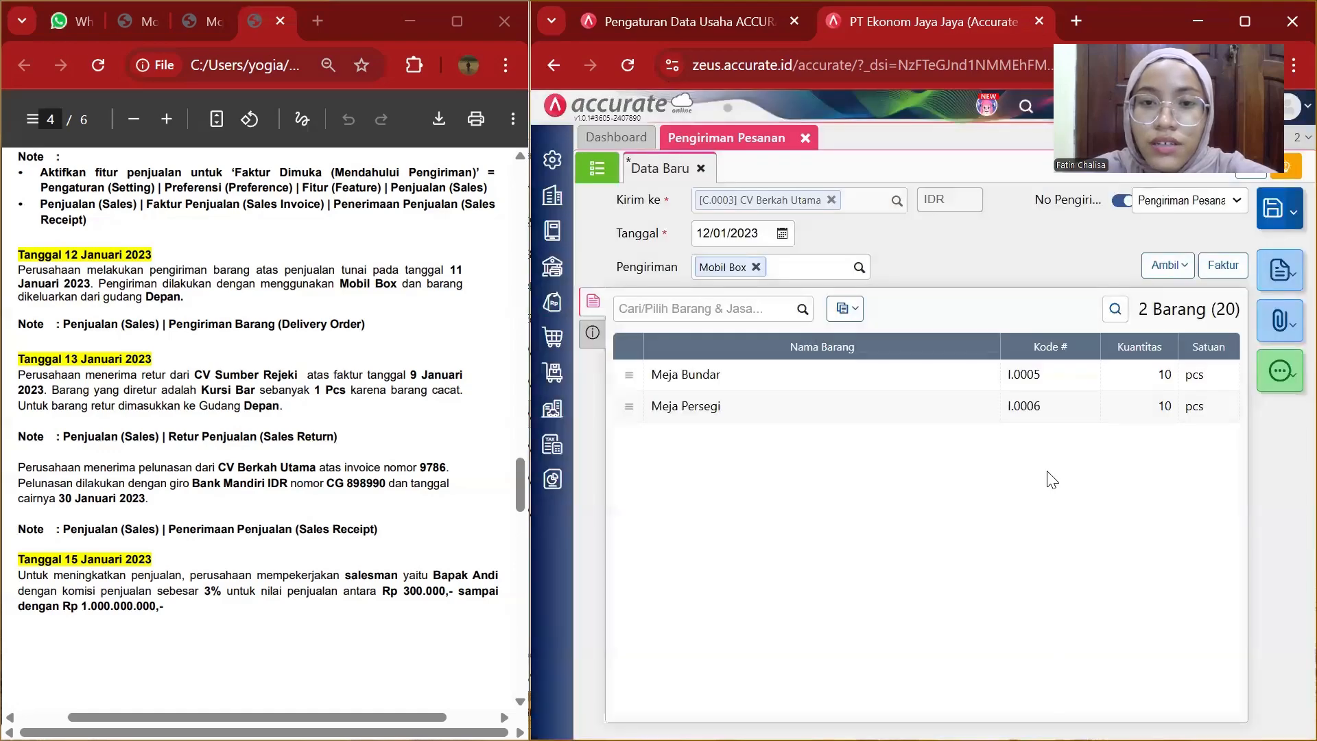
Replace the delivery order's notes with the 12 January shipment description copied from the PDF.
left_click(594, 334)
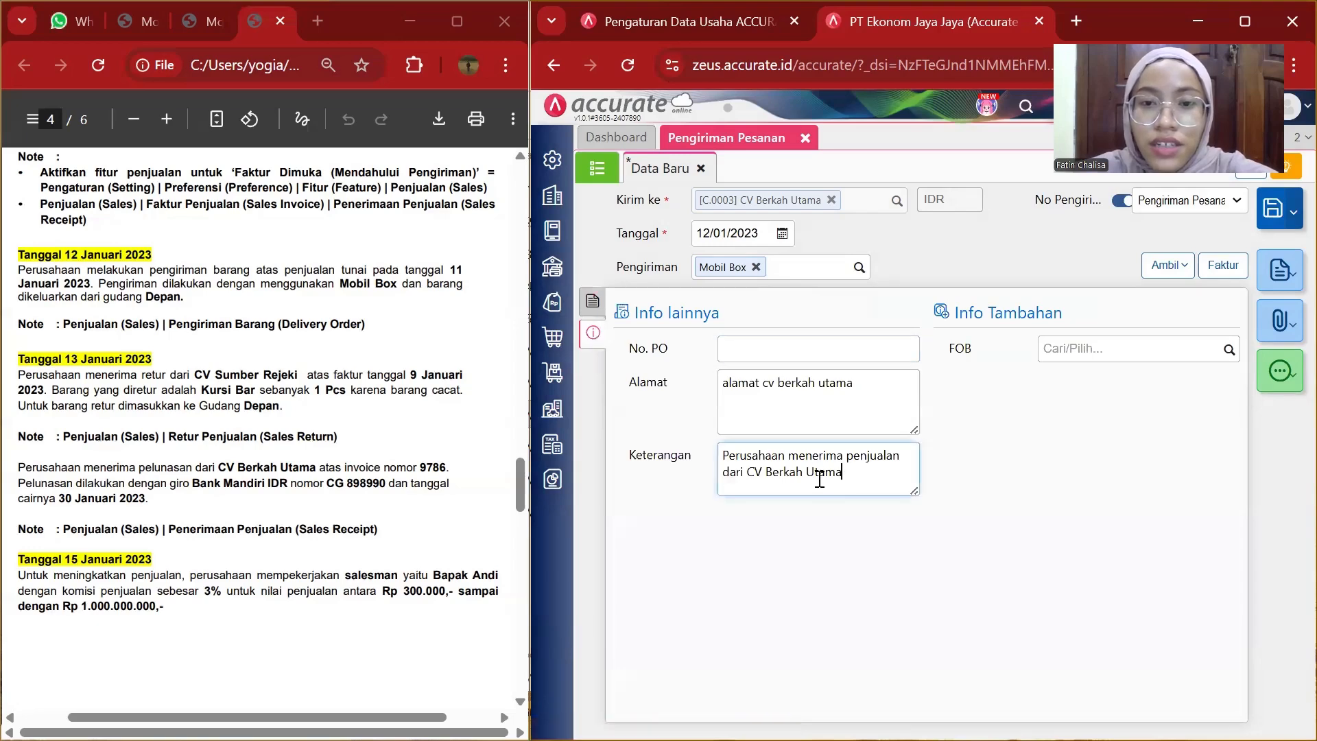
left_click_drag(843, 473, 706, 458)
key("ctrl+a")
key("BackSpace")
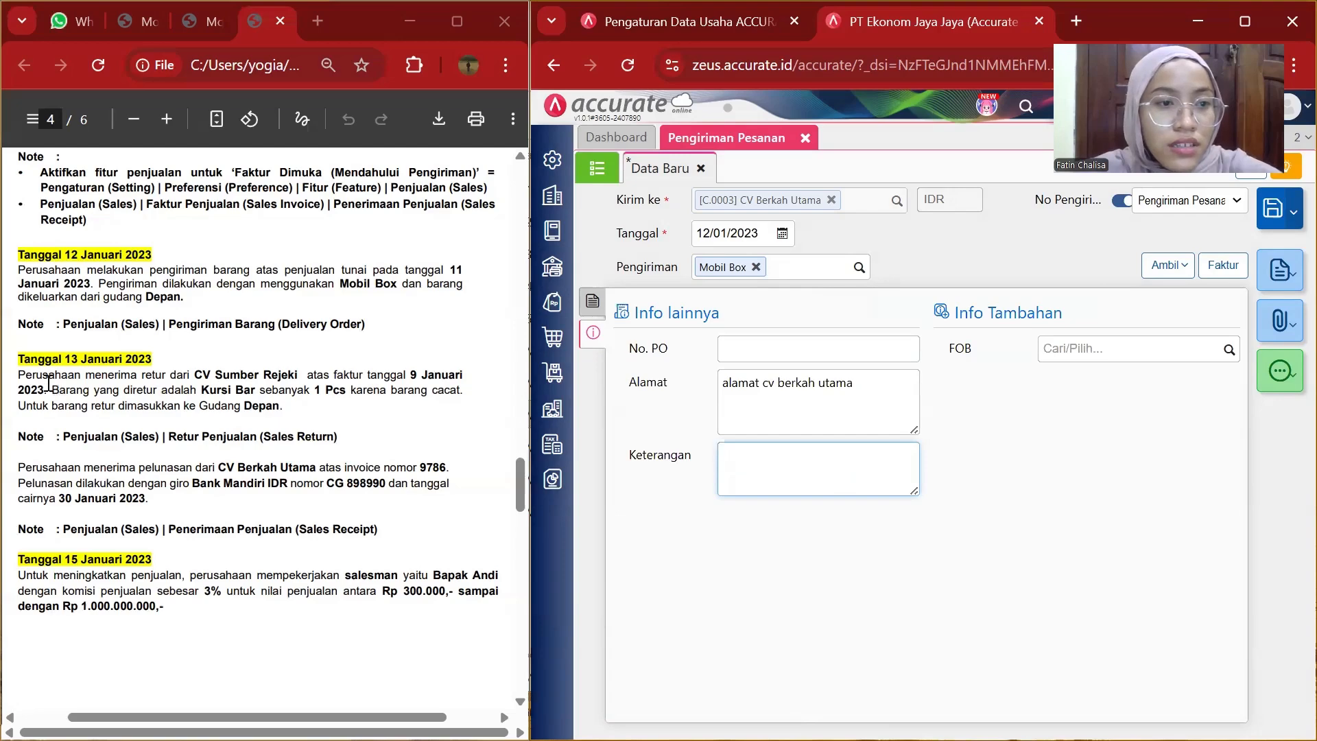
left_click_drag(17, 270, 187, 299)
key("ctrl+c")
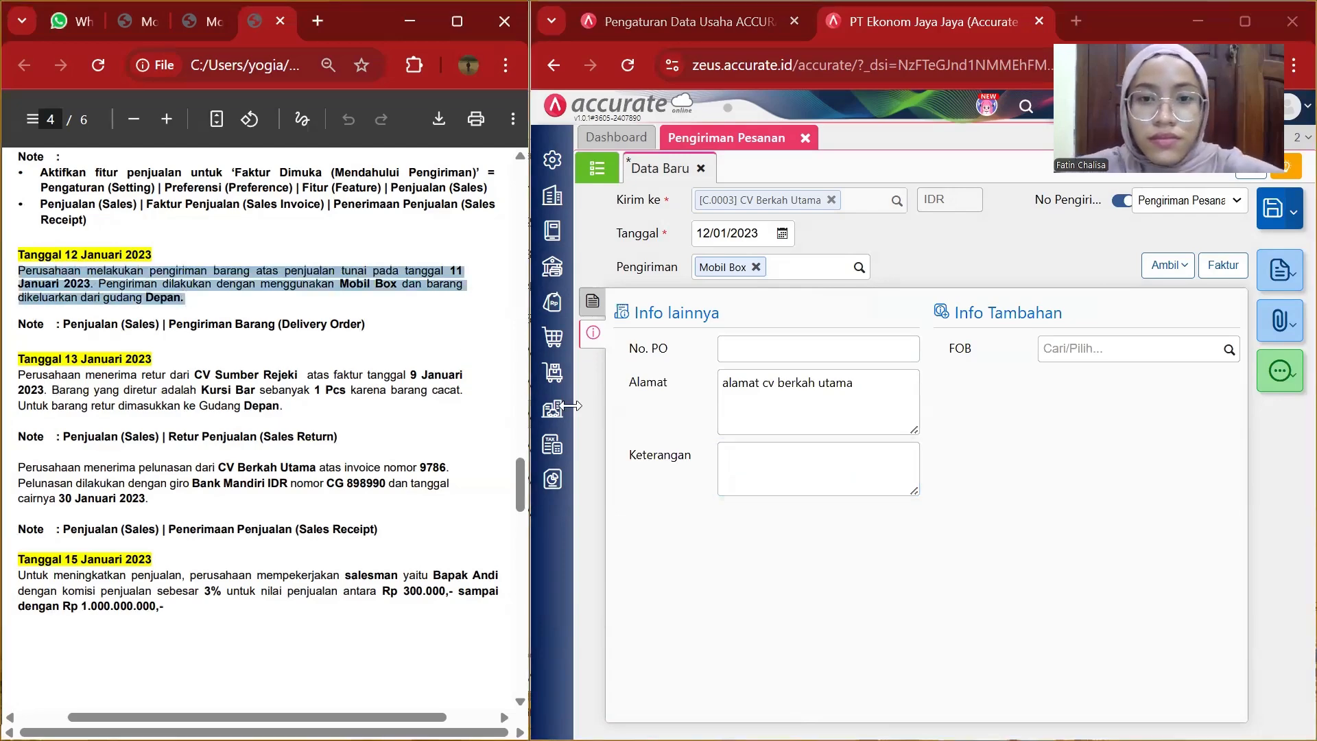
left_click(783, 450)
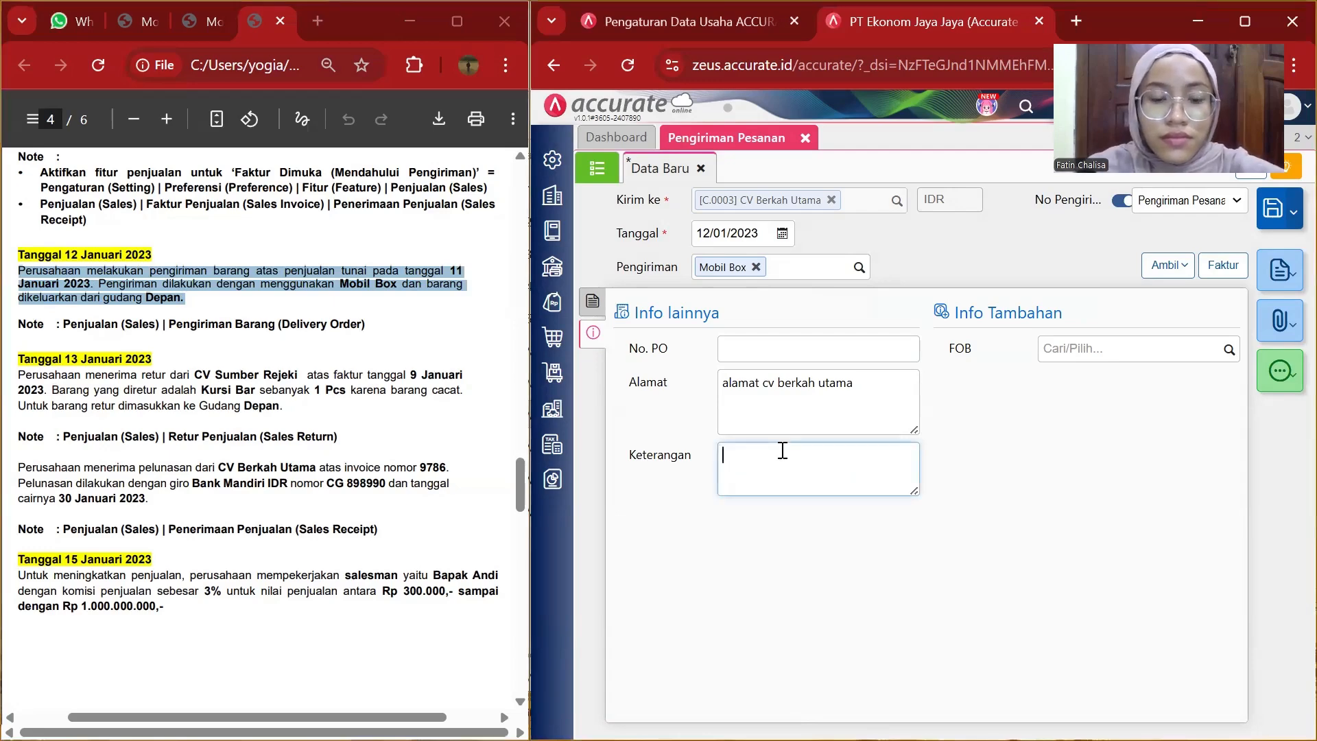
key("ctrl+v")
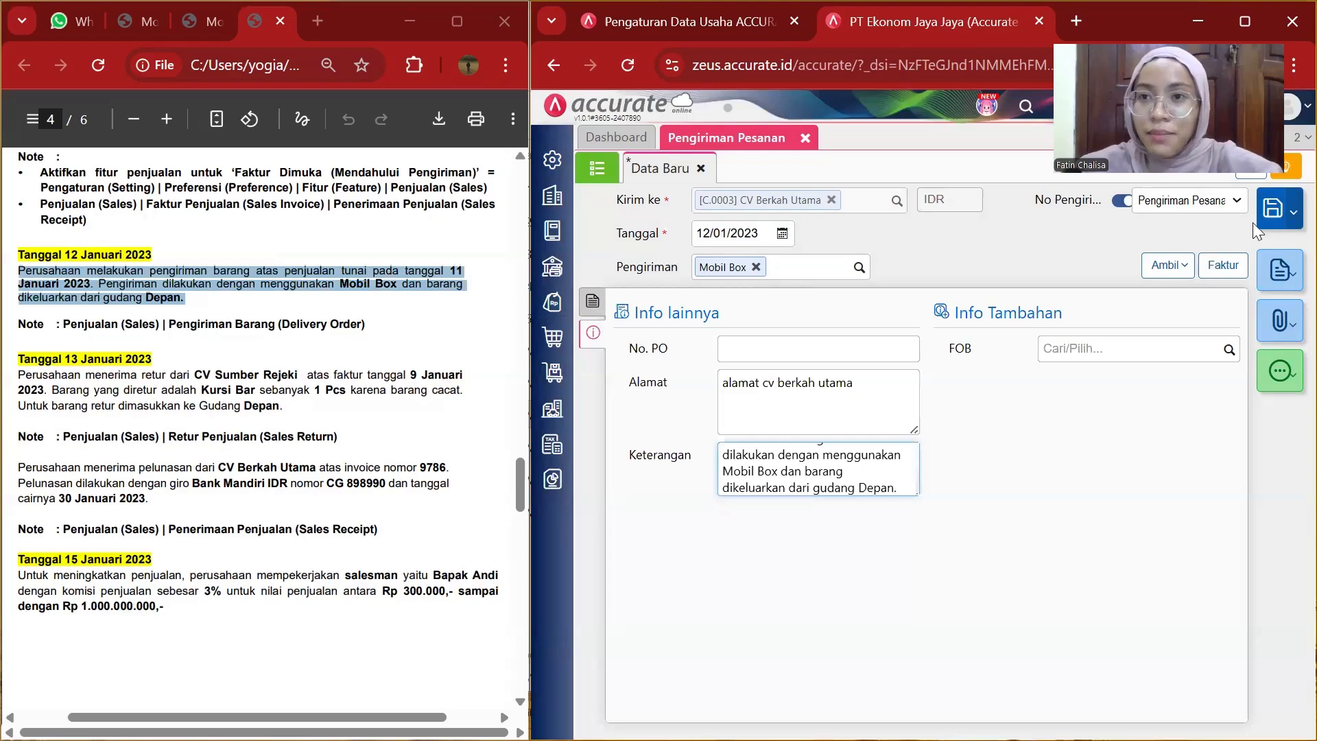
Save the delivery order and close its tab.
left_click(1272, 208)
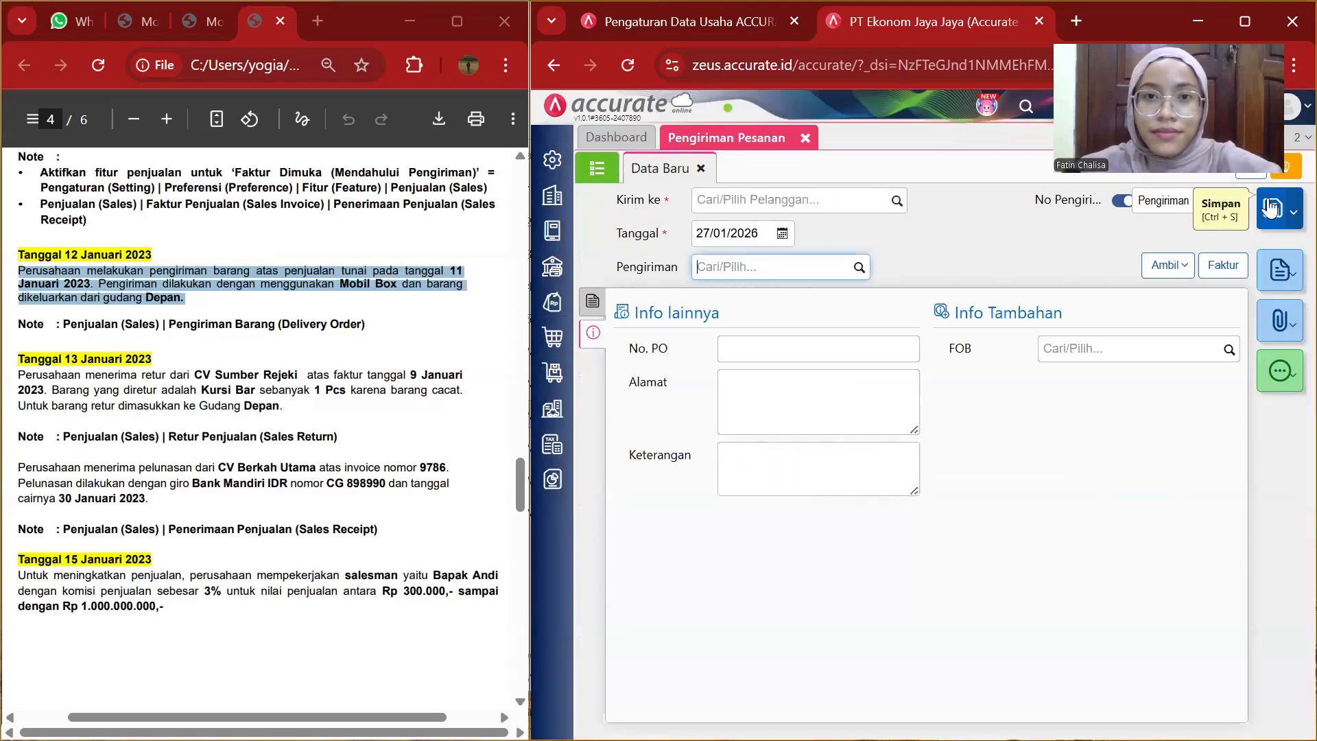
left_click(805, 138)
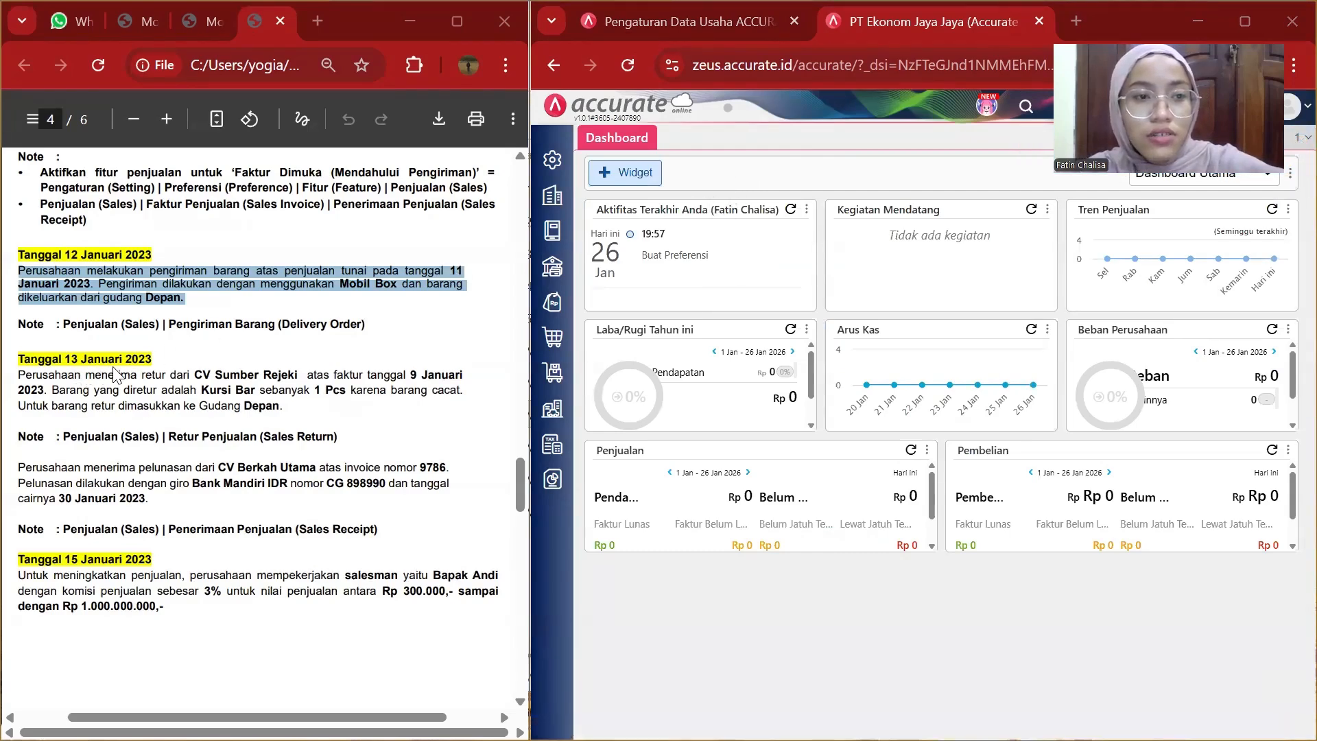
scroll(151, 374, "down", 3)
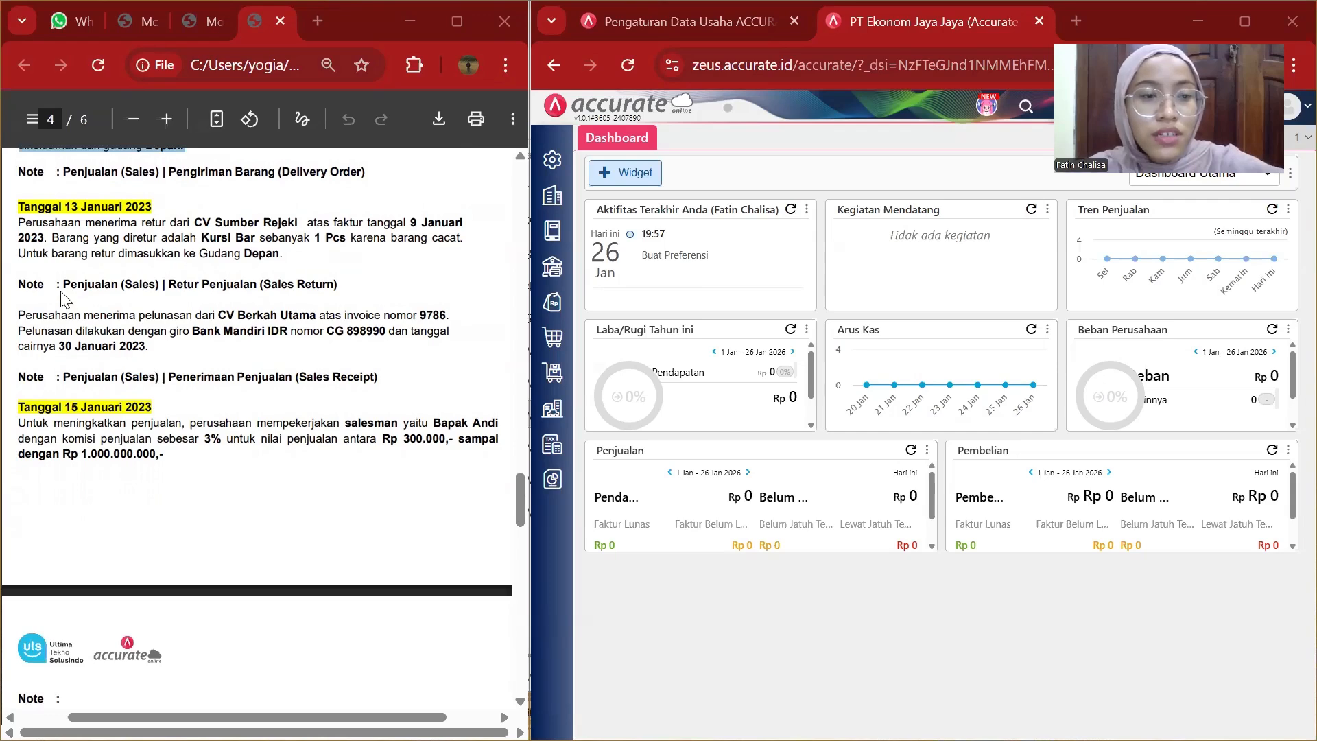
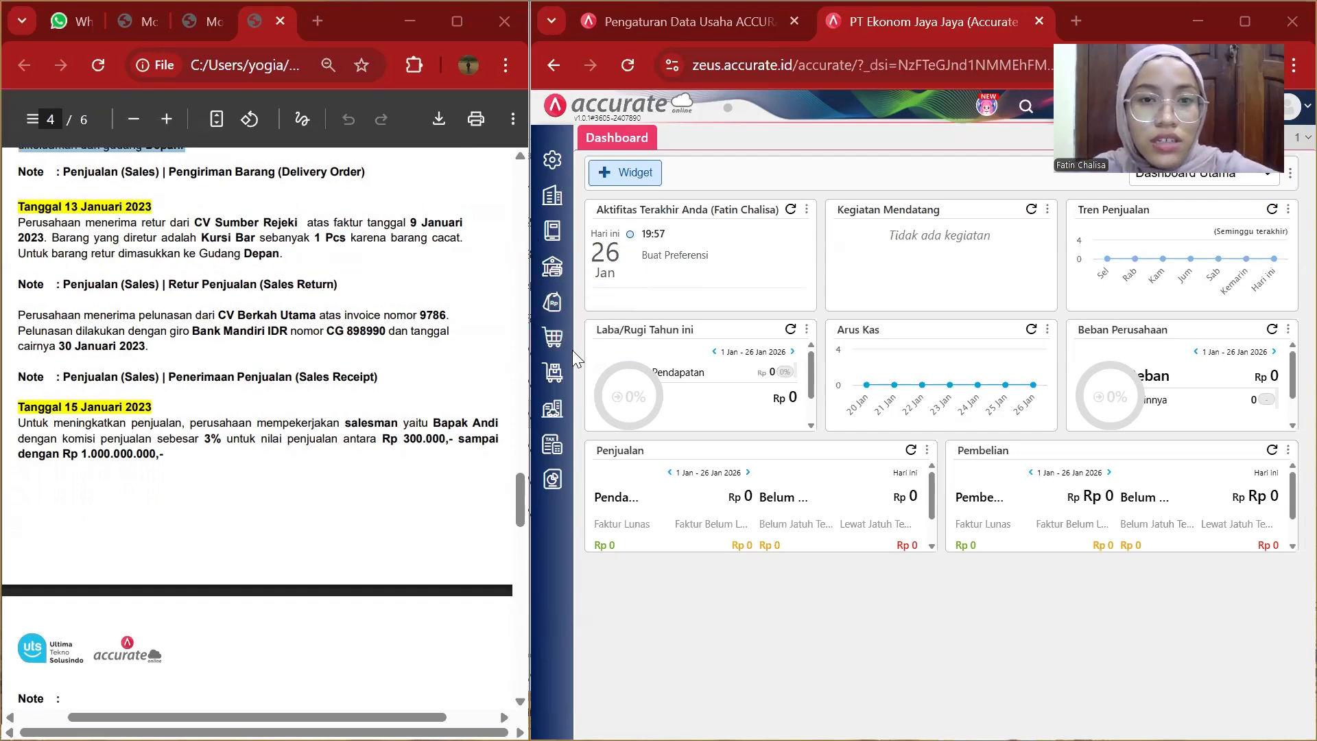
Start a new sales return for customer CV Sumber Rejeki dated 13/01/2023.
left_click(557, 309)
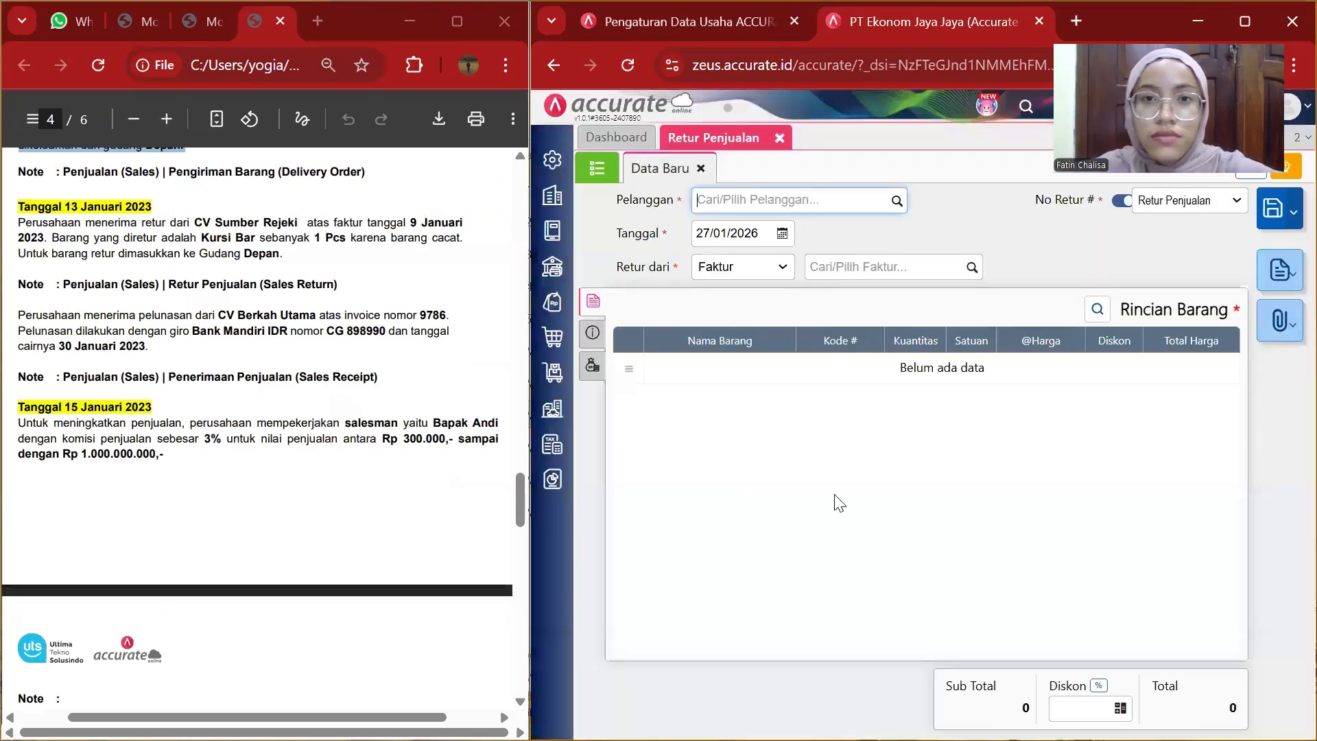
left_click(896, 201)
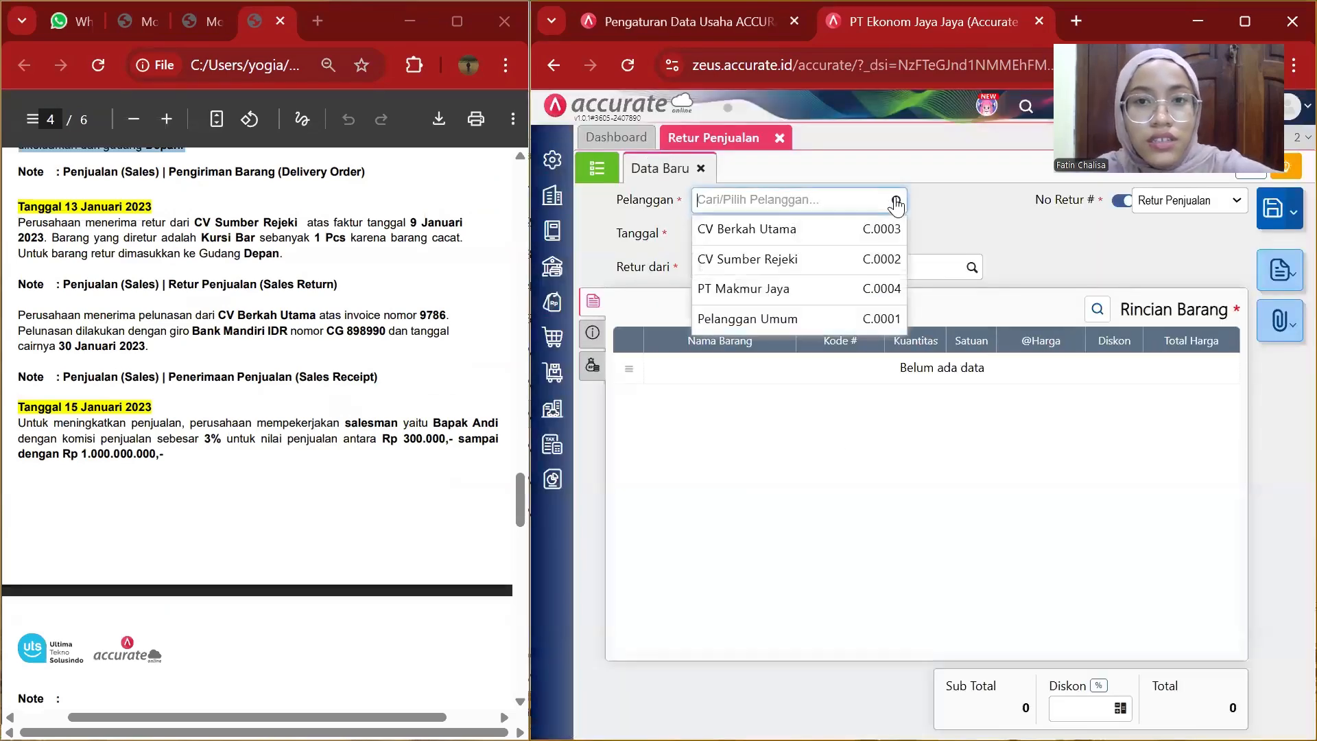
left_click(814, 258)
left_click(763, 233)
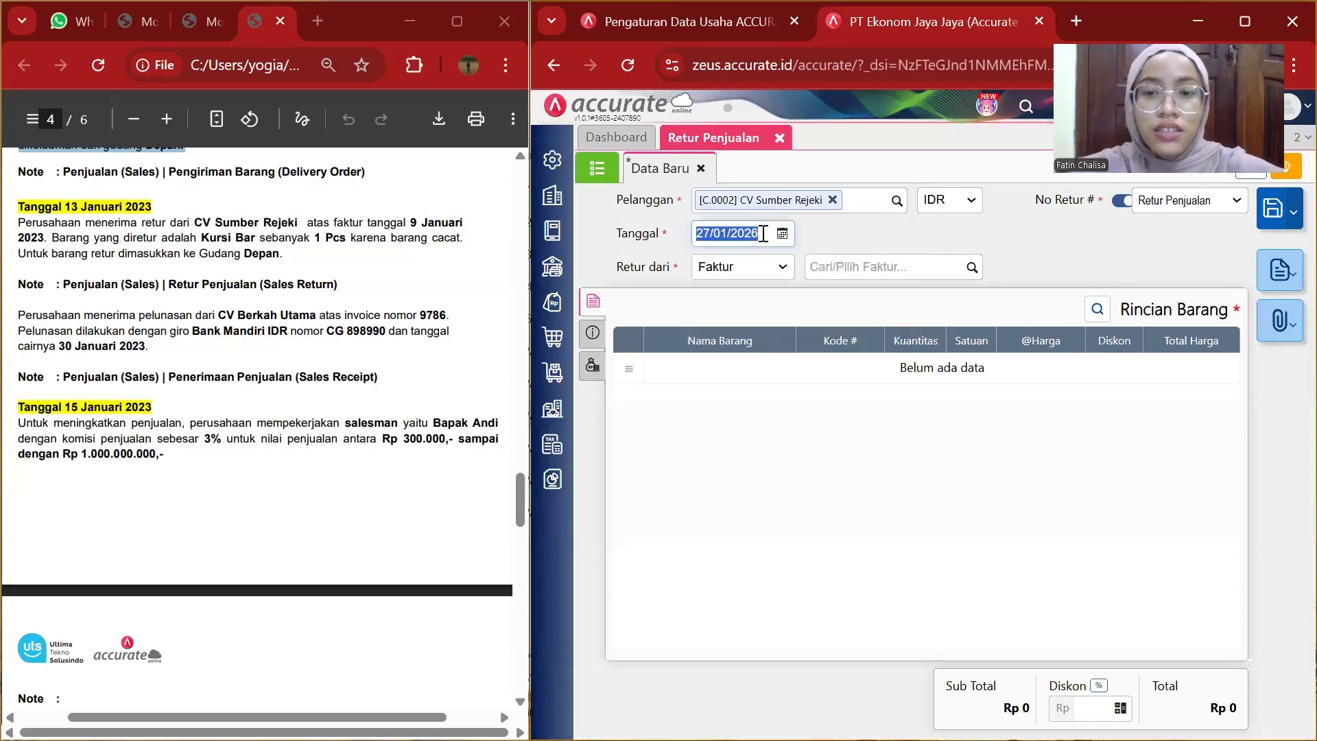
key("BackSpace")
type("13/")
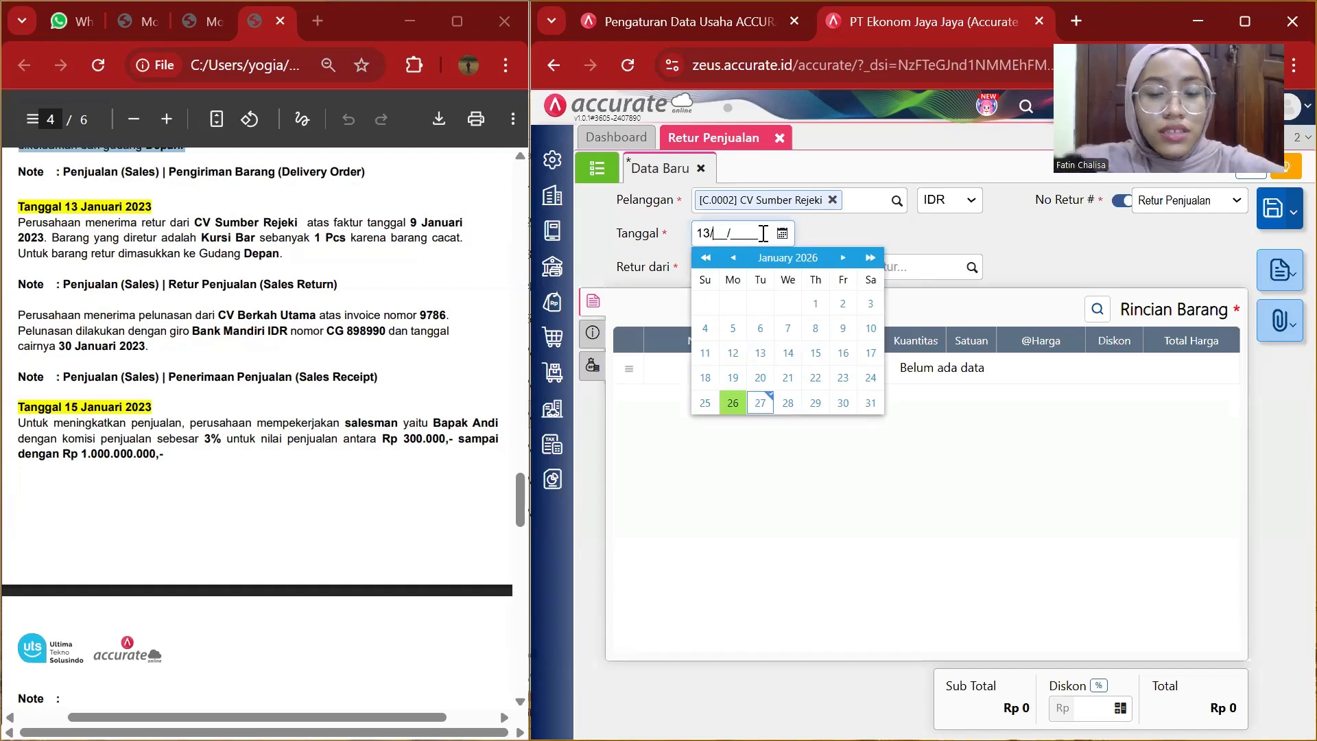
type("01/29")
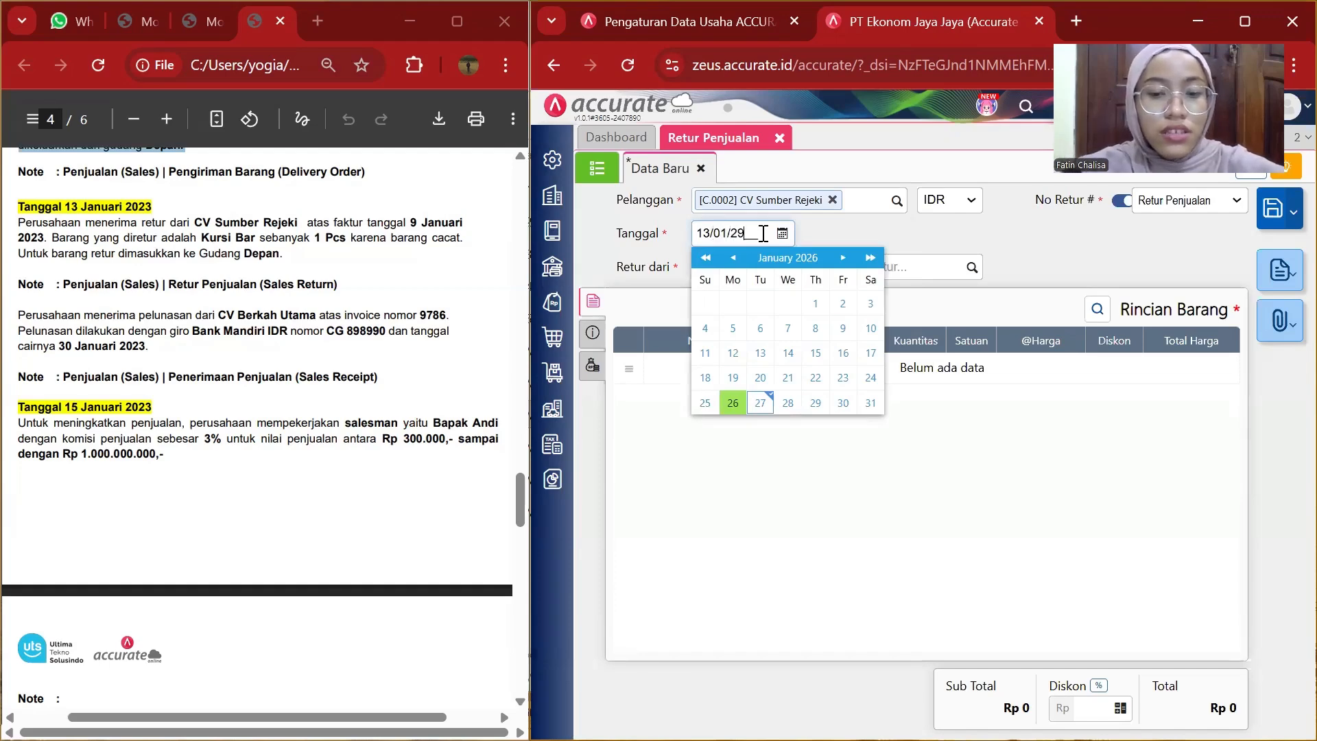
key("BackSpace")
type("023")
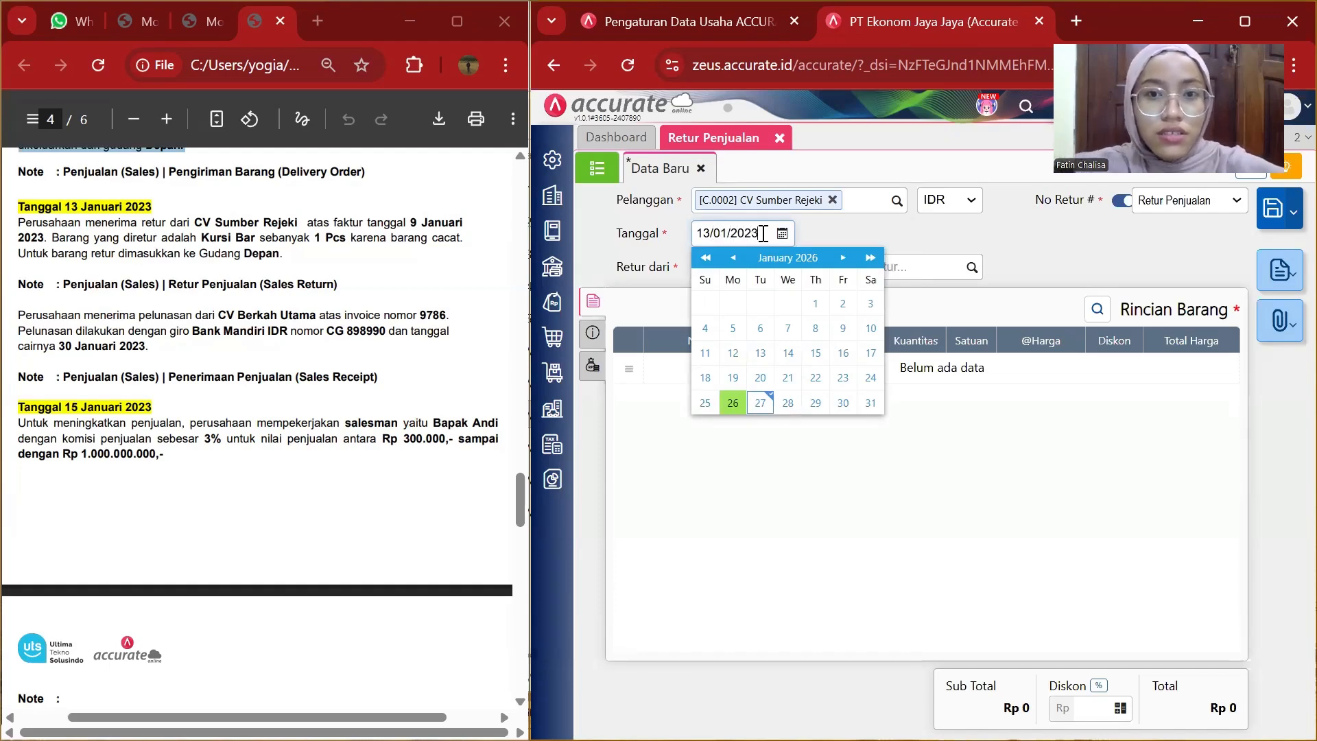
Choose invoice SI.2023.01.00002 as the source of the return.
left_click(946, 231)
left_click(975, 269)
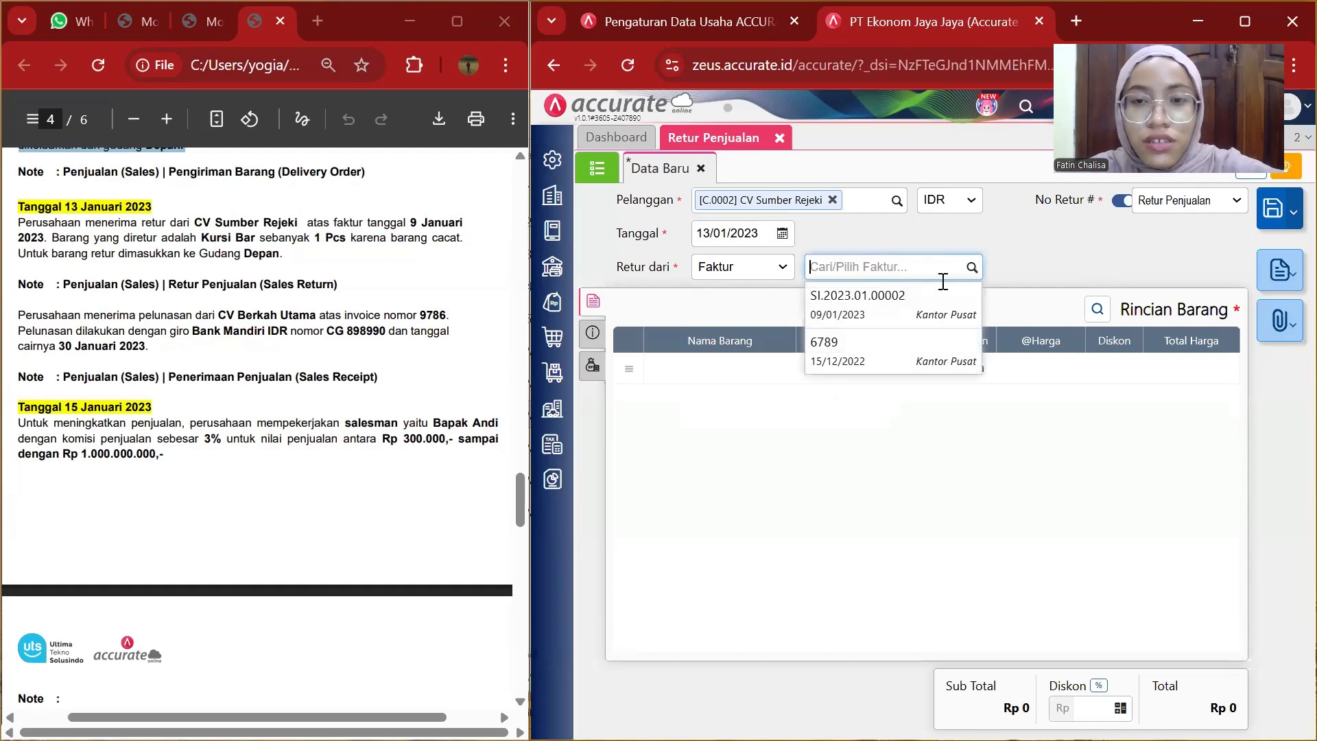
left_click(923, 297)
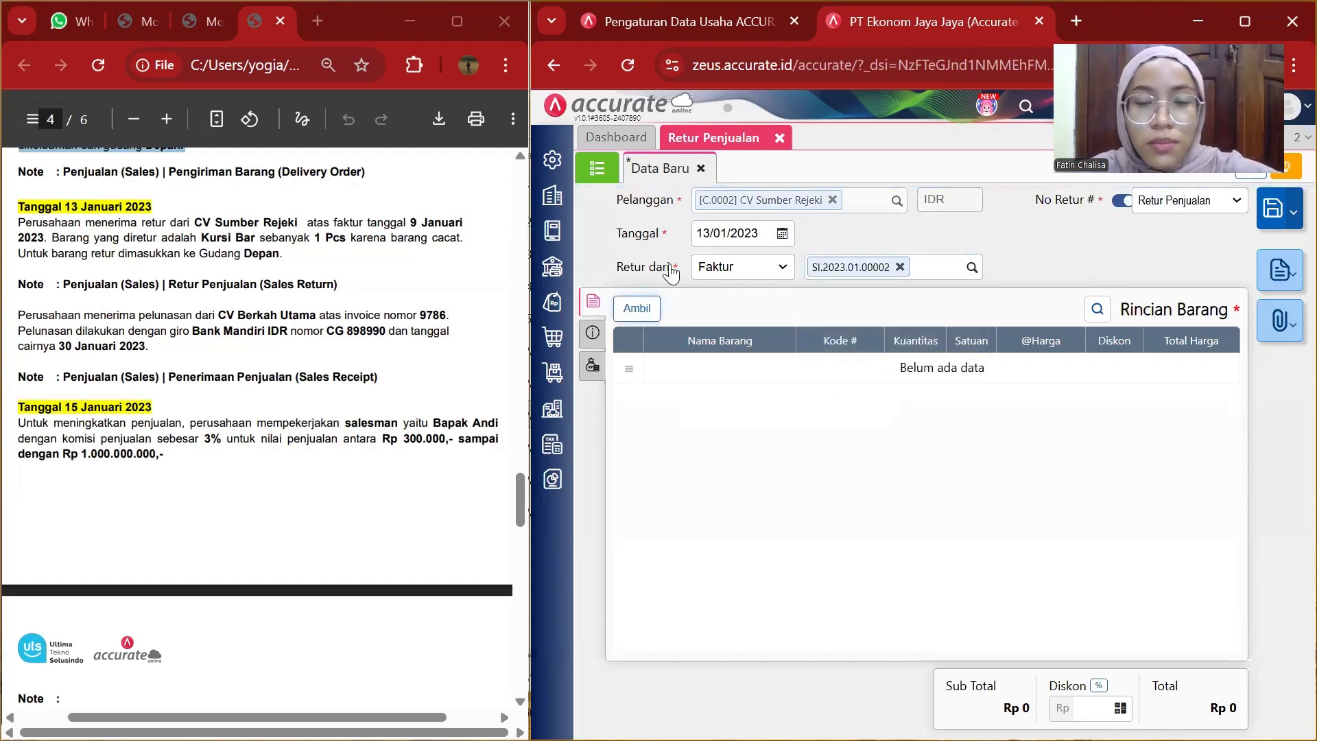
Pull only the Kursi Bar item from the invoice into the return, leaving out Kursi Kerja and Kursi Santai.
left_click(630, 318)
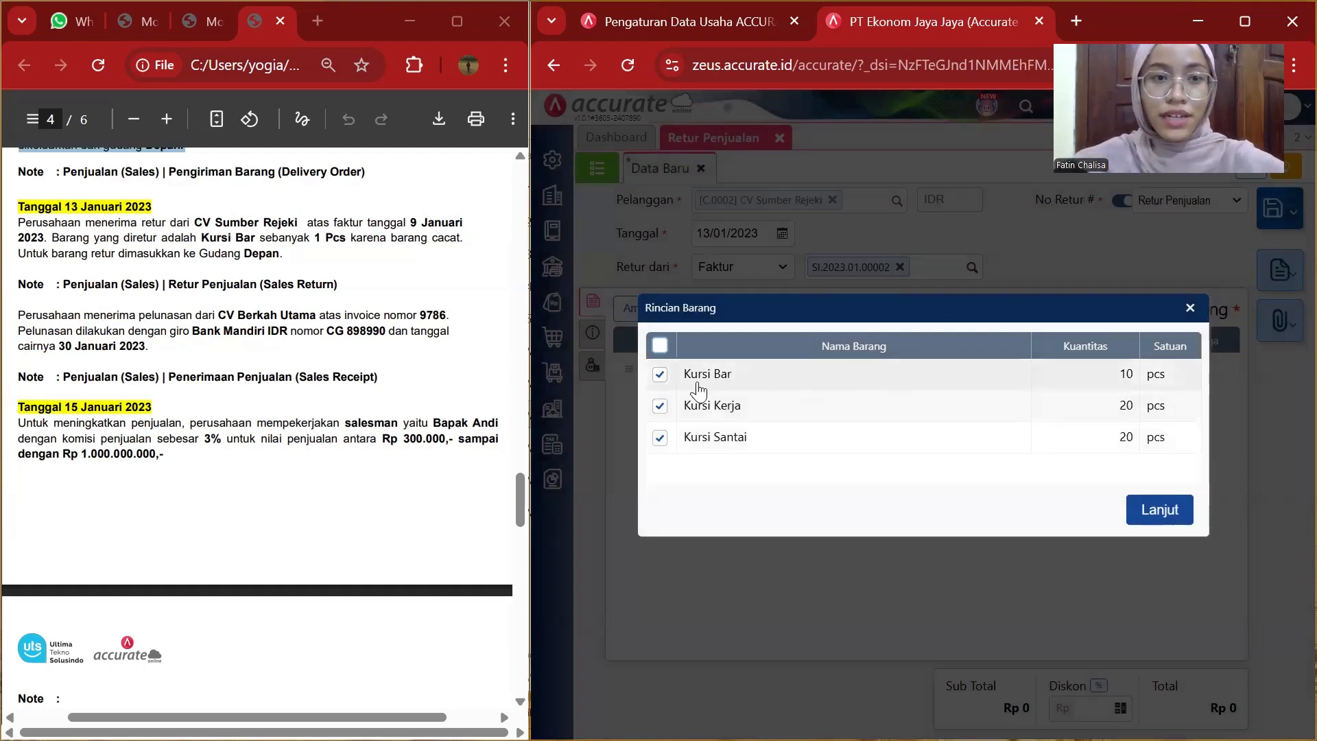
left_click(660, 405)
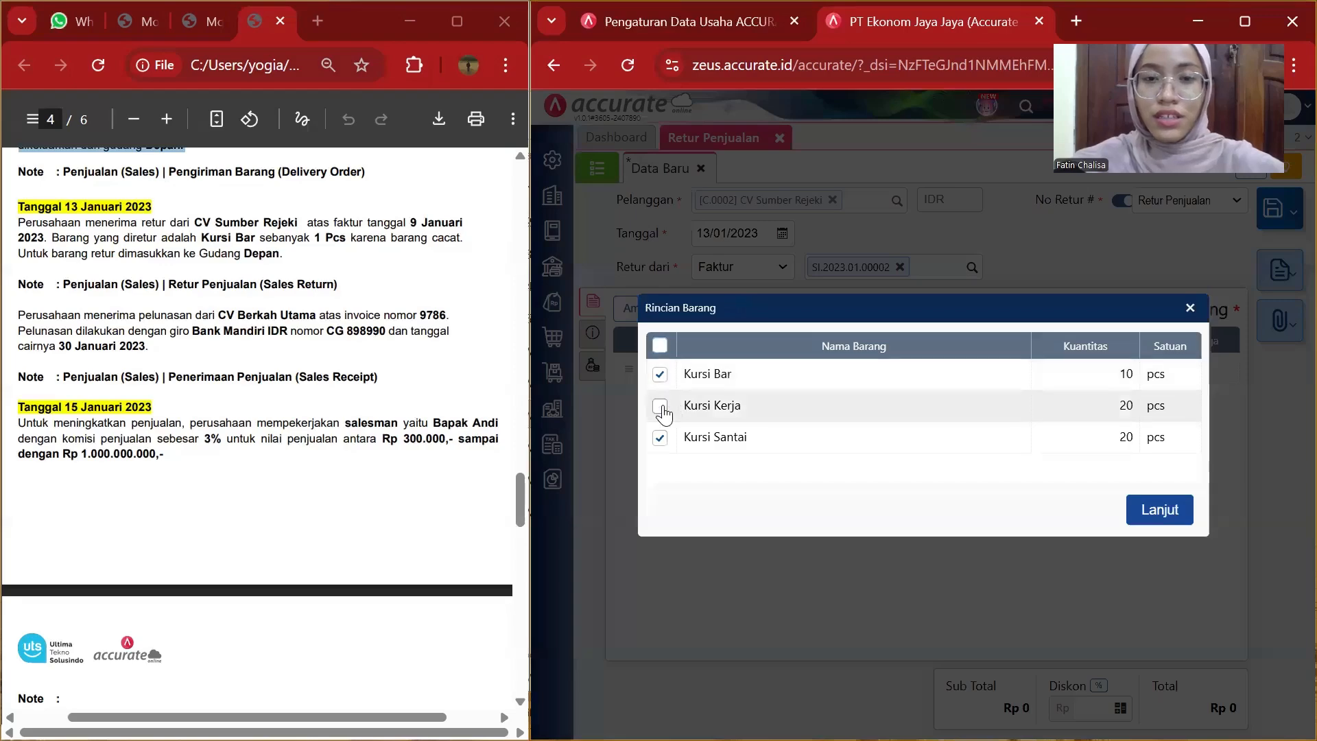
left_click(660, 441)
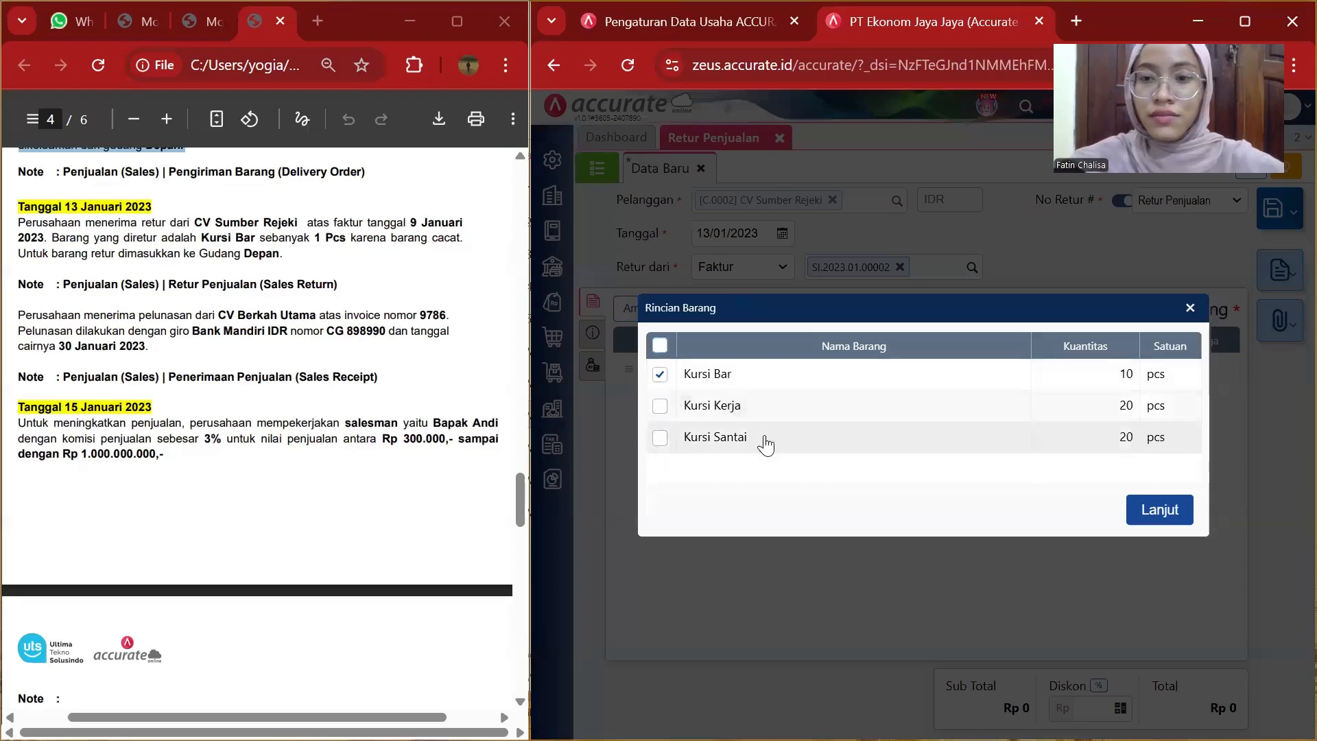
left_click(1159, 510)
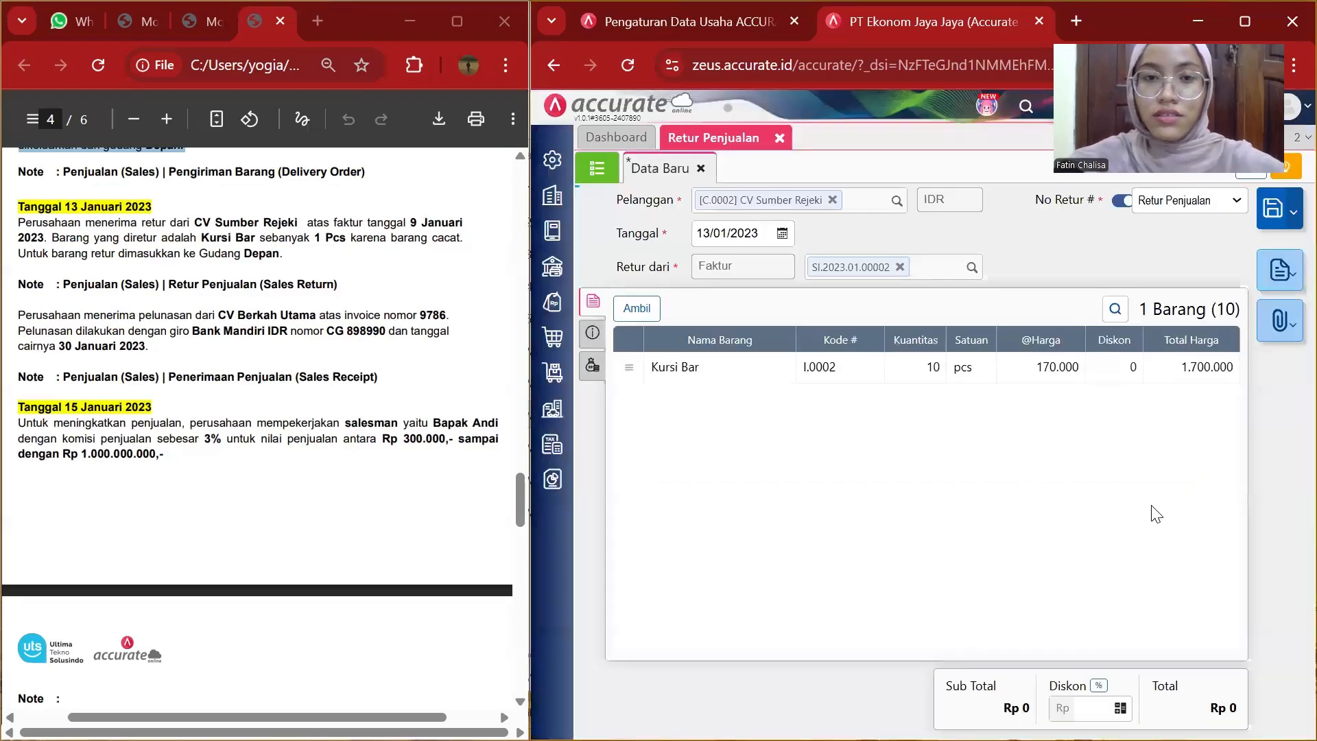
Set the returned Kursi Bar quantity to 1.
left_click(1011, 364)
left_click(999, 348)
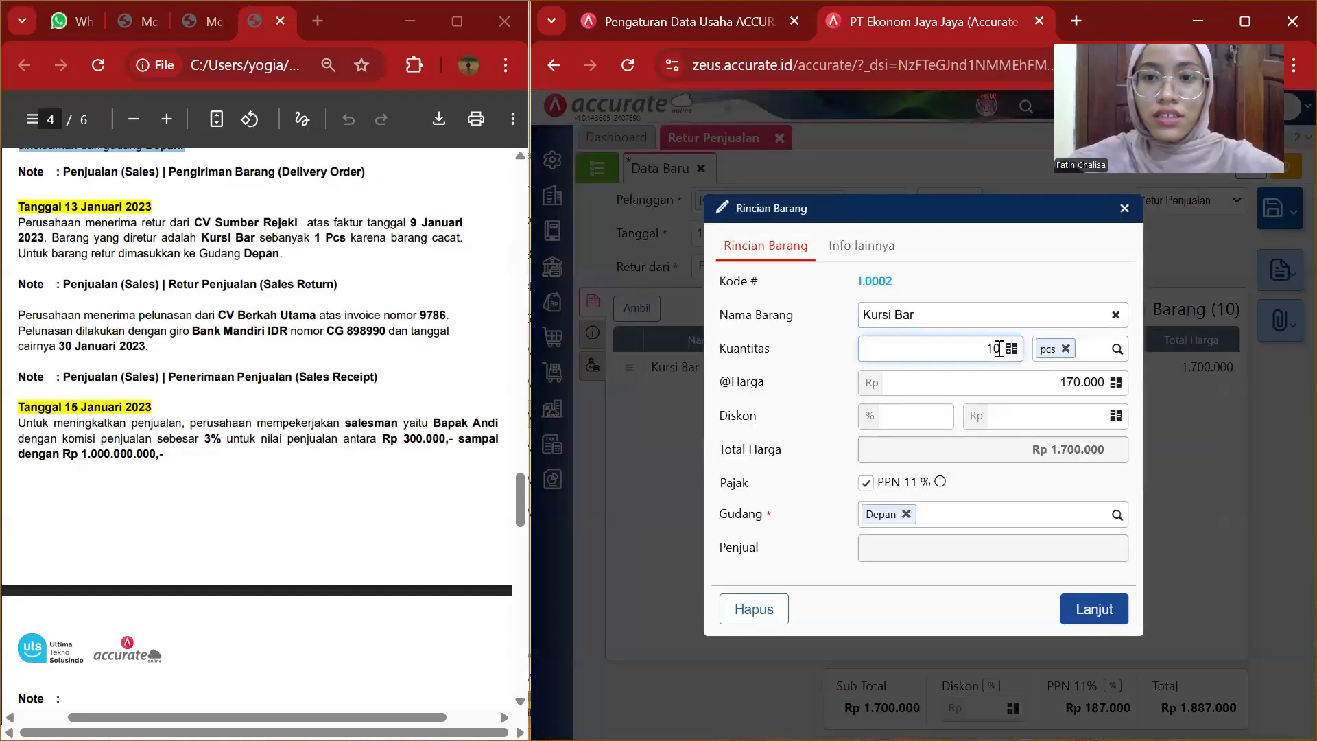
key("BackSpace")
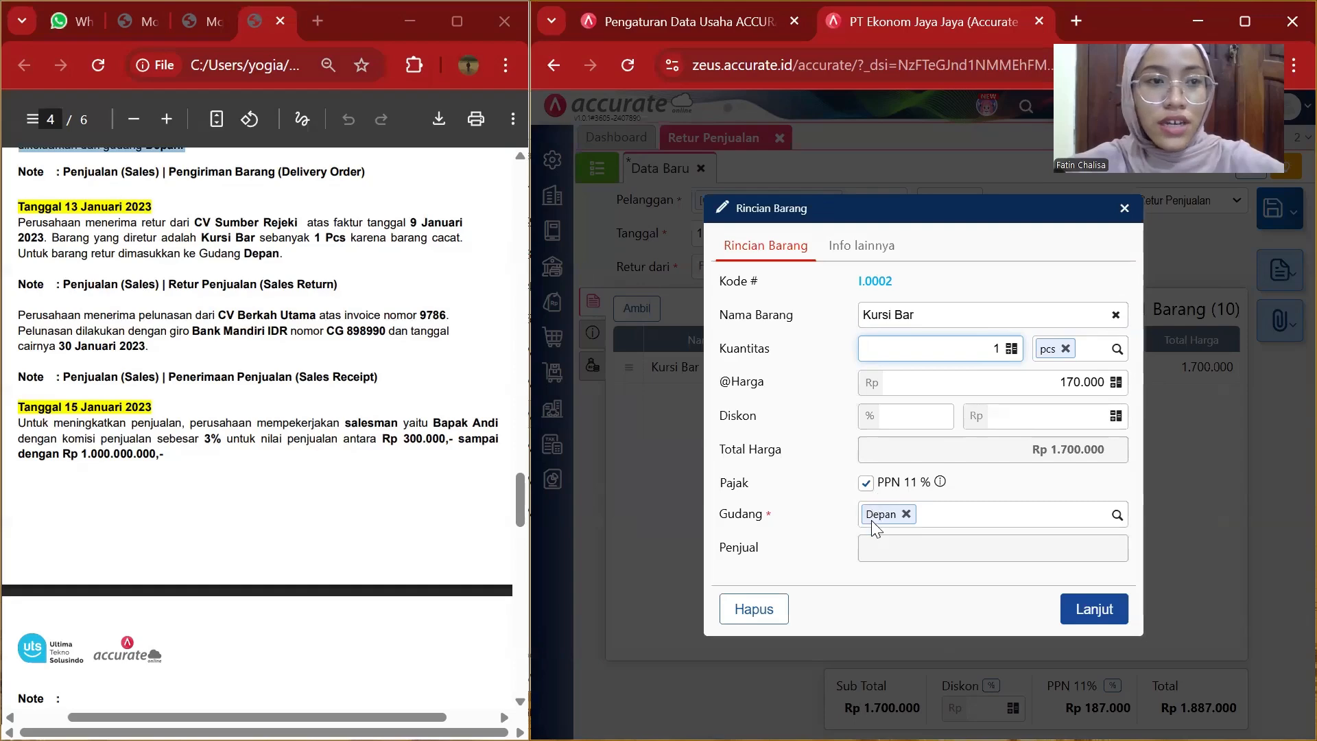
left_click(1082, 614)
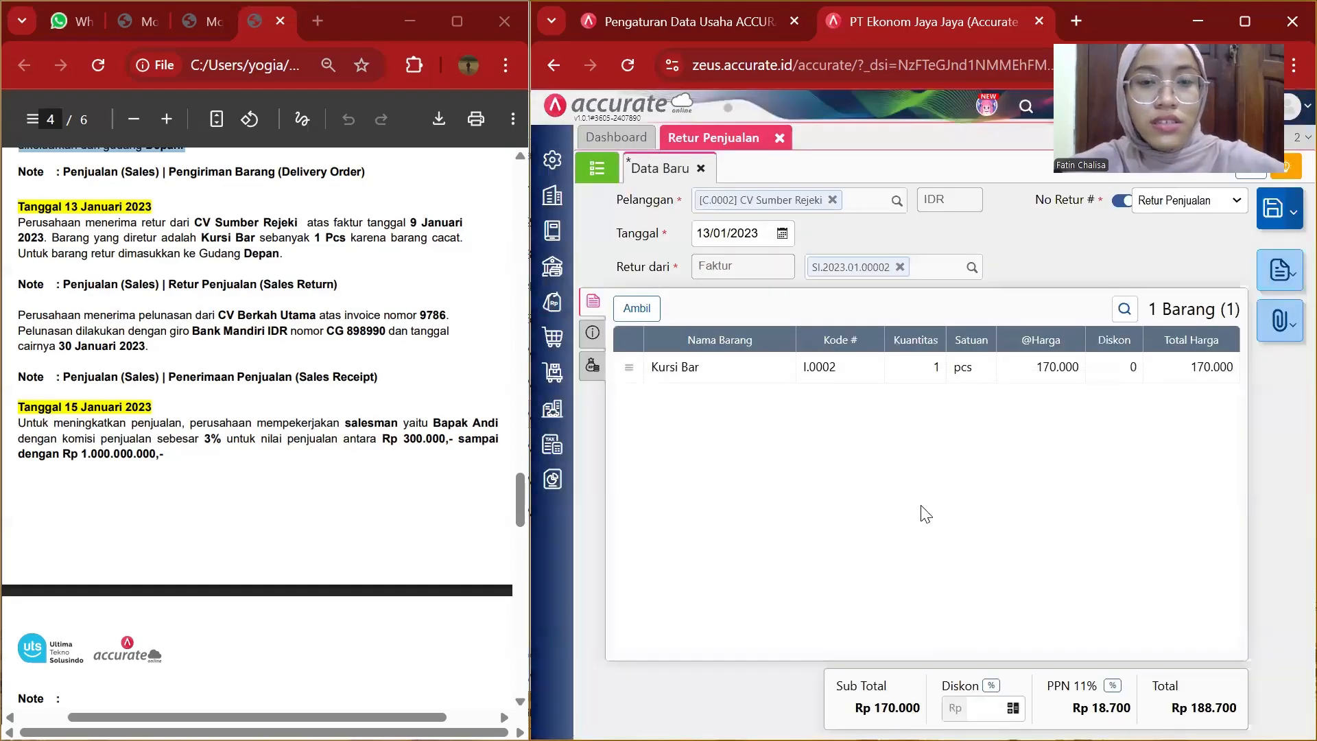
Enter "alamat cv sumber rejeki" as the return's from-address in the other-info section.
left_click(594, 332)
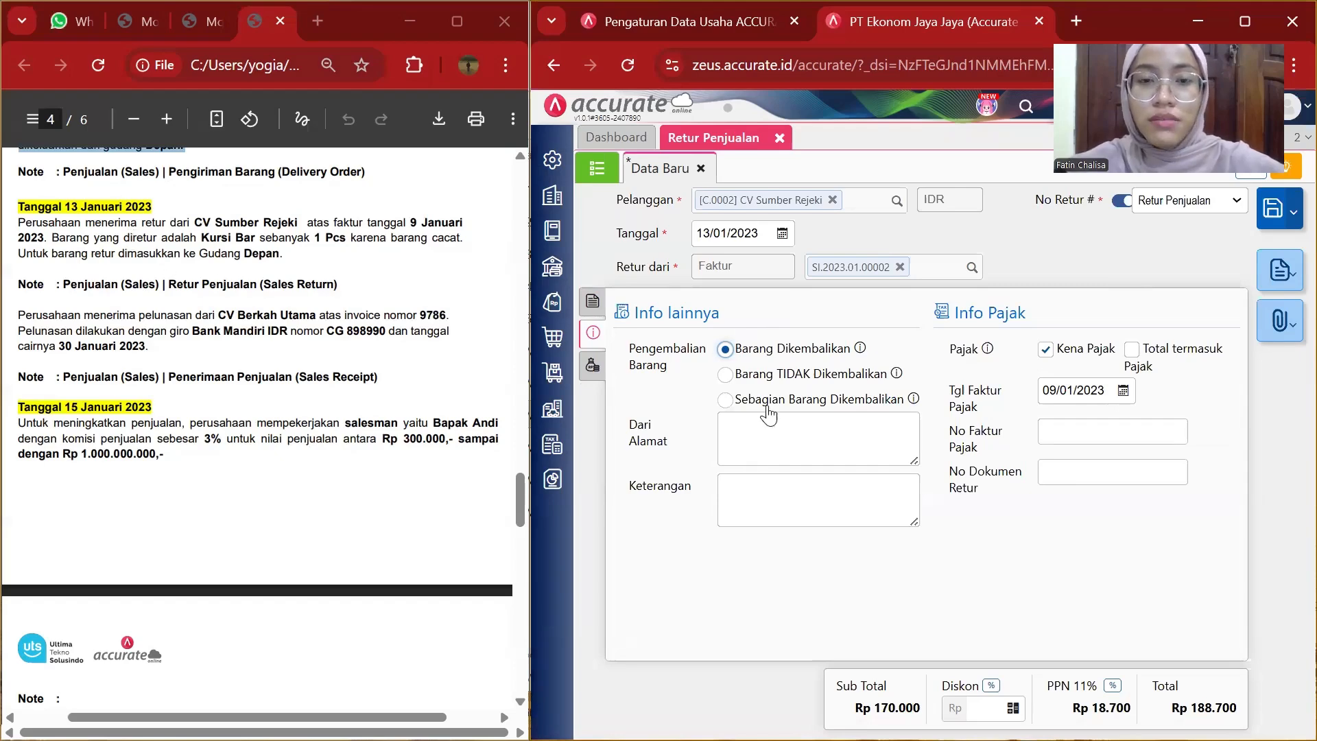
left_click(735, 431)
type("al")
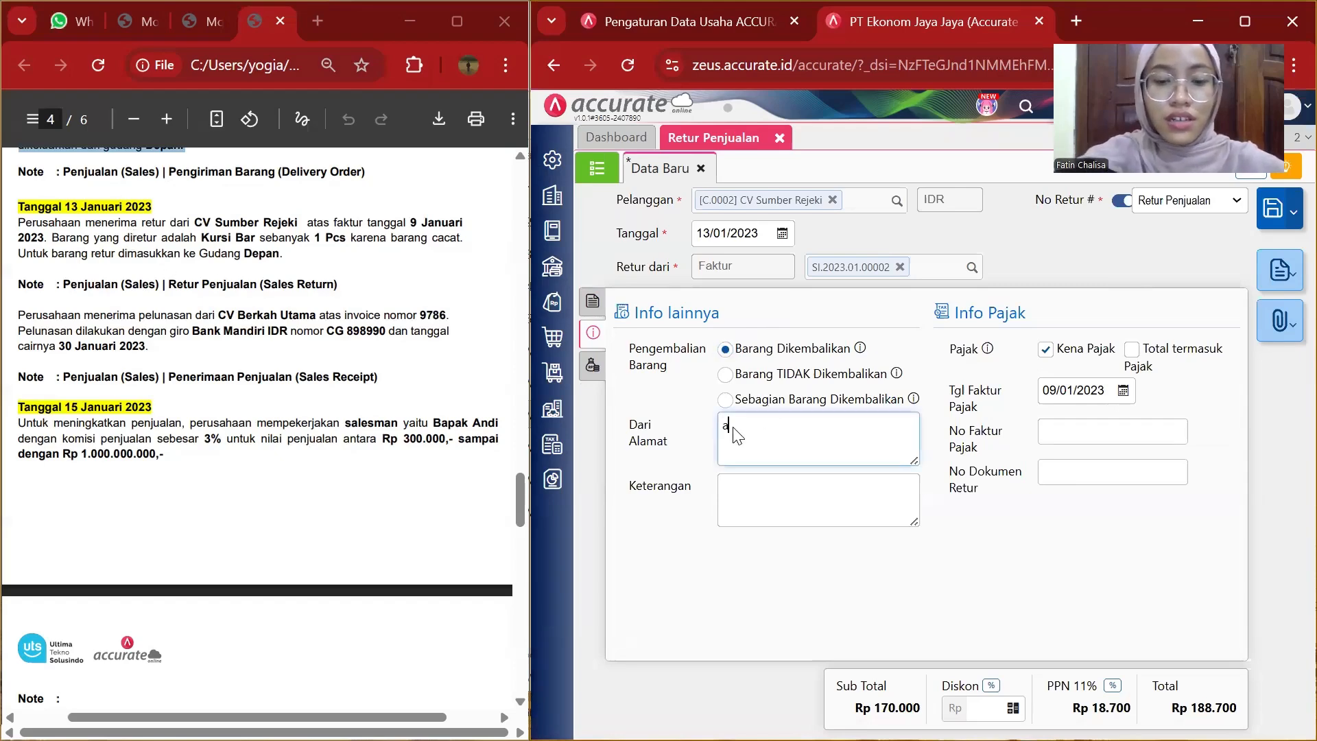
type("amat")
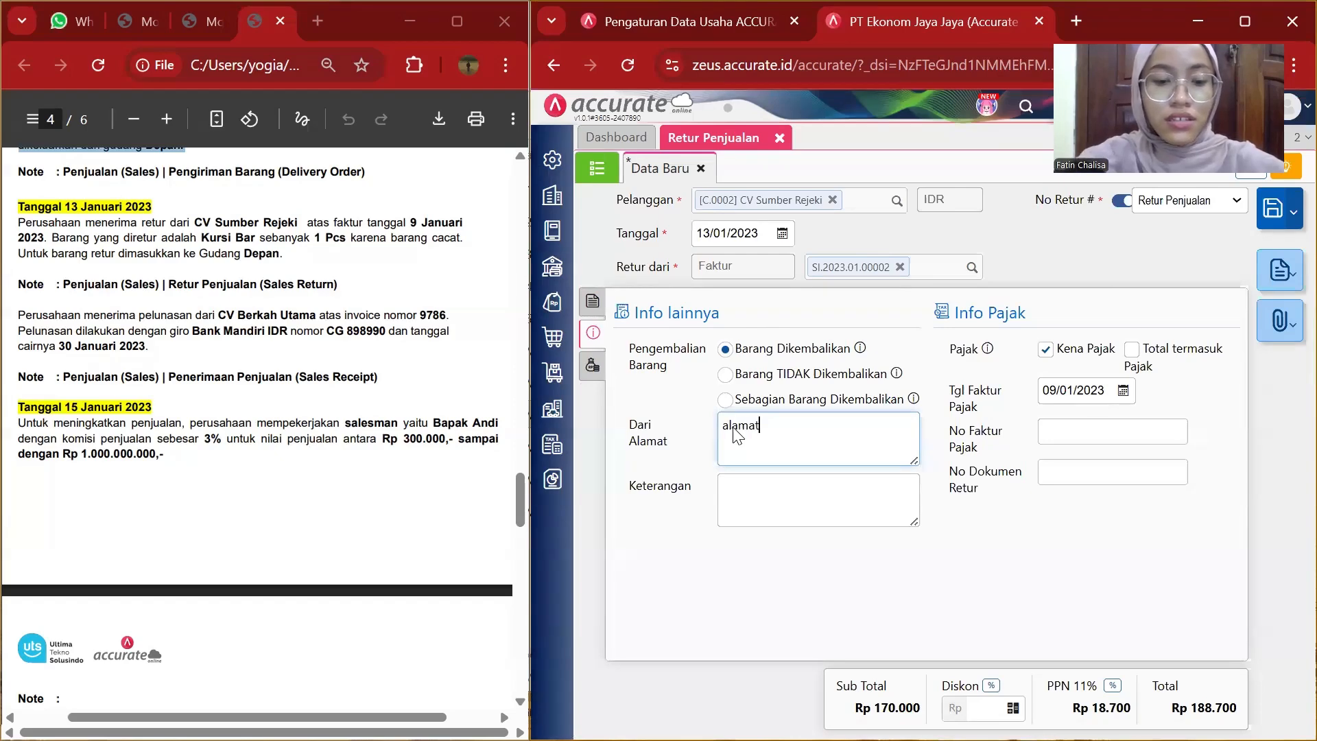
type("cv")
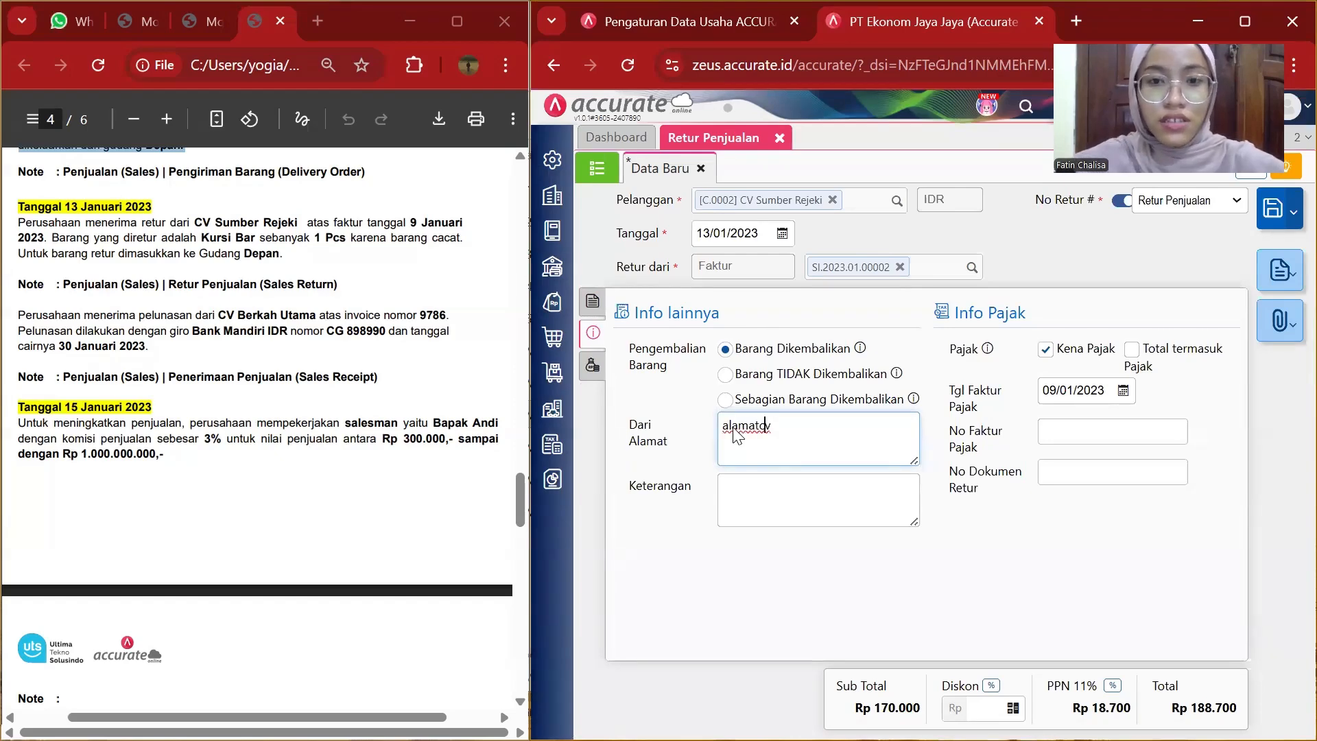
key("Left")
key("Left")
key("Left")
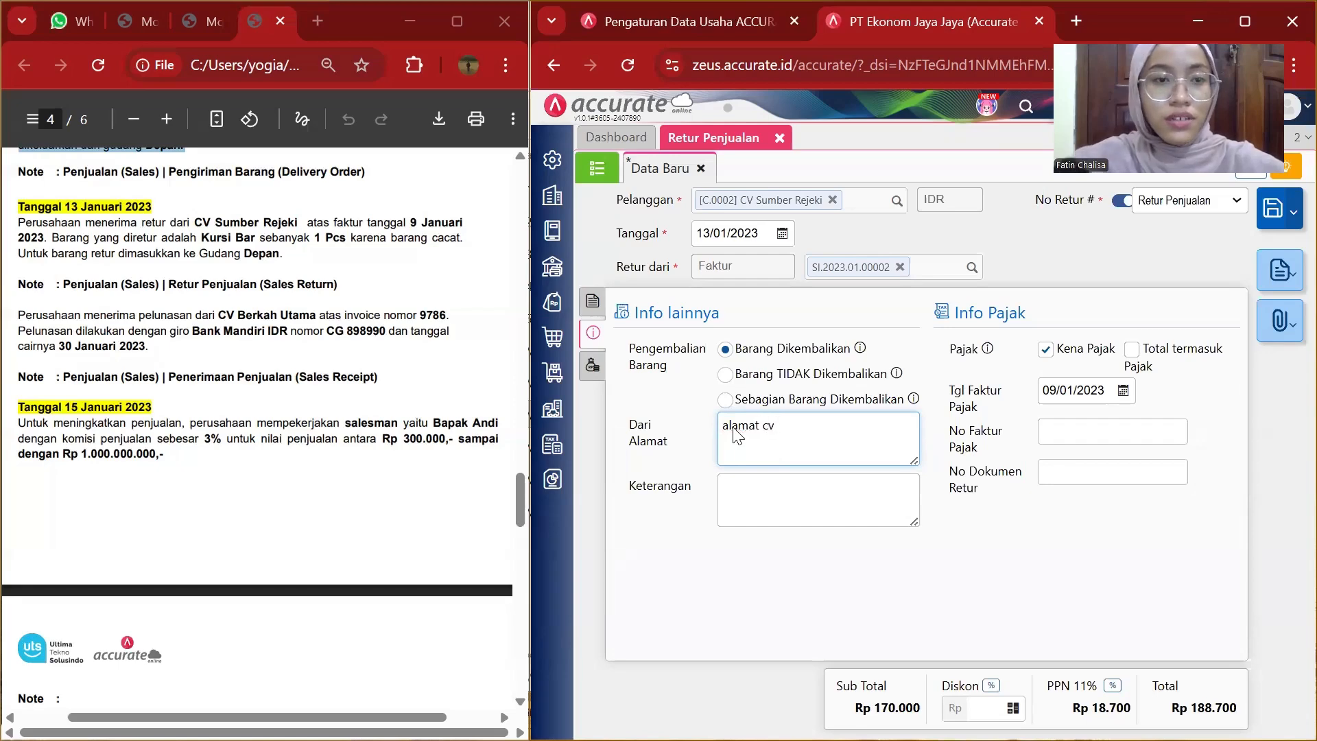
type("sumber rej")
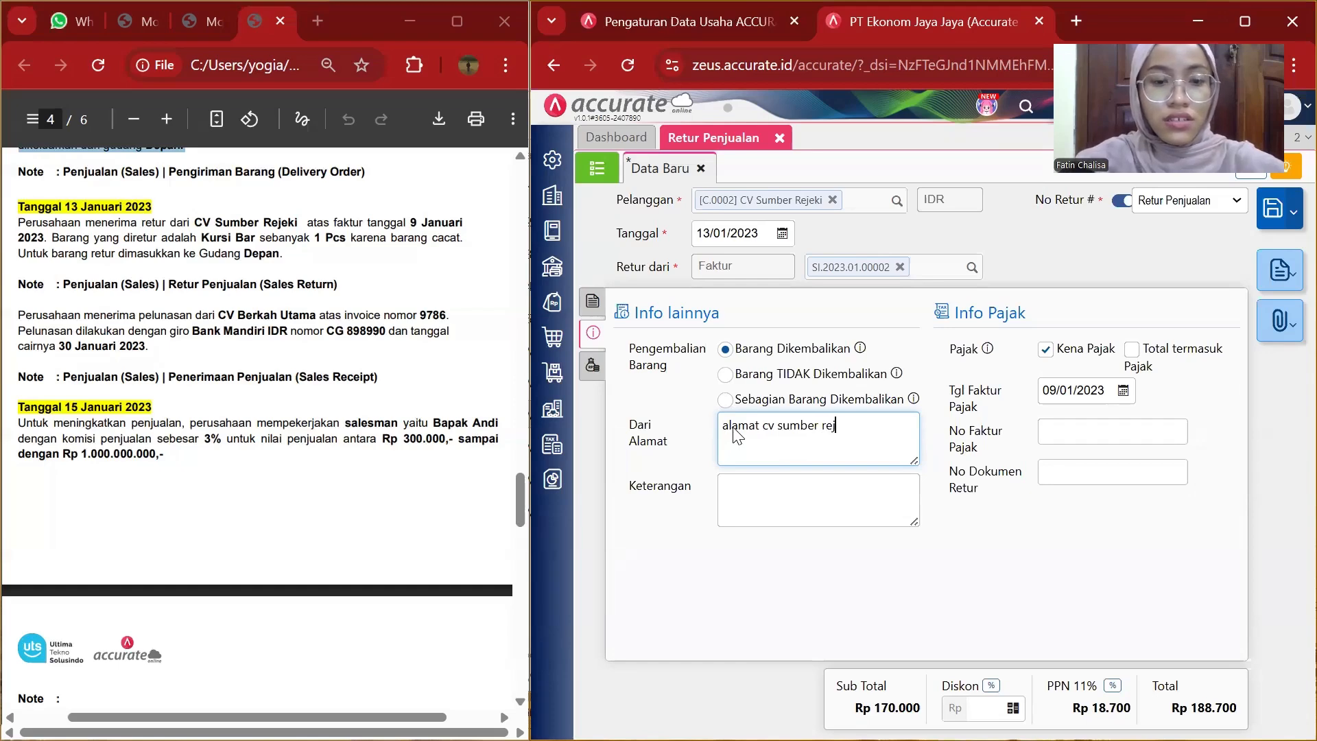
type("eki")
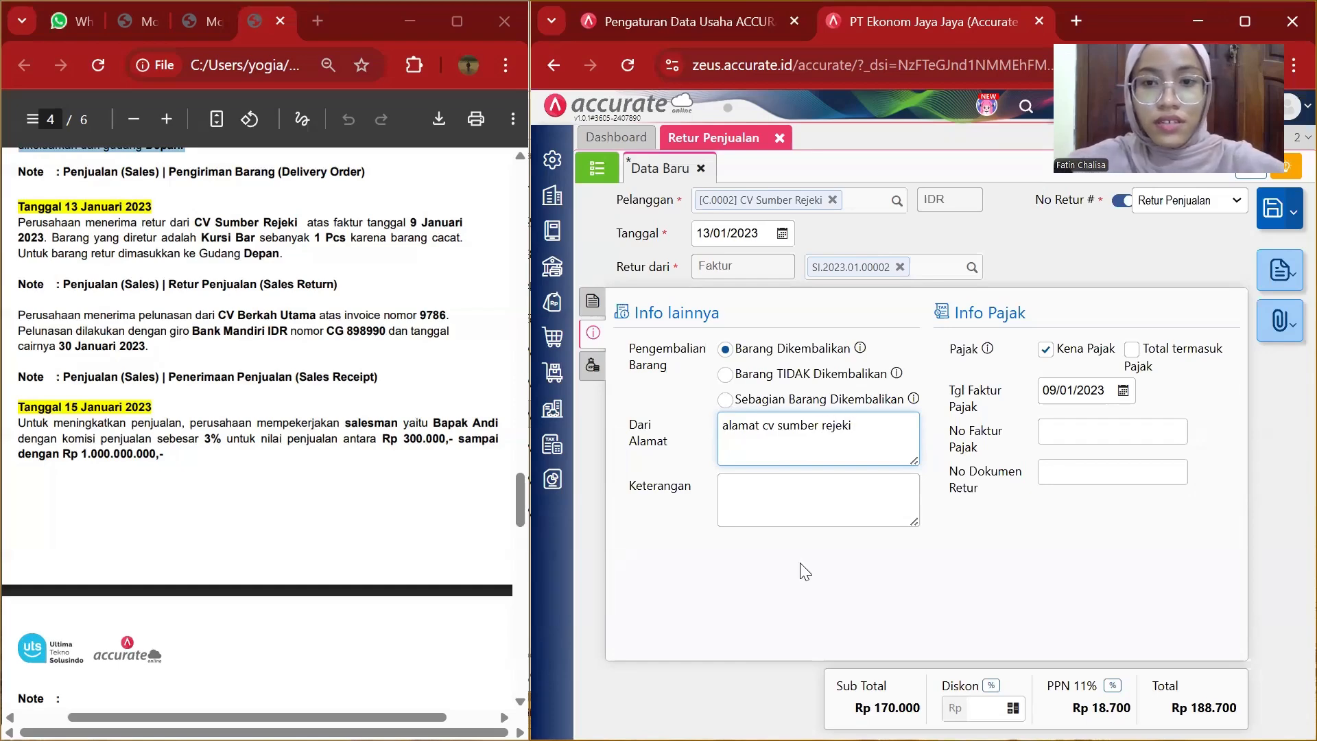
Copy the 13 January return sentence from the PDF and paste it into the return's notes.
left_click_drag(19, 222, 44, 236)
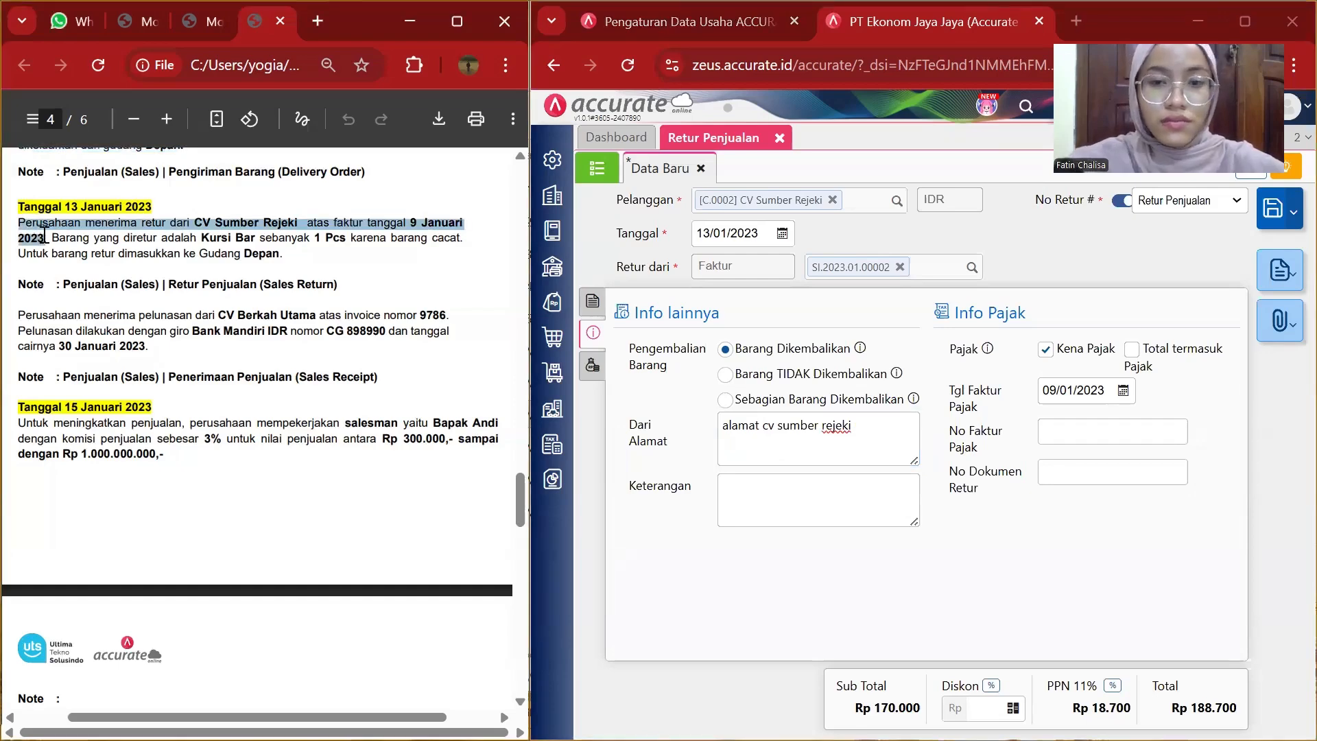
left_click(746, 480)
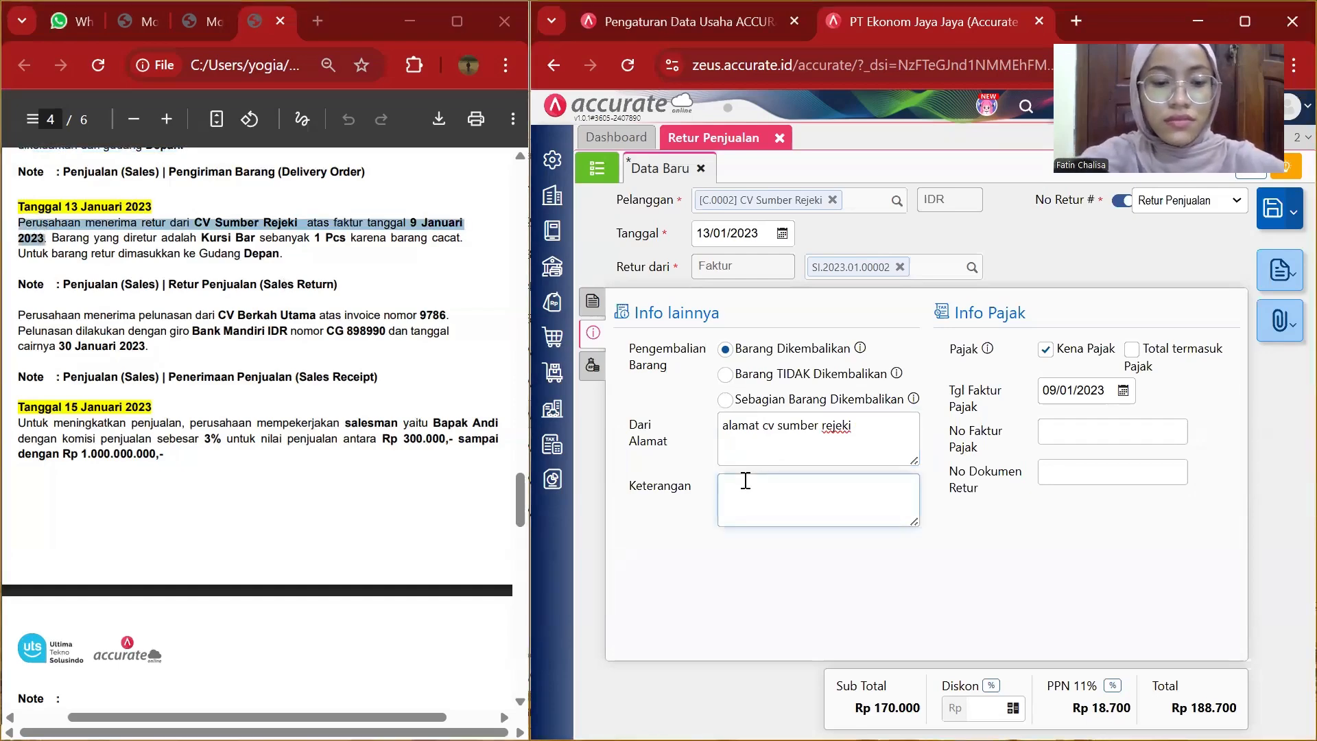
type("CV Sumber Rejeki atas faktur tanggal 9 Januari 2023")
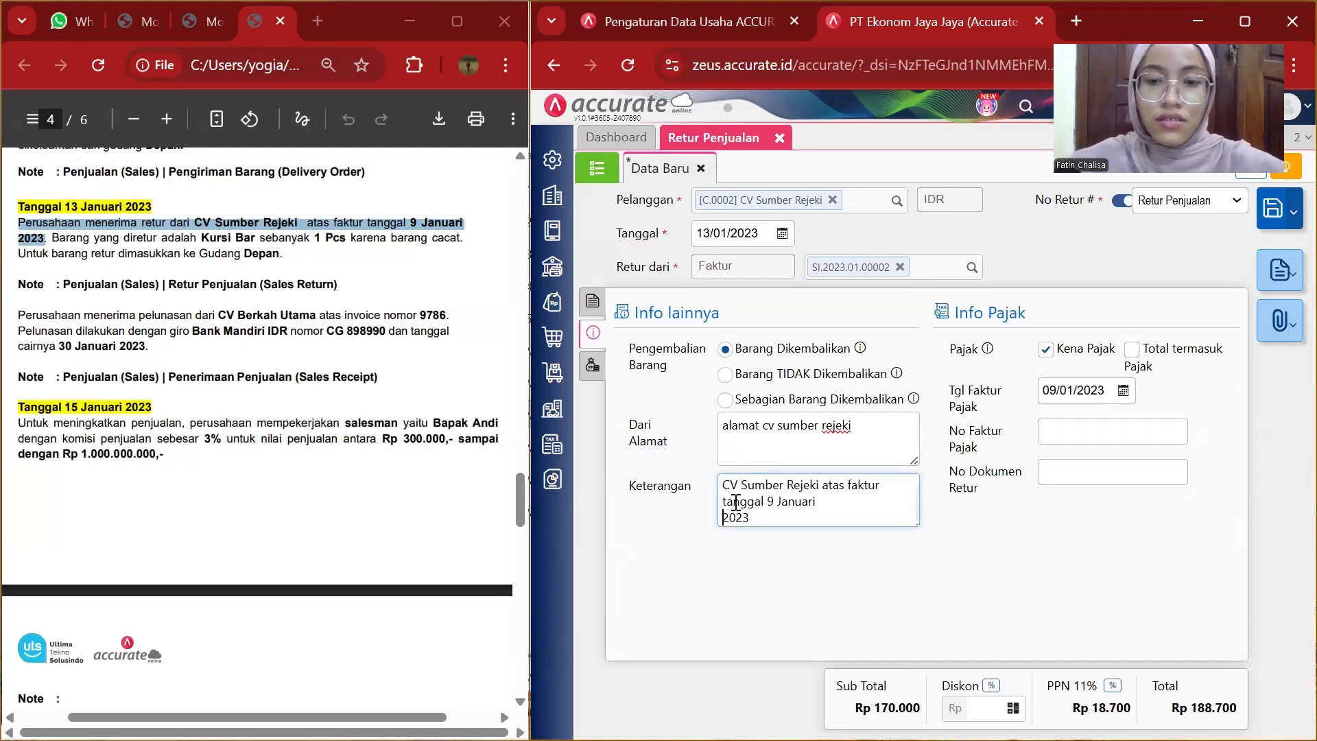
key("BackSpace")
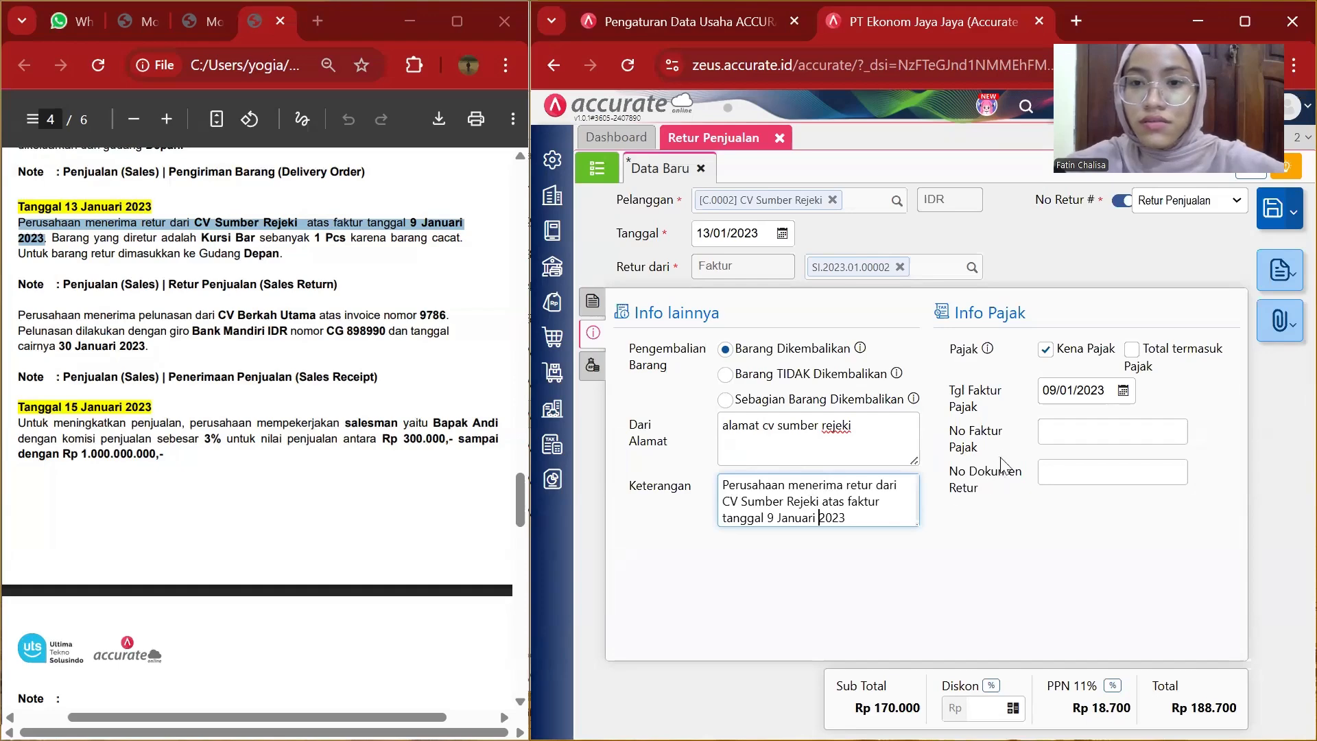
Set the tax invoice date to 13/01/2023.
left_click(1087, 384)
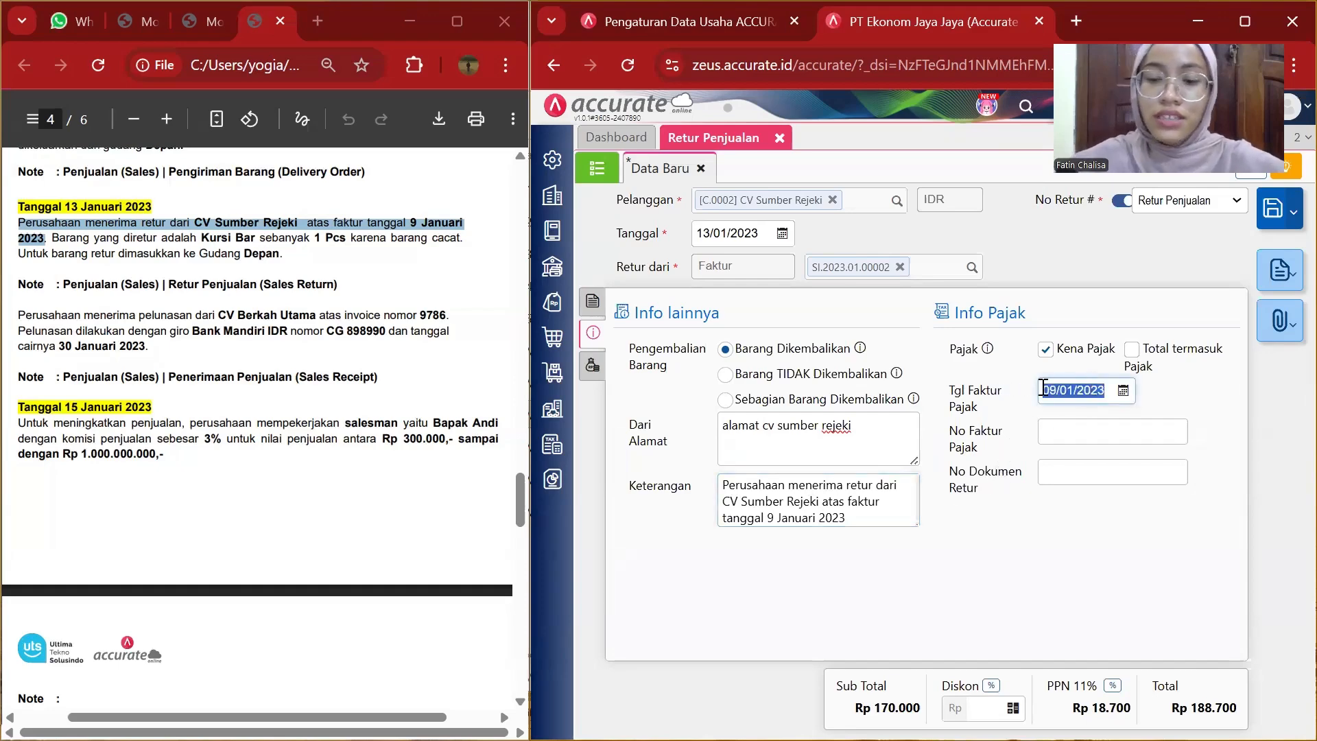
key("BackSpace")
type("13/0")
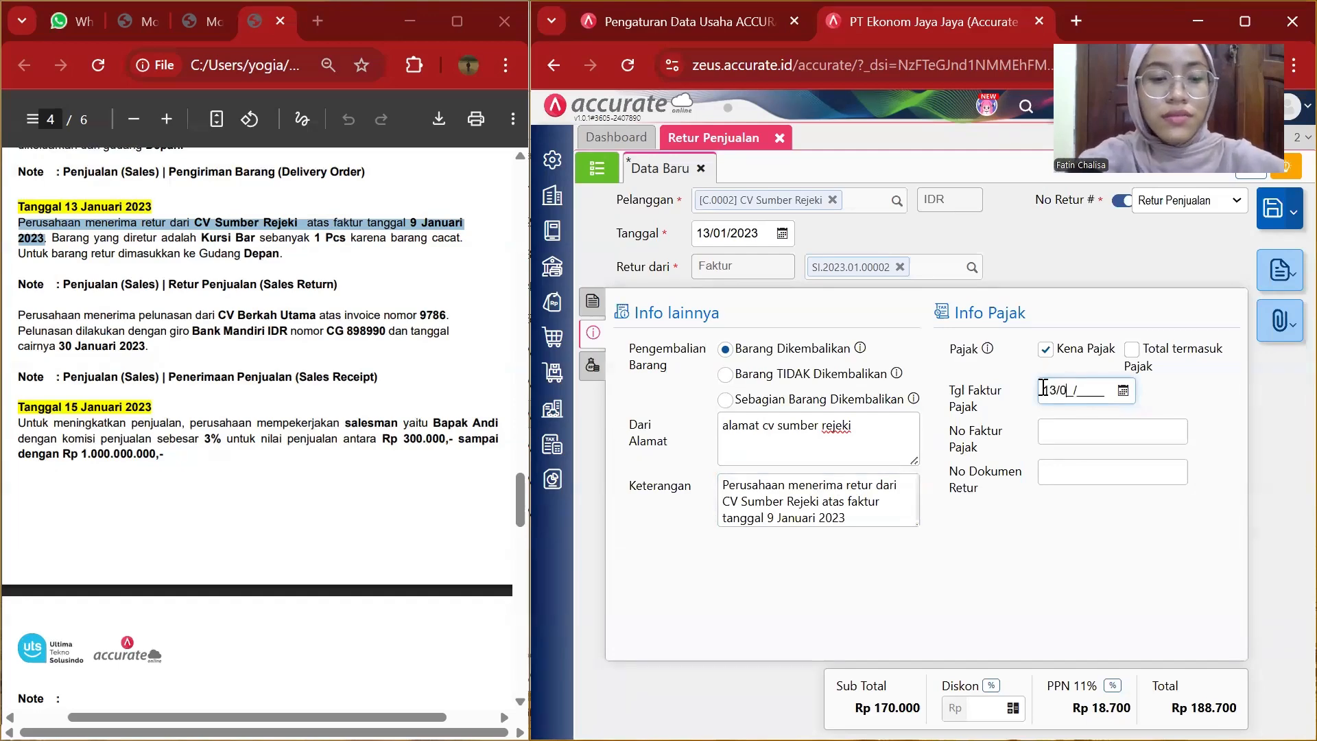
type("1/2023")
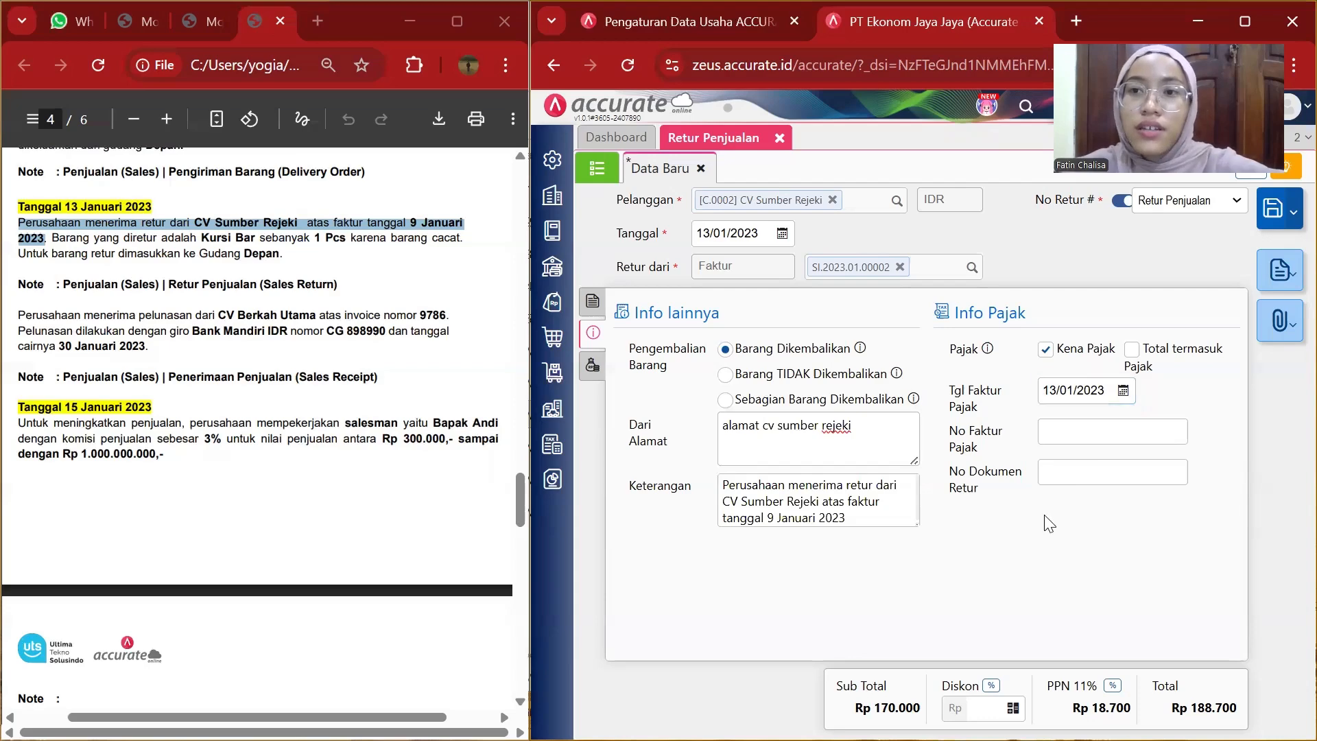
Review the other-costs section, then save the sales return.
left_click(594, 369)
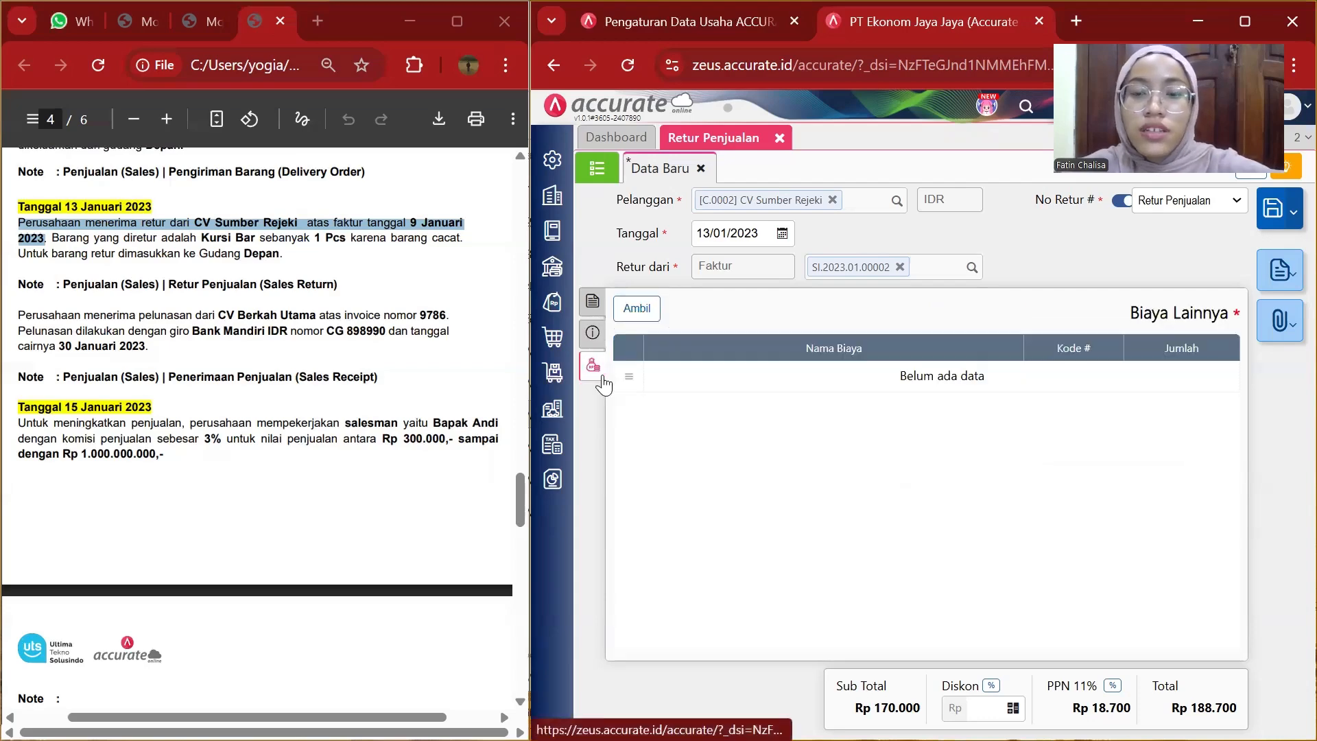
left_click(594, 343)
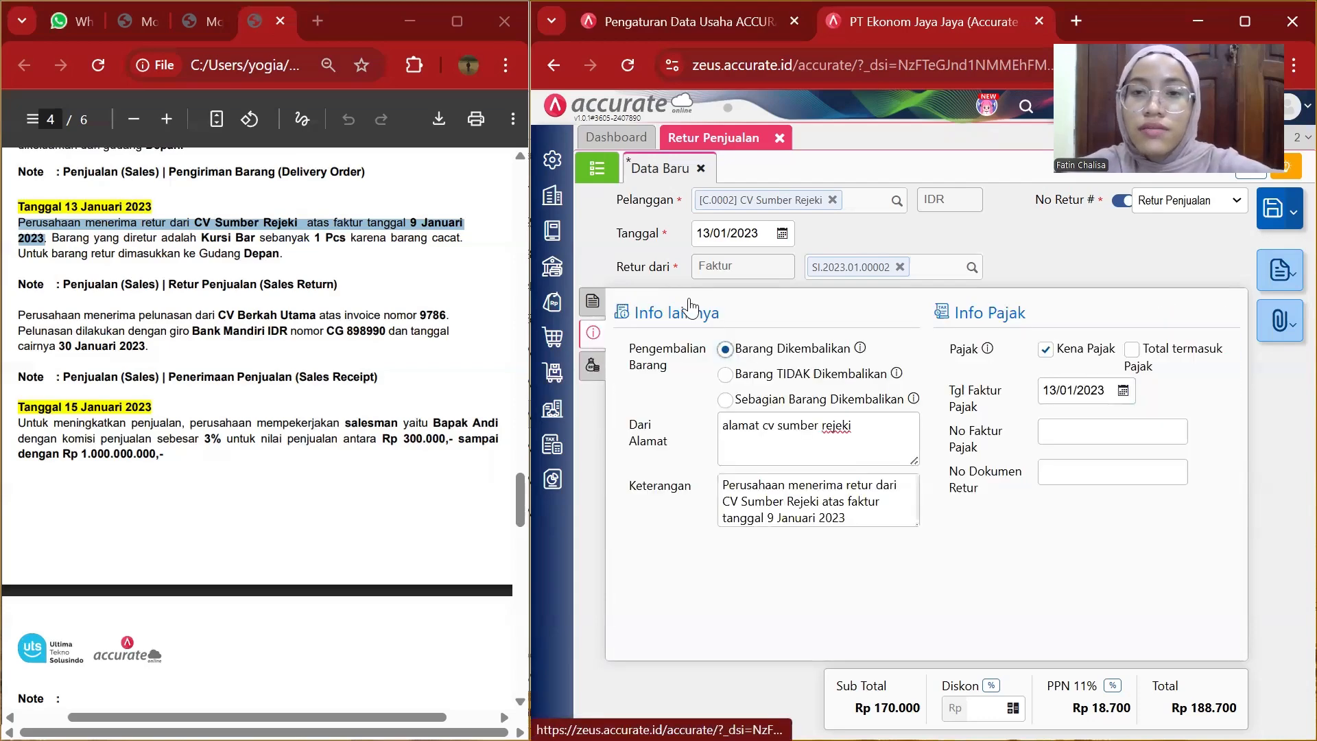
left_click(1263, 221)
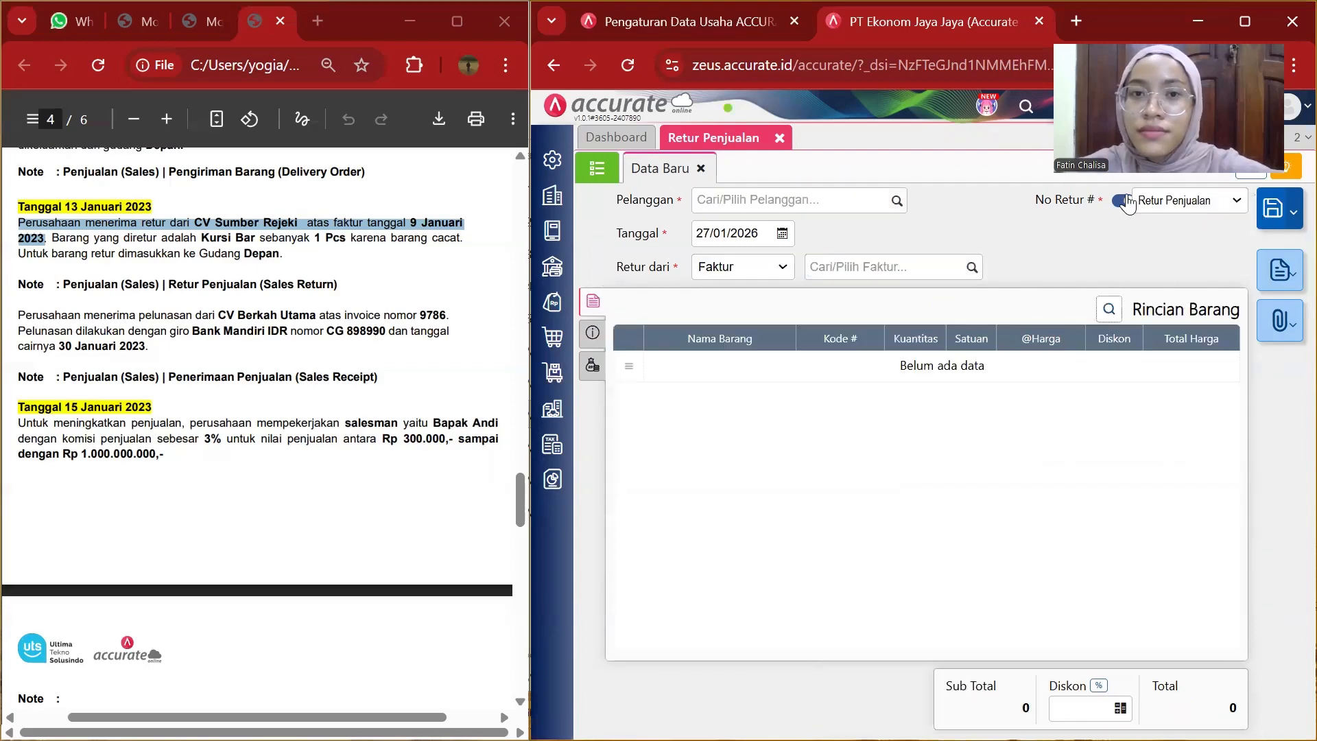
Close the sales return tab and open a new sales receipt form.
left_click(780, 139)
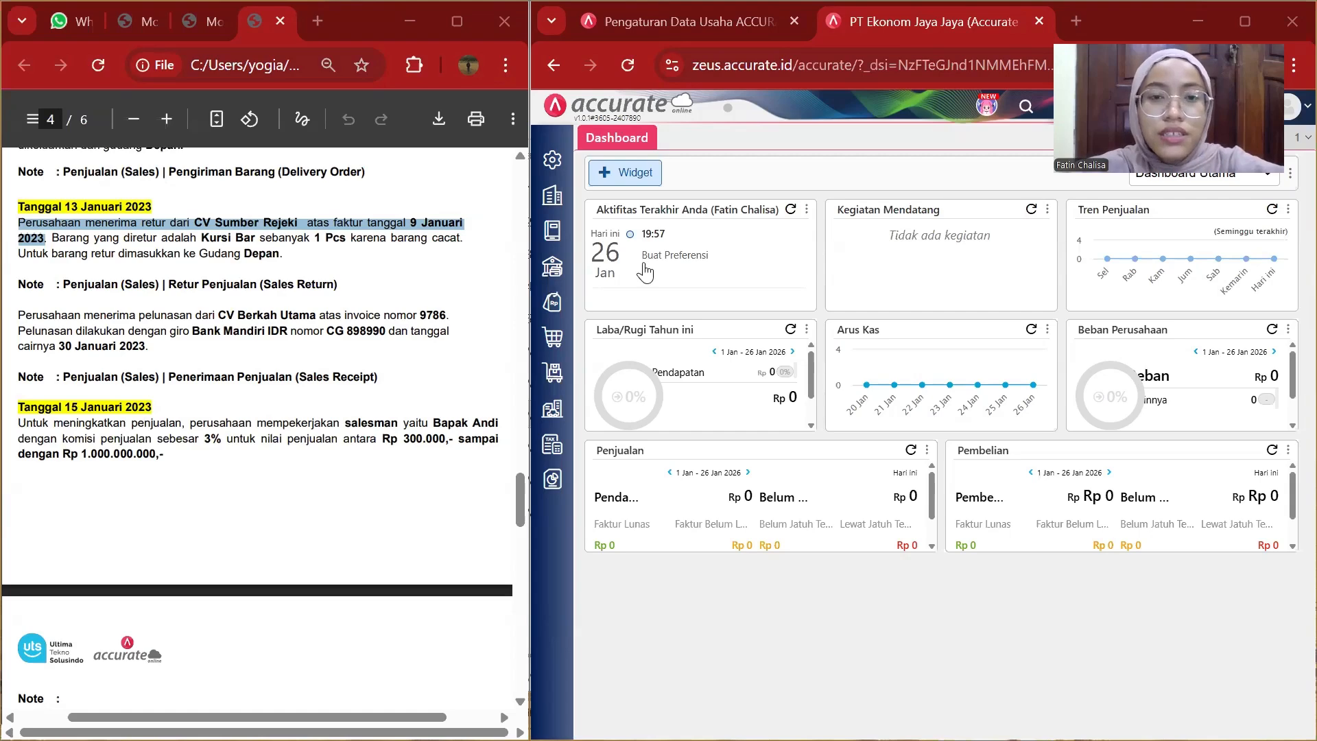
left_click(548, 301)
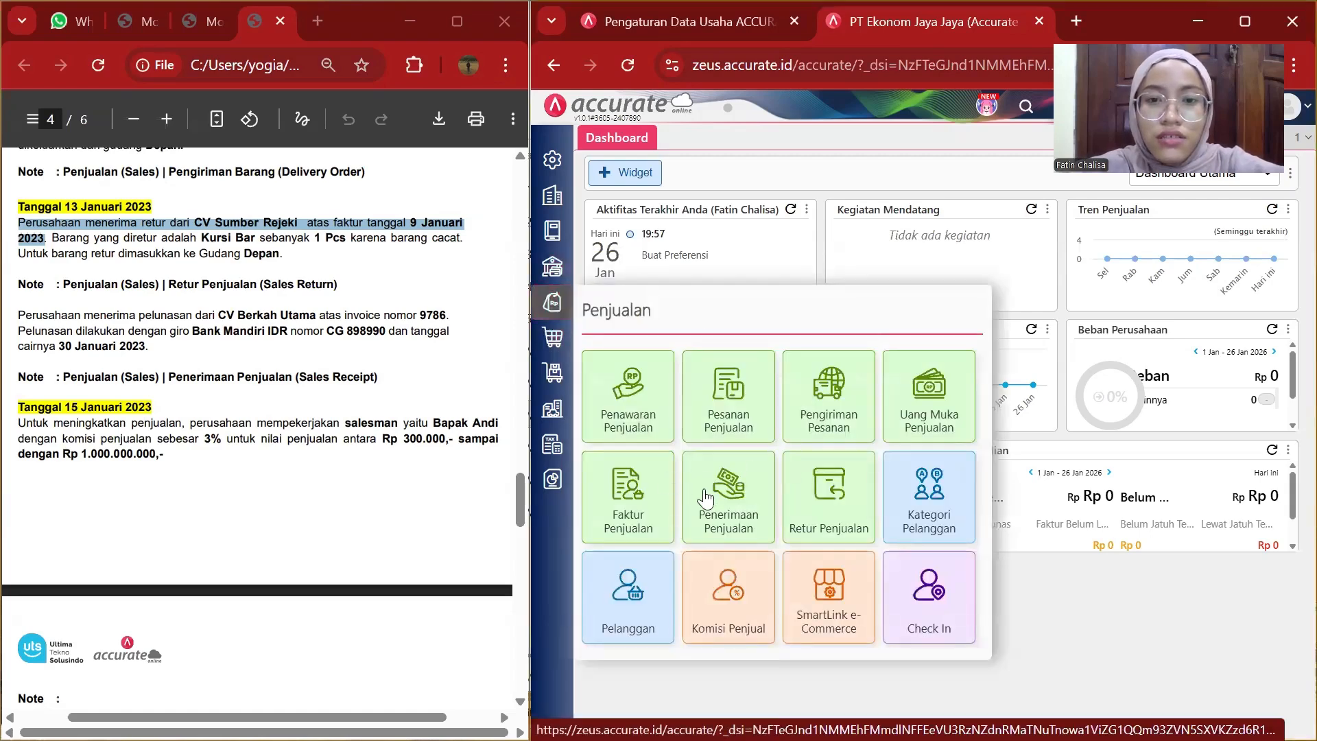
left_click(726, 506)
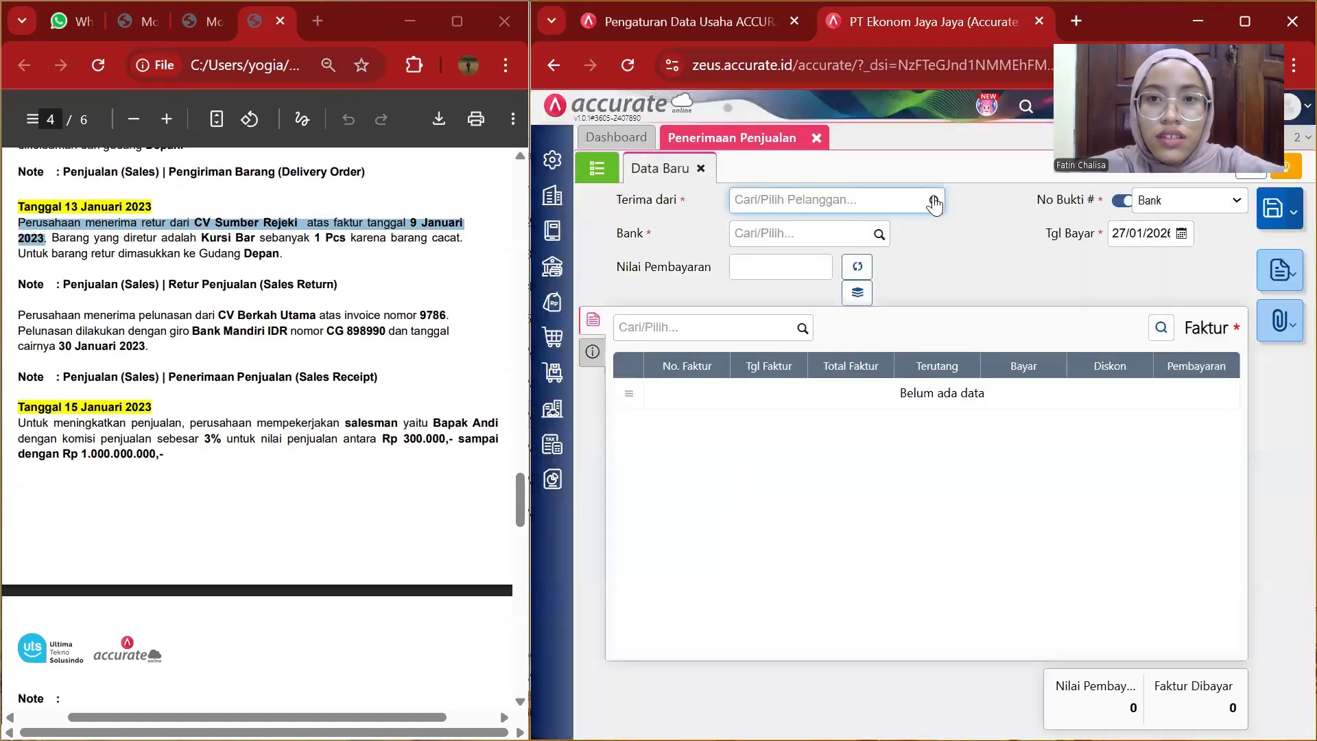
Choose CV Berkah Utama as the customer for the new sales receipt.
left_click(935, 201)
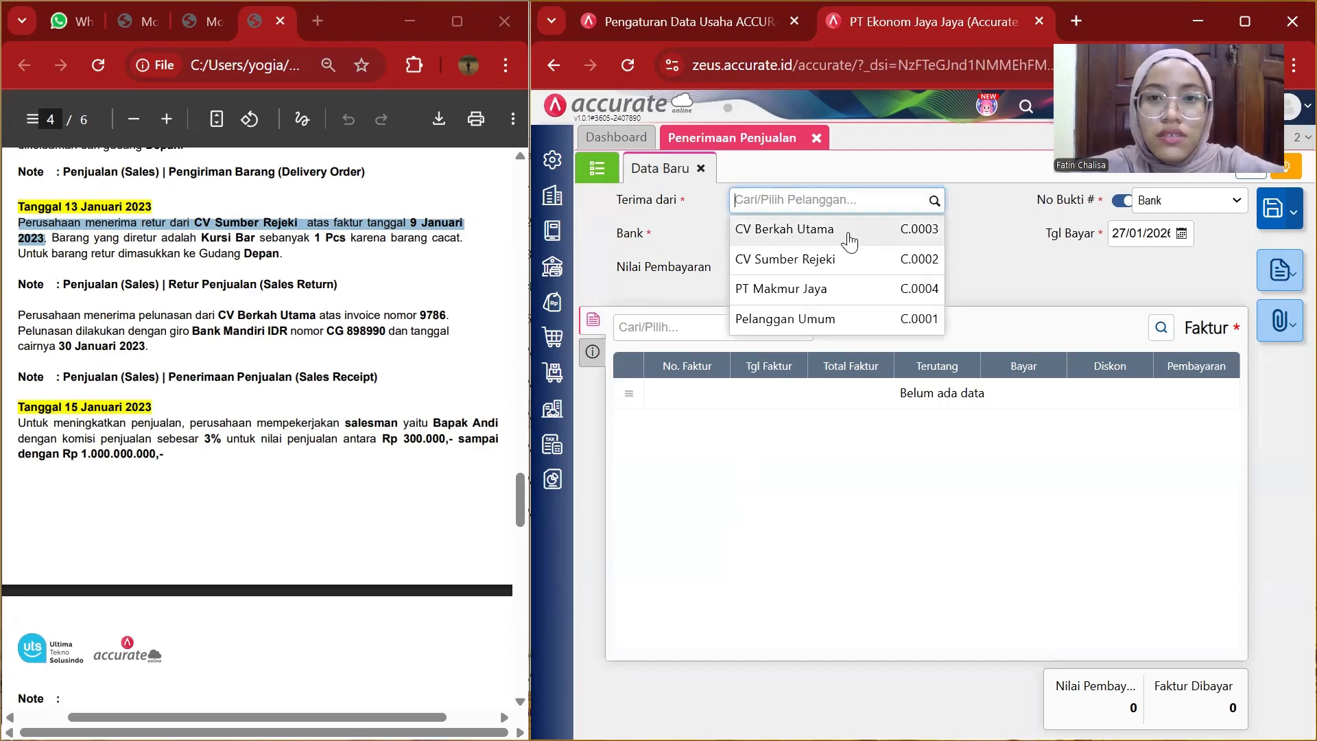
left_click(780, 230)
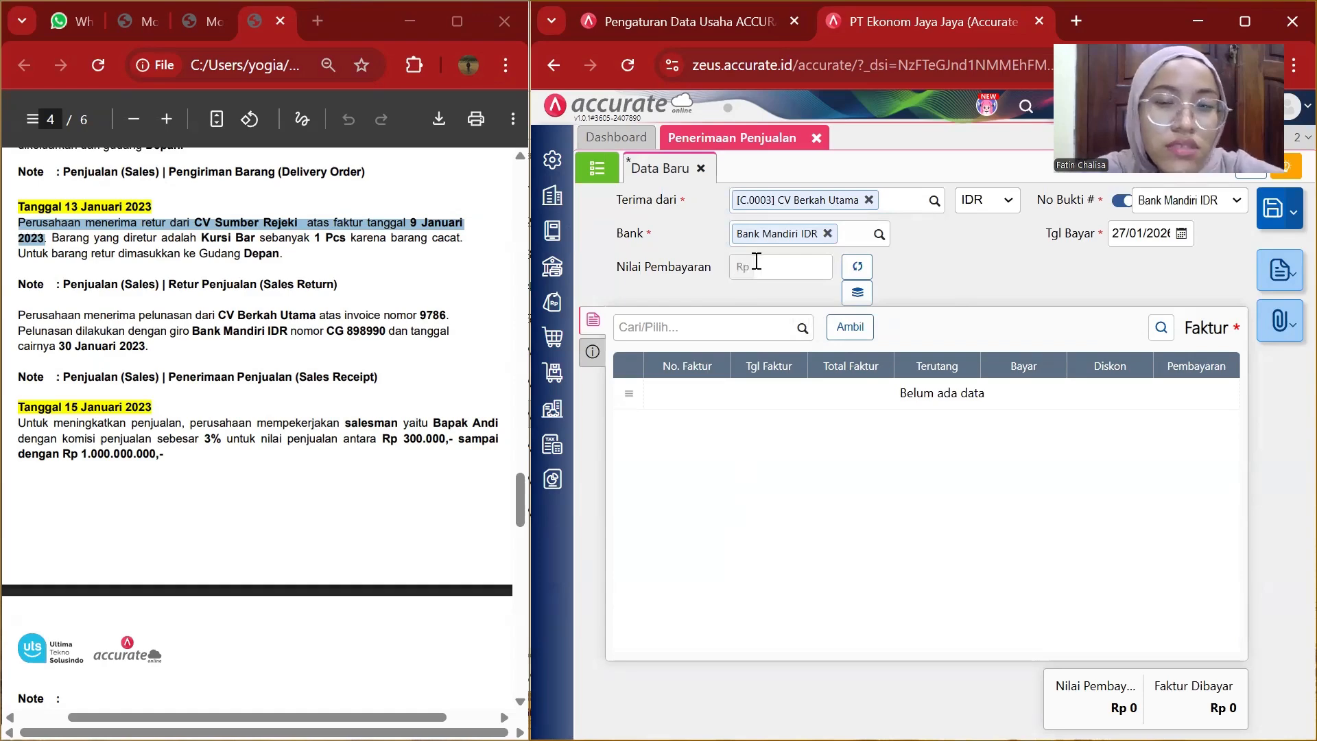
Set the receipt's payment date to 13/01/2023.
left_click(1140, 235)
key("BackSpace")
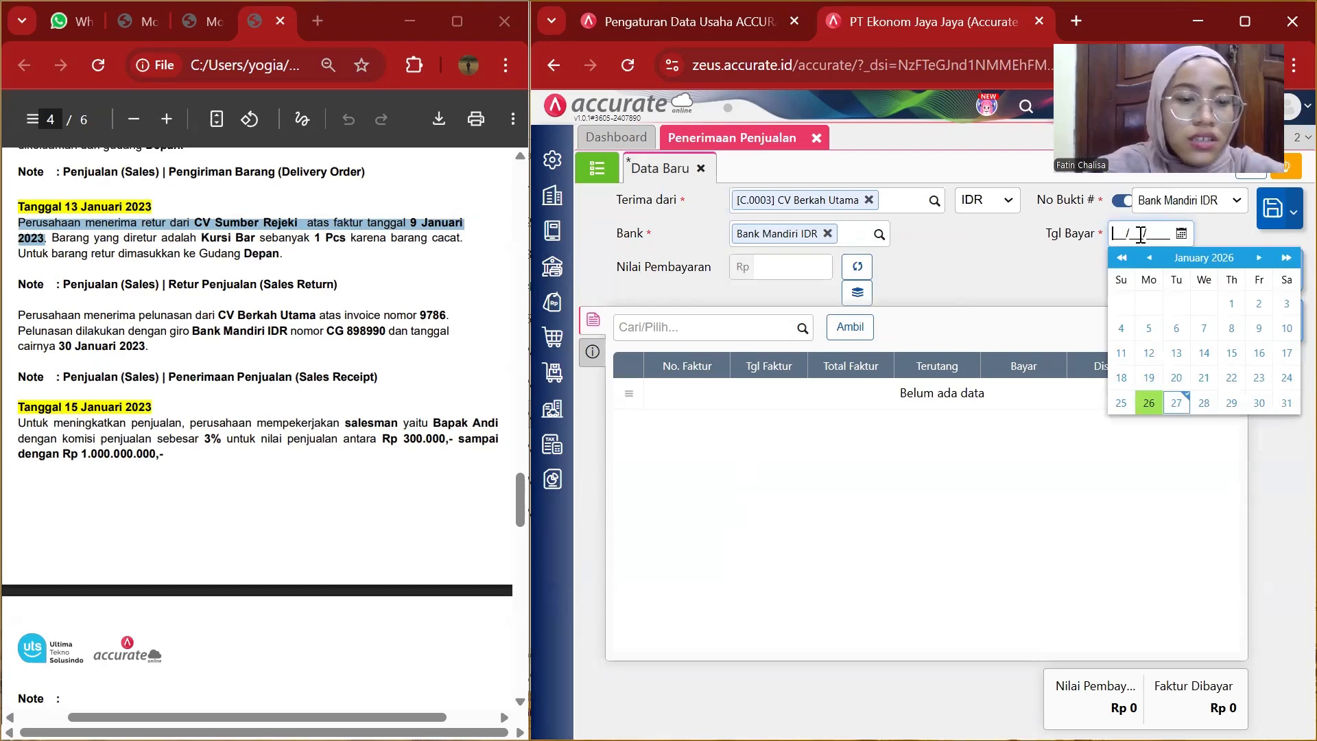
type("13/0")
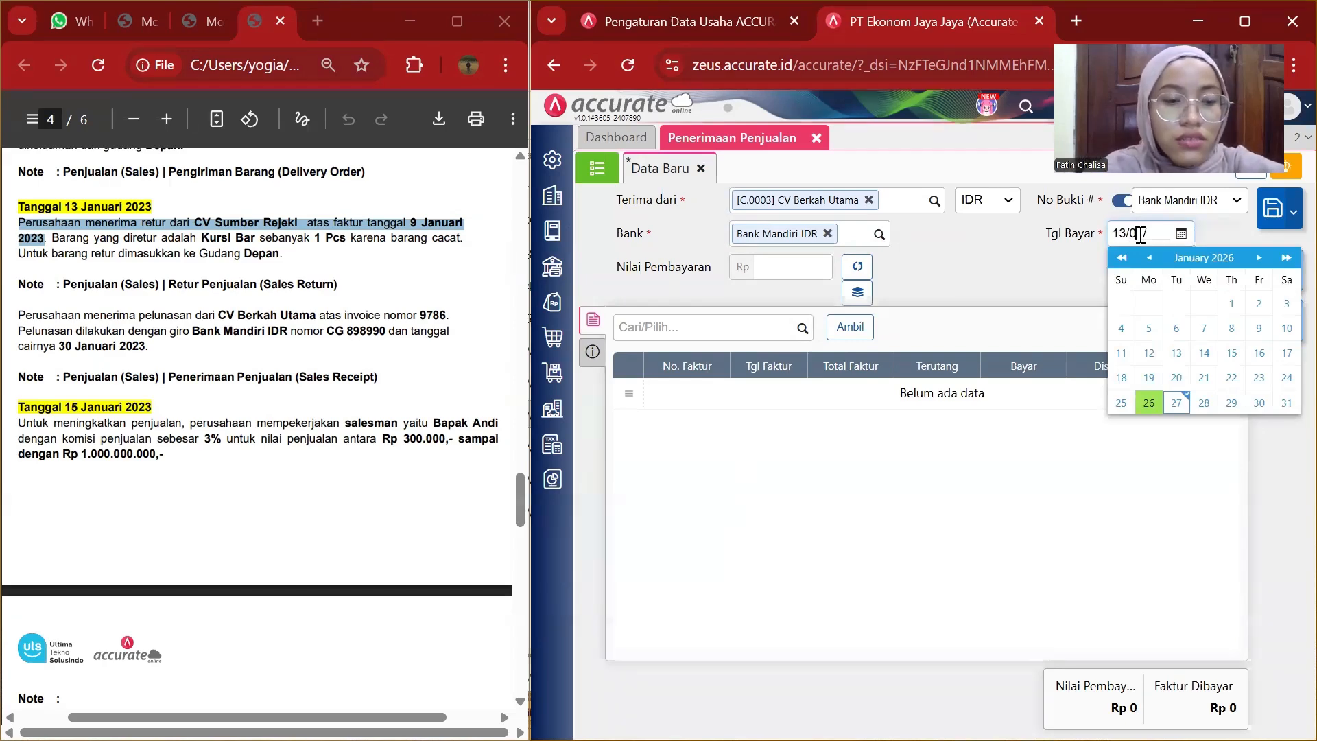
type("1/2023")
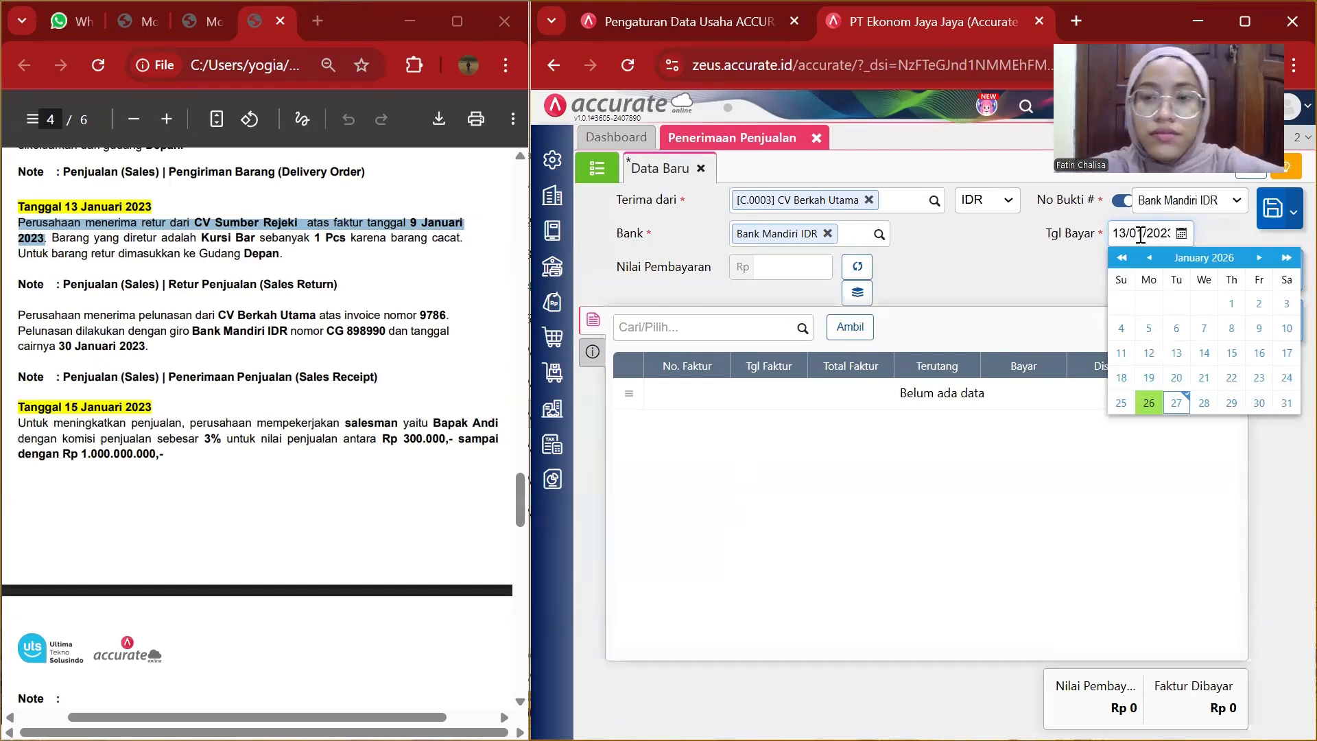
left_click(910, 288)
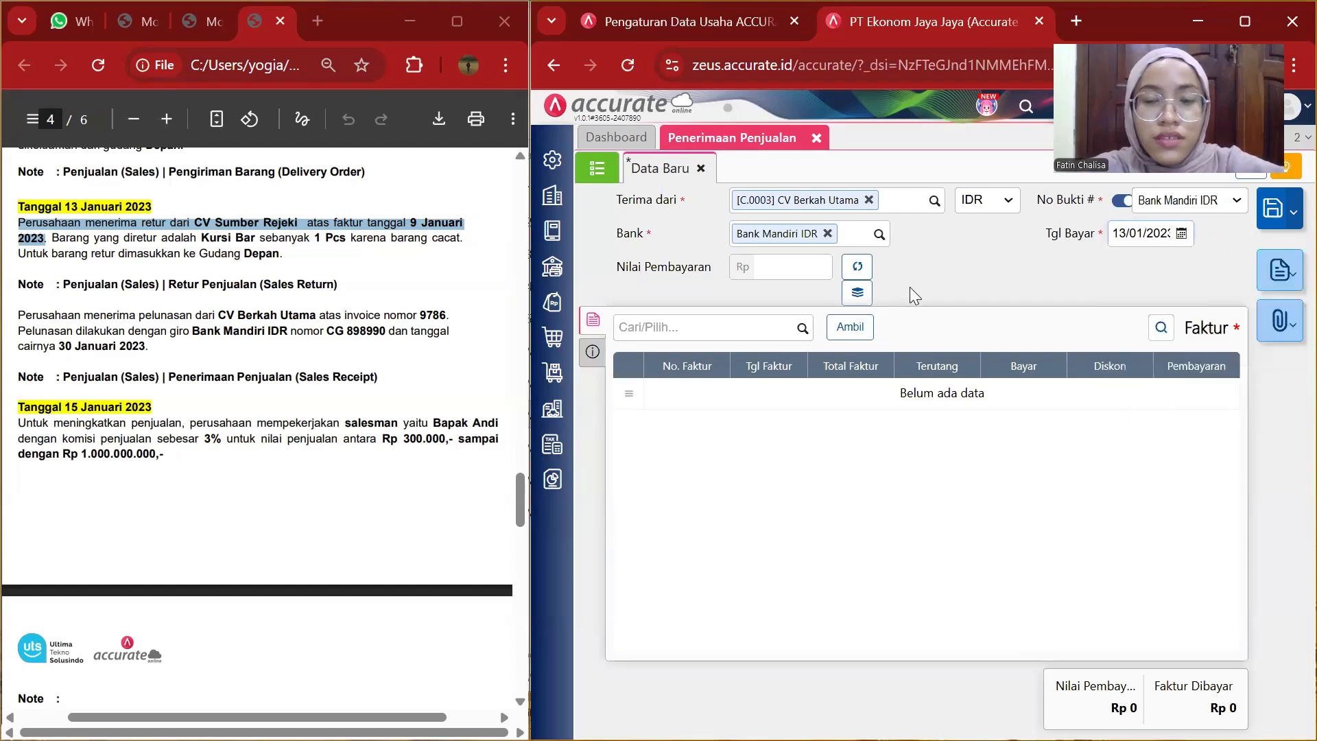
Pull in outstanding invoice 9786 and fill the payment amount to match the invoices paid.
left_click(840, 332)
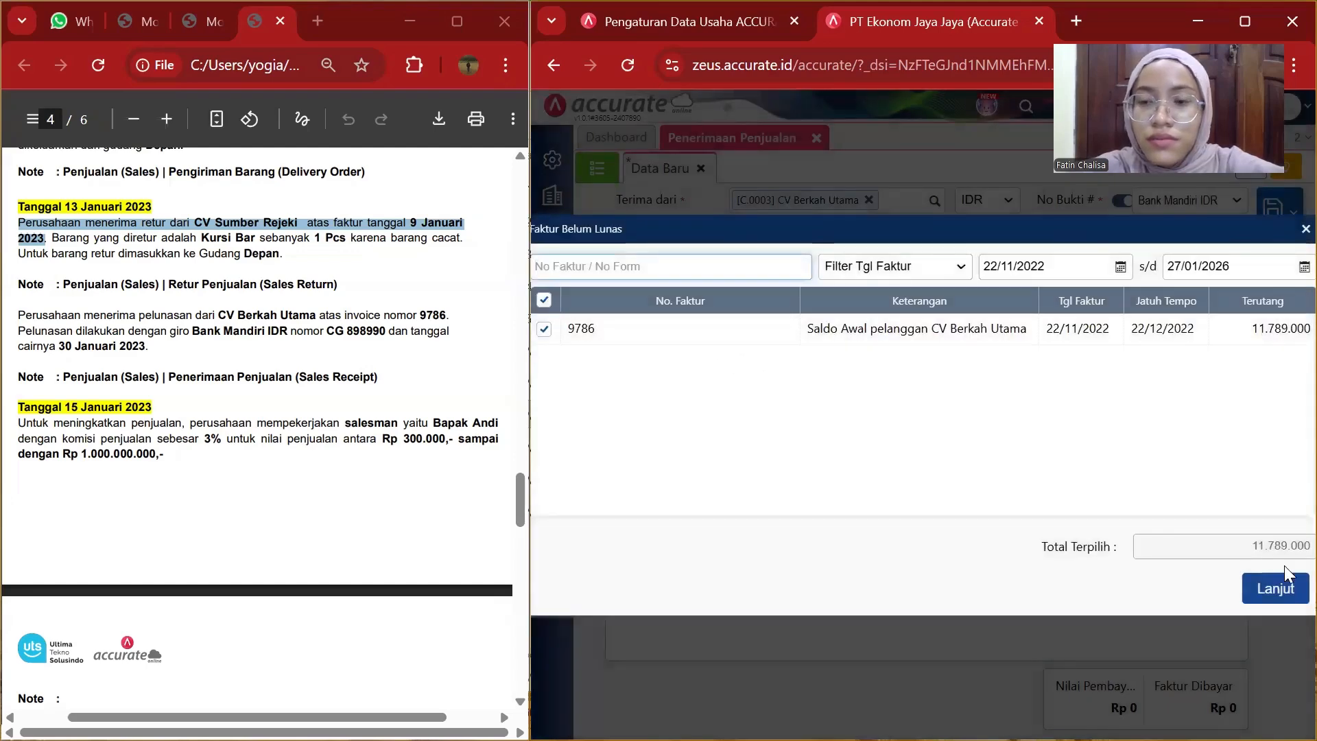
left_click(1285, 603)
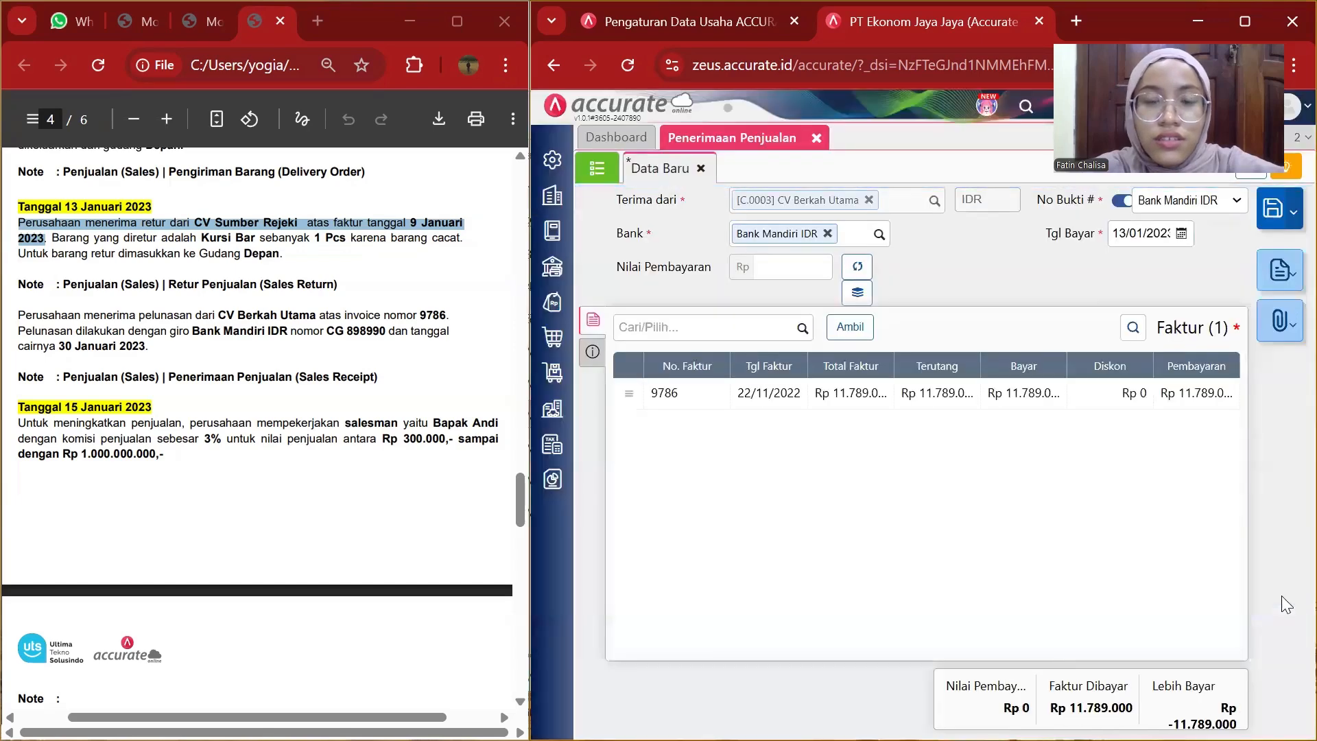
left_click(858, 266)
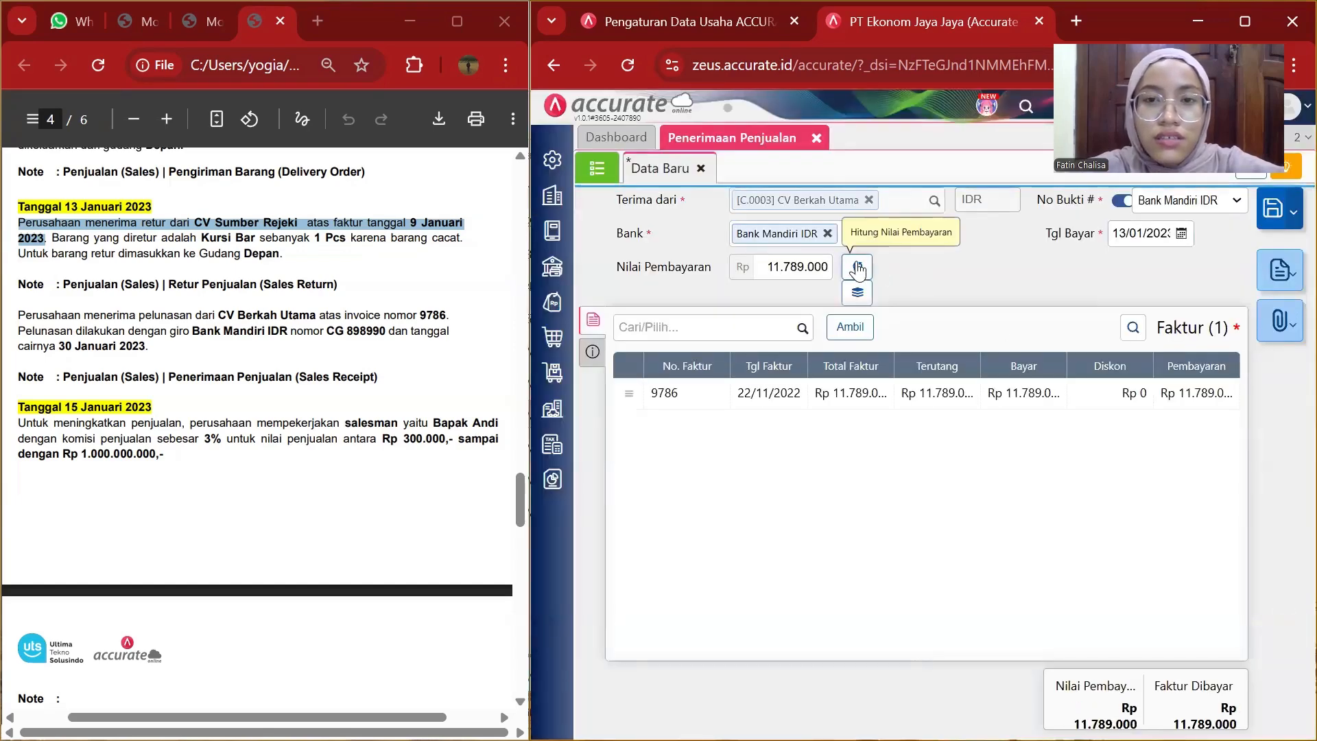
In the other-info section, set the payment method to Cek/Giro with cheque number CG 898990.
left_click(587, 353)
left_click(793, 370)
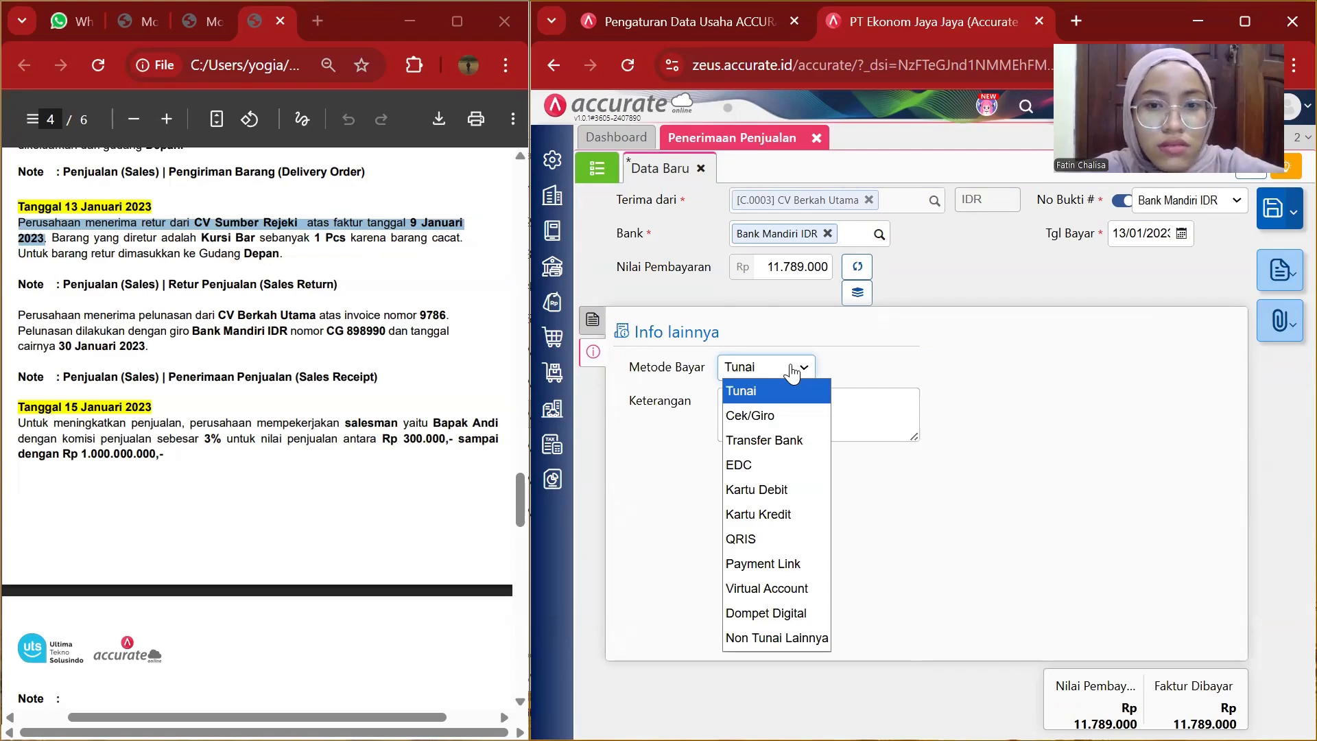
left_click(787, 415)
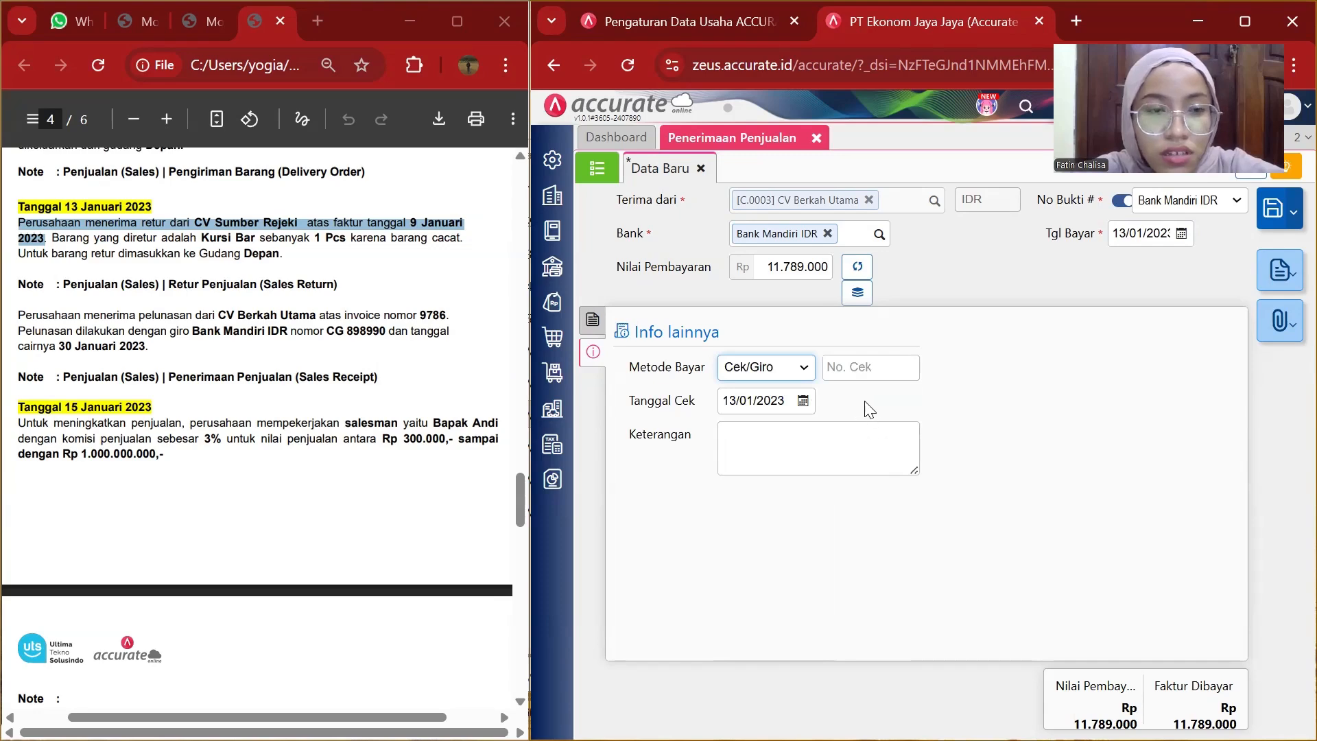
left_click(883, 371)
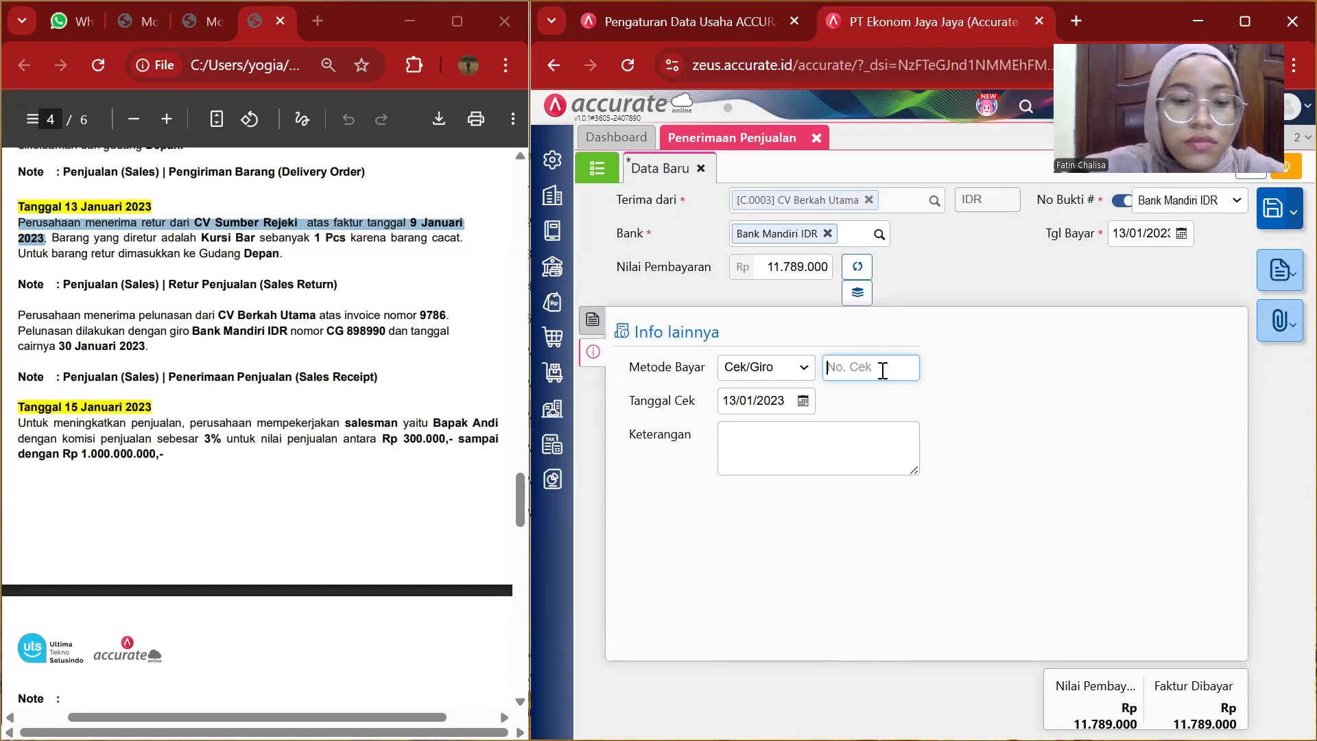
type("CG")
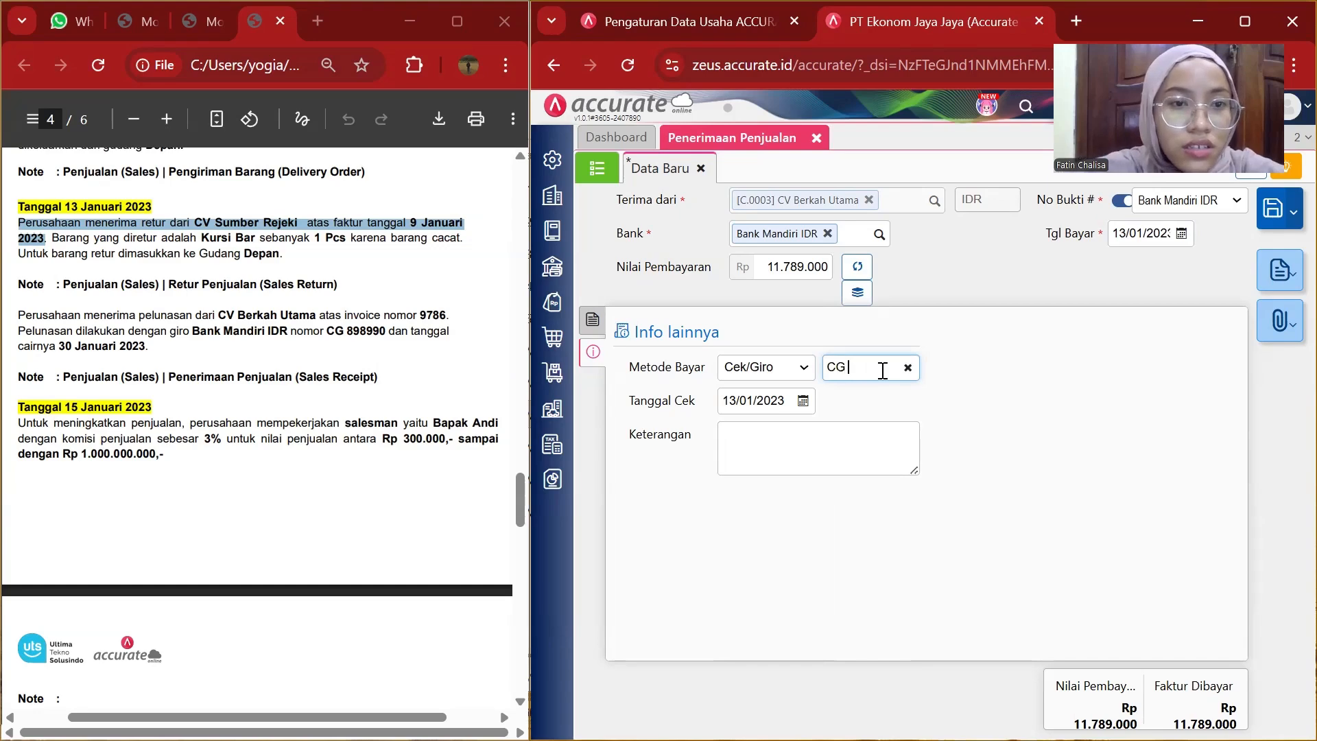
type("898990")
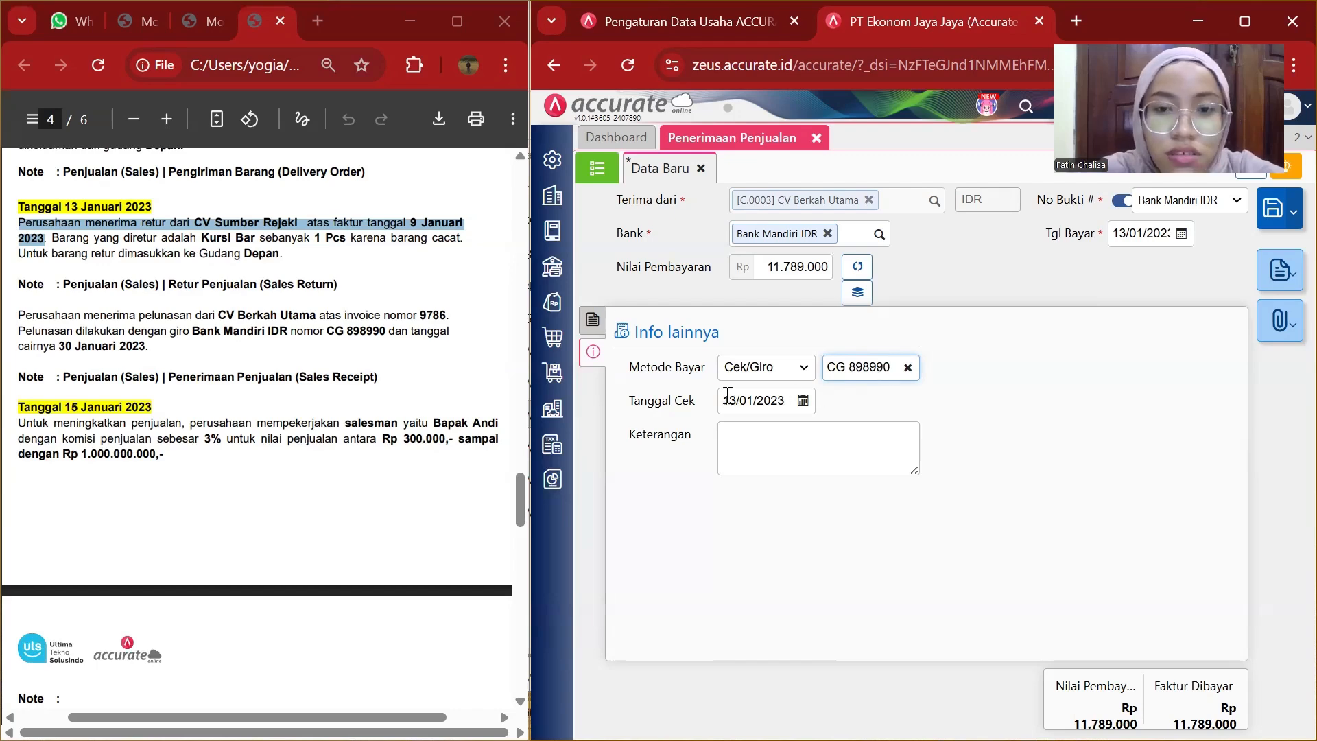
Set the cheque date to 30/01/2023.
left_click(777, 405)
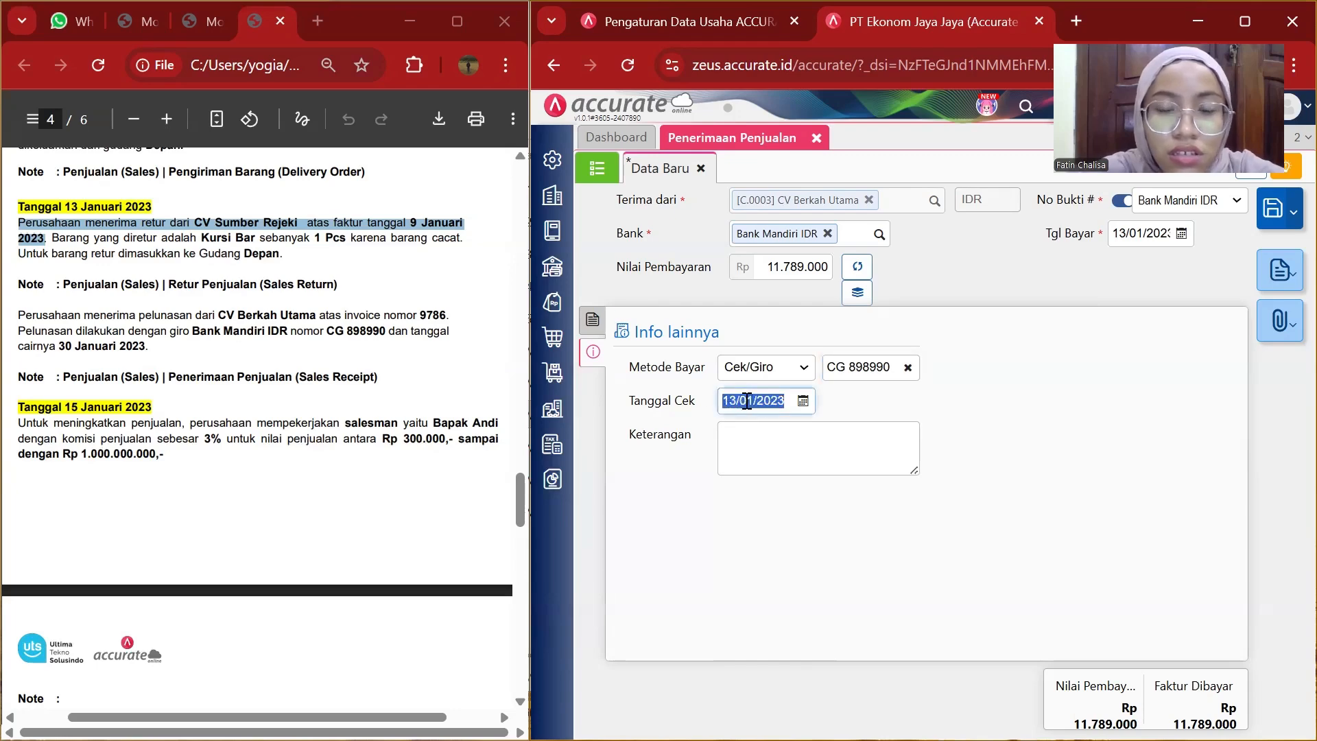
key("BackSpace")
type("3")
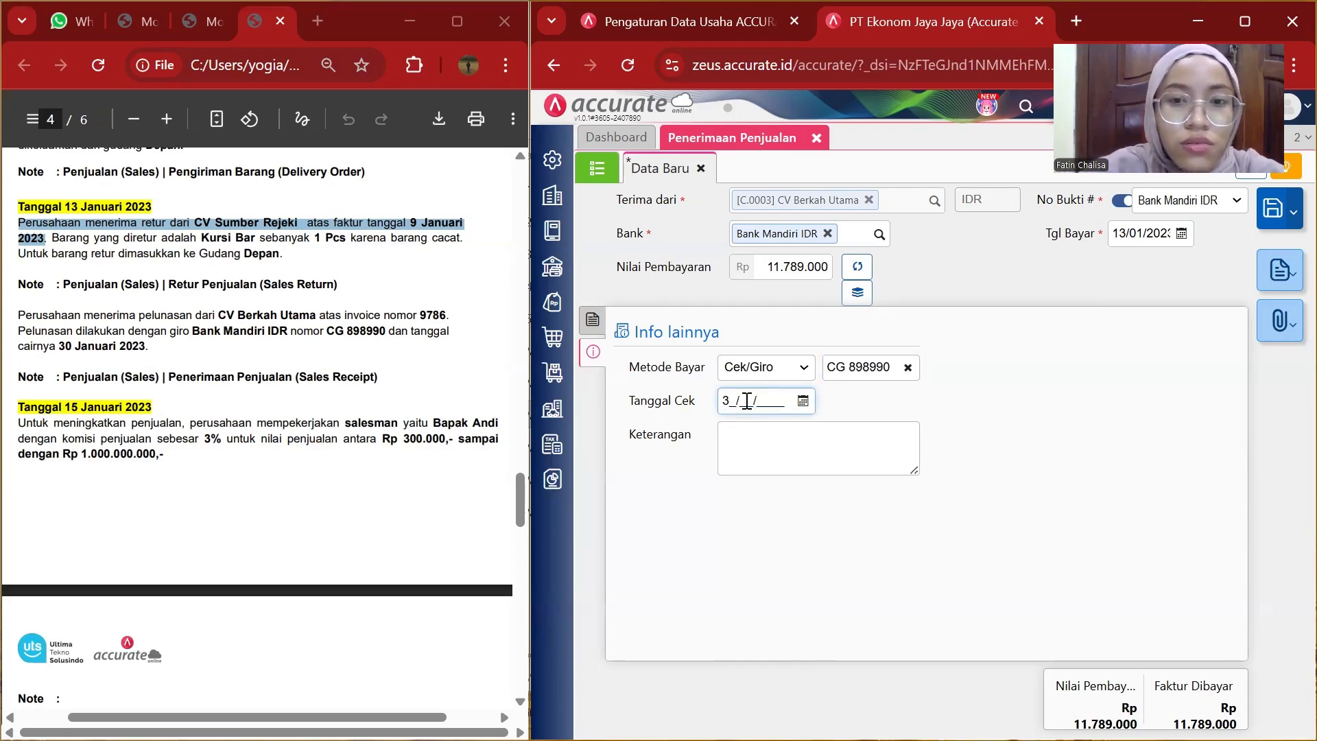
type("0/01/2023")
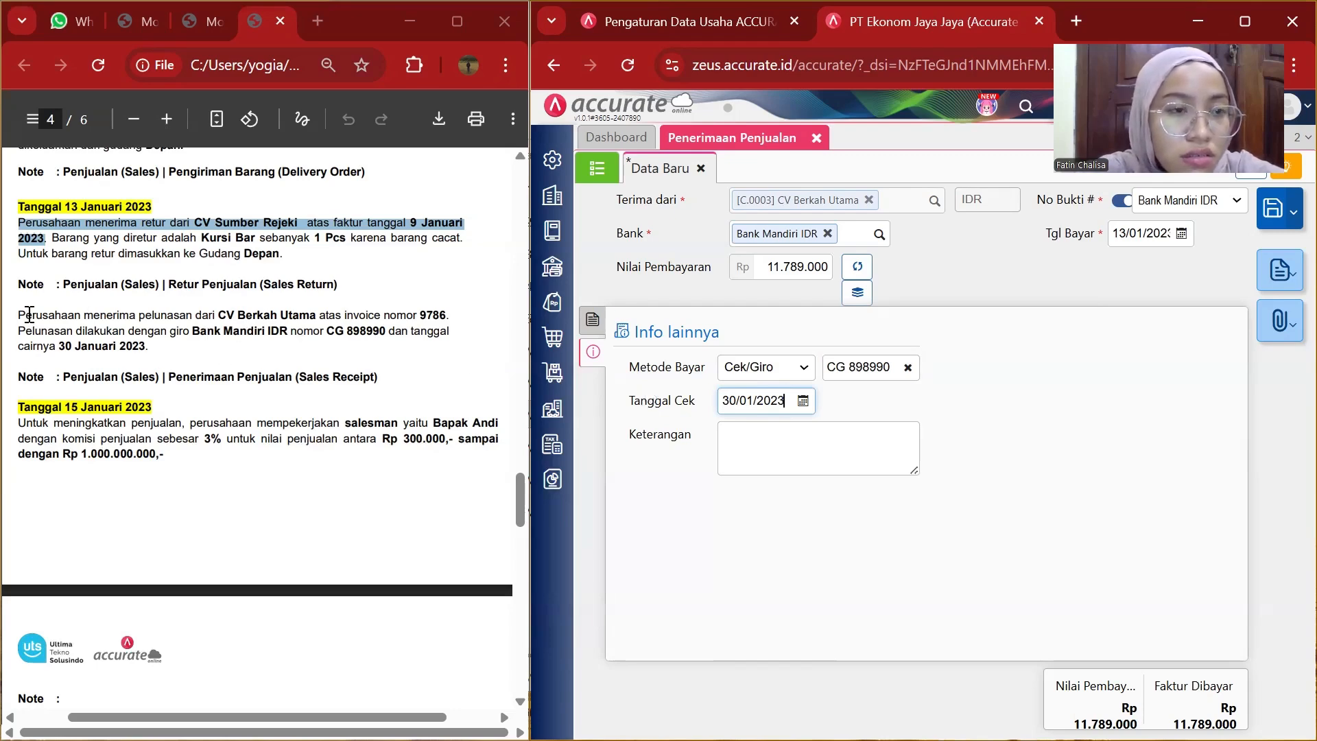
Copy the CV Berkah Utama payment sentence from the PDF and paste it into the receipt's notes.
left_click_drag(11, 315, 151, 354)
key("ctrl+c")
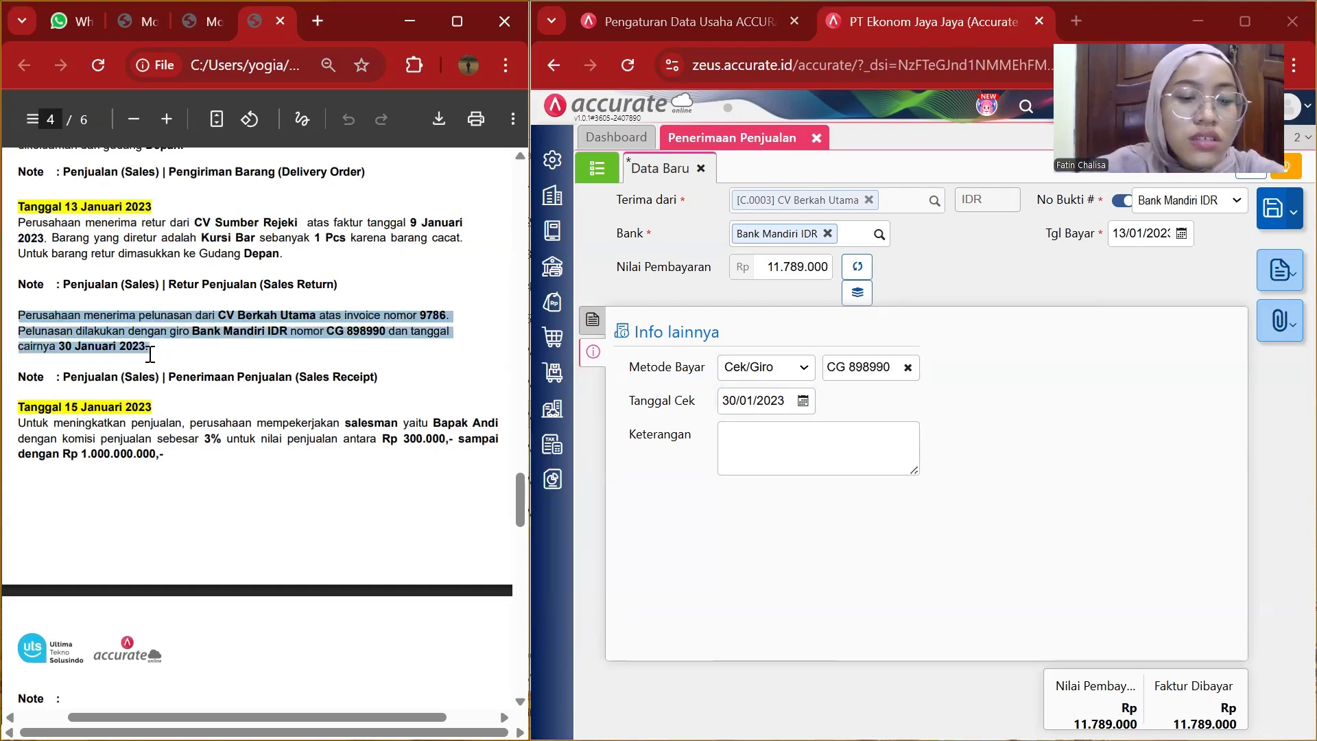
left_click(747, 442)
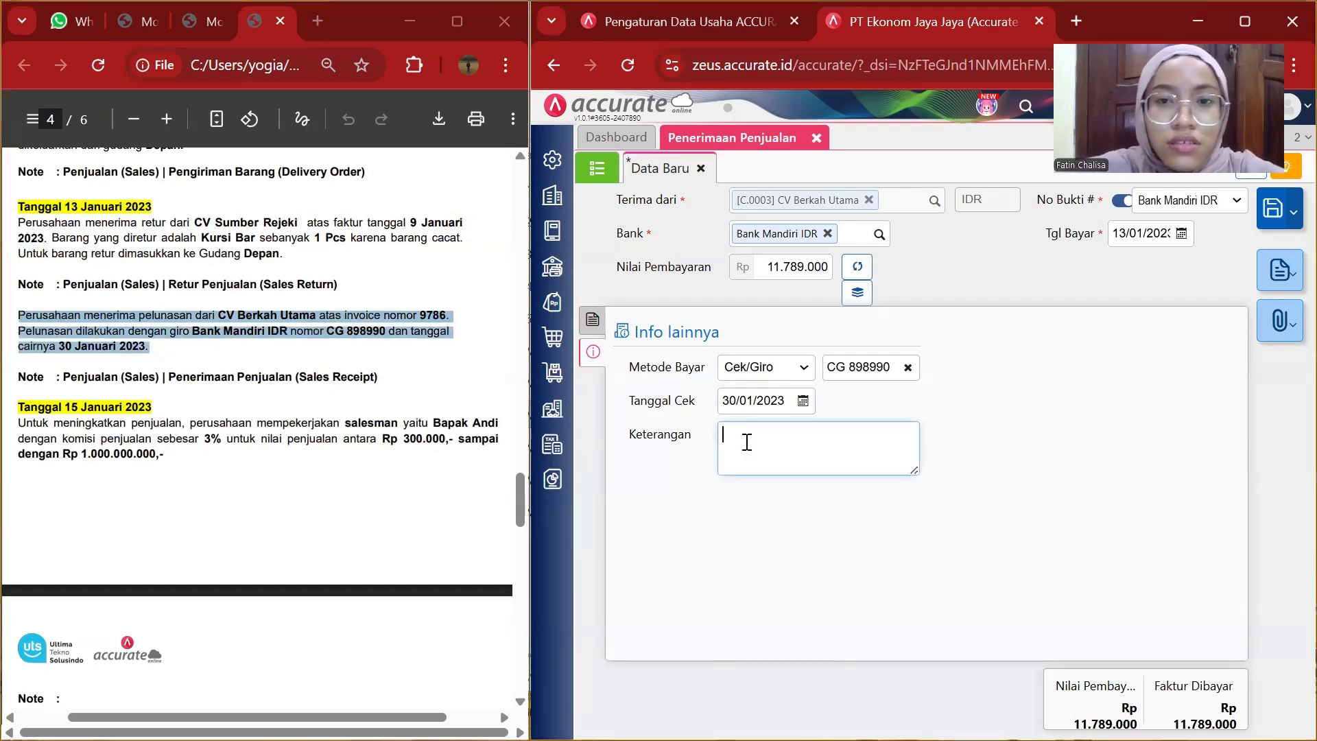
key("ctrl+v")
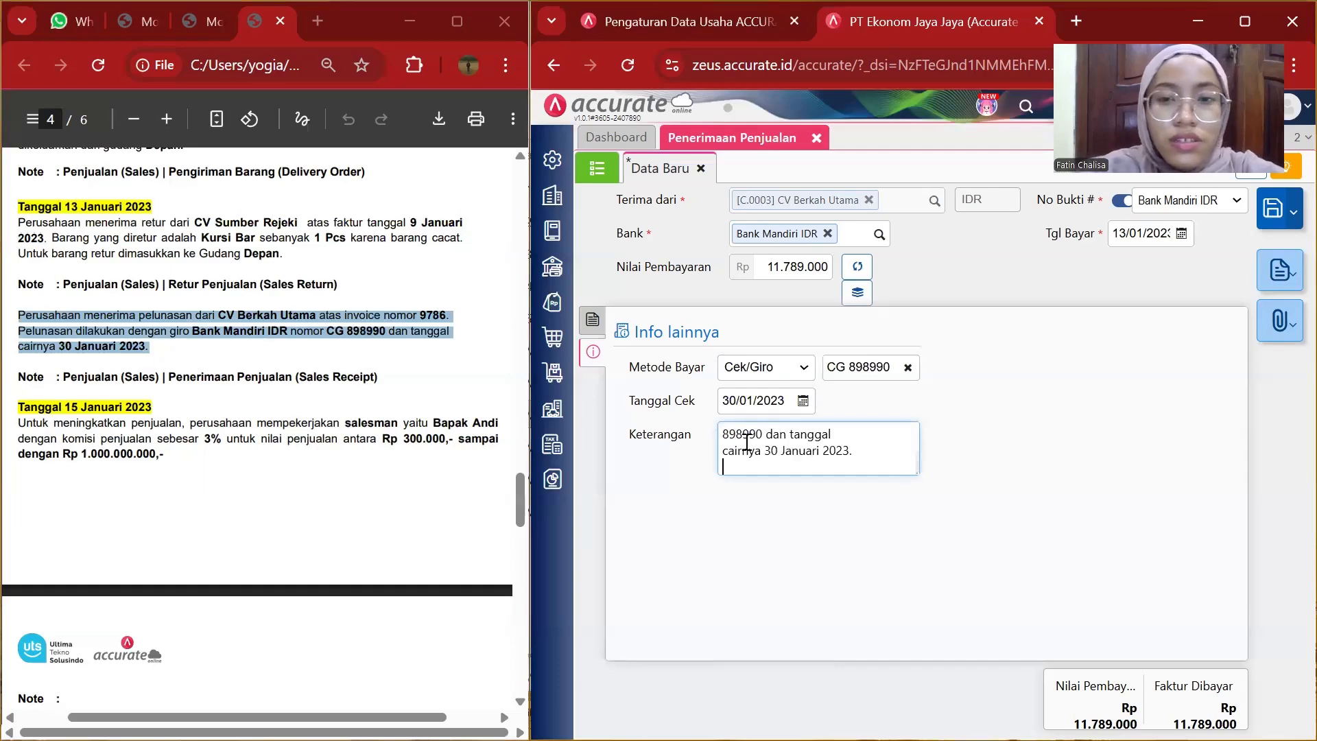
key("BackSpace")
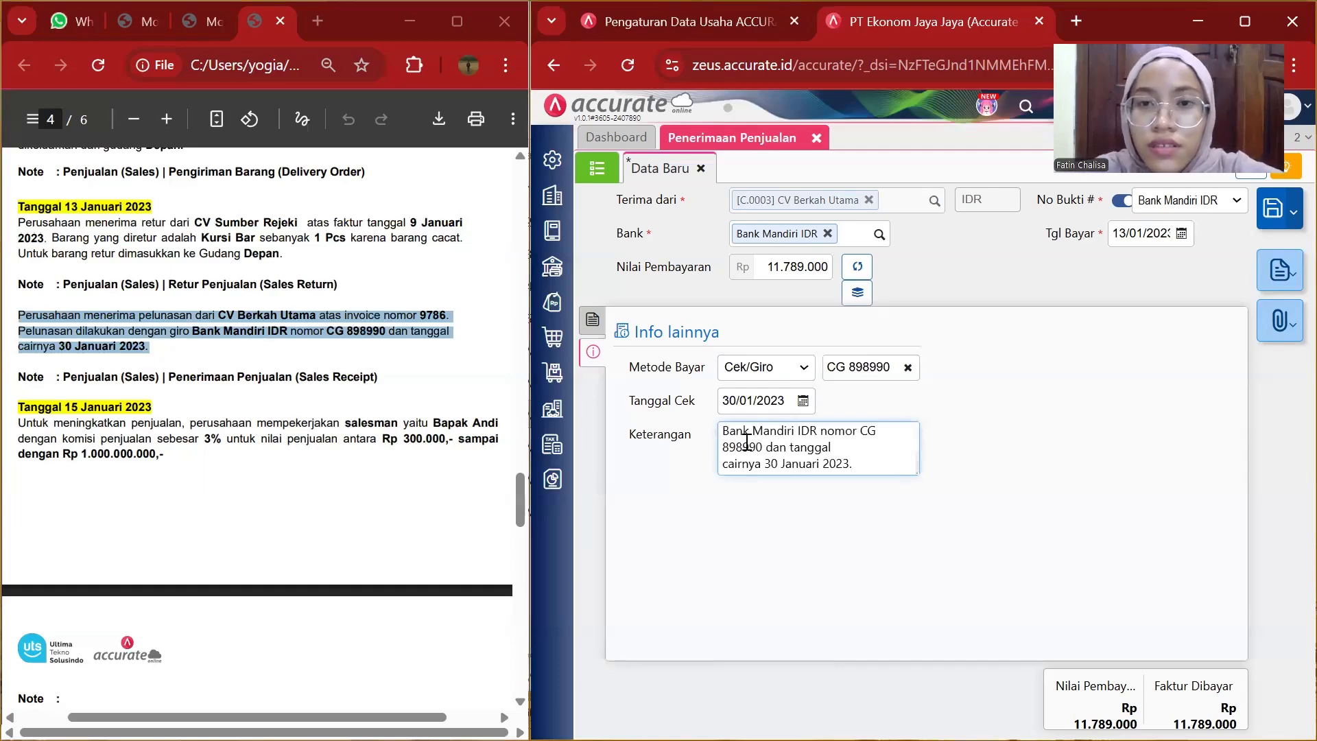
Save the sales receipt.
scroll(747, 443, "up", 1)
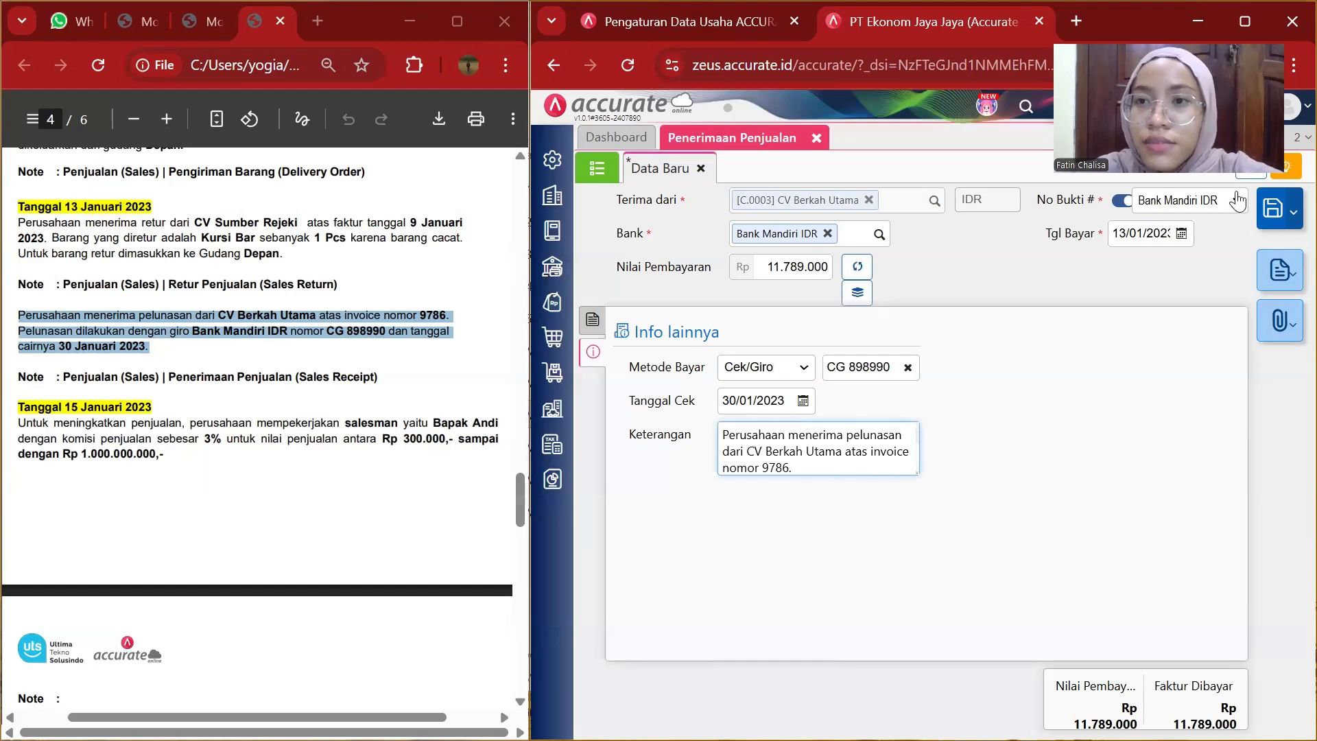
left_click(1270, 211)
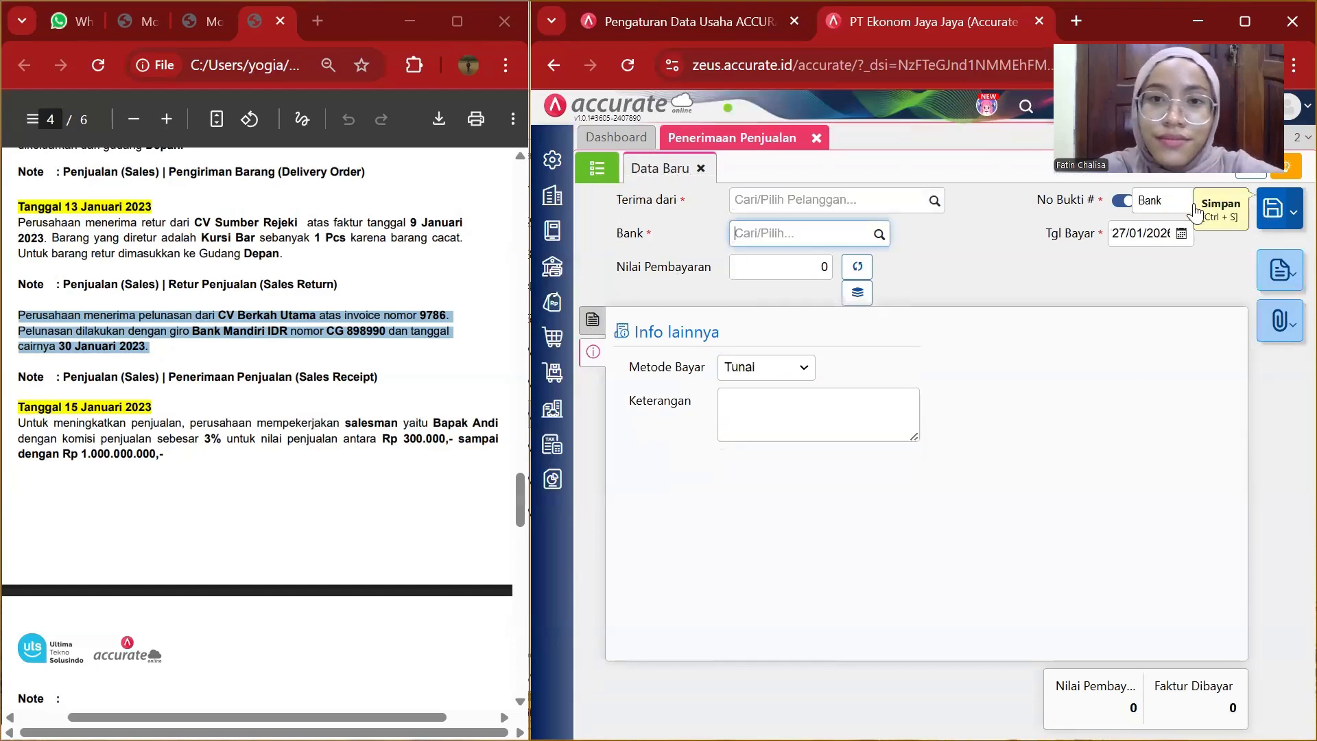
Close the sales receipt tab and open a new employee form from the company settings.
left_click(817, 138)
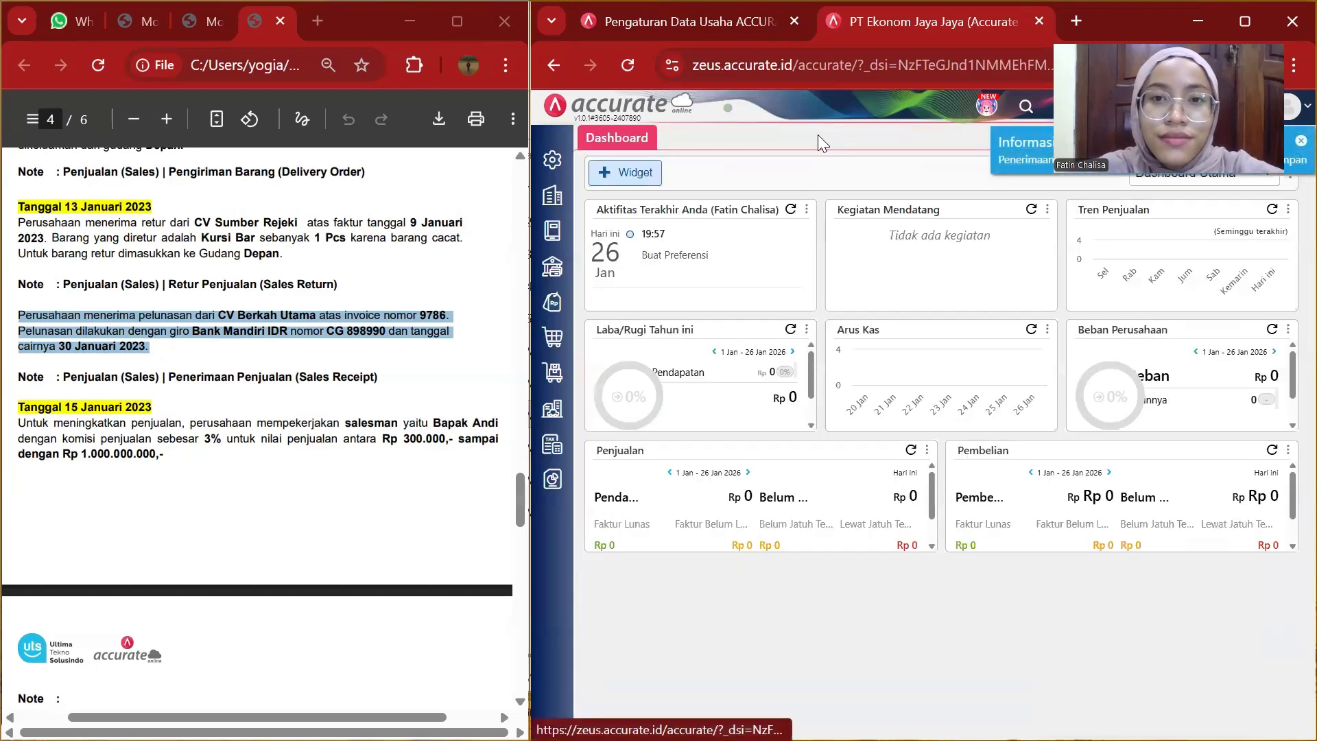
scroll(345, 356, "down", 2)
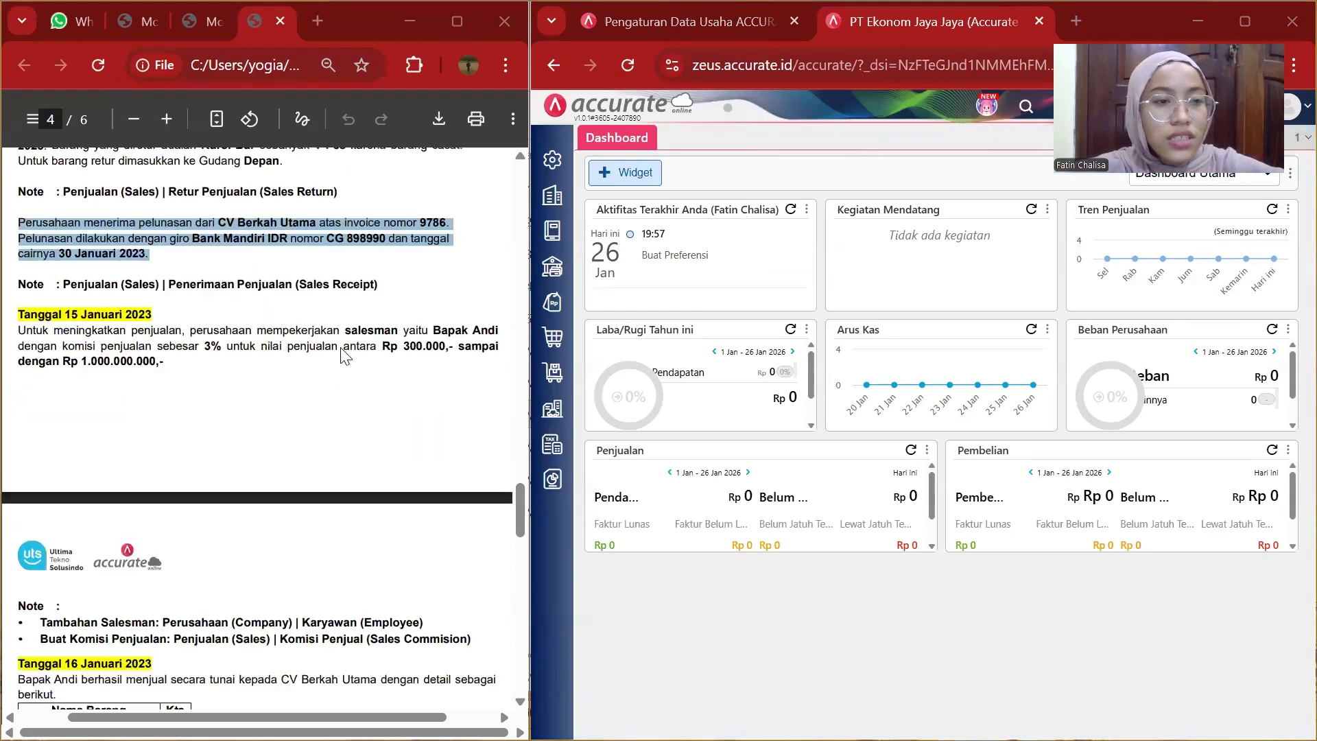
scroll(345, 356, "down", 1)
scroll(345, 356, "down", 1)
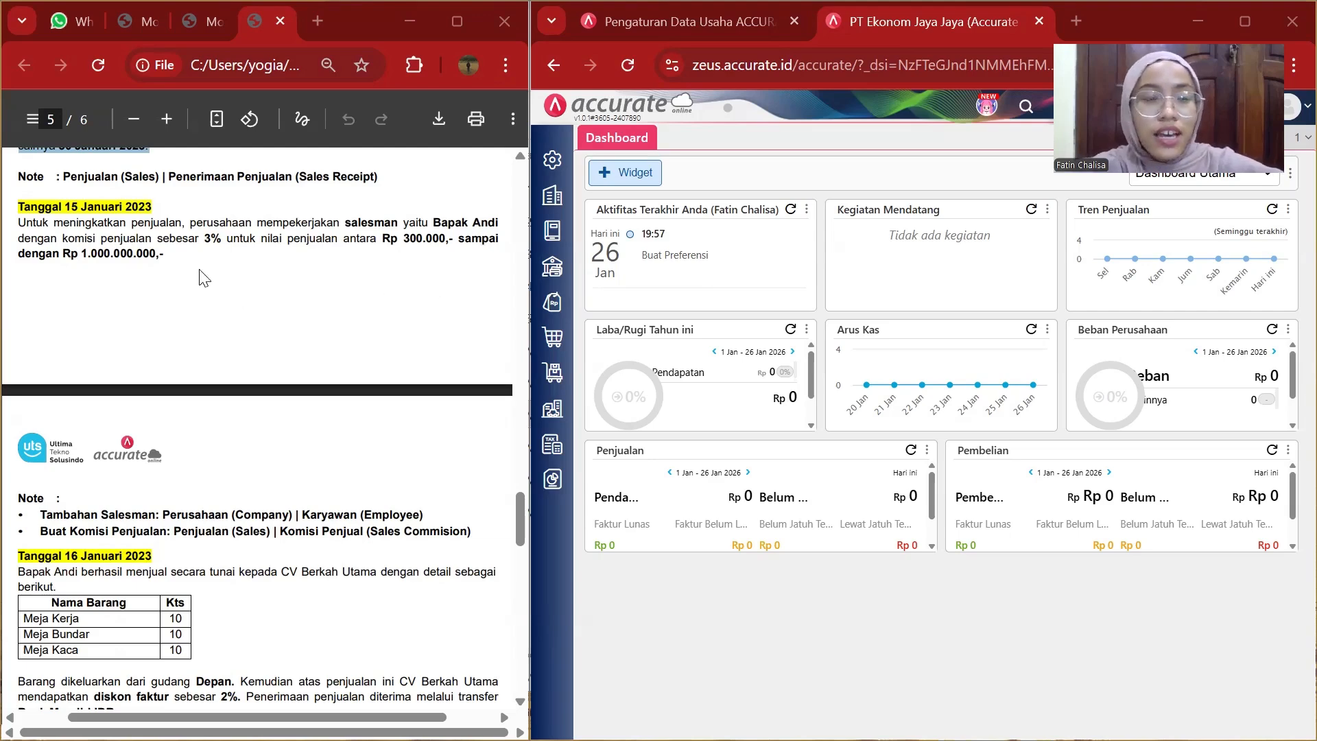
left_click(555, 214)
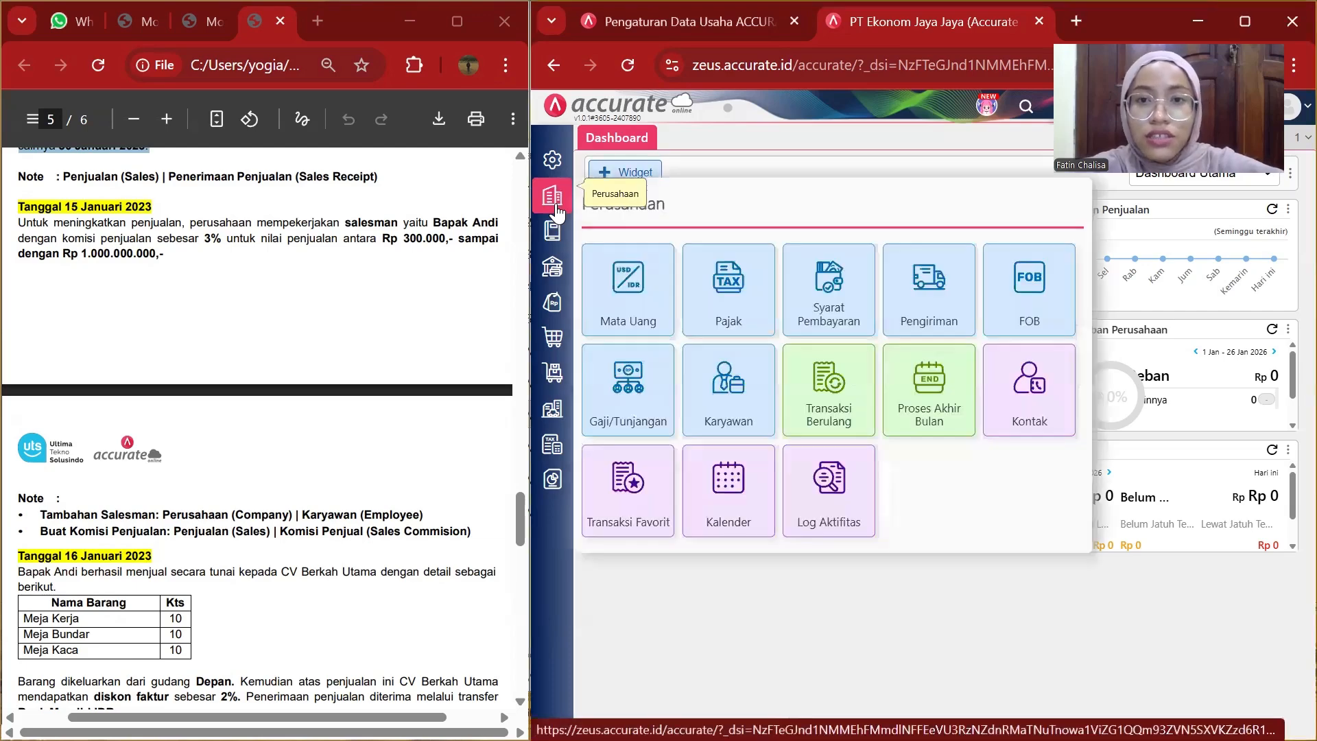
left_click(741, 350)
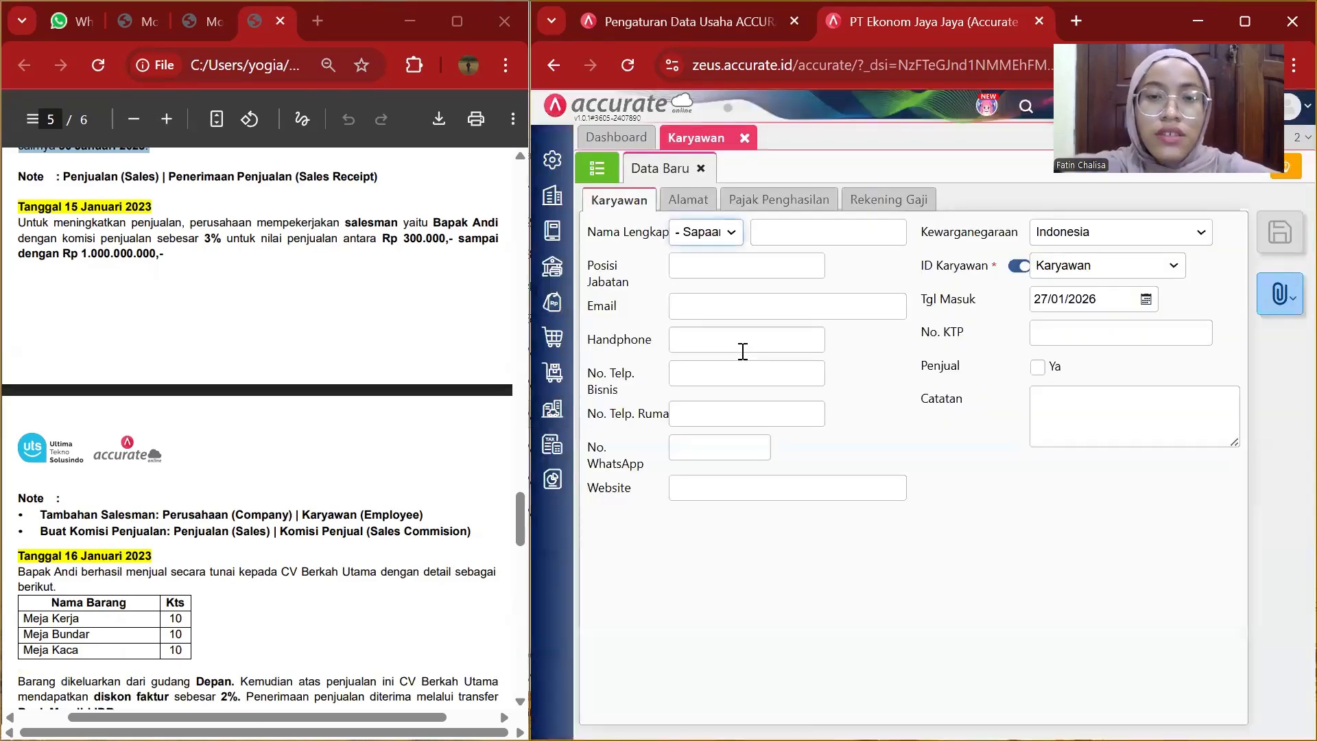
Set the employee's salutation to Bapak and enter the salesman's name.
left_click(733, 232)
left_click(704, 284)
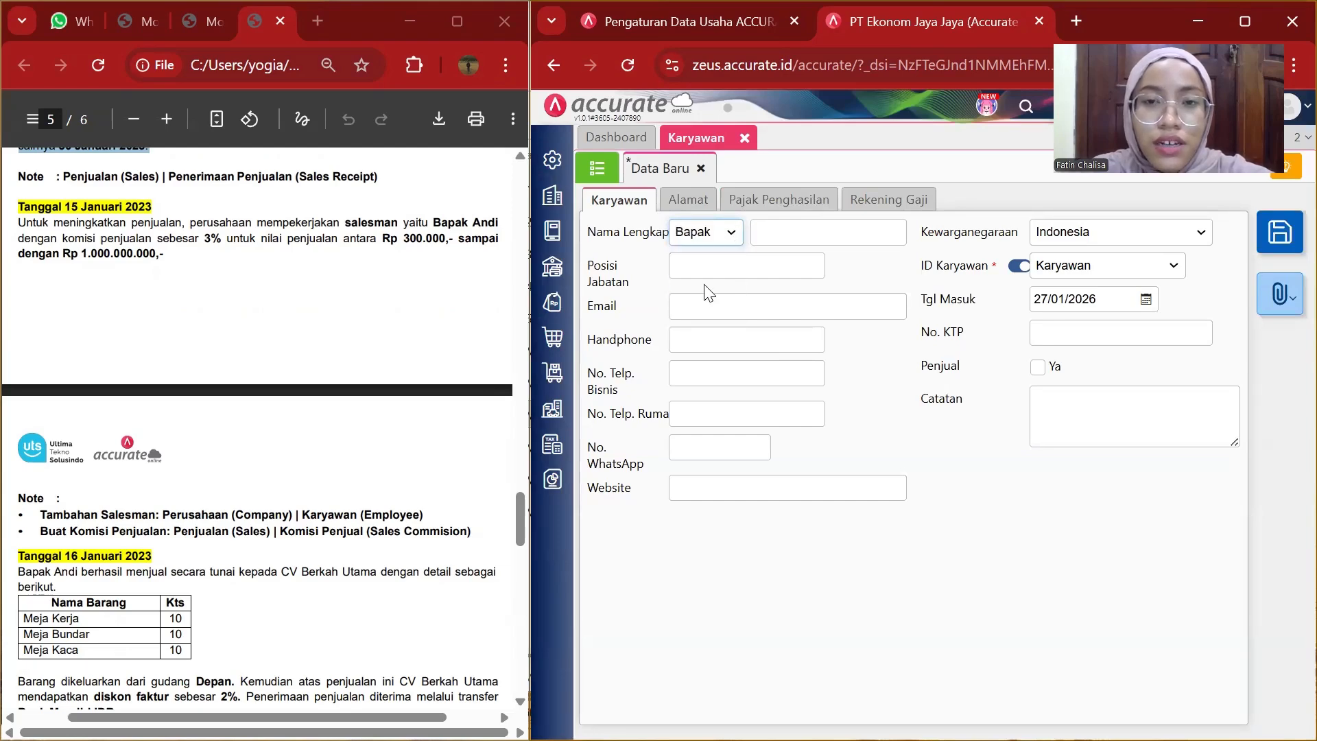
left_click(790, 226)
type("A")
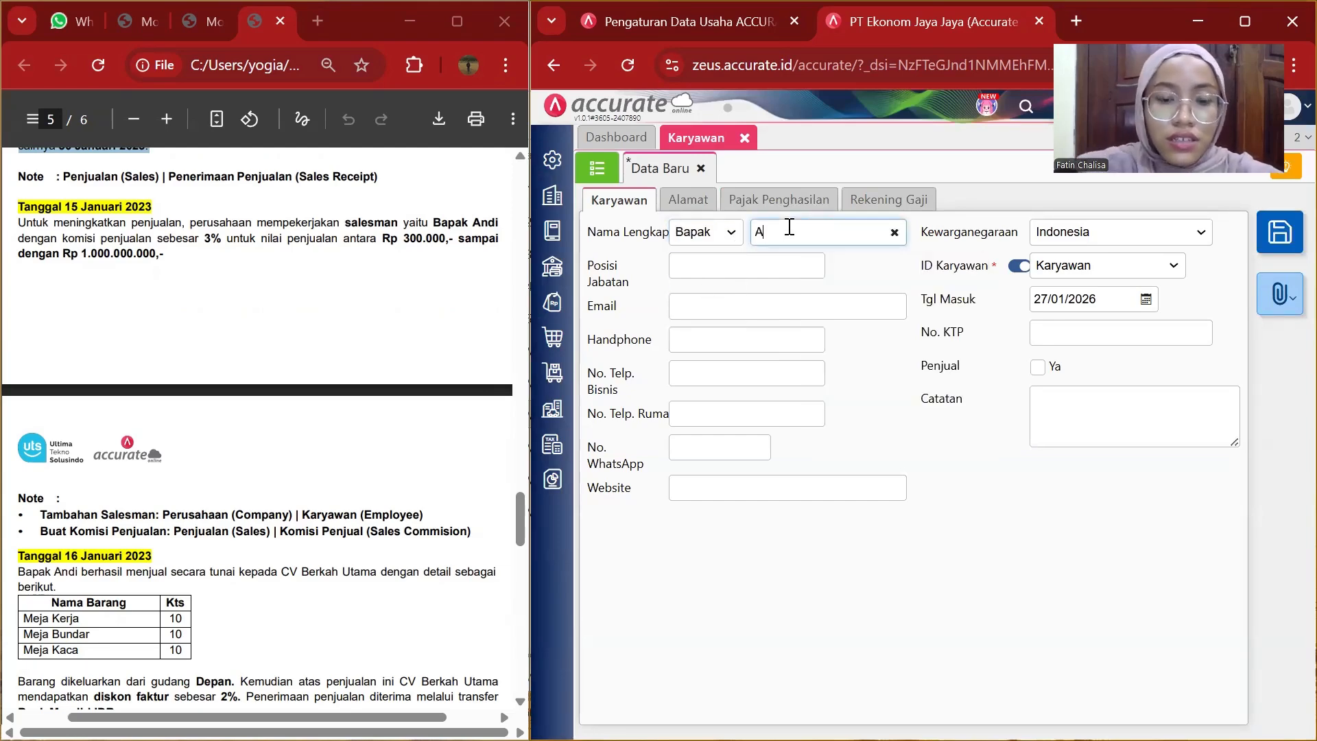
type("ndi")
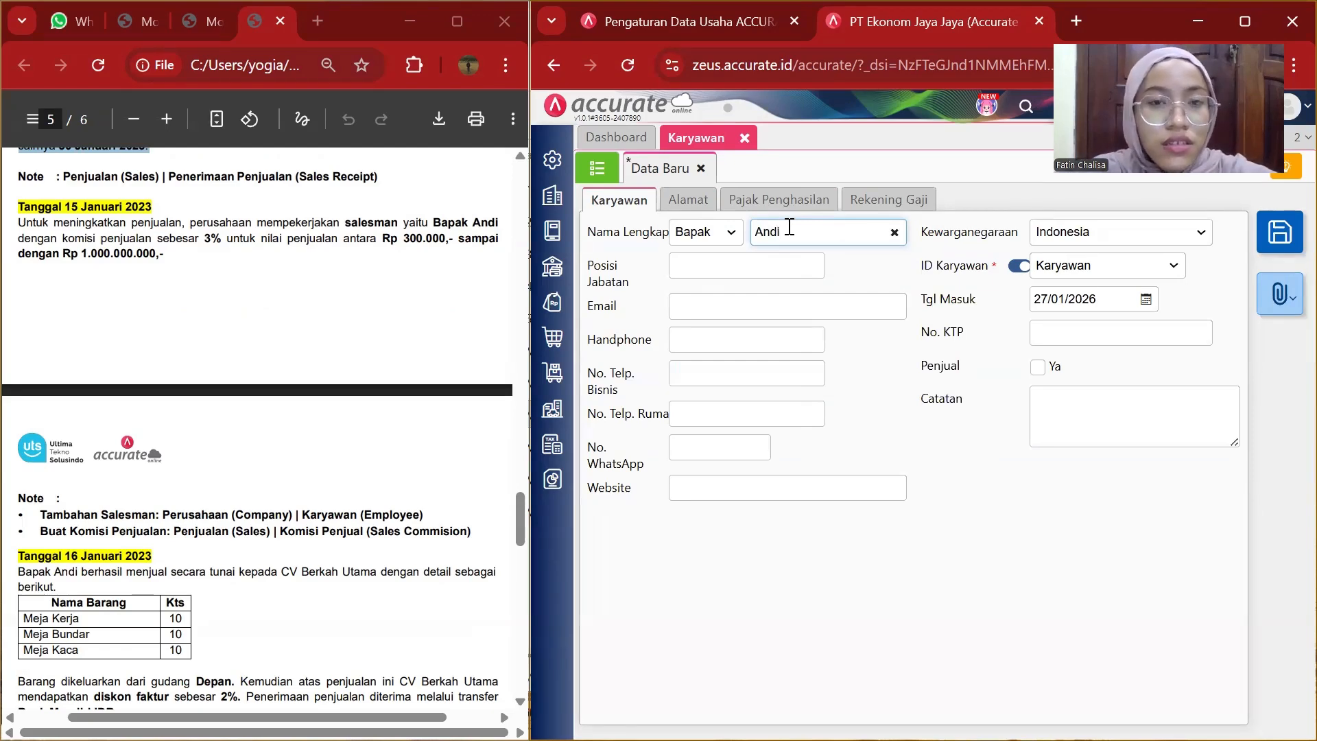
Set the employee's position to Salesman and the join date to 15/01/2023.
left_click(757, 260)
type("Salesman")
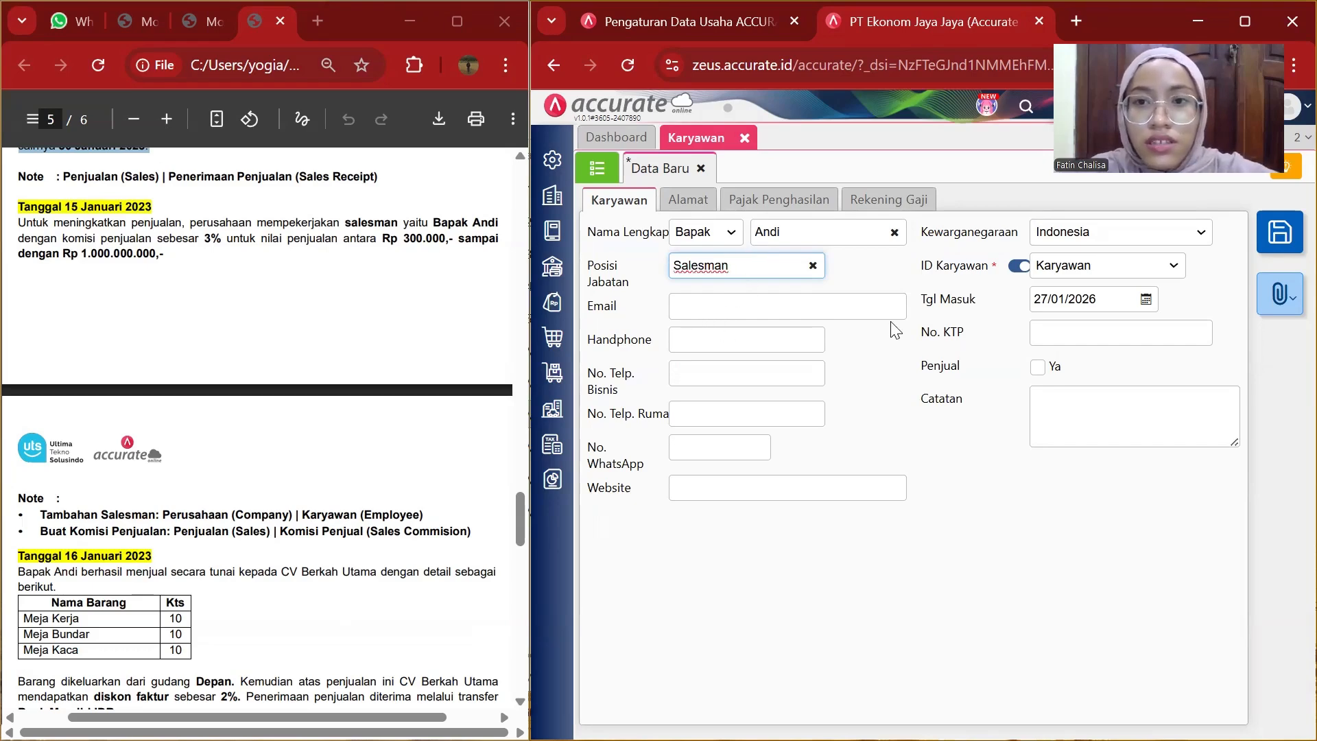
left_click(1113, 301)
key("BackSpace")
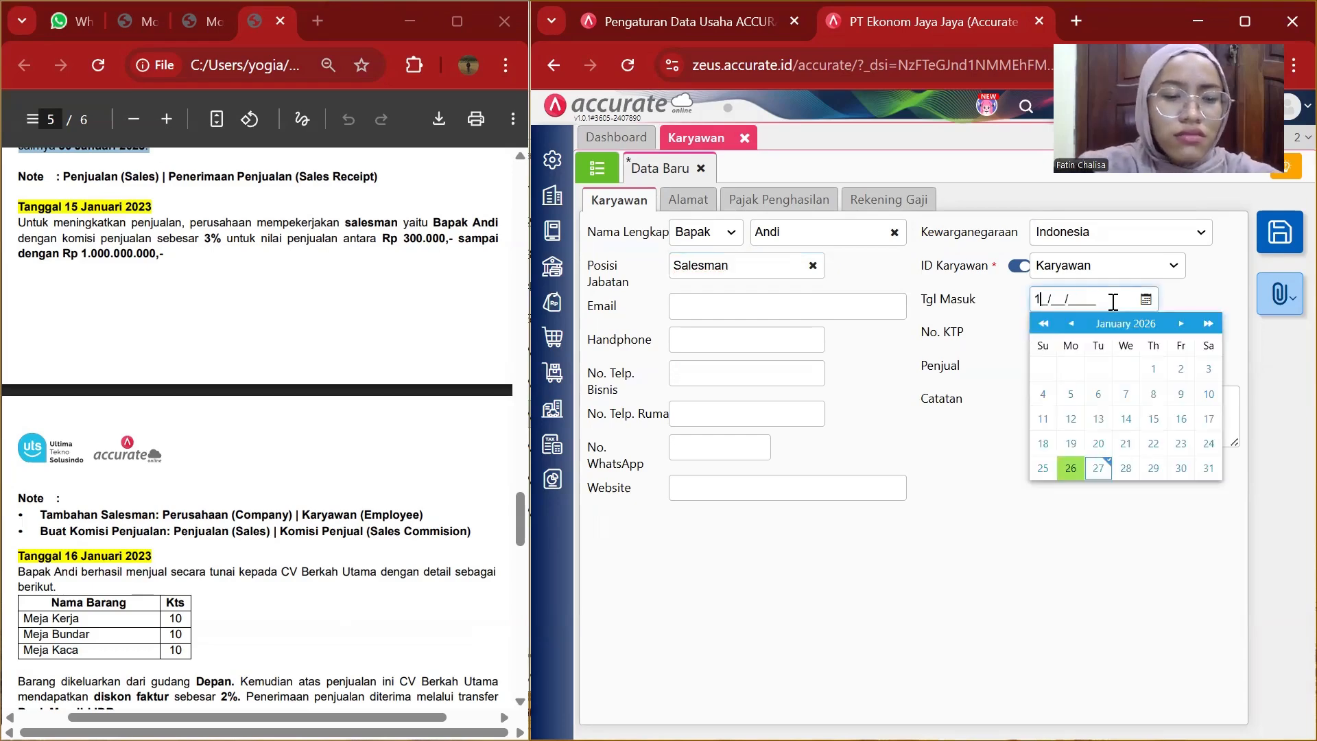
type("15/01/")
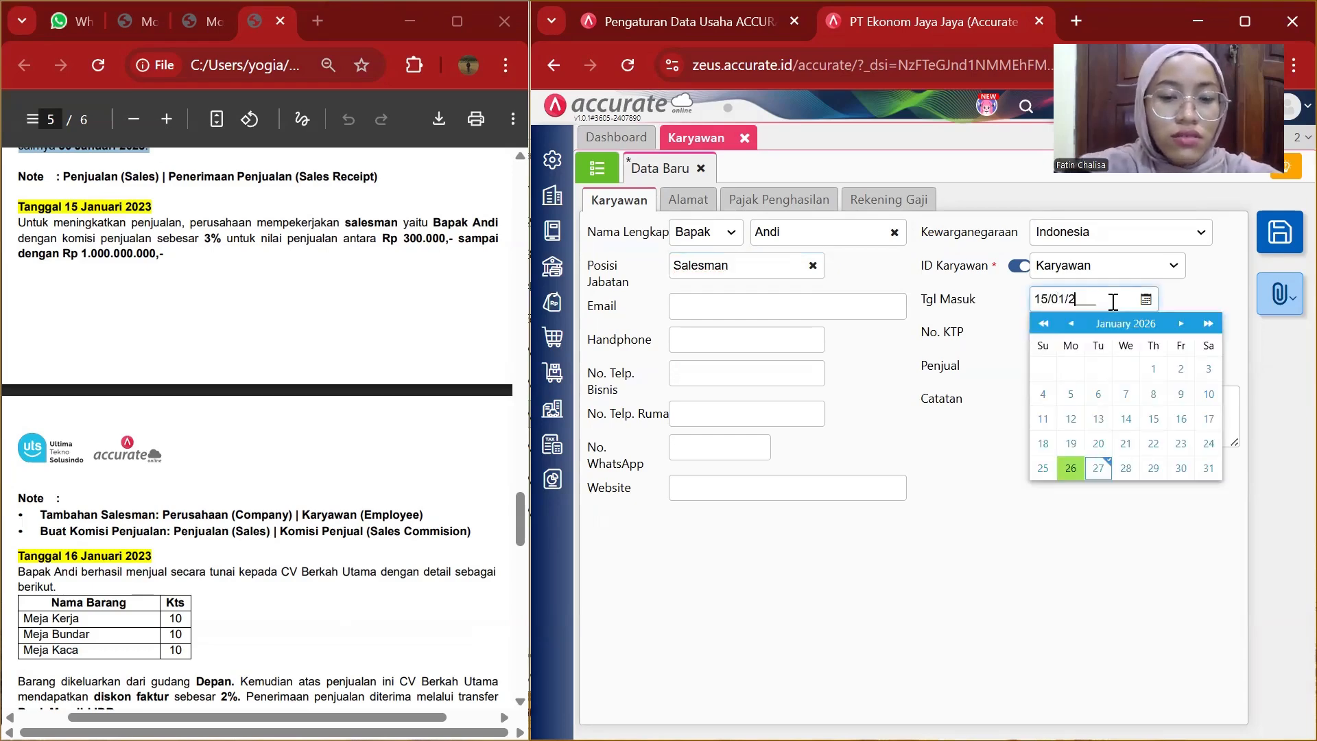
type("2023")
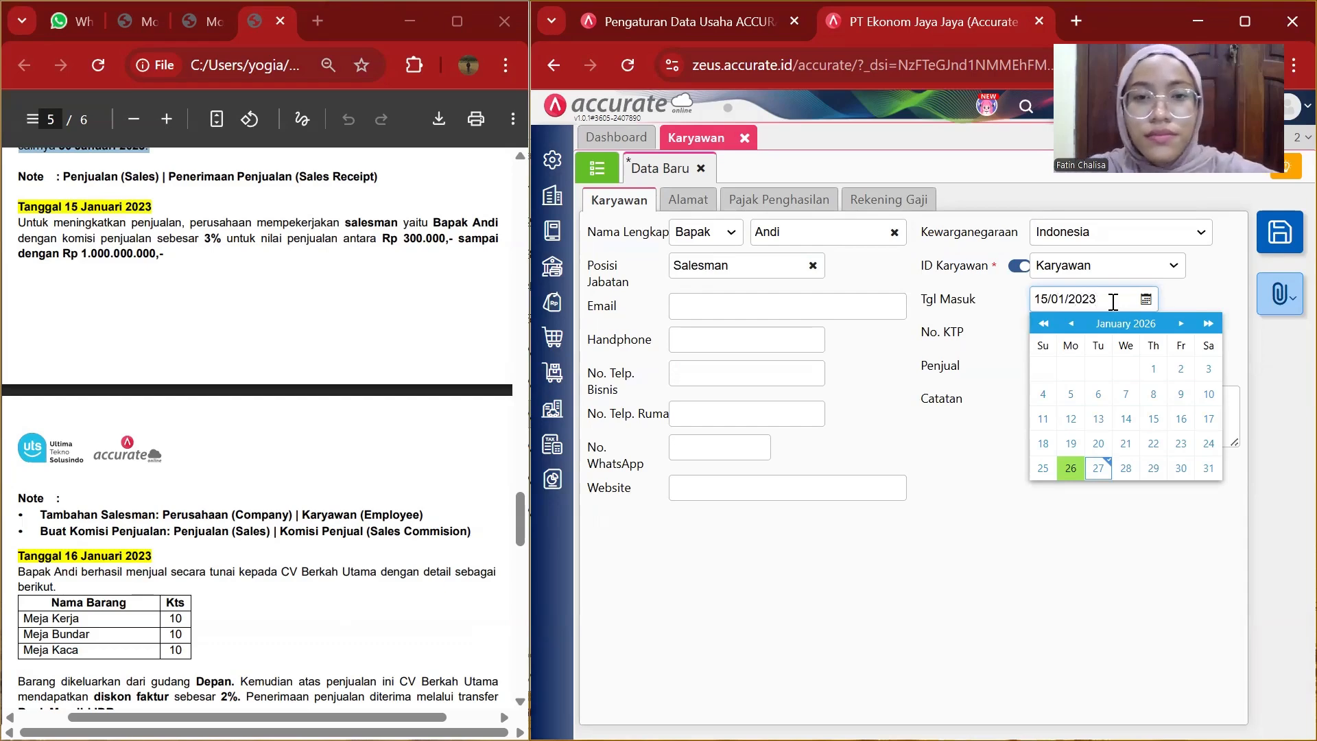
Mark the employee as a salesperson and save the employee record.
left_click(1007, 549)
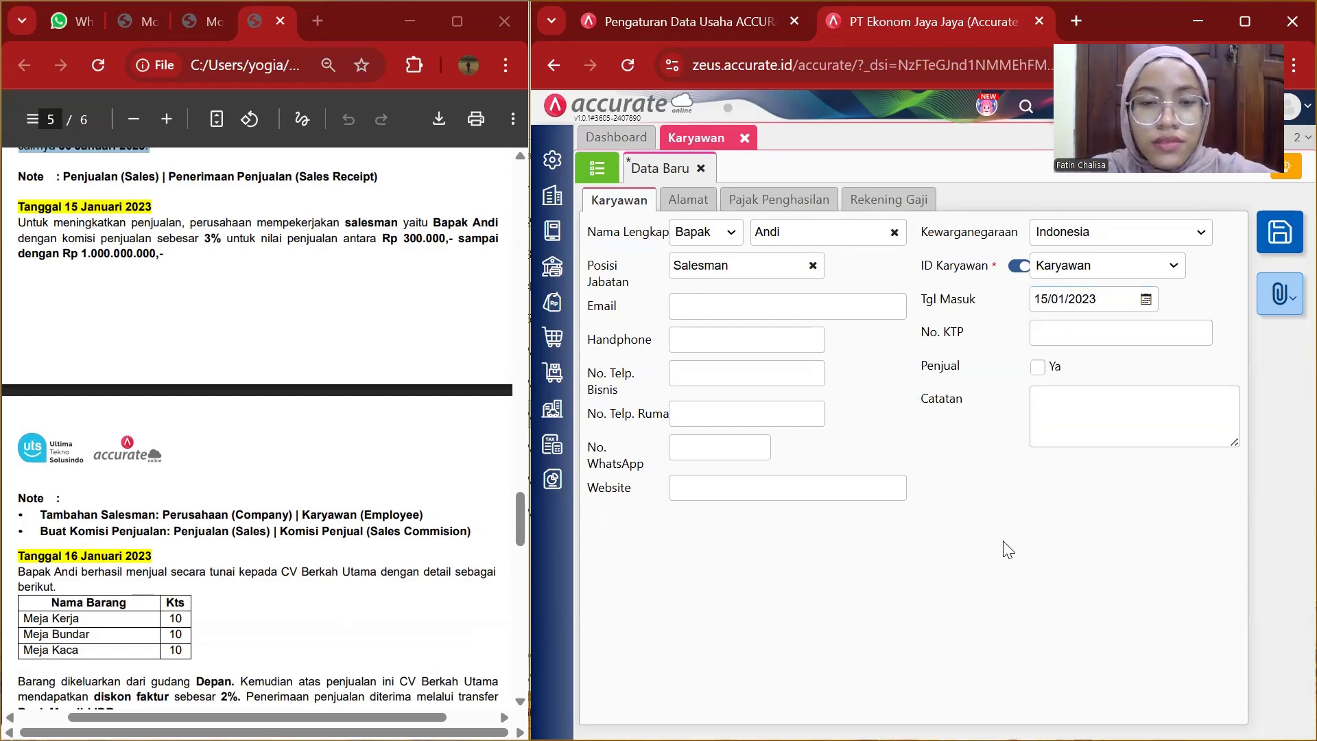
left_click(1042, 370)
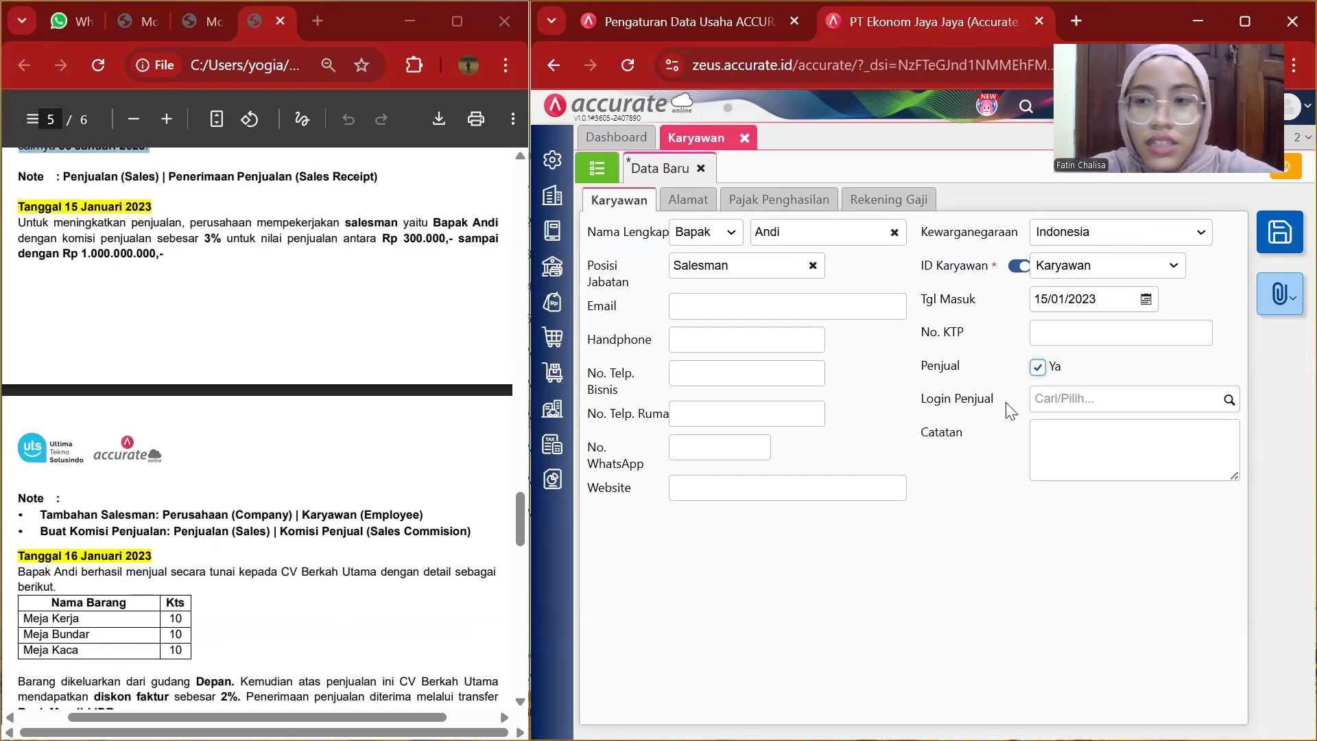
left_click(1276, 250)
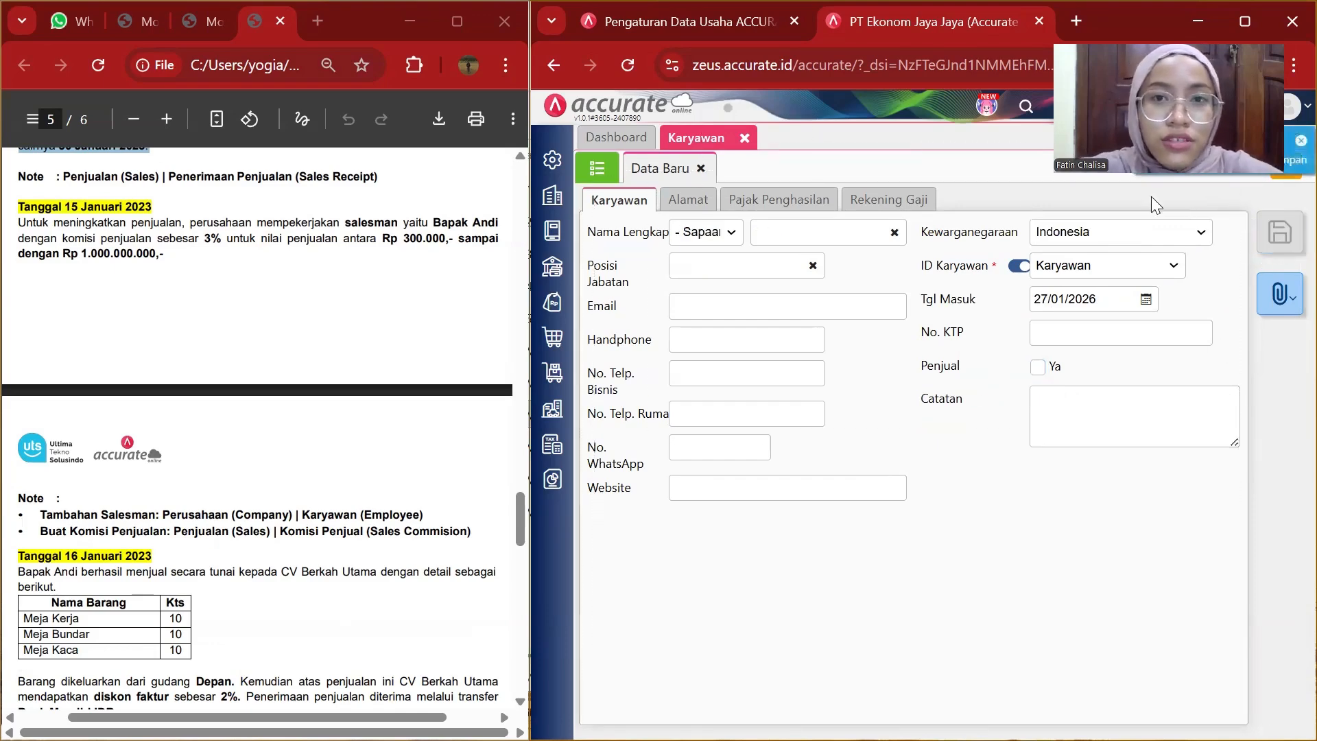
Close the employee tab, open a new sales commission form and name it Komisi Salesman.
left_click(744, 139)
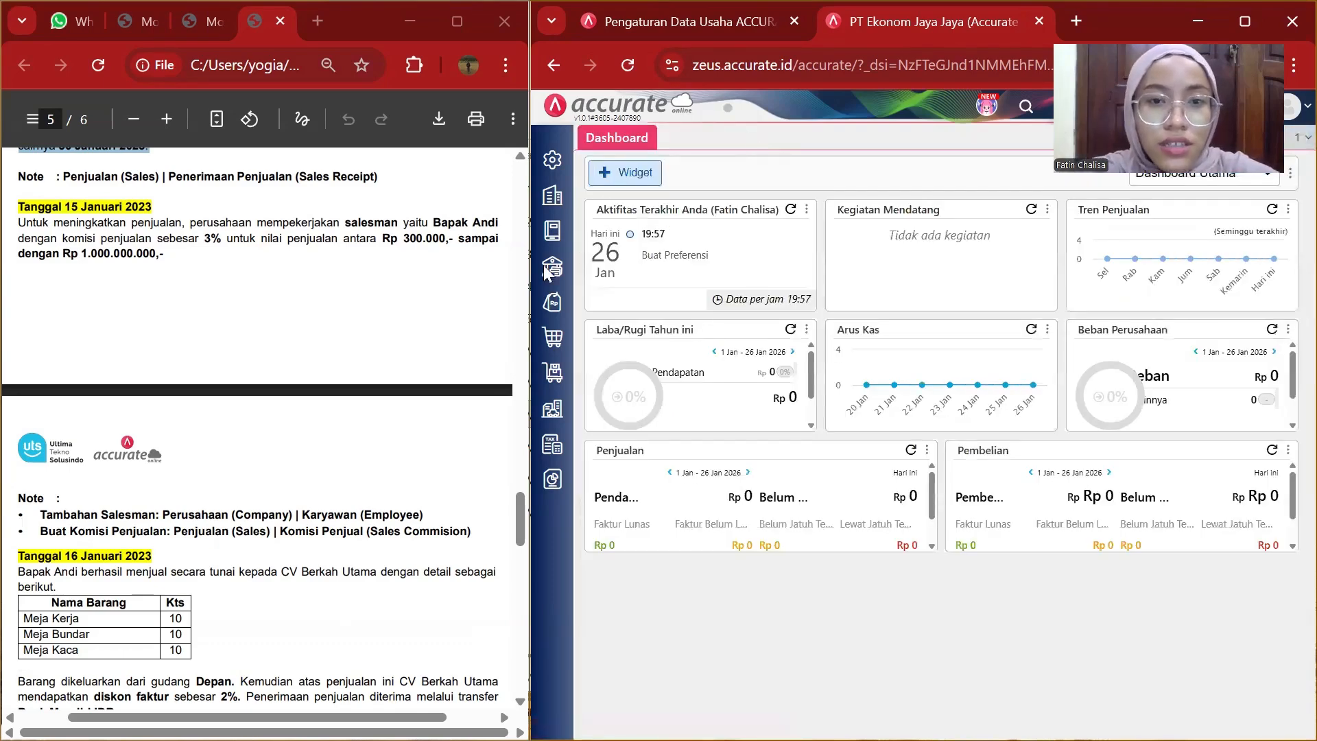
left_click(557, 305)
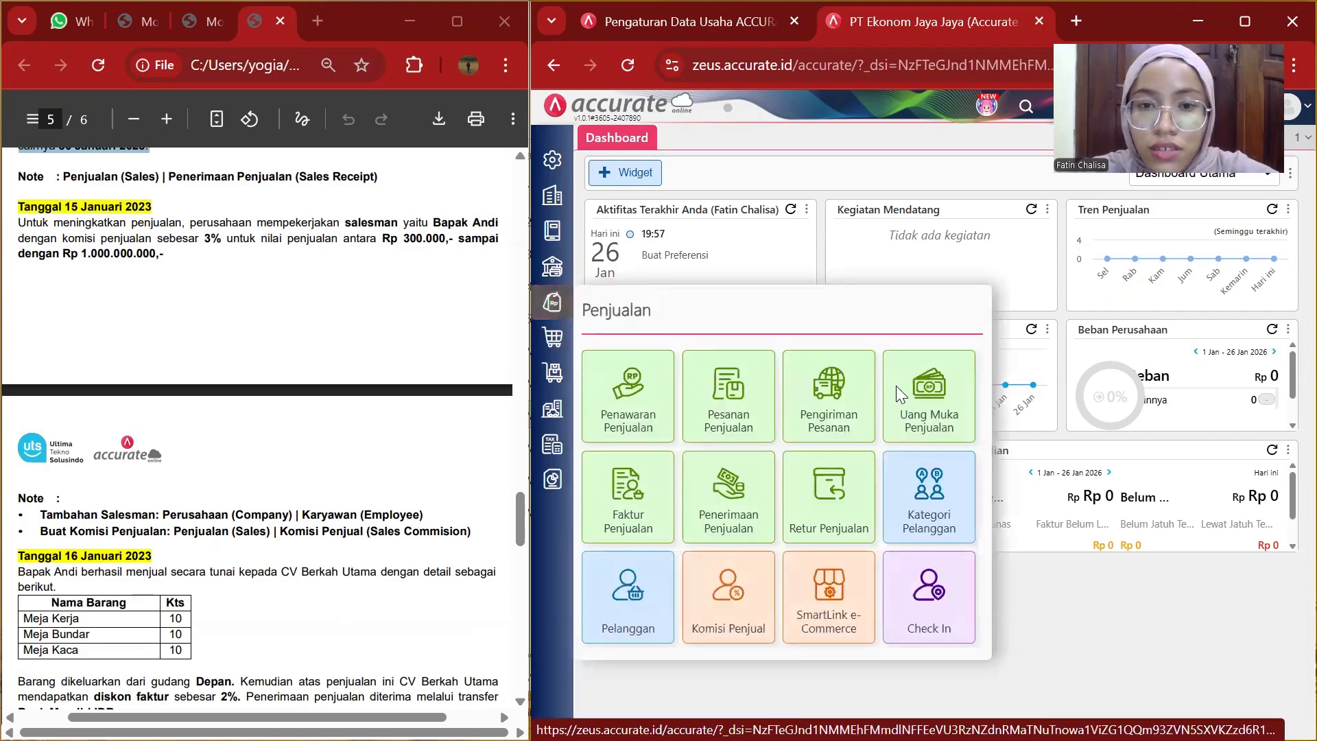
left_click(722, 575)
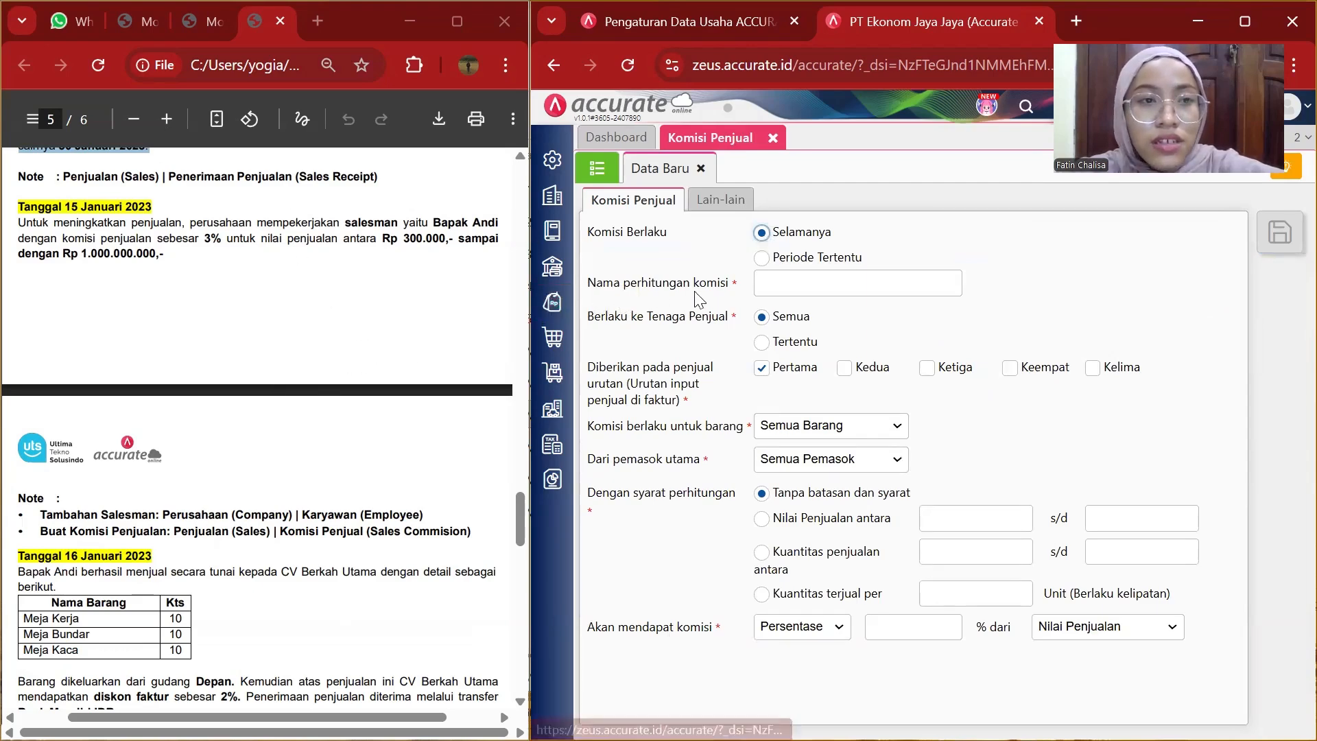
left_click(808, 277)
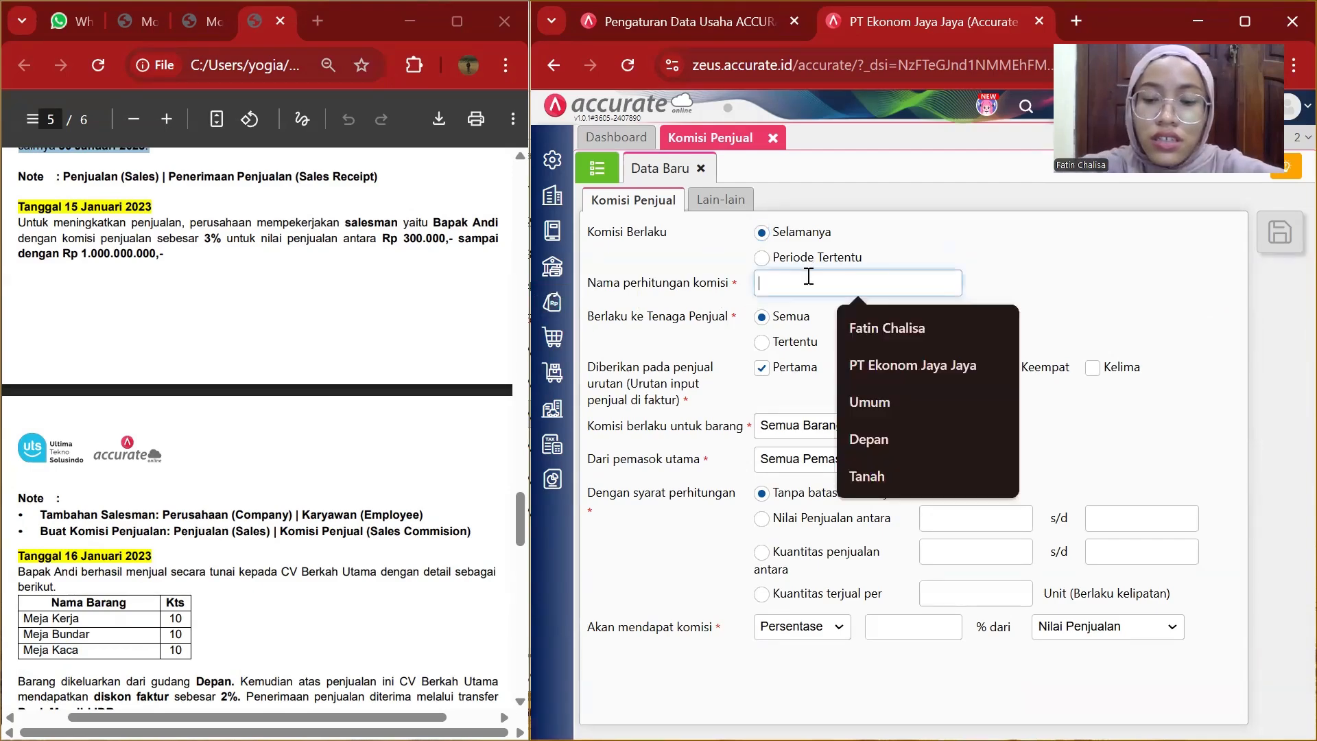
type("Komisi Salesman")
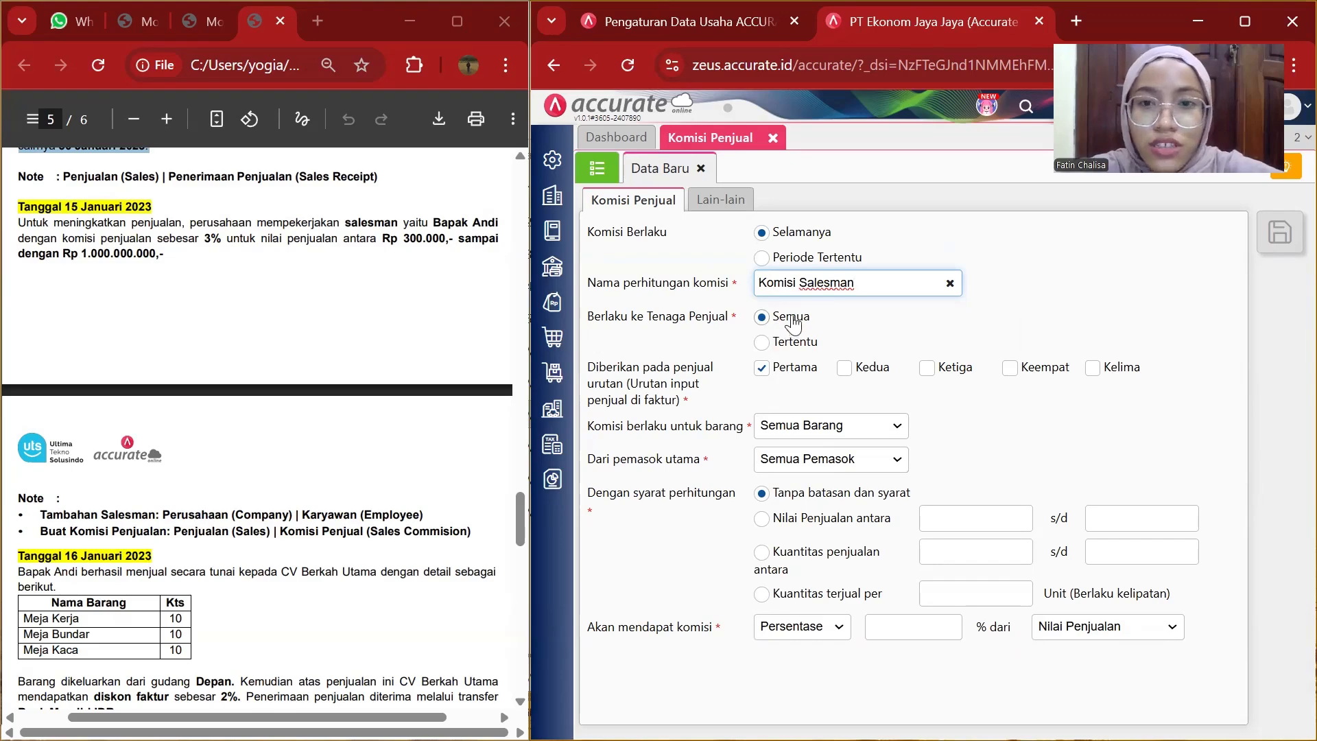
Apply the commission only to the specific salesperson Andi.
left_click(775, 348)
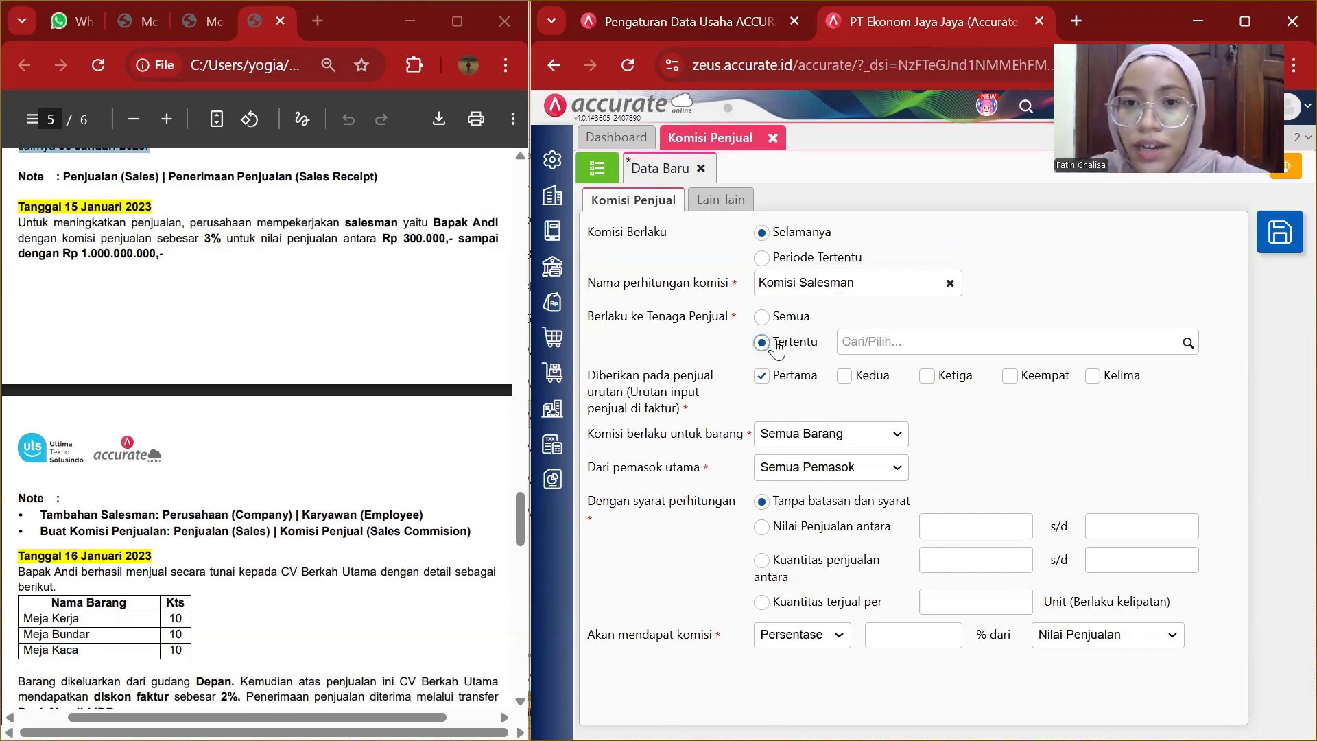
left_click(1189, 343)
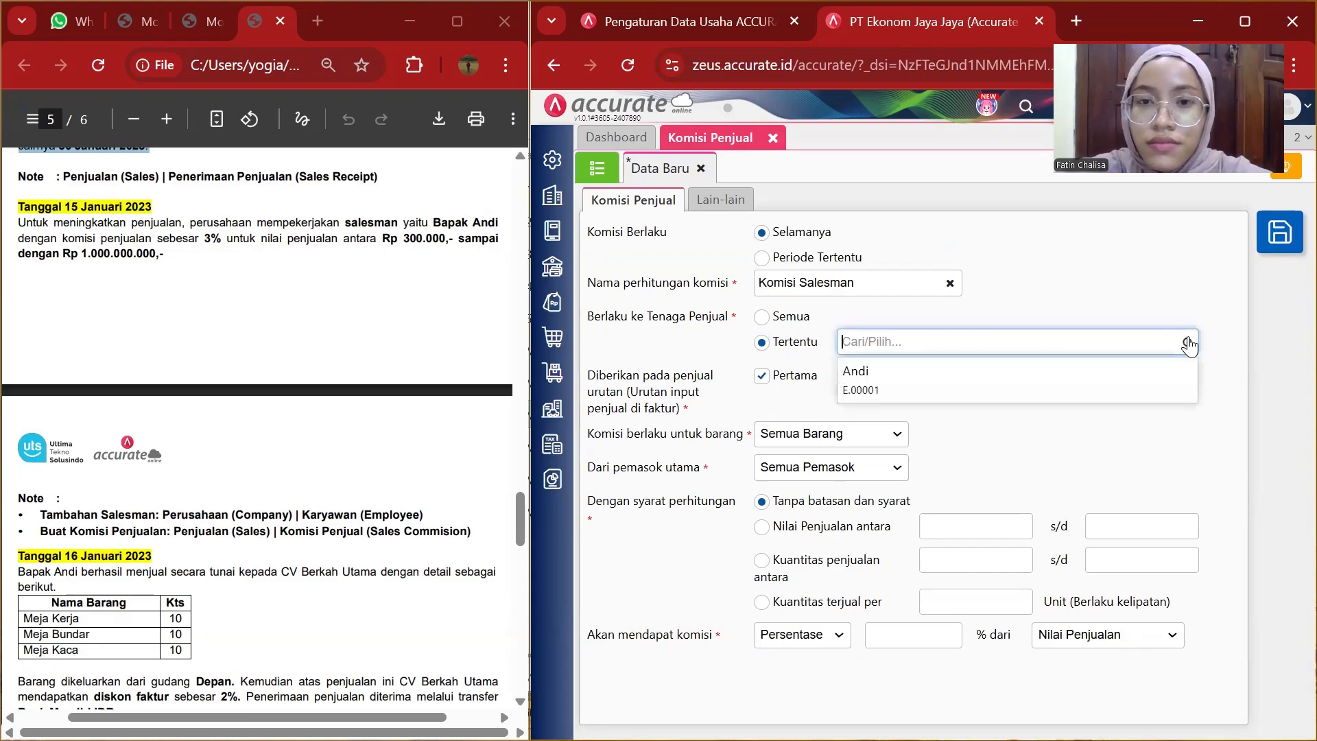
left_click(913, 371)
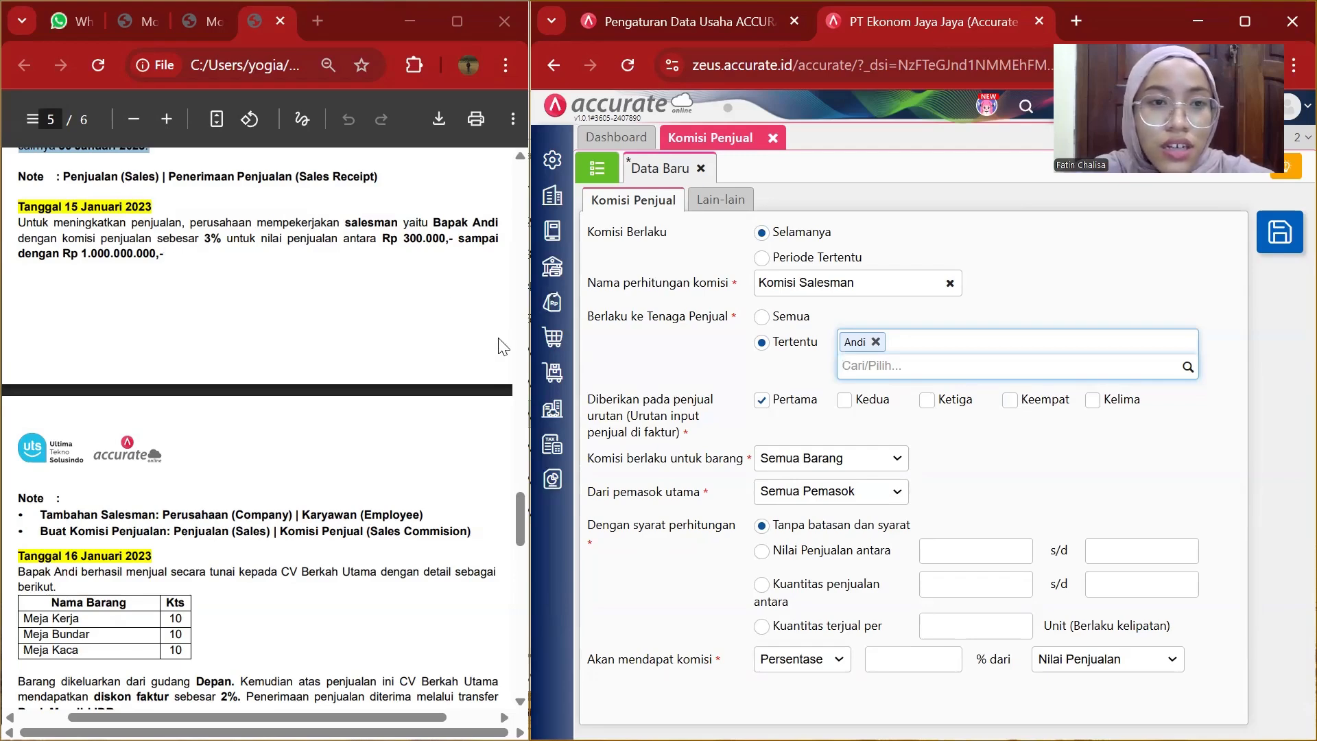
Set the commission condition to a sales value between 300.000 and 1.000.000.000.
left_click(762, 549)
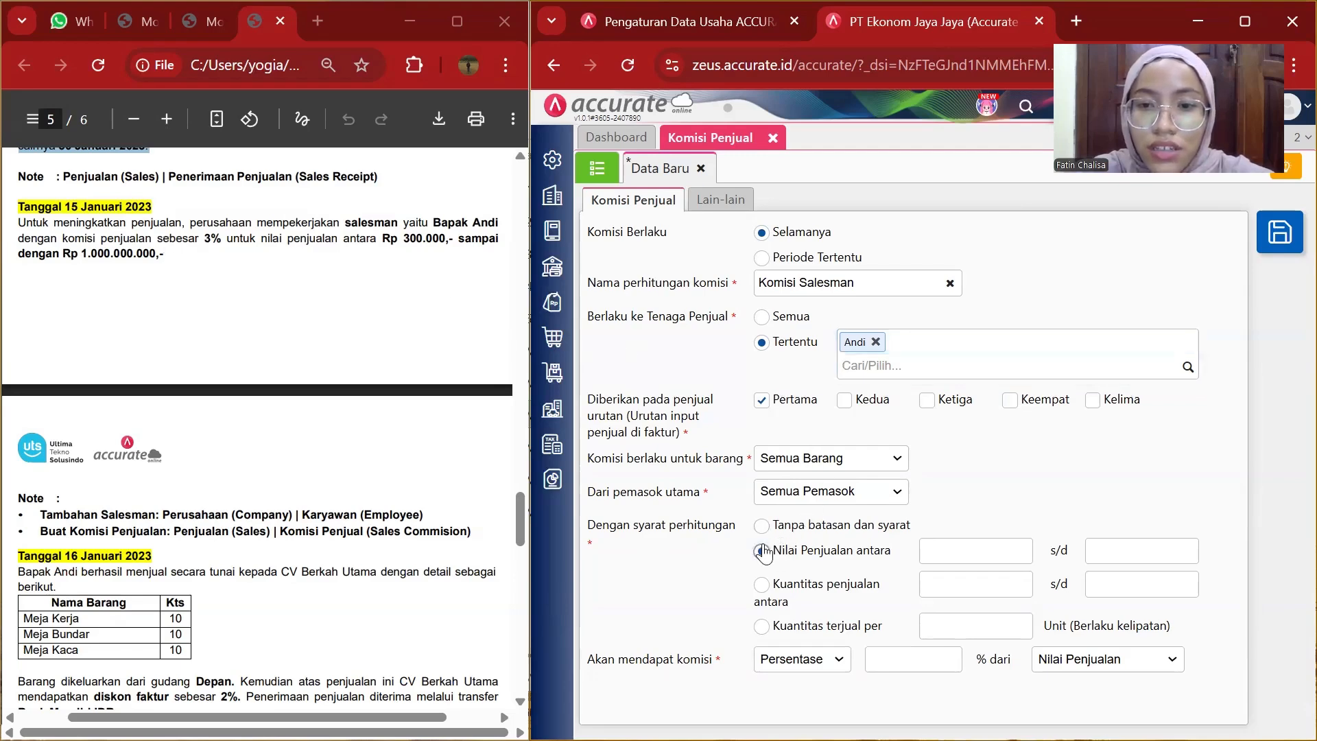
left_click(974, 542)
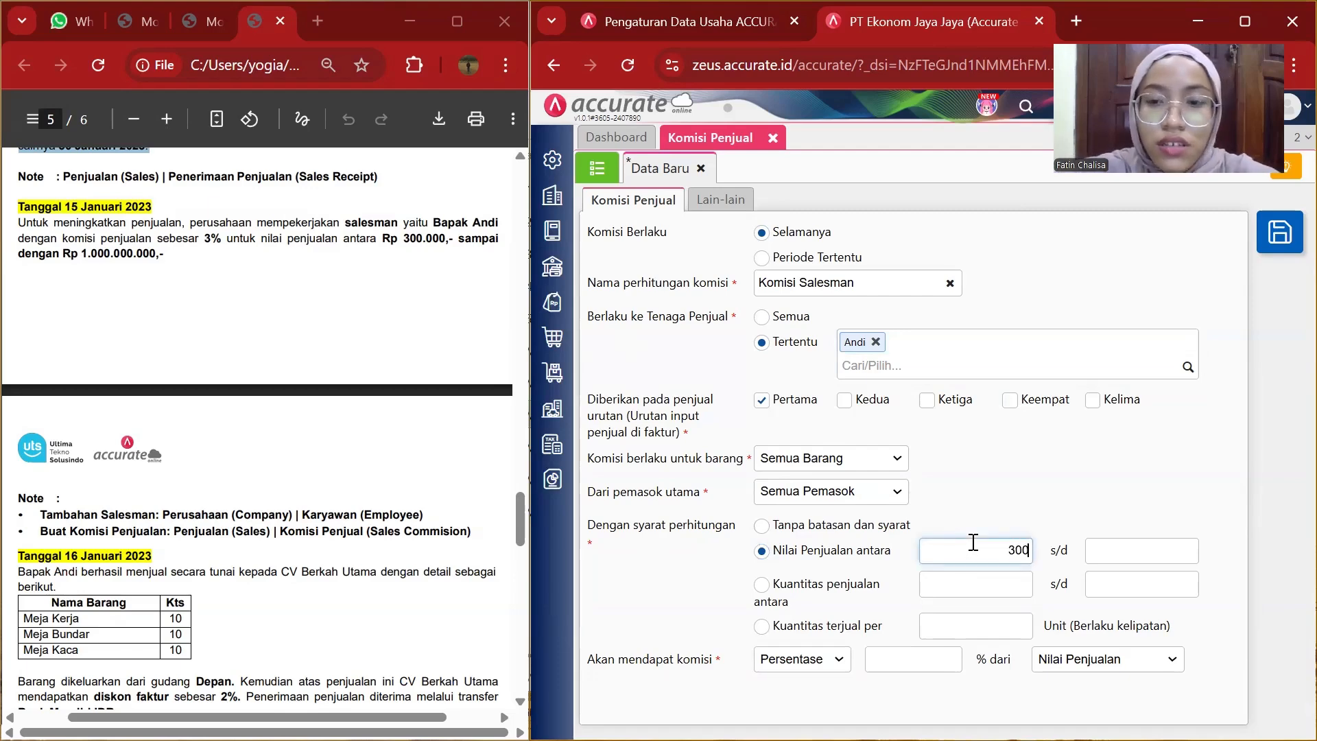
left_click(1099, 555)
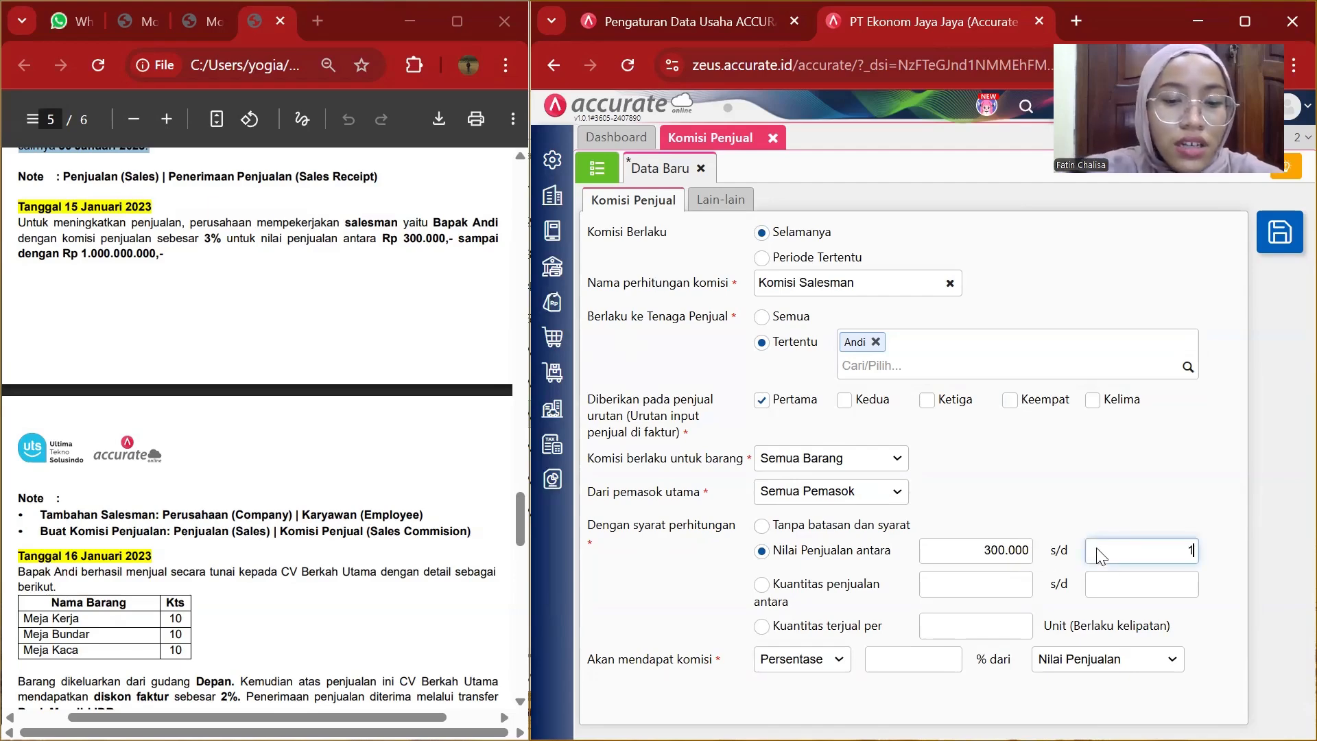
type("1.000.000.000")
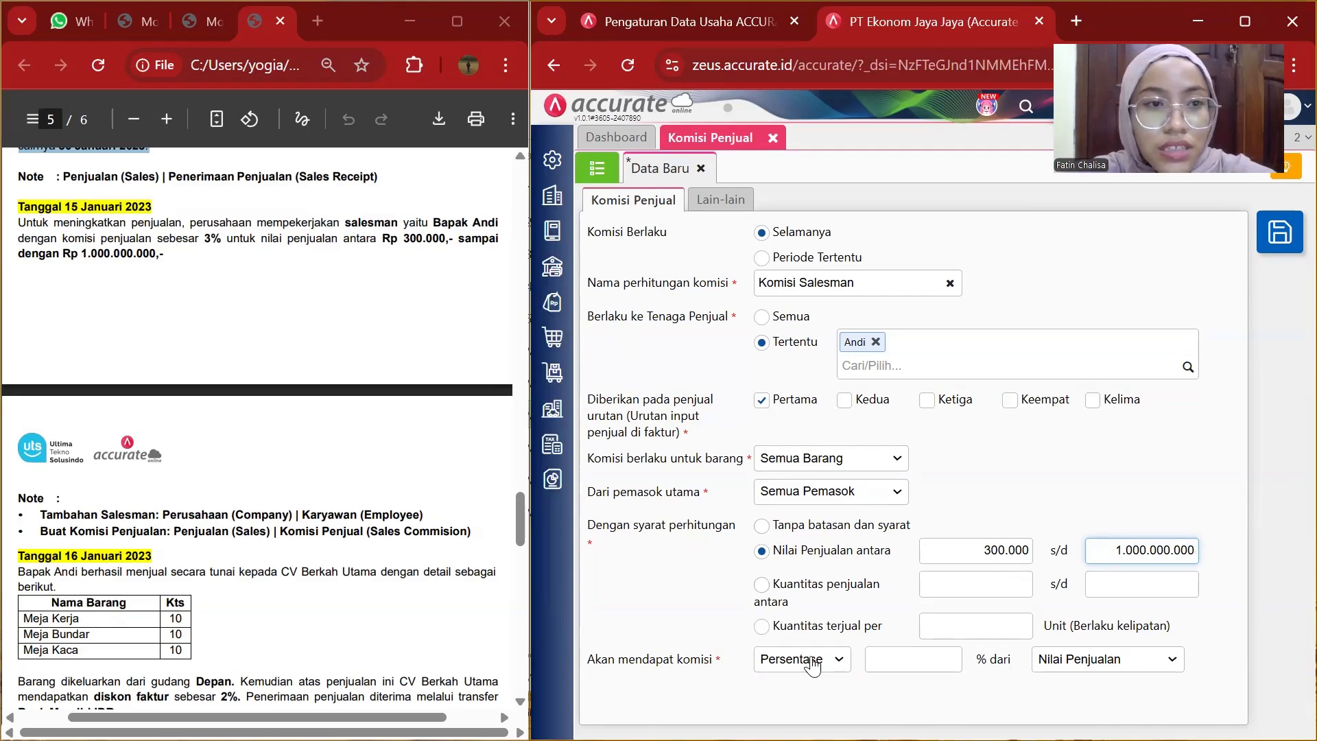
Set the commission to 3 percent of sales value and save the commission.
left_click(914, 652)
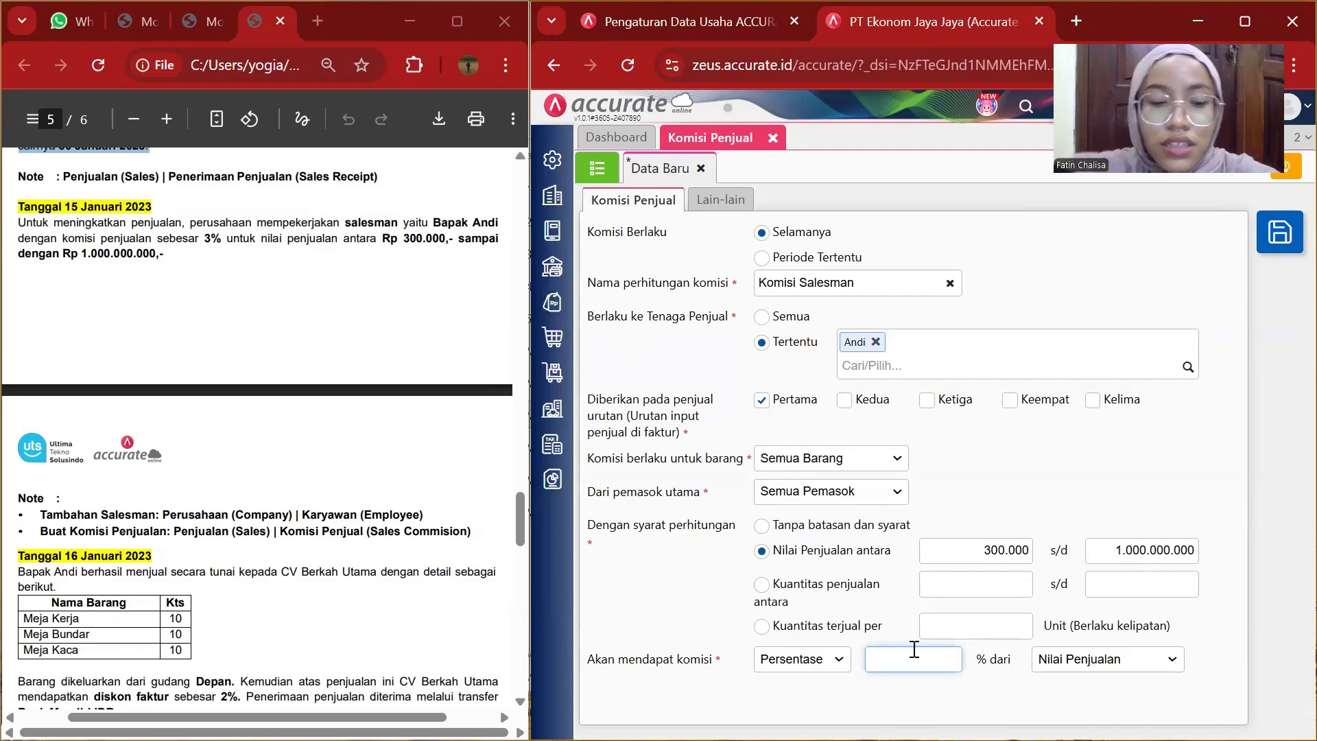
type("3")
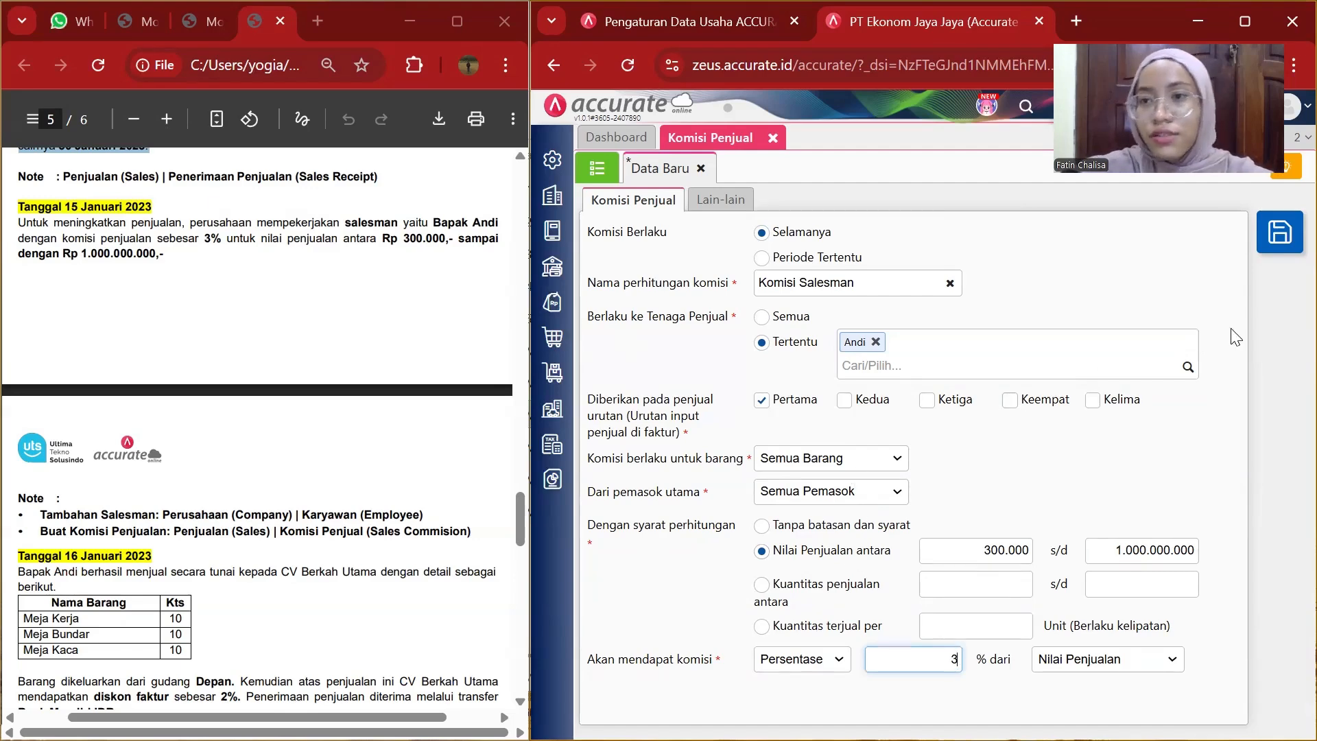
left_click(1291, 227)
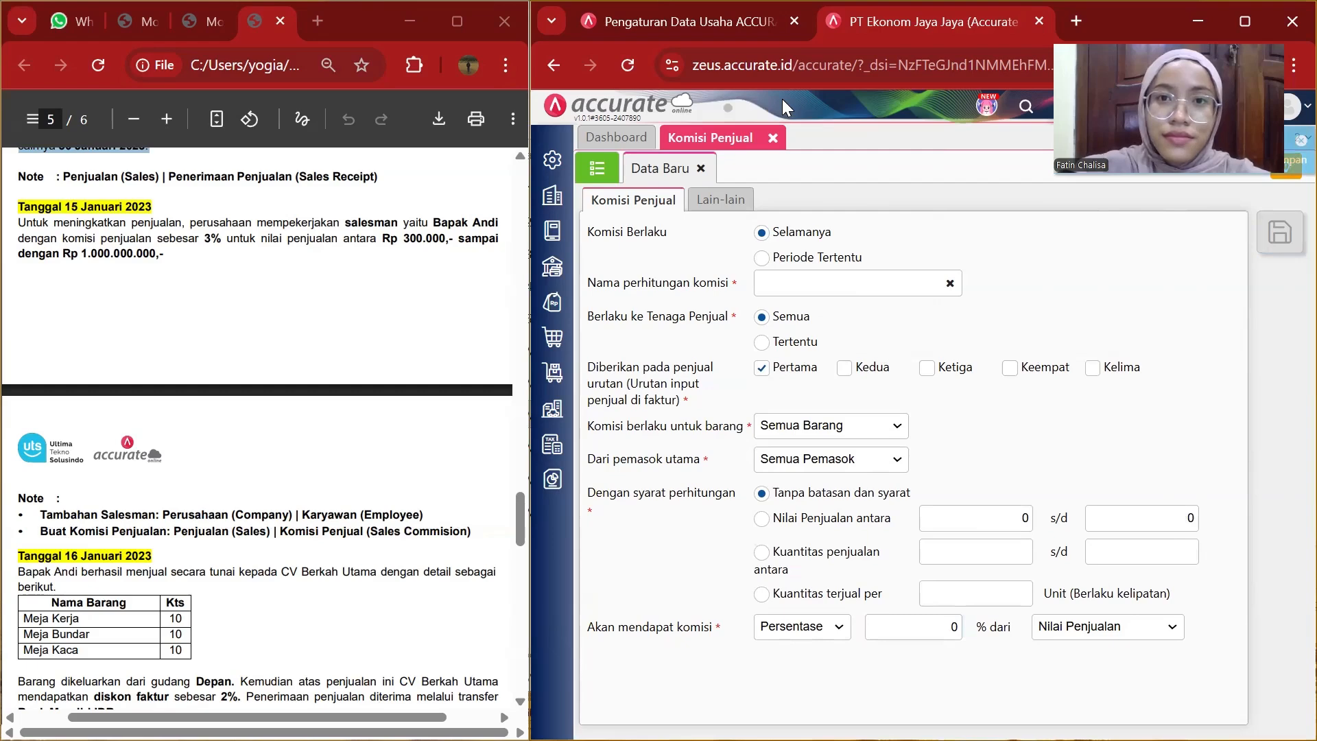
Close the commission tab and start a new sales invoice for customer CV Berkah Utama.
left_click(773, 137)
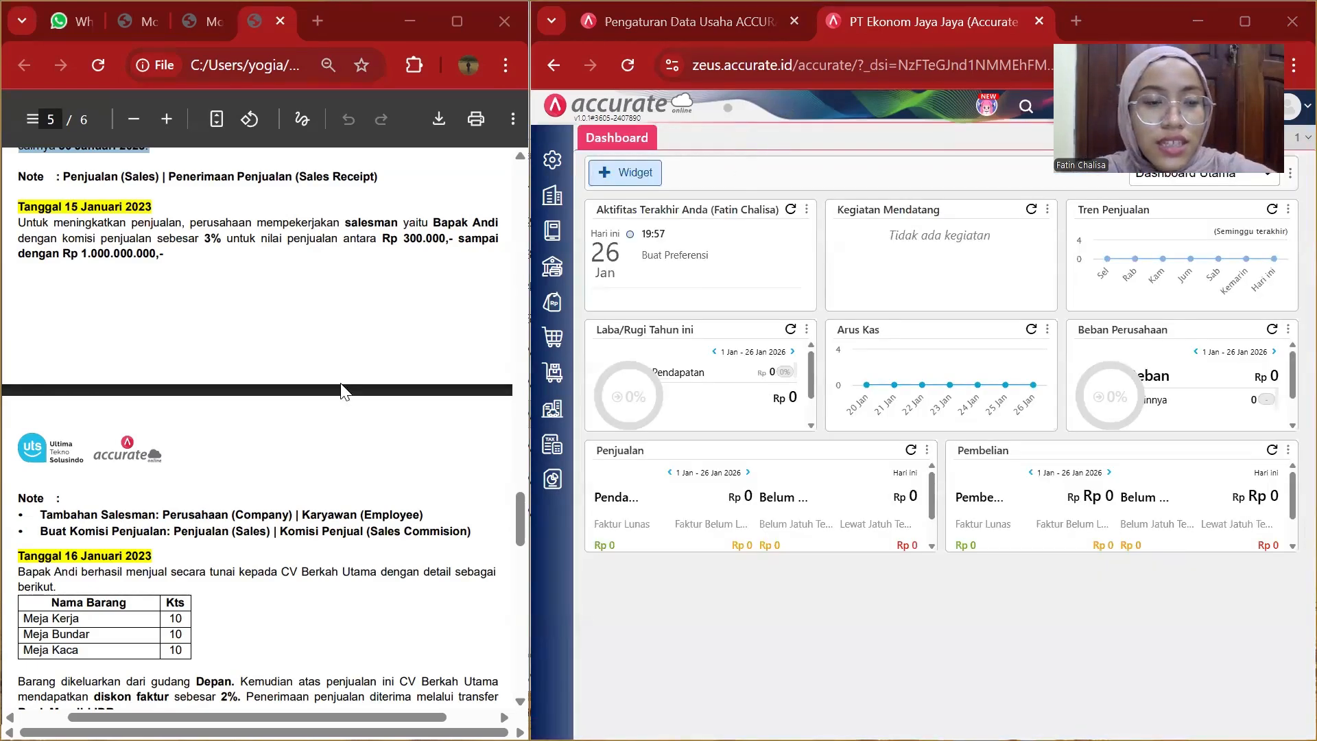
scroll(346, 390, "down", 5)
scroll(345, 391, "up", 1)
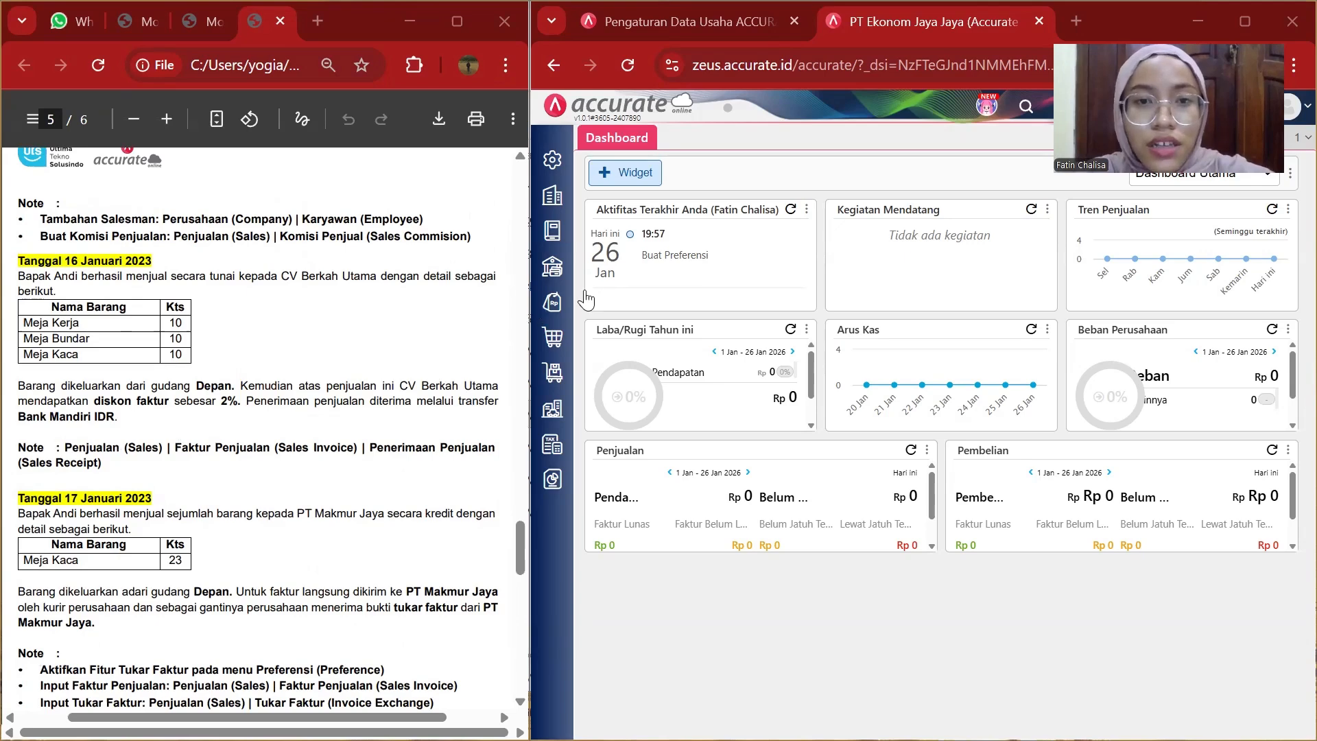
left_click(556, 306)
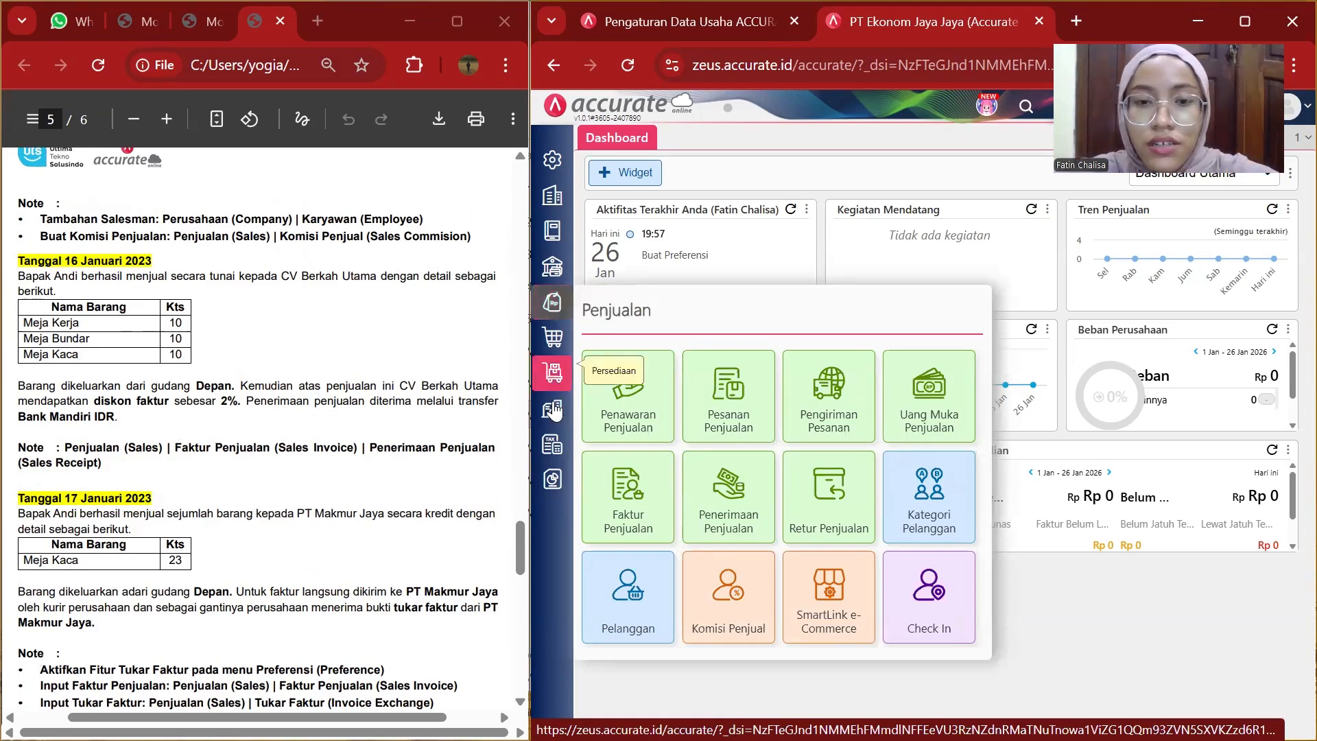
left_click(636, 488)
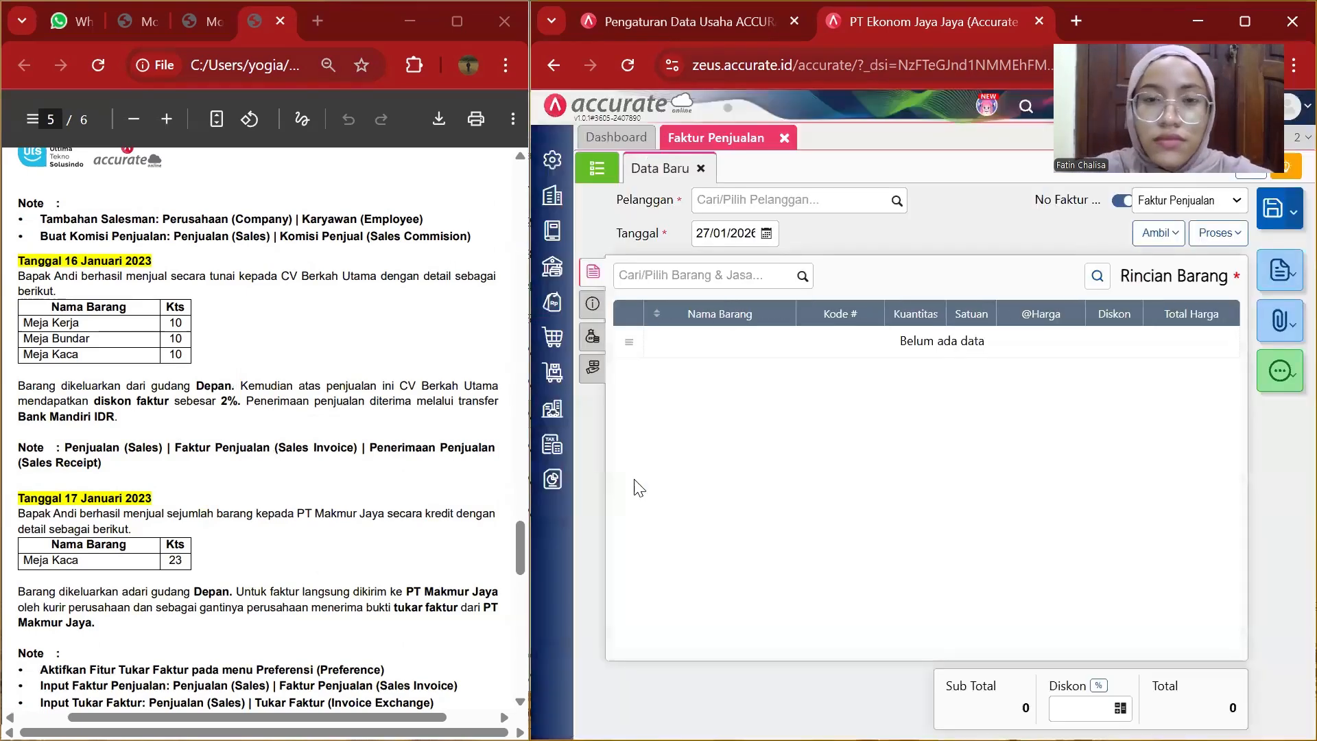
left_click(896, 200)
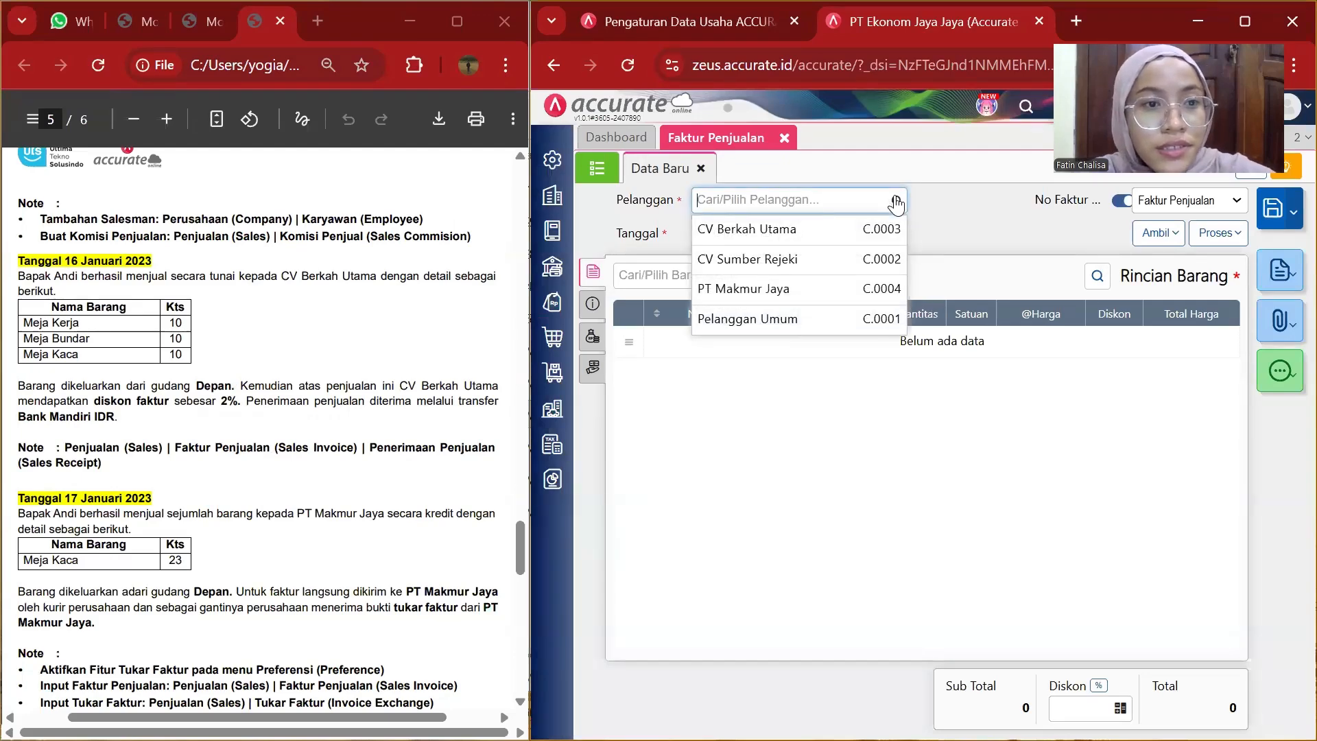
left_click(789, 228)
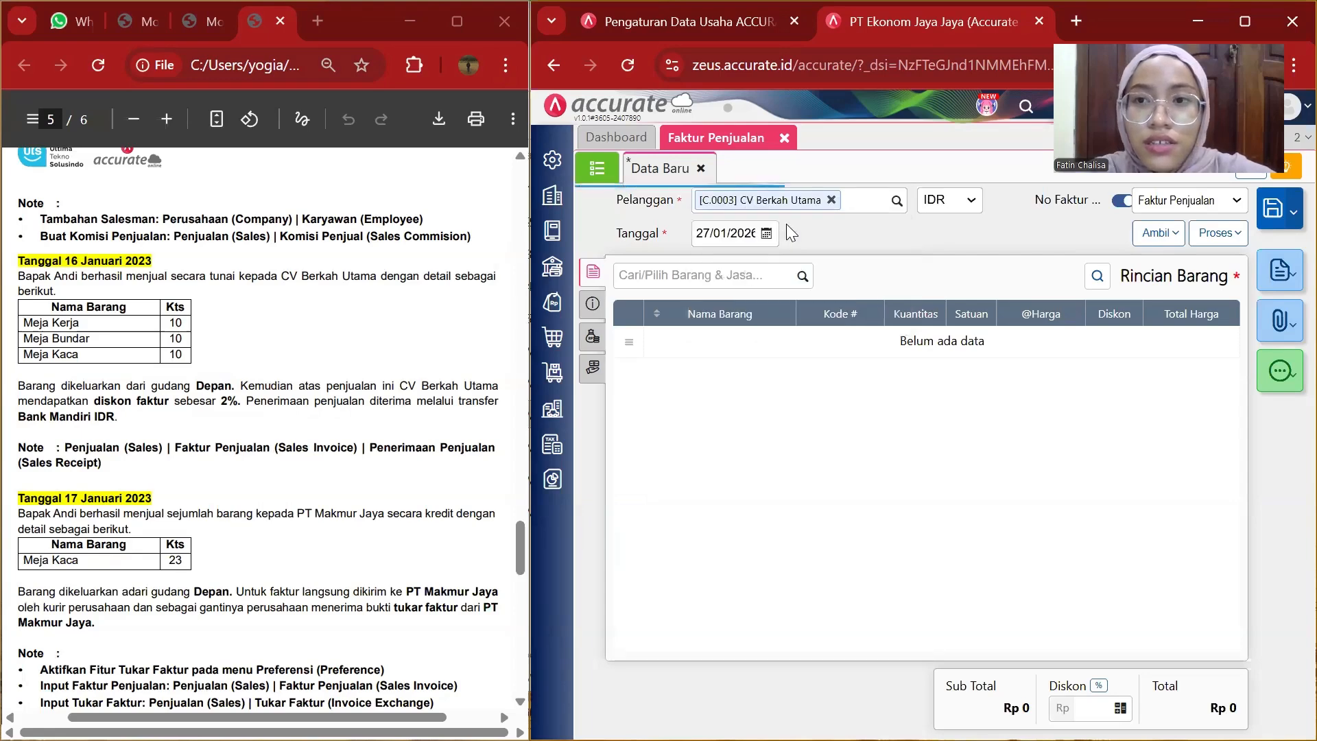
Set the invoice date to 16/01/2023.
left_click(766, 234)
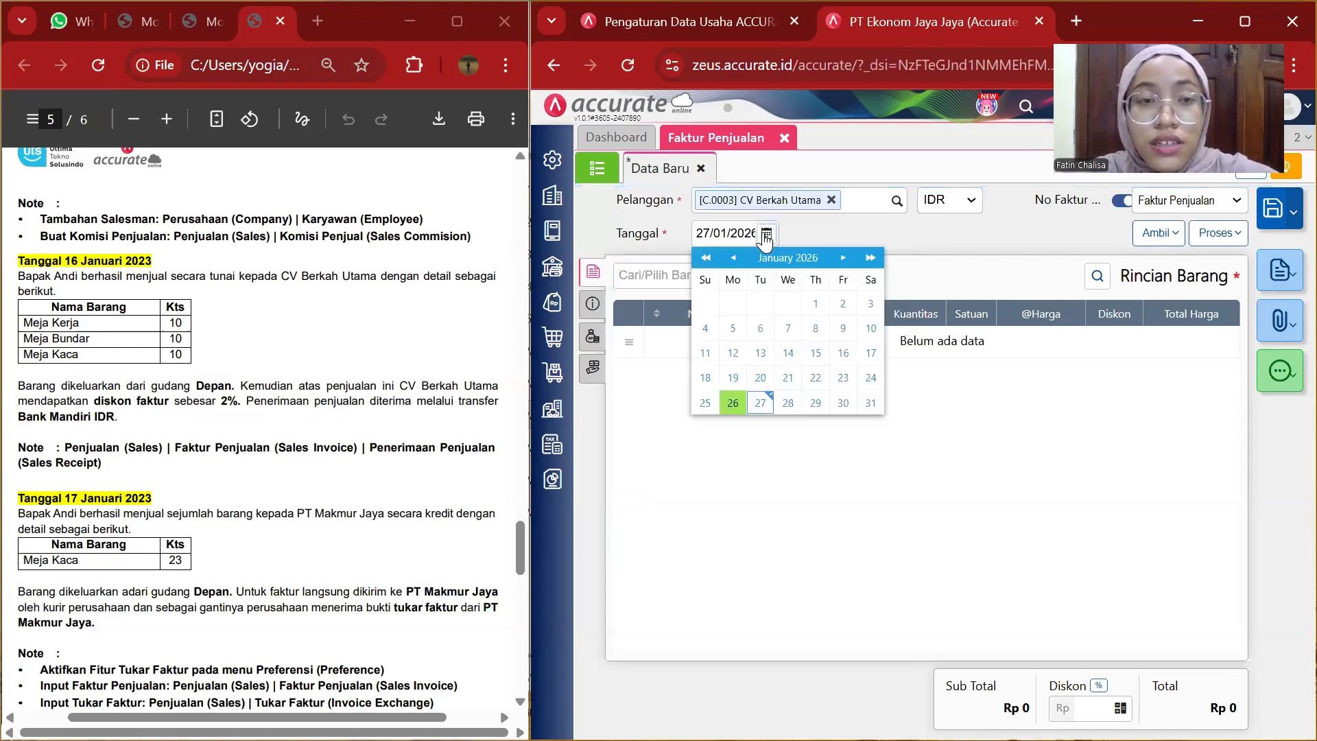
left_click(755, 233)
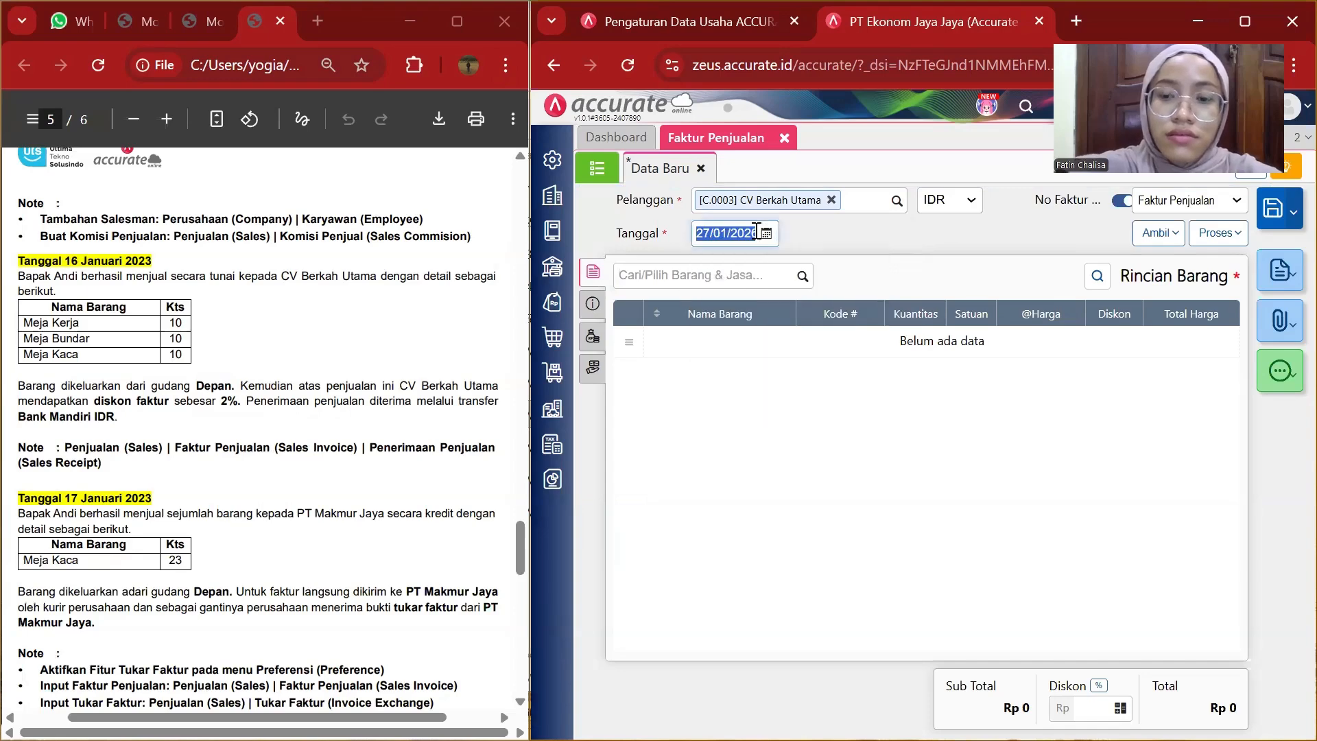
key("BackSpace")
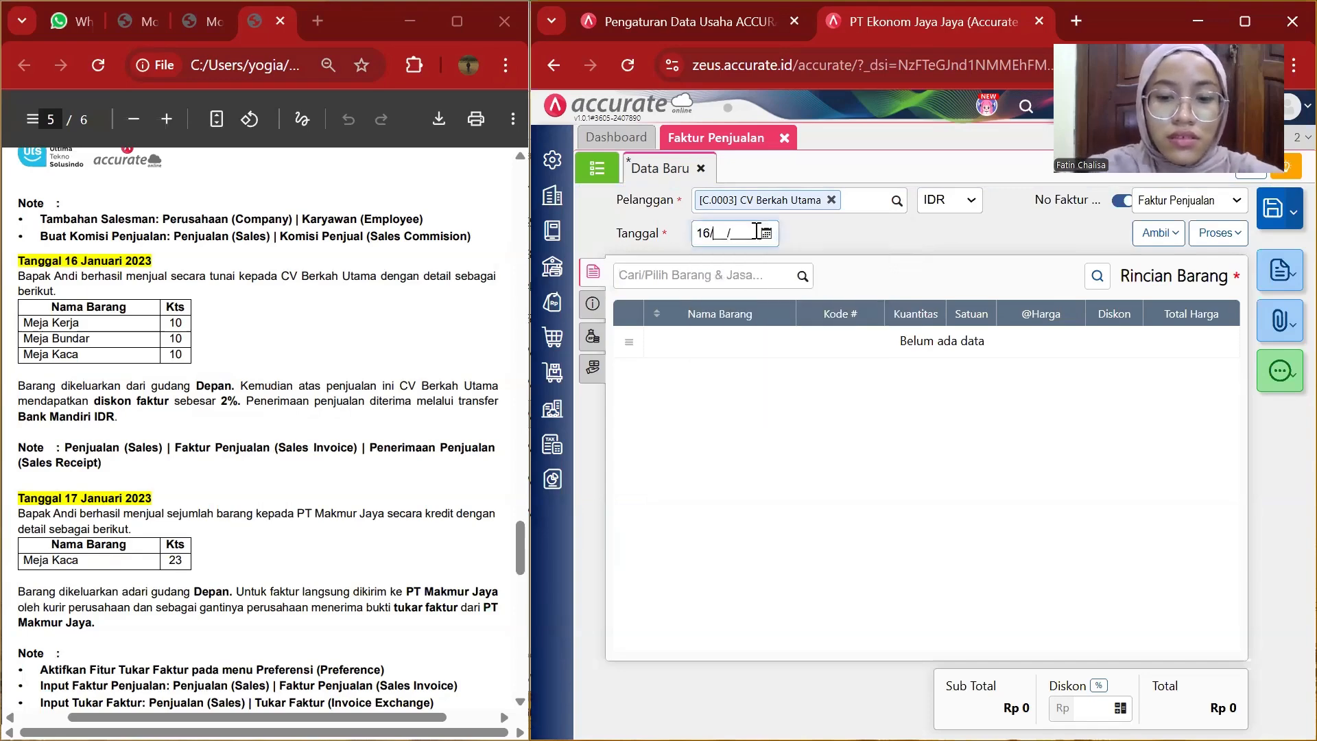
type("16/01/2023")
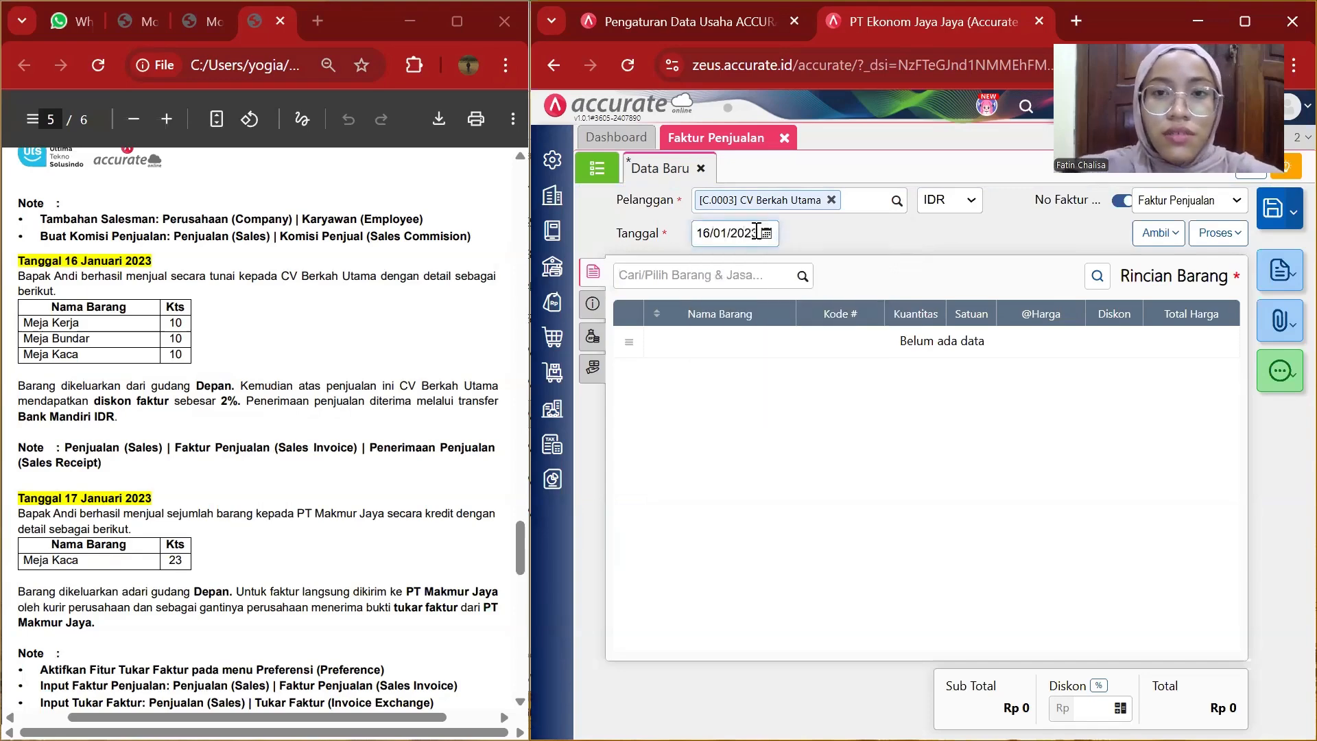
Add Meja Kerja to the invoice with a quantity of 10.
left_click(823, 269)
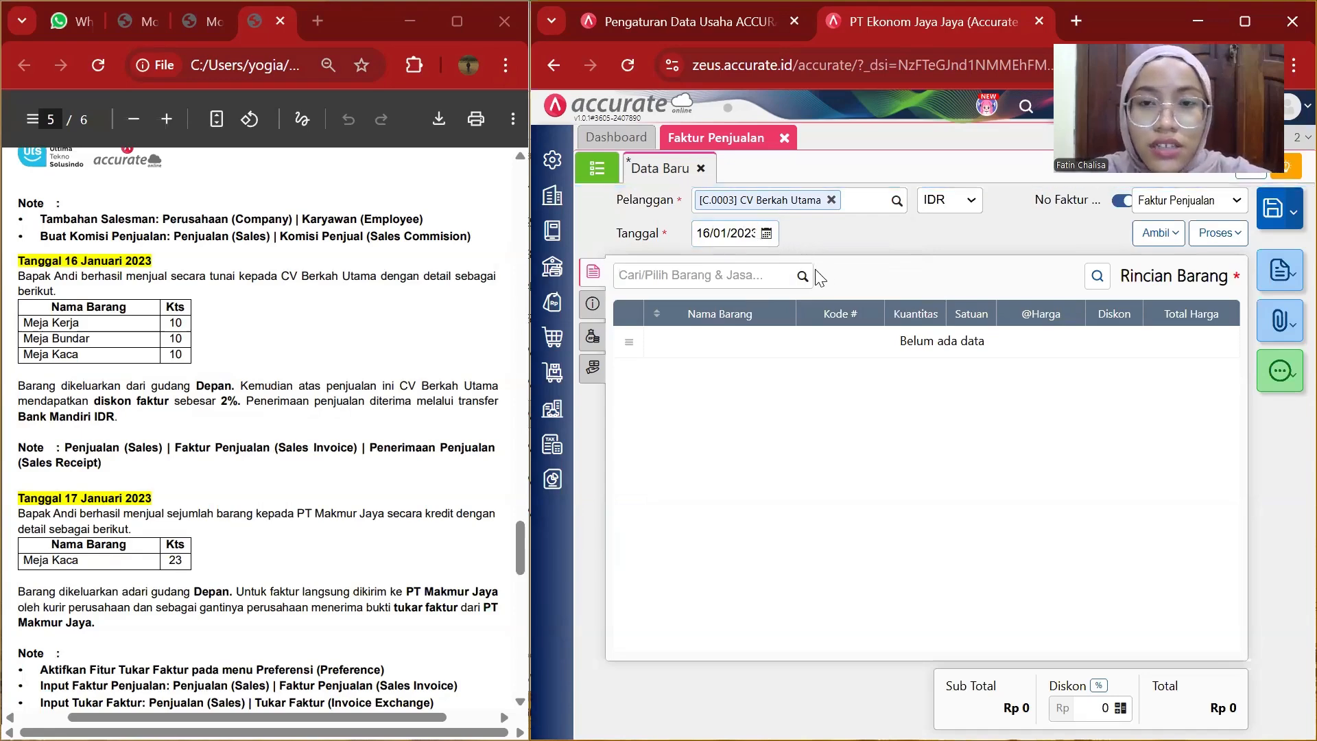
left_click(803, 277)
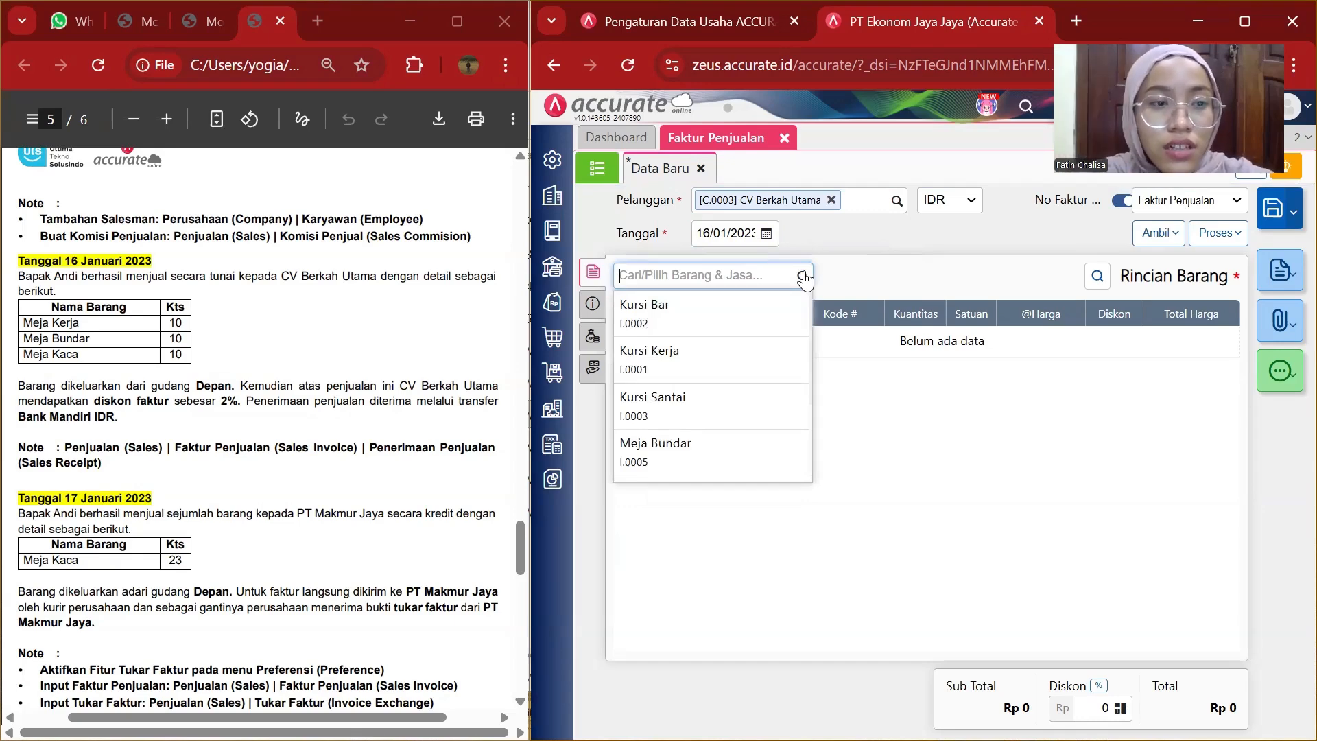
scroll(735, 390, "down", 2)
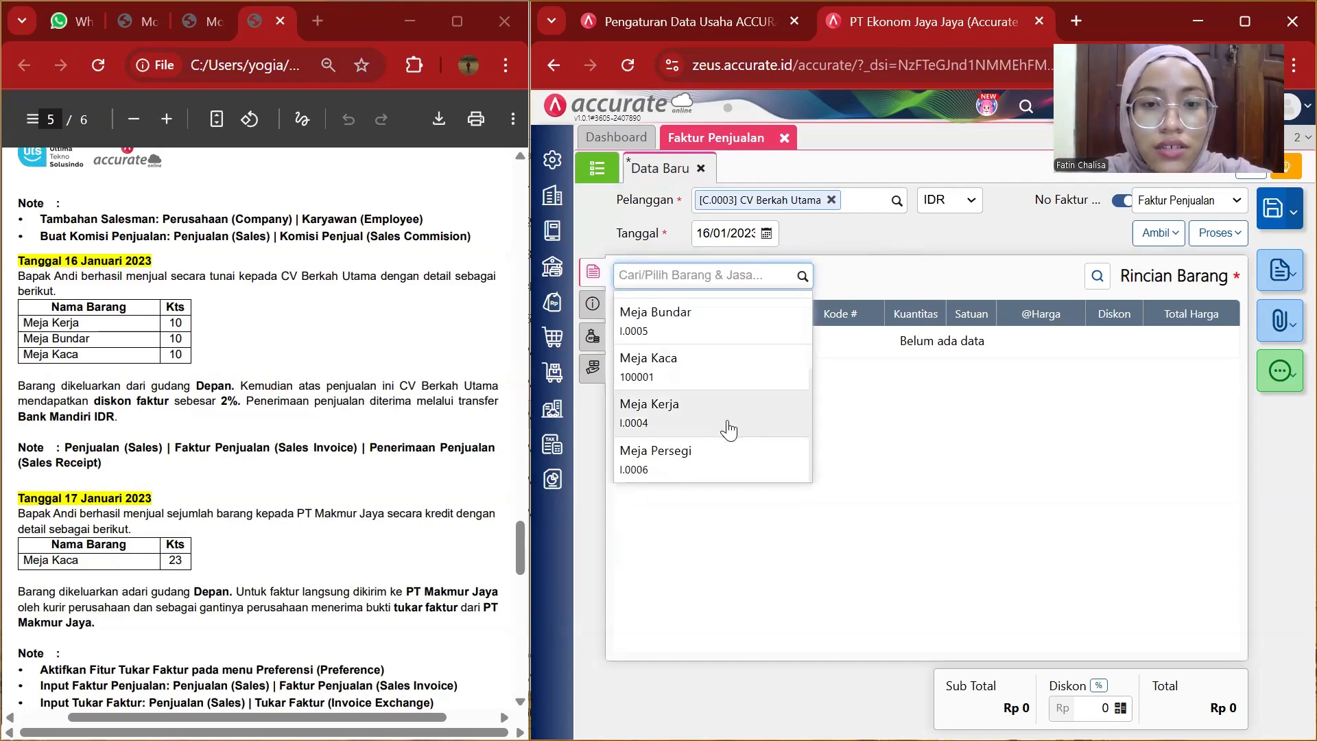
left_click(729, 427)
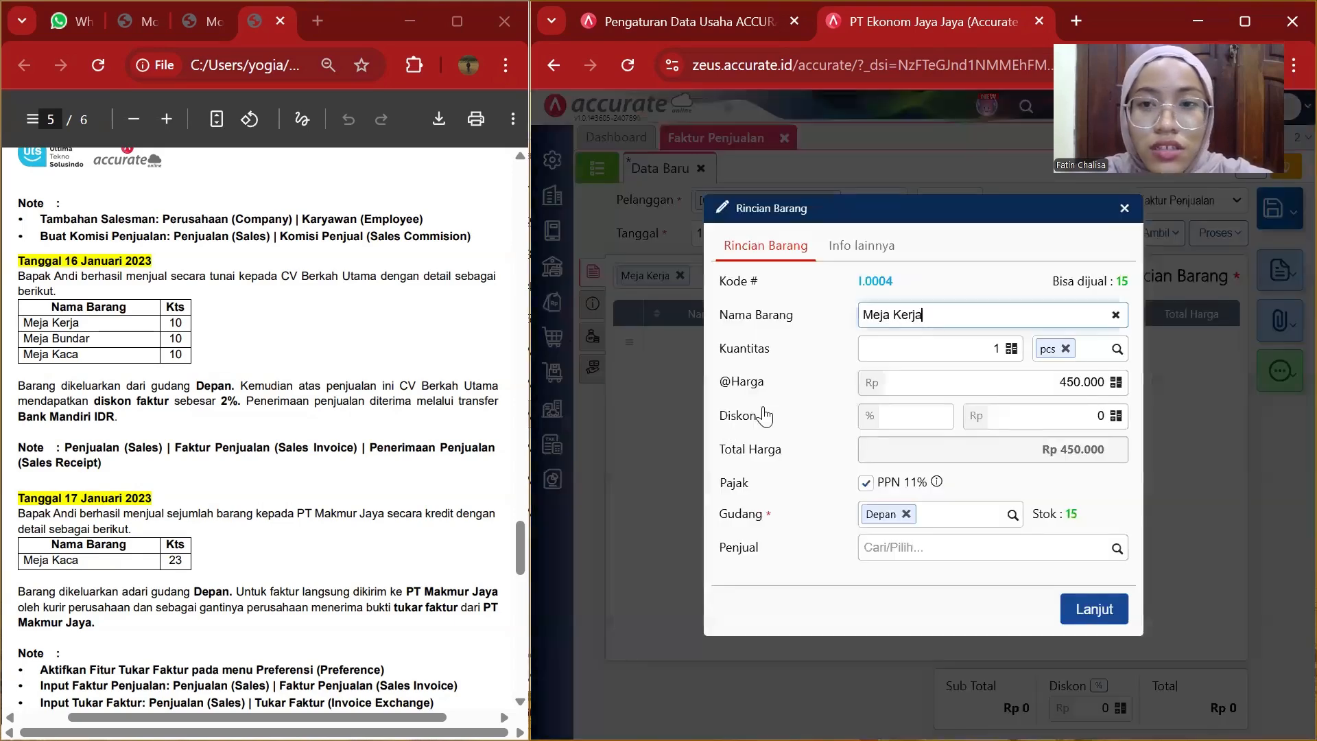
left_click(1002, 350)
type("0")
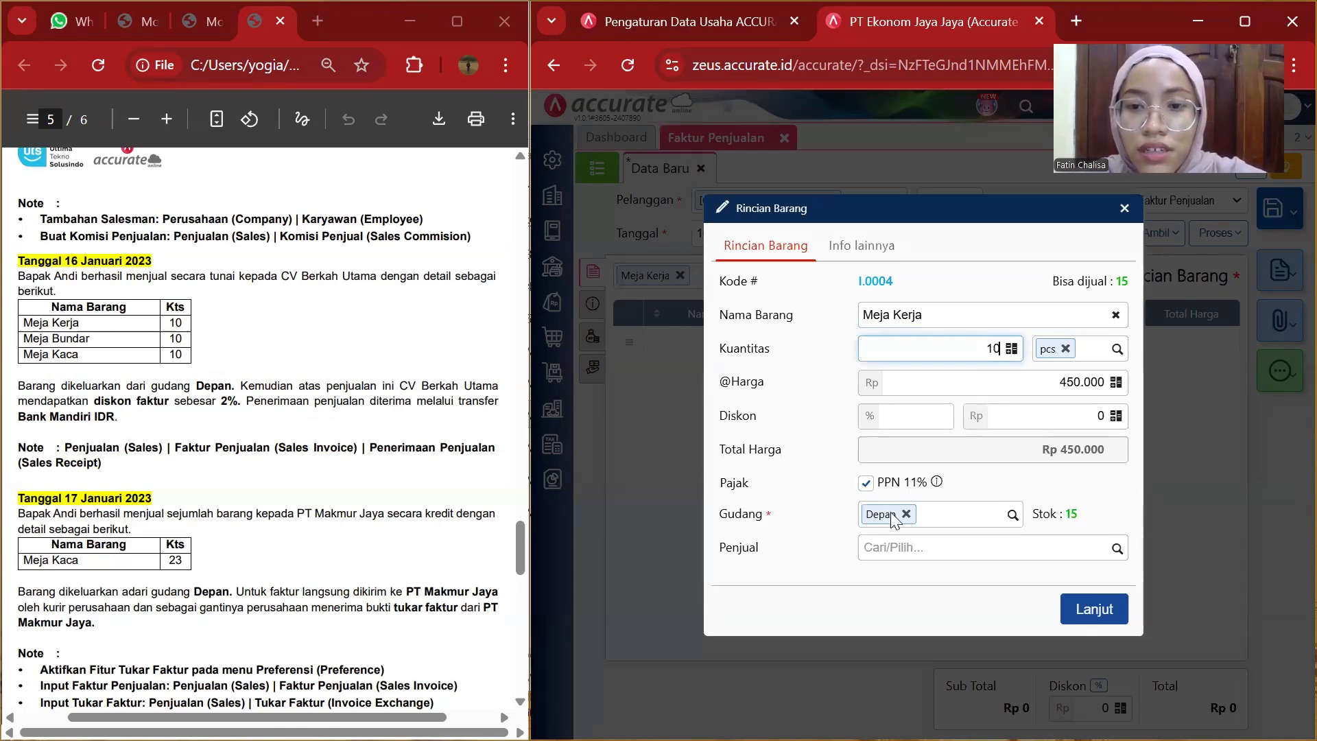
Assign salesman Andi to the Meja Kerja line and confirm the item details.
left_click(900, 547)
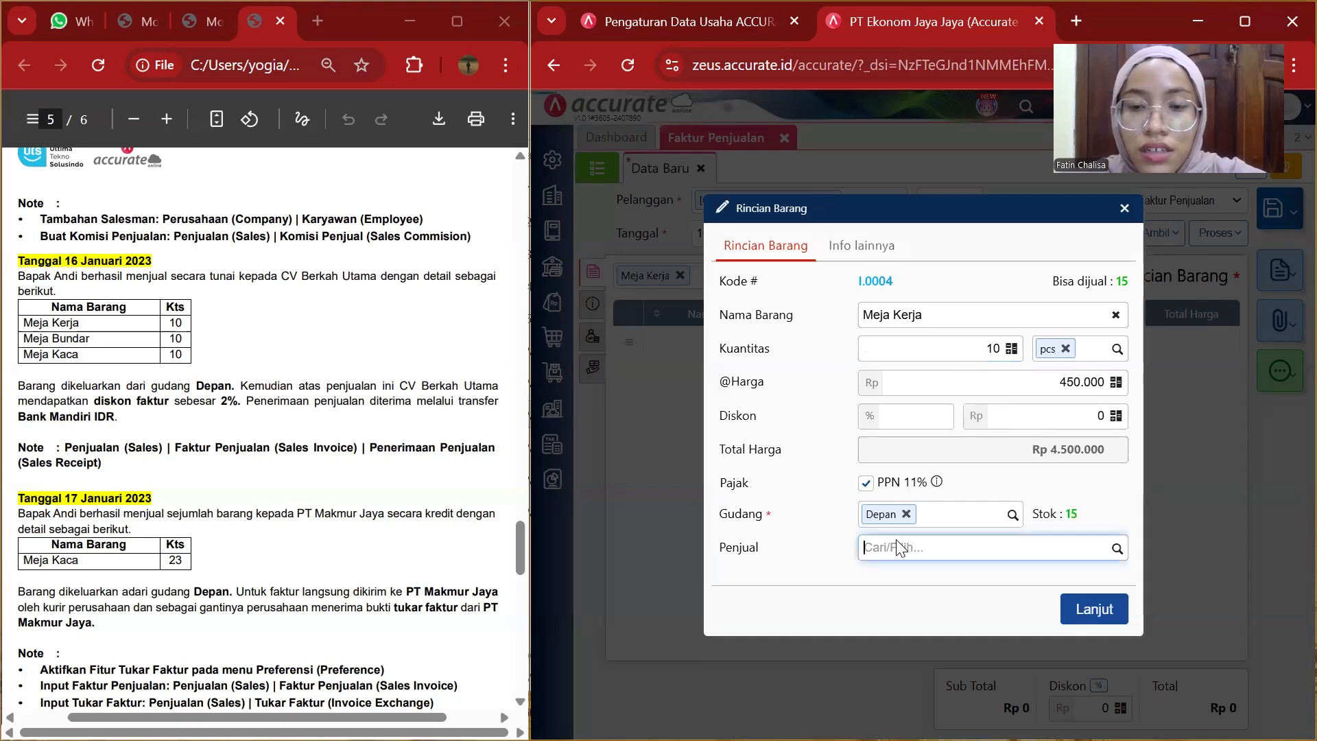
left_click(1118, 547)
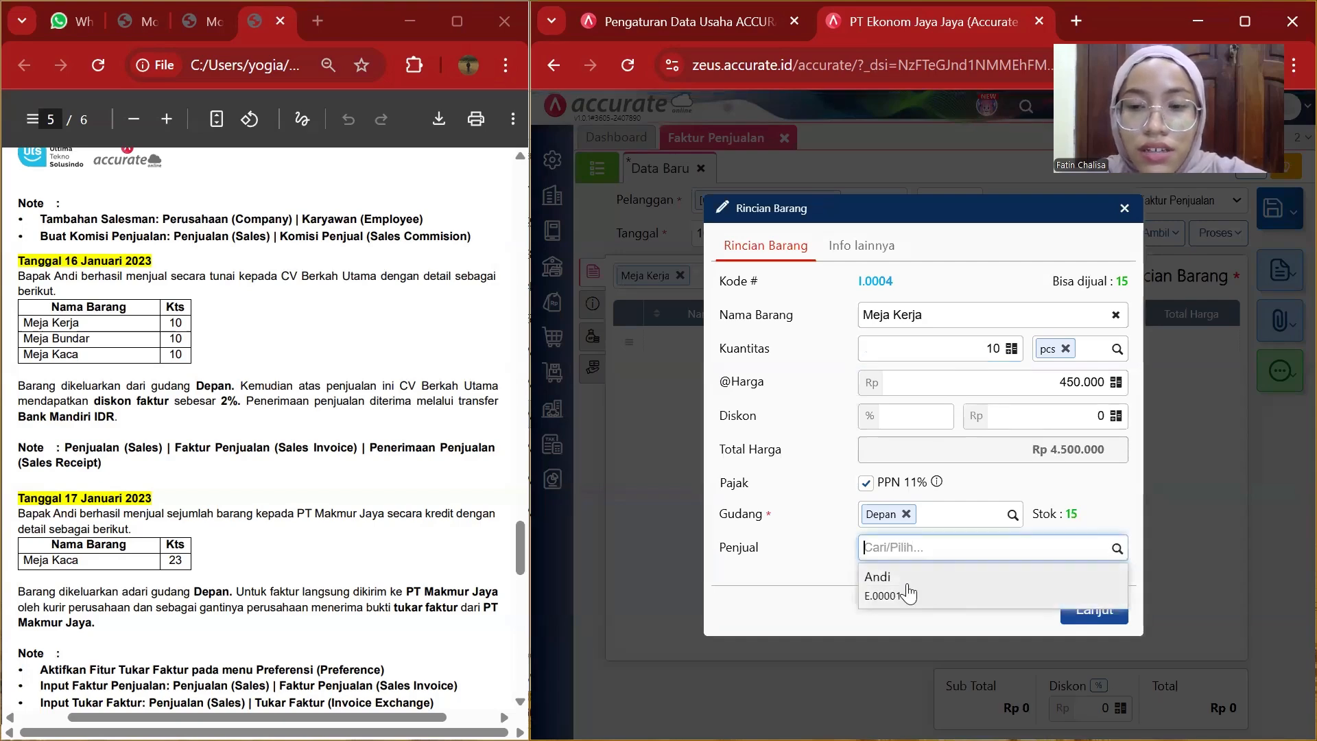
left_click(910, 592)
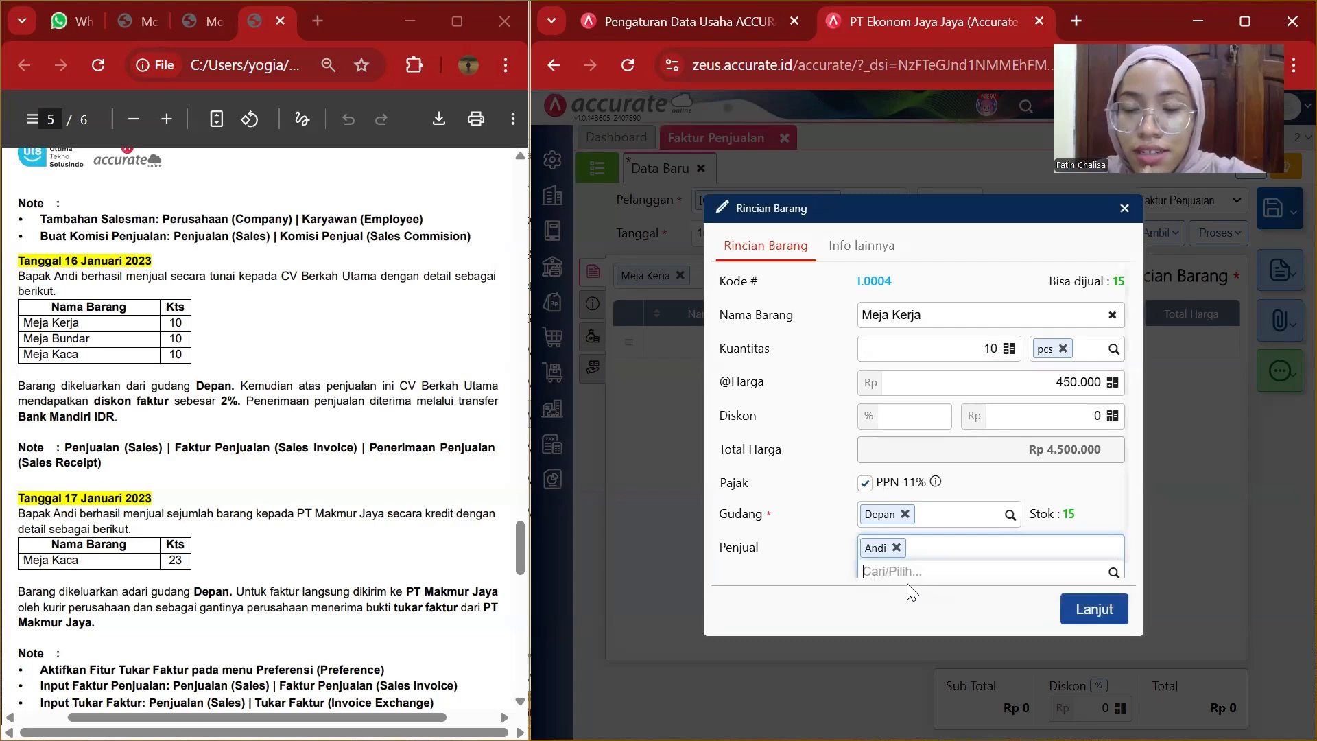
left_click(1106, 610)
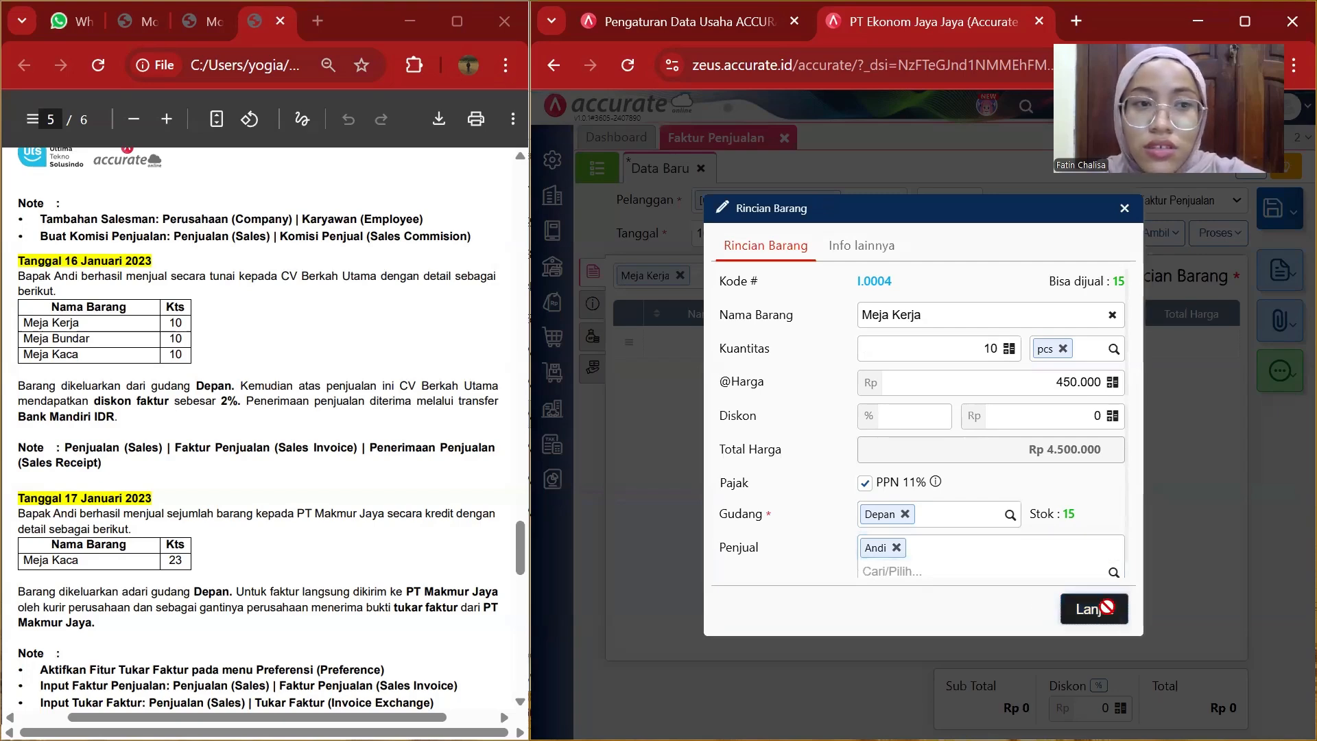
Add Meja Bundar to the invoice with a quantity of 10.
left_click(800, 276)
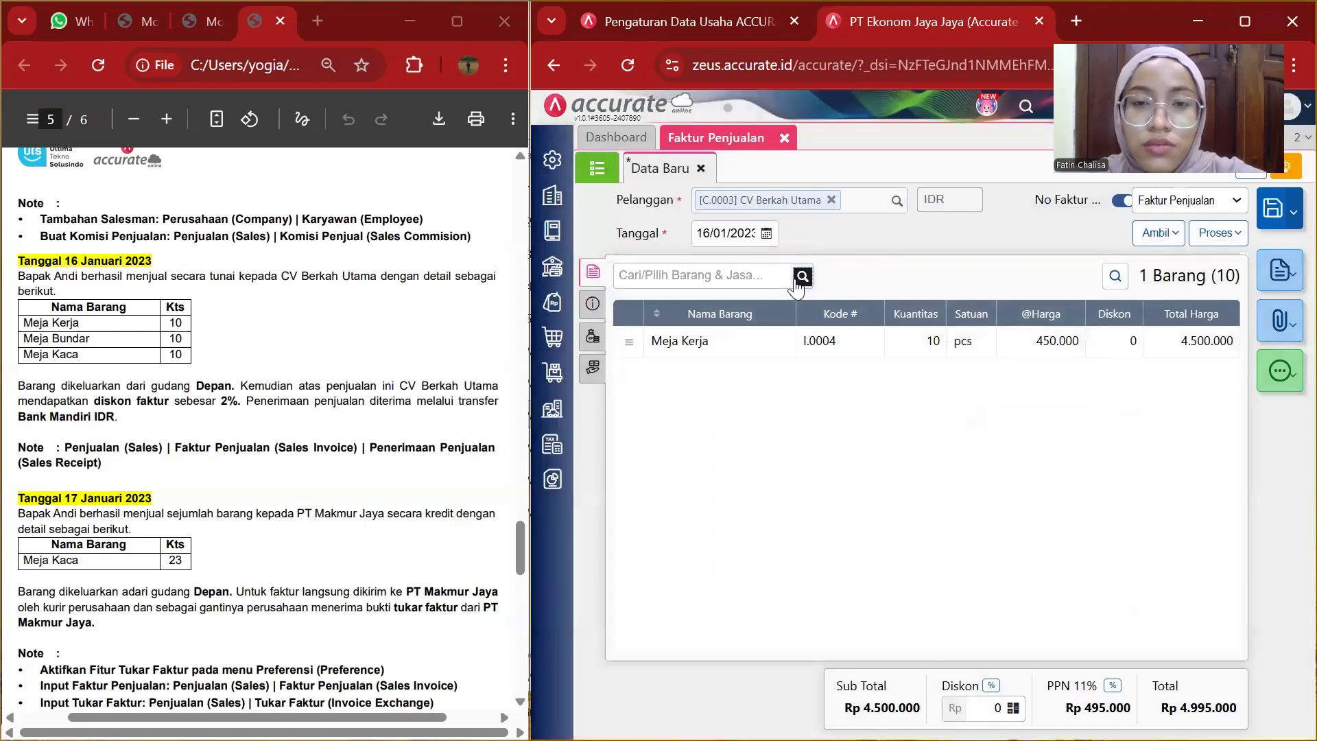
scroll(724, 403, "down", 2)
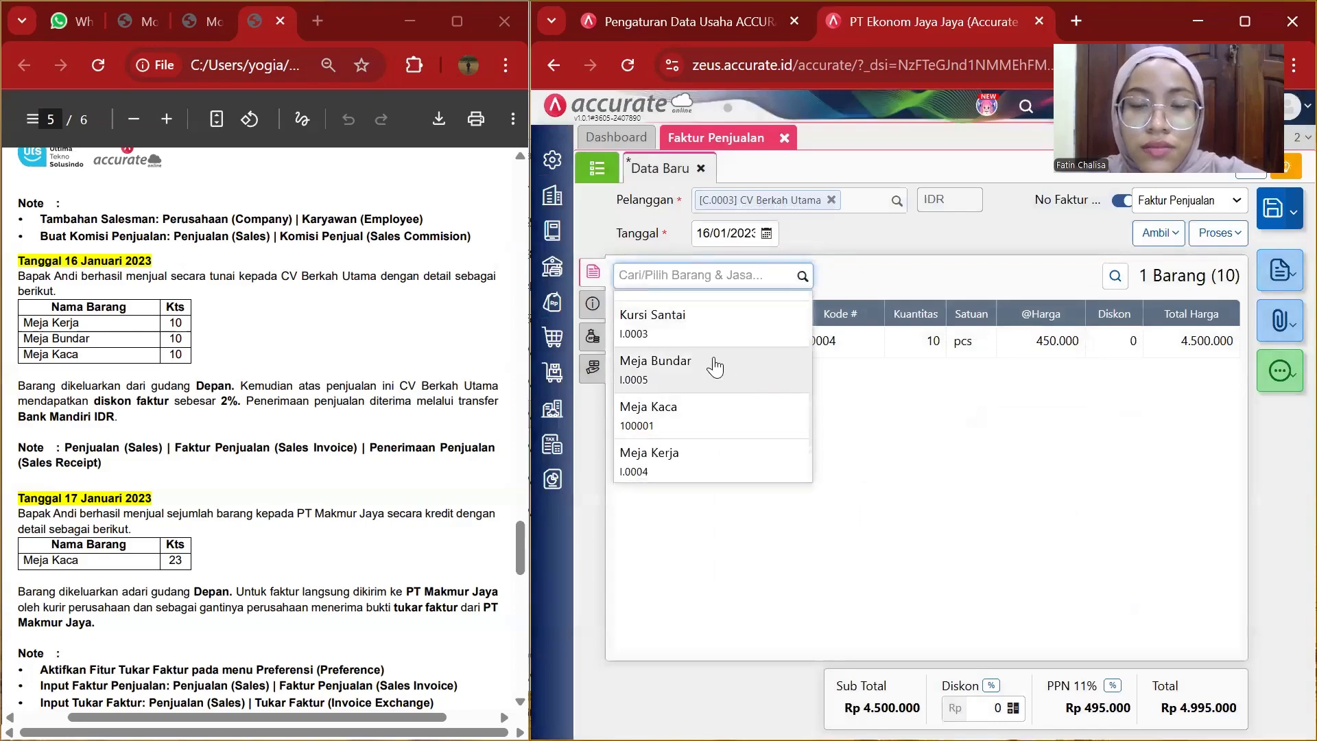
left_click(714, 367)
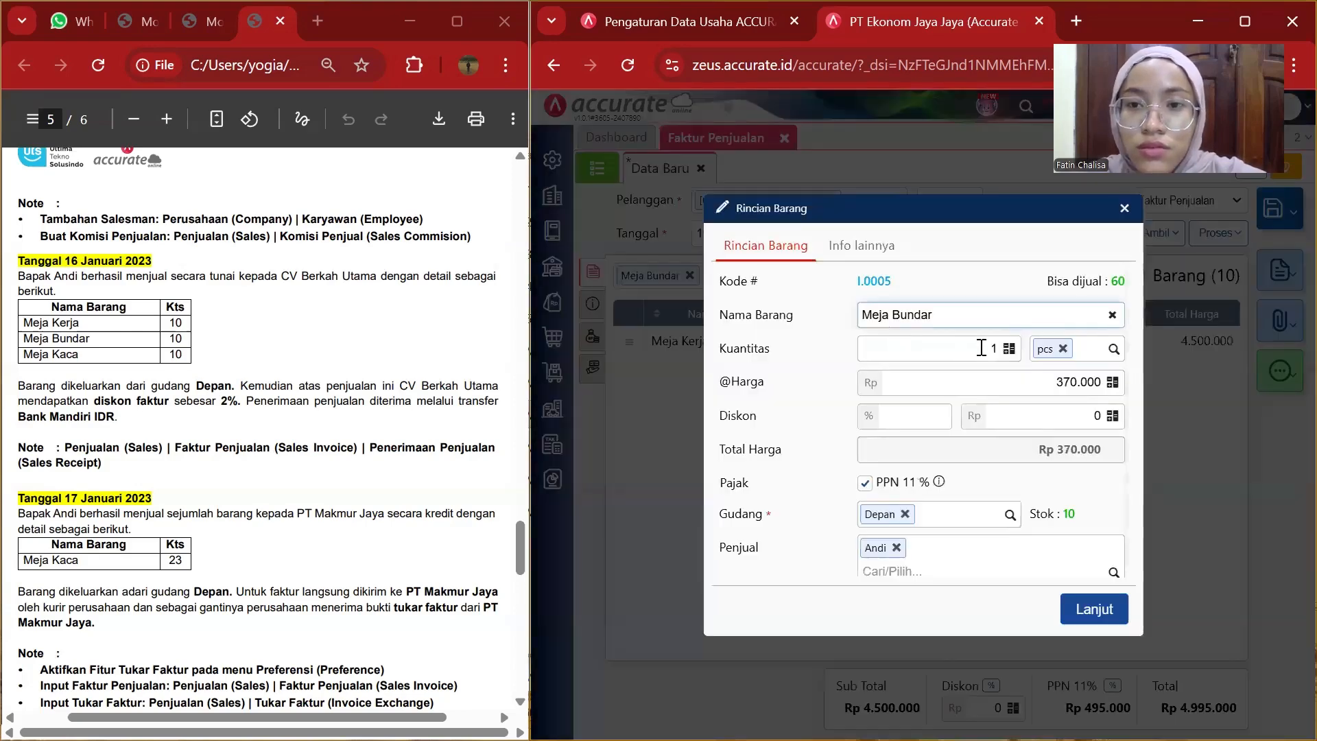
left_click(1000, 350)
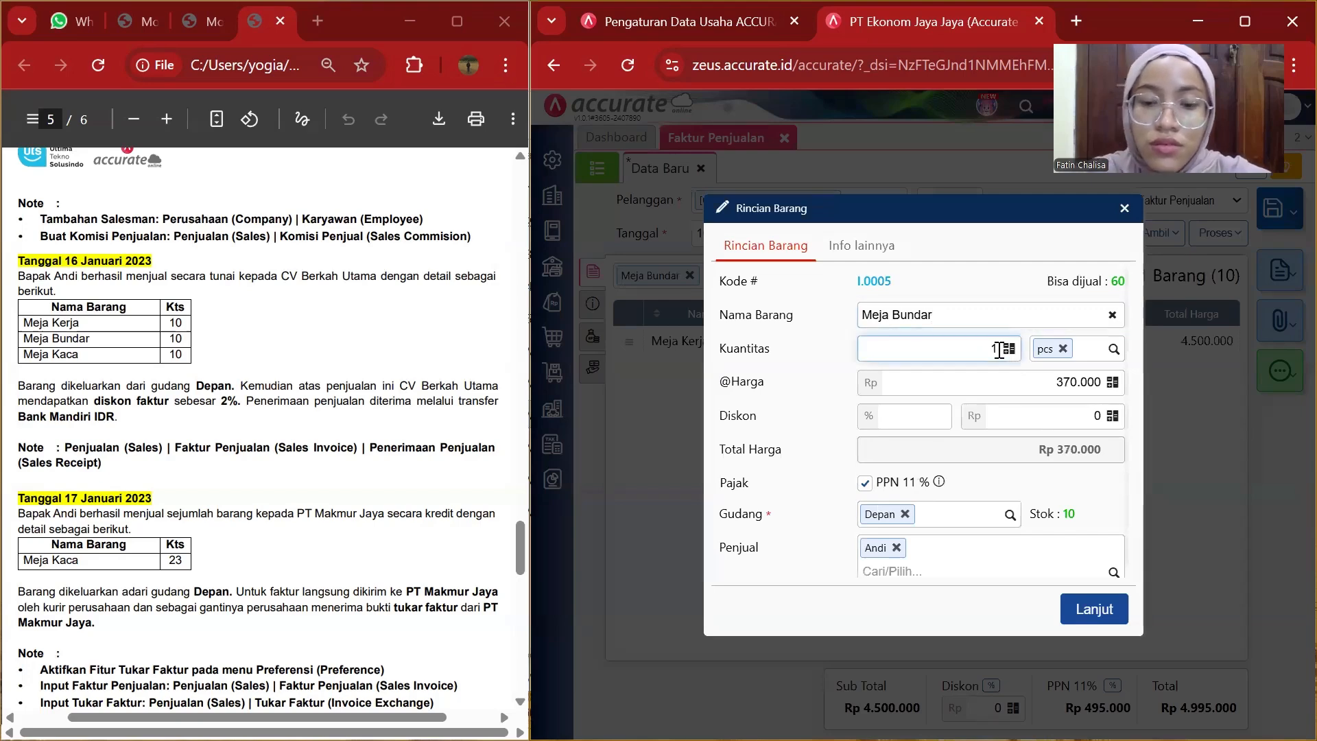
type("0")
left_click(1114, 613)
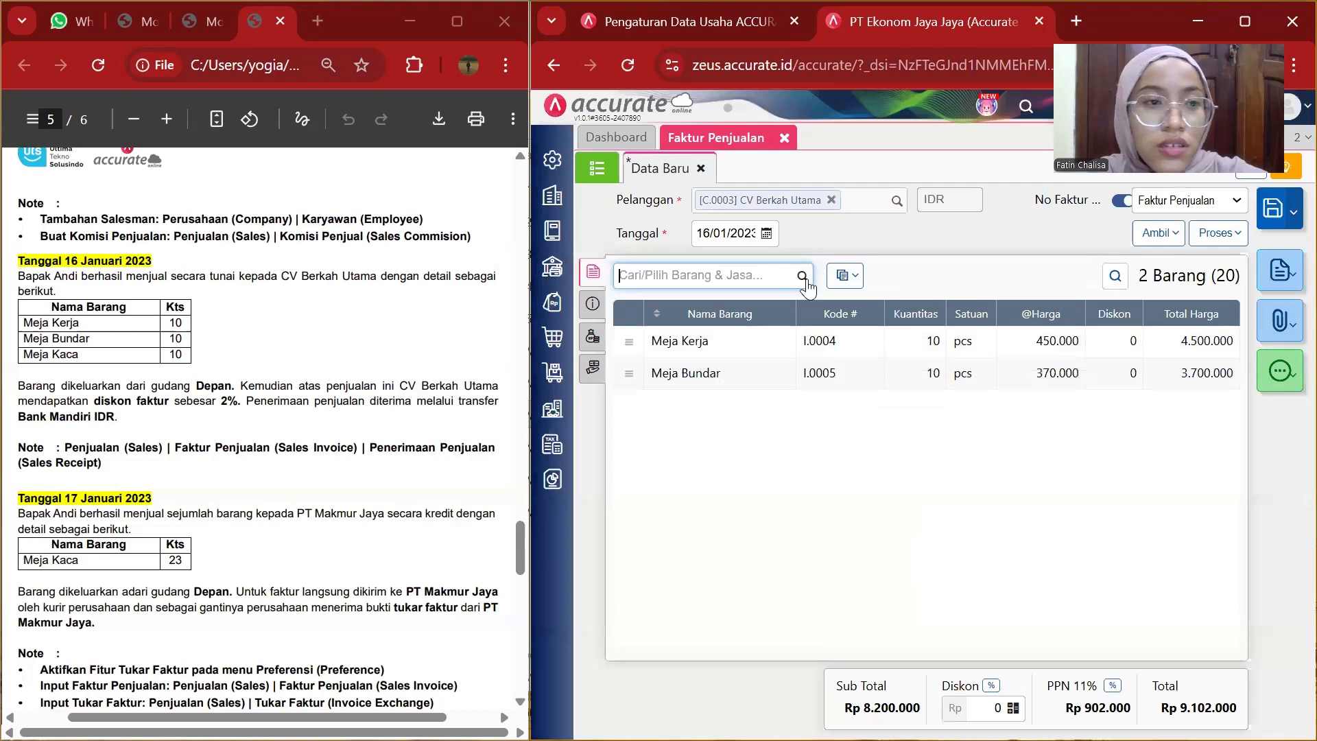
Add Meja Kaca to the invoice with a quantity of 10.
left_click(806, 281)
scroll(712, 436, "down", 3)
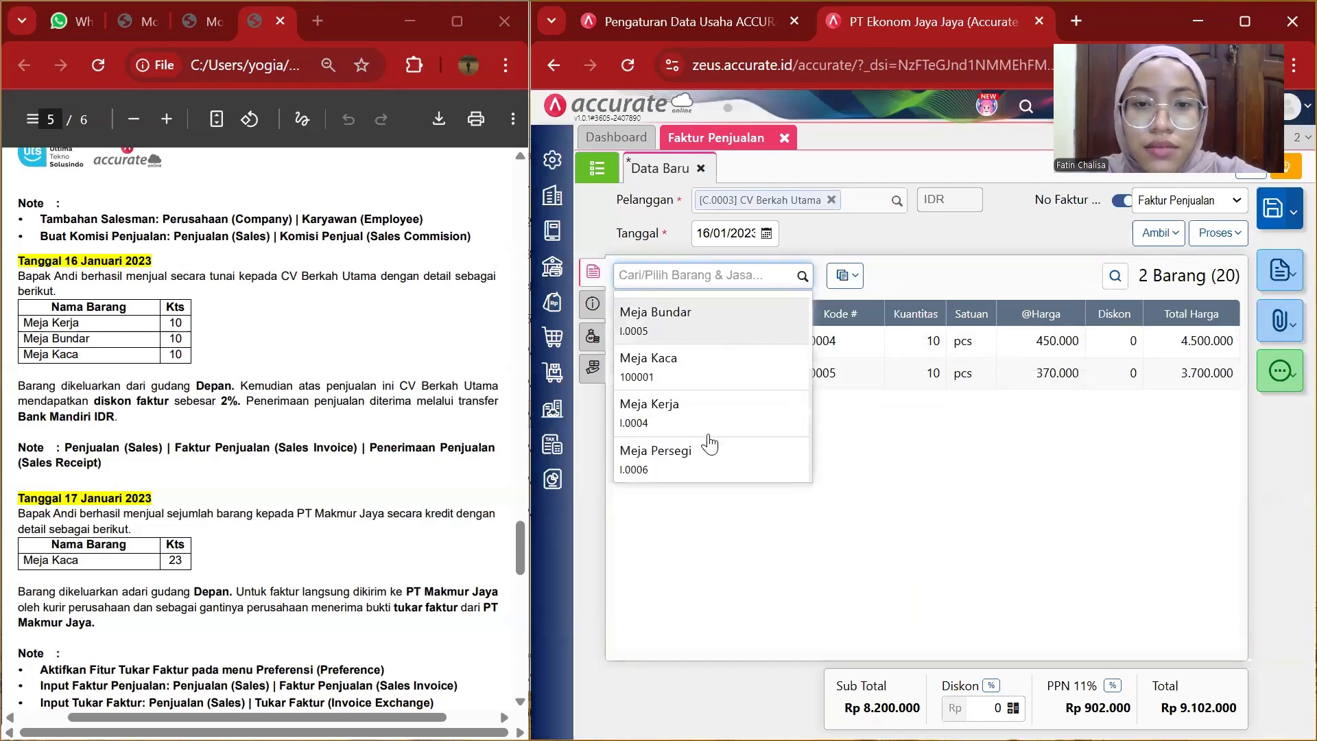
left_click(679, 381)
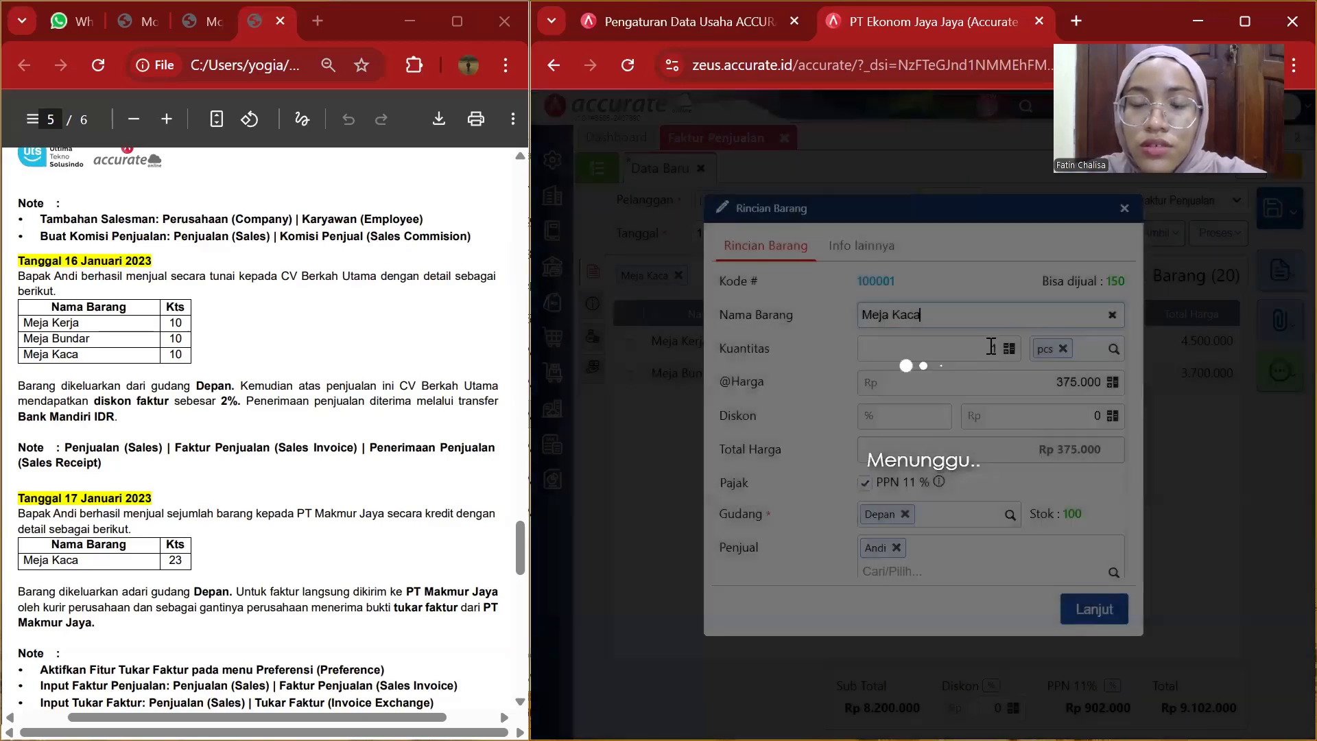
left_click(998, 350)
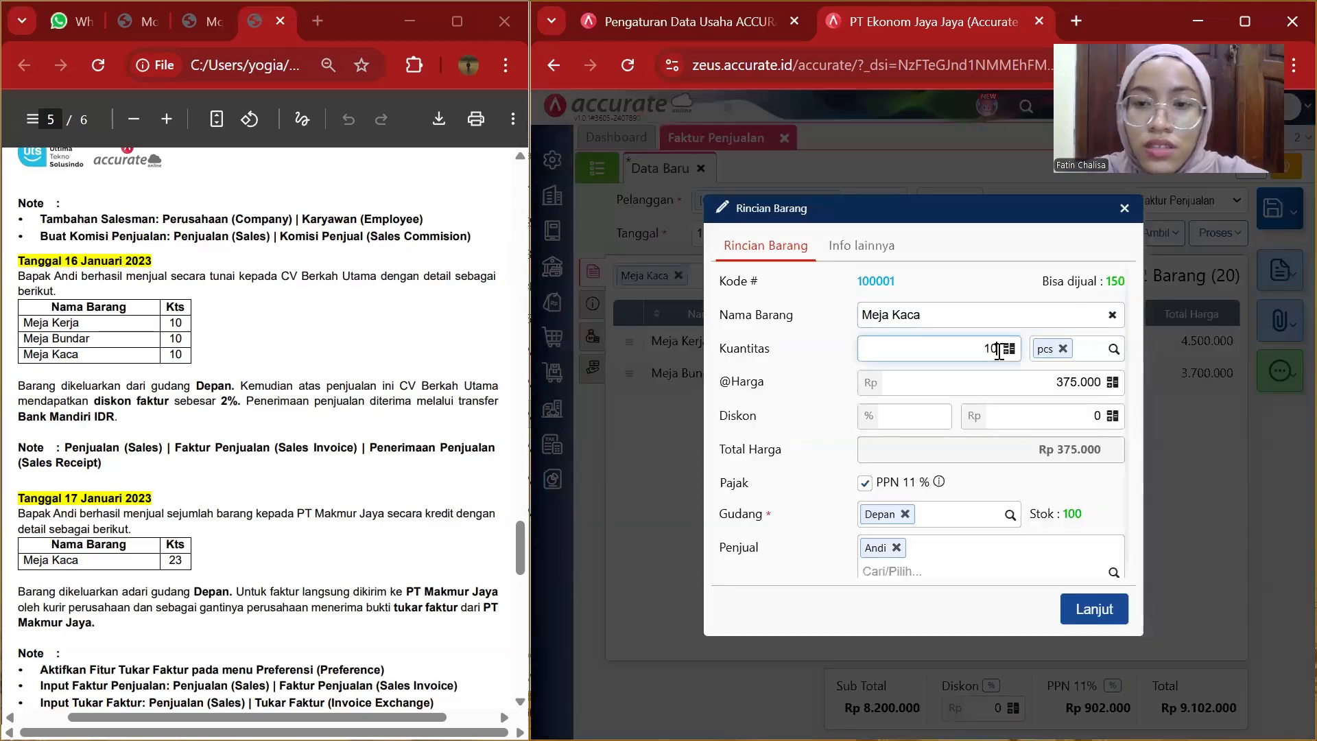
left_click(1084, 609)
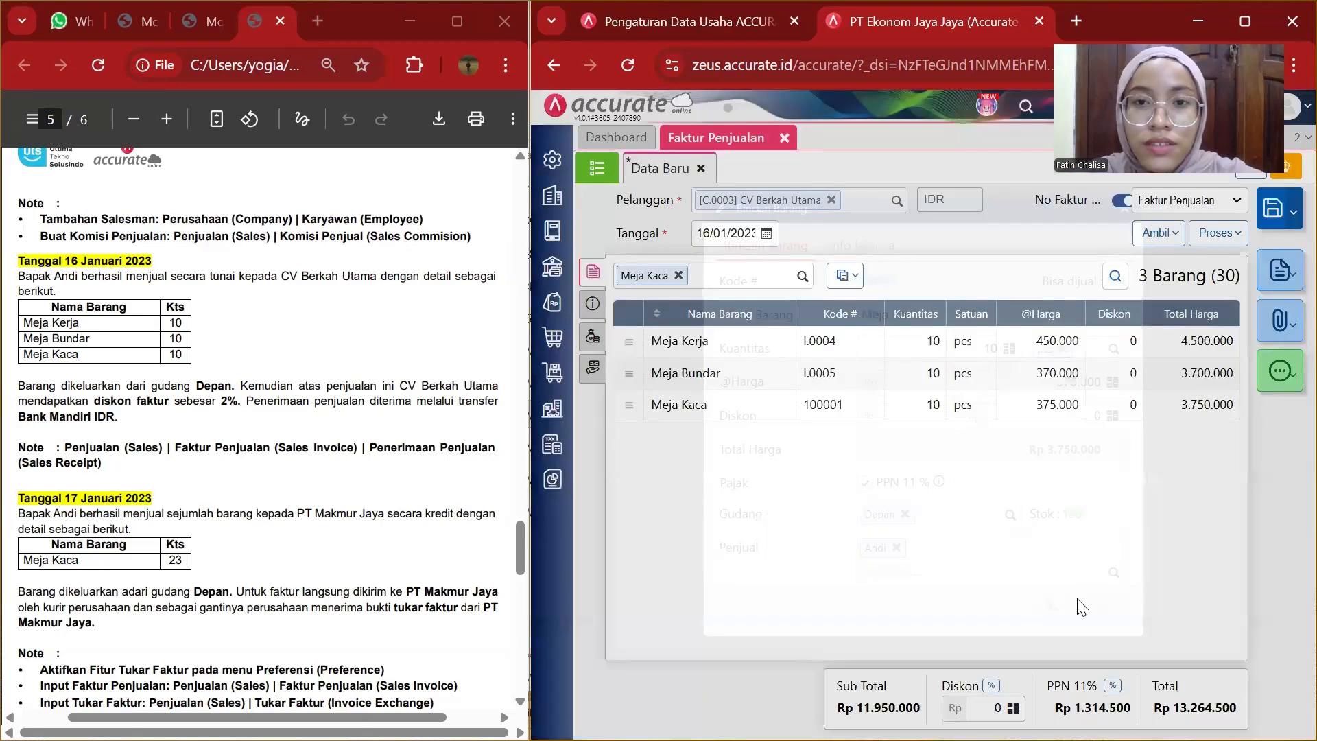
Change the warehouse of all invoice items to Depan.
left_click(846, 275)
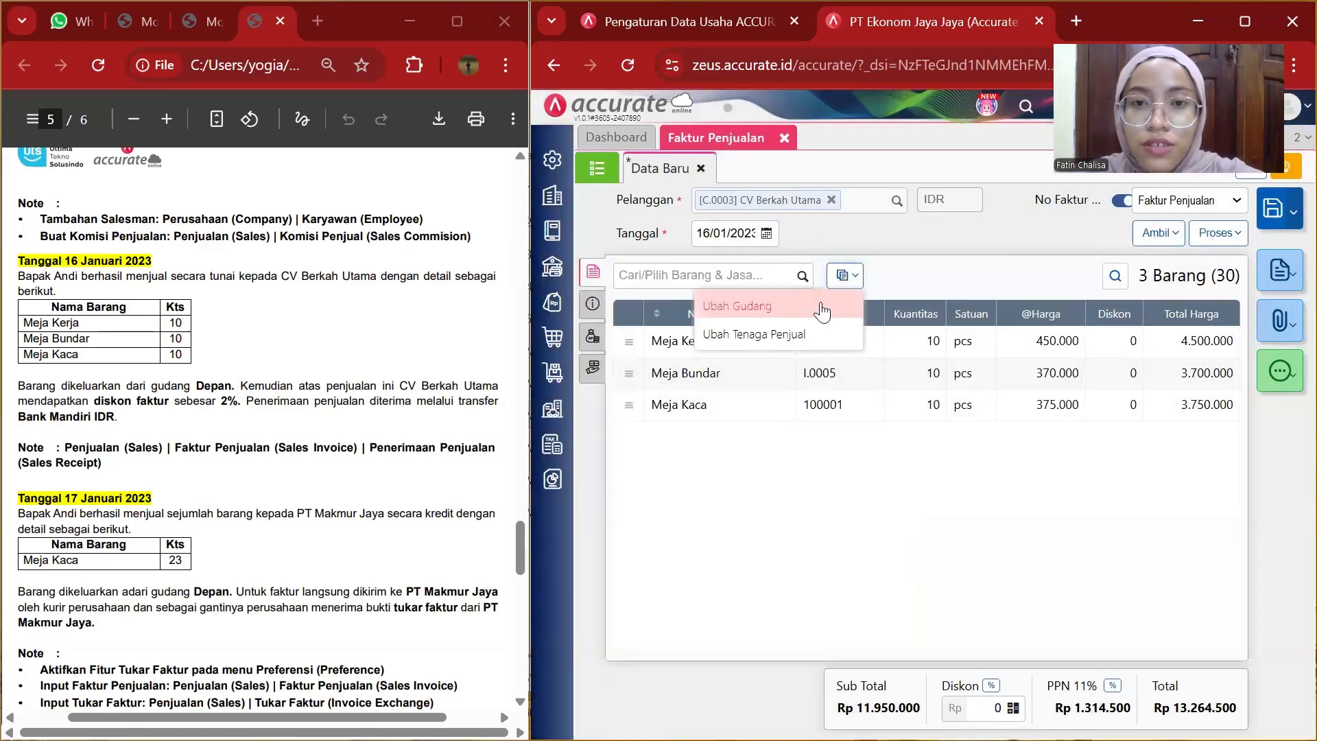
left_click(820, 306)
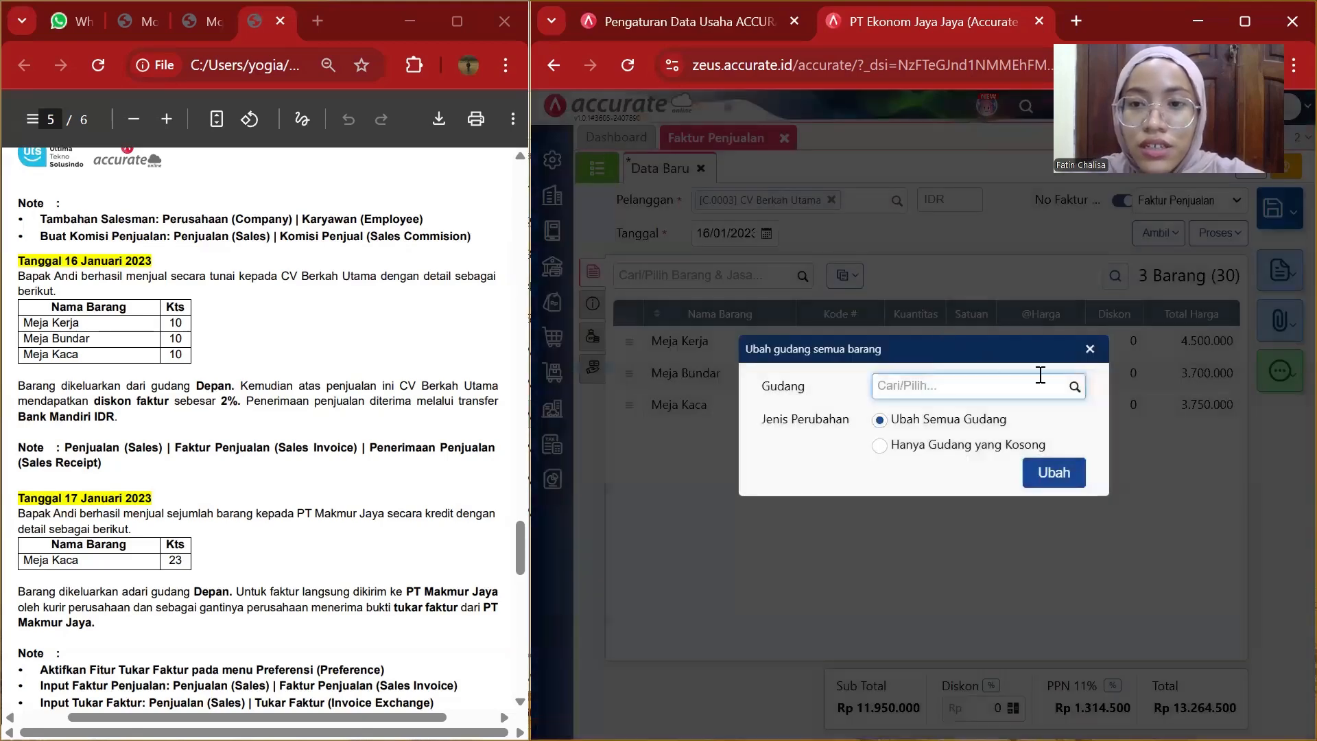
left_click(1072, 389)
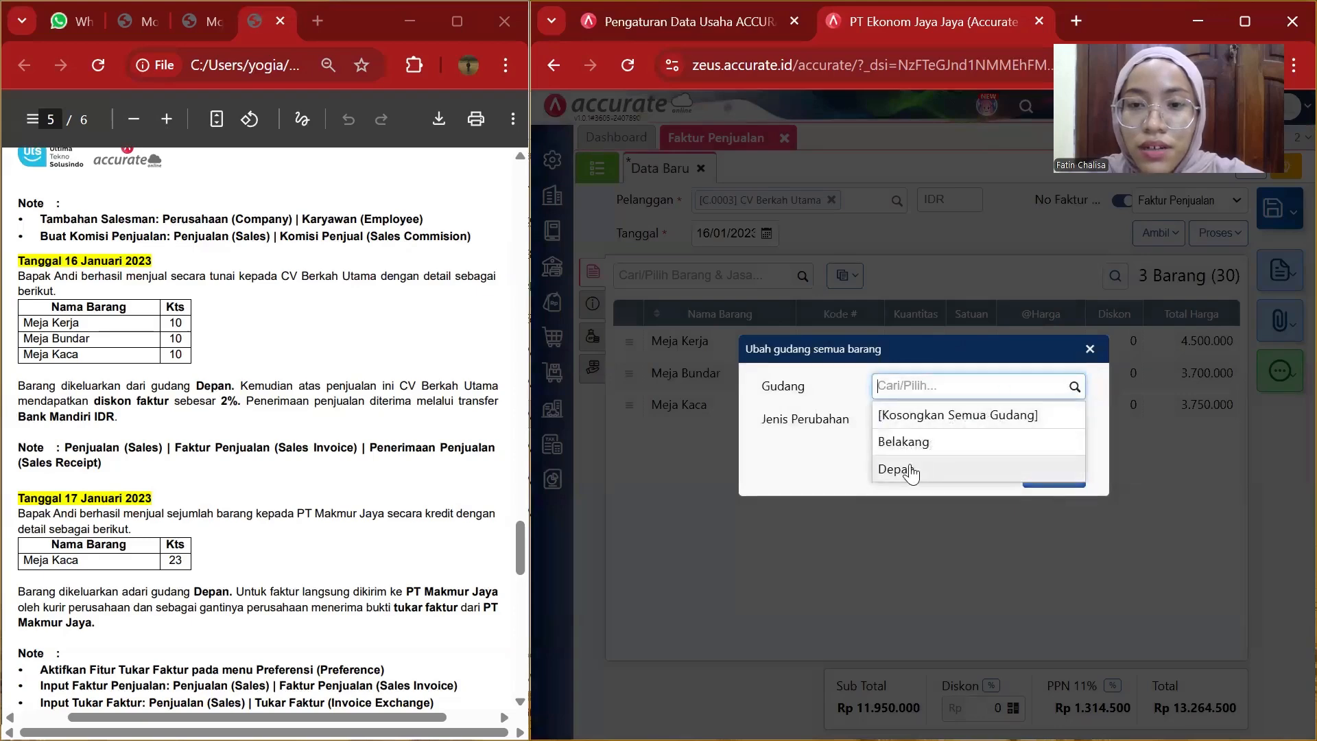
left_click(909, 472)
left_click(1047, 480)
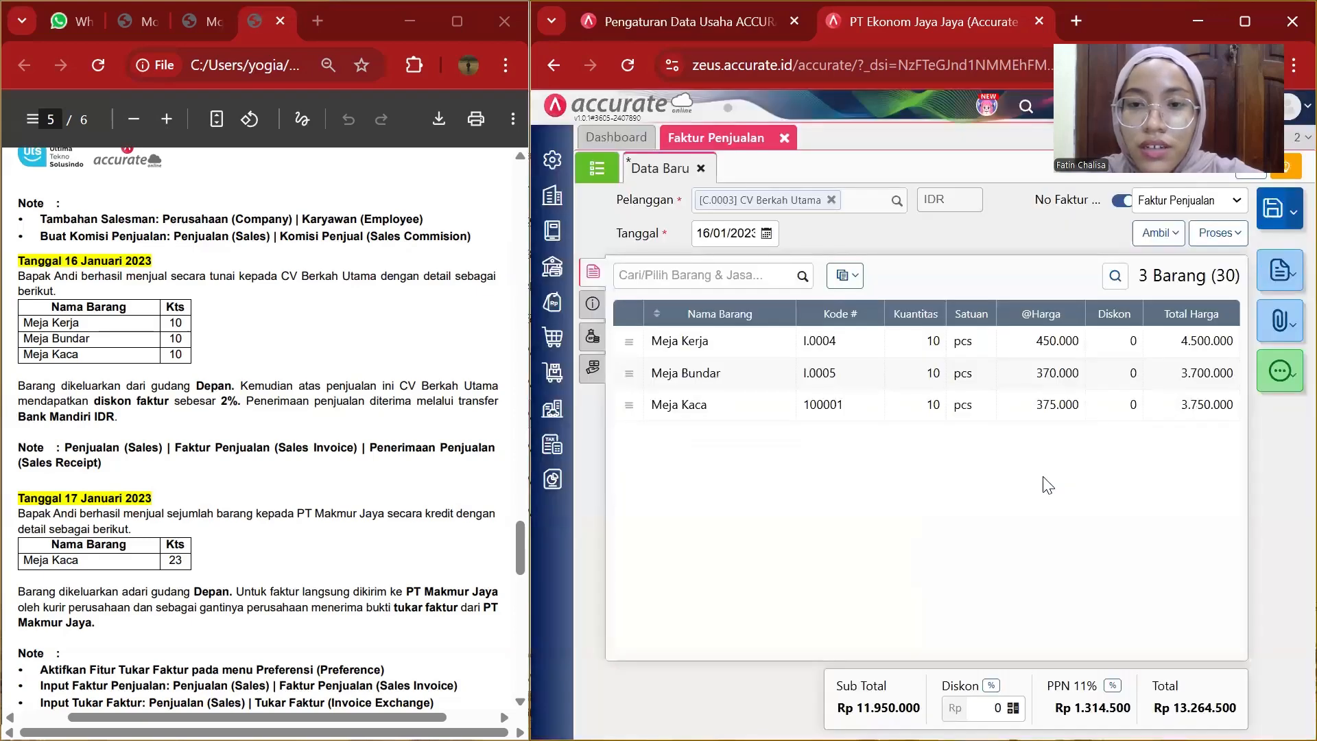
Change the salesman of all invoice lines to Andi, applying to all.
left_click(845, 275)
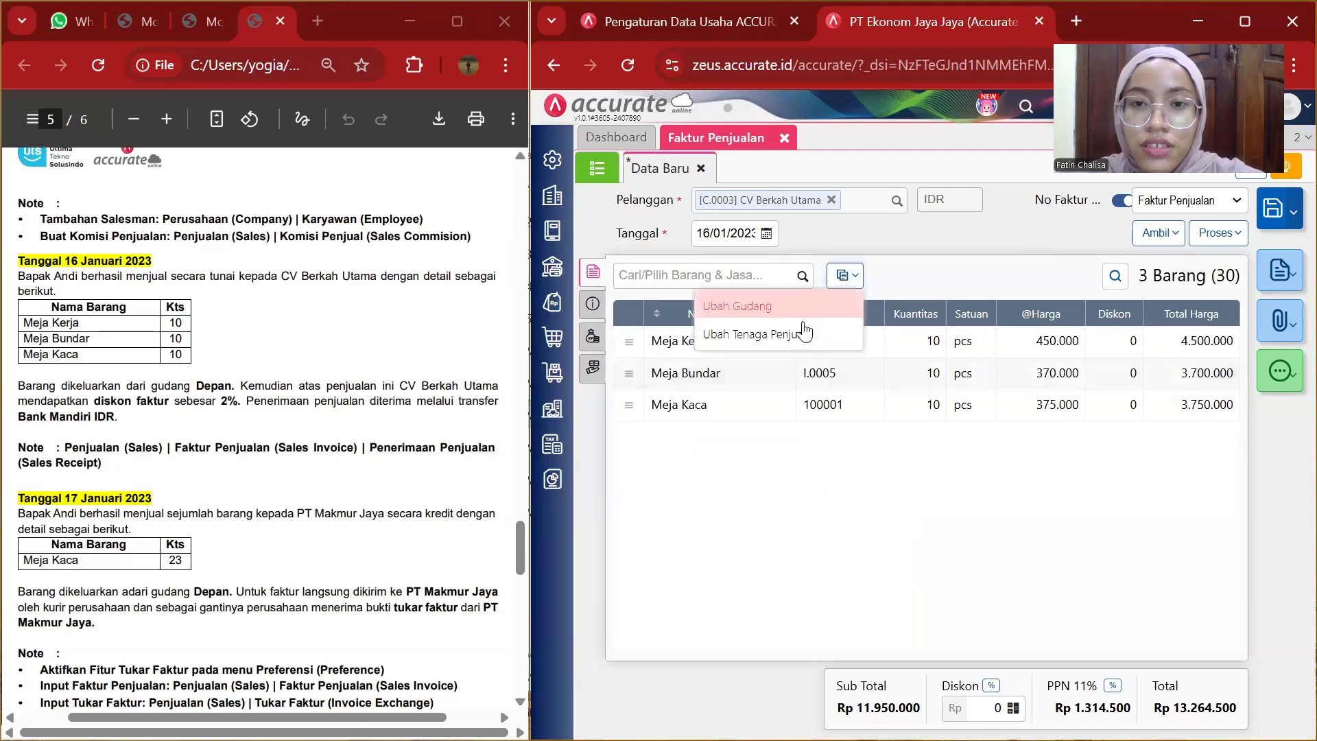
left_click(788, 339)
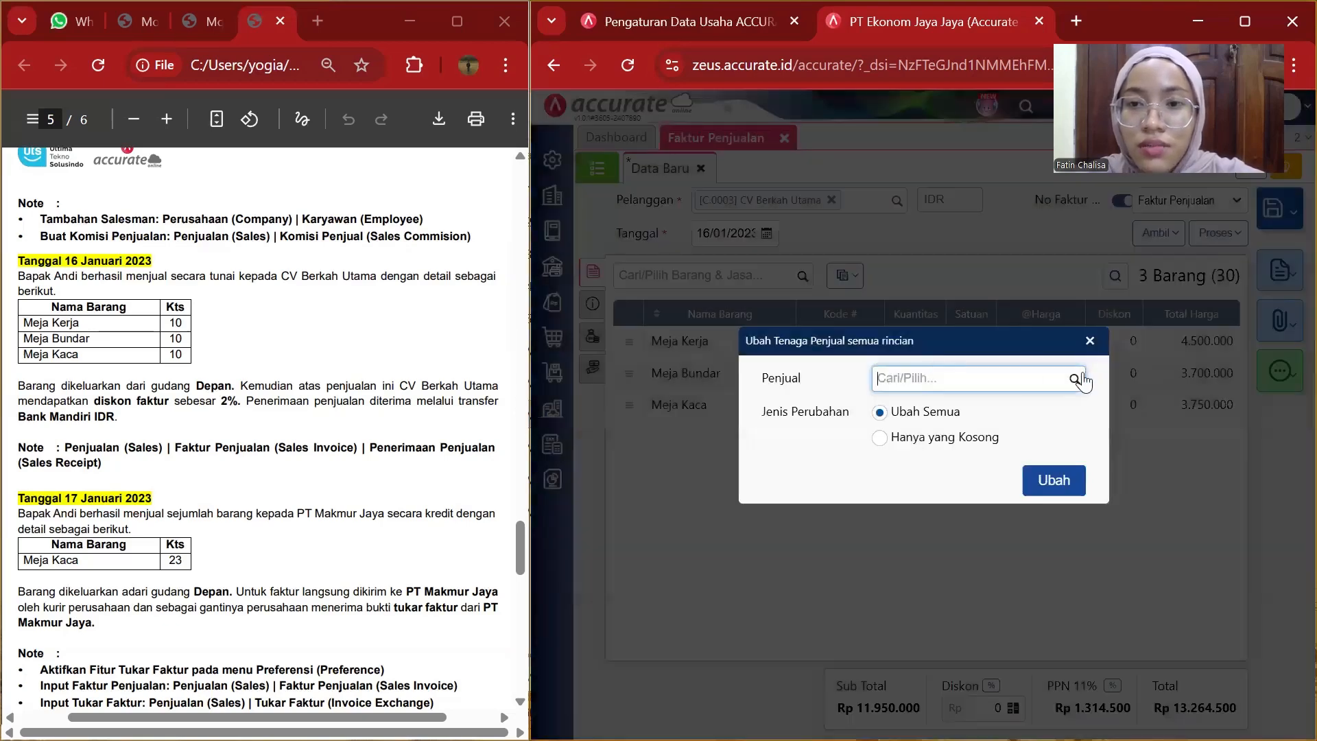
left_click(1075, 379)
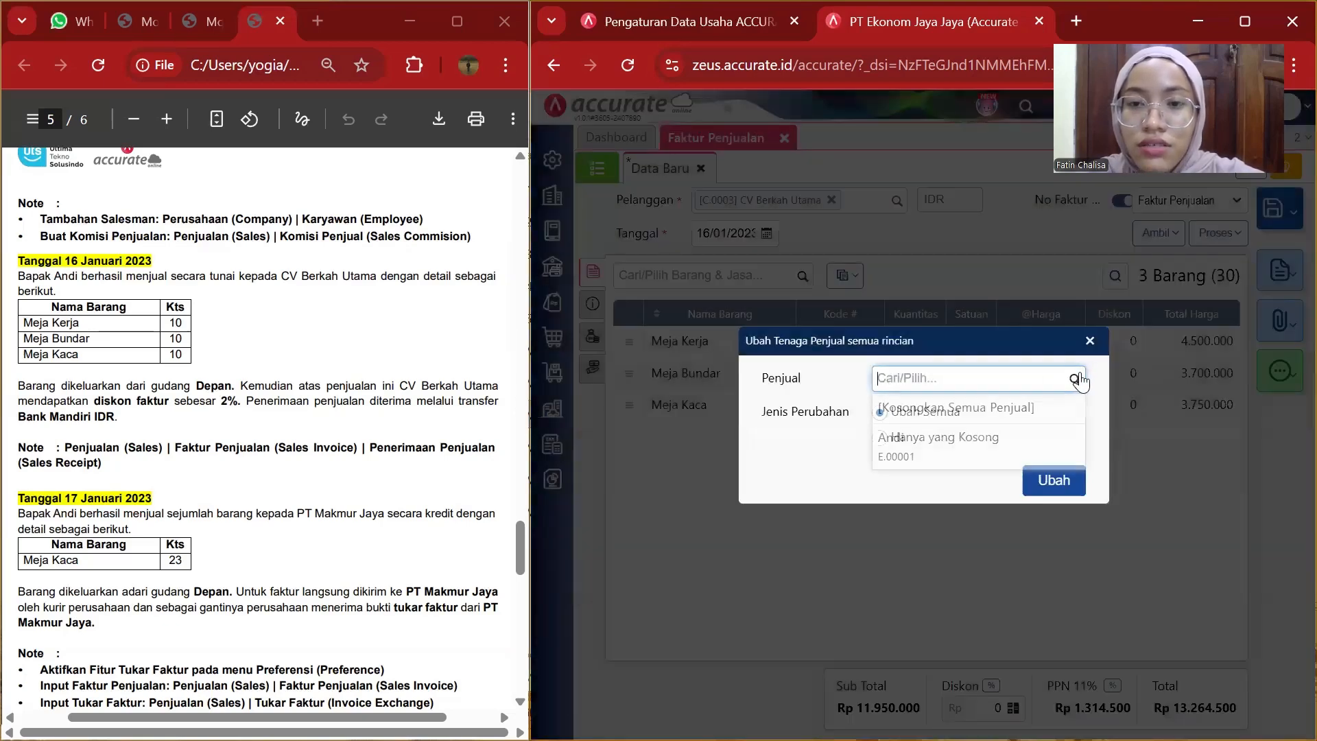
left_click(912, 445)
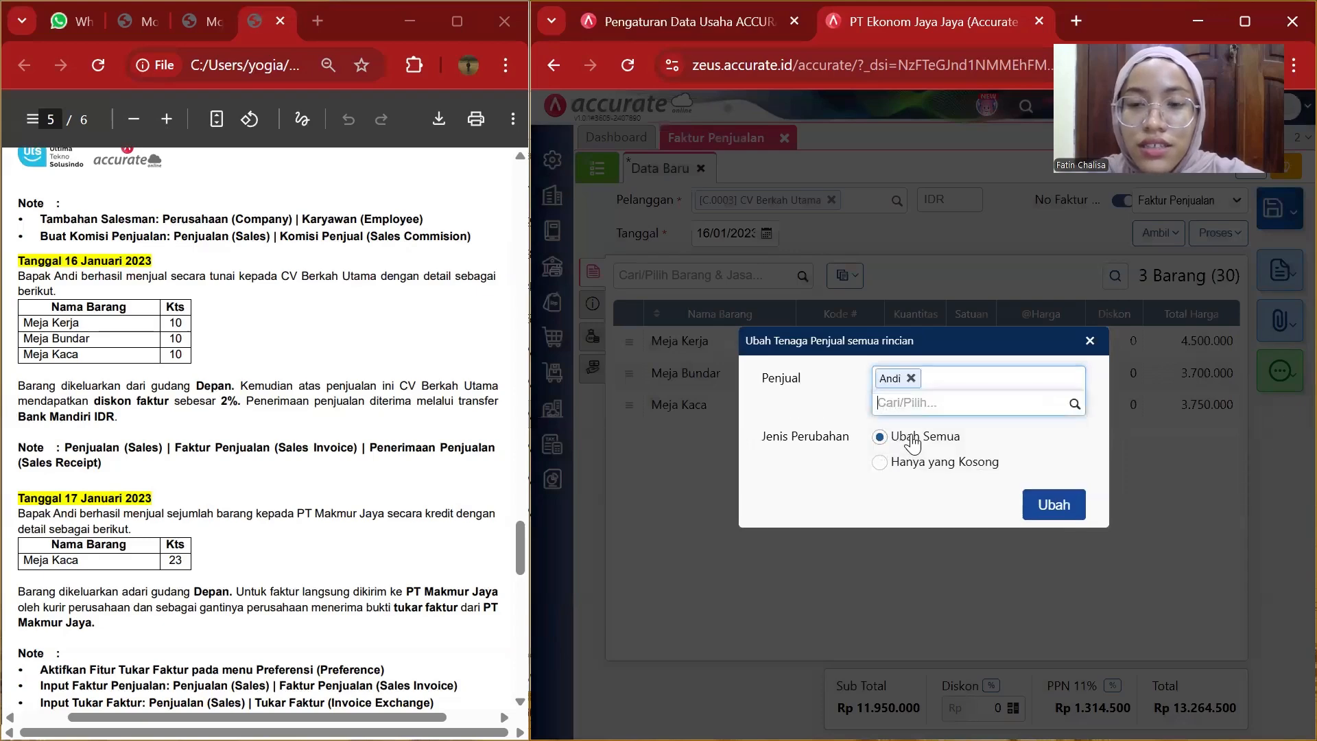
left_click(1055, 509)
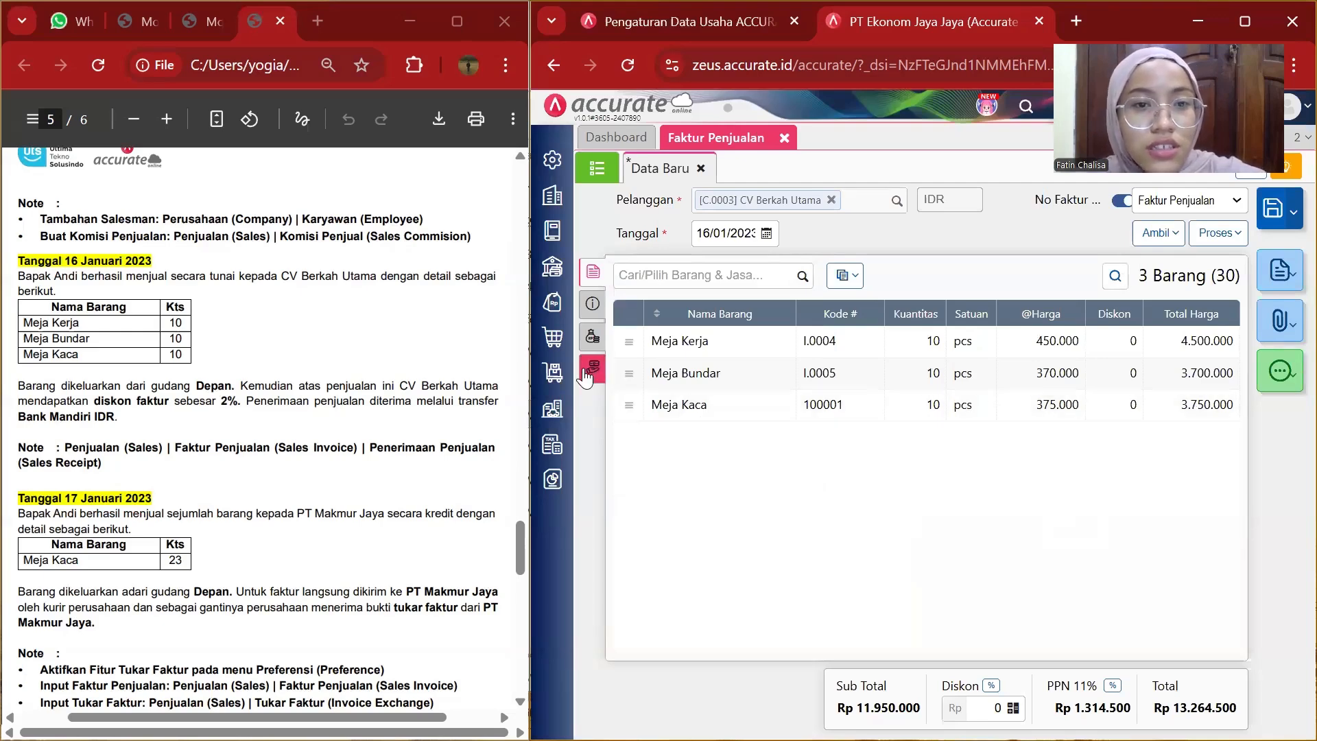
Open the invoice's other information and enter the address "alamat cv berkah utama".
left_click(594, 305)
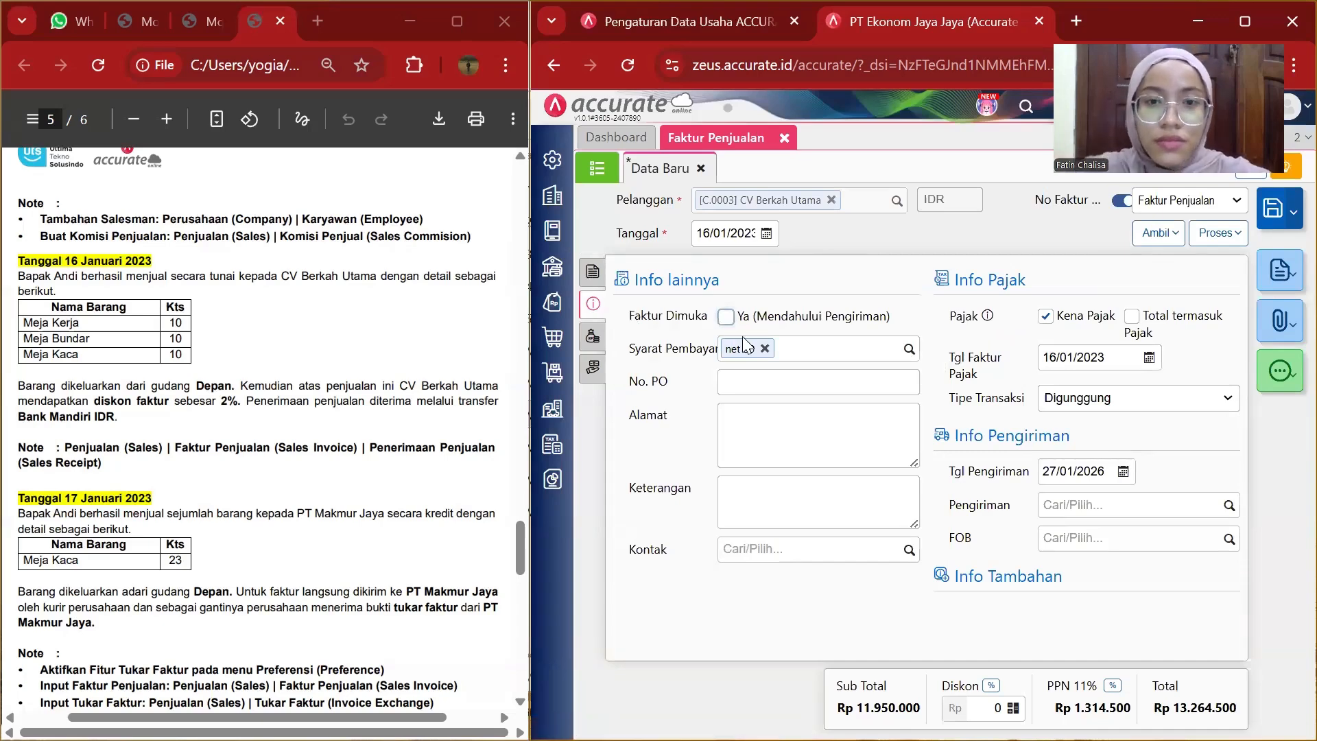
left_click(747, 410)
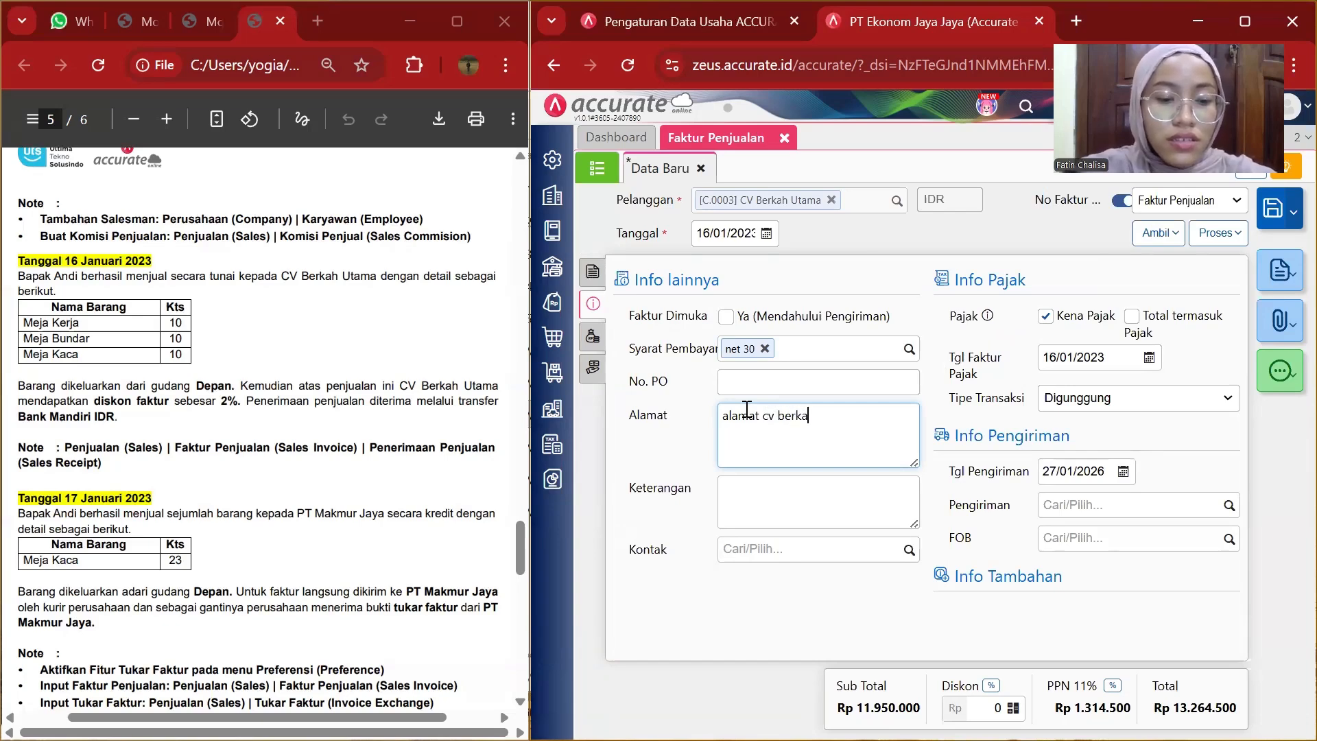
type("h utama")
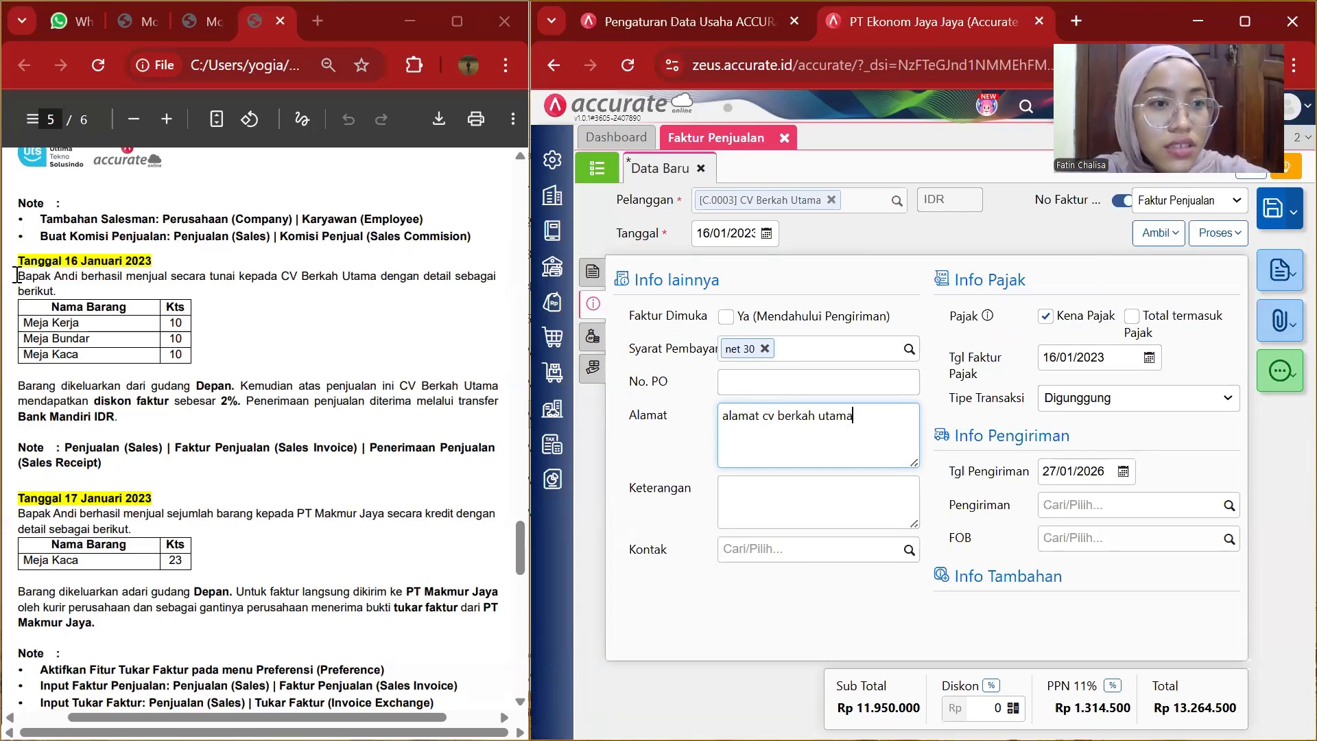
Copy the sentence "Bapak Andi berhasil menjual secara tunai kepada CV Berkah Utama" from the PDF into the invoice notes.
left_click_drag(19, 276, 378, 284)
key("ctrl+c")
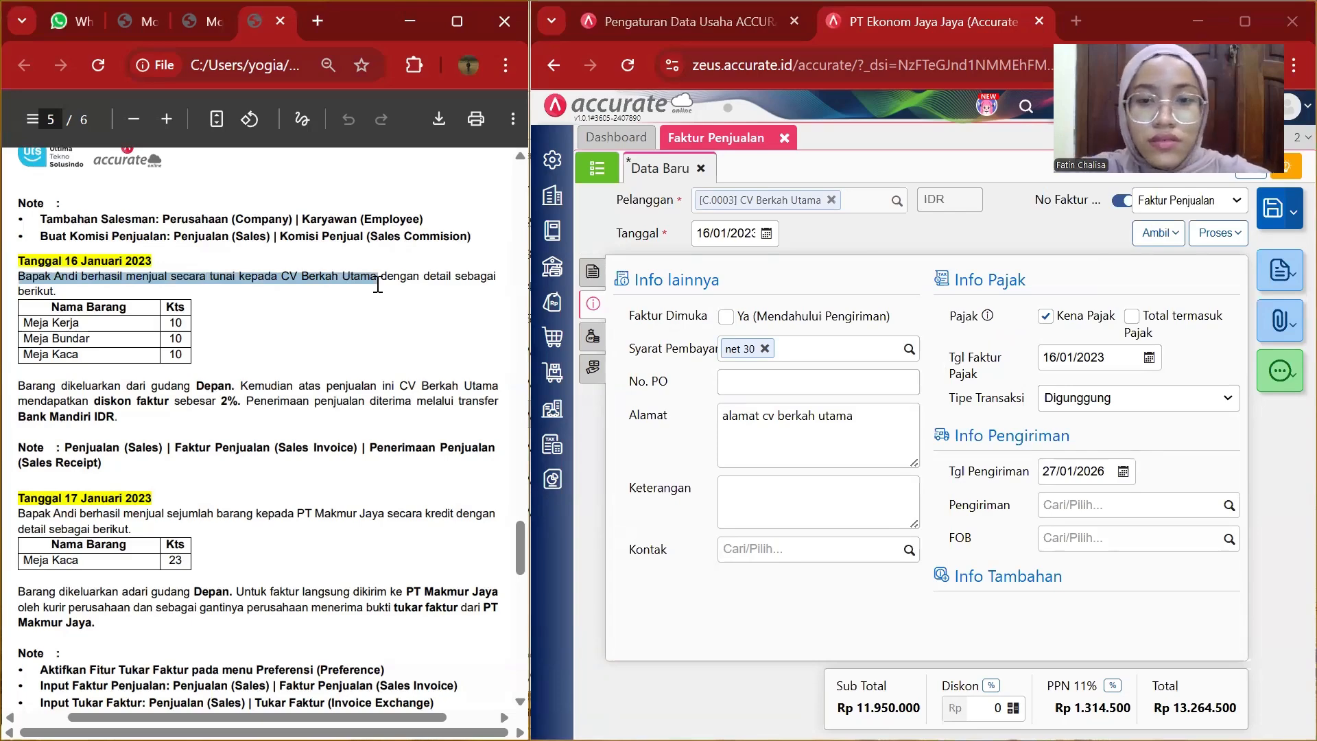
left_click(743, 501)
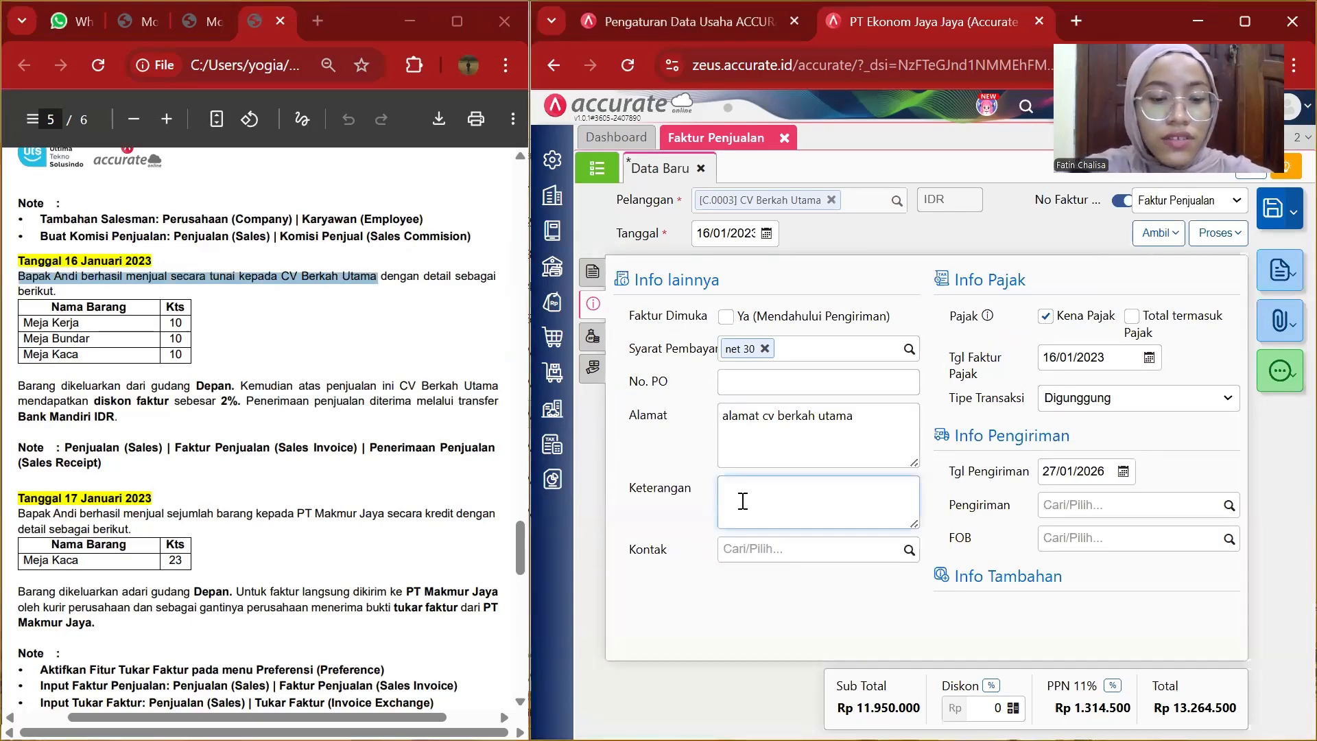
key("ctrl+v")
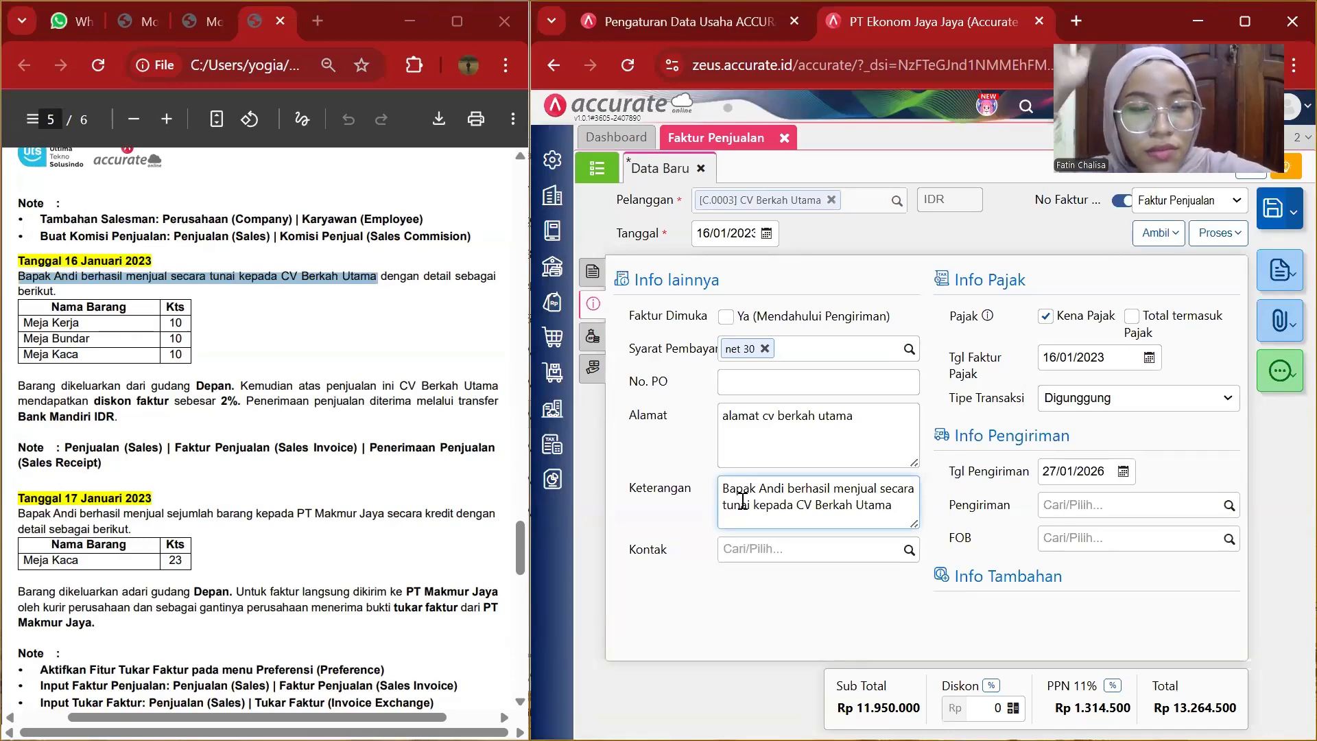
Set the shipping date to 16/01/2023.
left_click(1111, 474)
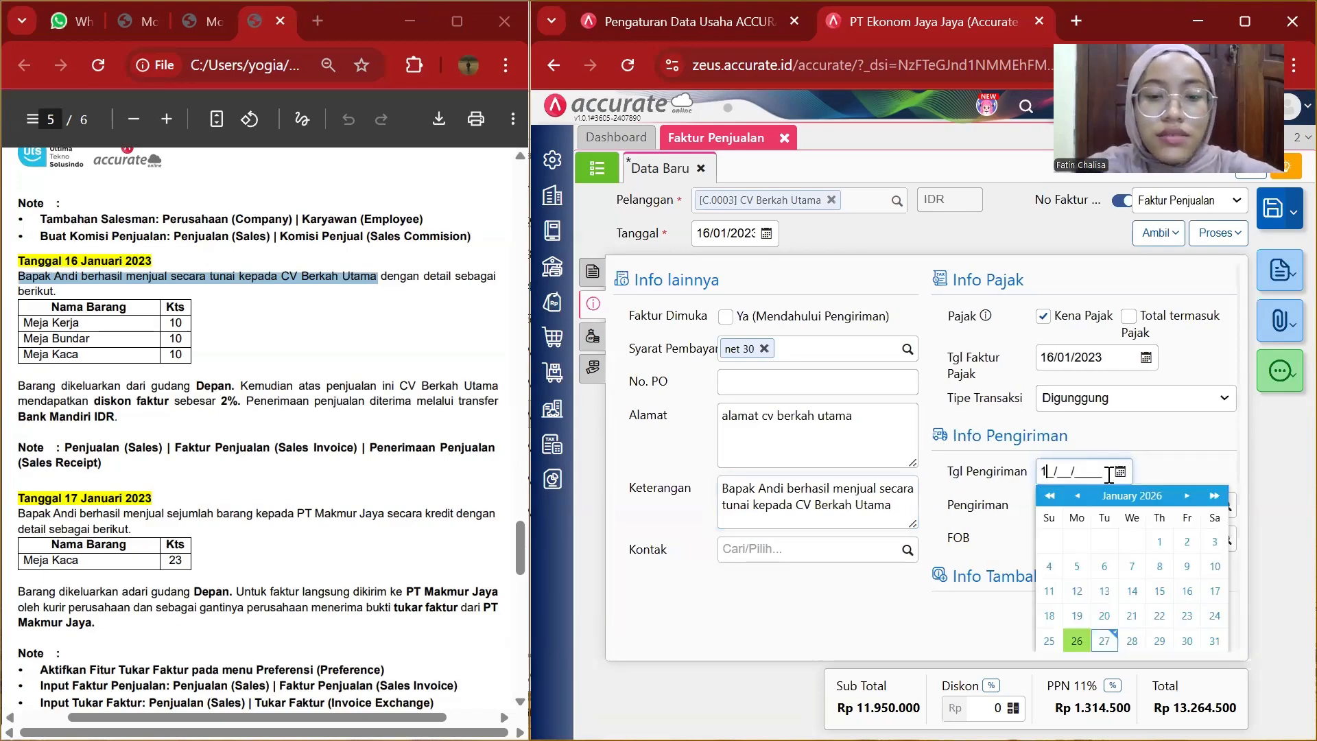
type("16/01/")
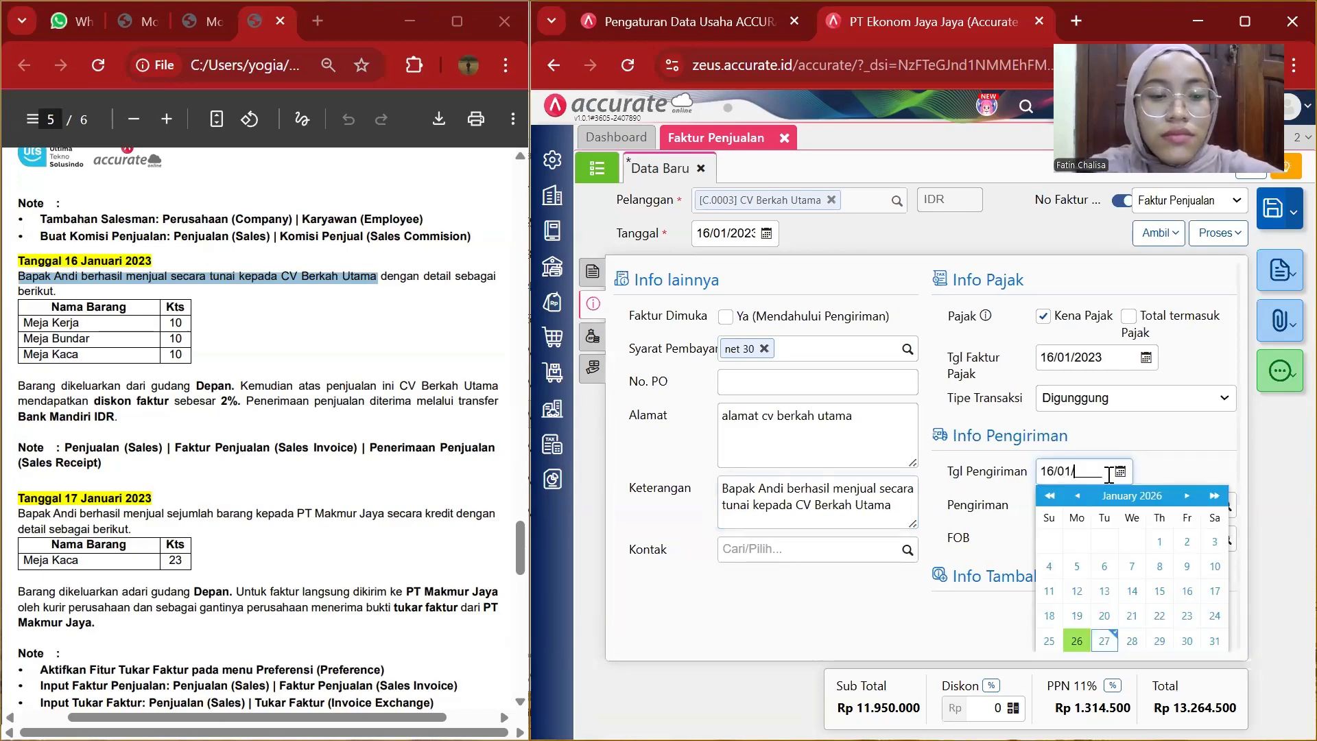
type("2023")
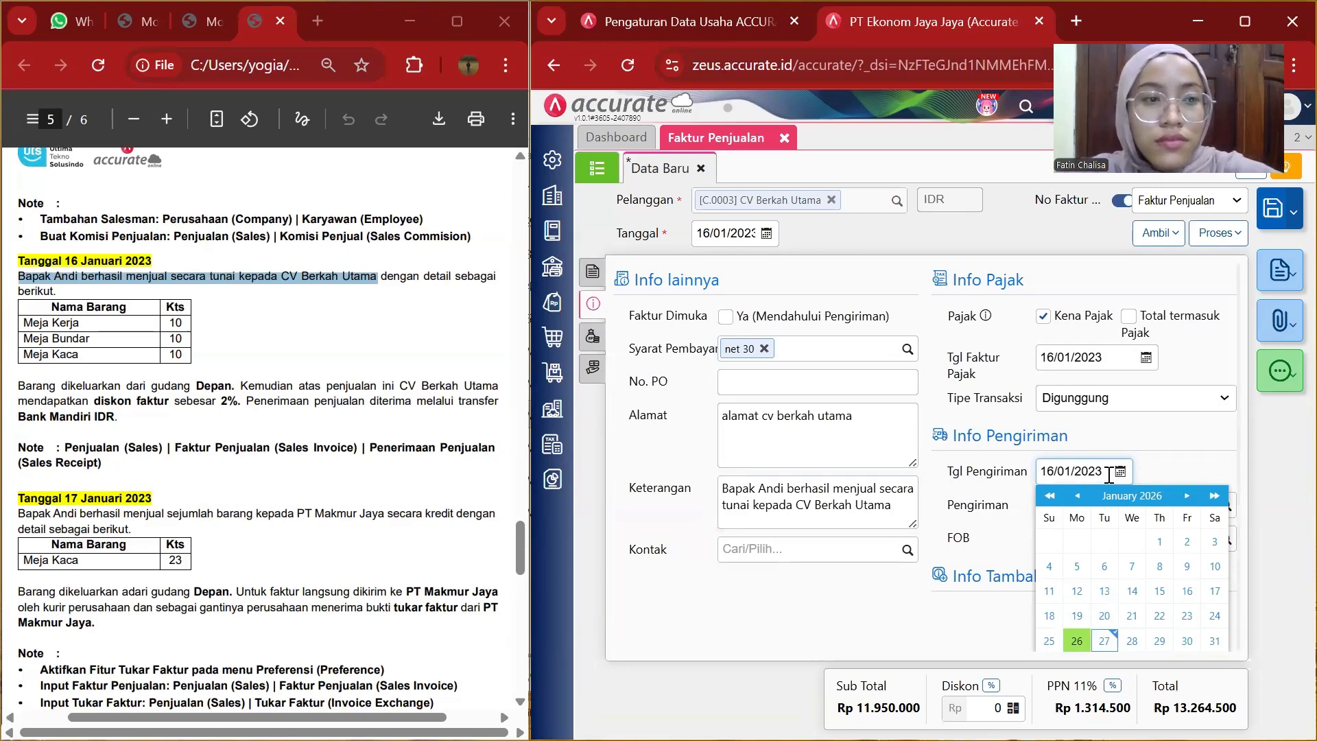
left_click(881, 594)
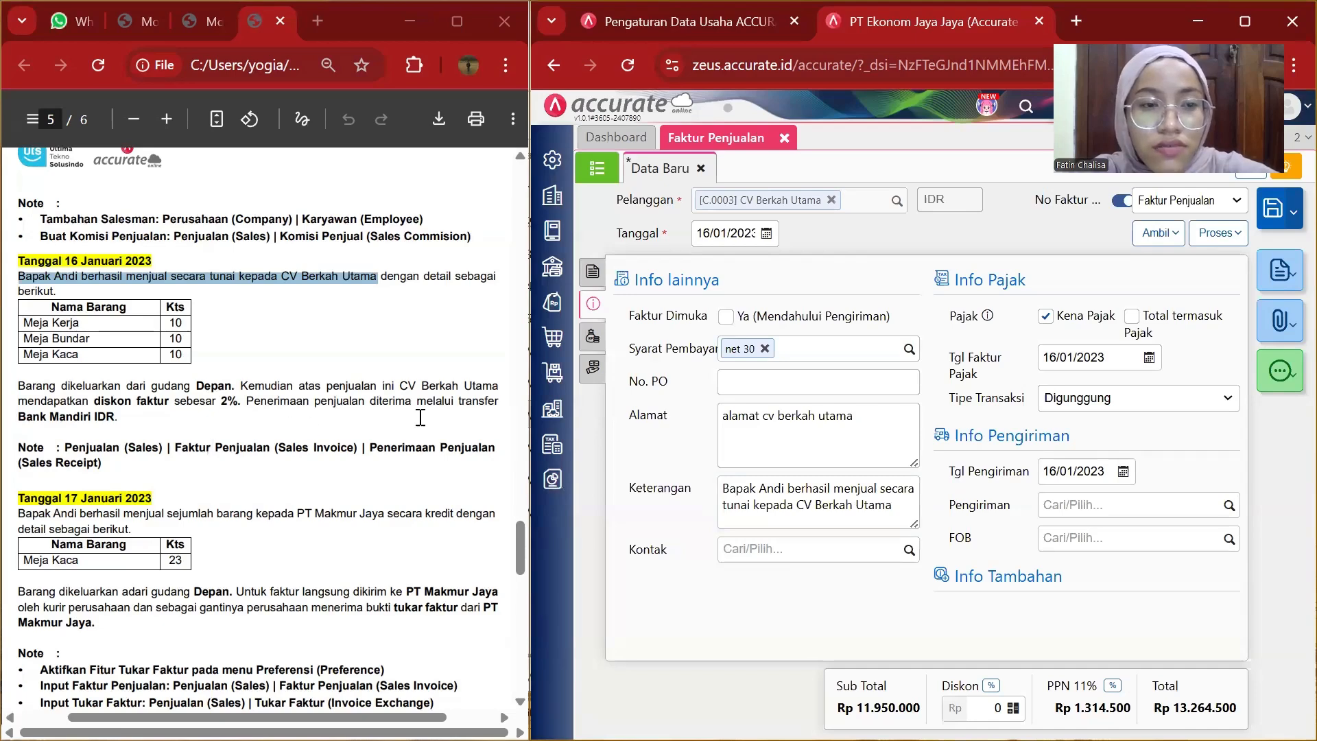
Apply an invoice discount of 2 percent.
left_click(991, 688)
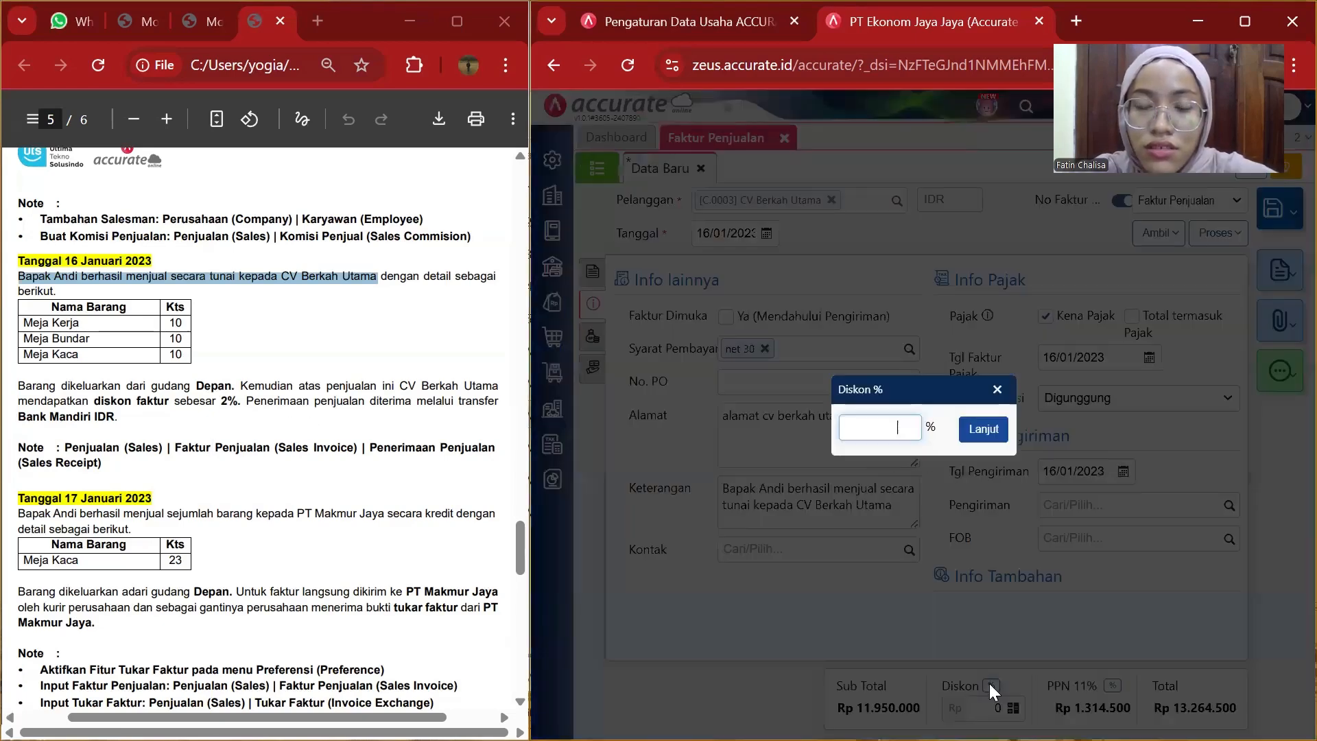
type("2")
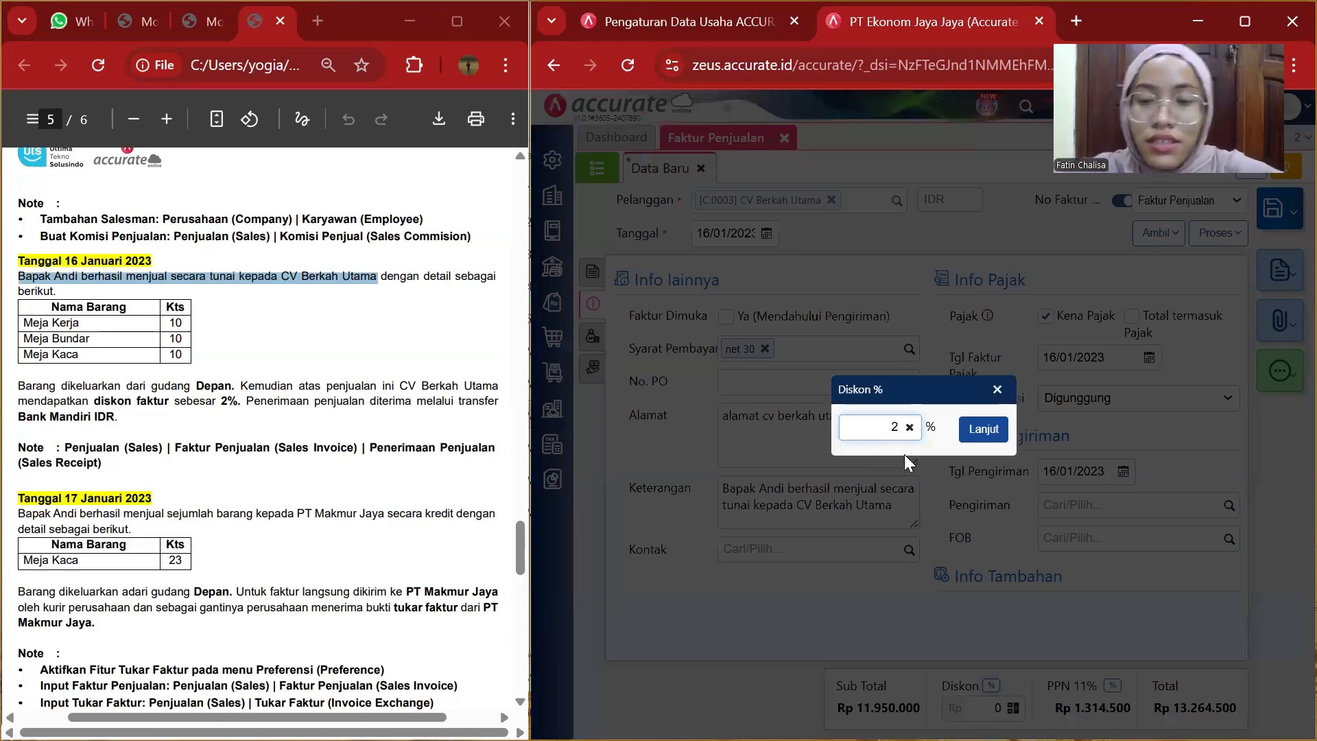
left_click(977, 436)
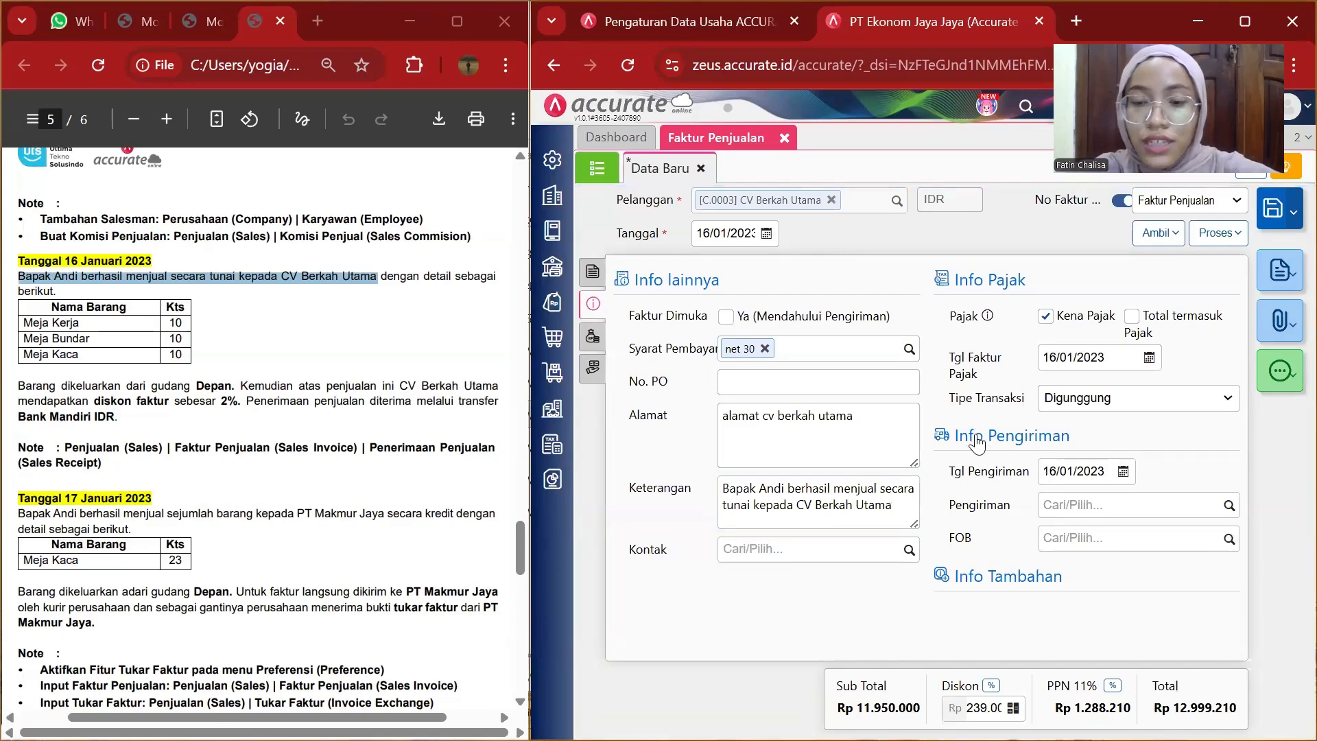
Create a sales receipt from the invoice and set its payment date to 16/01/2023.
left_click(1223, 241)
left_click(1129, 266)
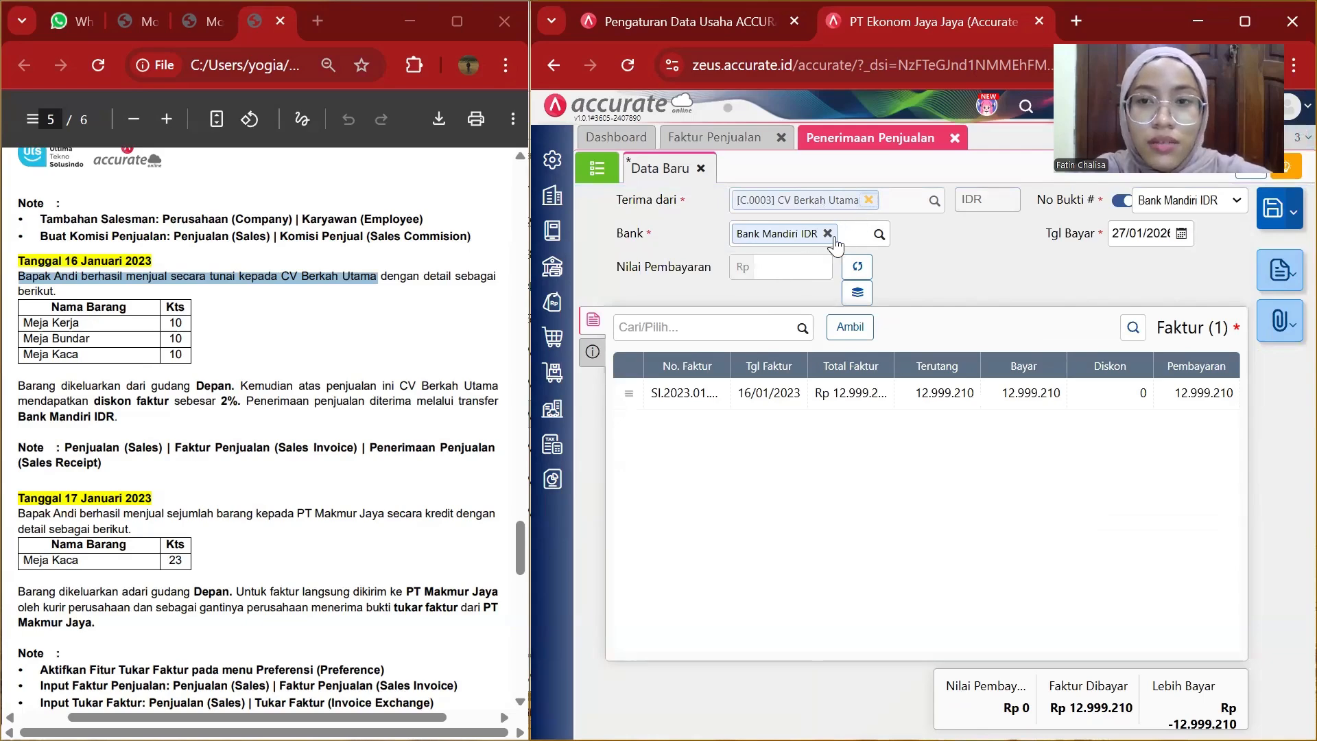
left_click(1128, 239)
key("BackSpace")
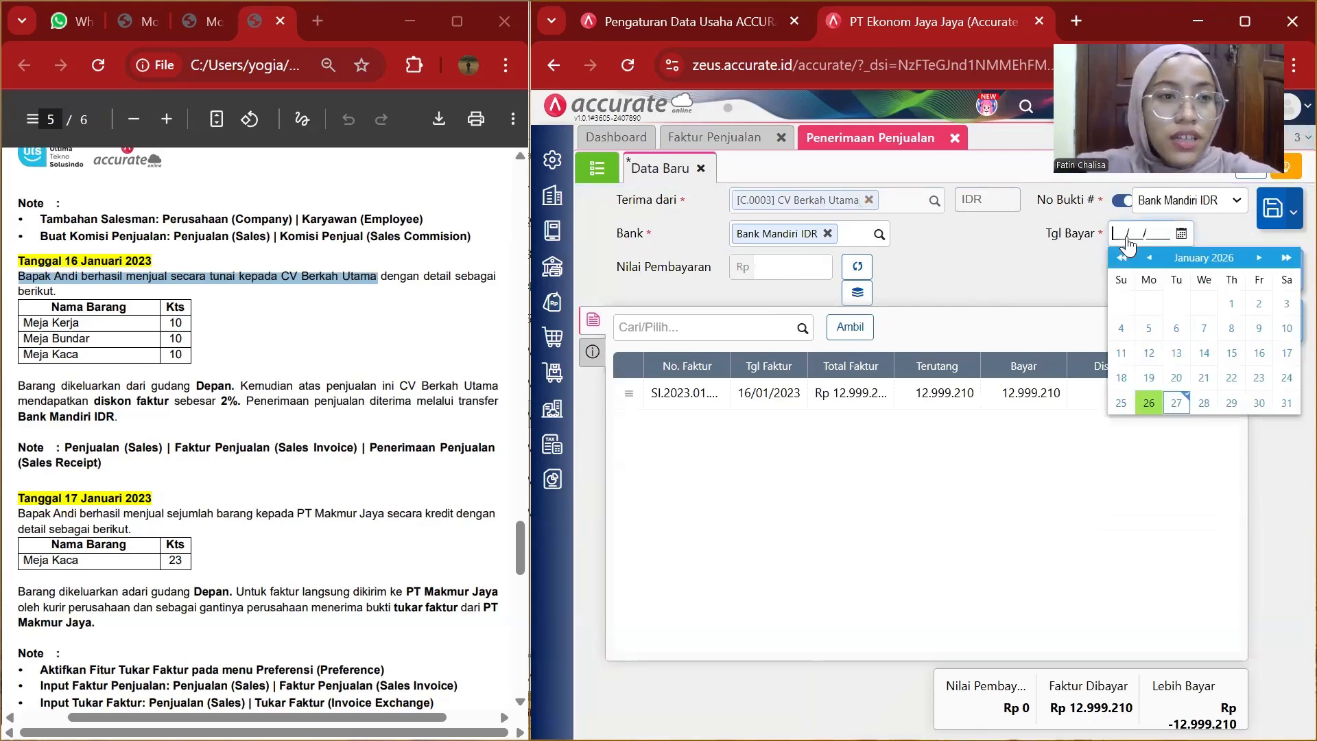
type("16/0")
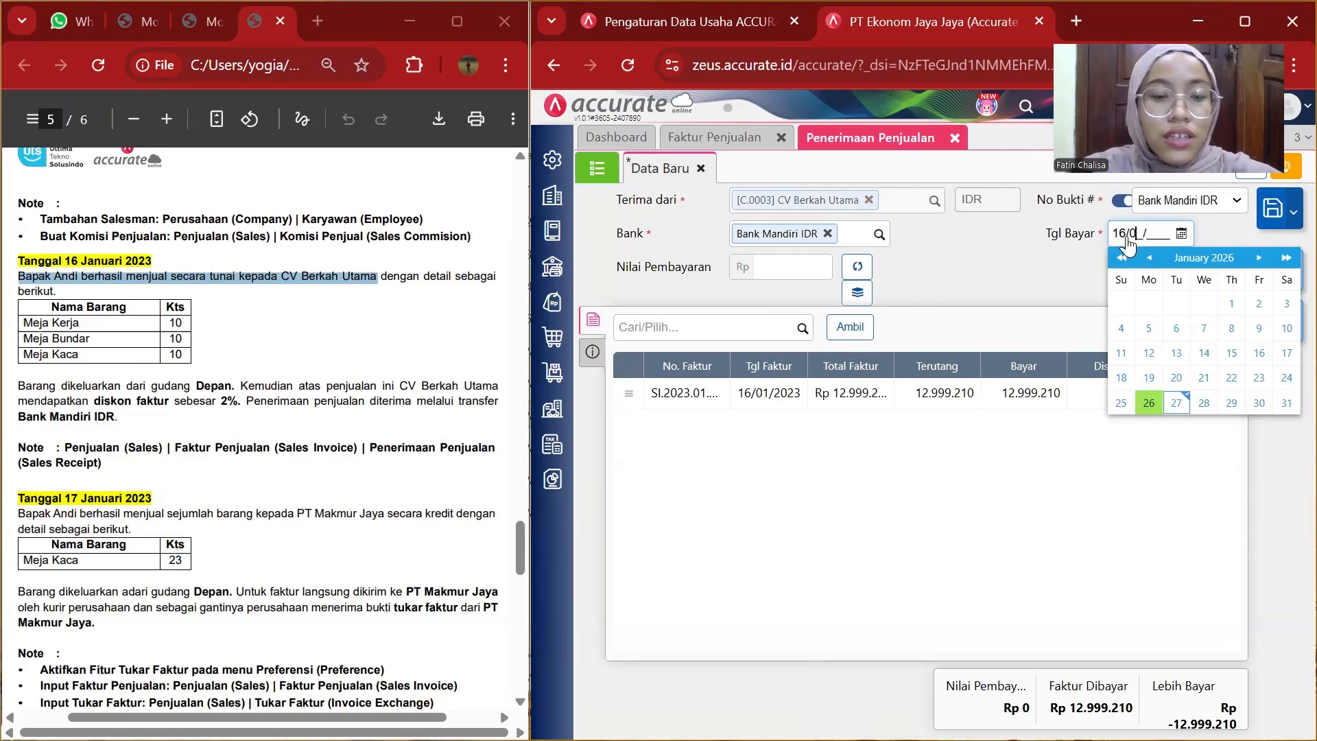
type("3")
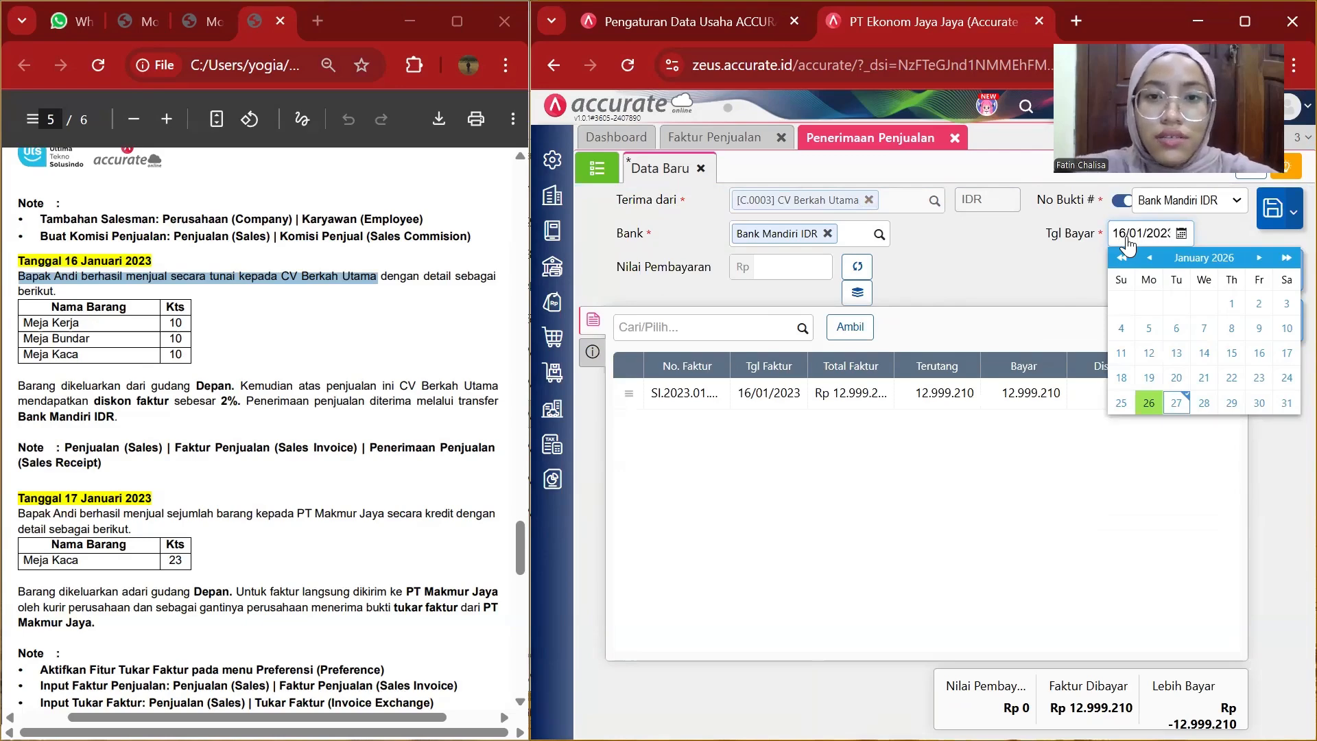
left_click(1006, 266)
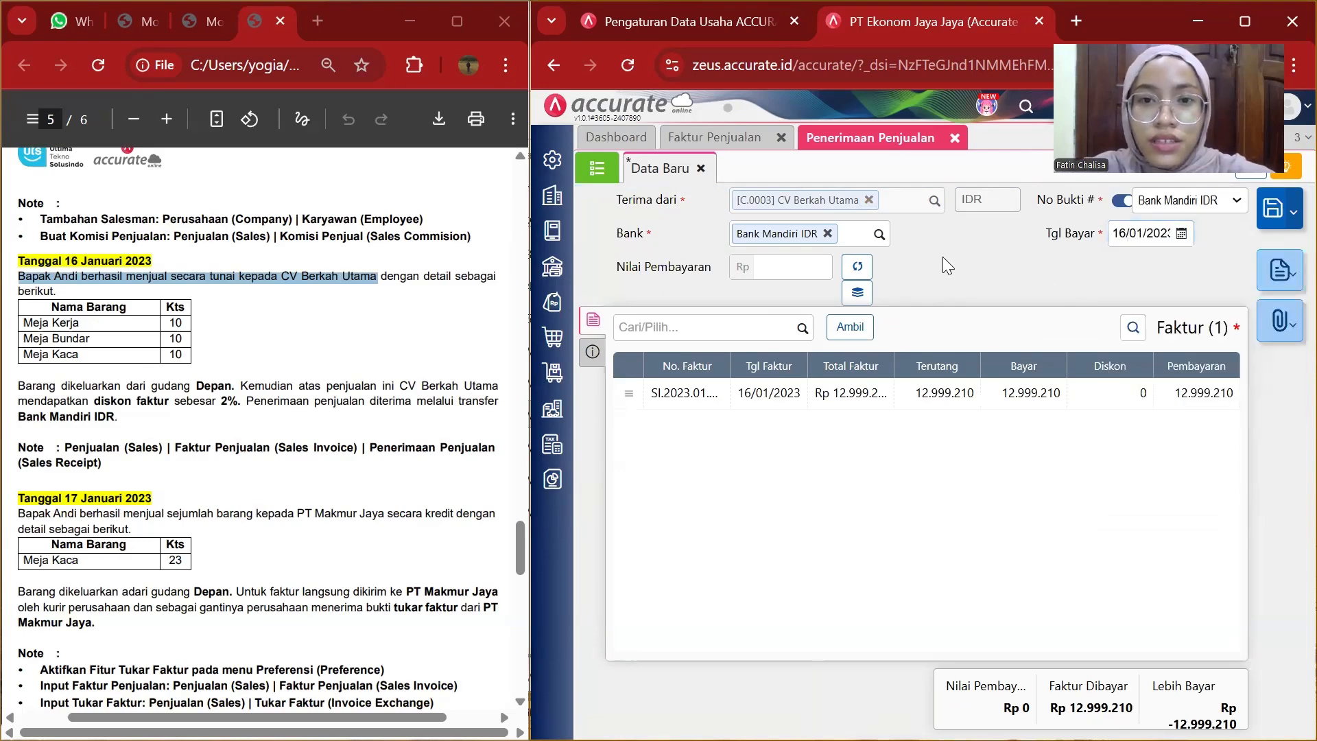
Calculate the receipt's payment value and set the payment method to Transfer Bank.
left_click(859, 267)
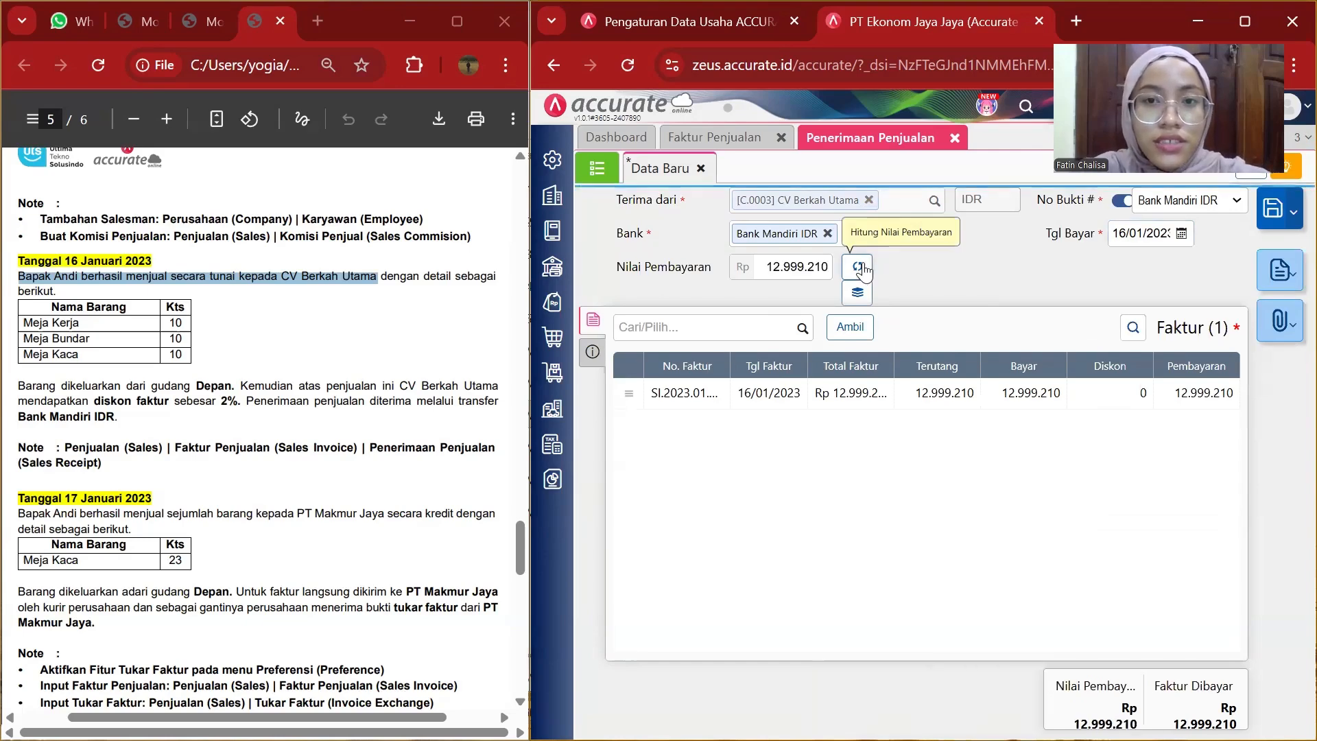
left_click(553, 372)
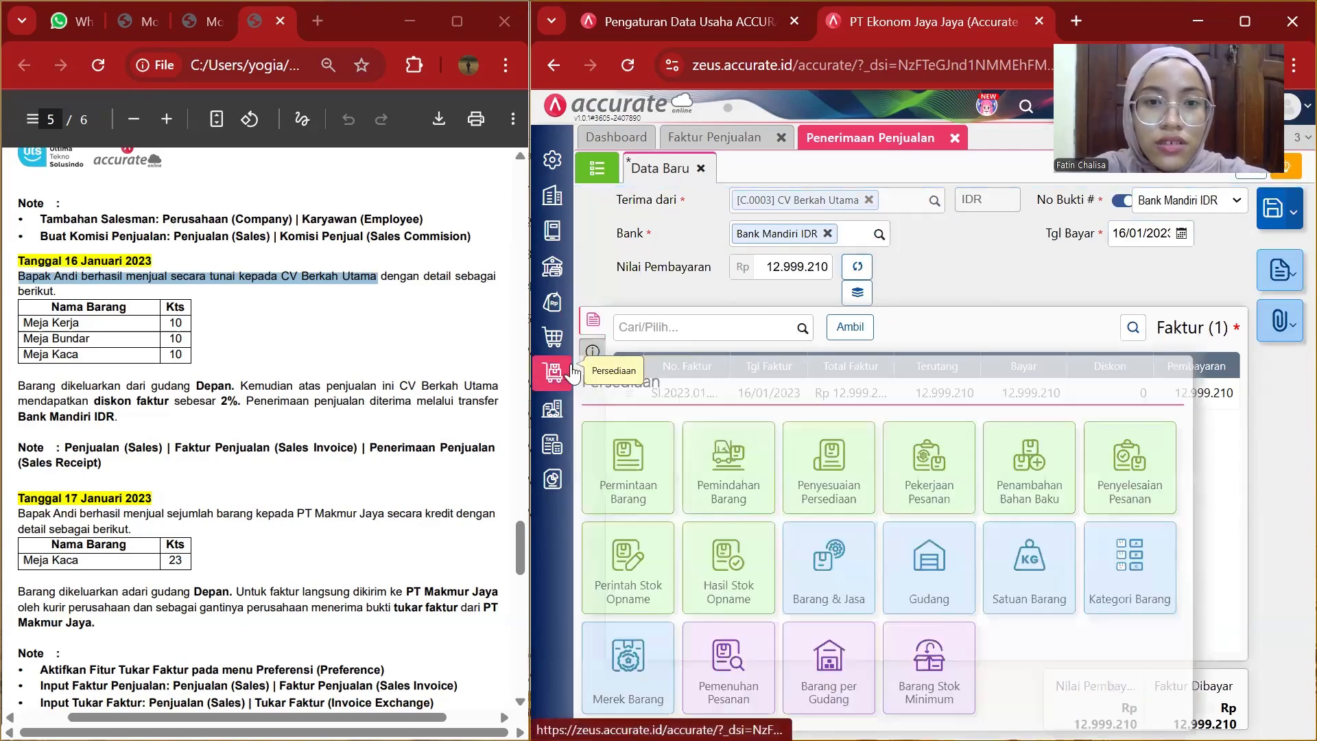
left_click(591, 354)
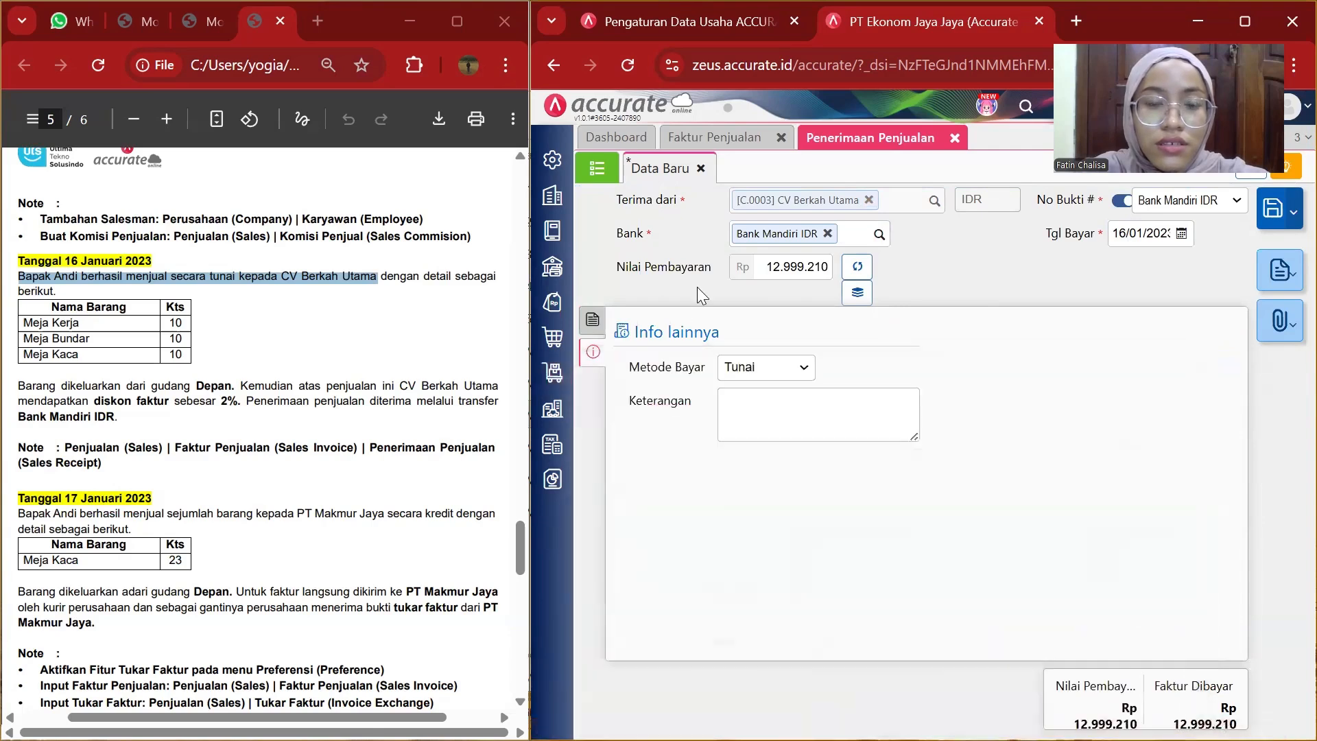
left_click(797, 375)
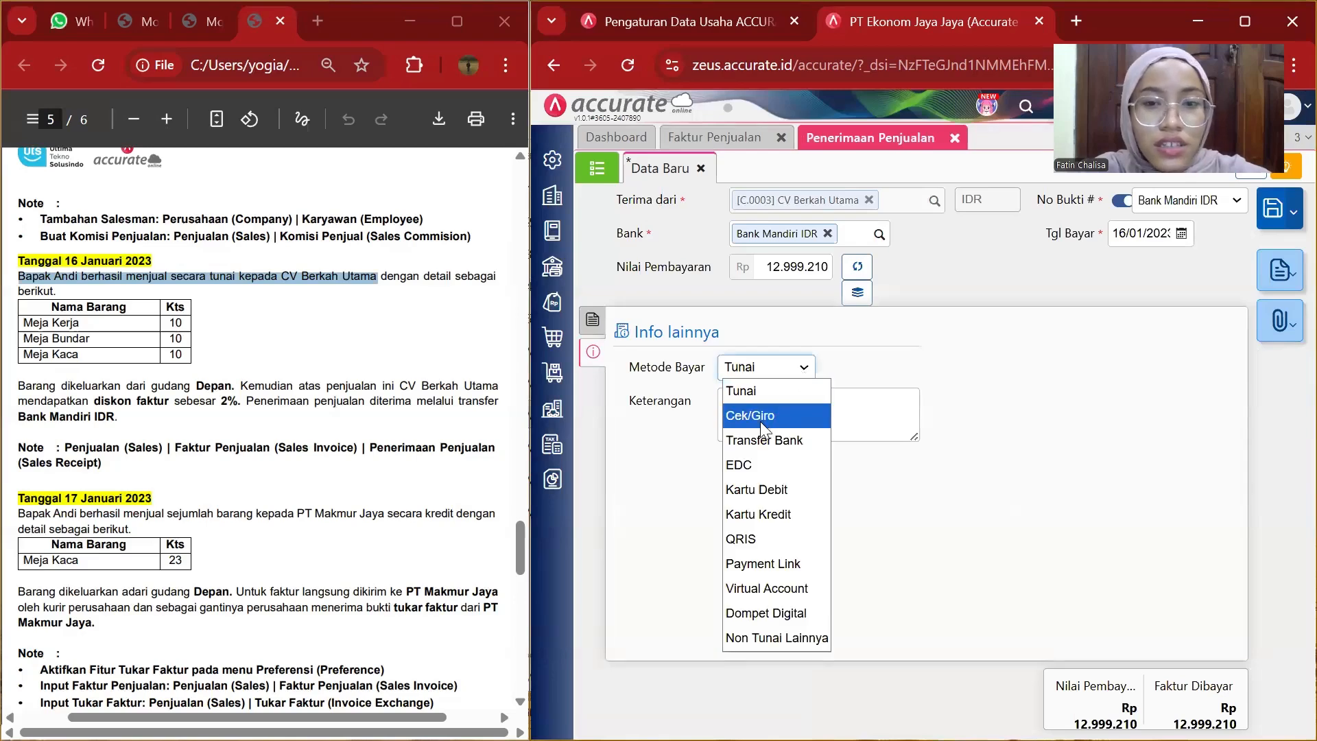
left_click(765, 441)
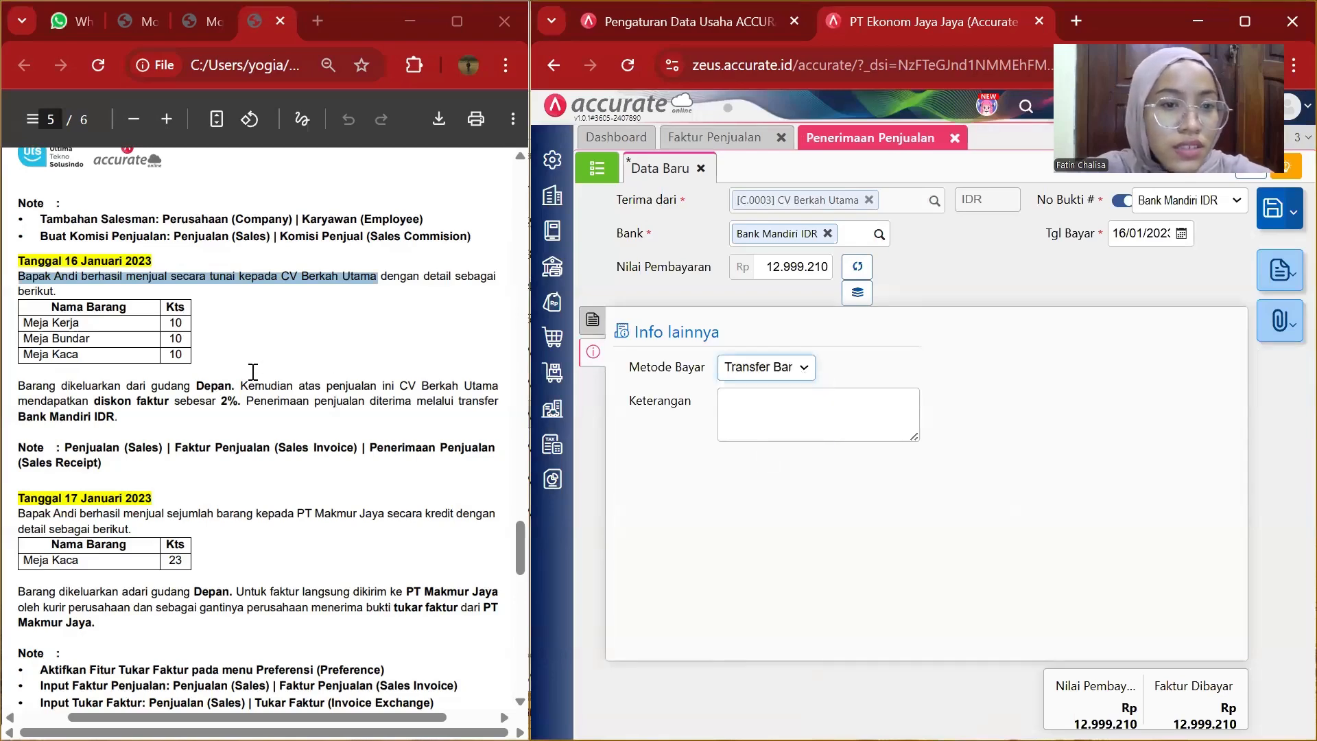
Copy the sentence "Penerimaan penjualan diterima melalui transfer Bank Mandiri IDR." from the PDF into the receipt notes.
left_click_drag(257, 401, 459, 411)
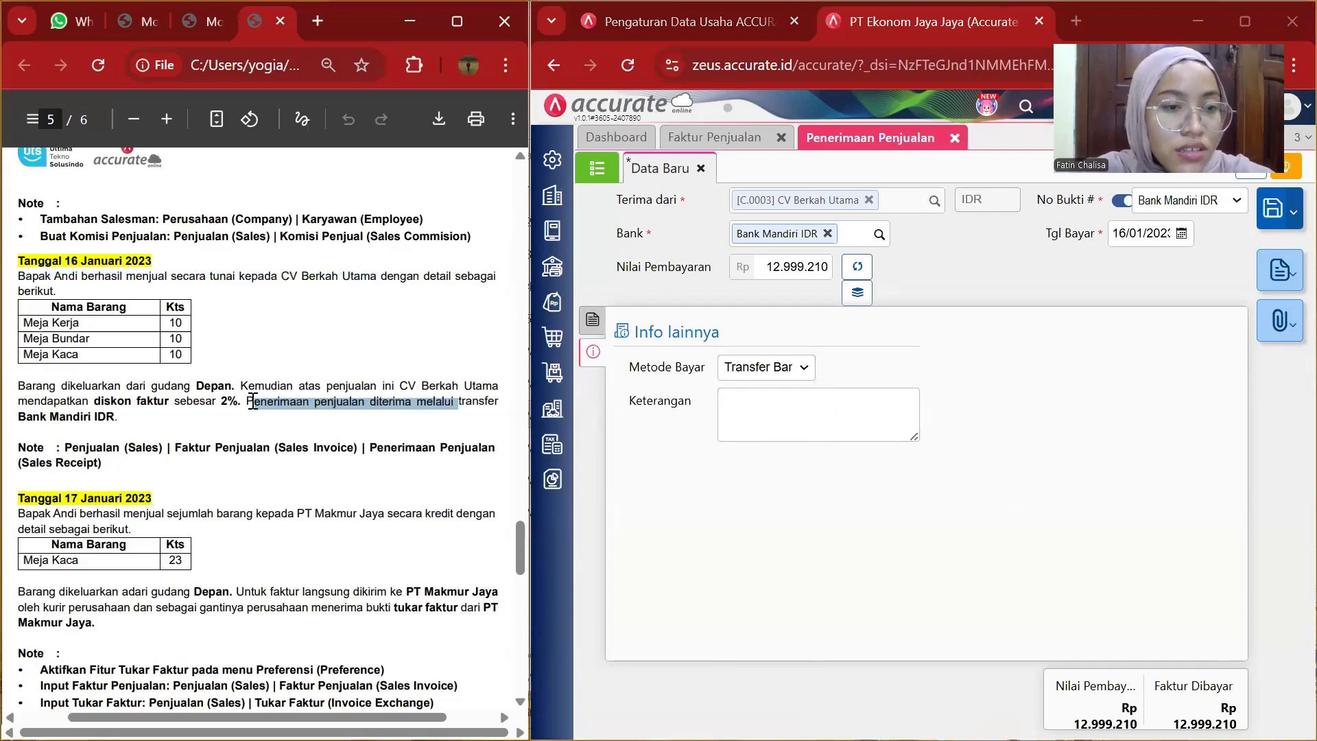
left_click_drag(246, 401, 126, 418)
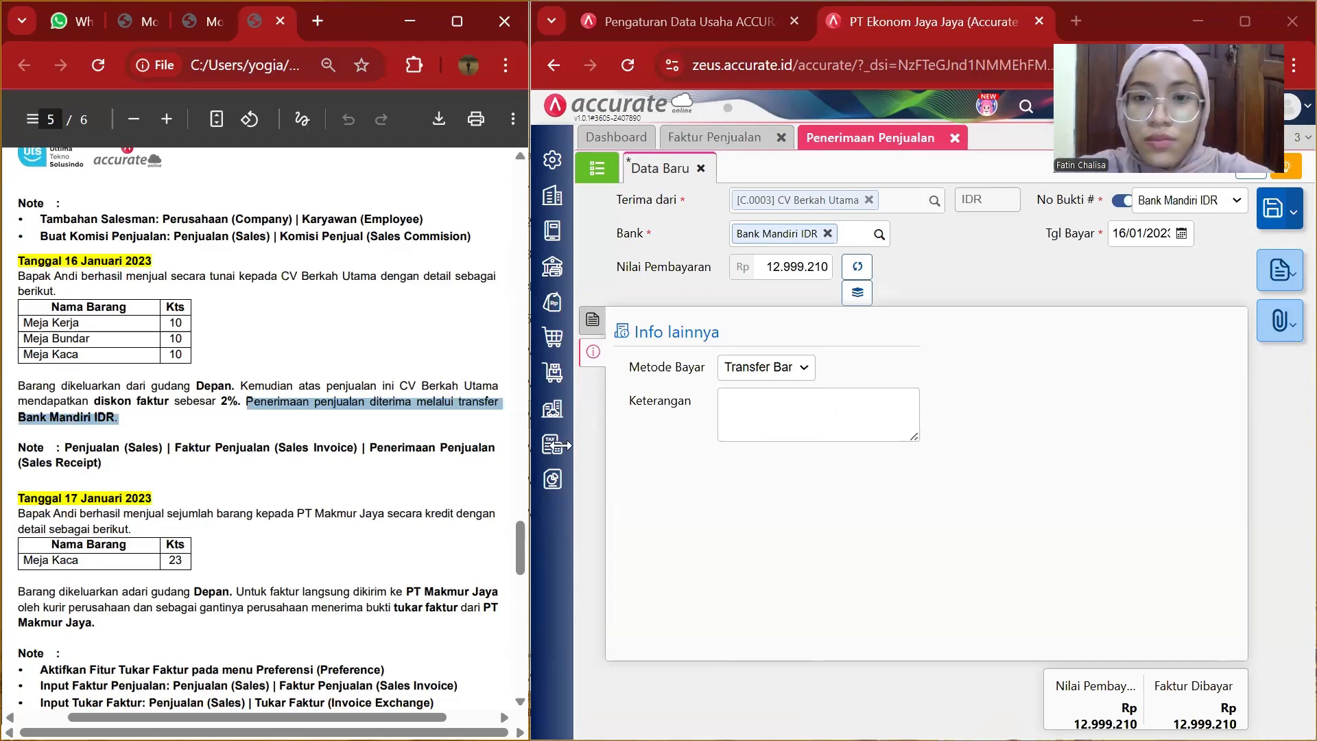
left_click(785, 399)
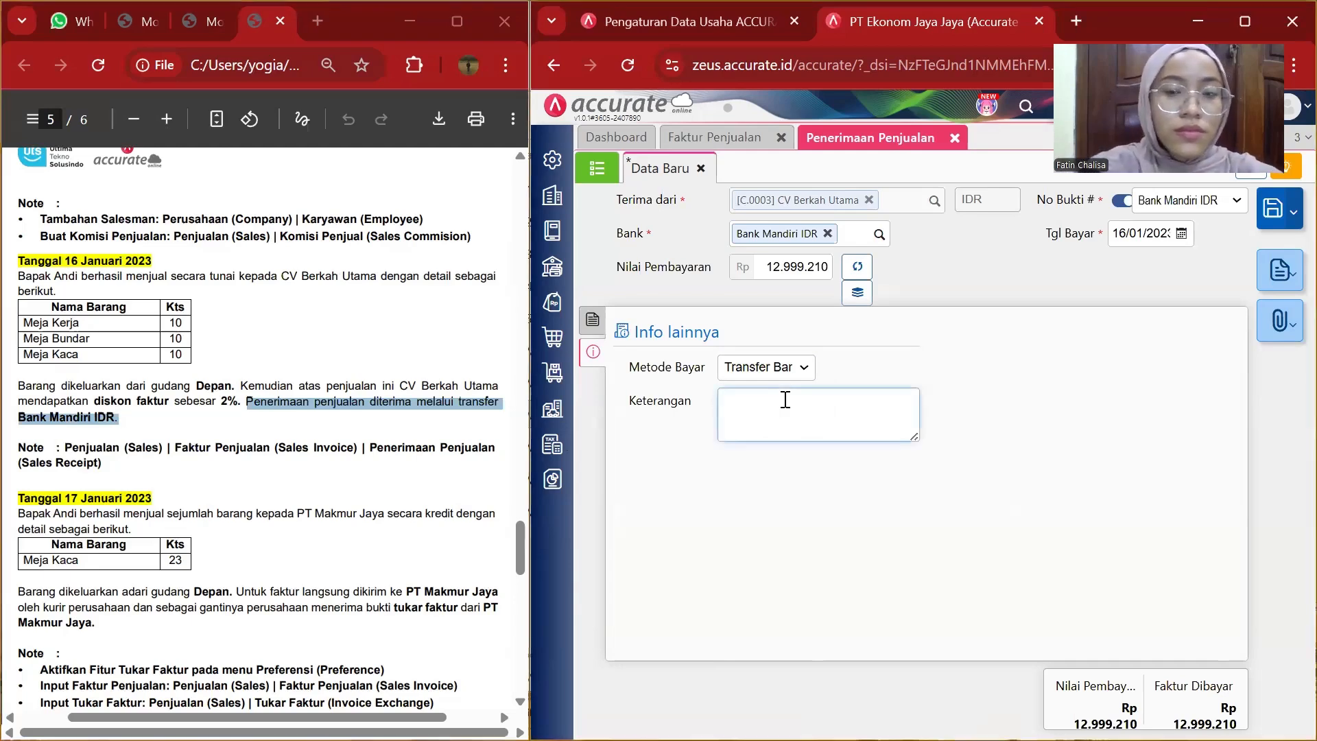
key("ctrl+v")
key("BackSpace")
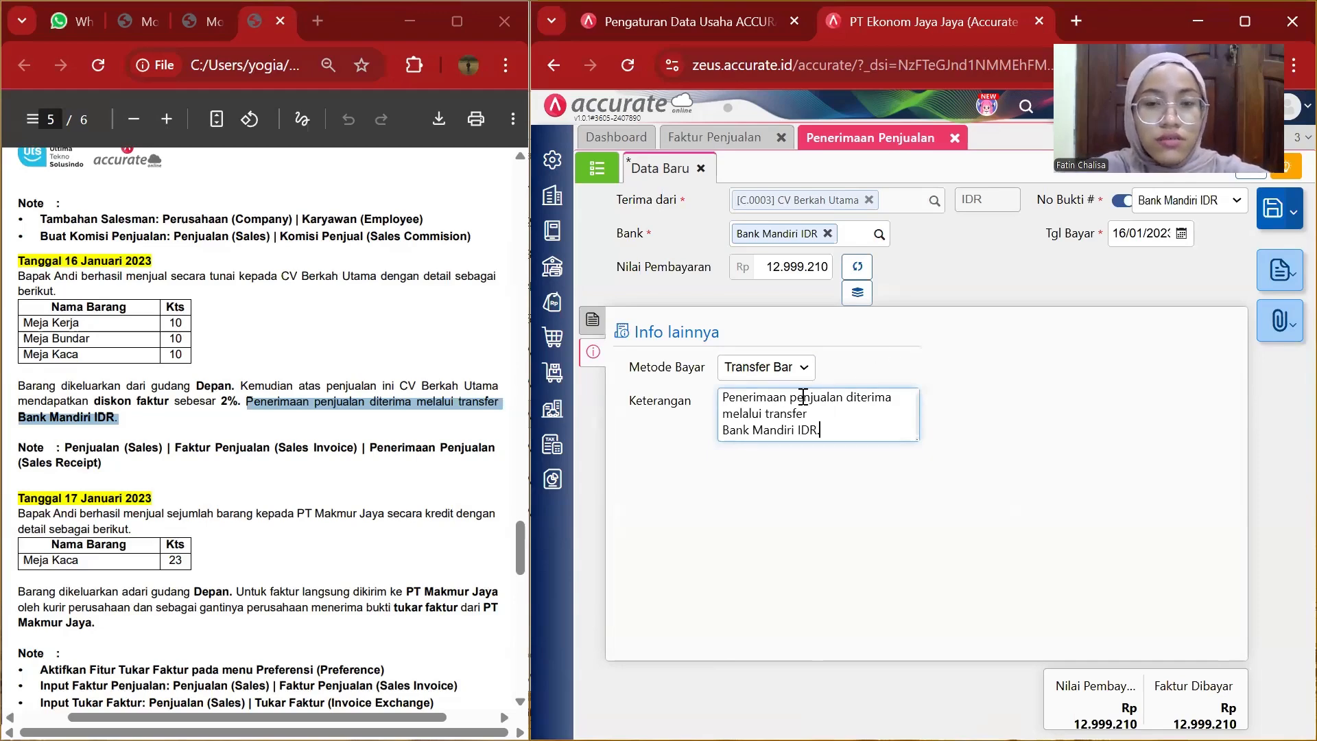
left_click(723, 434)
key("BackSpace")
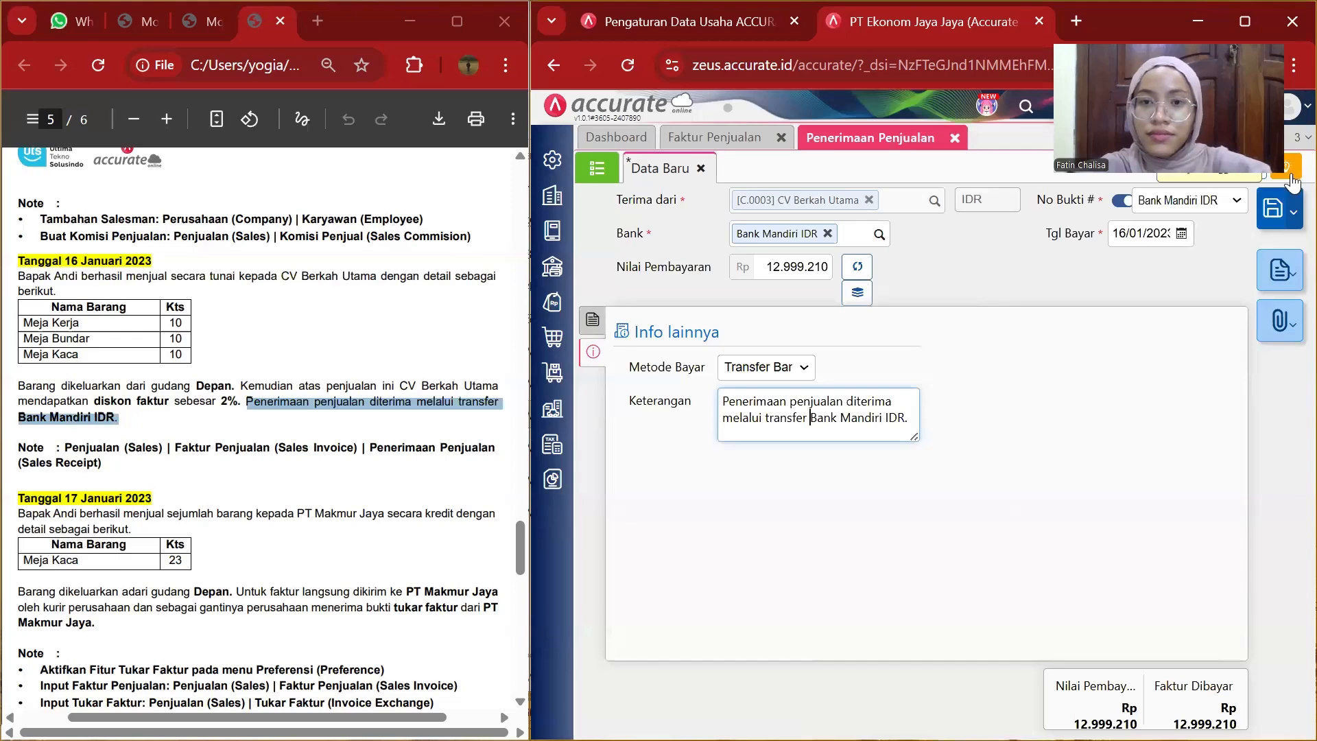
Save the sales receipt and close the receipt and invoice tabs.
left_click(1271, 209)
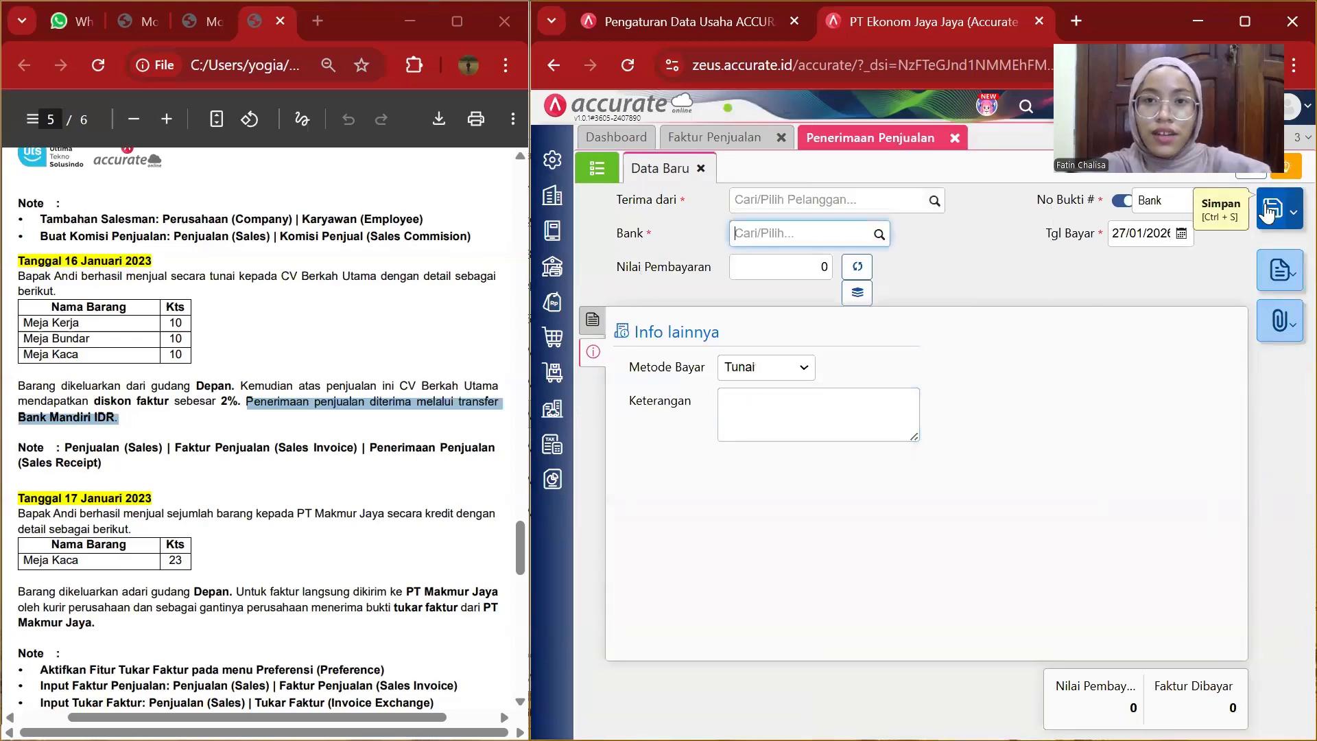
left_click(955, 138)
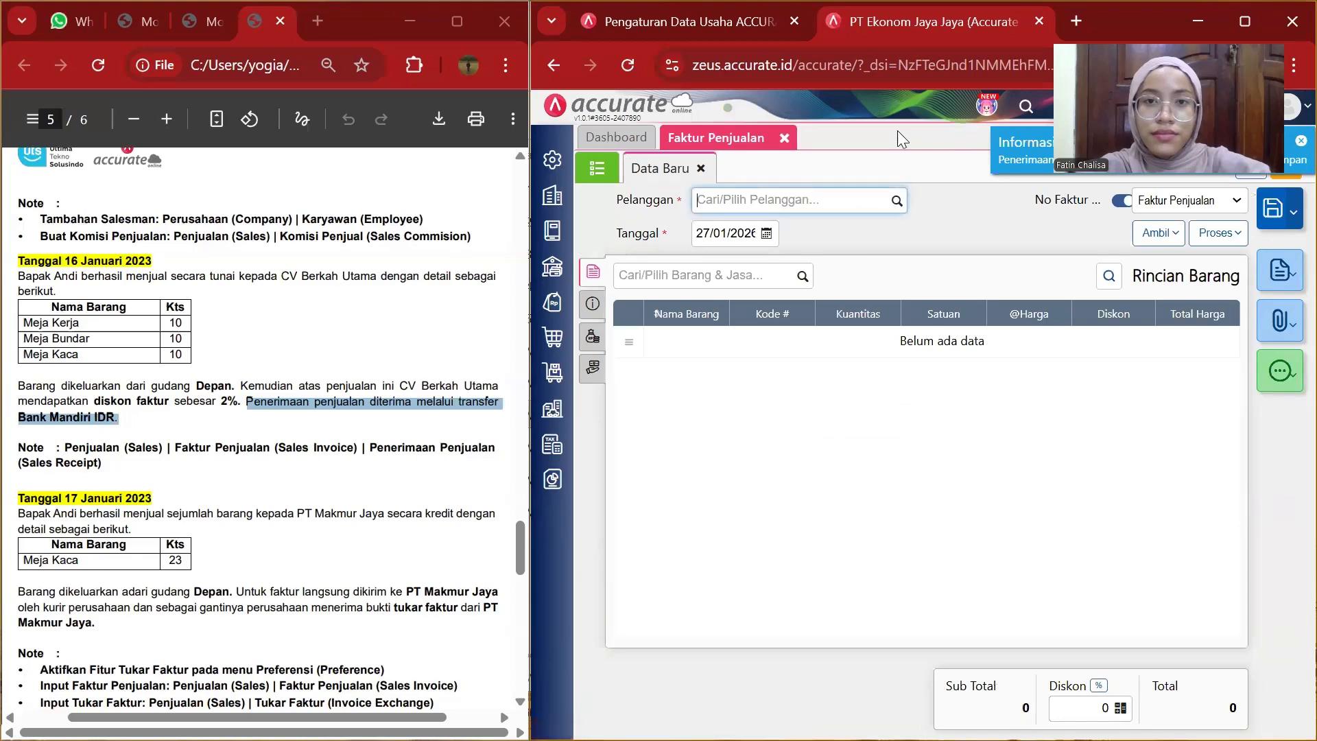
left_click(785, 138)
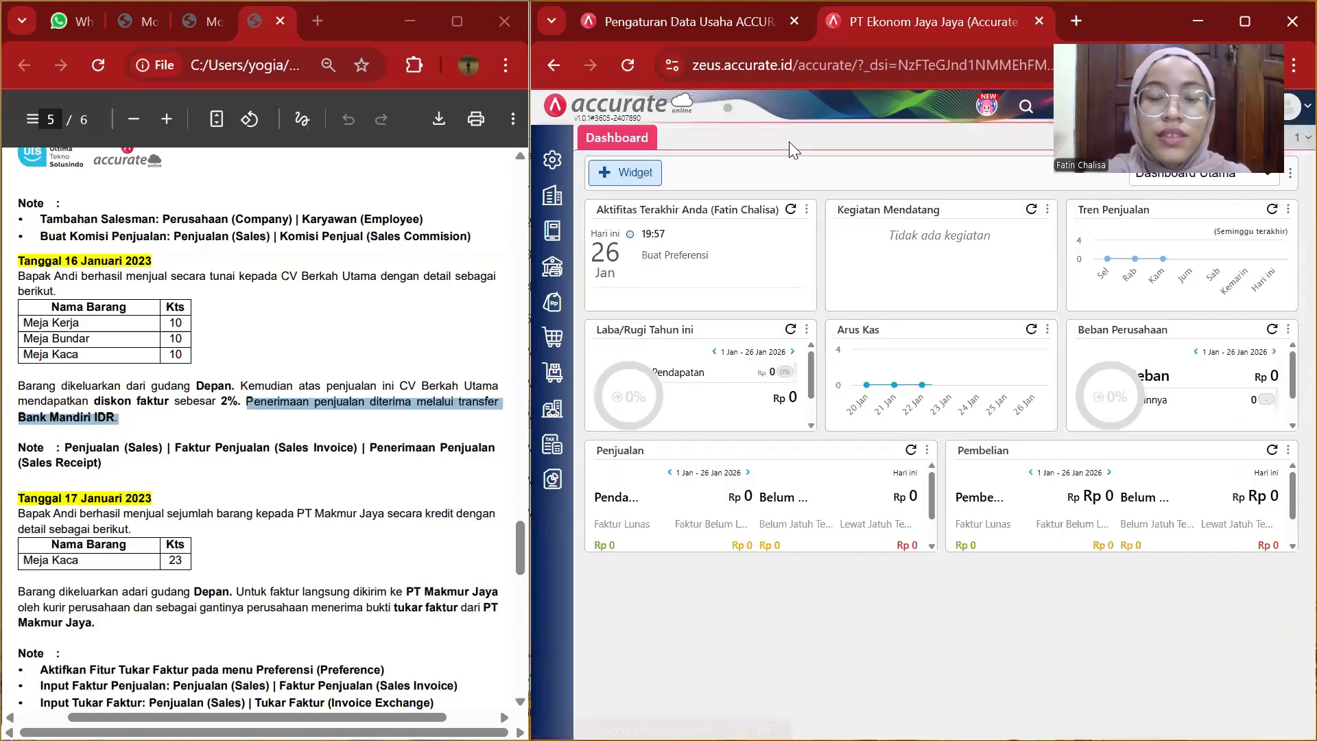